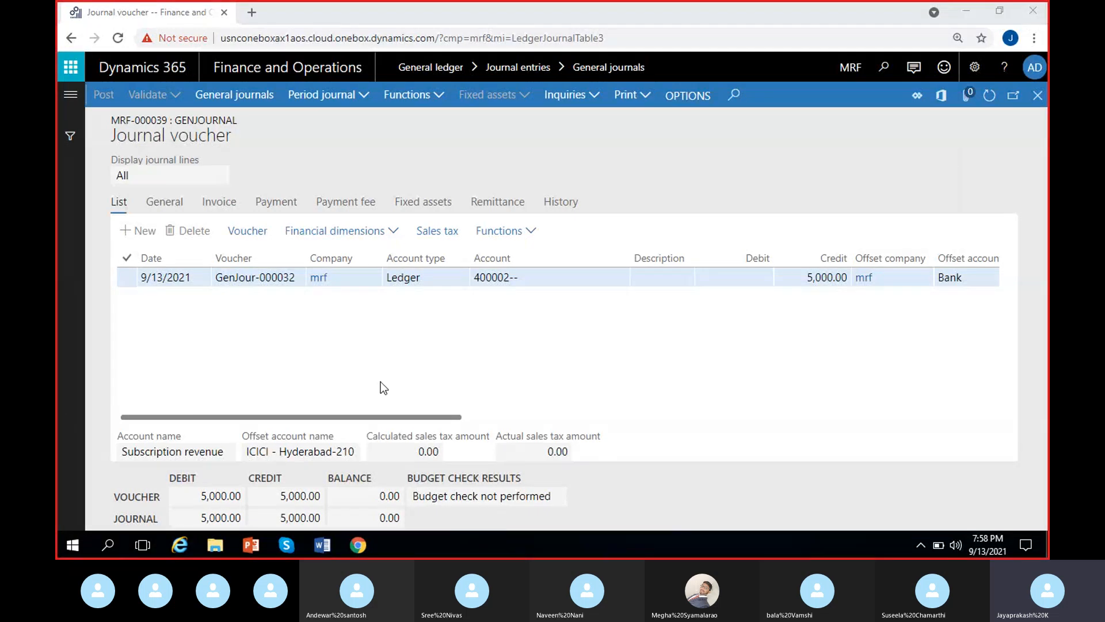
{"action": "left_click", "coordinate": [565, 95]}
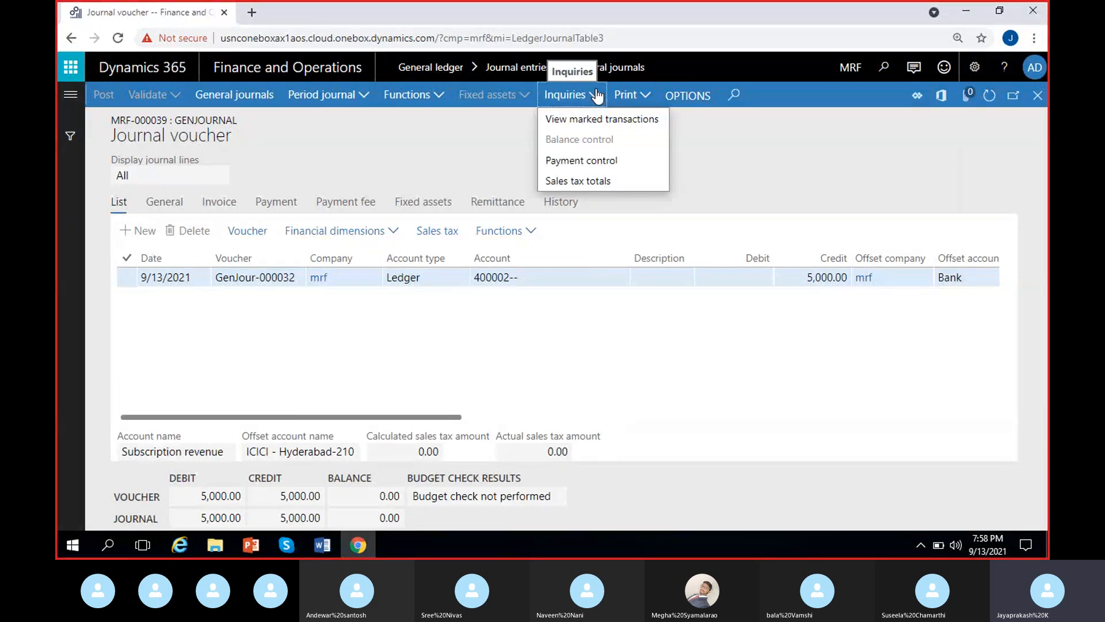
{"action": "left_click", "coordinate": [433, 96]}
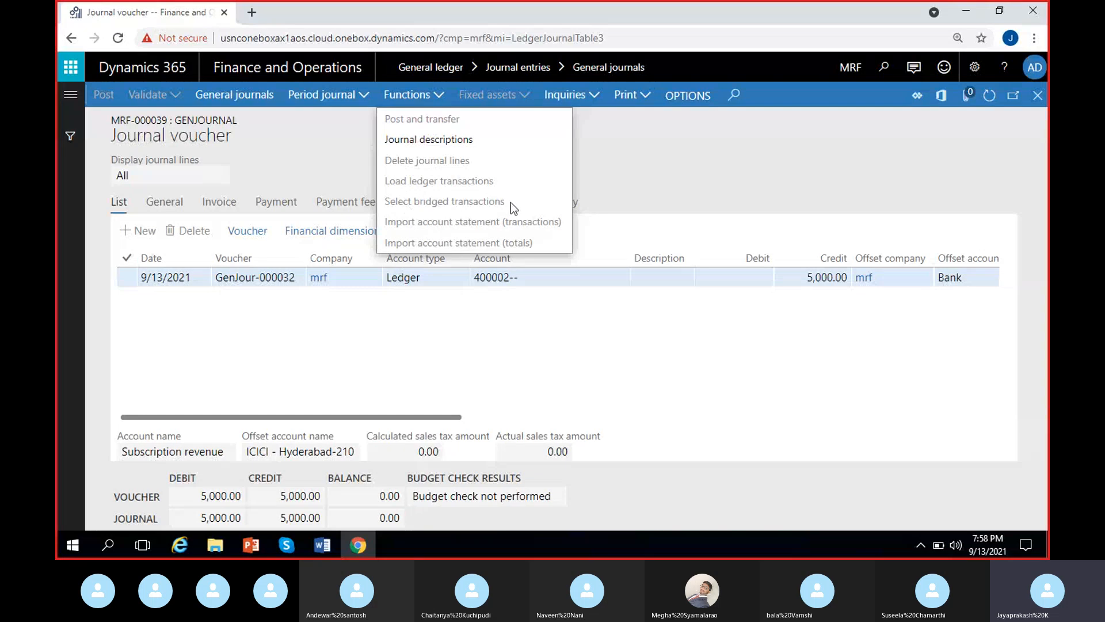
{"action": "left_click", "coordinate": [470, 320]}
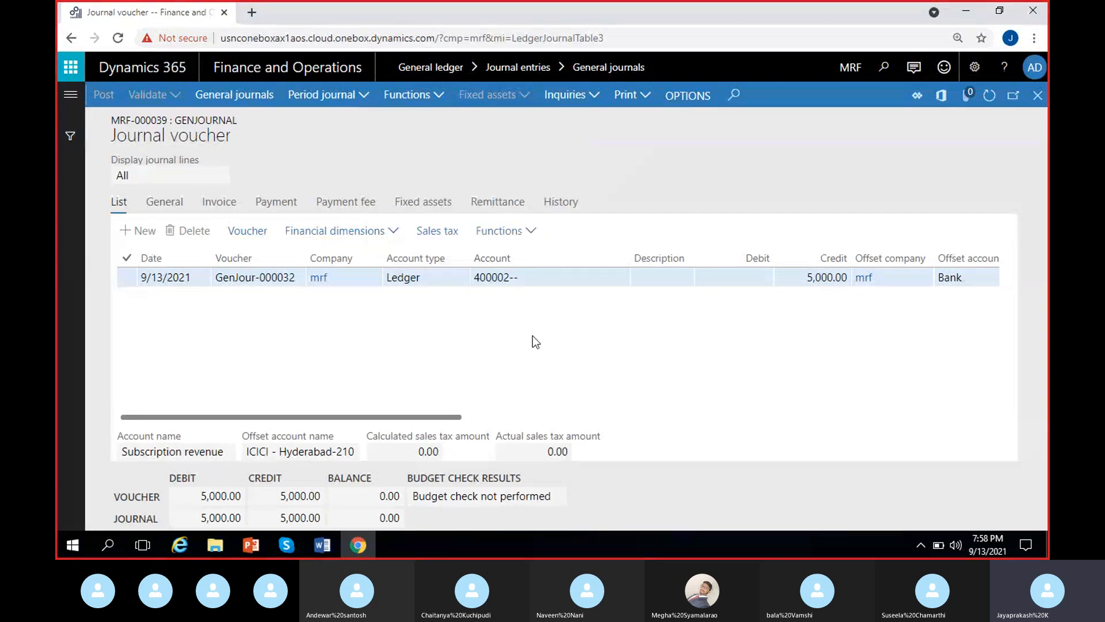
Close the journal voucher and open Vendor postdated checks under the Accounts payable payments.
{"action": "left_click", "coordinate": [1037, 95]}
{"action": "left_click", "coordinate": [71, 96]}
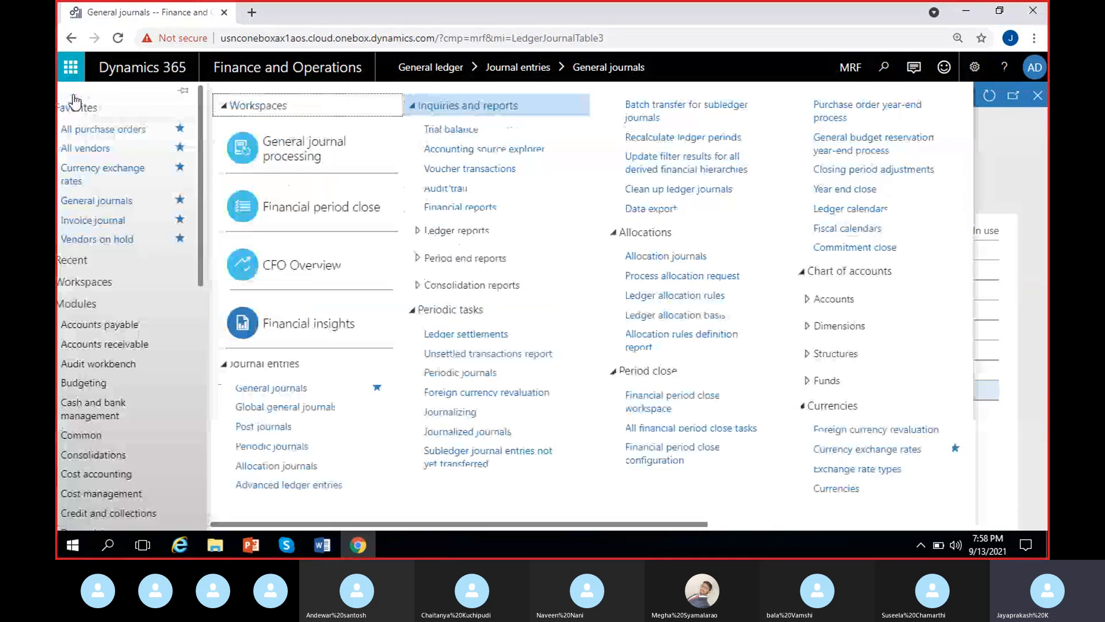
{"action": "left_click", "coordinate": [143, 326]}
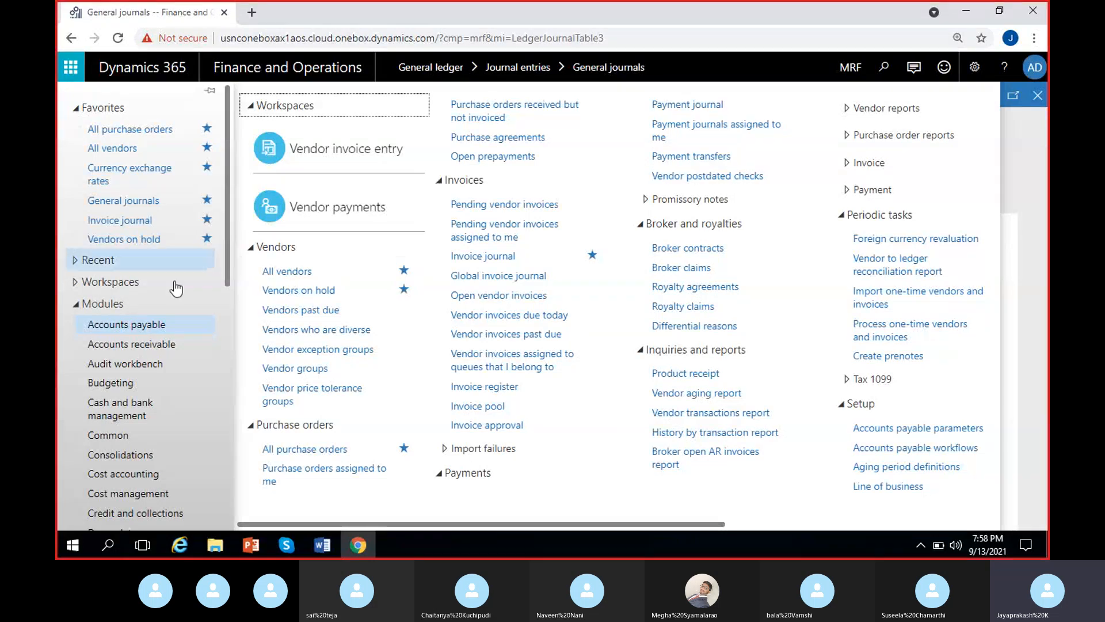
{"action": "left_click", "coordinate": [714, 177]}
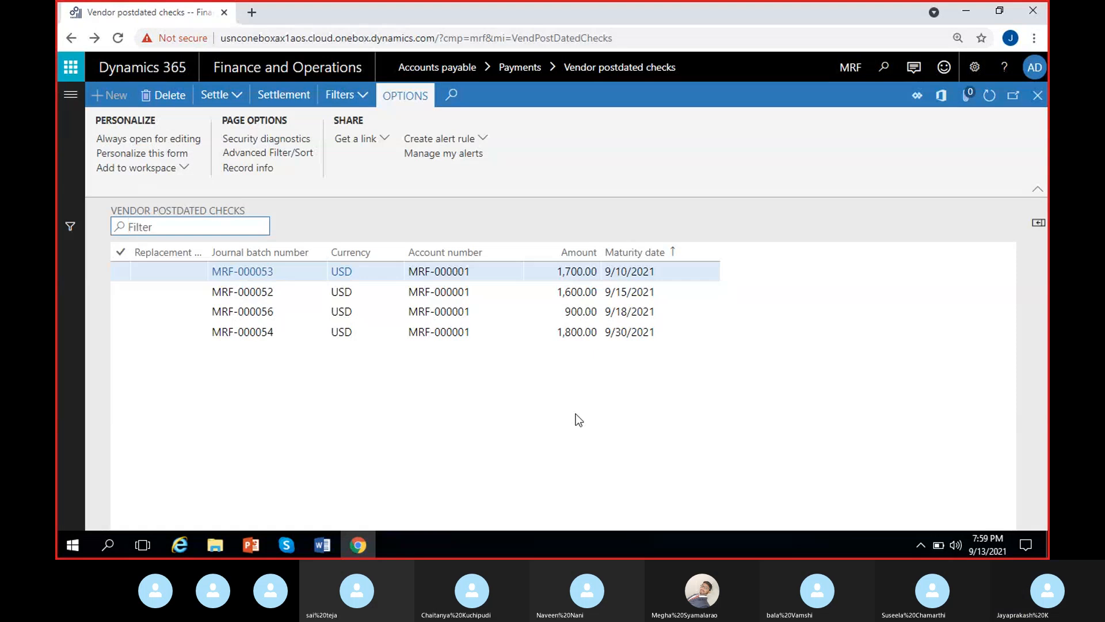
Settle the clearing entries for the vendor postdated check with maturity date 9/10/2021.
{"action": "left_click", "coordinate": [625, 273]}
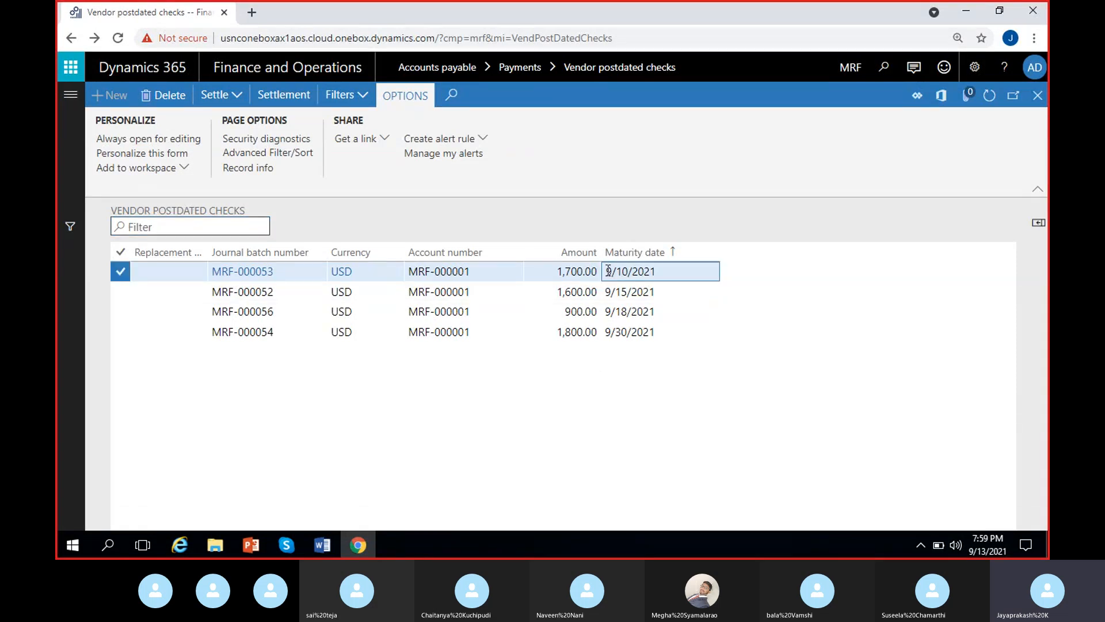
{"action": "left_click_drag", "start_coordinate": [607, 271], "coordinate": [656, 272]}
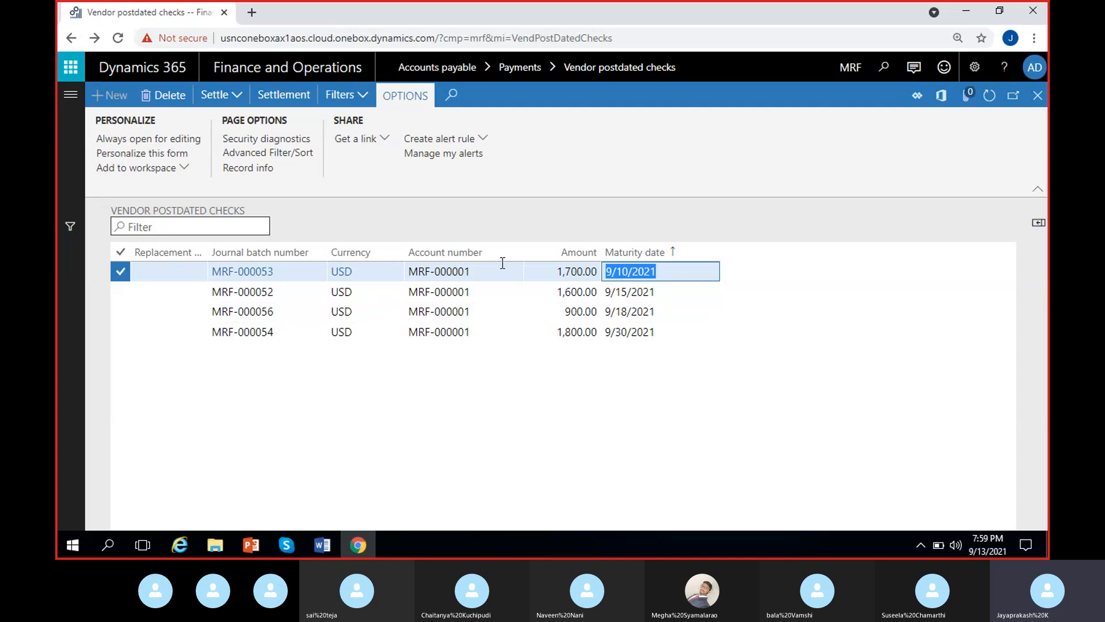
{"action": "left_click", "coordinate": [239, 96]}
{"action": "left_click", "coordinate": [240, 97]}
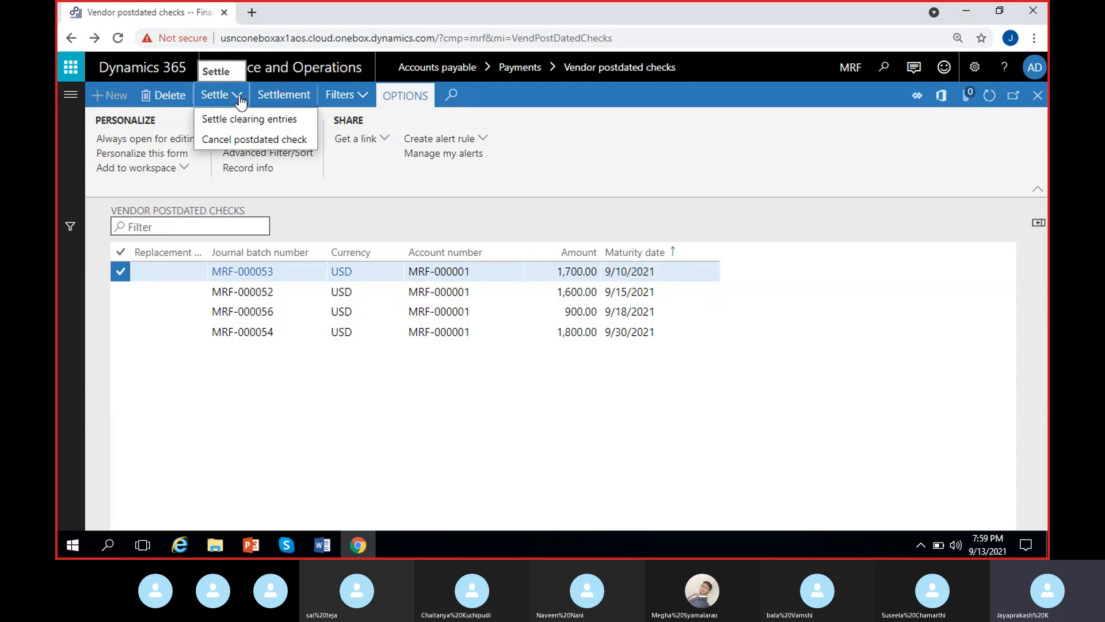
{"action": "left_click", "coordinate": [246, 120]}
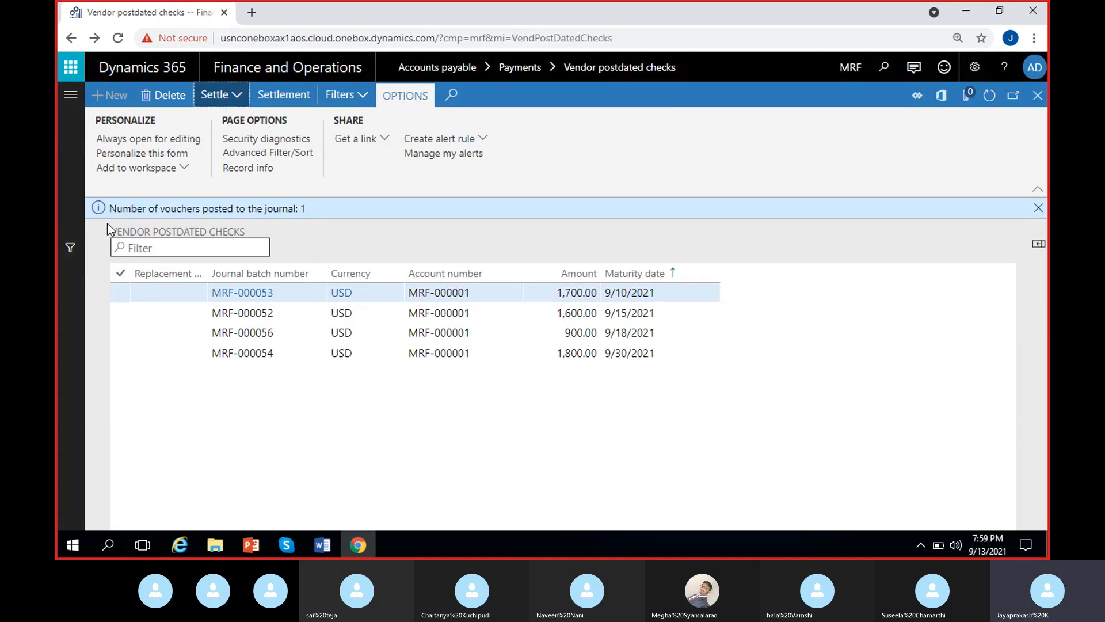
{"action": "left_click_drag", "start_coordinate": [109, 212], "coordinate": [317, 206]}
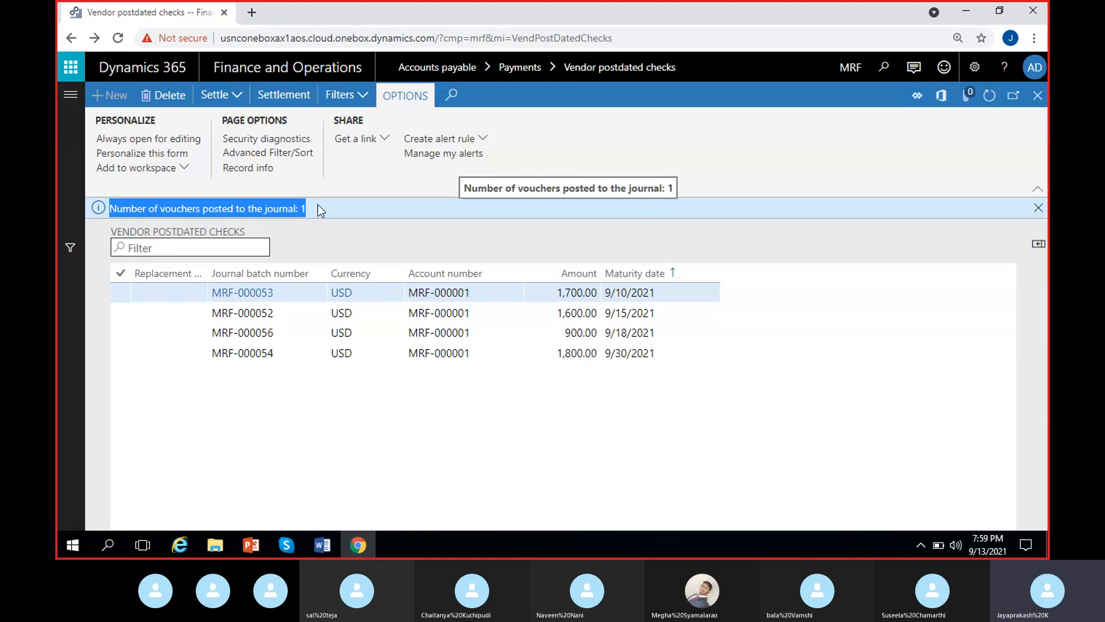
{"action": "left_click", "coordinate": [312, 236]}
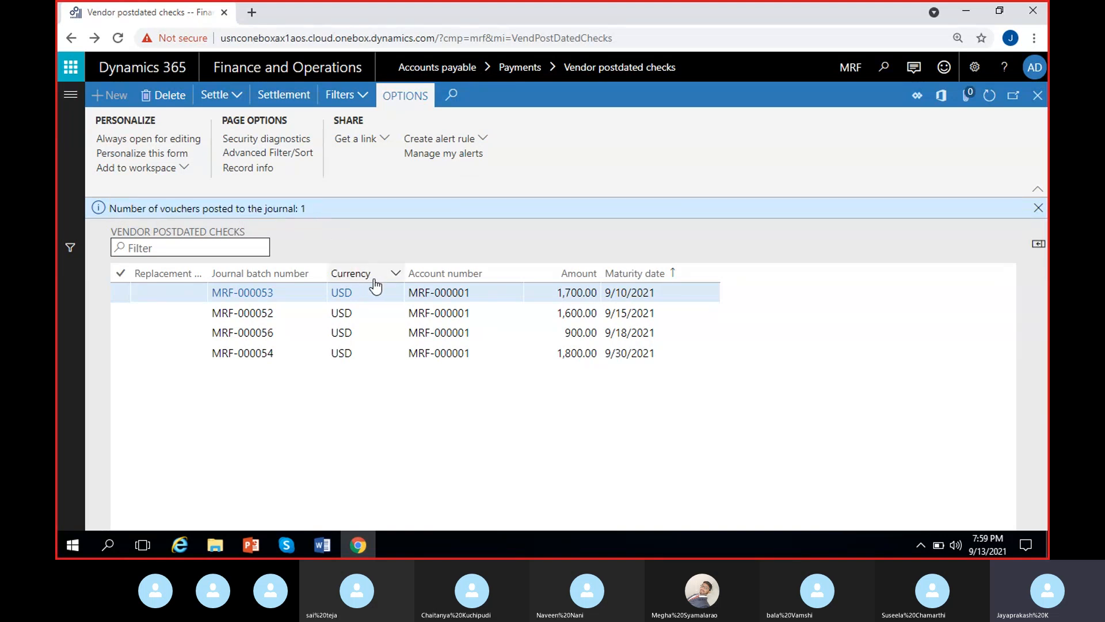
Duplicate the postdated checks page in a second browser tab and open the General ledger's General journals there.
{"action": "left_click", "coordinate": [415, 292]}
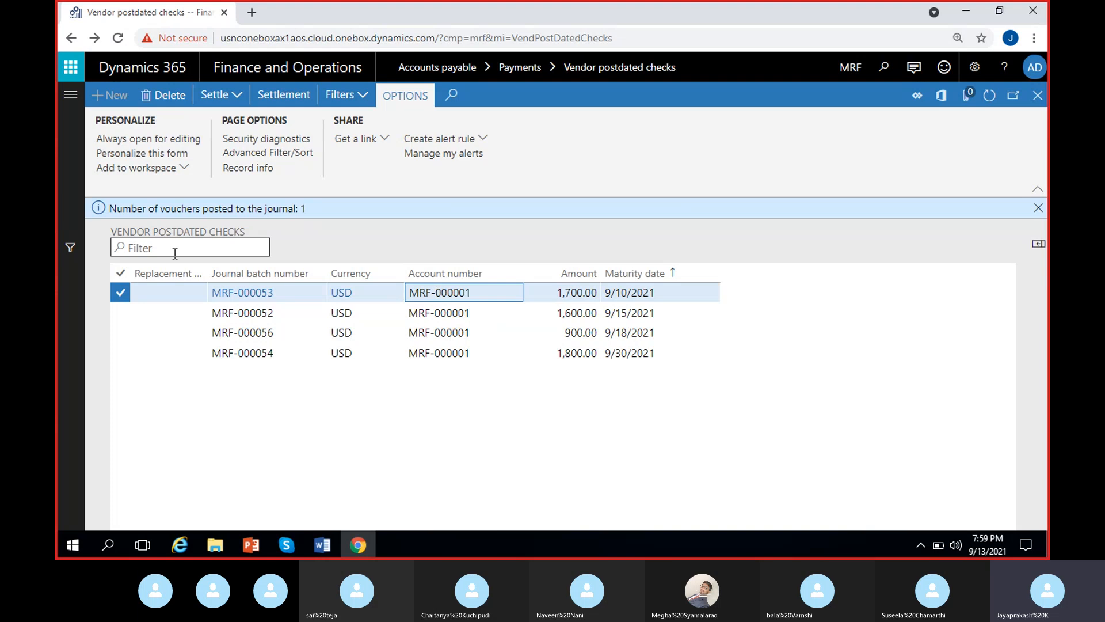
{"action": "right_click", "coordinate": [154, 7]}
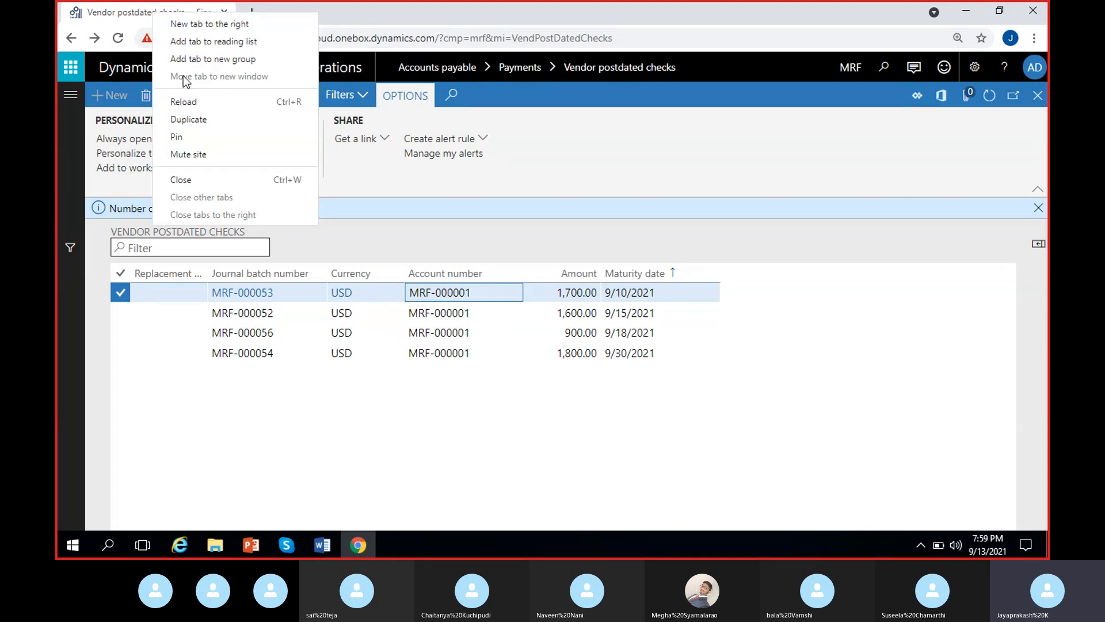
{"action": "left_click", "coordinate": [199, 120]}
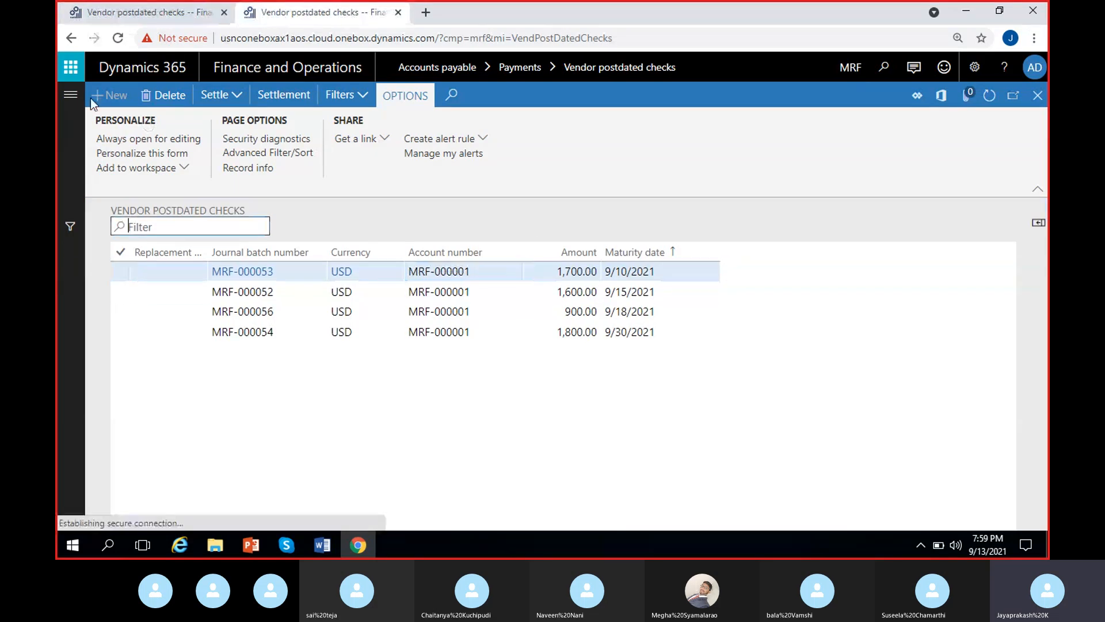
{"action": "left_click", "coordinate": [70, 95]}
{"action": "scroll", "coordinate": [121, 327], "scroll_direction": "down", "scroll_amount": 1}
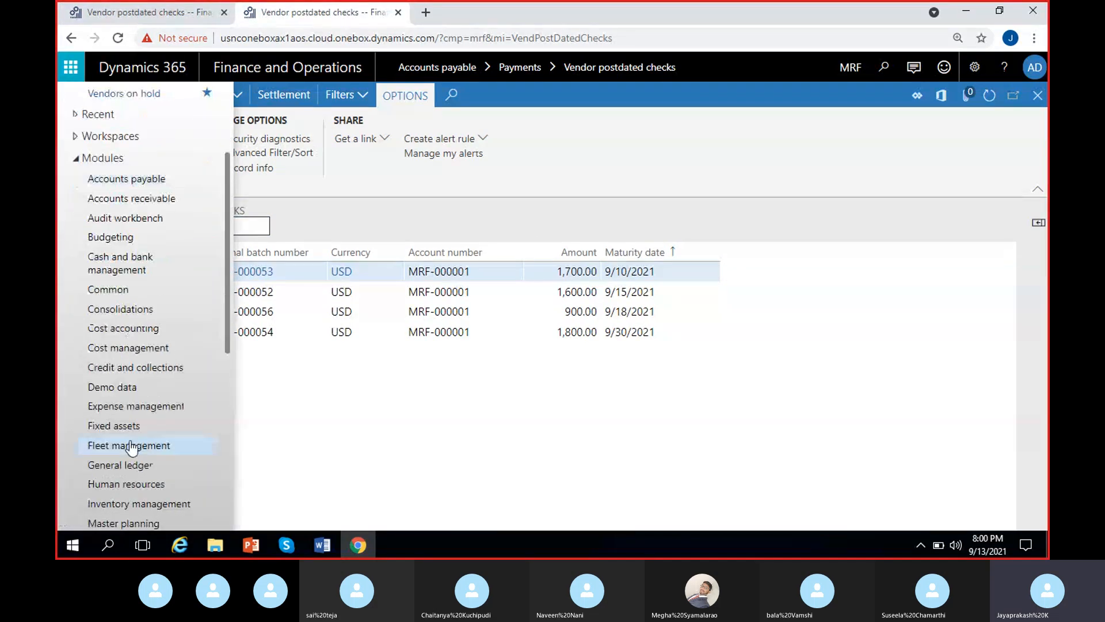
{"action": "left_click", "coordinate": [134, 467]}
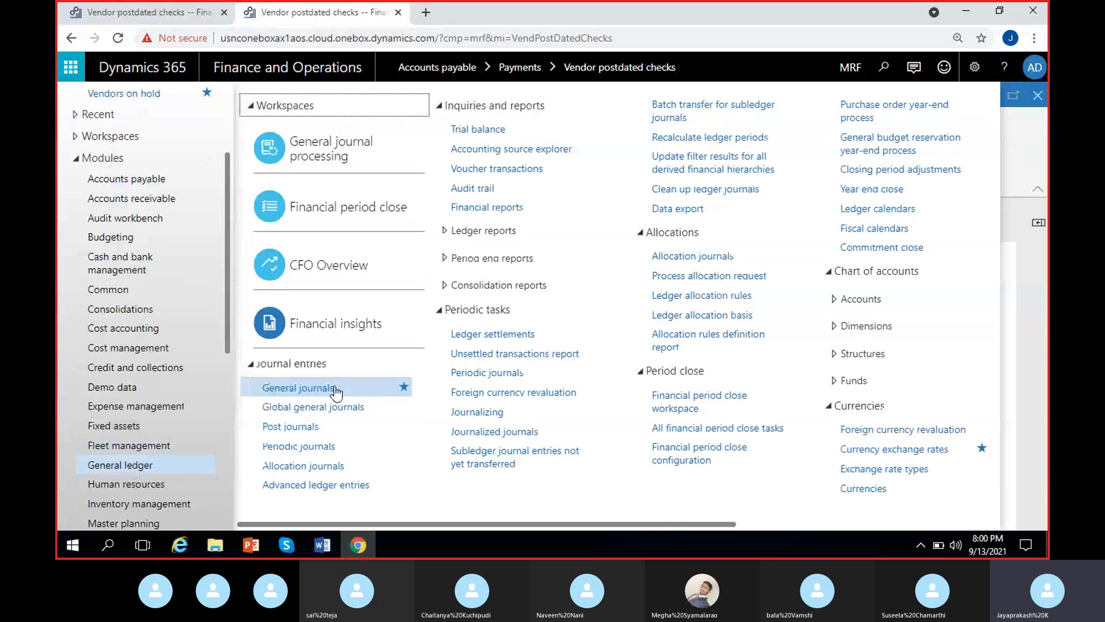
{"action": "left_click", "coordinate": [322, 387]}
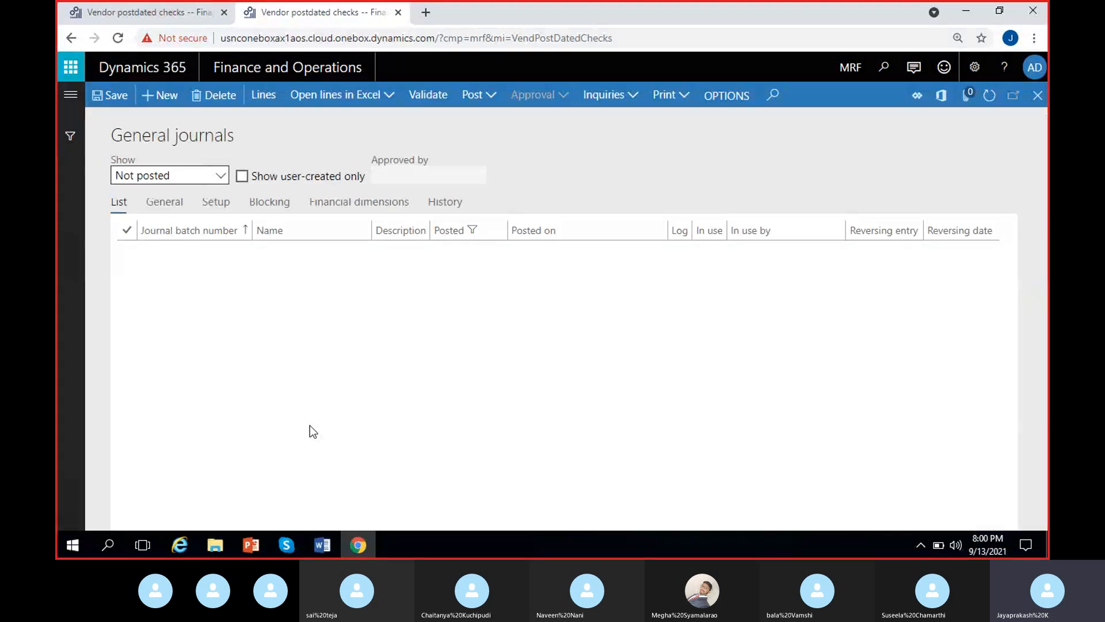
Show only posted general journals and sort them by journal batch number from Z to A.
{"action": "left_click", "coordinate": [221, 176]}
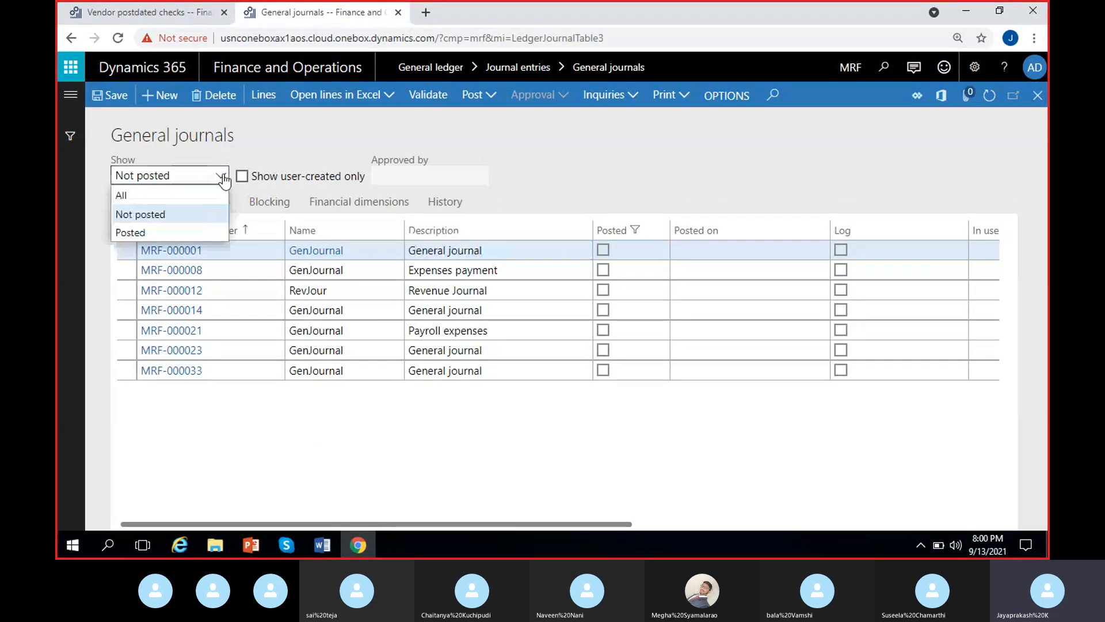
{"action": "left_click", "coordinate": [130, 232]}
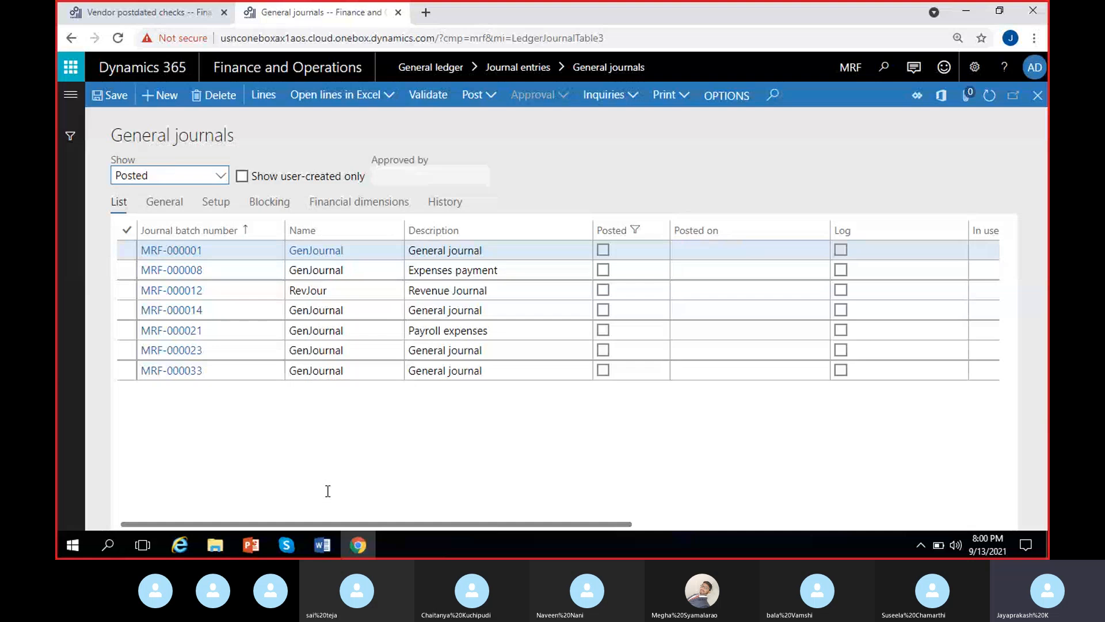
{"action": "left_click", "coordinate": [732, 237]}
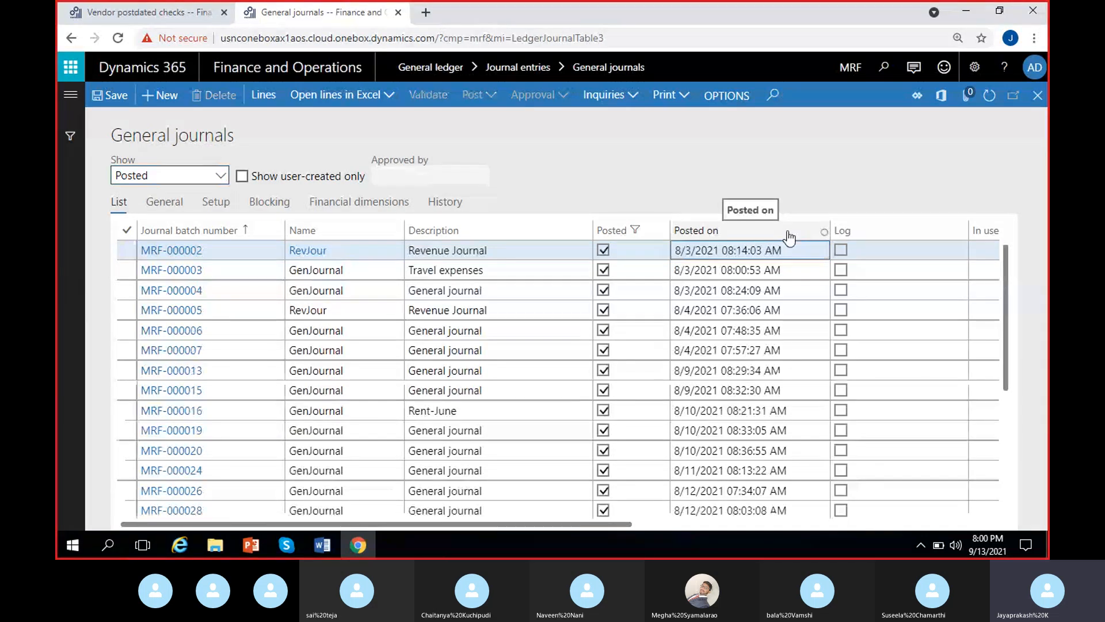
{"action": "left_click", "coordinate": [238, 232]}
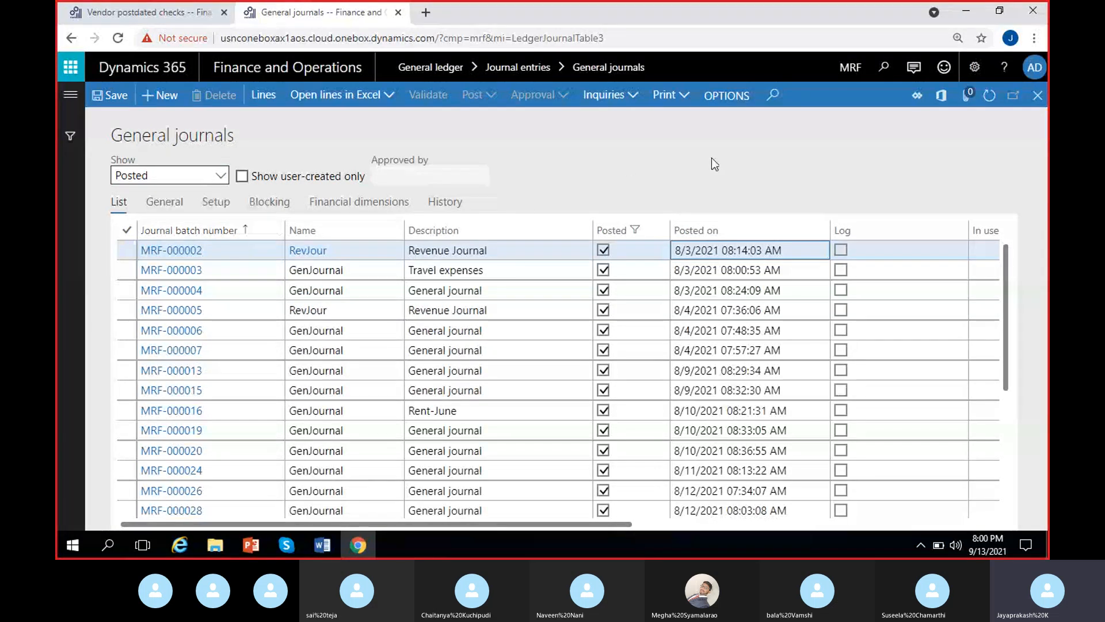
{"action": "left_click", "coordinate": [273, 232]}
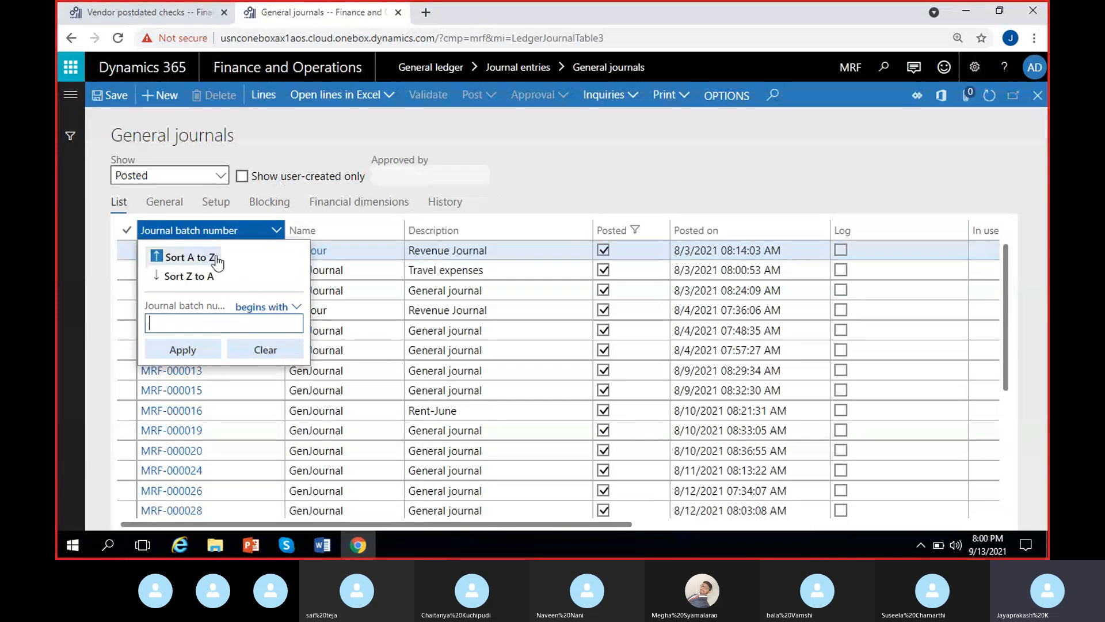
{"action": "left_click", "coordinate": [206, 278]}
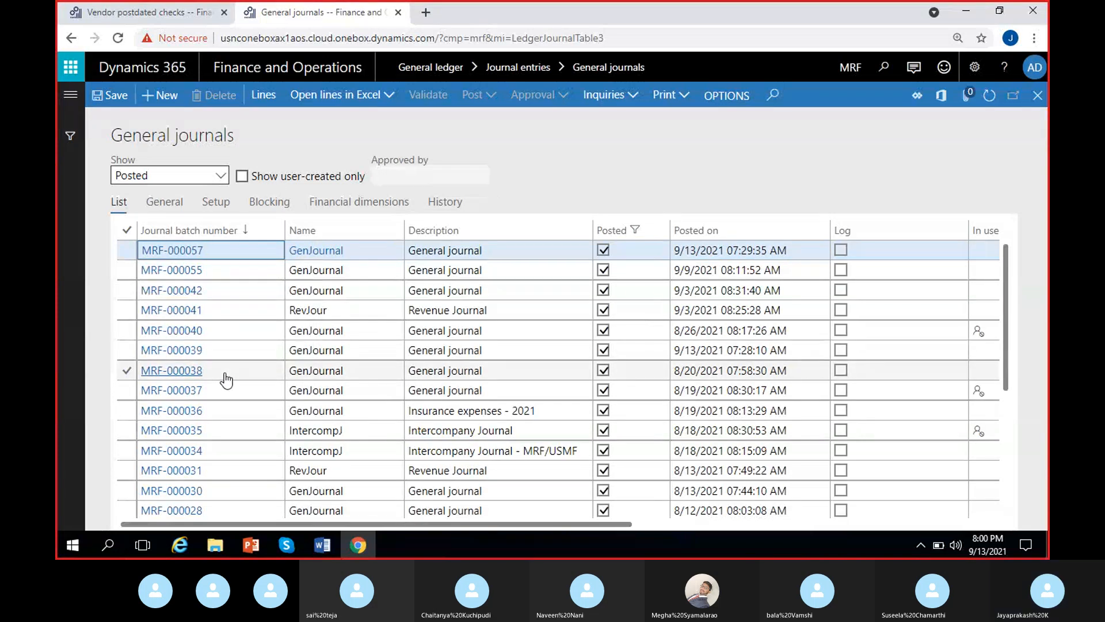
Open the voucher lines of journal MRF-000057 and review the ledger account, debit and credit amounts, and offset bank account.
{"action": "left_click", "coordinate": [248, 251]}
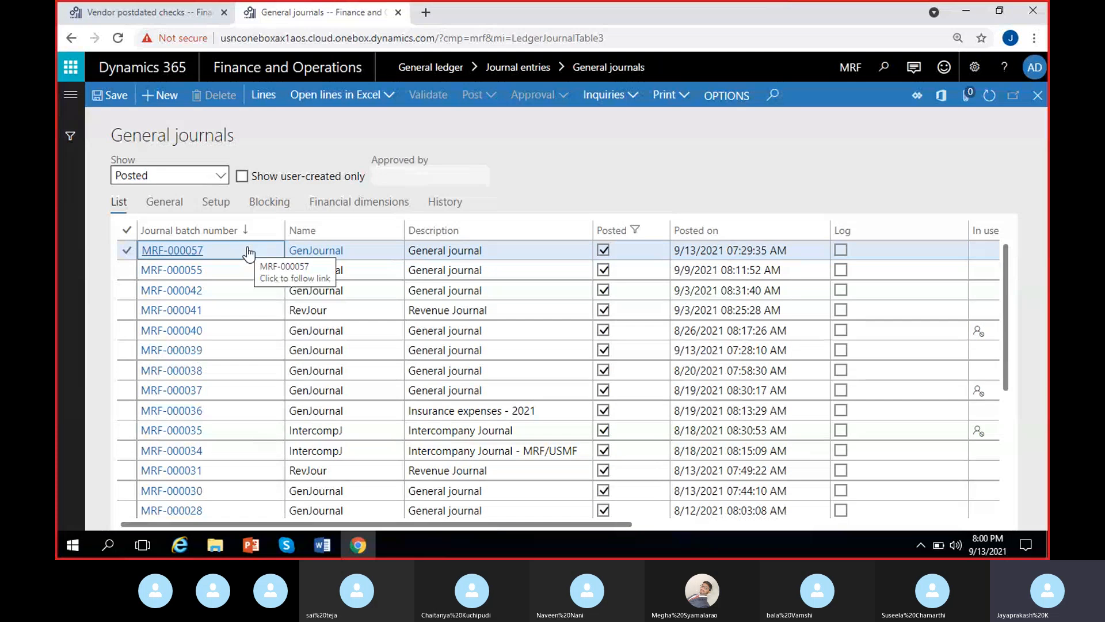
{"action": "left_click", "coordinate": [760, 256]}
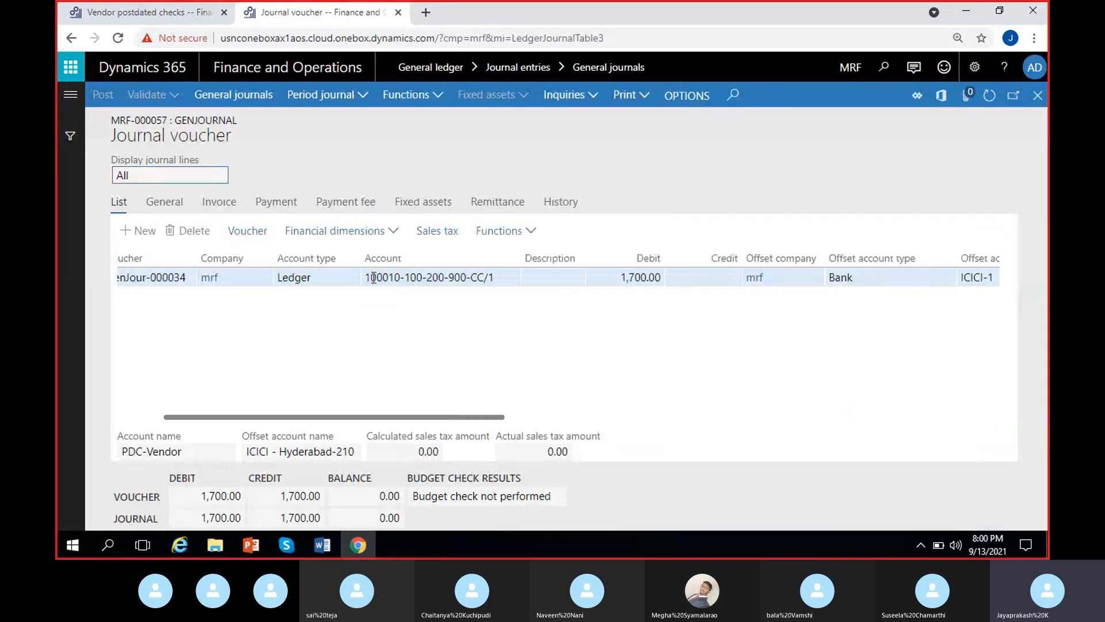
{"action": "mouse_move", "coordinate": [369, 275]}
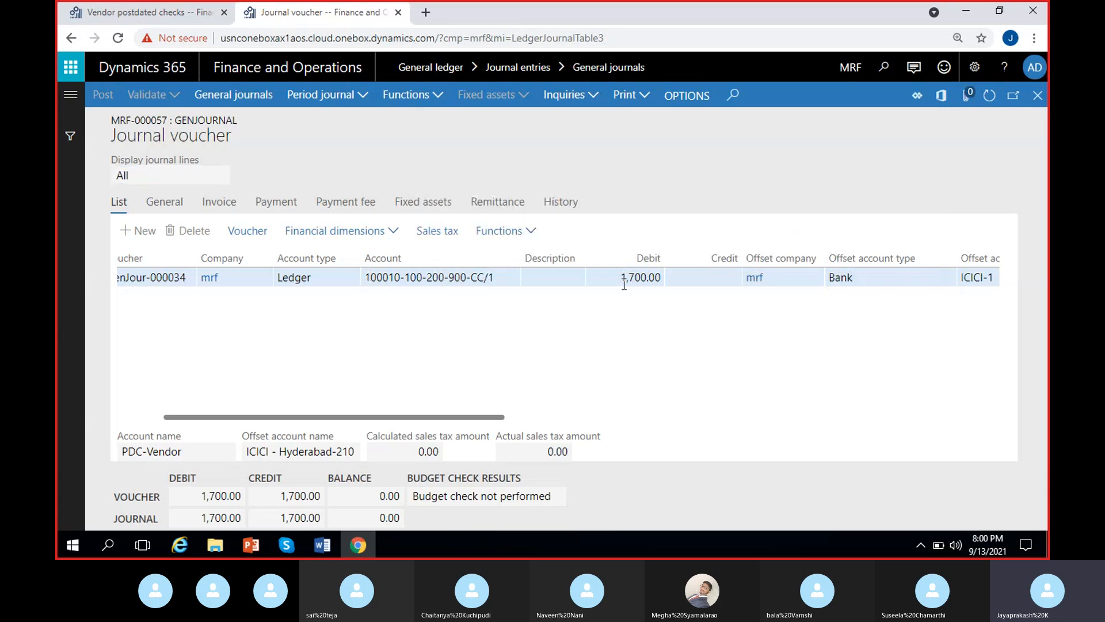
{"action": "left_click", "coordinate": [624, 284]}
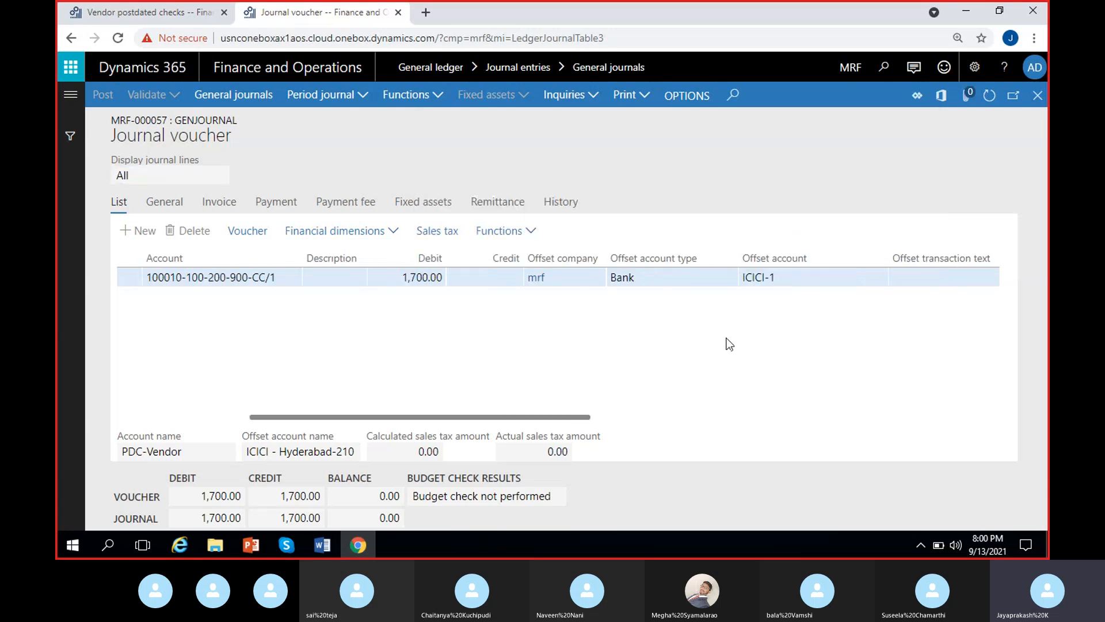
{"action": "scroll", "coordinate": [729, 344], "scroll_direction": "right", "scroll_amount": 3}
{"action": "scroll", "coordinate": [503, 365], "scroll_direction": "right", "scroll_amount": 3}
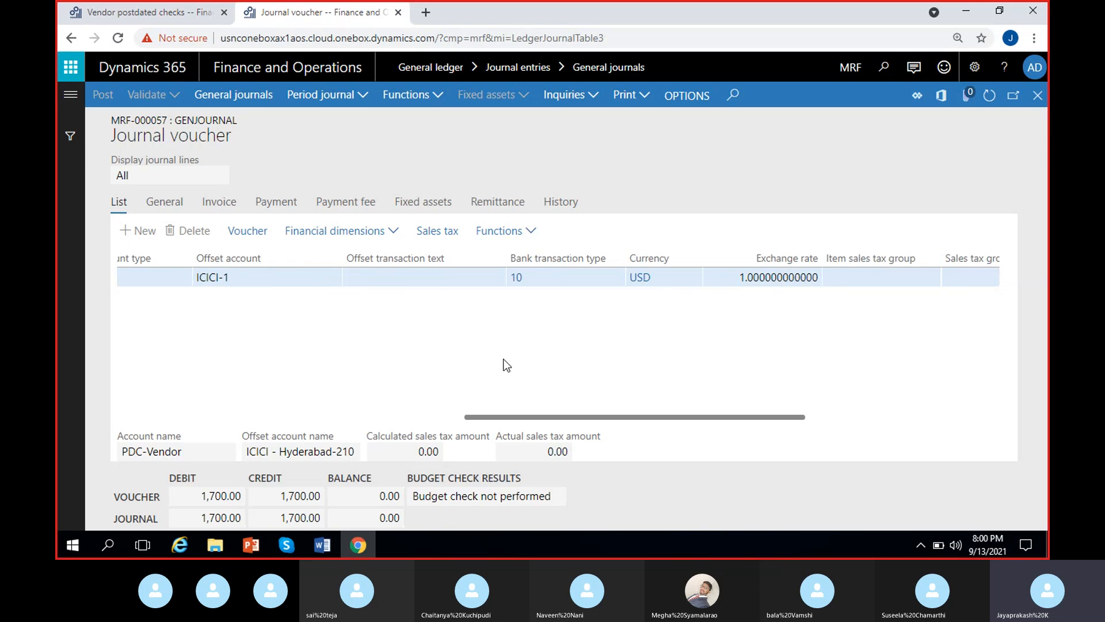
{"action": "scroll", "coordinate": [494, 365], "scroll_direction": "left", "scroll_amount": 5}
{"action": "left_click", "coordinate": [300, 277]}
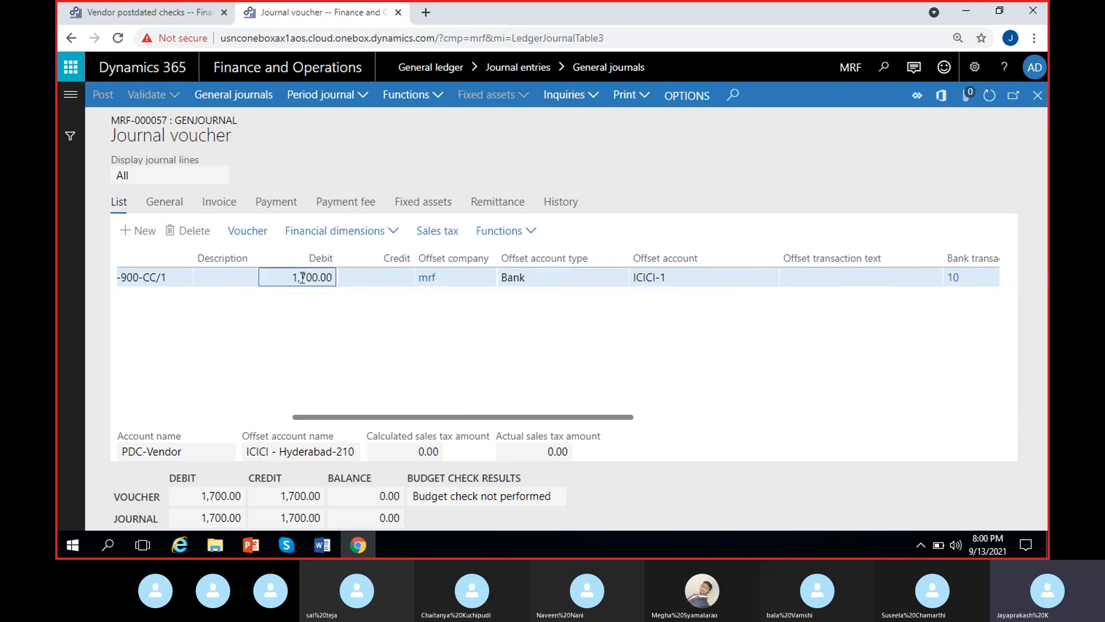
{"action": "left_click", "coordinate": [382, 279]}
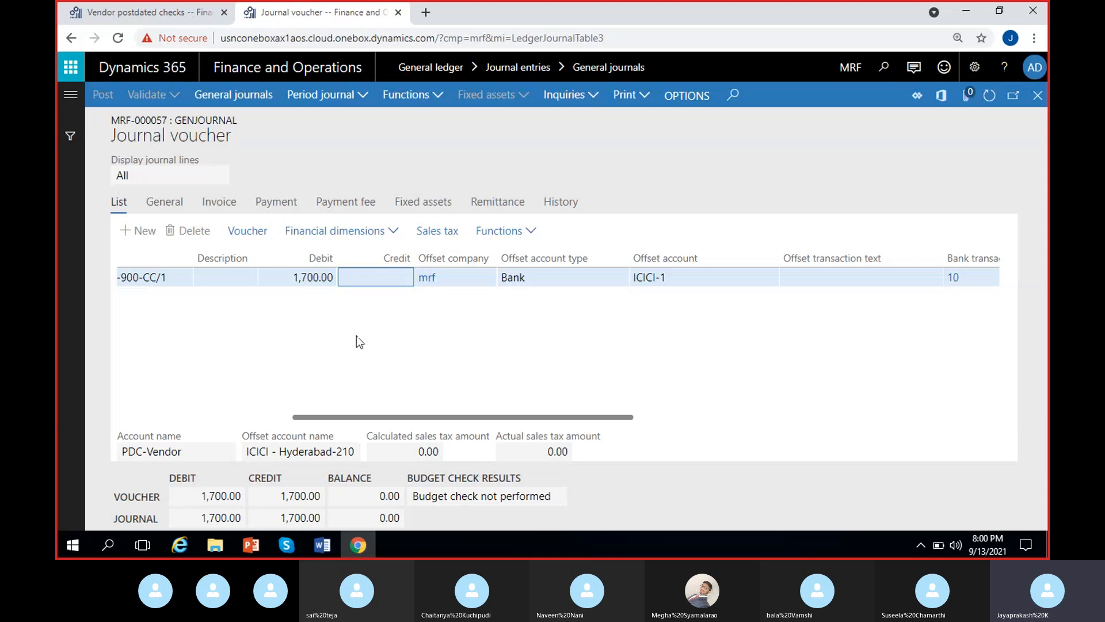
{"action": "scroll", "coordinate": [357, 336], "scroll_direction": "left", "scroll_amount": 5}
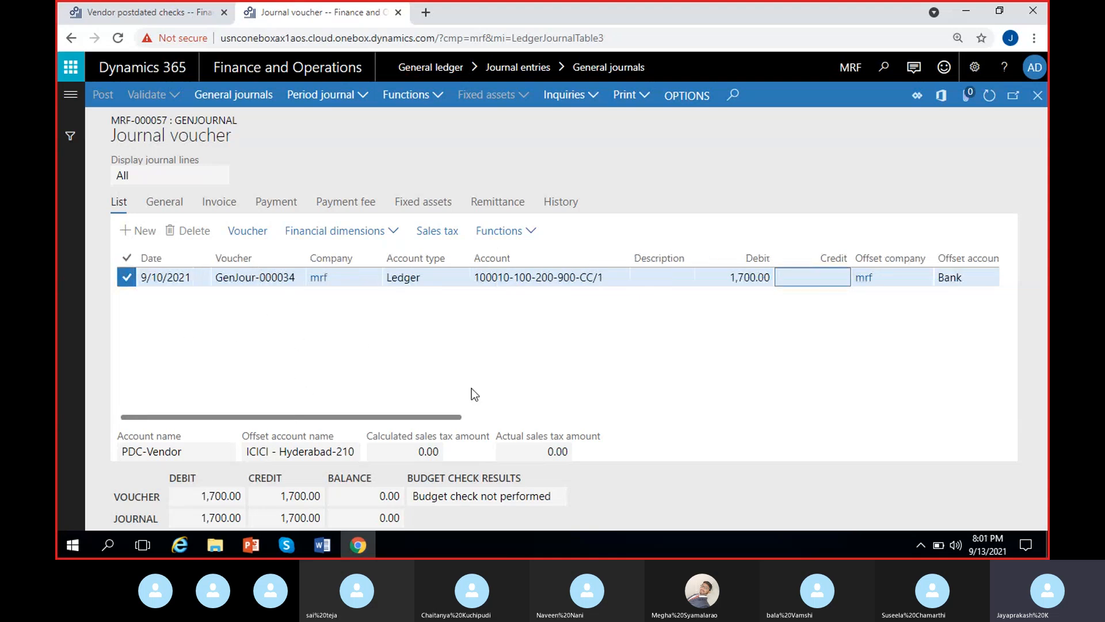
{"action": "left_click", "coordinate": [463, 346]}
Return to the vendor postdated checks and review the settle options and posting message for the 9/10/2021 check.
{"action": "left_click", "coordinate": [167, 13]}
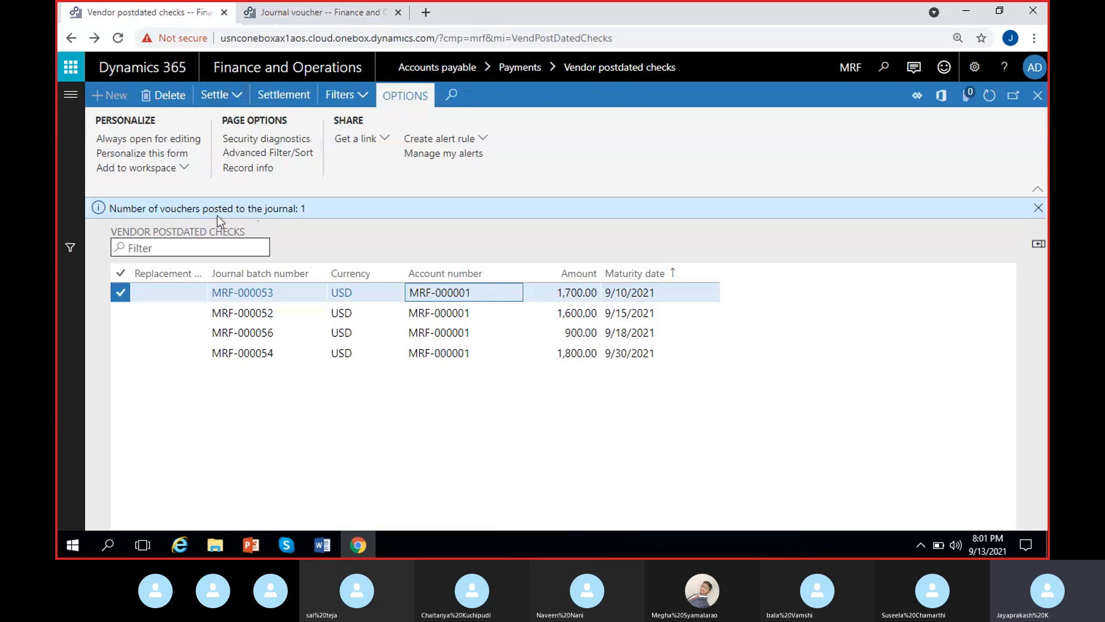
{"action": "left_click", "coordinate": [247, 98]}
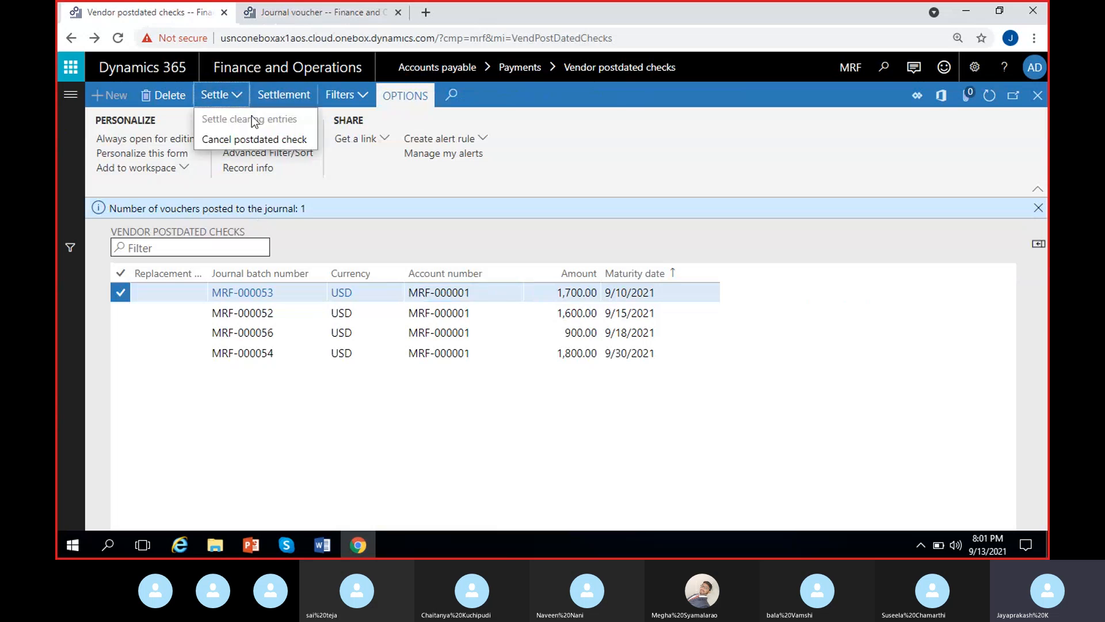
{"action": "left_click", "coordinate": [323, 237]}
{"action": "left_click_drag", "start_coordinate": [107, 209], "coordinate": [329, 213]}
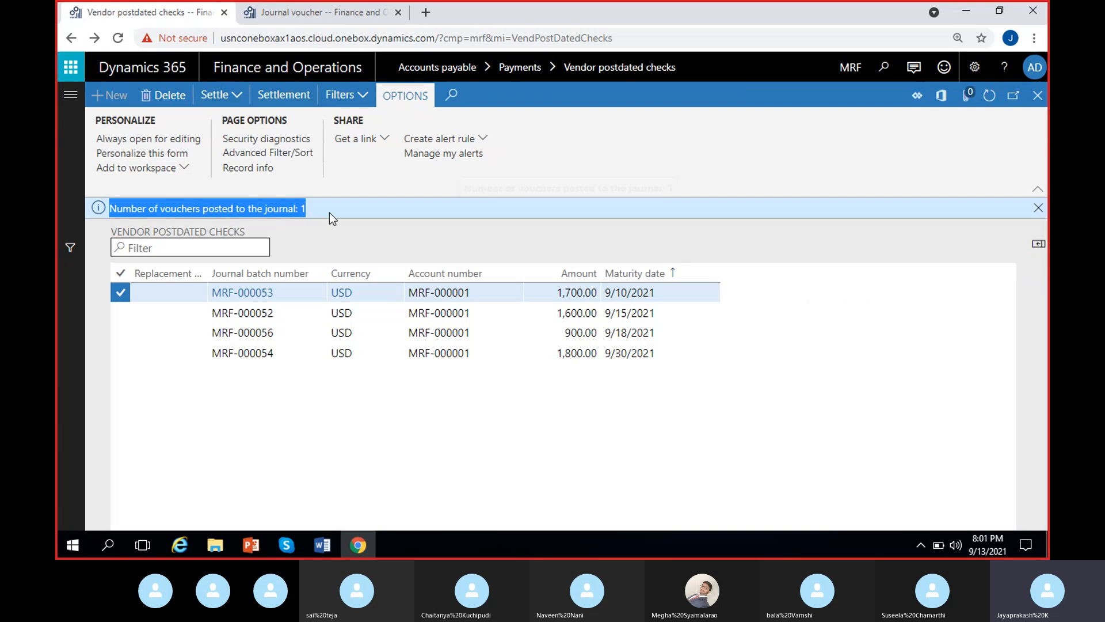
Open the Cash and bank management parameters in the second browser tab and review the postdated checks setup, including the general journal for clearing entries.
{"action": "left_click", "coordinate": [330, 237]}
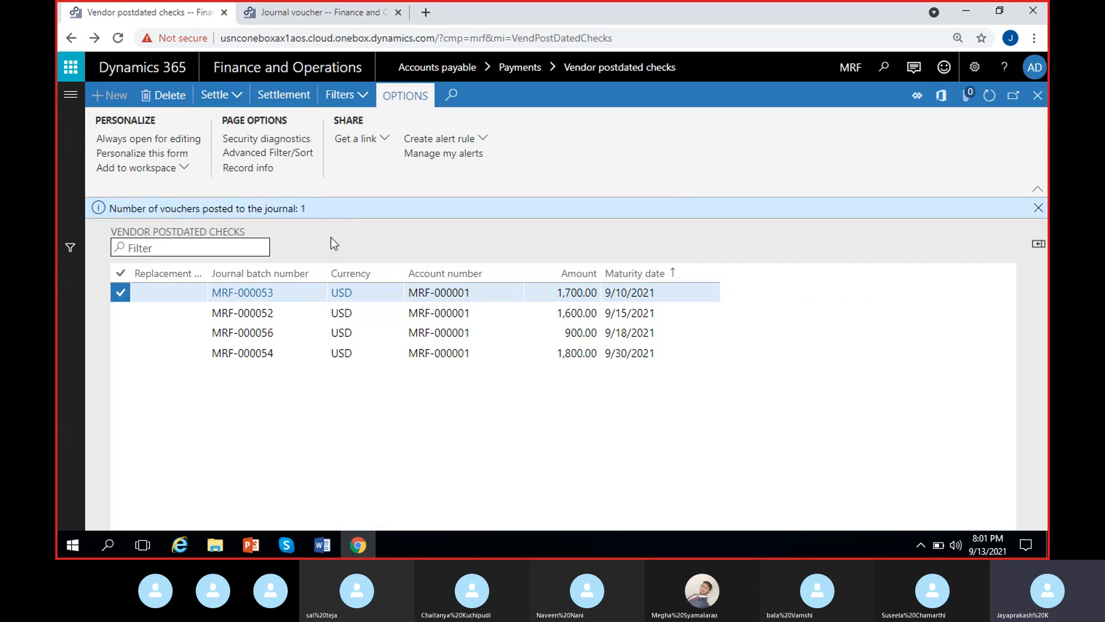
{"action": "left_click", "coordinate": [311, 12]}
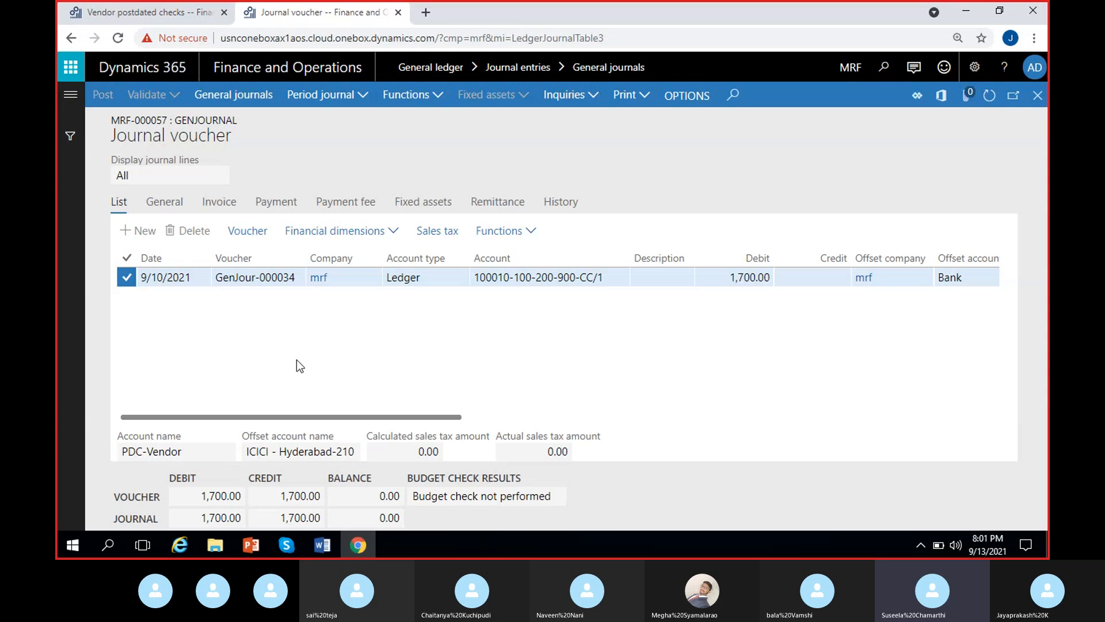
{"action": "left_click", "coordinate": [71, 106]}
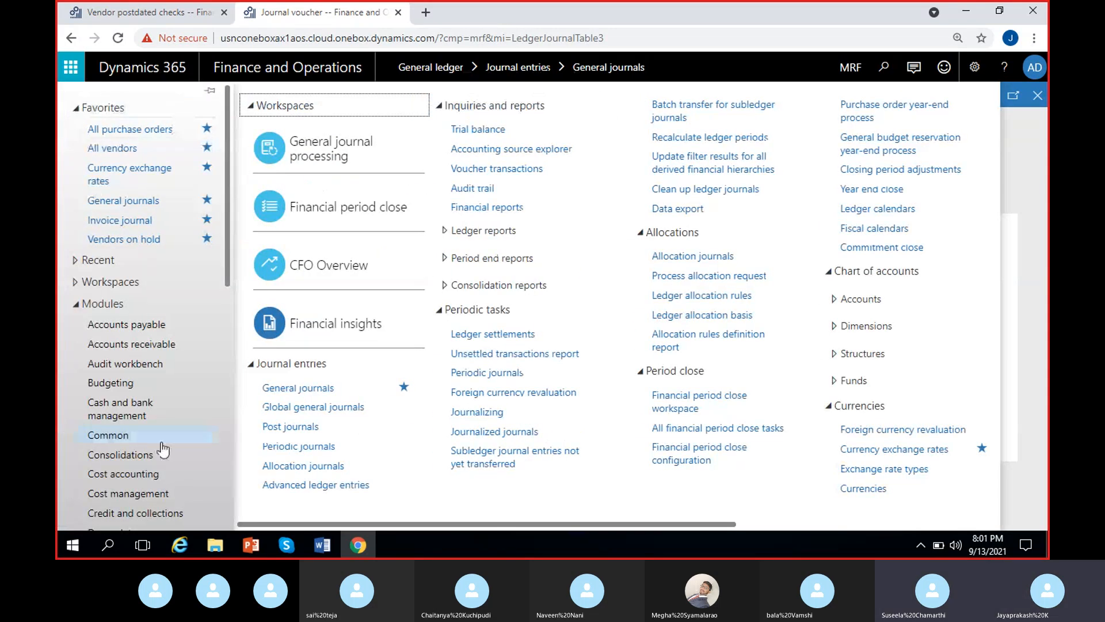
{"action": "left_click_drag", "start_coordinate": [137, 403], "coordinate": [141, 415]}
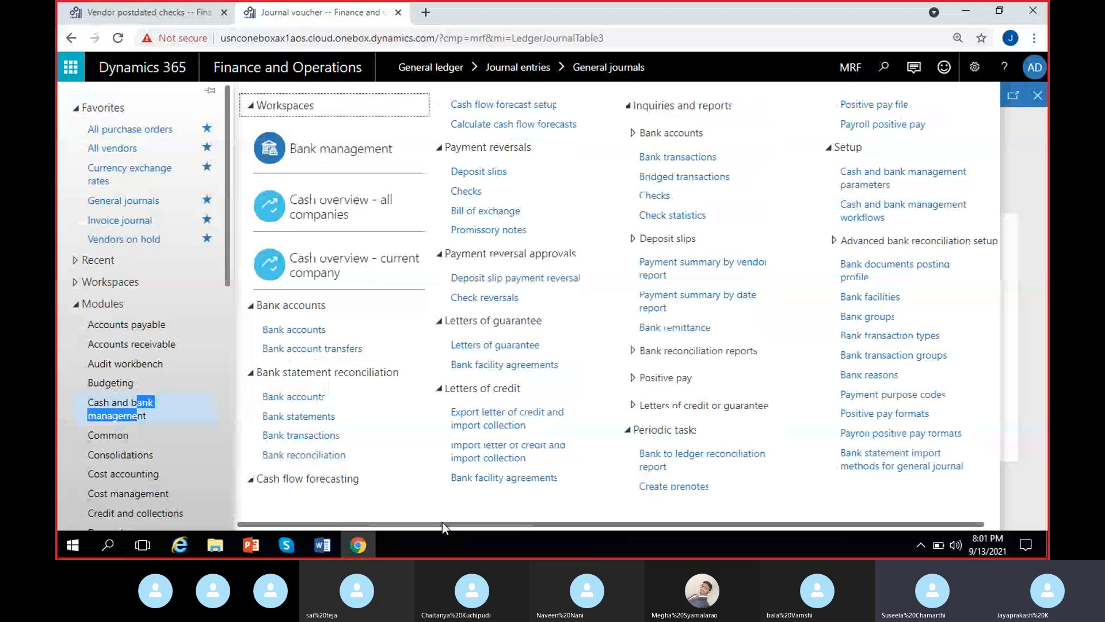
{"action": "left_click_drag", "start_coordinate": [585, 524], "coordinate": [821, 513]}
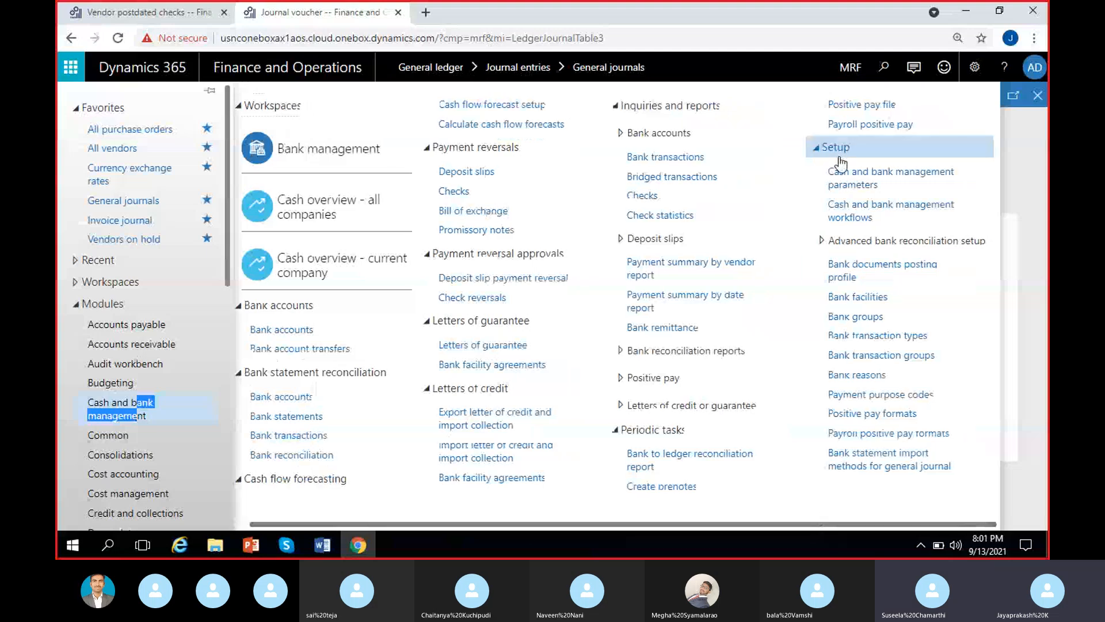
{"action": "left_click", "coordinate": [864, 182]}
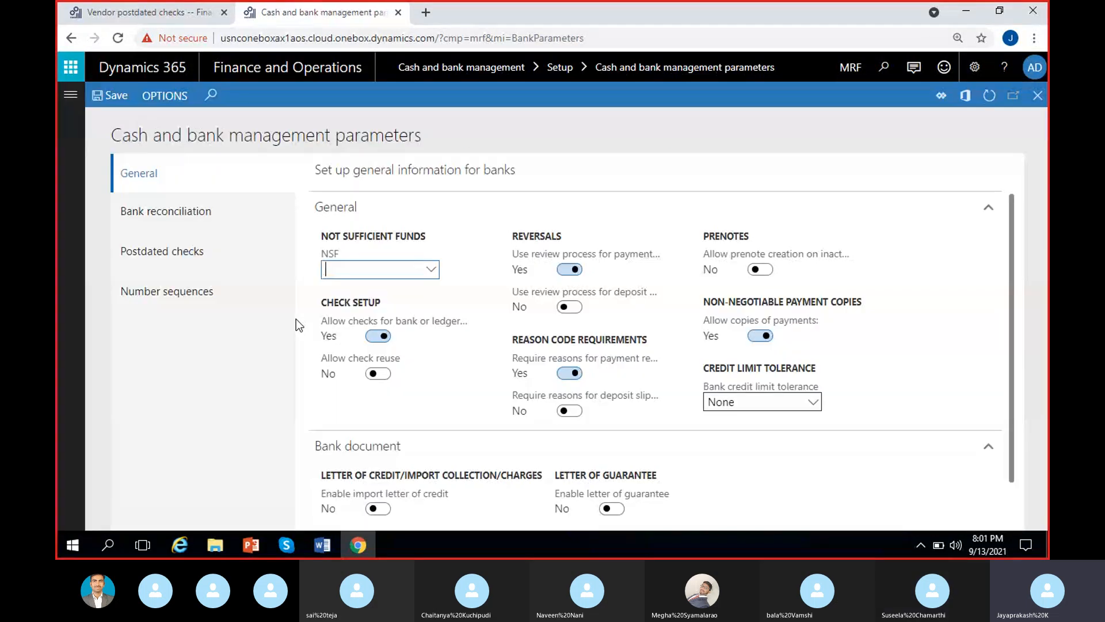
{"action": "left_click", "coordinate": [174, 252]}
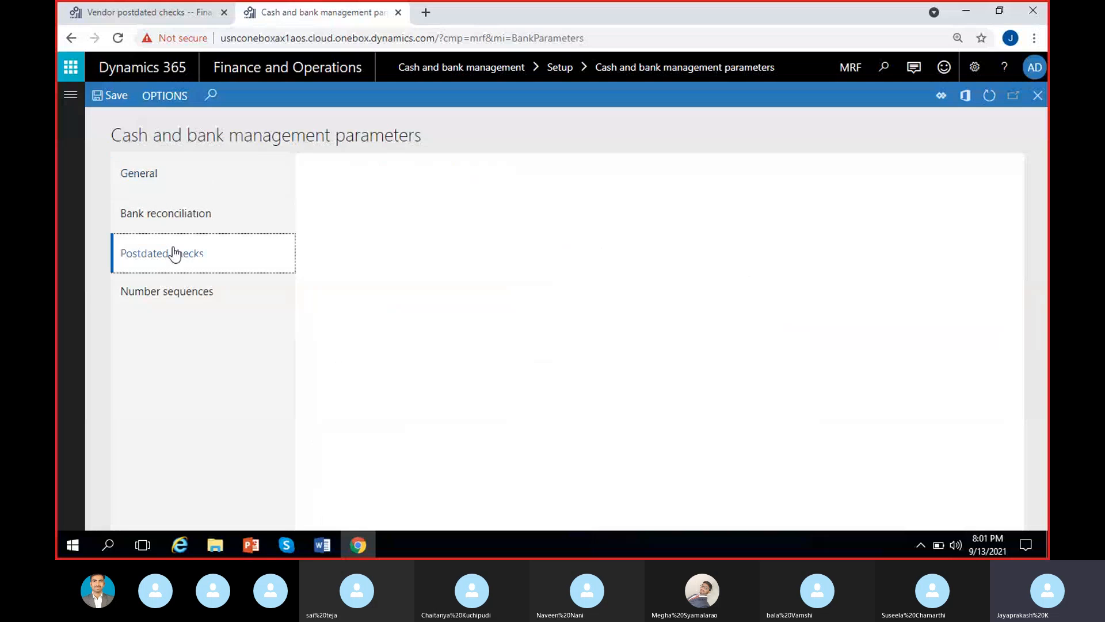
{"action": "mouse_move", "coordinate": [651, 207]}
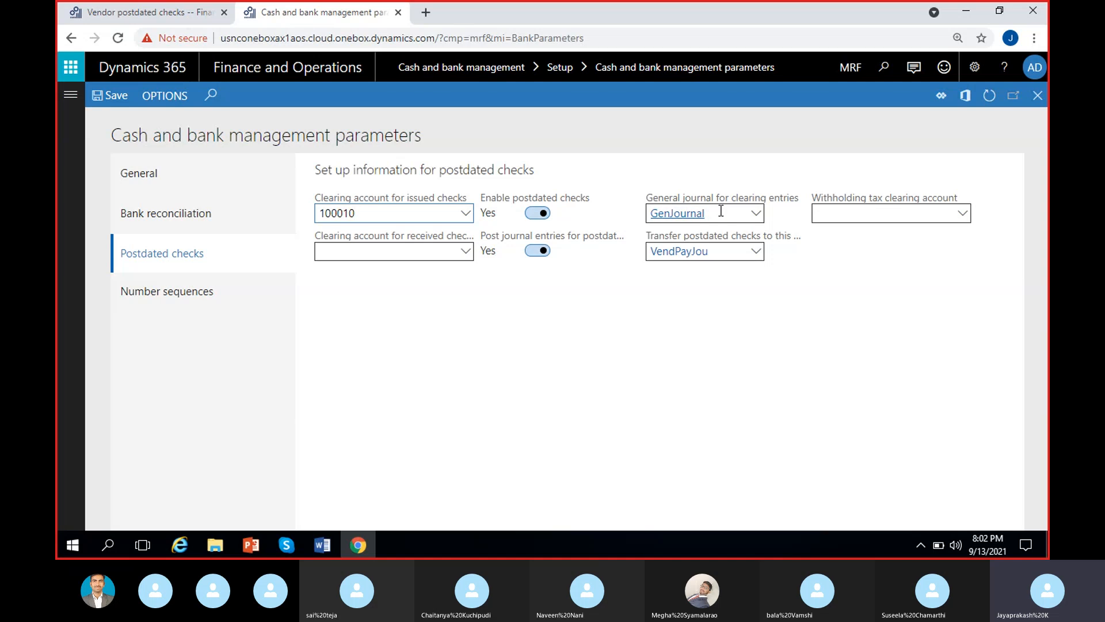
{"action": "mouse_move", "coordinate": [720, 200]}
Review the settle options for the 9/10/2021 check and close the vendor postdated checks page.
{"action": "left_click", "coordinate": [151, 12]}
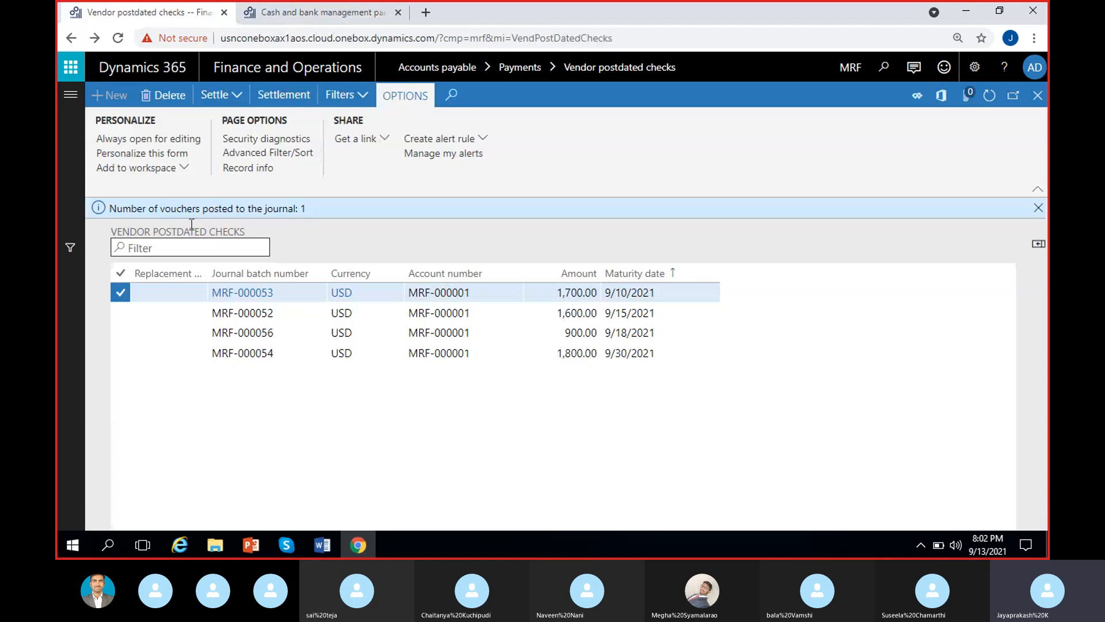
{"action": "left_click", "coordinate": [244, 98]}
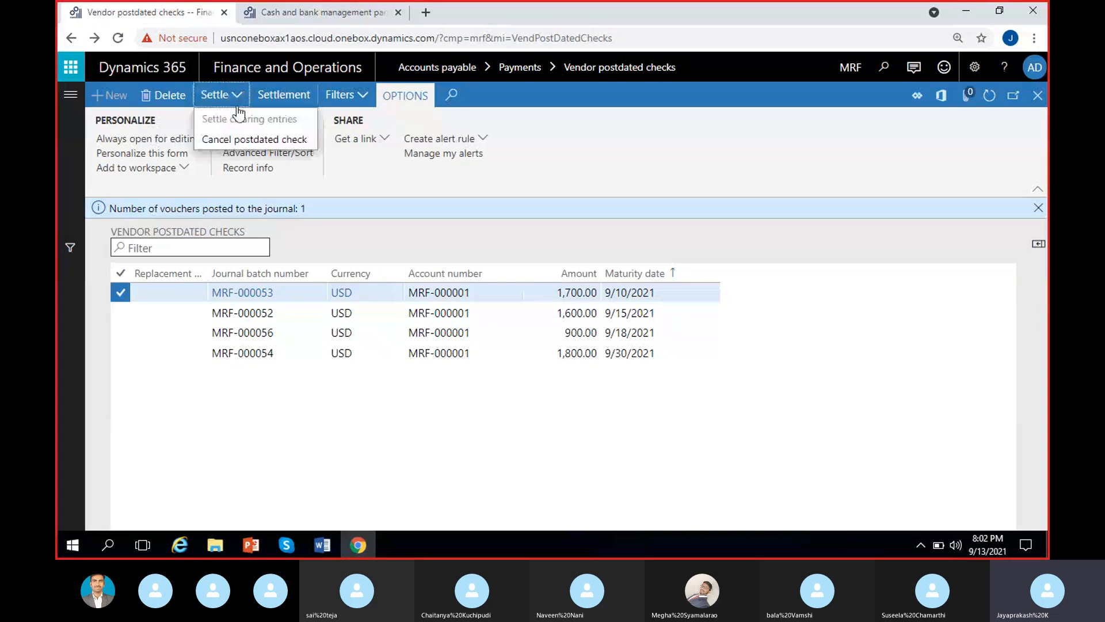
{"action": "left_click", "coordinate": [576, 257]}
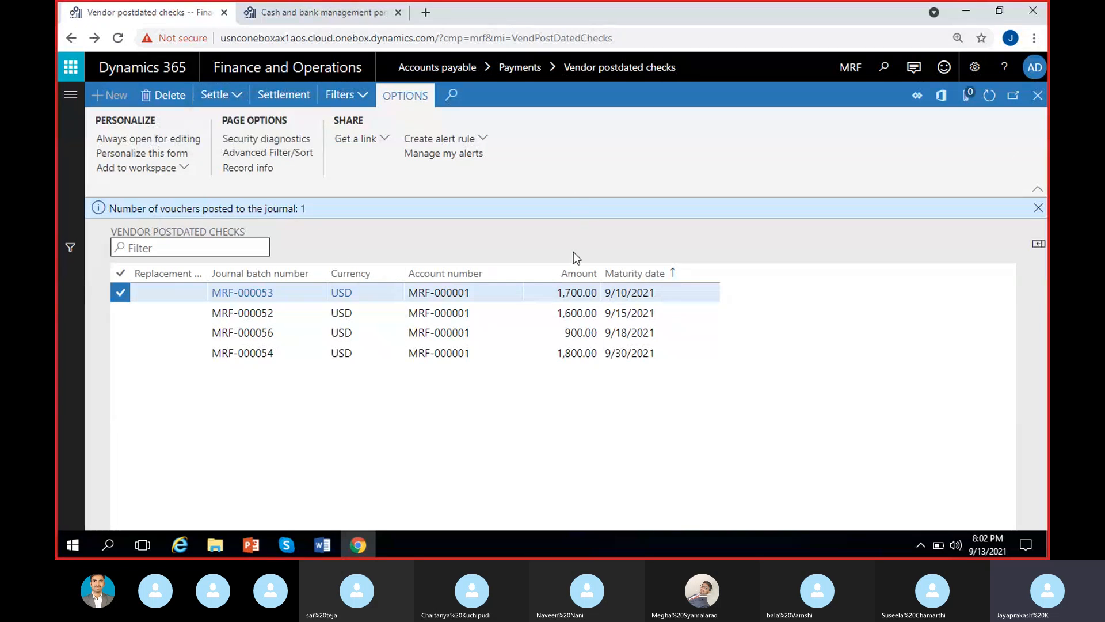
{"action": "left_click", "coordinate": [1038, 208]}
{"action": "left_click", "coordinate": [575, 279]}
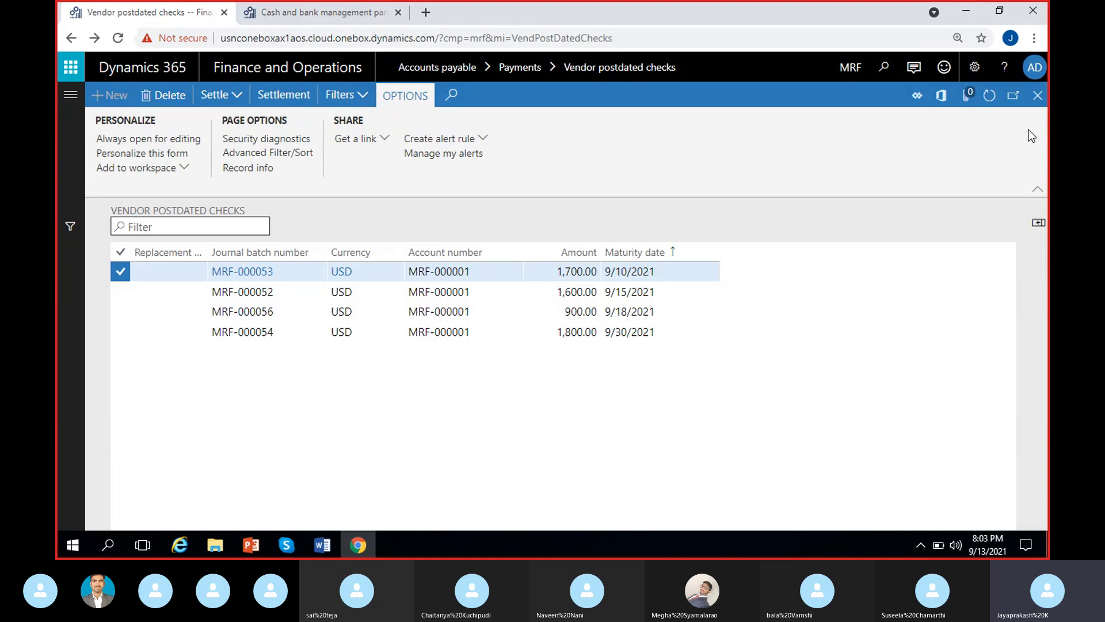
{"action": "left_click", "coordinate": [1040, 97]}
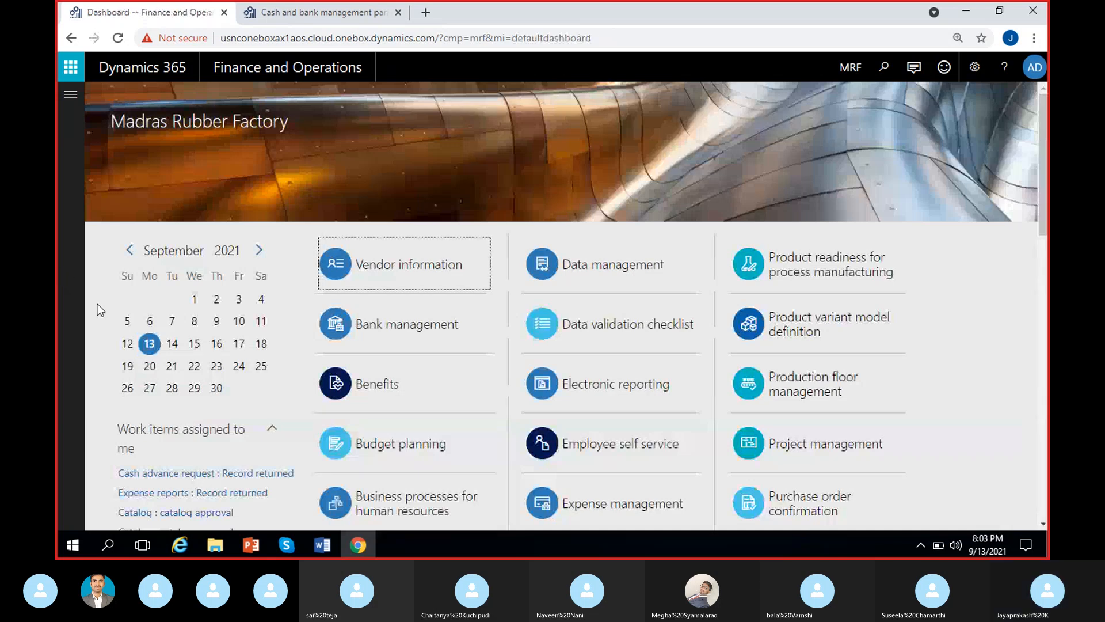
Switch to the Word course outline and highlight the Deposit slips and PDC topics in item 7.
{"action": "left_click", "coordinate": [331, 545]}
{"action": "left_click", "coordinate": [398, 489]}
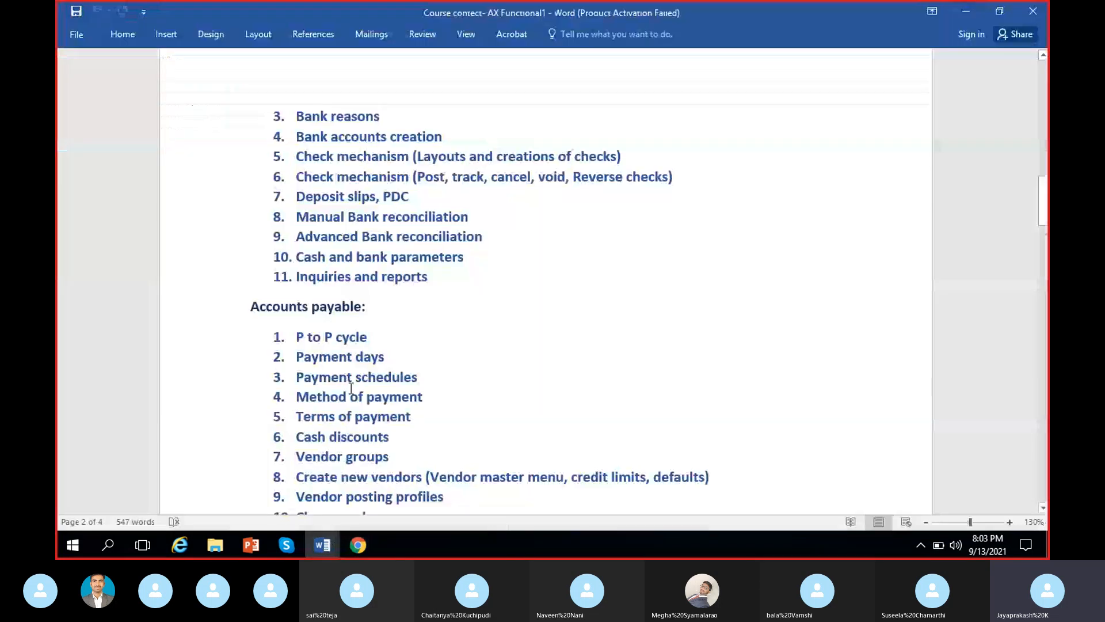
{"action": "scroll", "coordinate": [348, 364], "scroll_direction": "up", "scroll_amount": 3}
{"action": "scroll", "coordinate": [345, 345], "scroll_direction": "down", "scroll_amount": 1}
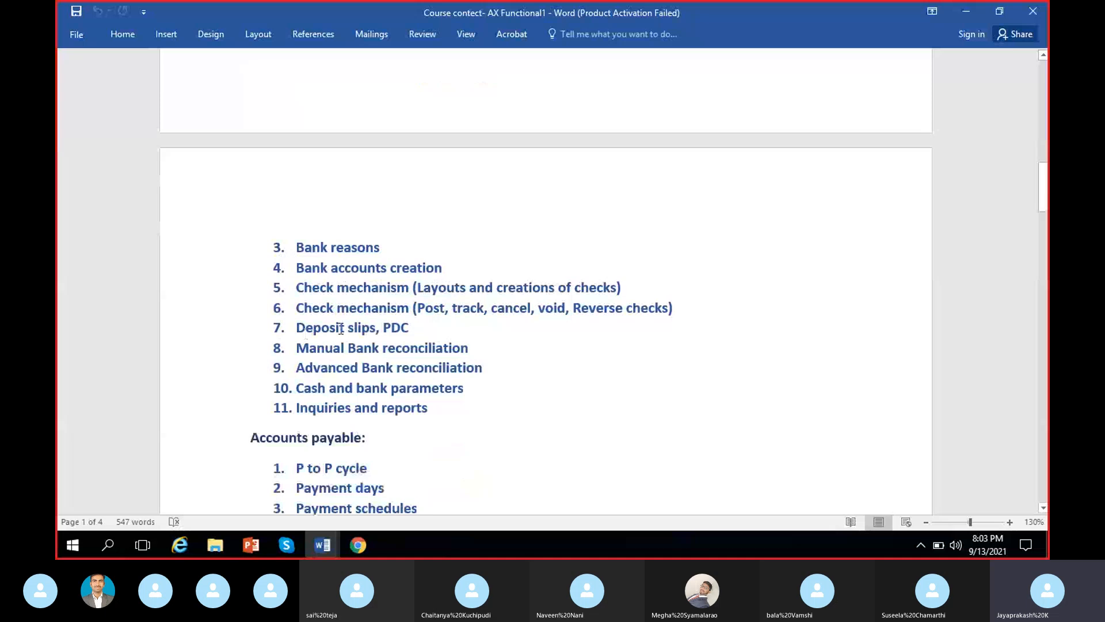
{"action": "triple_click", "coordinate": [419, 326]}
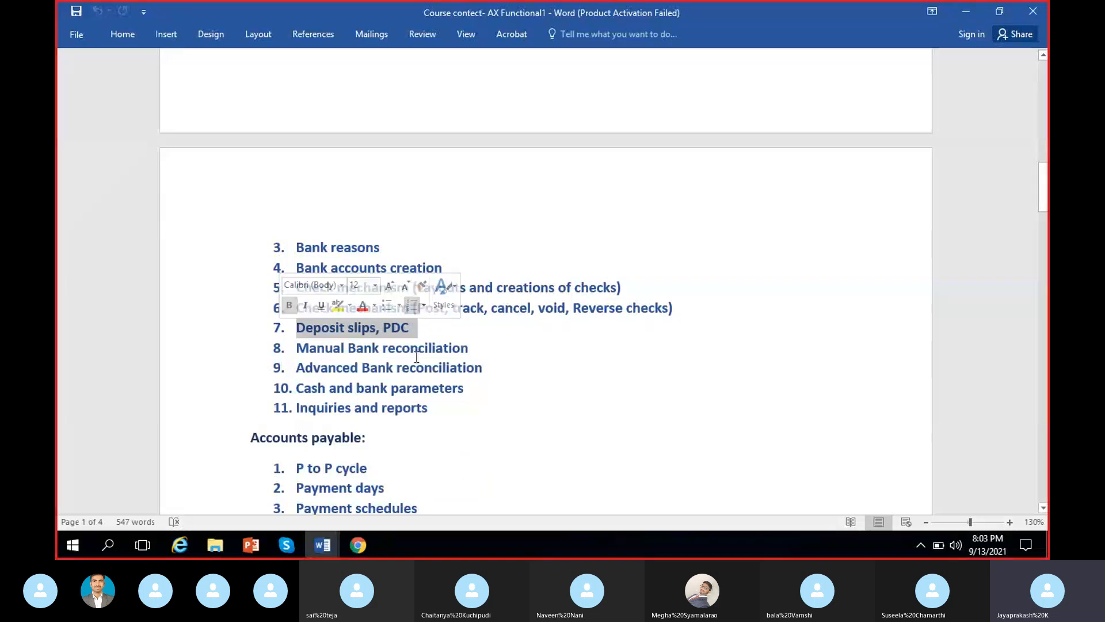
{"action": "left_click", "coordinate": [432, 329]}
{"action": "double_click", "coordinate": [396, 327]}
{"action": "left_click", "coordinate": [484, 330]}
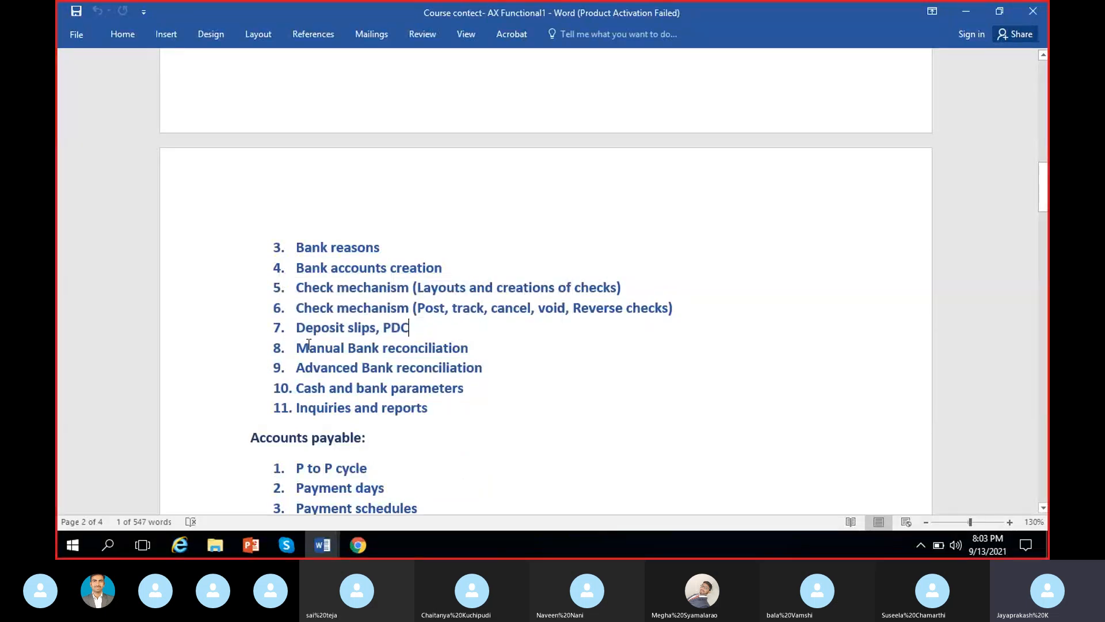
{"action": "left_click_drag", "start_coordinate": [287, 332], "coordinate": [376, 329]}
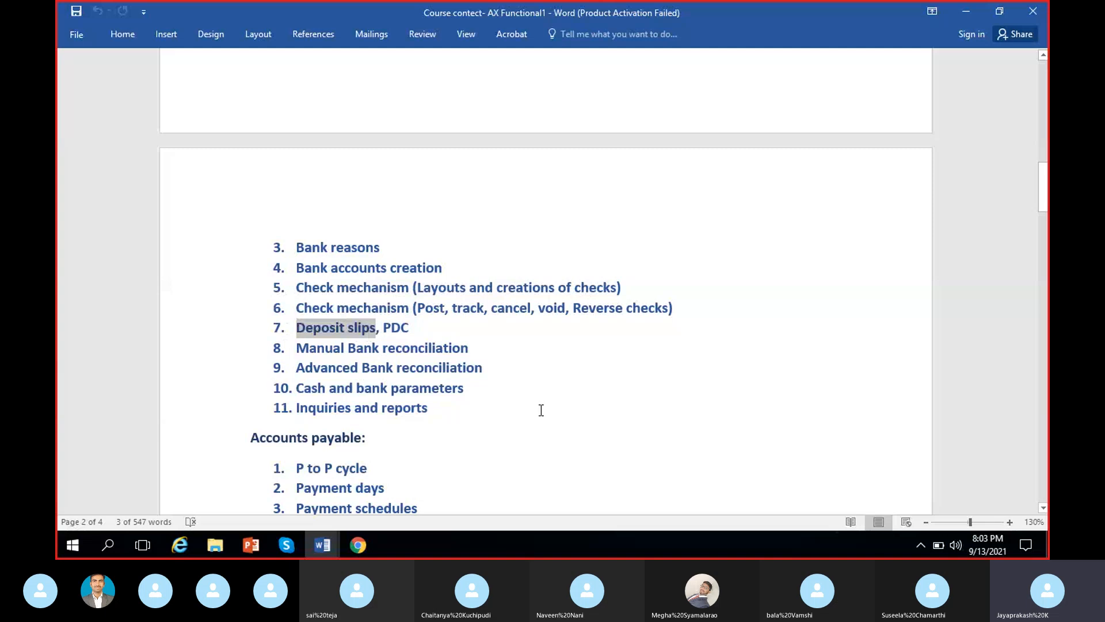
{"action": "left_click", "coordinate": [489, 396]}
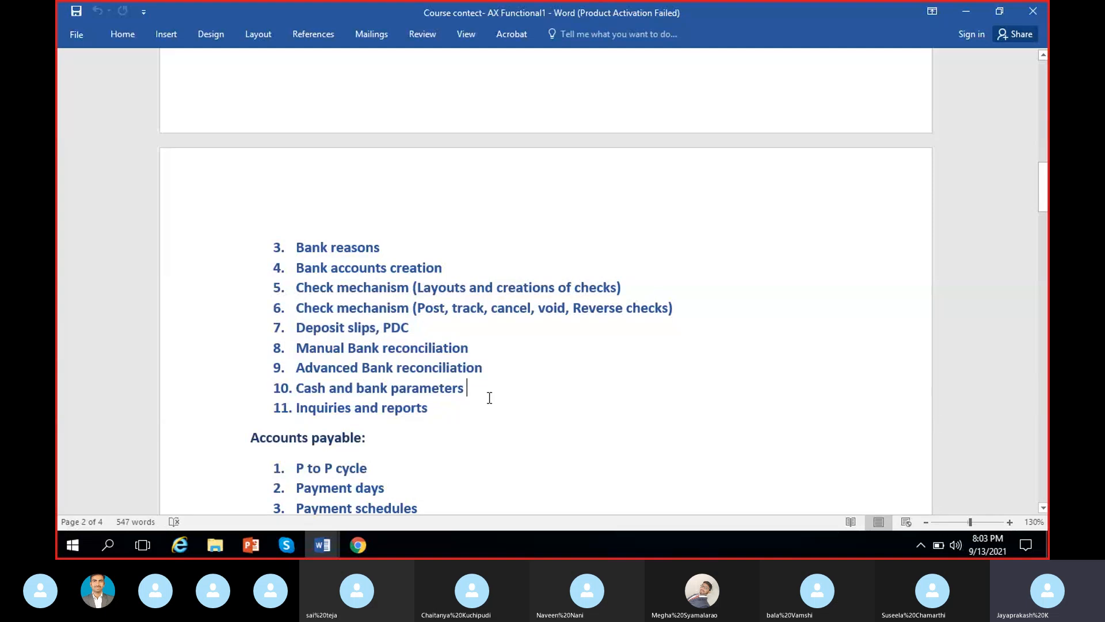
Highlight the Manual Bank reconciliation topic in item 8 of the course outline.
{"action": "left_click", "coordinate": [480, 347]}
{"action": "left_click_drag", "start_coordinate": [480, 347], "coordinate": [282, 350]}
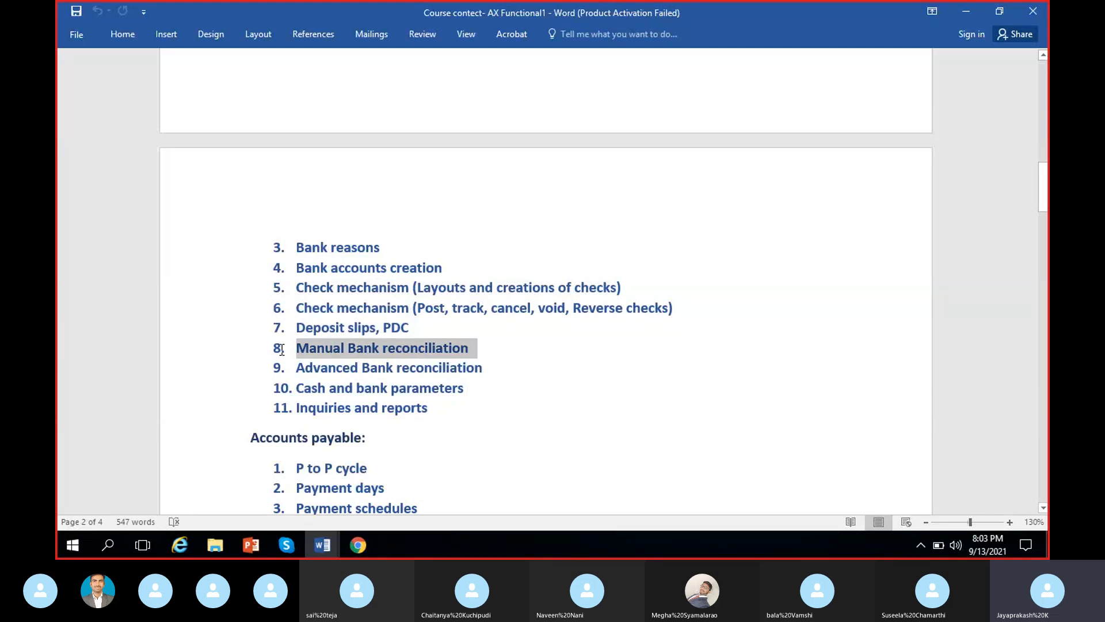
{"action": "left_click", "coordinate": [338, 349]}
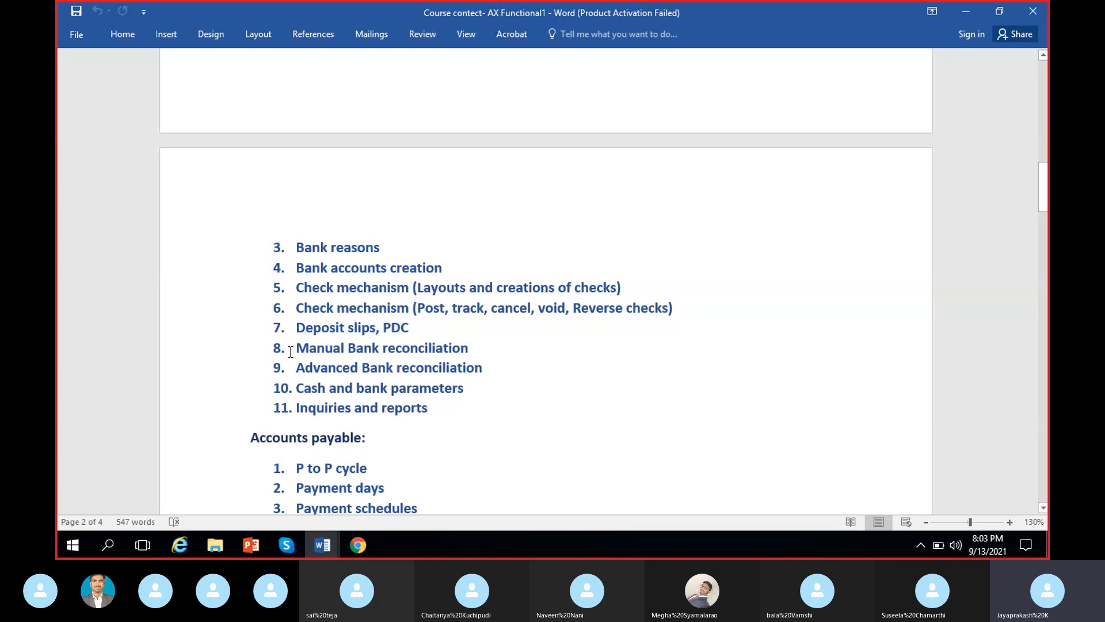
{"action": "triple_click", "coordinate": [332, 349]}
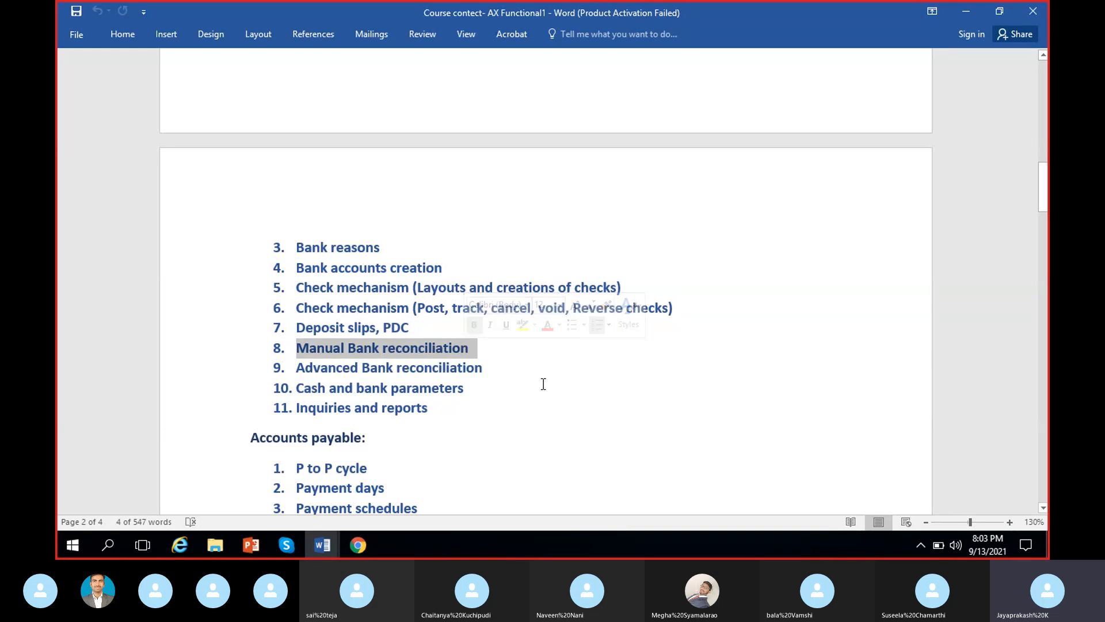
{"action": "left_click", "coordinate": [513, 357]}
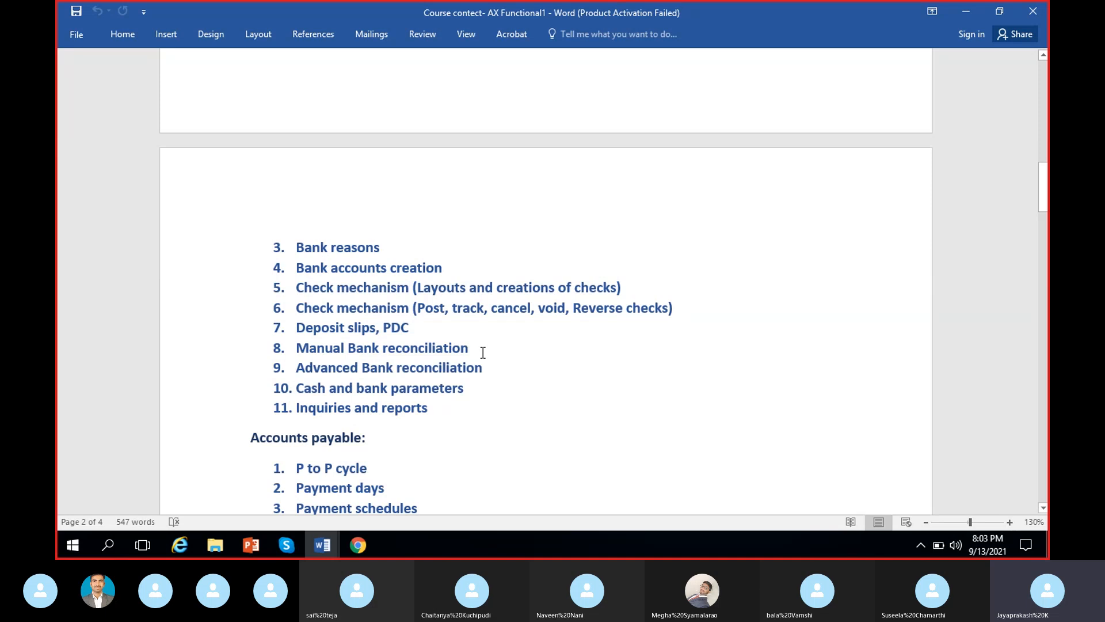
{"action": "left_click_drag", "start_coordinate": [481, 347], "coordinate": [289, 351]}
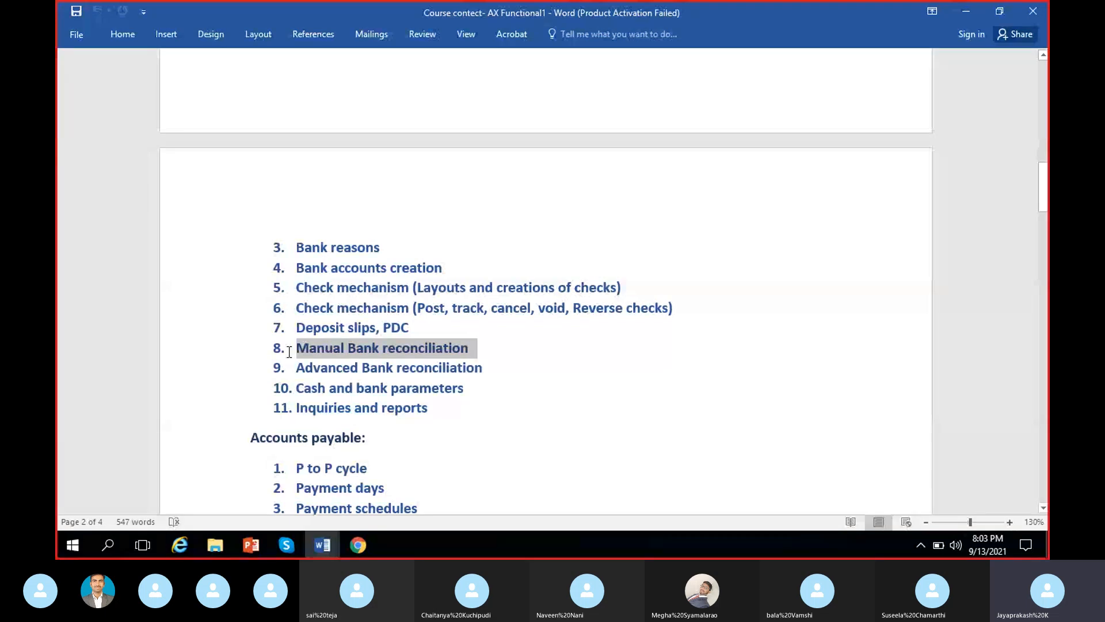
{"action": "left_click", "coordinate": [506, 354]}
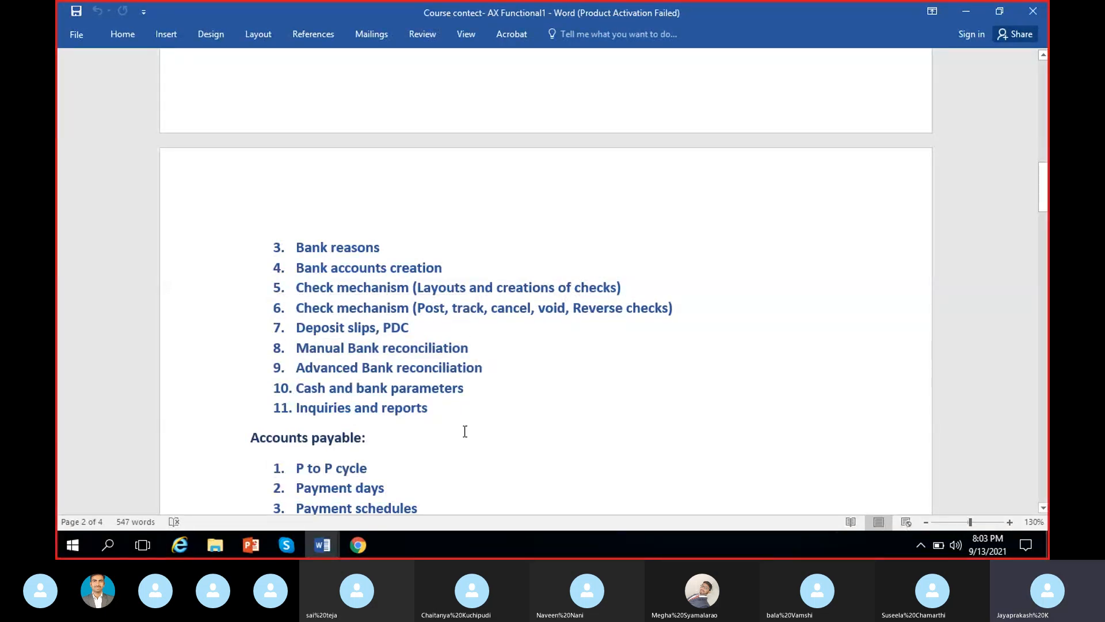
Switch back to Dynamics 365 in the browser and open the Bank accounts list of Cash and bank management.
{"action": "left_click", "coordinate": [364, 548]}
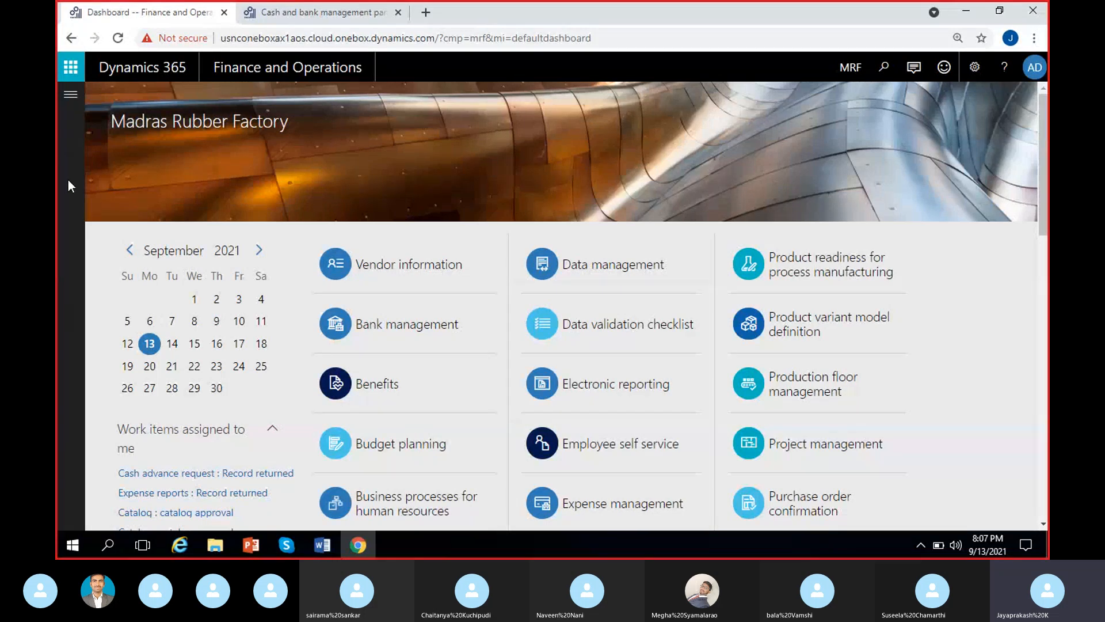
{"action": "left_click", "coordinate": [70, 94]}
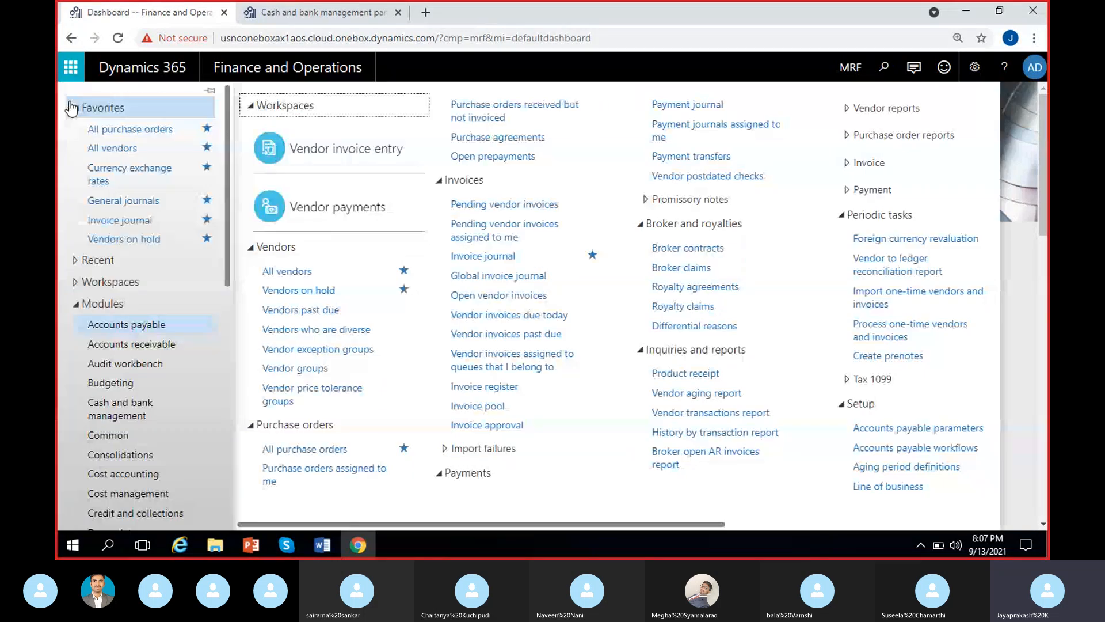
{"action": "scroll", "coordinate": [162, 322], "scroll_direction": "down", "scroll_amount": 4}
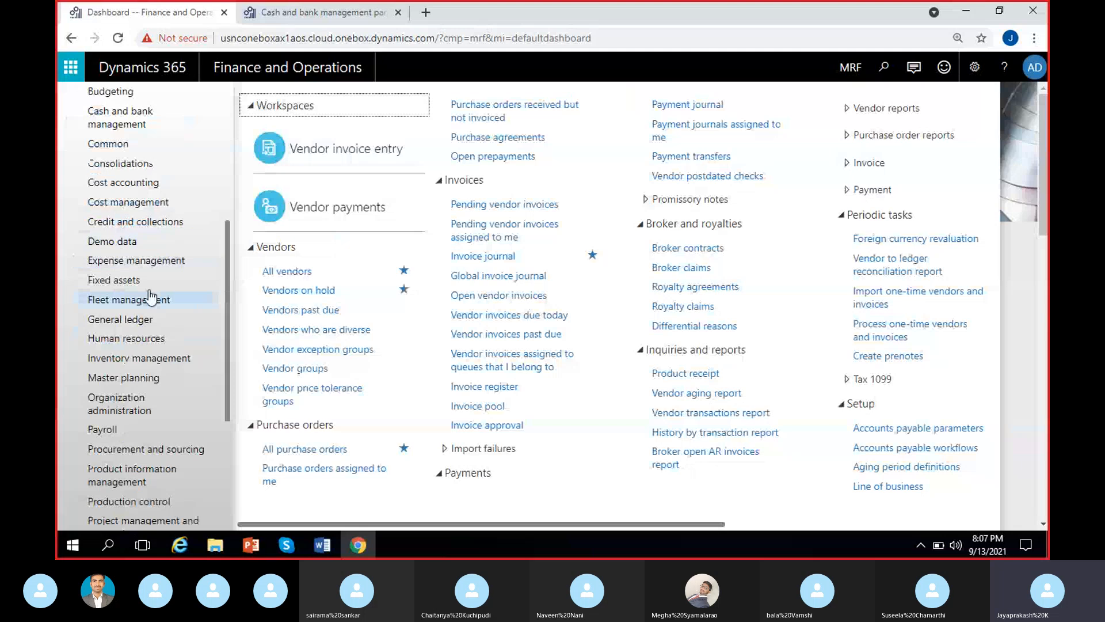
{"action": "scroll", "coordinate": [149, 293], "scroll_direction": "up", "scroll_amount": 3}
{"action": "left_click", "coordinate": [128, 196]}
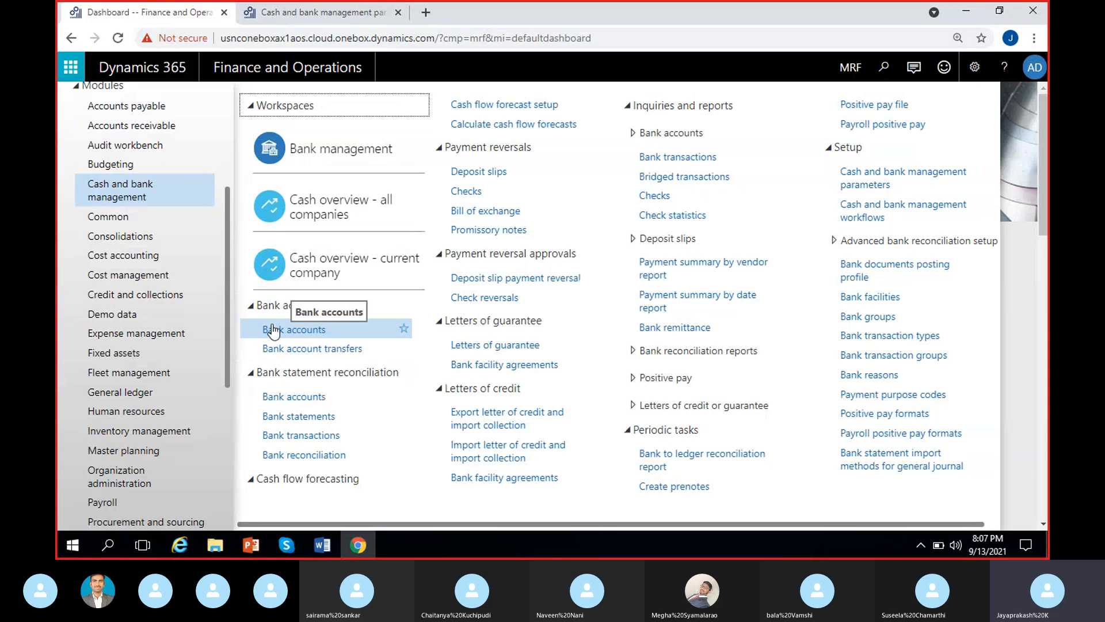
{"action": "left_click", "coordinate": [311, 331]}
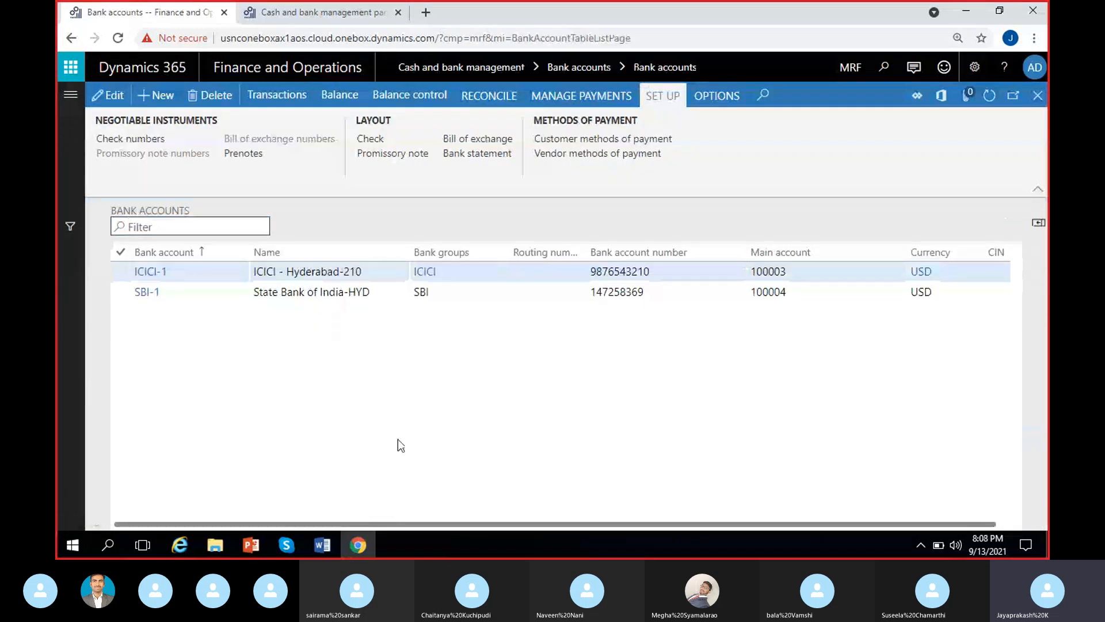
View the unreconciled and the reconciled bank transactions of the ICICI Hyderabad bank account.
{"action": "left_click", "coordinate": [522, 276]}
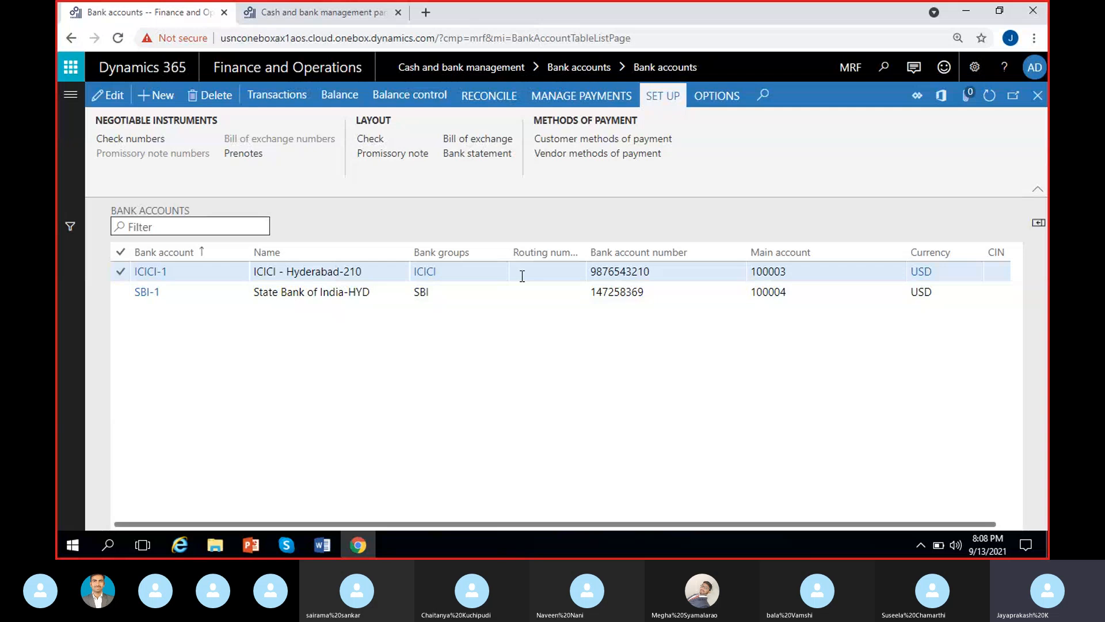
{"action": "left_click", "coordinate": [525, 274]}
{"action": "left_click", "coordinate": [495, 99]}
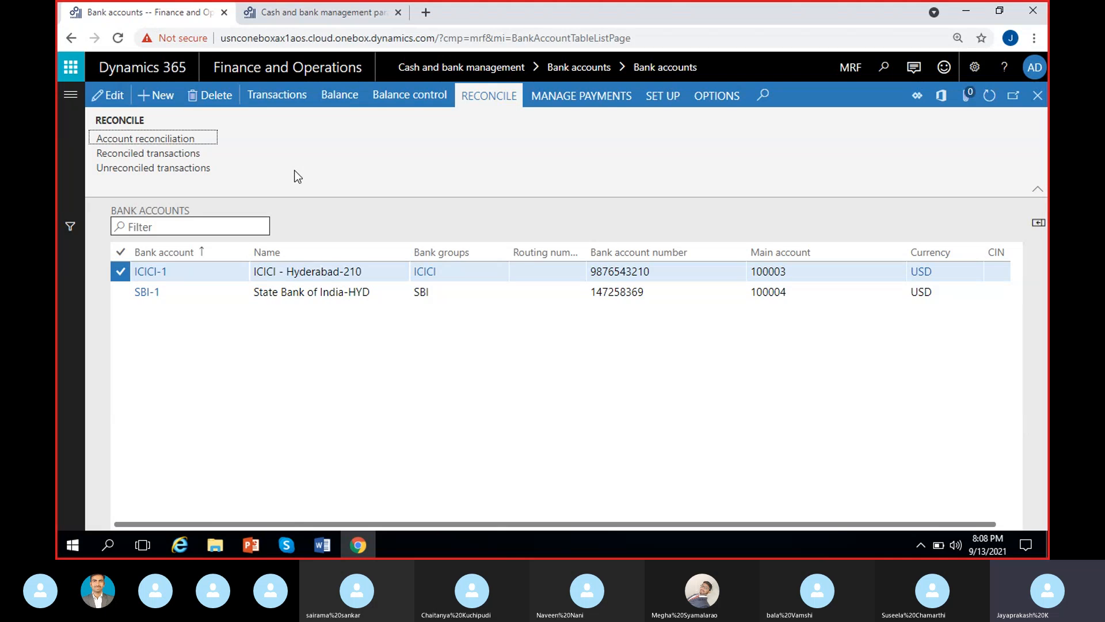
{"action": "left_click", "coordinate": [156, 169]}
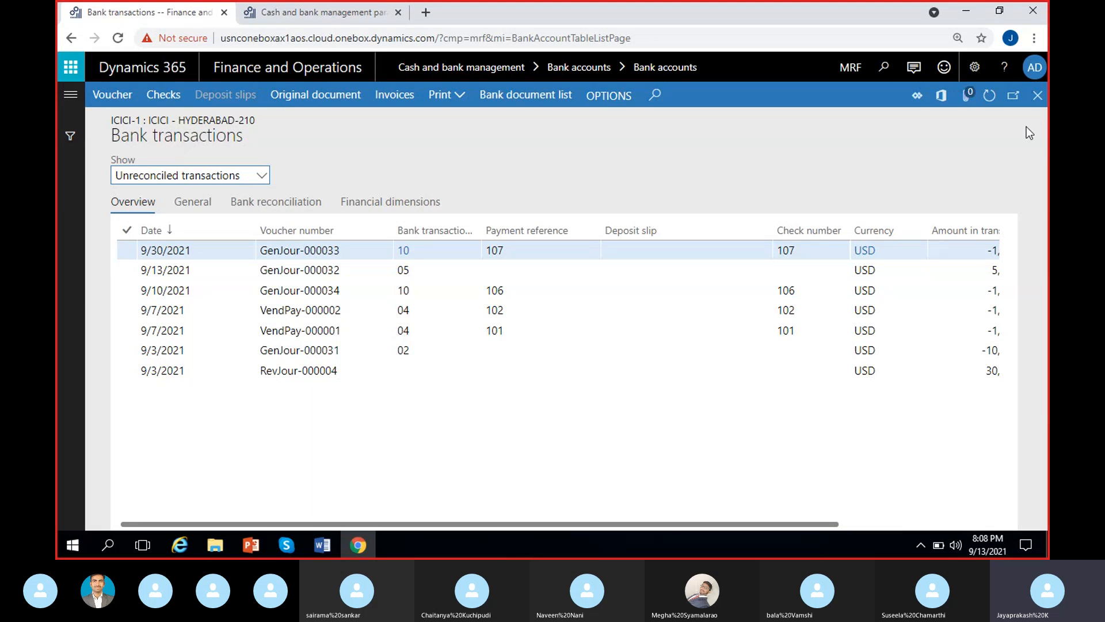
{"action": "left_click", "coordinate": [1036, 95]}
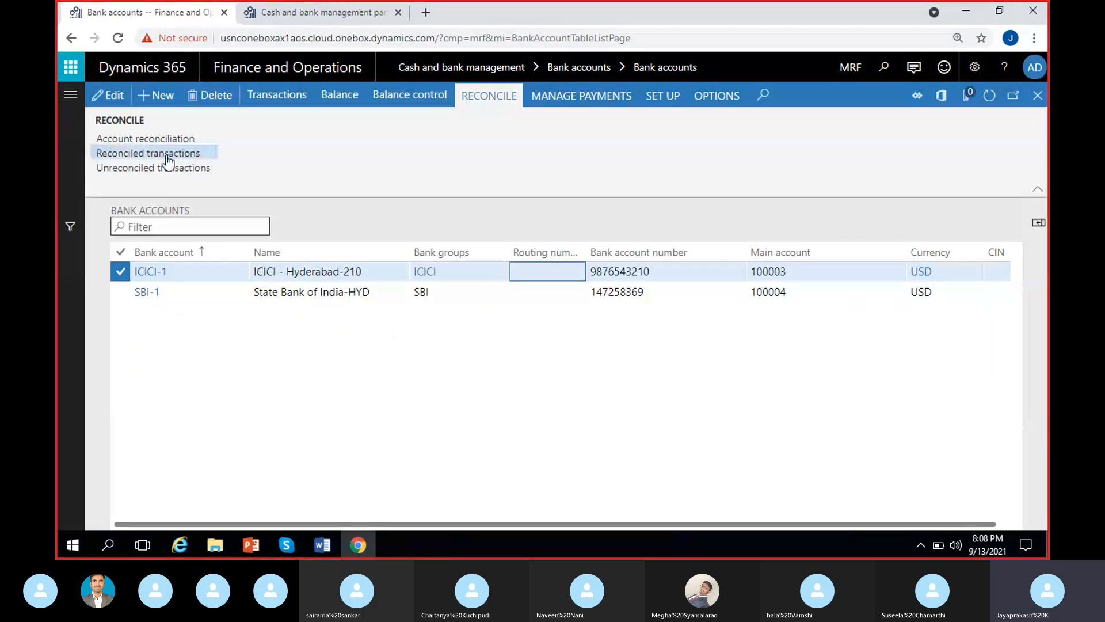
{"action": "left_click", "coordinate": [128, 155]}
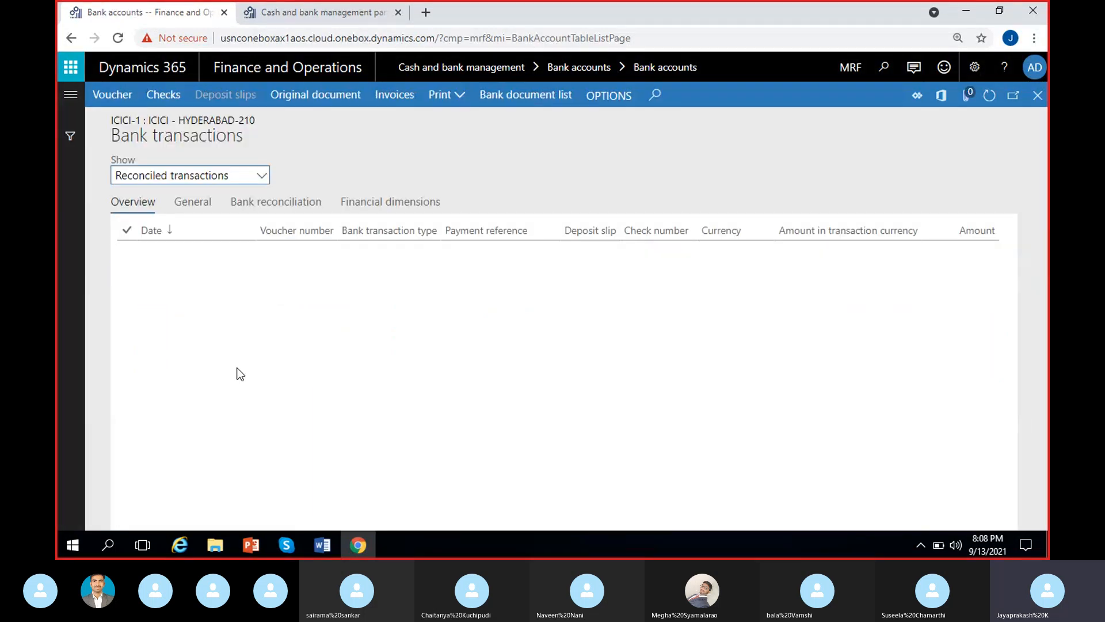
Examine the reconciled CheckRev-0001 and VendPay-000005 transactions, including their check numbers, amounts and Reconciled marks, and return to the bank accounts list.
{"action": "left_click", "coordinate": [418, 250]}
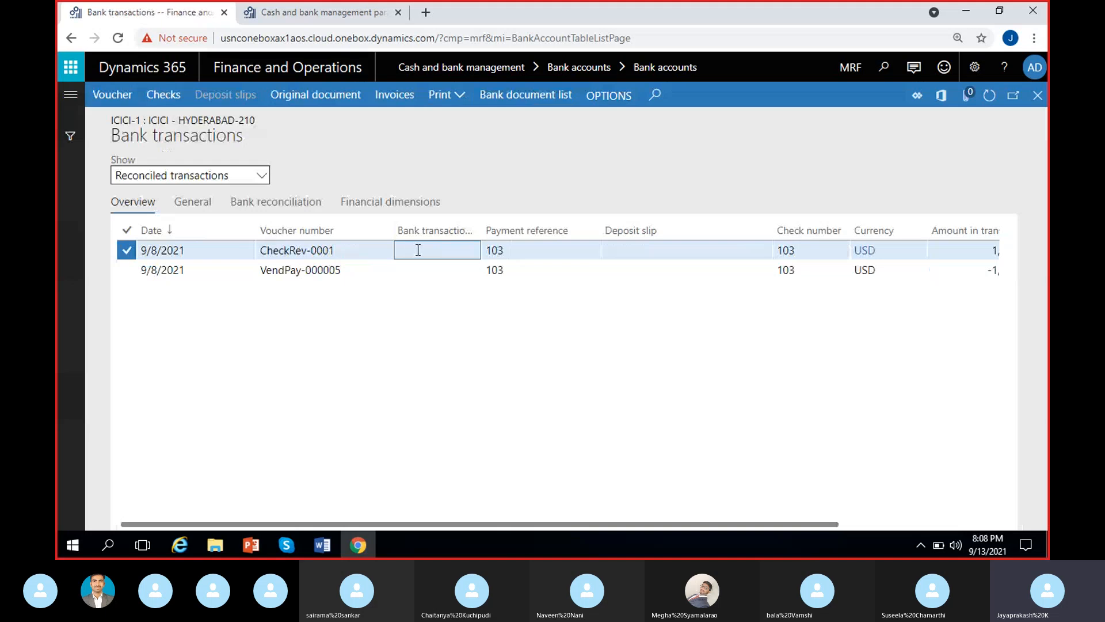
{"action": "left_click", "coordinate": [428, 269]}
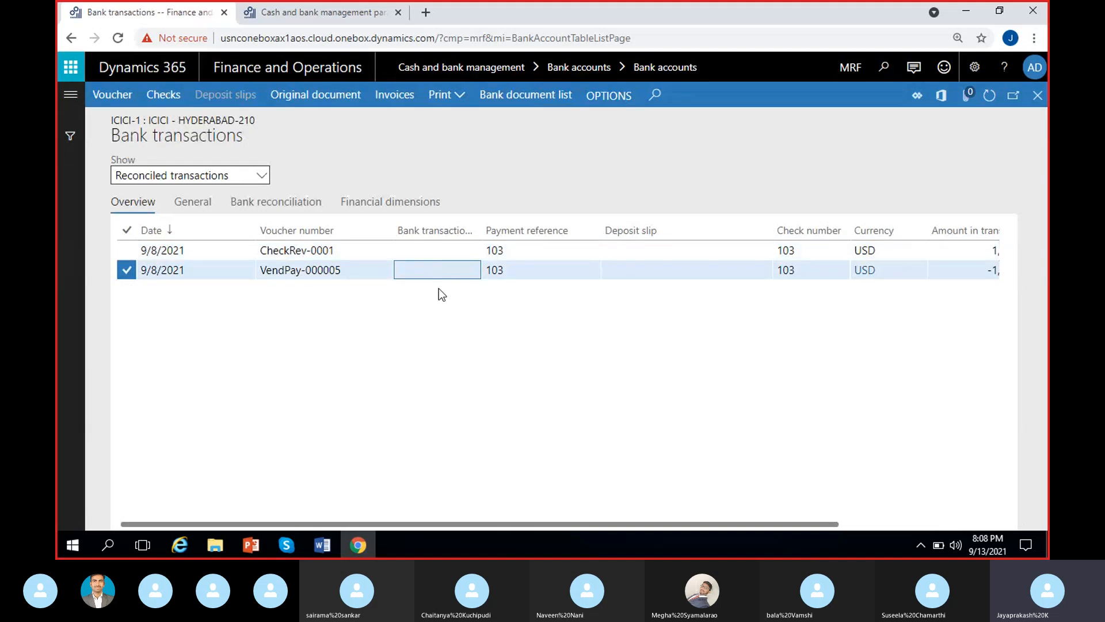
{"action": "scroll", "coordinate": [661, 320], "scroll_direction": "right", "scroll_amount": 2}
{"action": "left_click", "coordinate": [414, 248]}
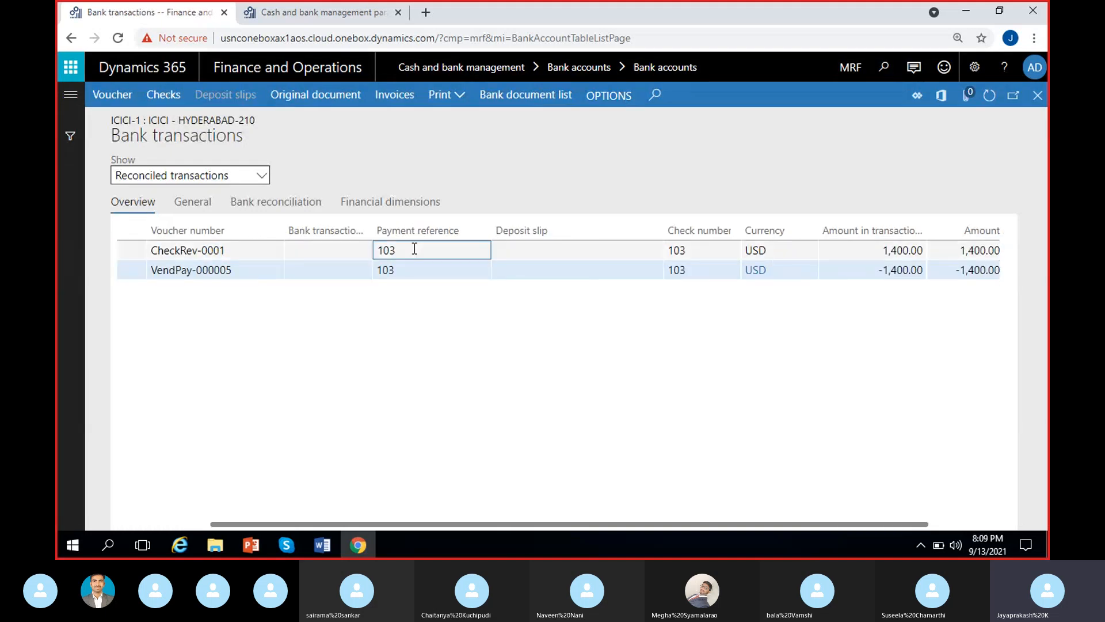
{"action": "scroll", "coordinate": [414, 248], "scroll_direction": "right", "scroll_amount": 2}
{"action": "left_click", "coordinate": [353, 271]}
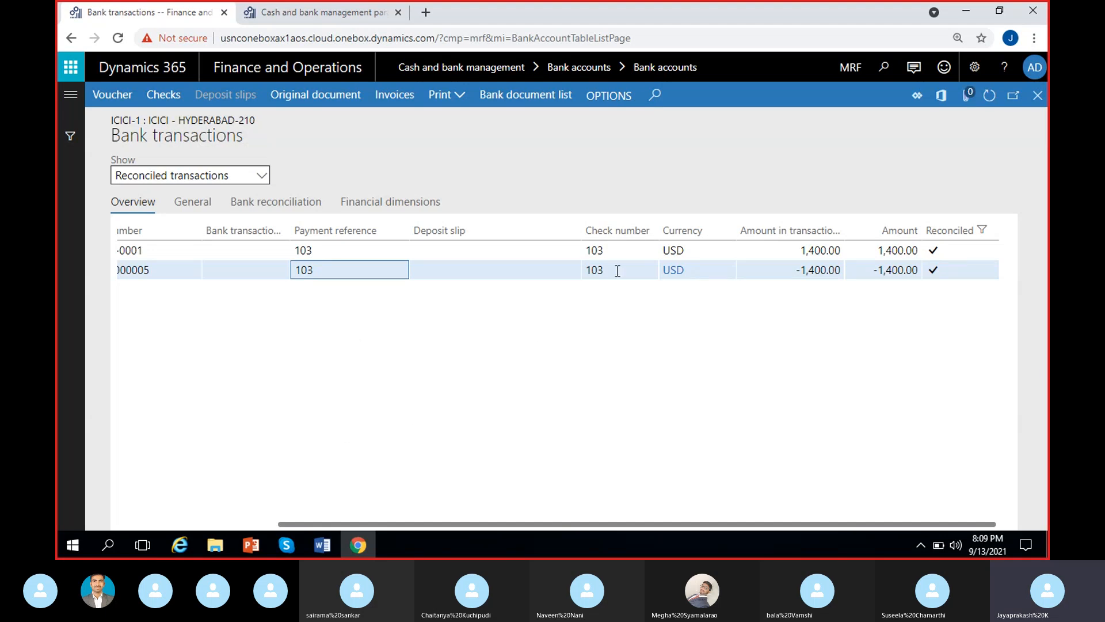
{"action": "scroll", "coordinate": [382, 406], "scroll_direction": "left", "scroll_amount": 5}
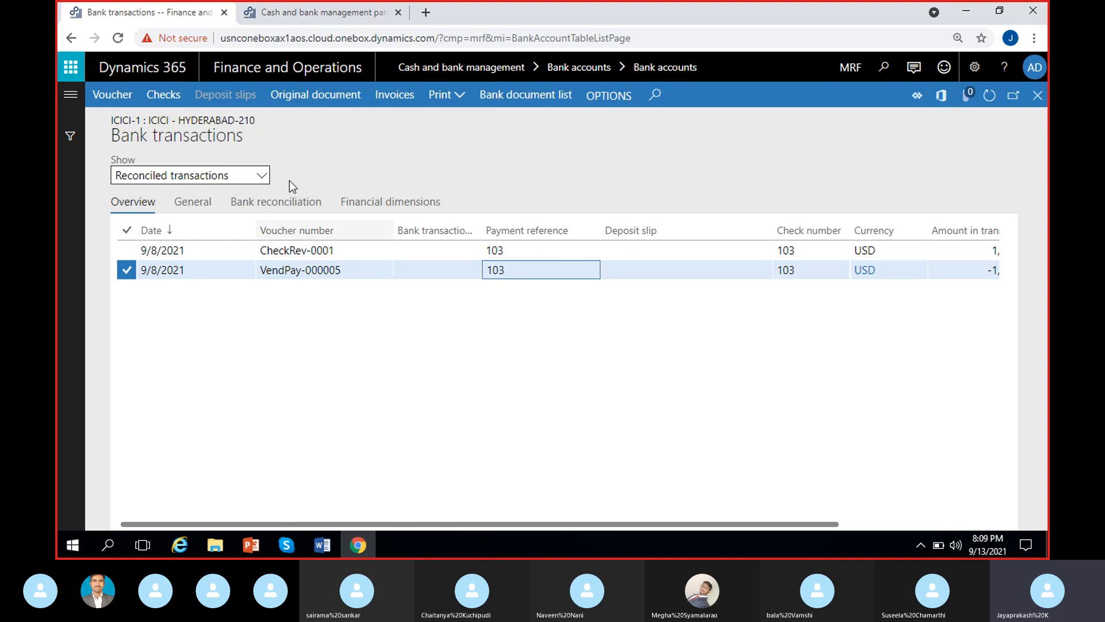
{"action": "left_click", "coordinate": [1036, 96]}
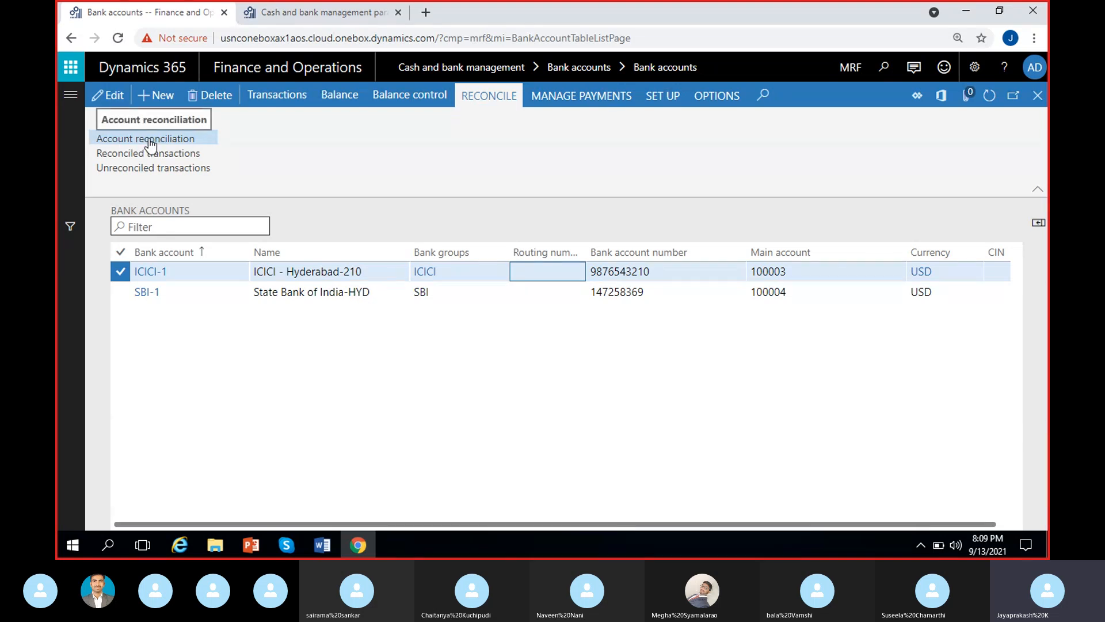
View the current balance of the ICICI Hyderabad bank account and close the balance pane.
{"action": "left_click", "coordinate": [331, 94]}
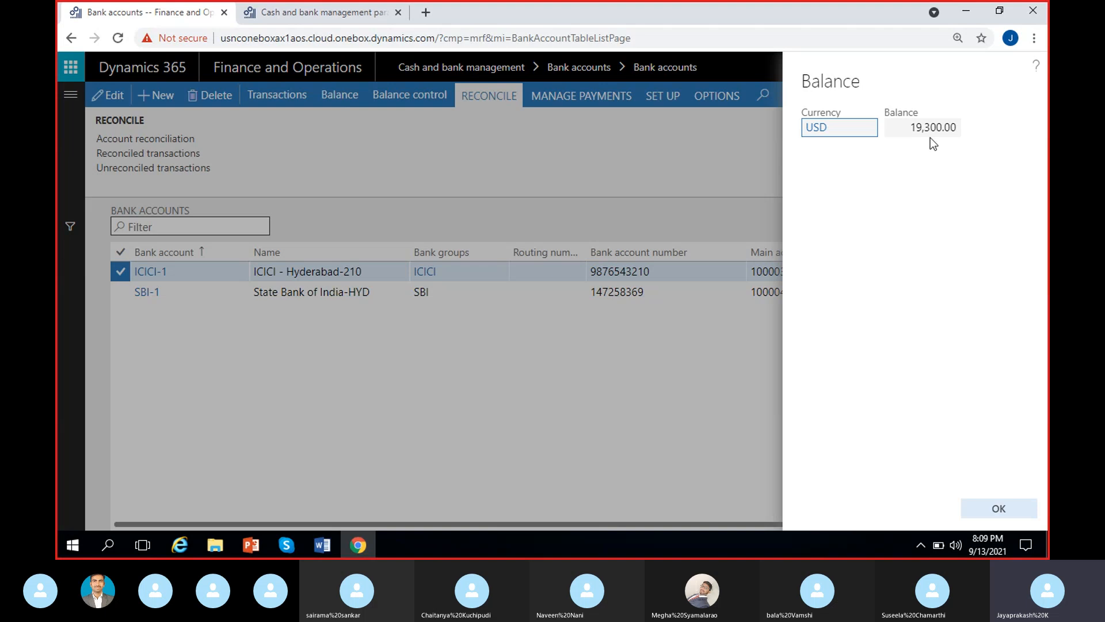
{"action": "left_click", "coordinate": [933, 142]}
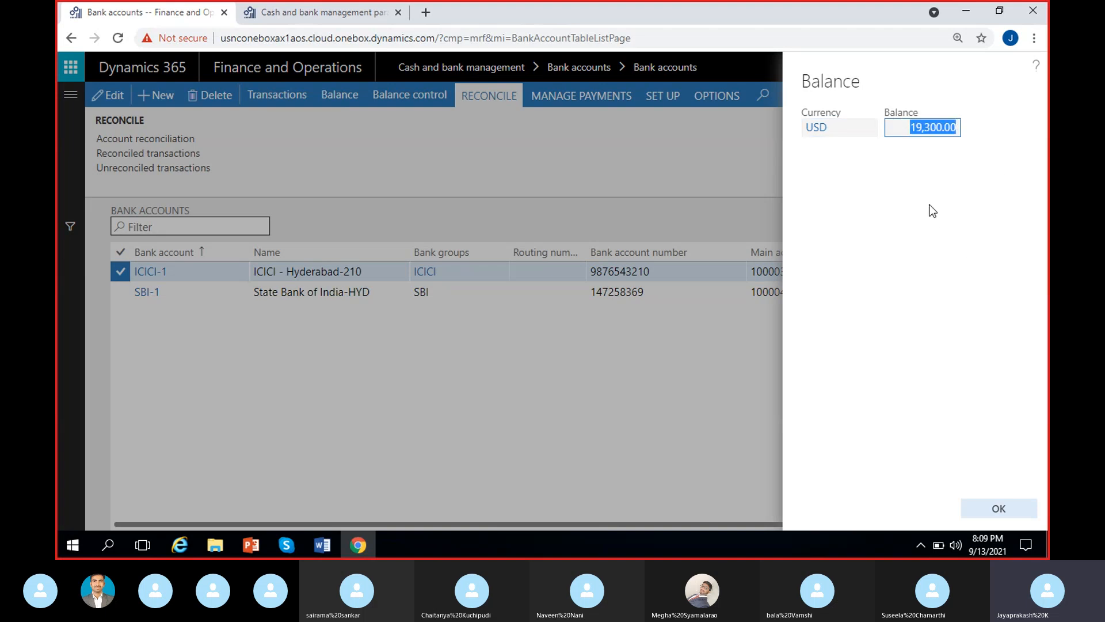
{"action": "left_click", "coordinate": [930, 171]}
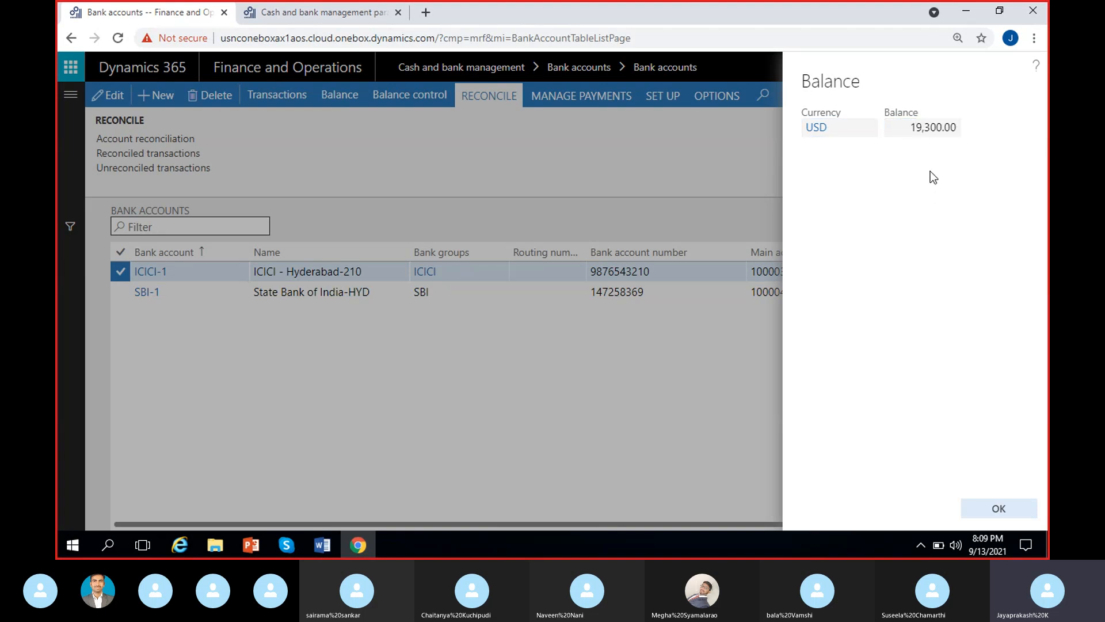
{"action": "left_click", "coordinate": [912, 128]}
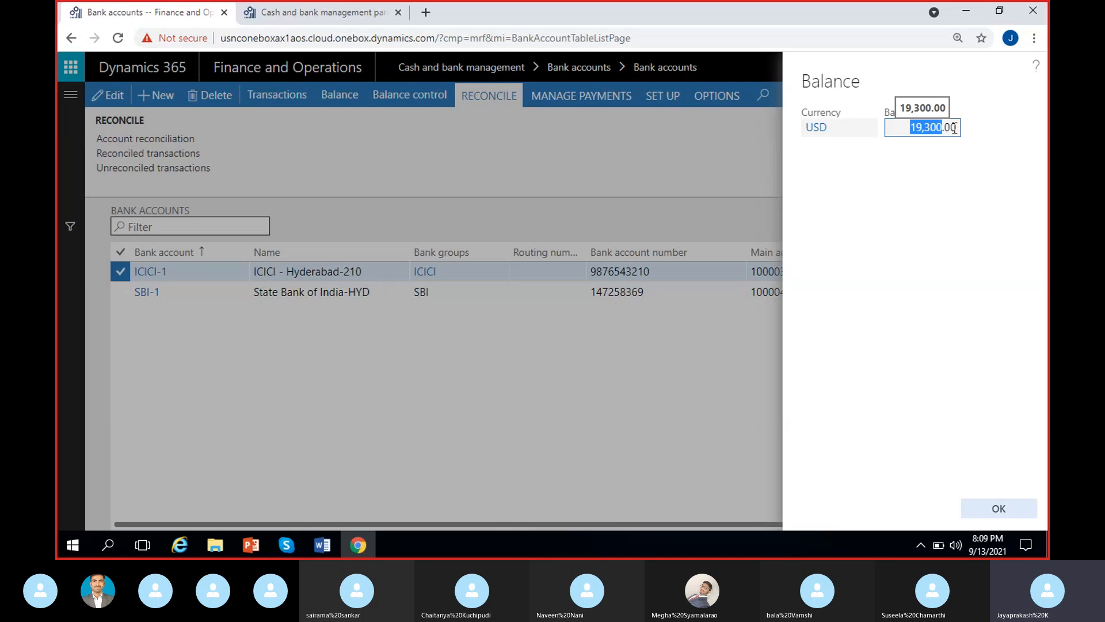
{"action": "left_click", "coordinate": [960, 179]}
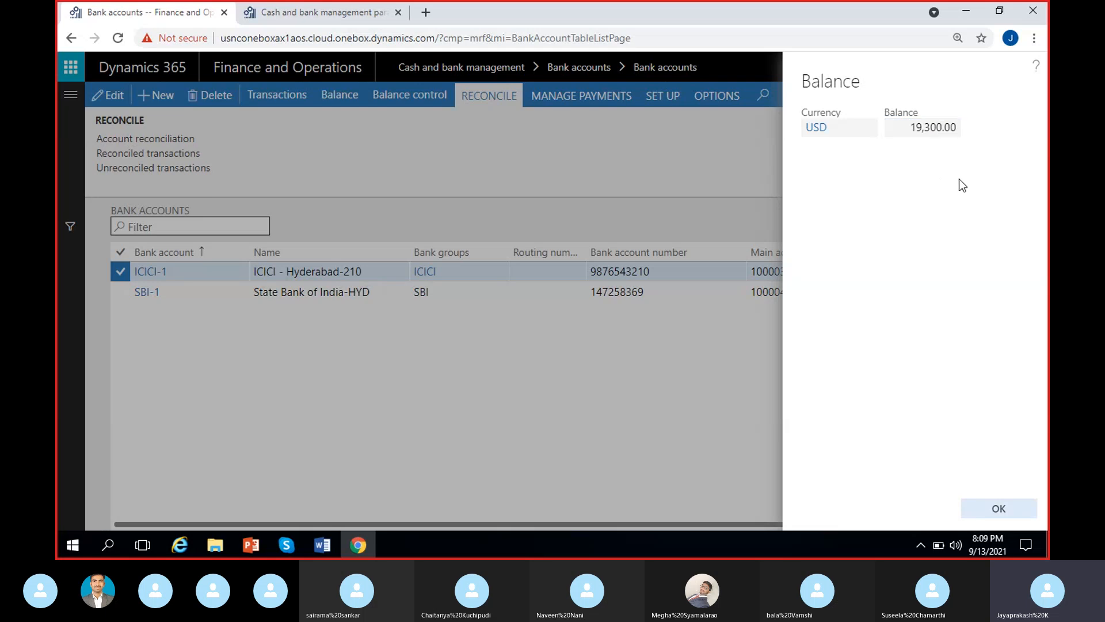
{"action": "left_click", "coordinate": [918, 124]}
{"action": "left_click", "coordinate": [947, 333]}
{"action": "left_click", "coordinate": [989, 509]}
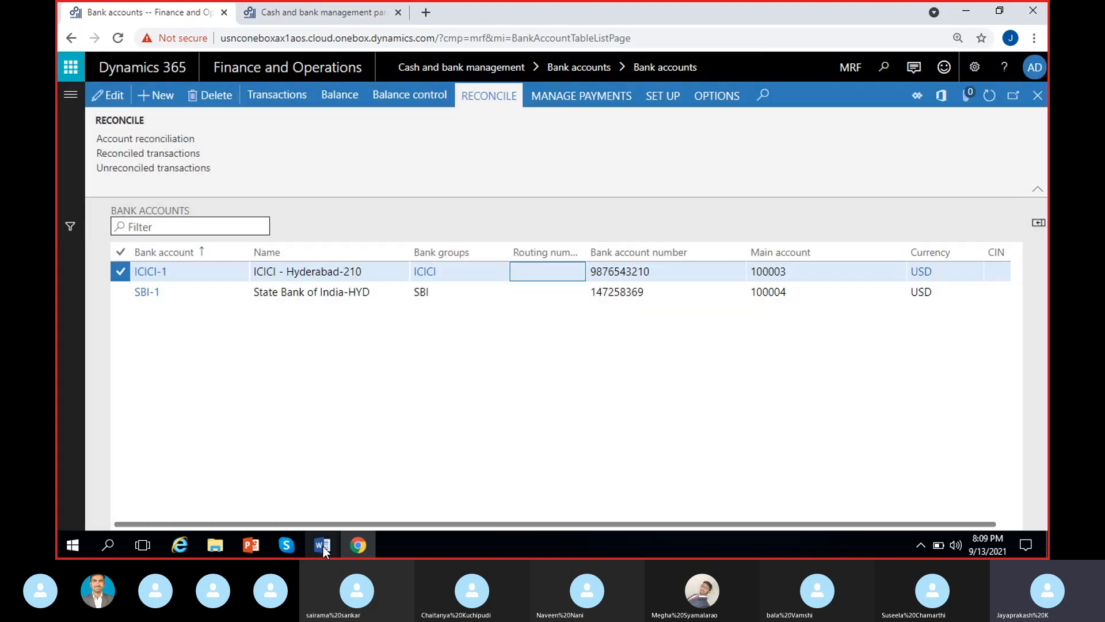
Switch to the "MS Dynamics 8 PM" notes document in Word.
{"action": "mouse_move", "coordinate": [322, 545]}
{"action": "left_click", "coordinate": [394, 494]}
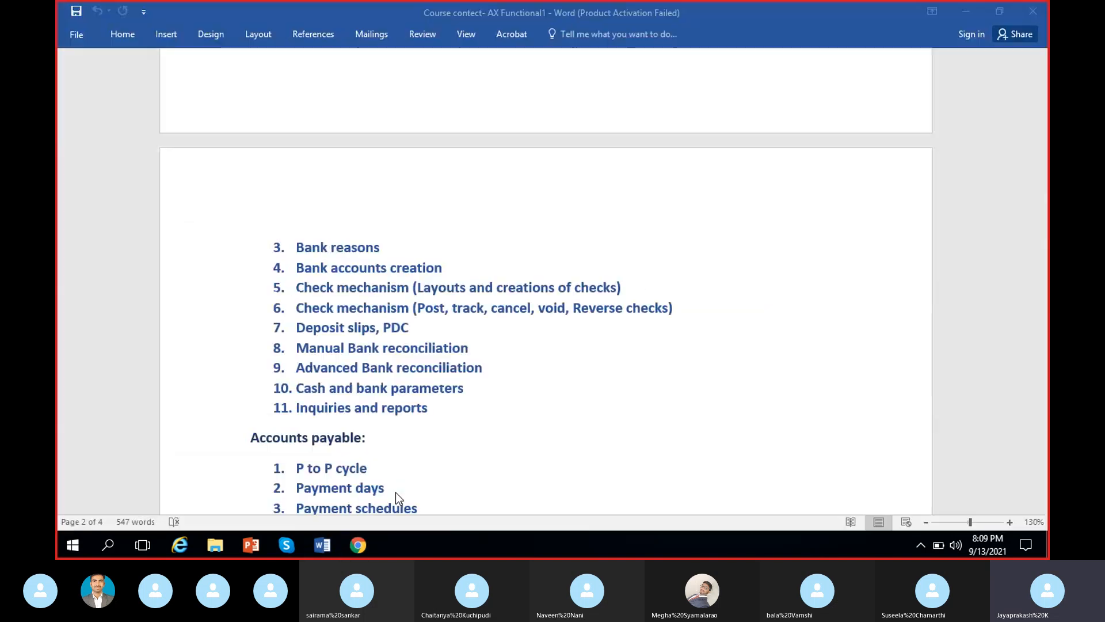
{"action": "scroll", "coordinate": [397, 489], "scroll_direction": "down", "scroll_amount": 10}
{"action": "right_click", "coordinate": [322, 545]}
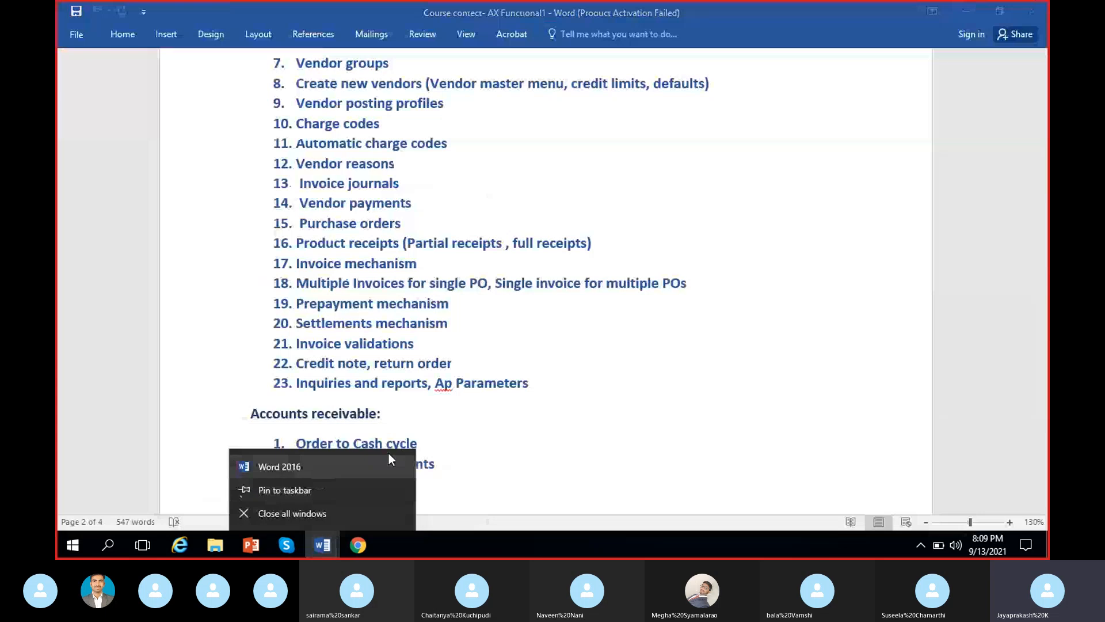
{"action": "left_click", "coordinate": [324, 545]}
{"action": "left_click", "coordinate": [235, 508]}
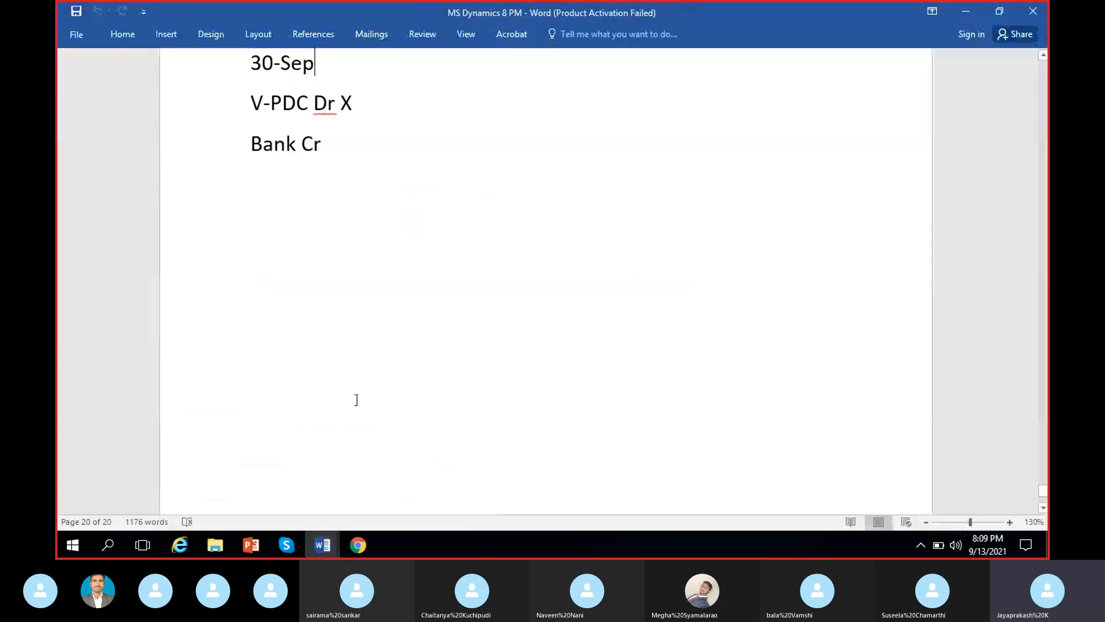
Add the line "Bank balance in D365 = 19300" below the V-PDC entries in the notes, leaving a blank line between them.
{"action": "key", "text": "Return"}
{"action": "key", "text": "Return"}
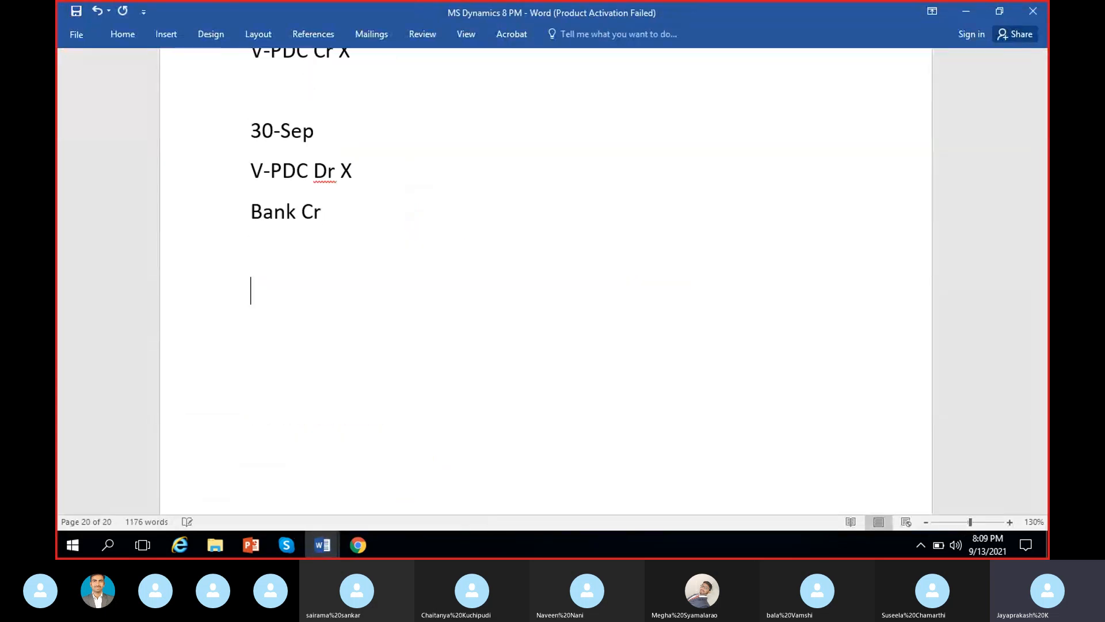
{"action": "type", "text": "Bank balan"}
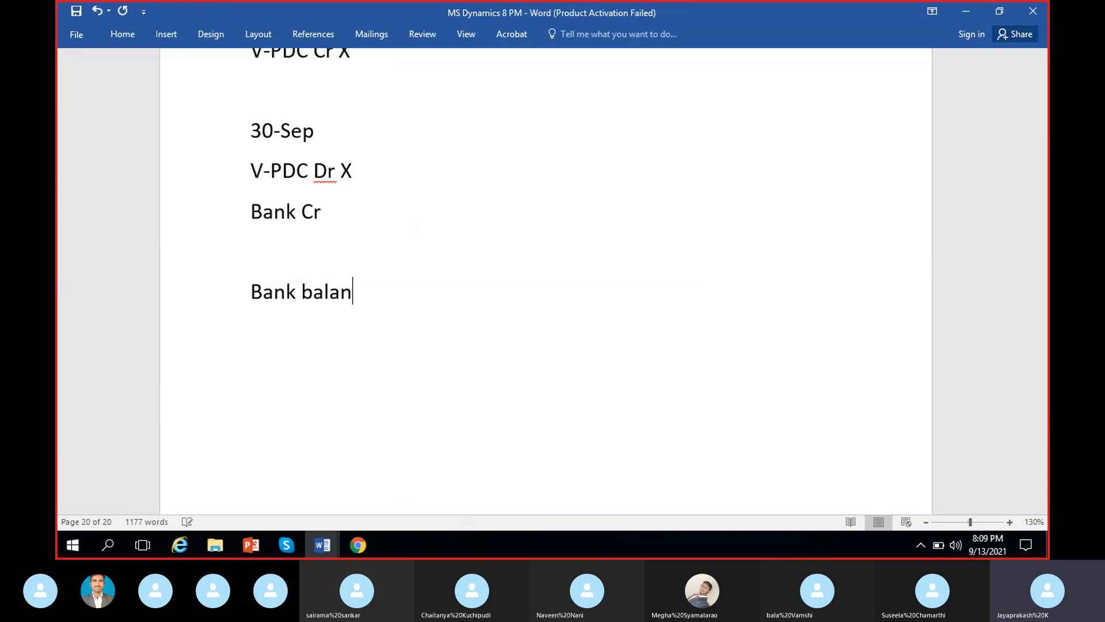
{"action": "type", "text": "ce in D365 "}
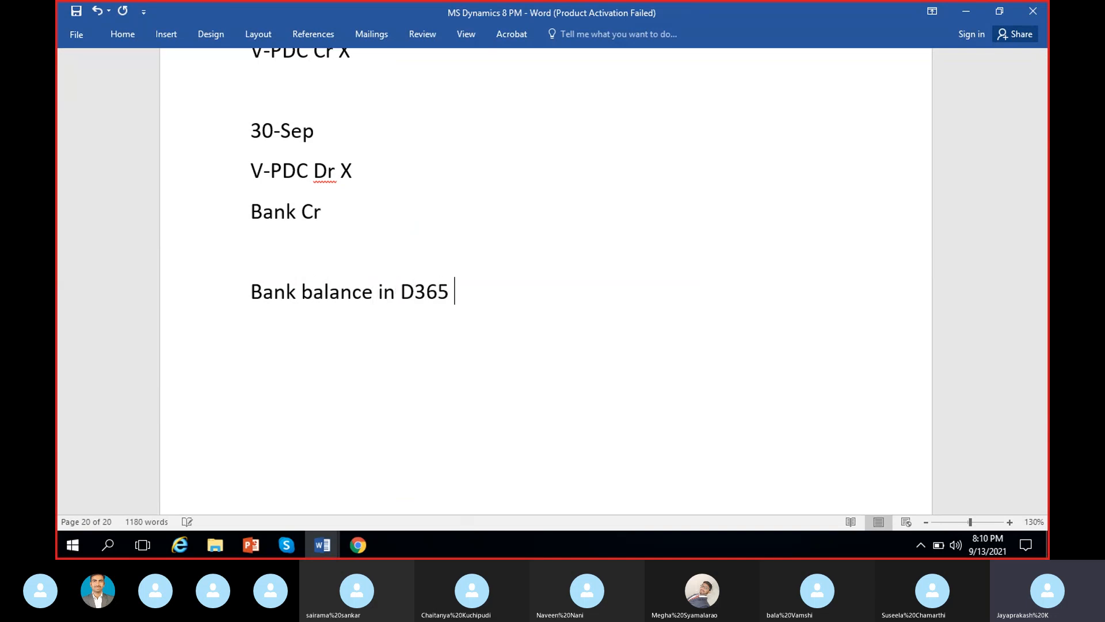
{"action": "type", "text": "= 19300"}
Add a second line "Bank balance in ICICI original bank = 19000" under the D365 balance in the notes.
{"action": "key", "text": "Return"}
{"action": "type", "text": "Bank bala"}
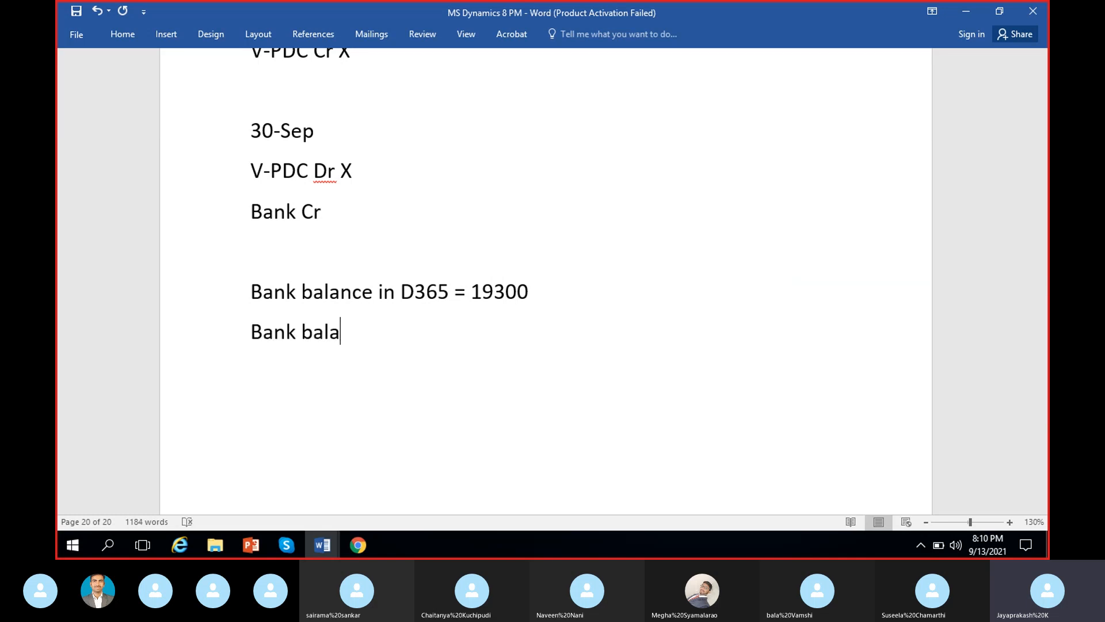
{"action": "key", "text": "BackSpace"}
{"action": "type", "text": "am"}
{"action": "key", "text": "BackSpace"}
{"action": "type", "text": "n"}
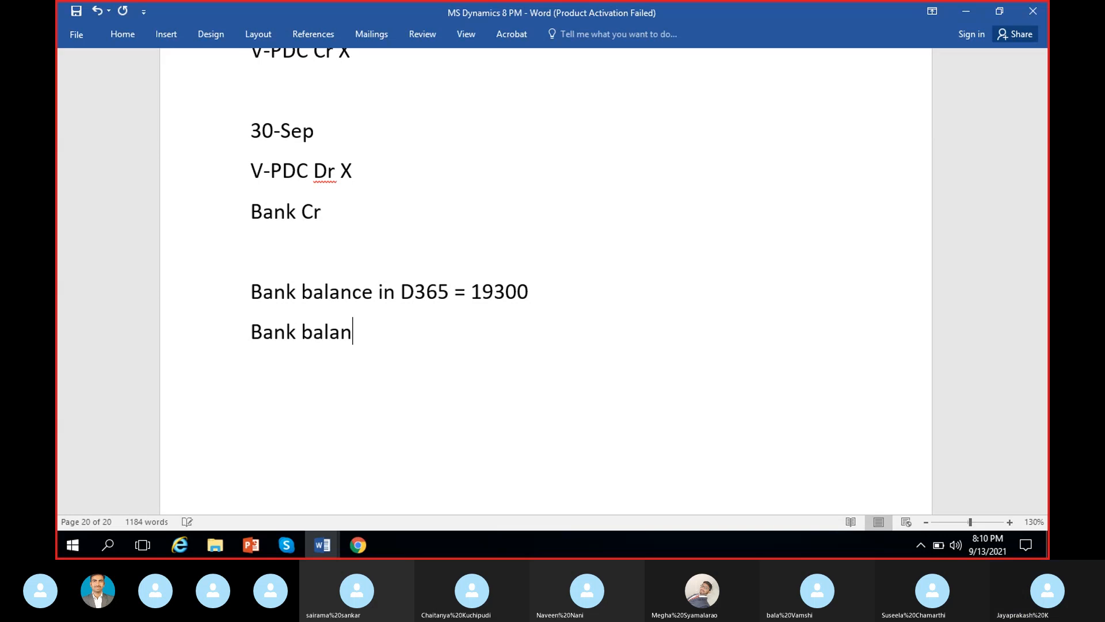
{"action": "type", "text": "ce in ICICI"}
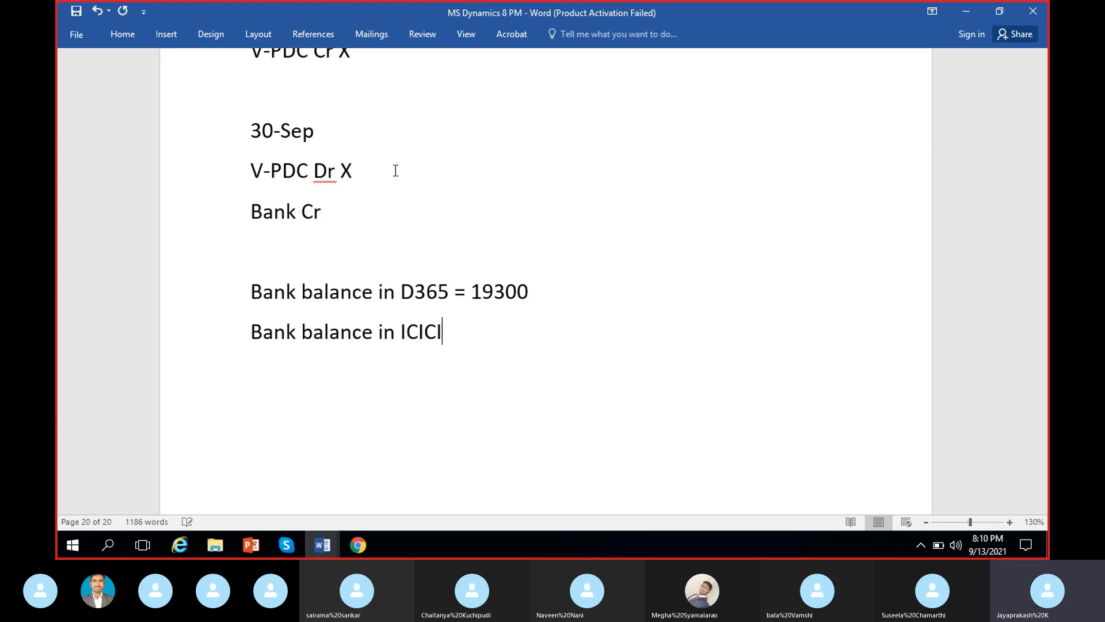
{"action": "type", "text": " original "}
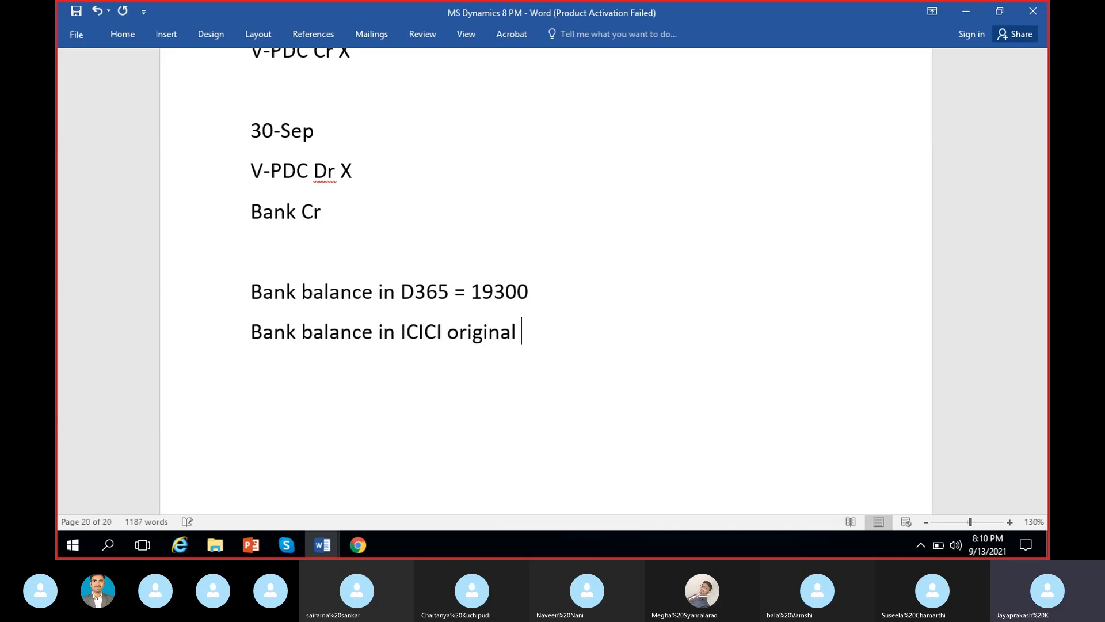
{"action": "type", "text": "bank = 19"}
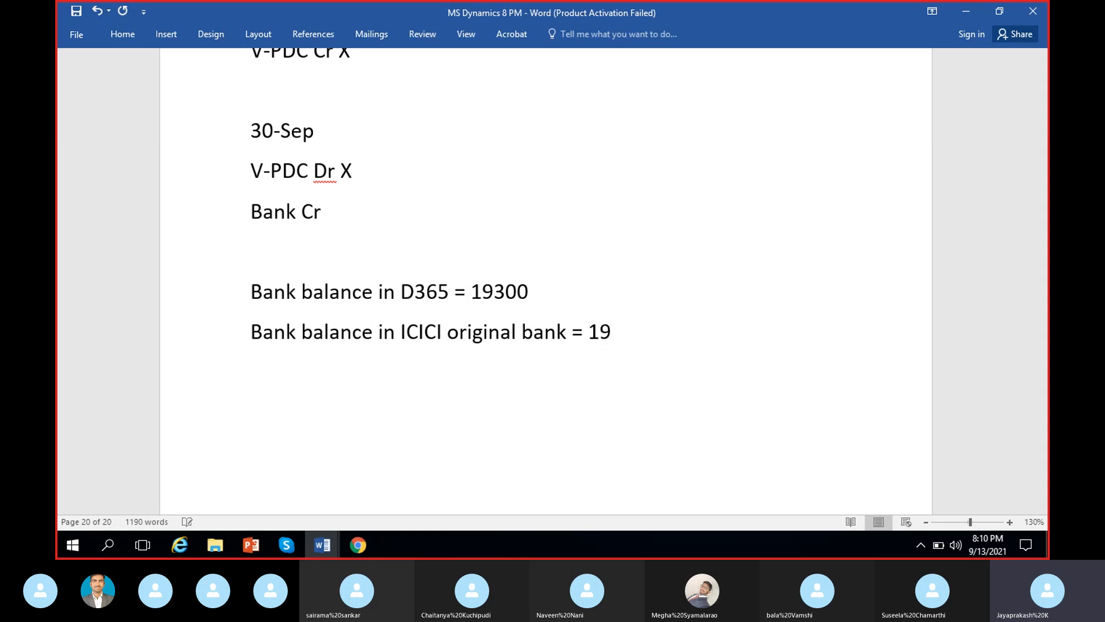
{"action": "type", "text": "000"}
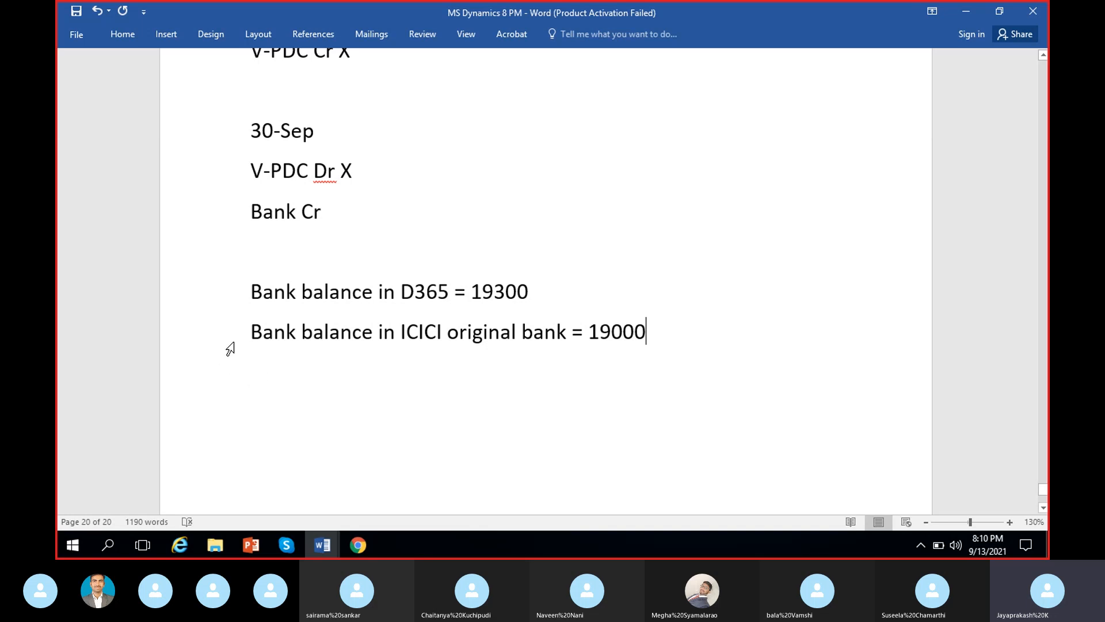
Highlight the ICICI original bank balance and D365 balance lines in turn to compare the two amounts.
{"action": "left_click_drag", "start_coordinate": [252, 334], "coordinate": [644, 353]}
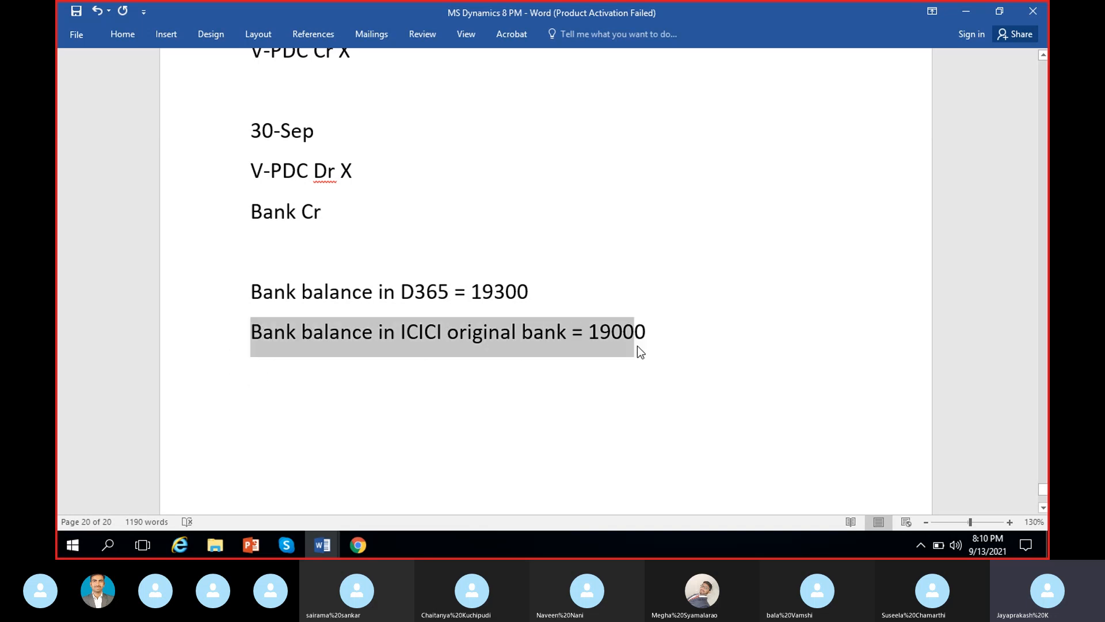
{"action": "left_click", "coordinate": [636, 417]}
{"action": "left_click", "coordinate": [118, 295]}
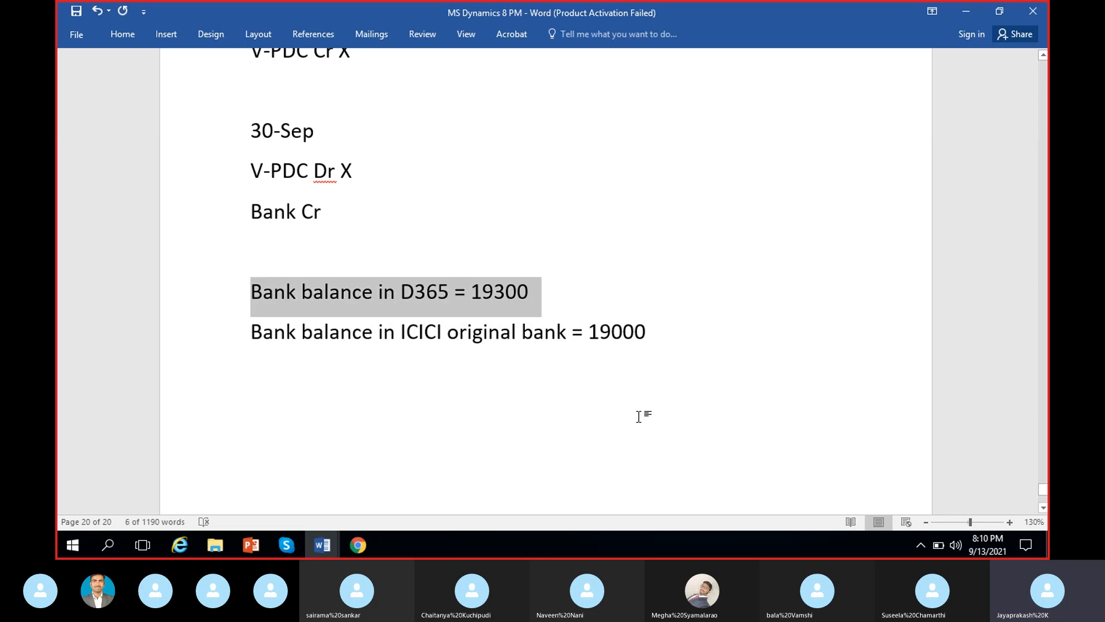
{"action": "left_click", "coordinate": [639, 413]}
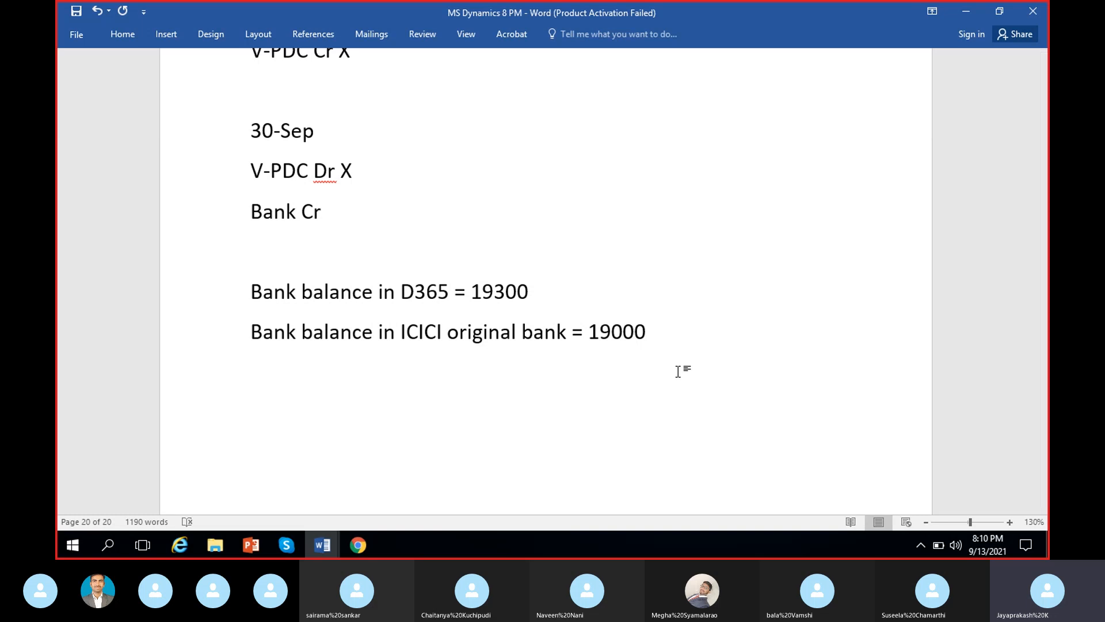
{"action": "key", "text": "End"}
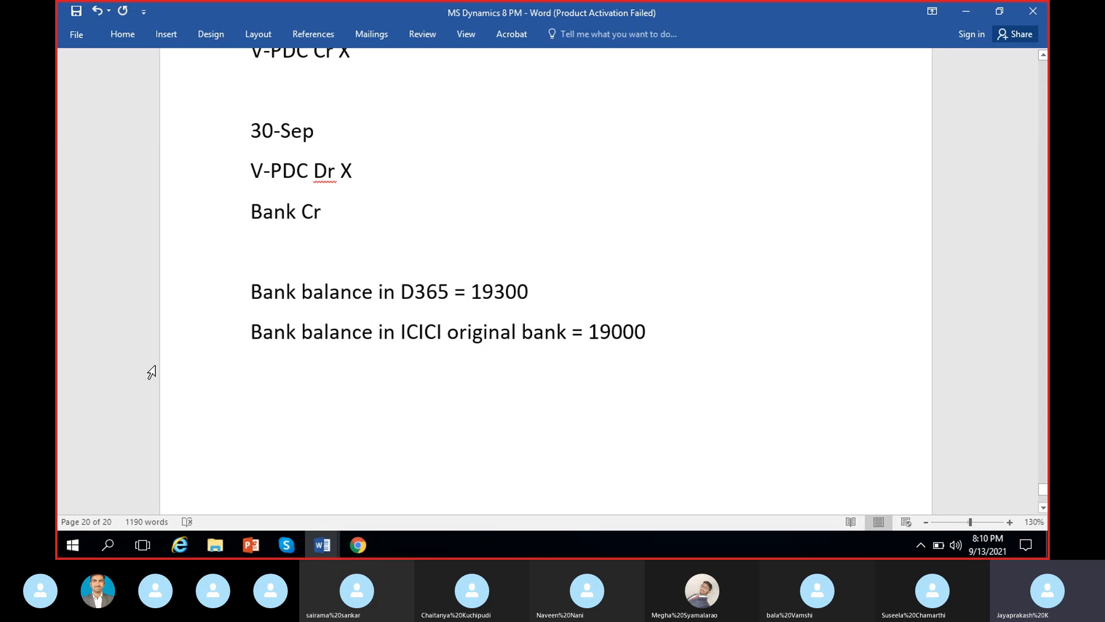
{"action": "left_click_drag", "start_coordinate": [249, 329], "coordinate": [649, 332]}
{"action": "left_click", "coordinate": [624, 345]}
Switch back to Dynamics 365 in the browser and start an account reconciliation for the ICICI account with bank statement date 9/13/2021.
{"action": "left_click", "coordinate": [358, 544]}
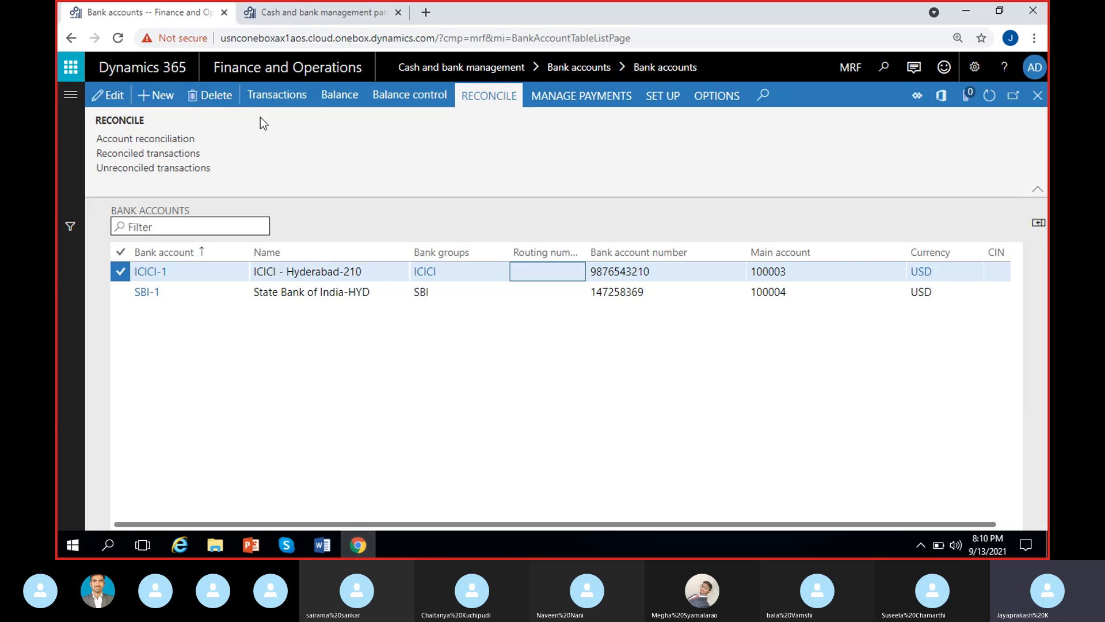
{"action": "left_click", "coordinate": [148, 139]}
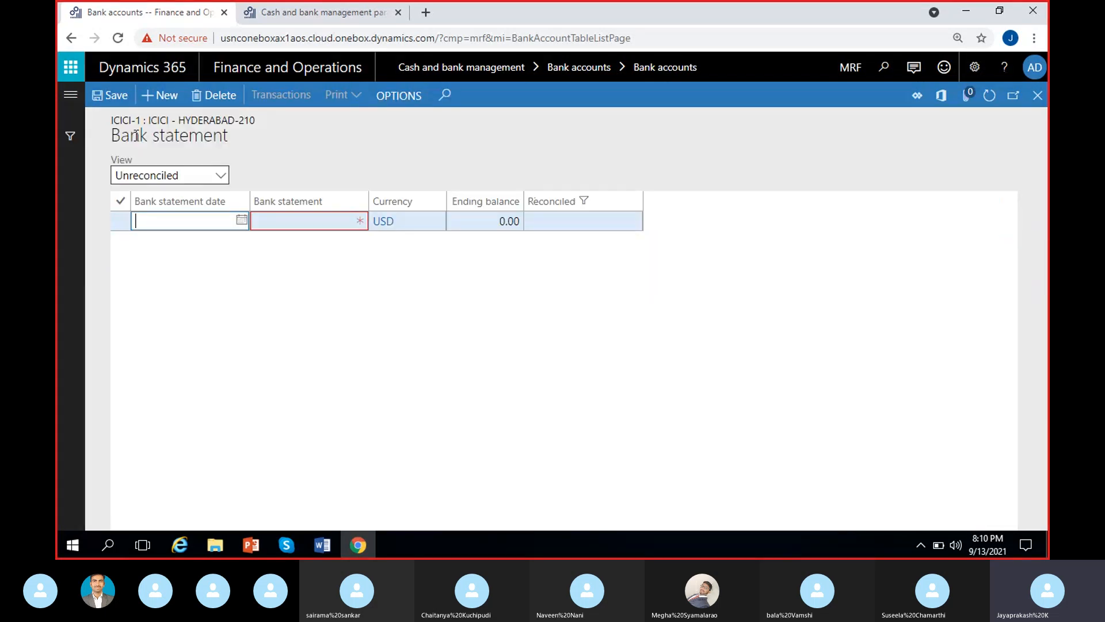
{"action": "left_click", "coordinate": [242, 221]}
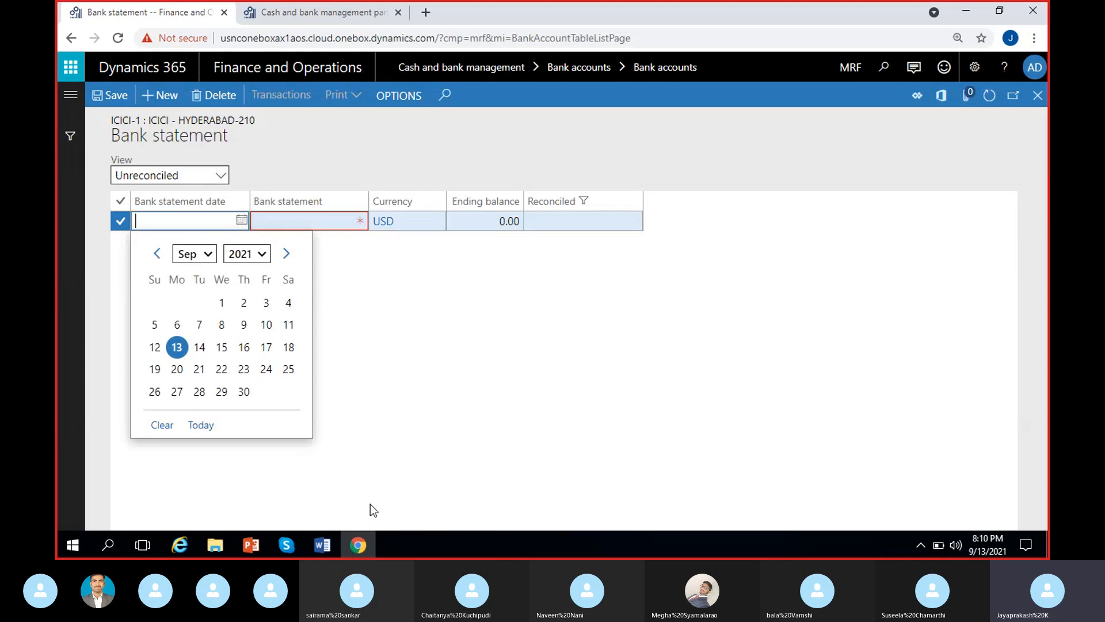
{"action": "left_click", "coordinate": [174, 347]}
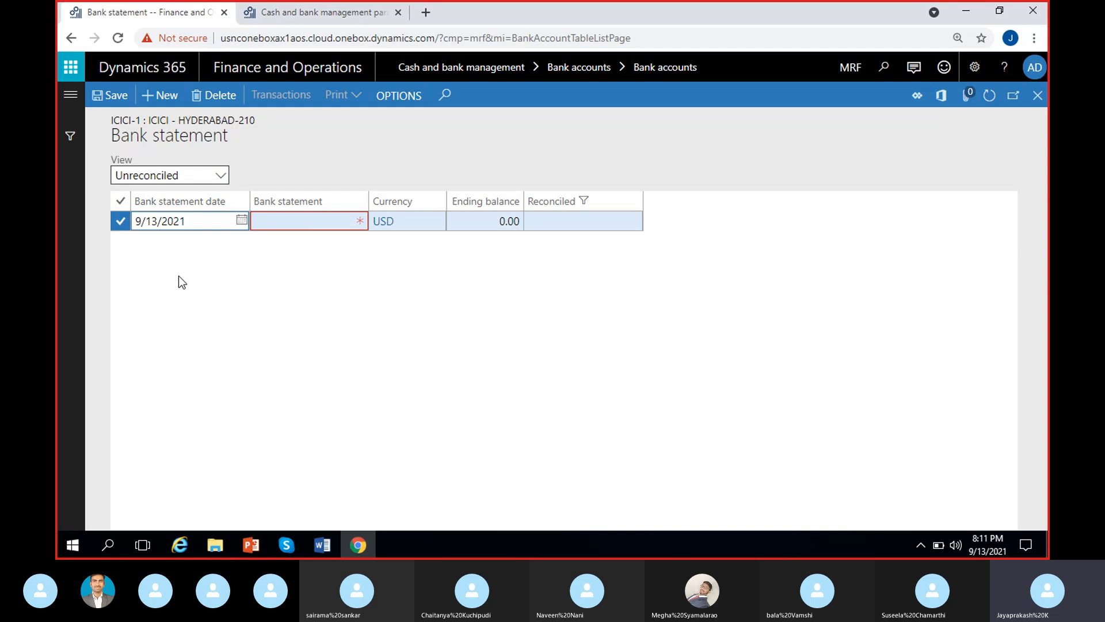
Enter "Reconciliation 13sep" as the bank statement name for the 9/13/2021 line.
{"action": "left_click", "coordinate": [314, 222]}
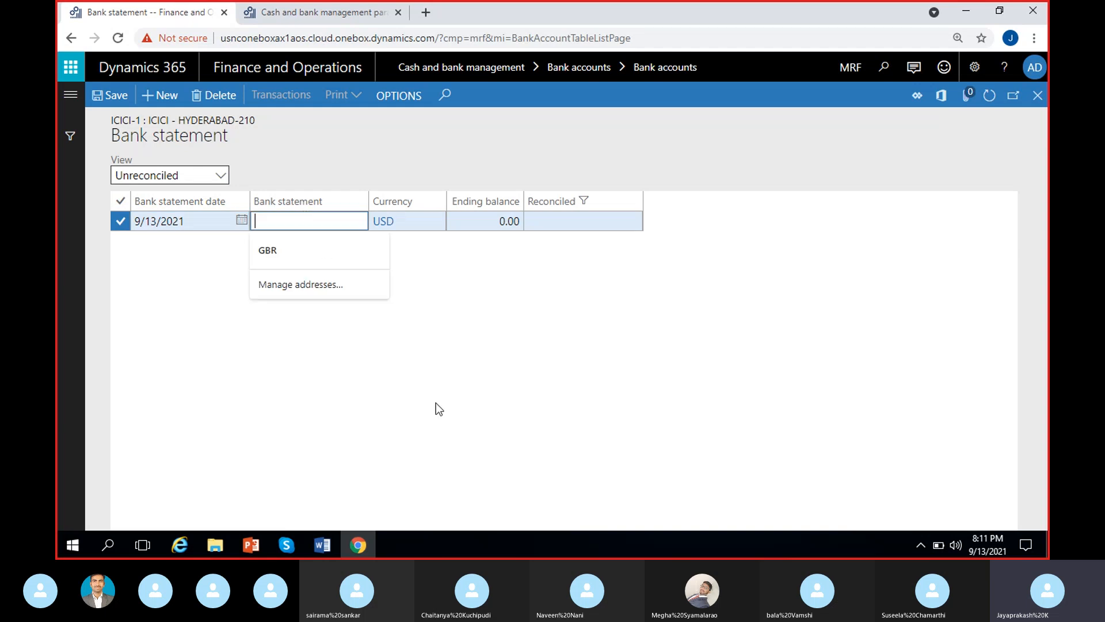
{"action": "type", "text": "Recon"}
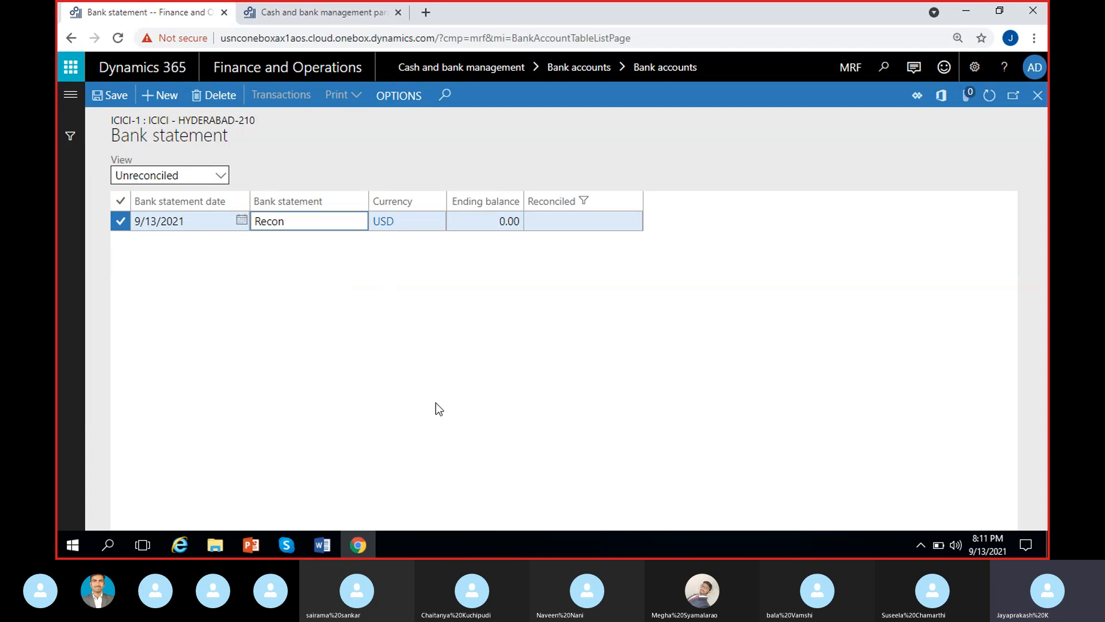
{"action": "type", "text": "cilia"}
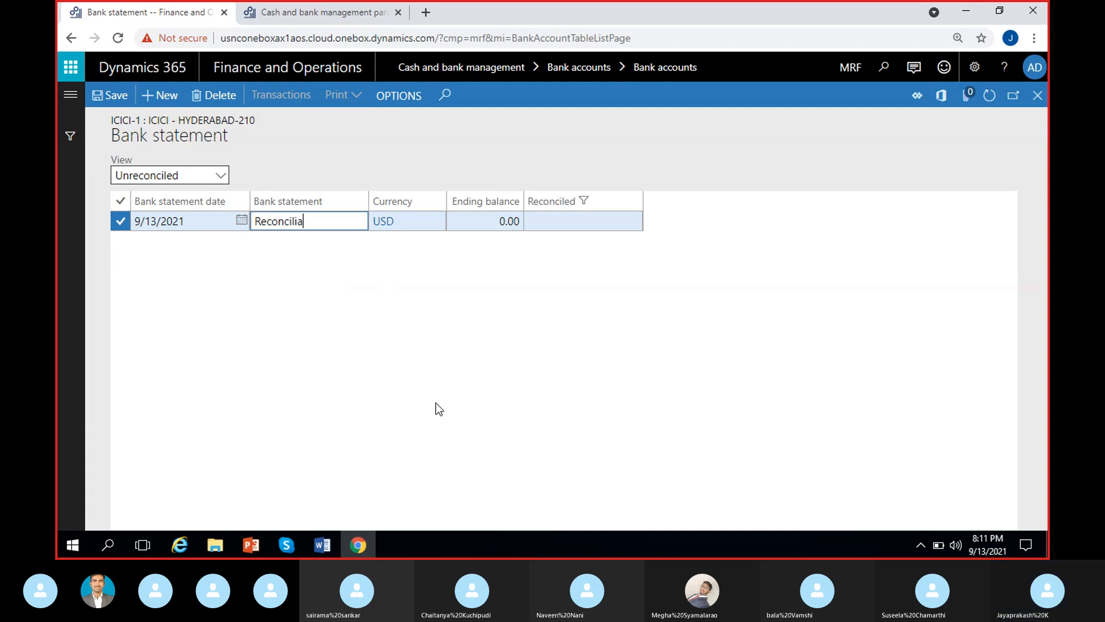
{"action": "type", "text": "tion as of"}
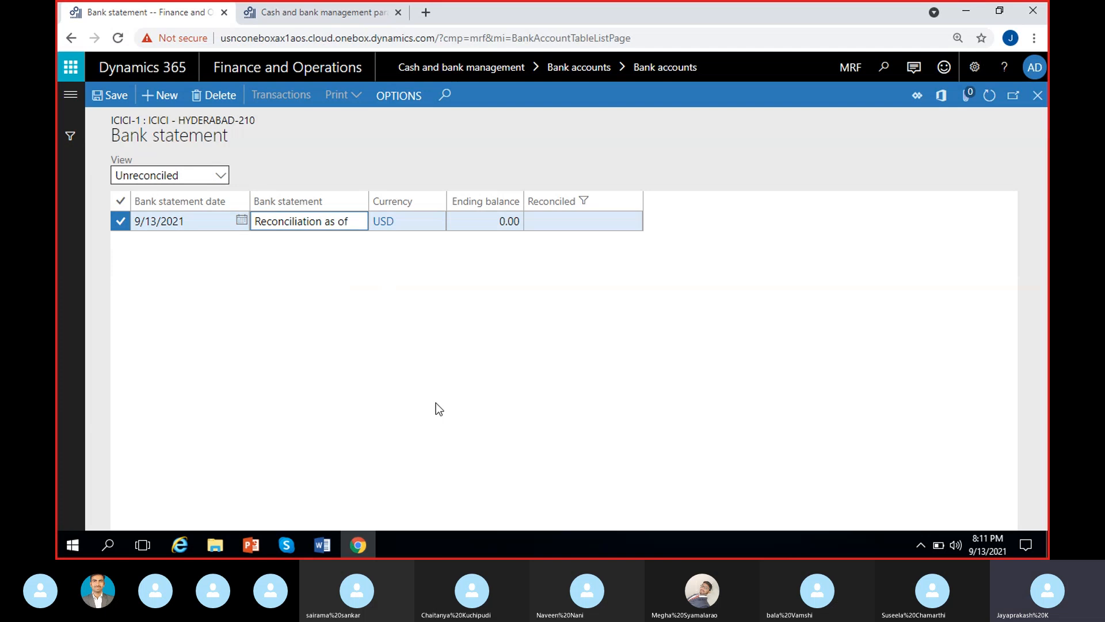
{"action": "key", "text": "BackSpace"}
{"action": "key", "text": "BackSpace"}
{"action": "key", "text": "BackSpace"}
{"action": "key", "text": "BackSpace"}
{"action": "key", "text": "BackSpace"}
{"action": "type", "text": "13sep"}
Switch to the MS Dynamics 8 PM notes in Word and check the ICICI original bank balance line for the ending balance.
{"action": "left_click", "coordinate": [470, 221]}
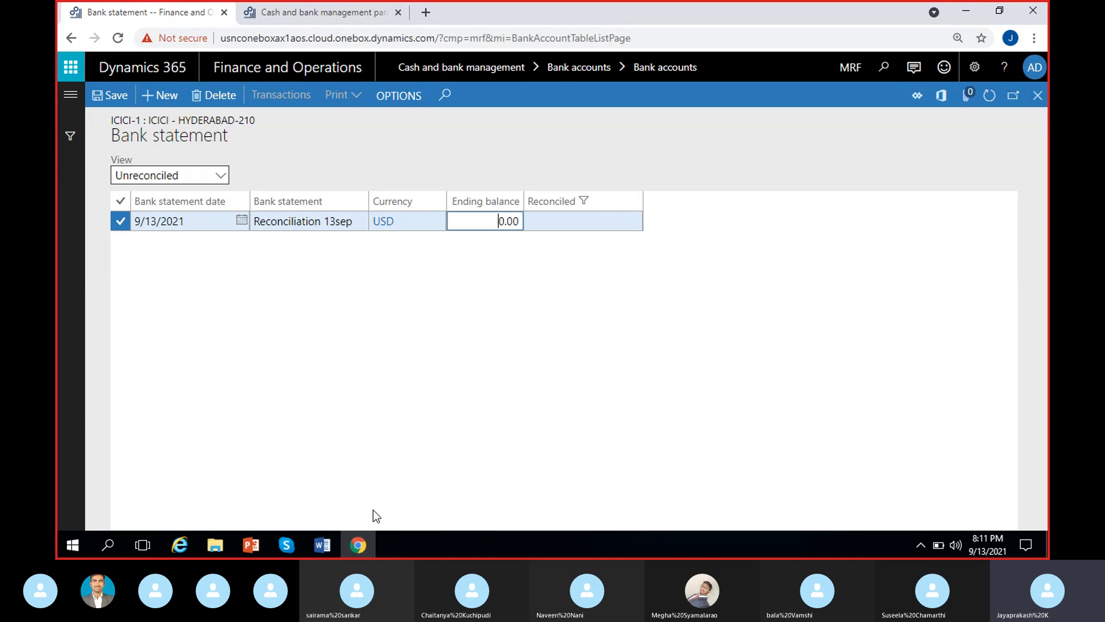
{"action": "left_click", "coordinate": [322, 547]}
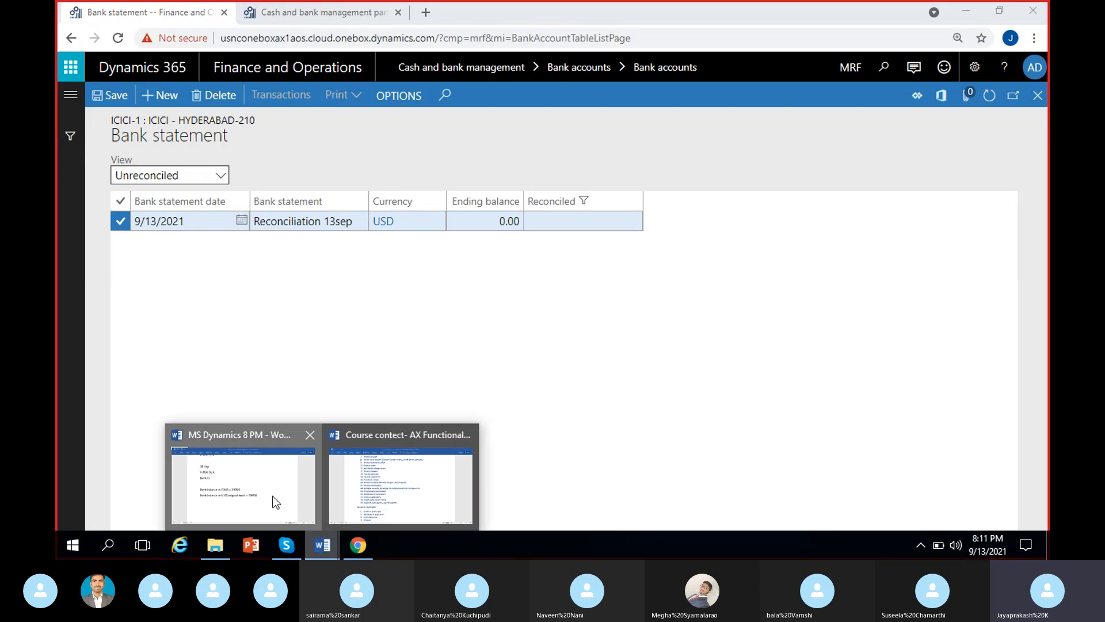
{"action": "left_click", "coordinate": [275, 502]}
{"action": "left_click_drag", "start_coordinate": [250, 332], "coordinate": [645, 316]}
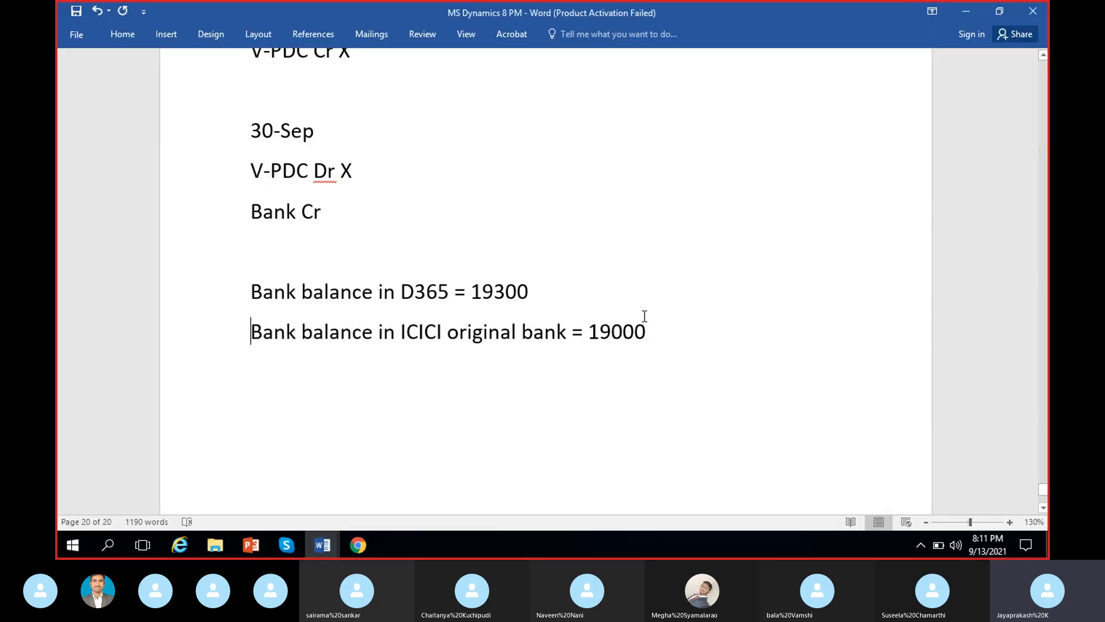
{"action": "triple_click", "coordinate": [645, 316]}
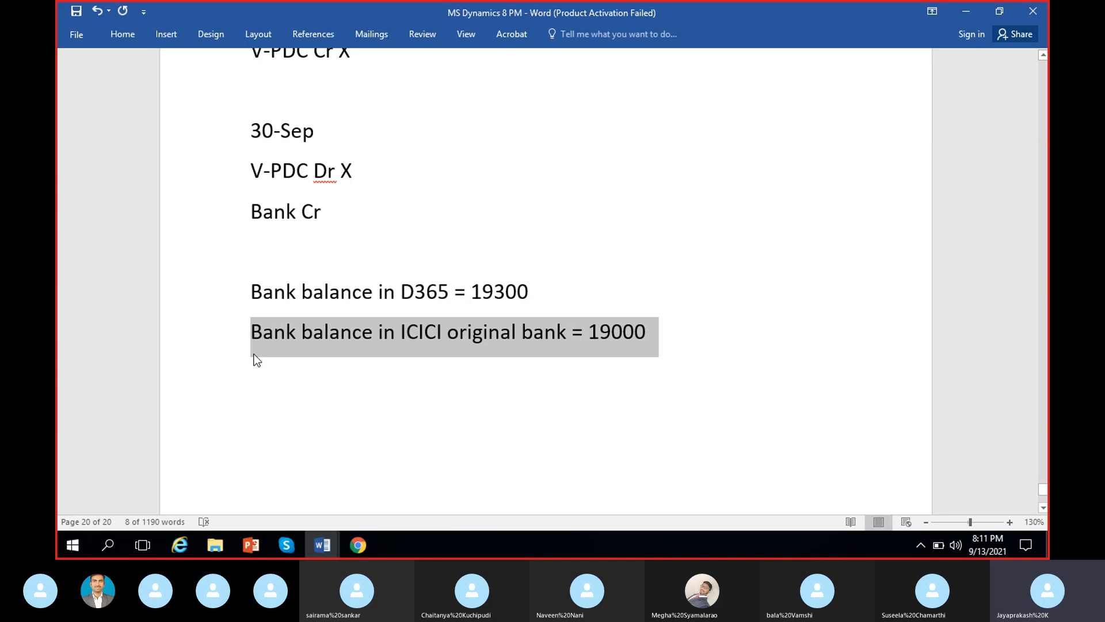
{"action": "left_click_drag", "start_coordinate": [251, 332], "coordinate": [628, 334]}
{"action": "left_click_drag", "start_coordinate": [708, 335], "coordinate": [649, 340]}
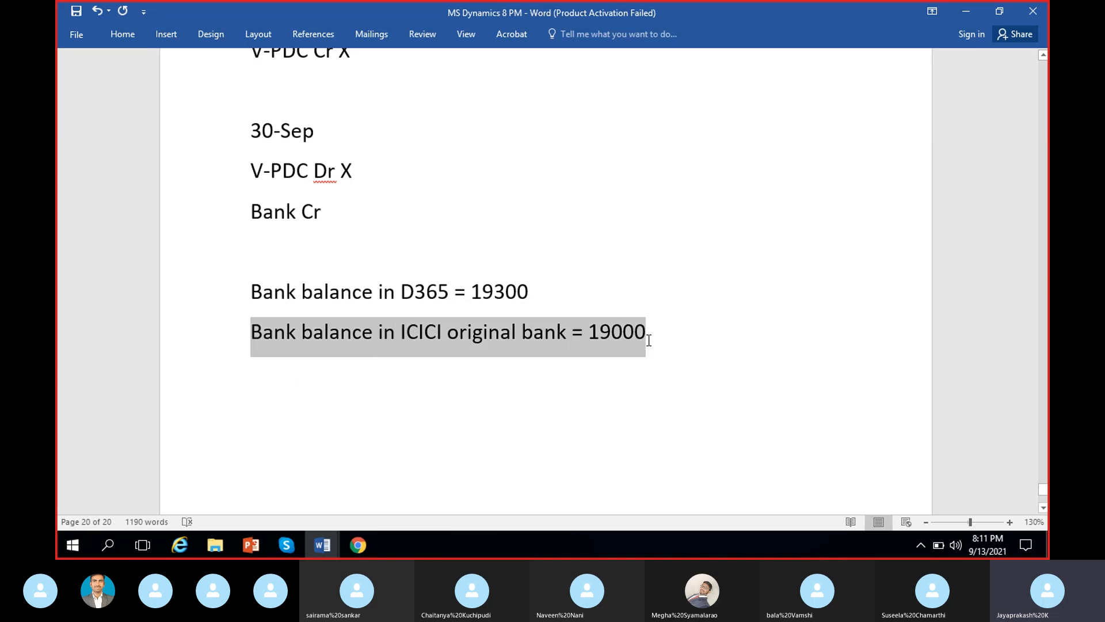
Return to Dynamics 365 in the browser, set the statement's ending balance to 19,000.00 and save the record.
{"action": "left_click", "coordinate": [357, 550]}
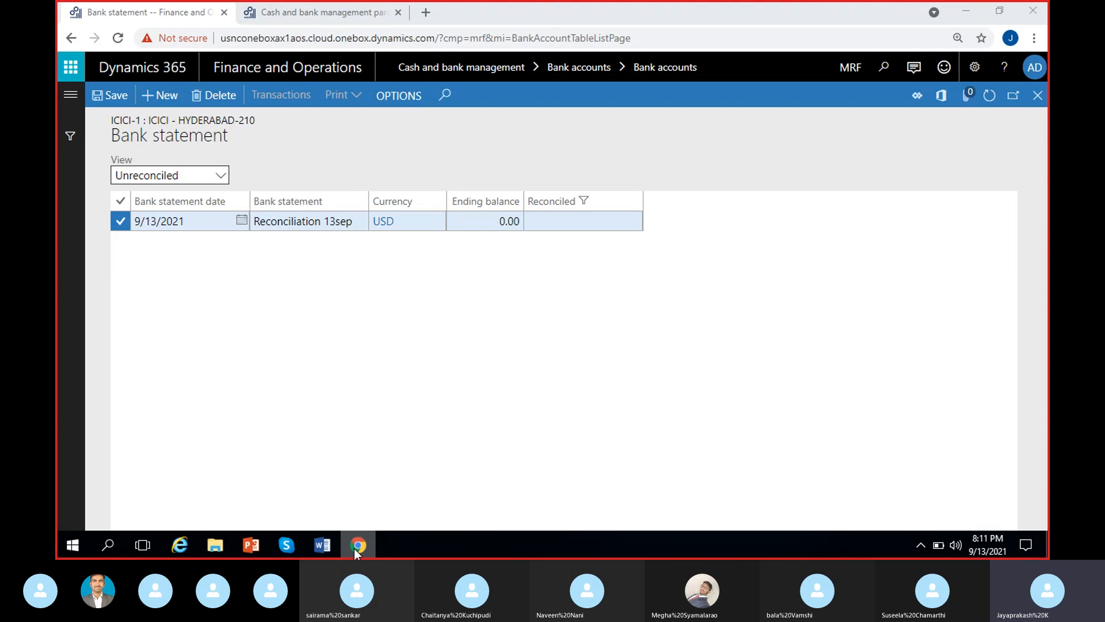
{"action": "type", "text": "1900"}
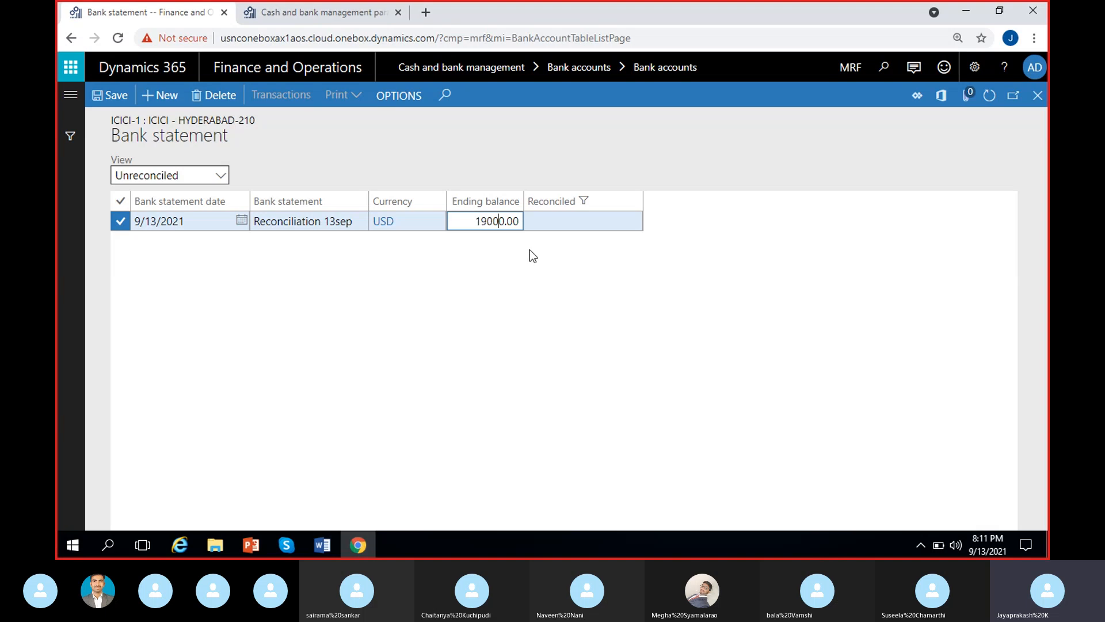
{"action": "left_click", "coordinate": [530, 250]}
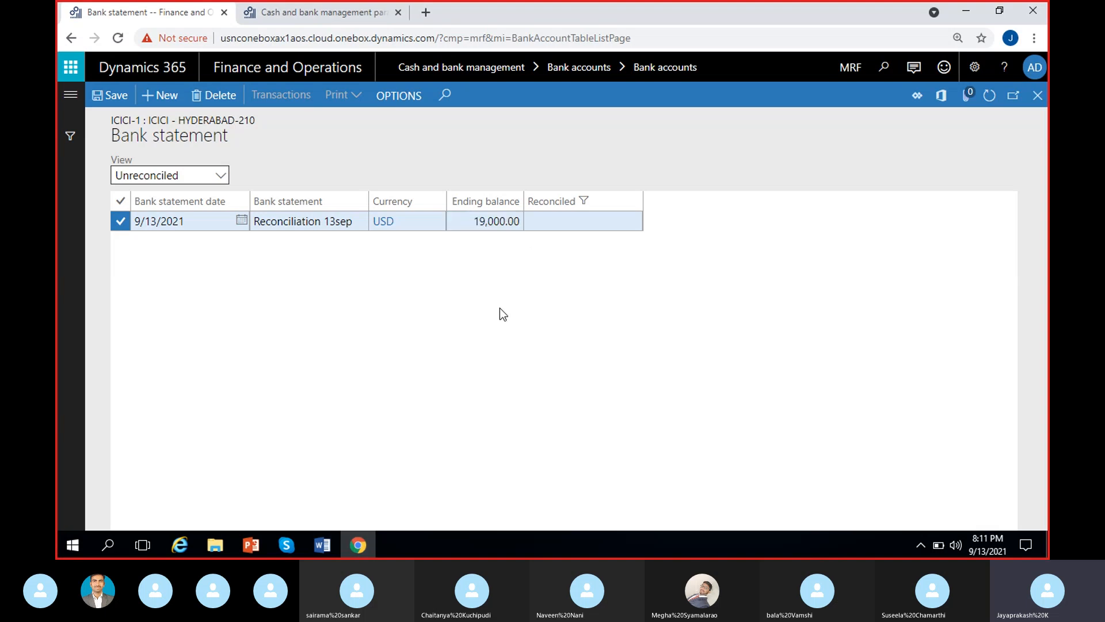
{"action": "left_click", "coordinate": [113, 102]}
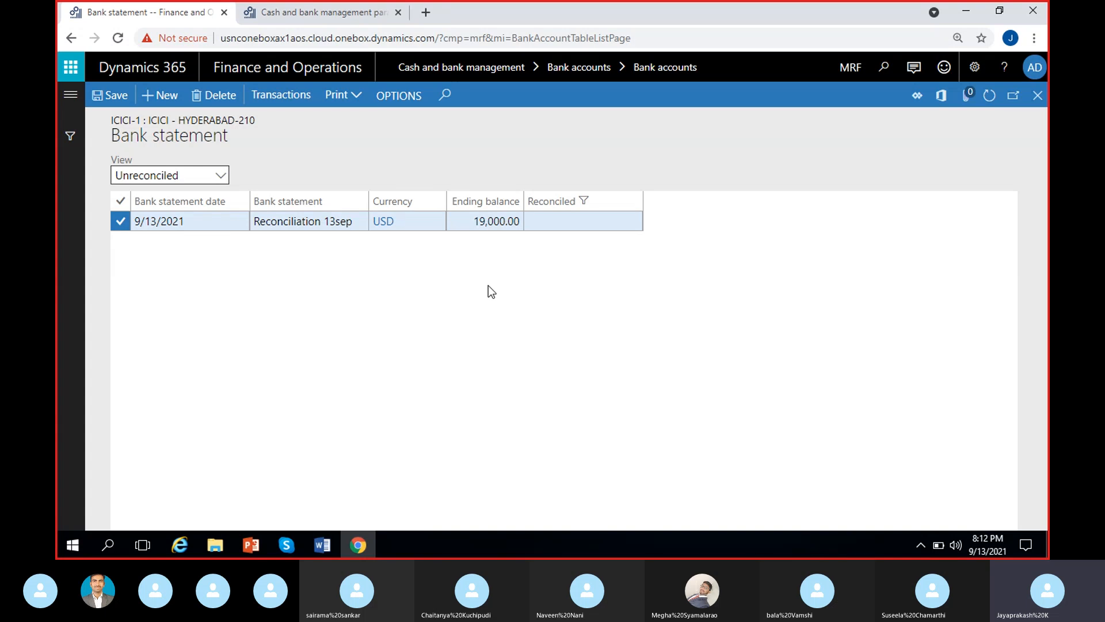
Open the transactions of the Reconciliation 13sep bank statement.
{"action": "left_click", "coordinate": [596, 218]}
{"action": "left_click", "coordinate": [529, 275]}
{"action": "left_click", "coordinate": [279, 105]}
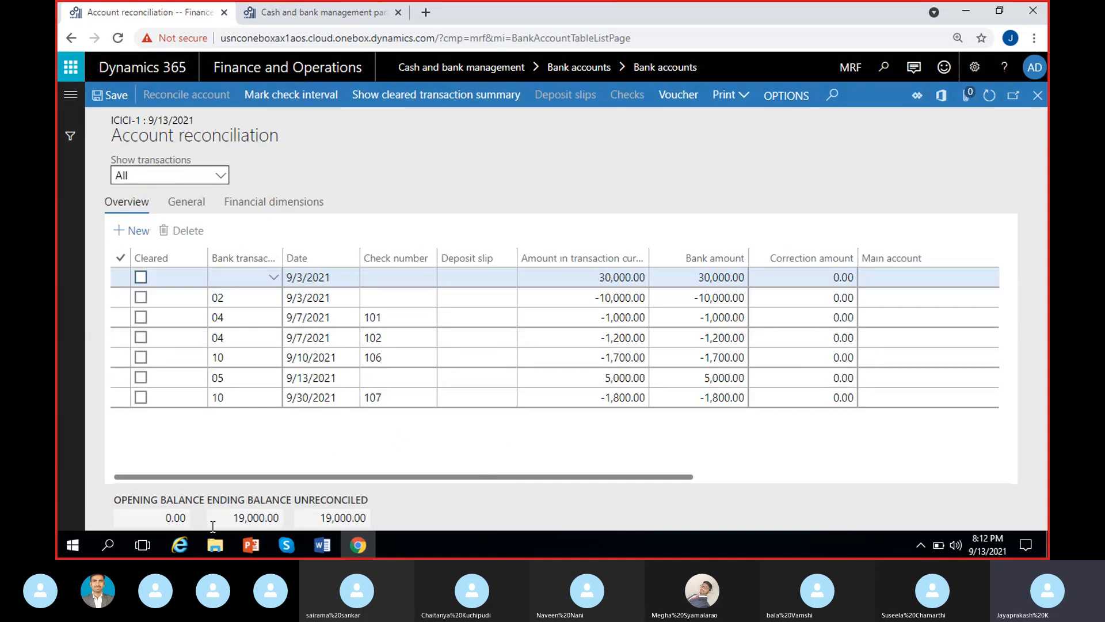
Compare the ending balance with the unreconciled amount in the account reconciliation totals.
{"action": "left_click", "coordinate": [242, 518]}
{"action": "left_click", "coordinate": [325, 516]}
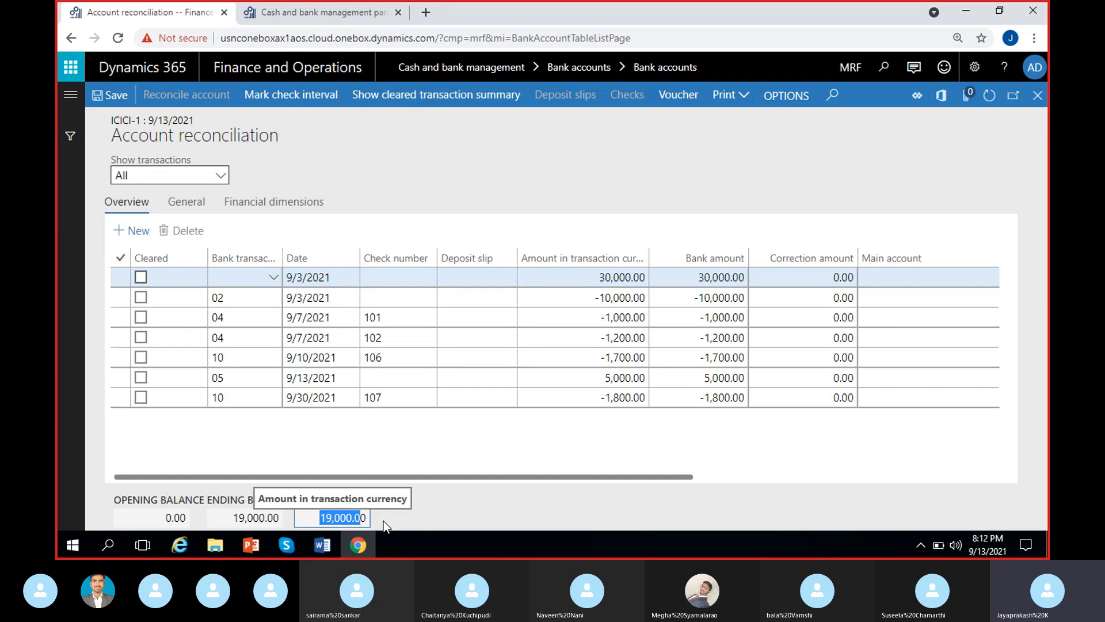
{"action": "left_click", "coordinate": [442, 513]}
{"action": "left_click", "coordinate": [235, 518]}
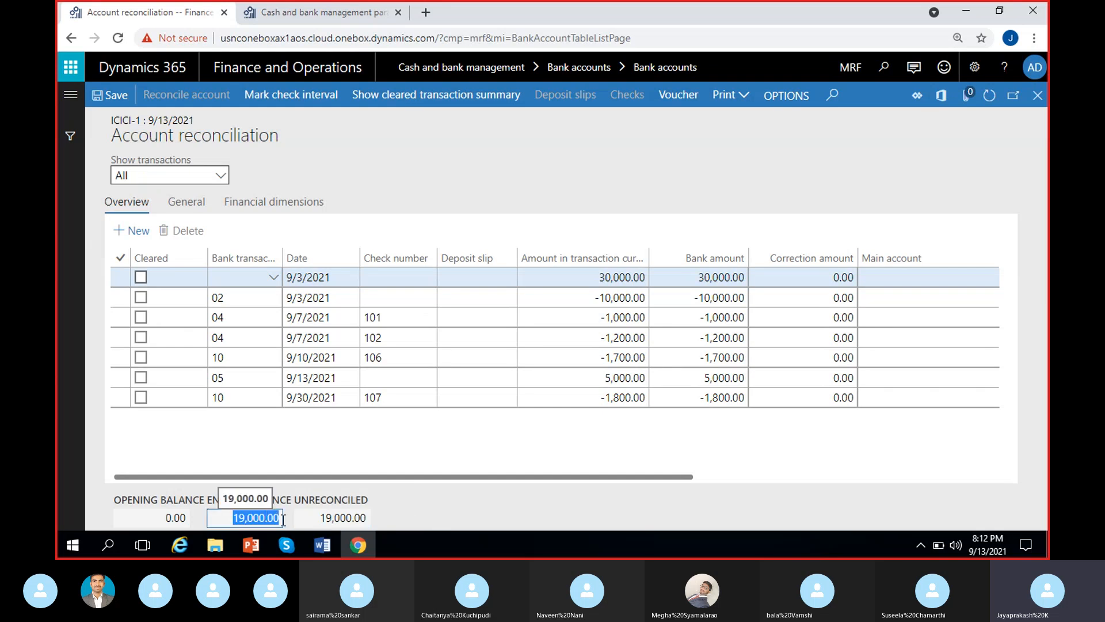
{"action": "left_click", "coordinate": [245, 517]}
{"action": "left_click_drag", "start_coordinate": [228, 516], "coordinate": [281, 518]}
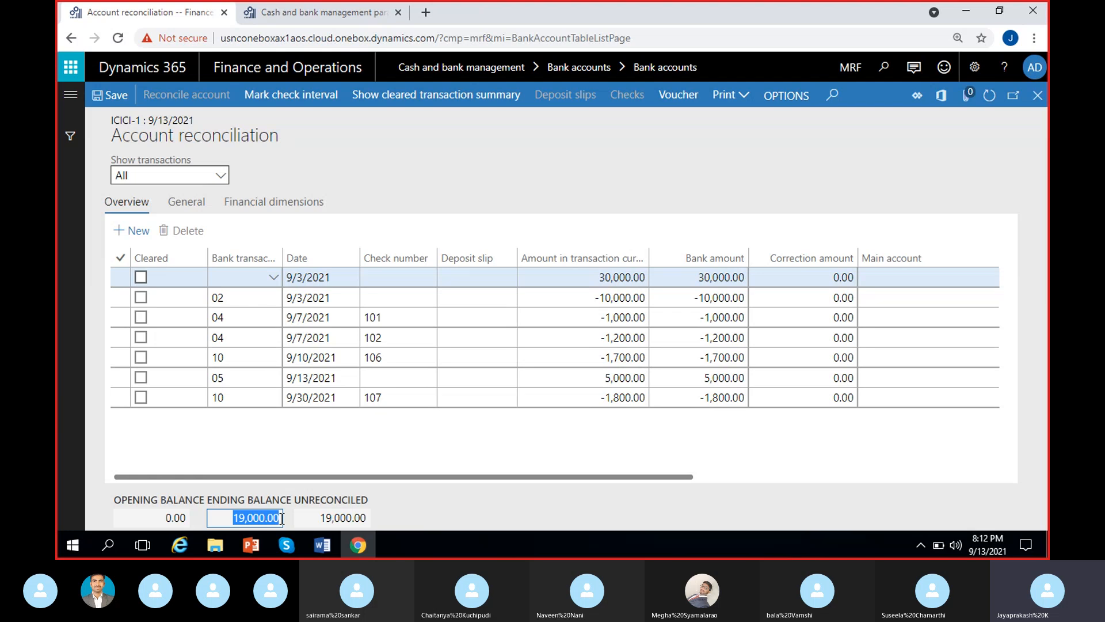
{"action": "left_click", "coordinate": [333, 516]}
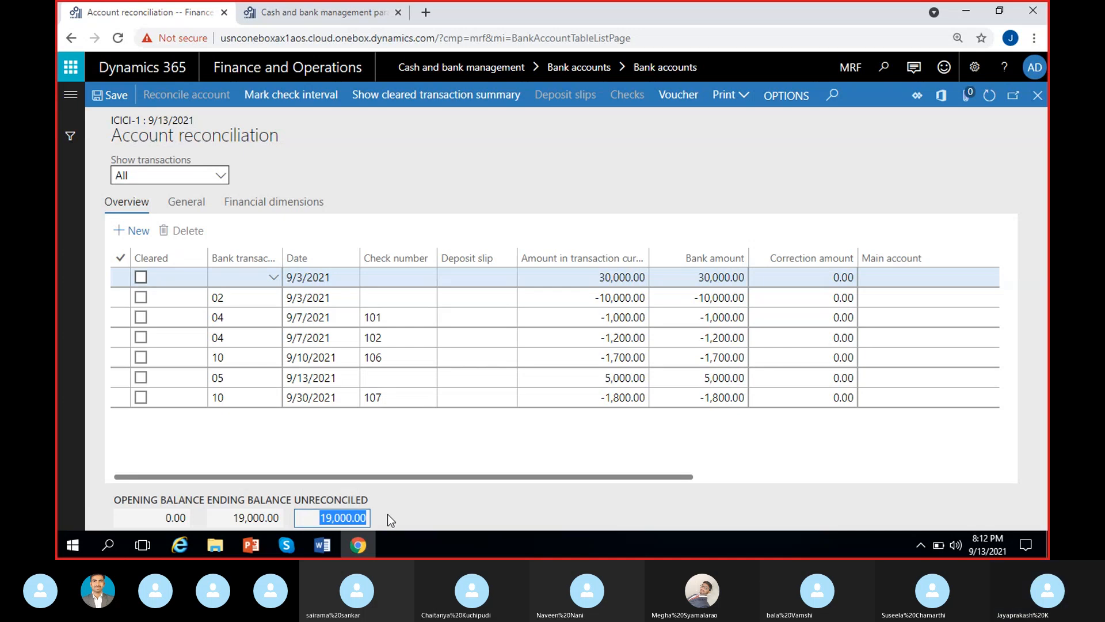
{"action": "left_click", "coordinate": [253, 515]}
{"action": "left_click_drag", "start_coordinate": [321, 517], "coordinate": [376, 519]}
{"action": "left_click", "coordinate": [471, 503]}
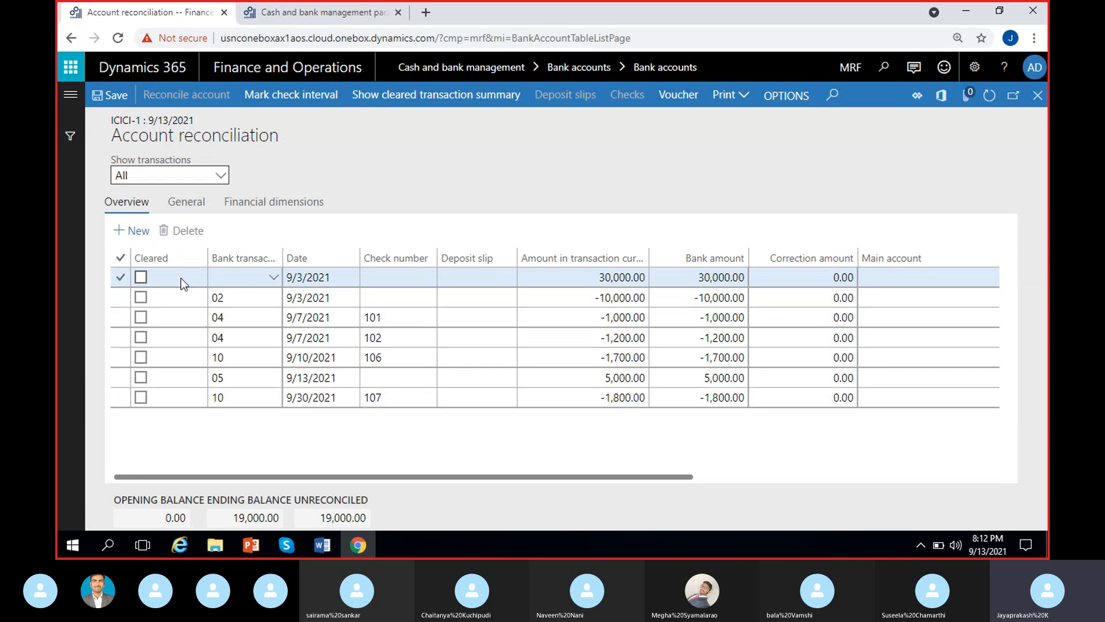
Mark the 30,000.00 transaction of 9/3/2021 as cleared and check the ending balance and unreconciled amount.
{"action": "left_click", "coordinate": [141, 278]}
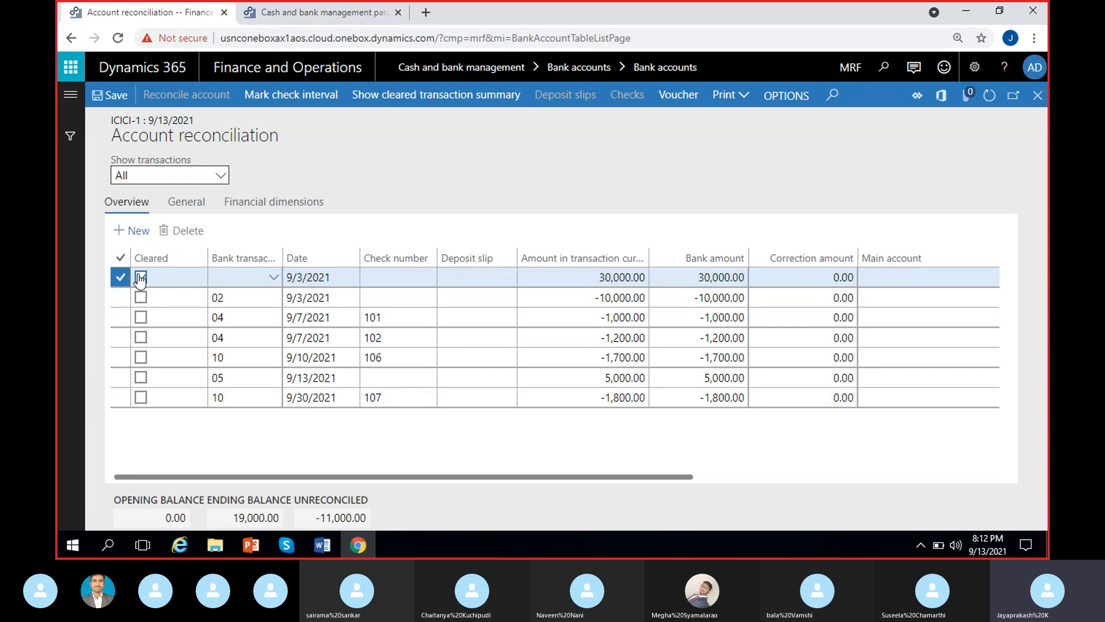
{"action": "left_click", "coordinate": [141, 278]}
{"action": "left_click", "coordinate": [319, 521]}
{"action": "left_click", "coordinate": [474, 513]}
{"action": "left_click", "coordinate": [235, 516]}
{"action": "left_click", "coordinate": [409, 544]}
{"action": "left_click", "coordinate": [320, 518]}
{"action": "left_click", "coordinate": [502, 502]}
Mark the remaining transactions as cleared, from the -10,000.00 entry of 9/3/2021 through check 107 of 9/30/2021.
{"action": "left_click", "coordinate": [141, 297]}
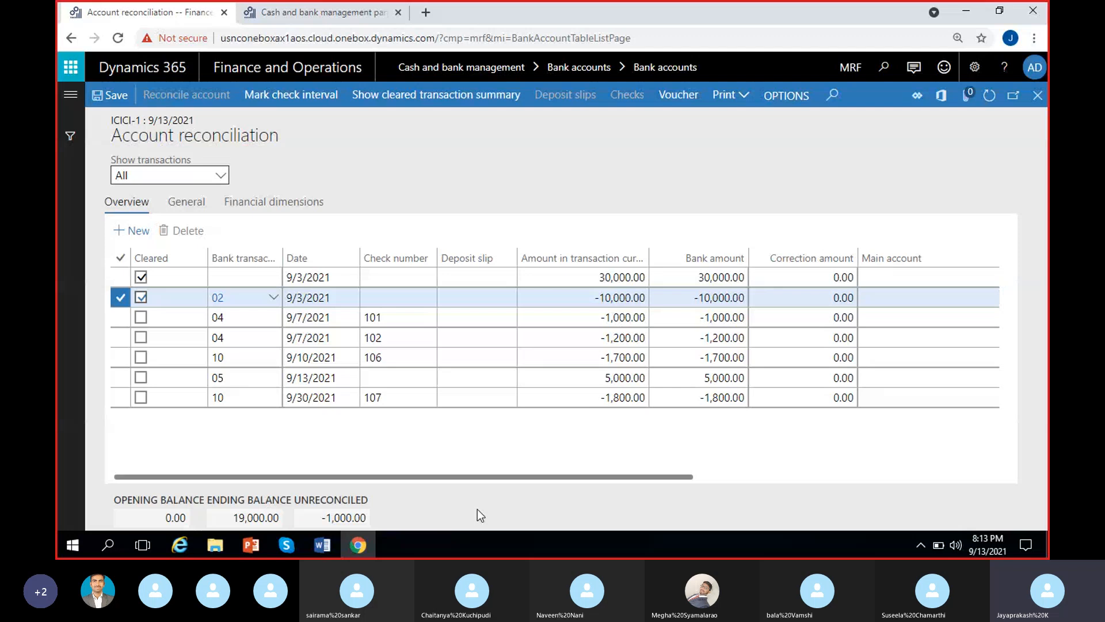
{"action": "left_click", "coordinate": [138, 319]}
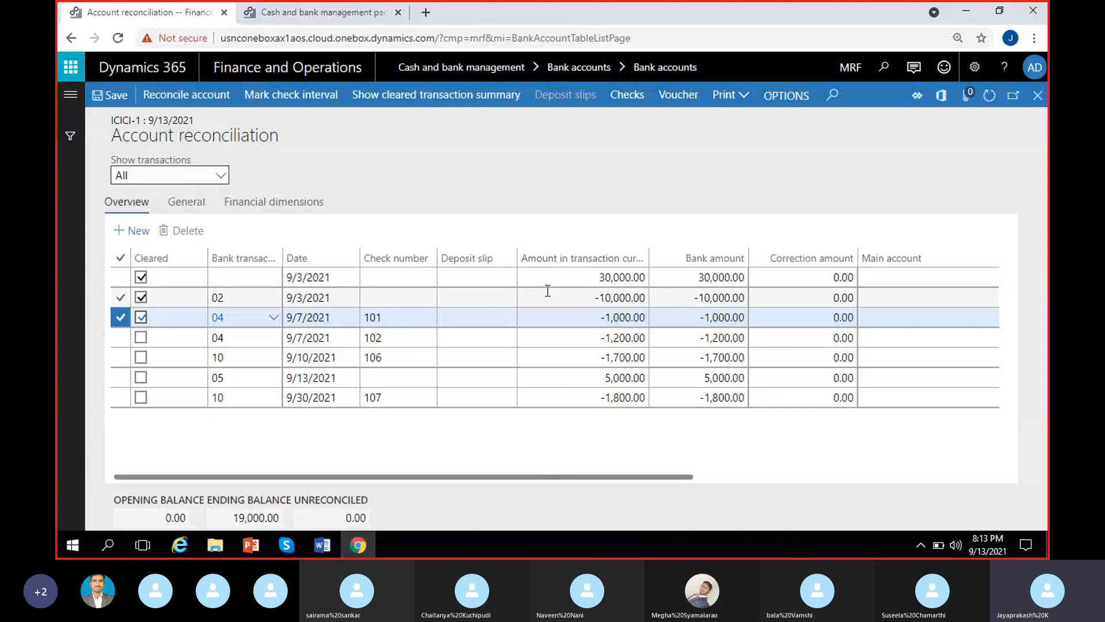
{"action": "left_click", "coordinate": [141, 338]}
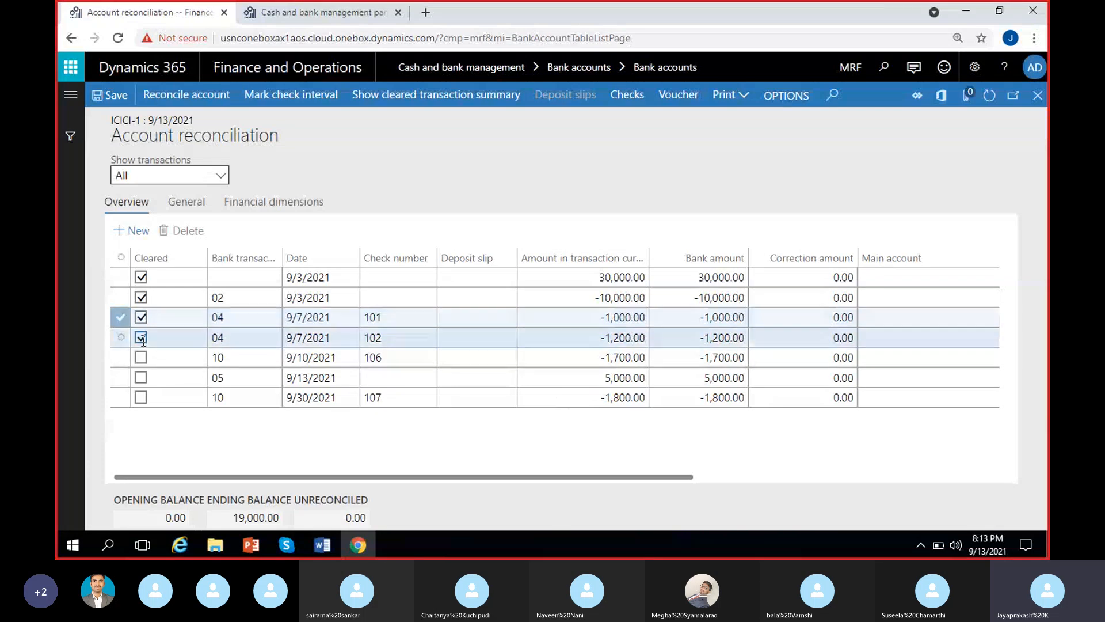
{"action": "left_click", "coordinate": [141, 358]}
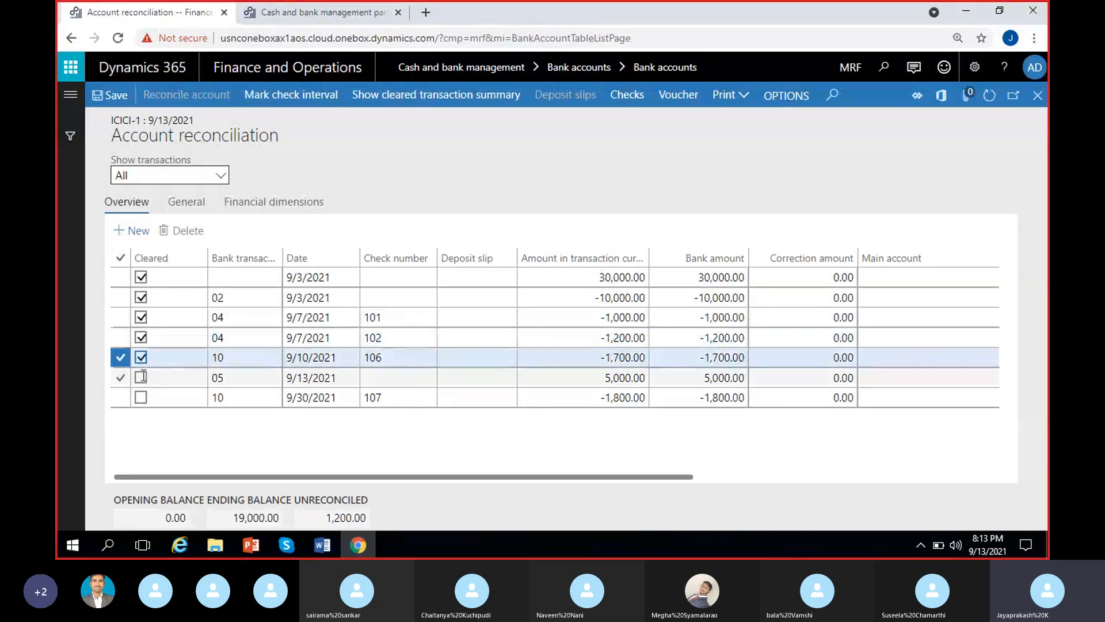
{"action": "left_click", "coordinate": [141, 378]}
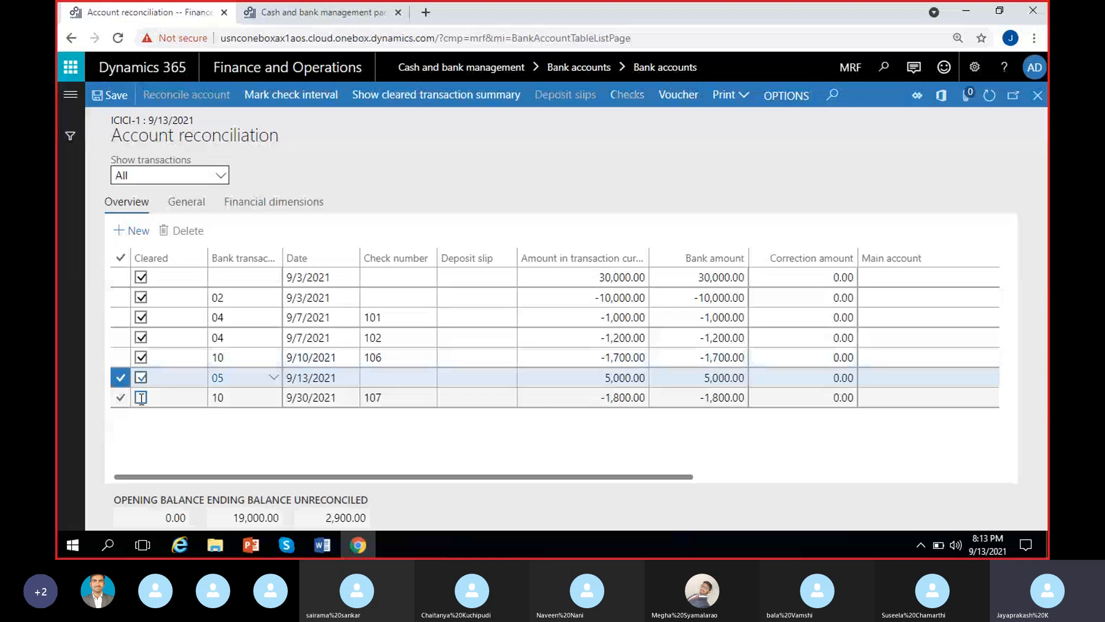
{"action": "left_click", "coordinate": [141, 398]}
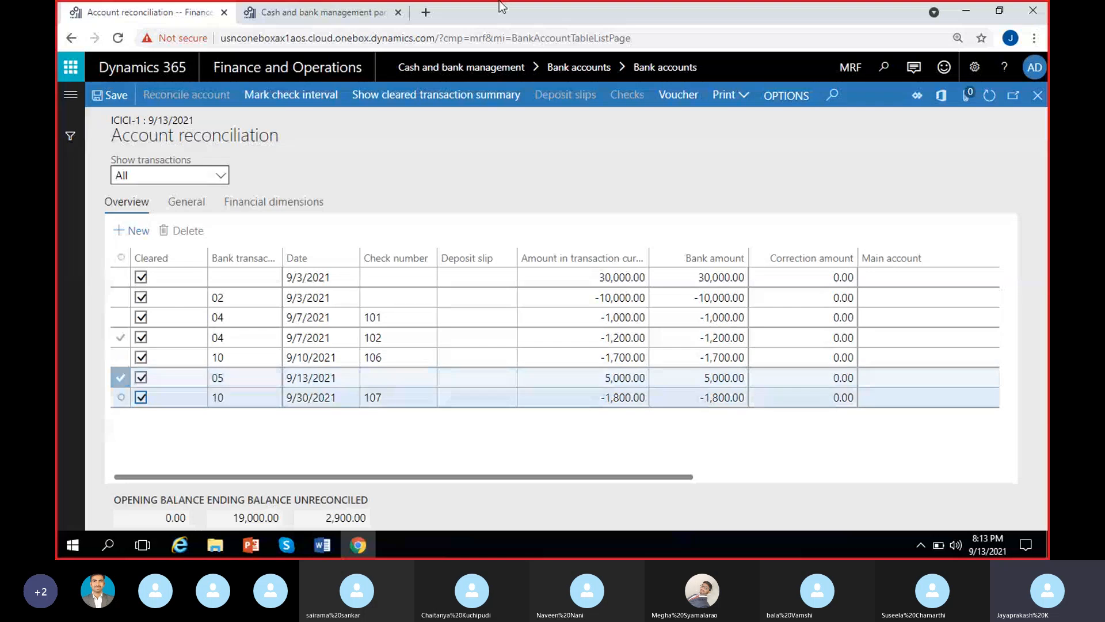
{"action": "left_click", "coordinate": [303, 398]}
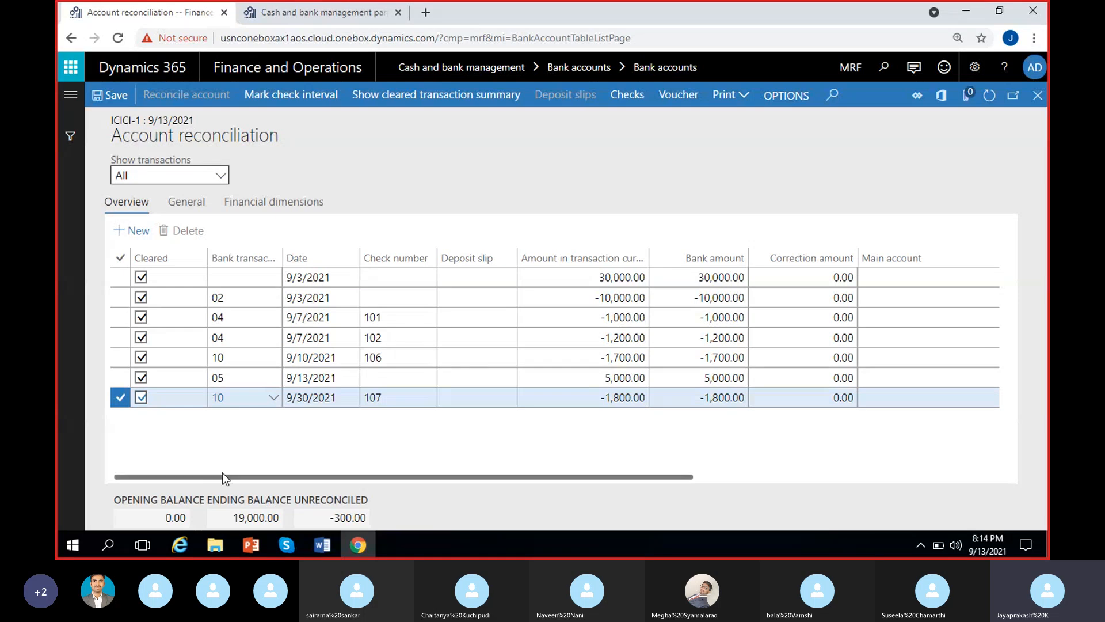
Remove the cleared mark from check 106, examine the unreconciled amount, and mark the check as cleared again.
{"action": "left_click", "coordinate": [141, 357]}
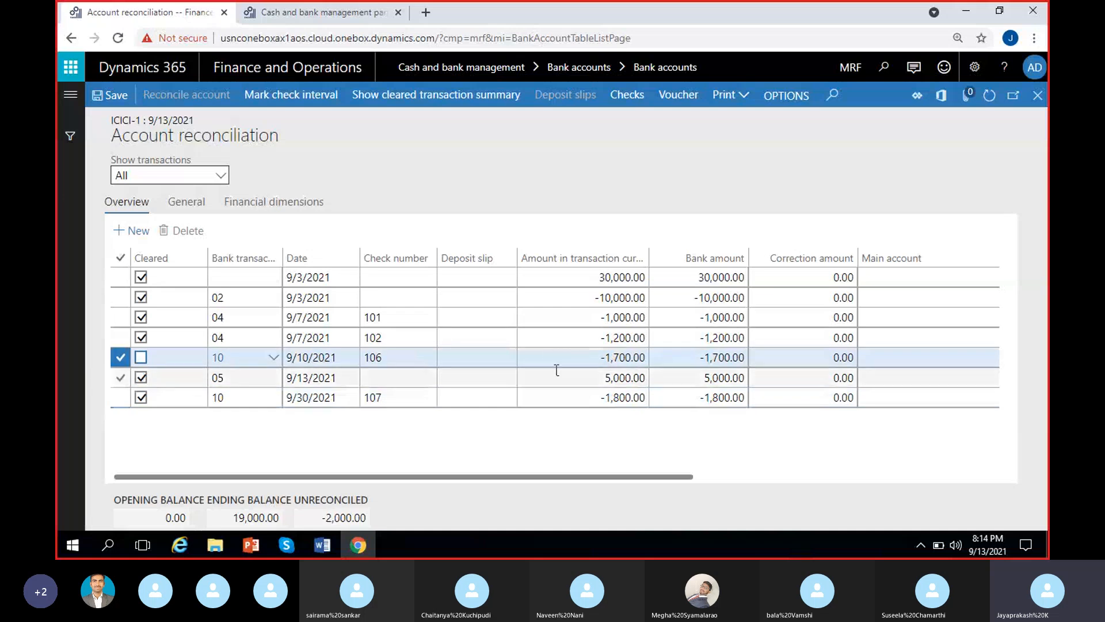
{"action": "left_click", "coordinate": [324, 518]}
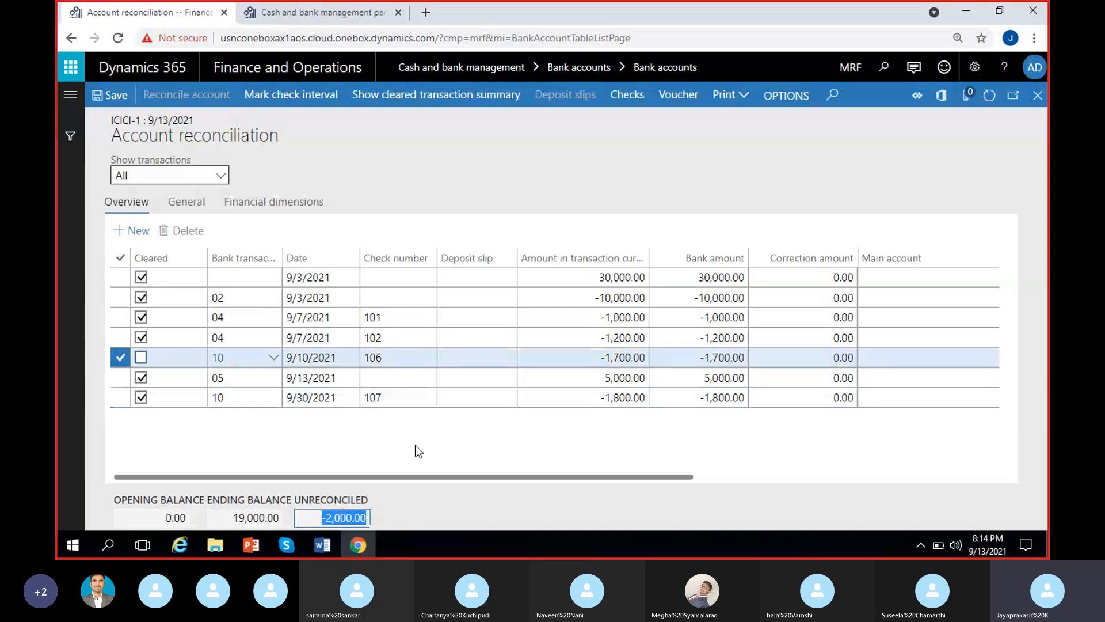
{"action": "left_click_drag", "start_coordinate": [316, 518], "coordinate": [405, 518]}
{"action": "left_click", "coordinate": [328, 521]}
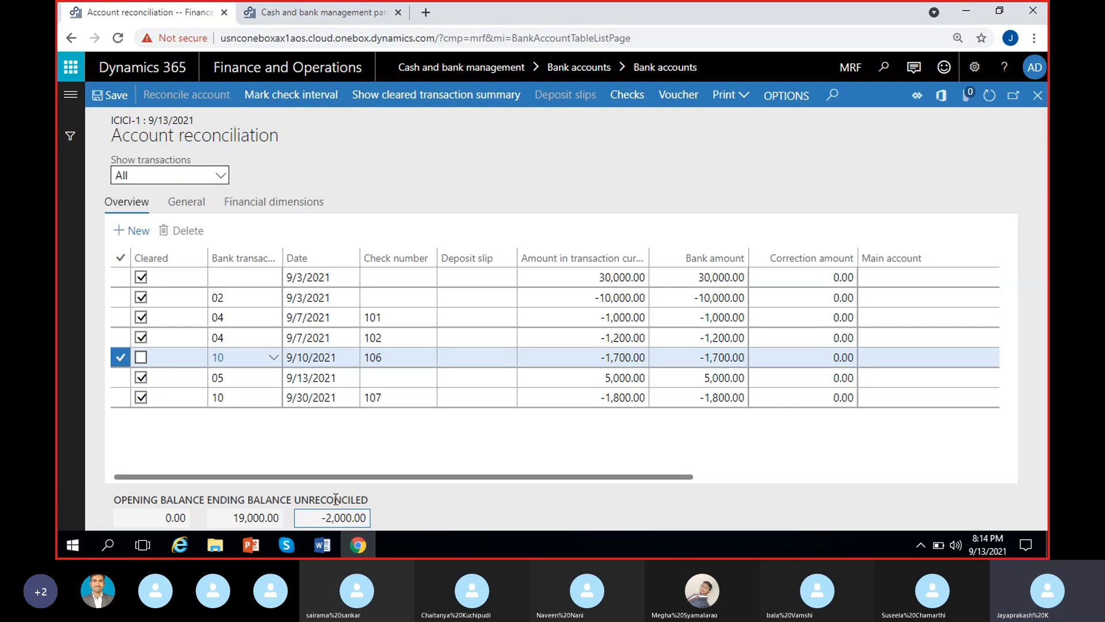
{"action": "left_click", "coordinate": [141, 357]}
{"action": "left_click", "coordinate": [333, 518]}
{"action": "left_click", "coordinate": [362, 439]}
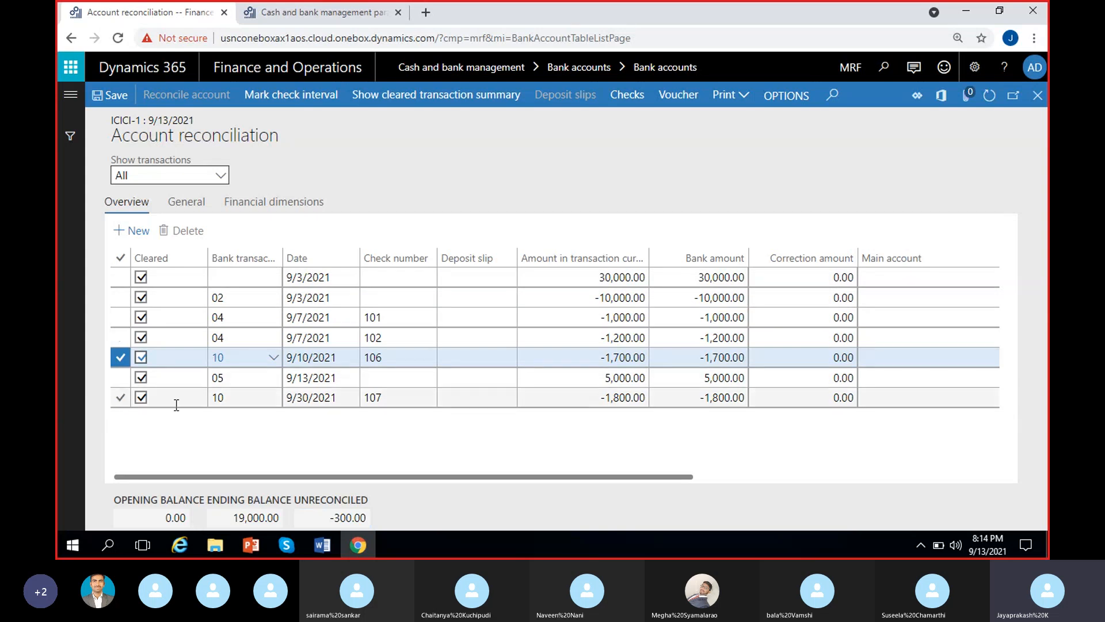
Show the cleared transaction summary, widen the Bank transaction type column, and examine the Cash group and Check group entries.
{"action": "left_click", "coordinate": [409, 107]}
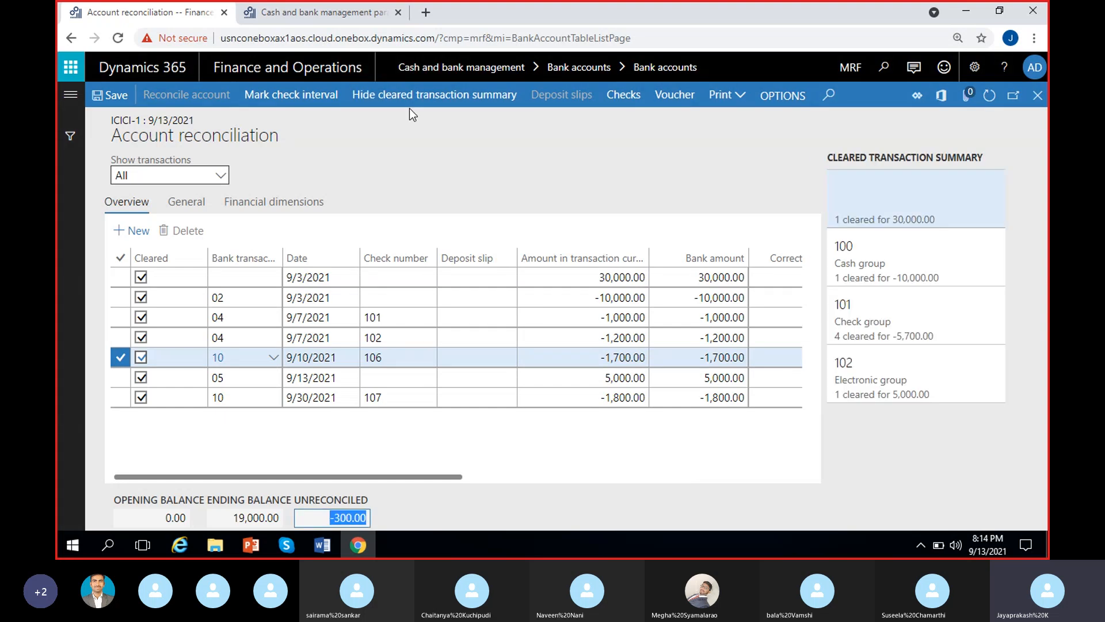
{"action": "left_click", "coordinate": [882, 275]}
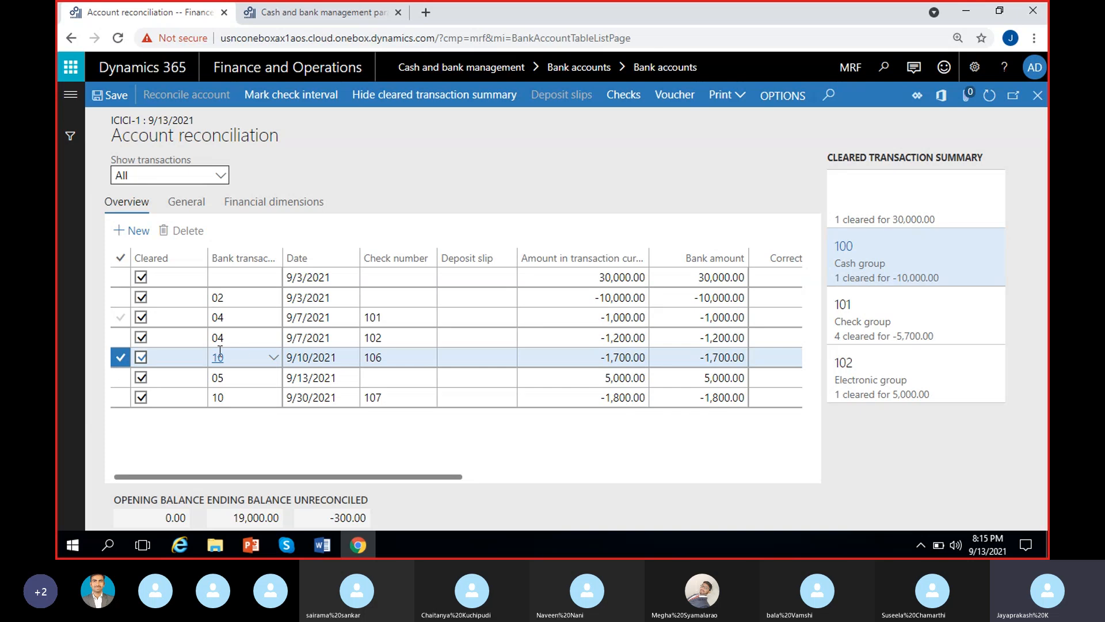
{"action": "left_click_drag", "start_coordinate": [280, 250], "coordinate": [325, 251]}
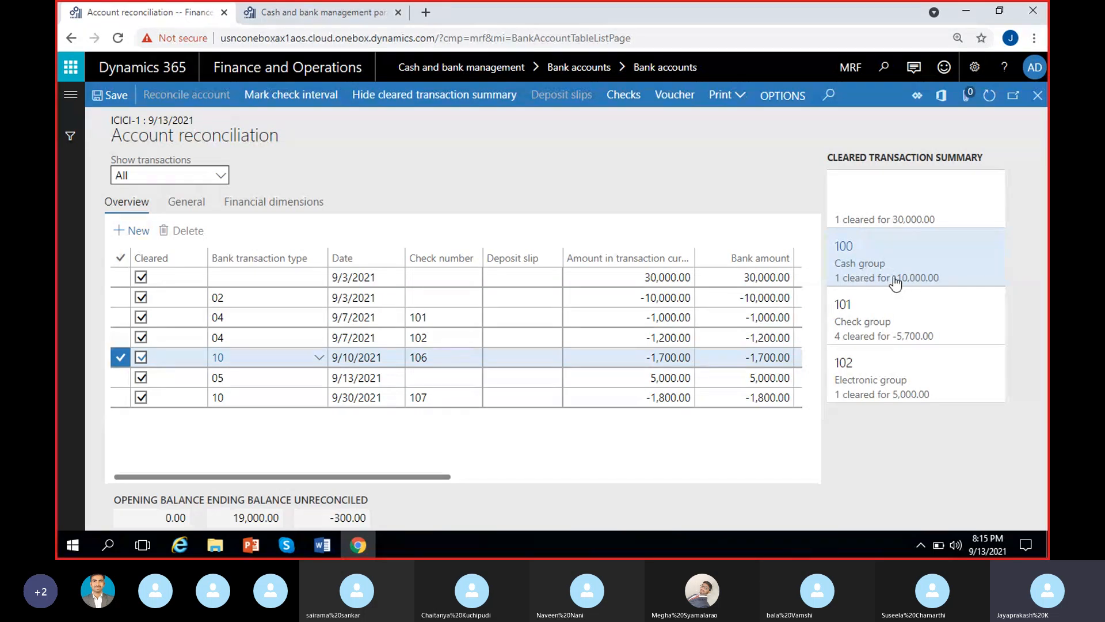
{"action": "left_click", "coordinate": [894, 337]}
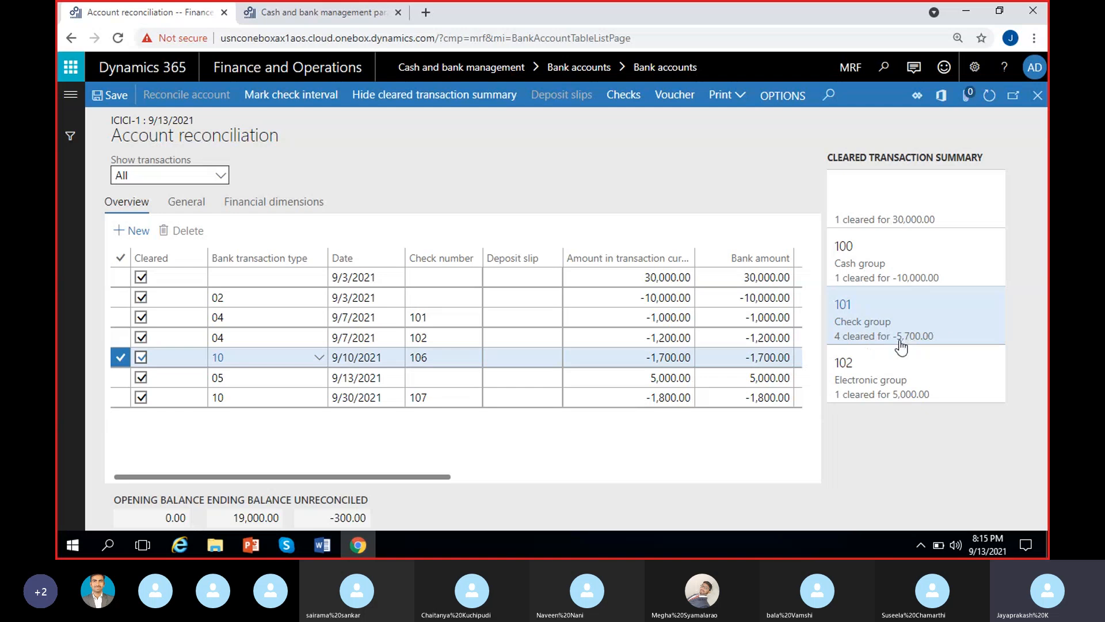
Examine the Check group and Electronic group totals in the cleared transaction summary against the listed transactions, then hide and reshow the summary.
{"action": "left_click_drag", "start_coordinate": [893, 339], "coordinate": [944, 344]}
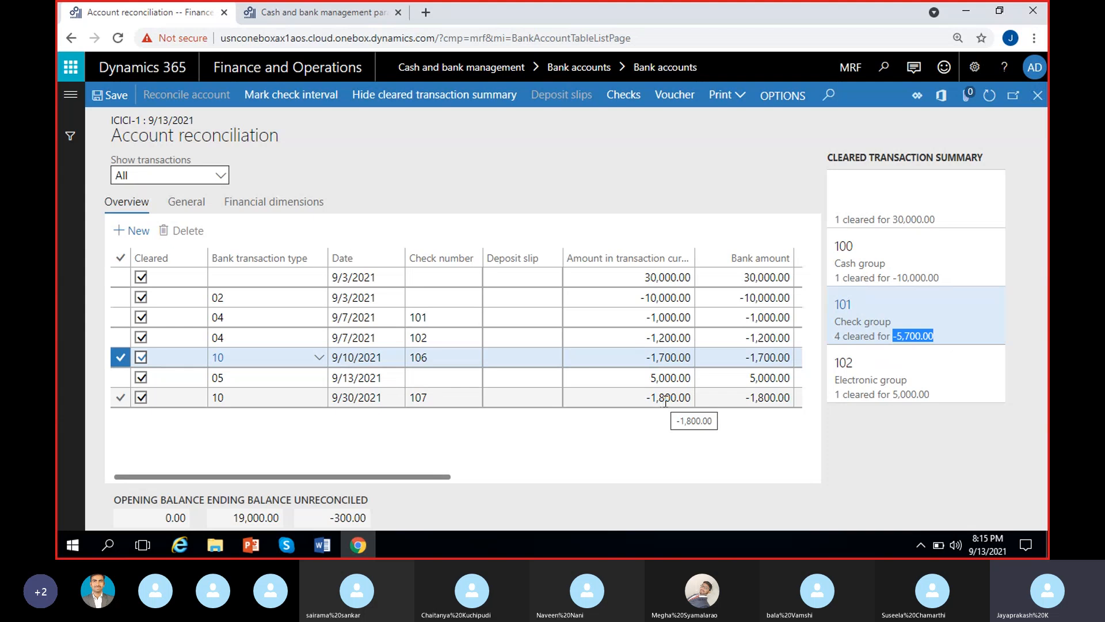
{"action": "left_click", "coordinate": [953, 344]}
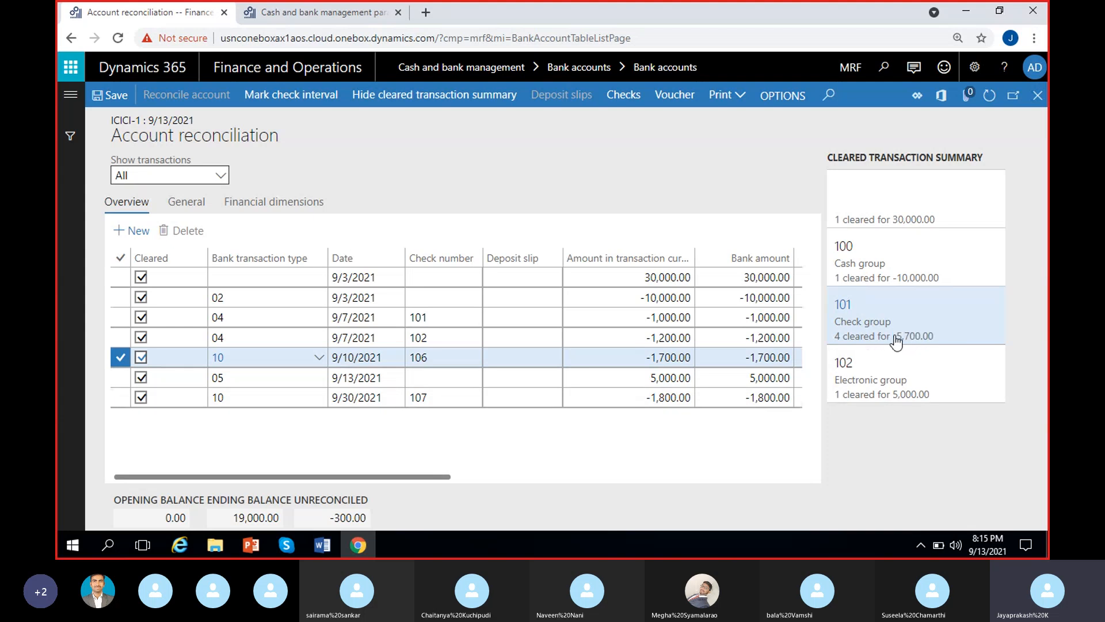
{"action": "left_click", "coordinate": [932, 374]}
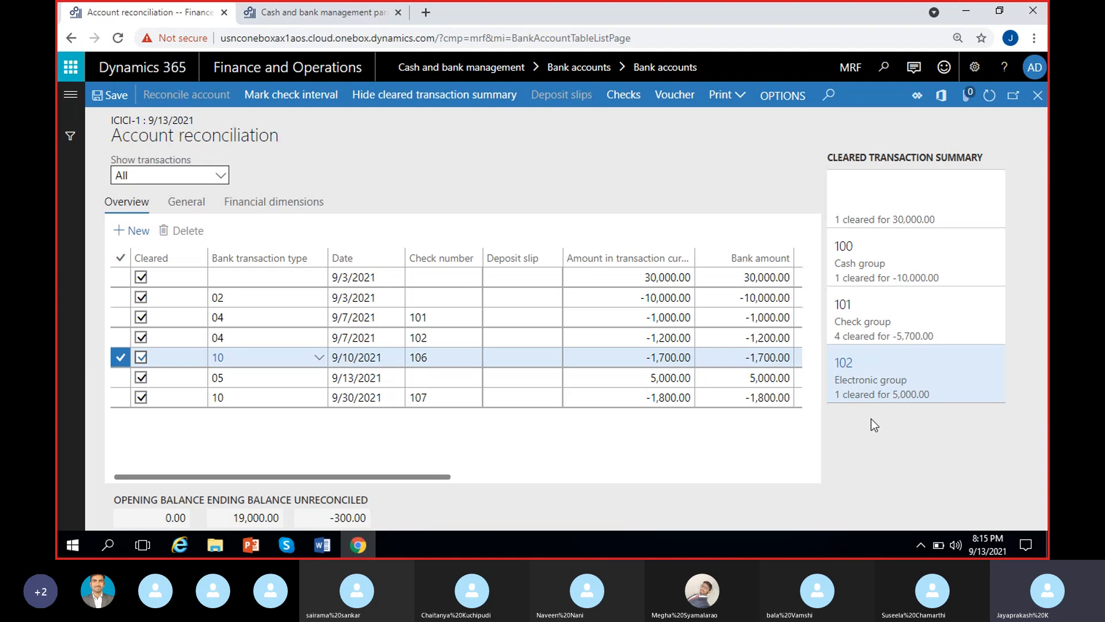
{"action": "left_click_drag", "start_coordinate": [890, 396], "coordinate": [938, 407]}
{"action": "left_click", "coordinate": [936, 405]}
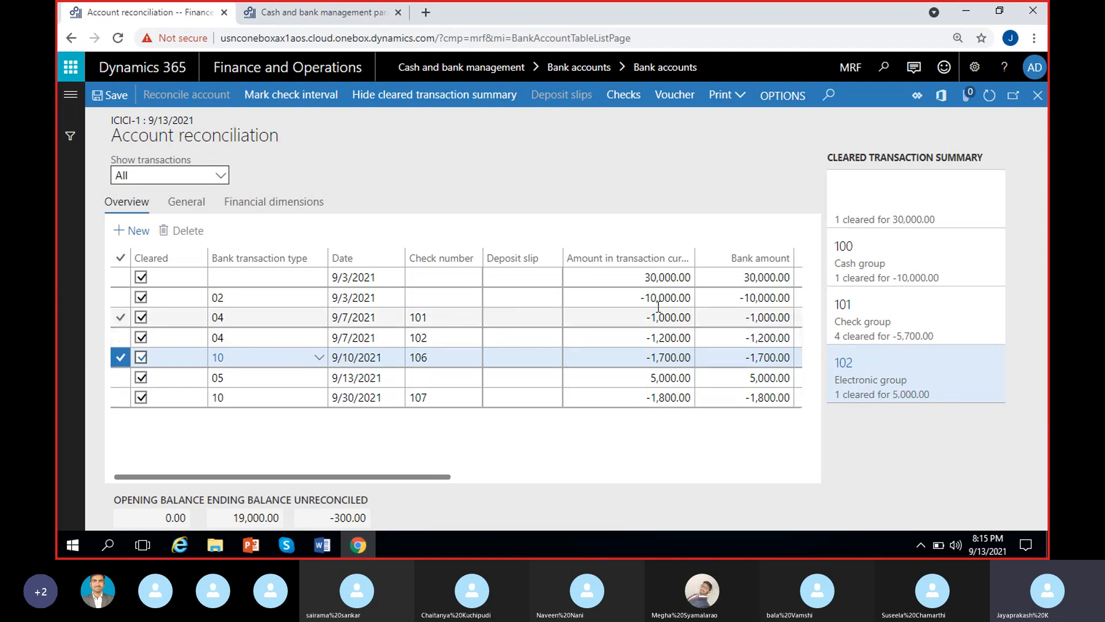
{"action": "left_click", "coordinate": [648, 379]}
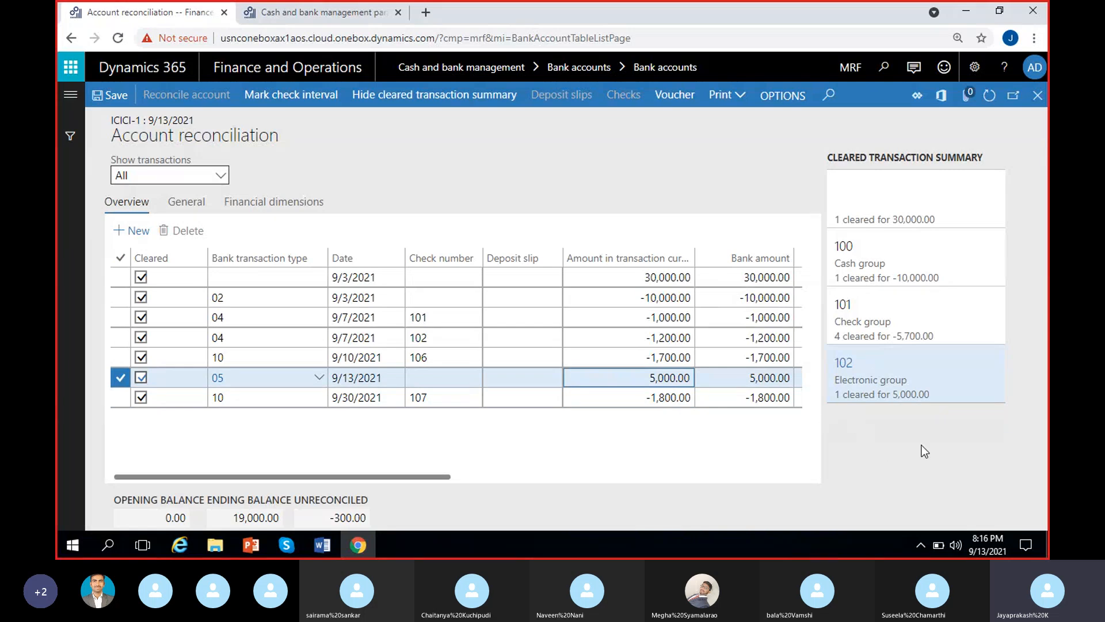
{"action": "left_click_drag", "start_coordinate": [830, 396], "coordinate": [955, 398]}
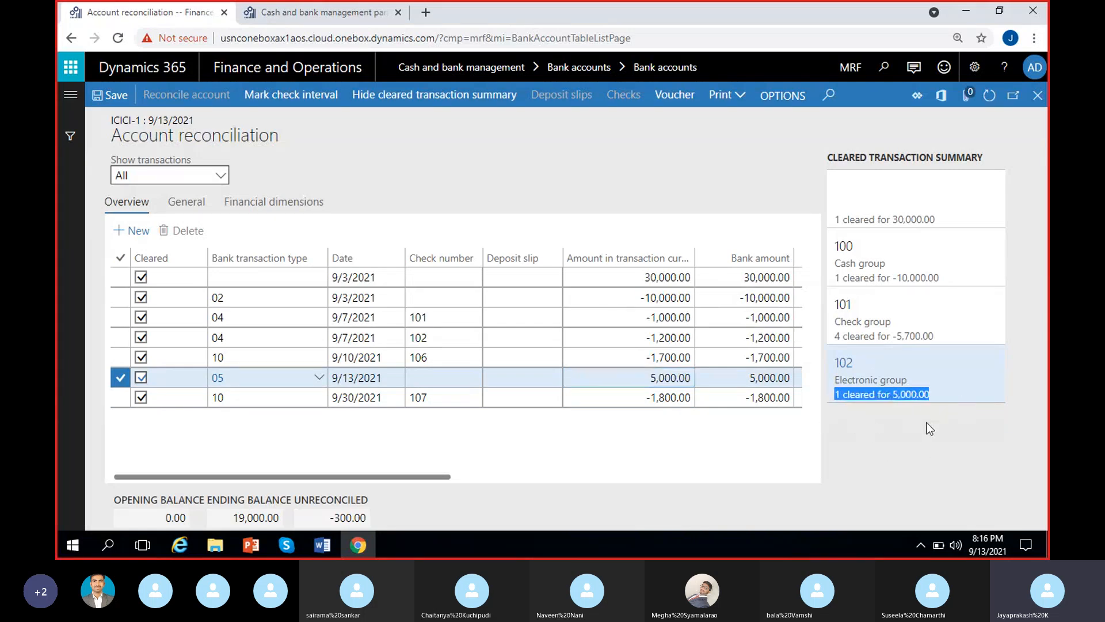
{"action": "left_click", "coordinate": [925, 424]}
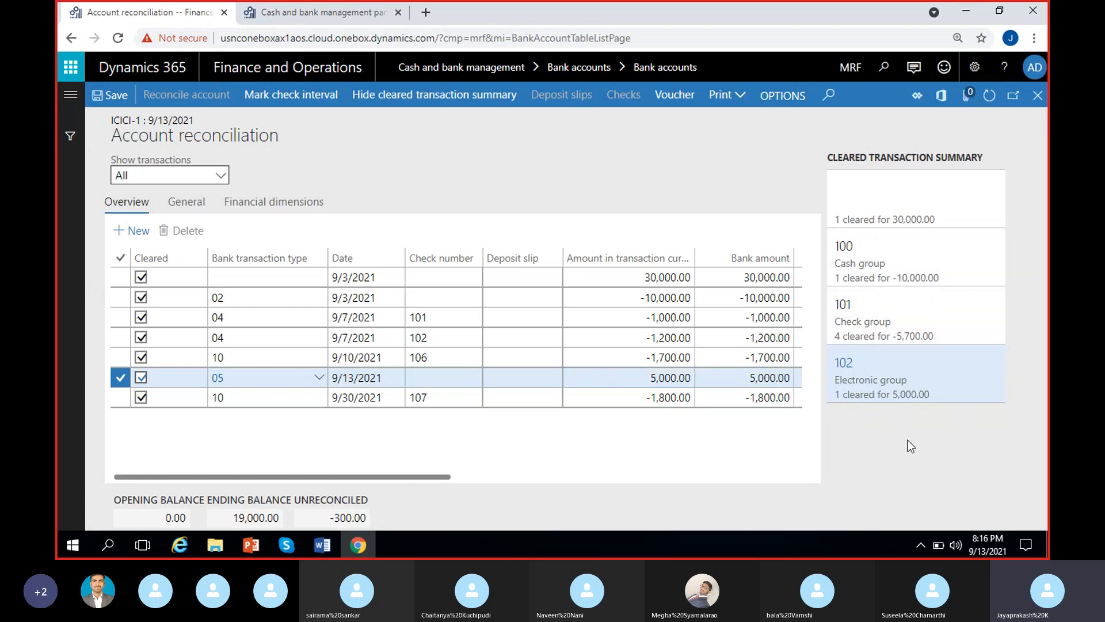
{"action": "left_click", "coordinate": [441, 98]}
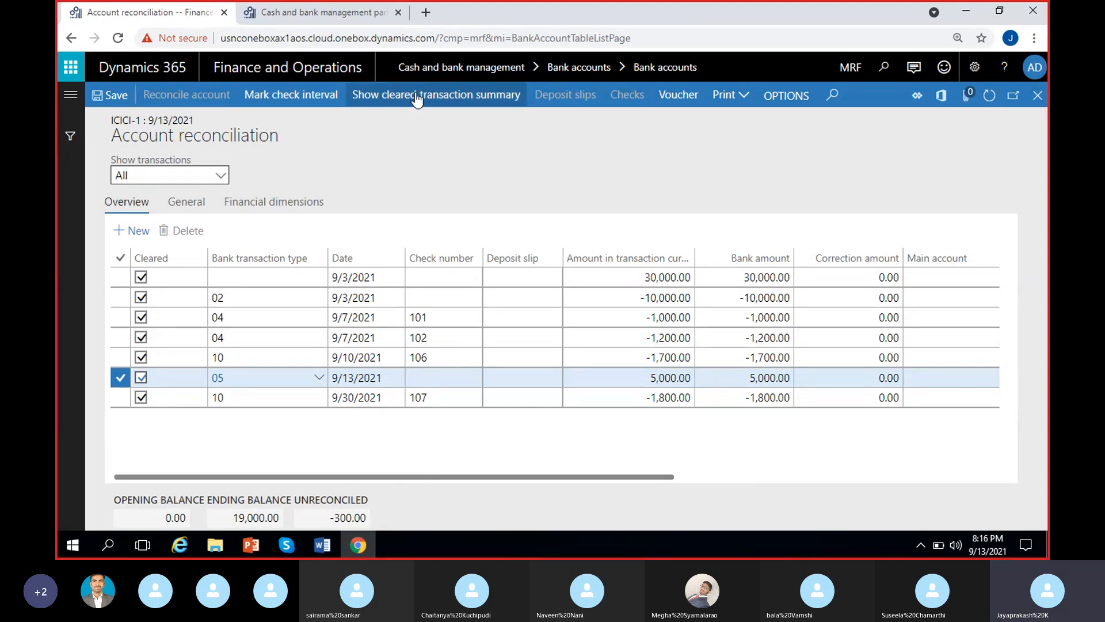
{"action": "left_click", "coordinate": [399, 99]}
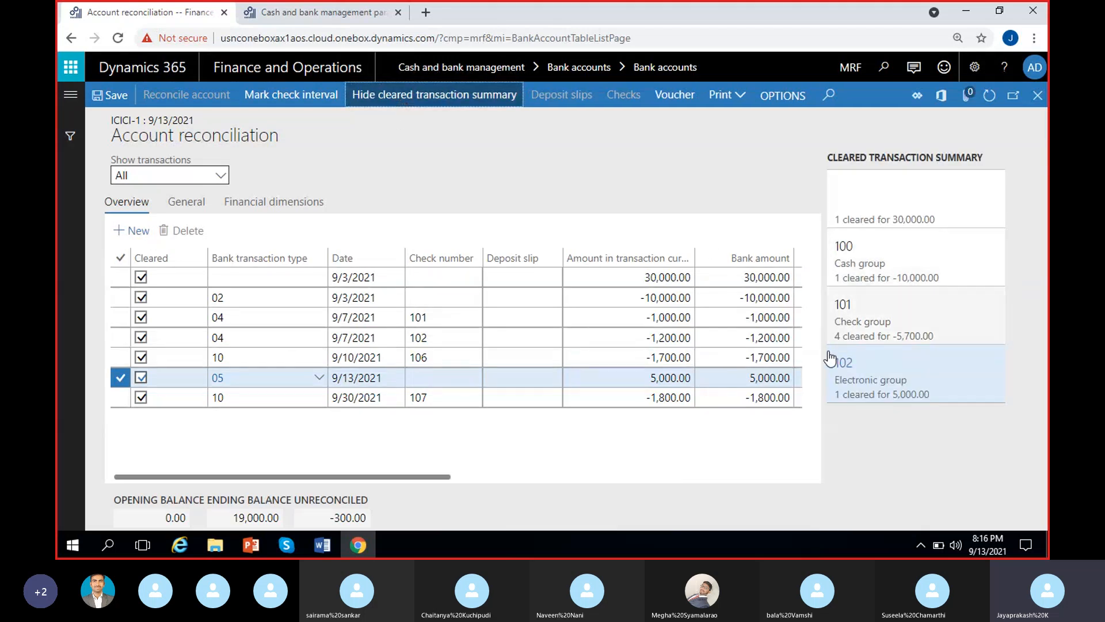
Open the Bank transaction groups setup in the second browser tab and examine the types assigned to the check and electronic groups.
{"action": "left_click", "coordinate": [314, 12]}
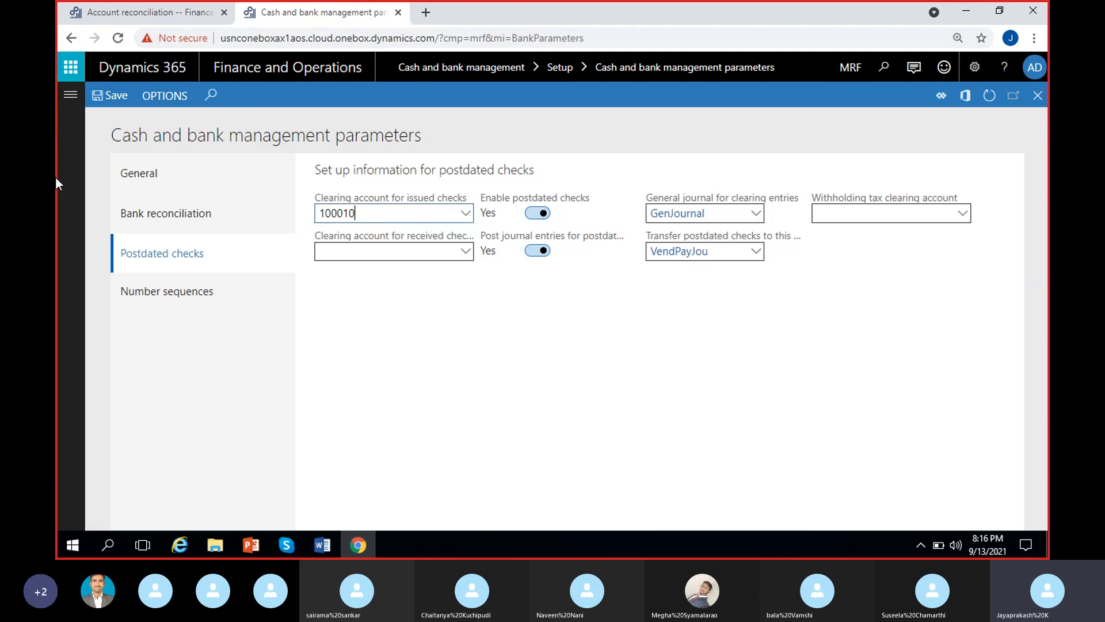
{"action": "left_click", "coordinate": [70, 94]}
{"action": "left_click_drag", "start_coordinate": [457, 524], "coordinate": [805, 536]}
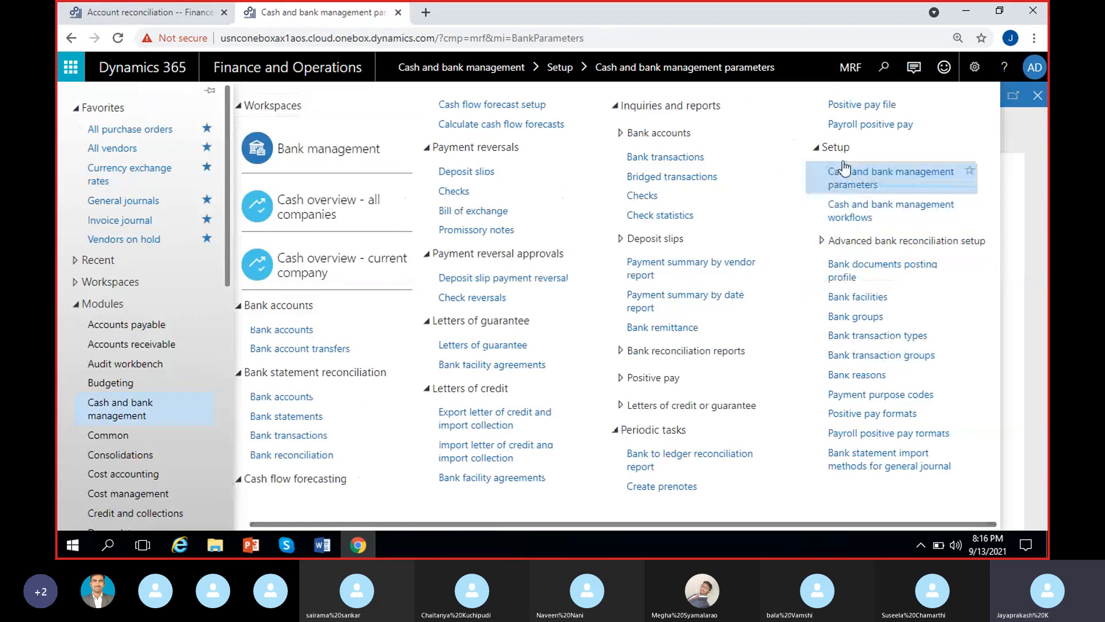
{"action": "left_click", "coordinate": [874, 357]}
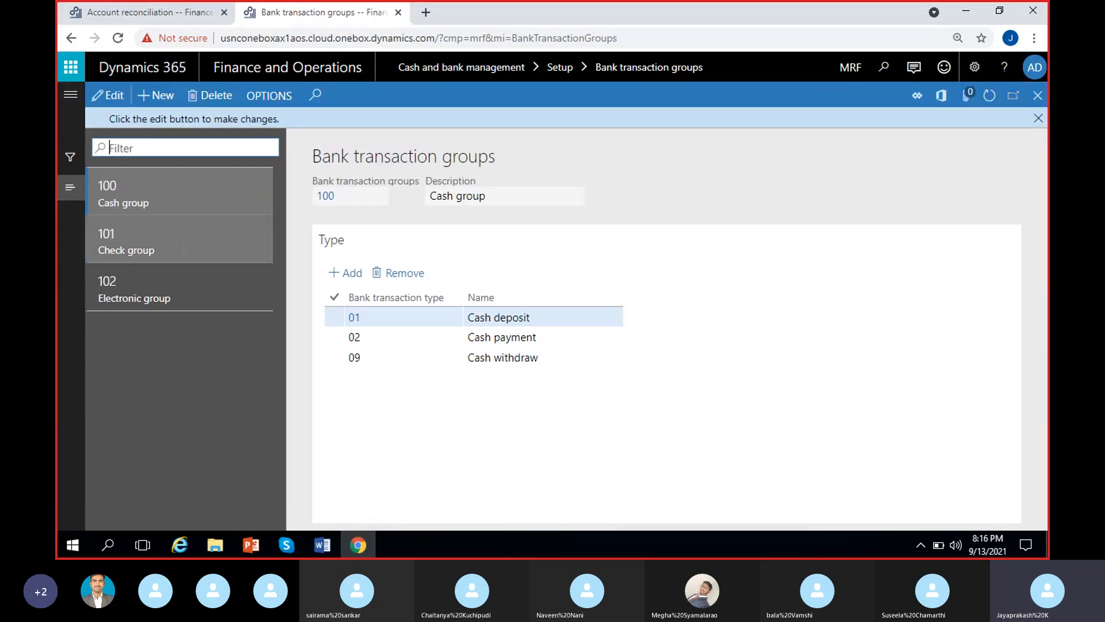
{"action": "left_click", "coordinate": [1037, 119]}
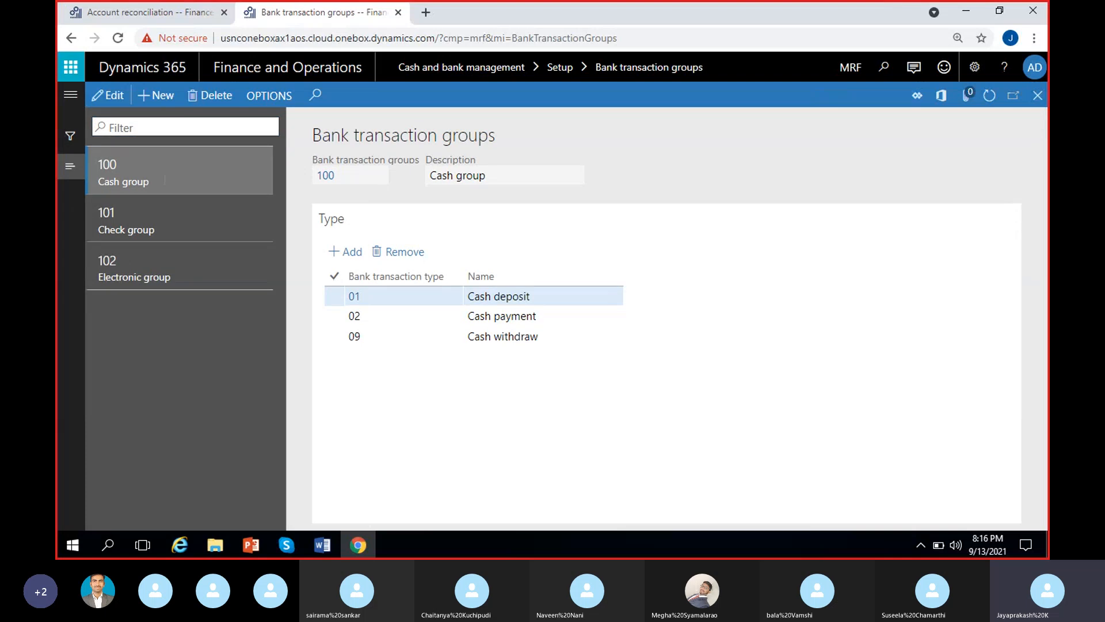
{"action": "left_click", "coordinate": [159, 221]}
{"action": "left_click", "coordinate": [155, 268]}
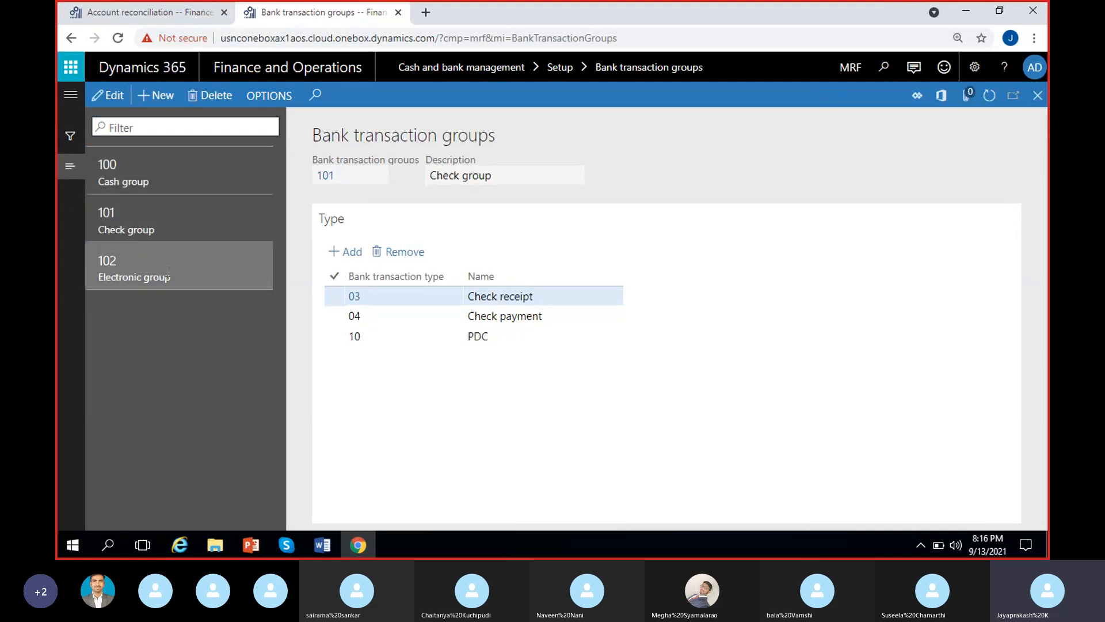
In the account reconciliation, set the bank transaction type of the 30,000.00 entry to 01 Cash deposit and refresh the cleared transaction summary.
{"action": "left_click", "coordinate": [113, 13]}
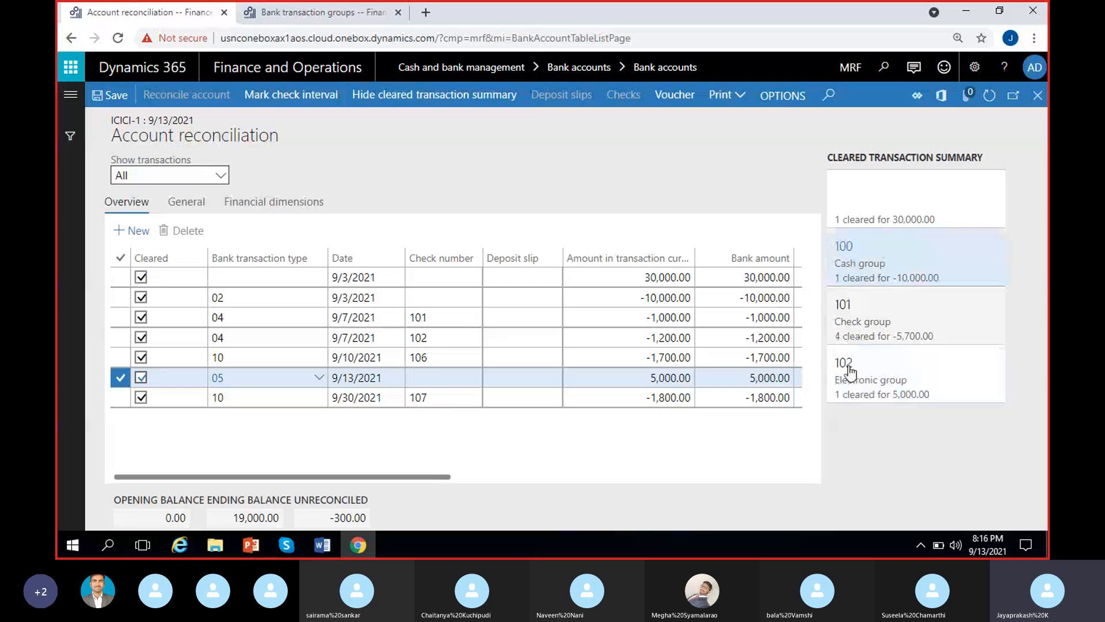
{"action": "left_click", "coordinate": [844, 390]}
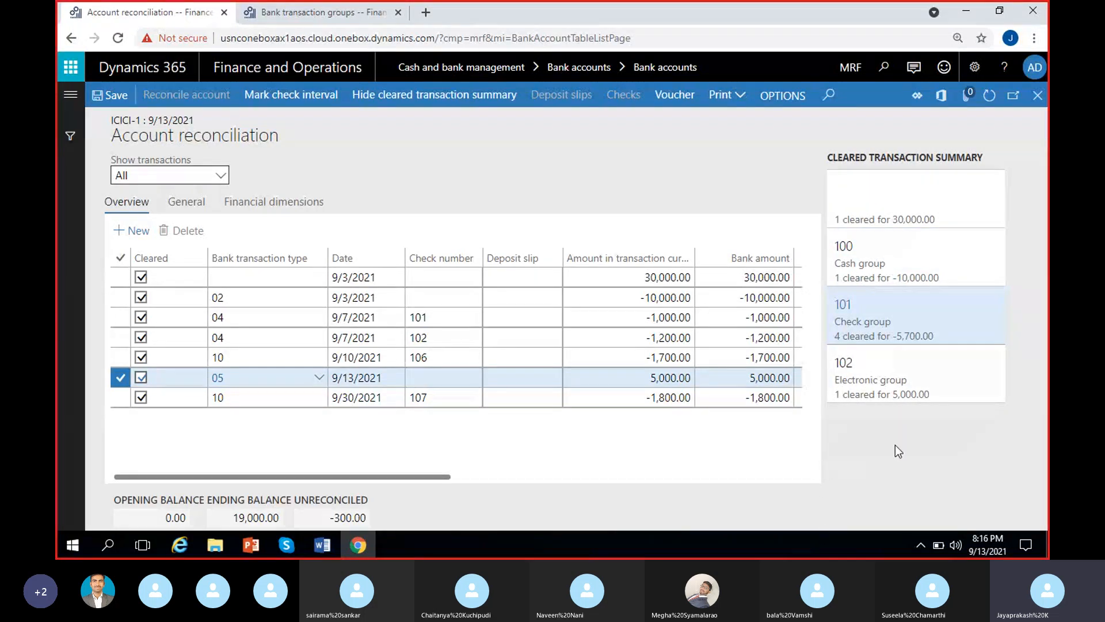
{"action": "left_click", "coordinate": [887, 202]}
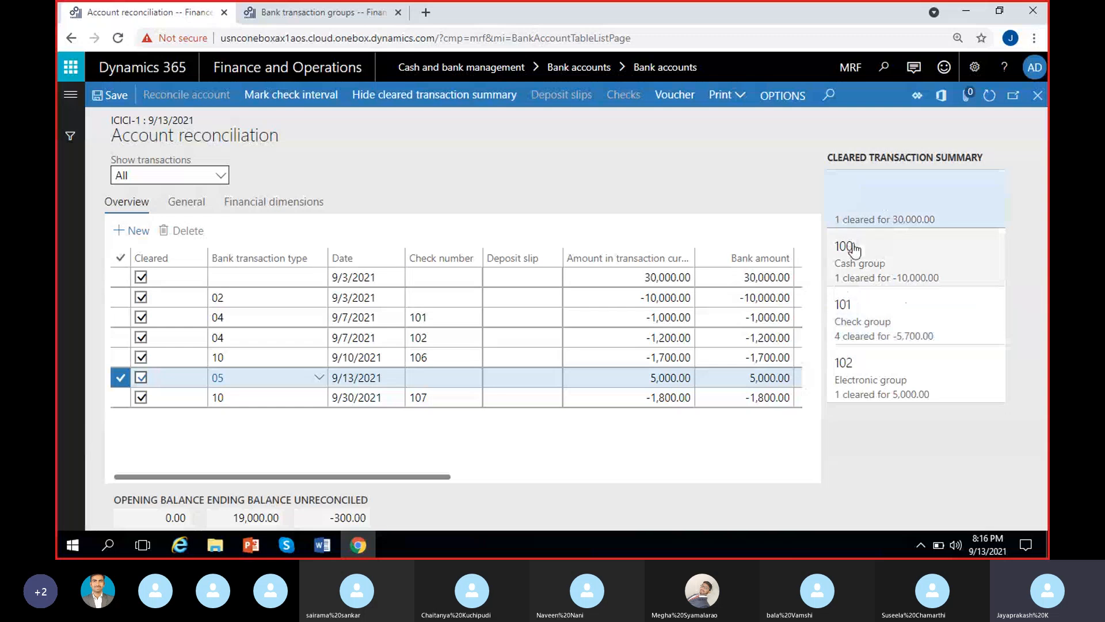
{"action": "left_click", "coordinate": [281, 276]}
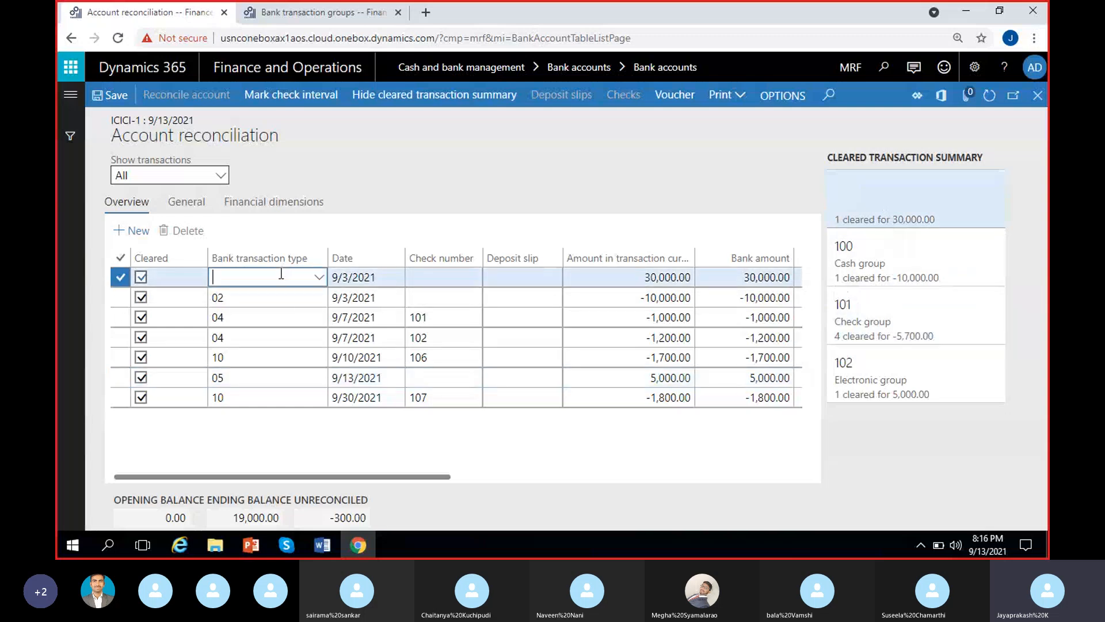
{"action": "left_click", "coordinate": [318, 278]}
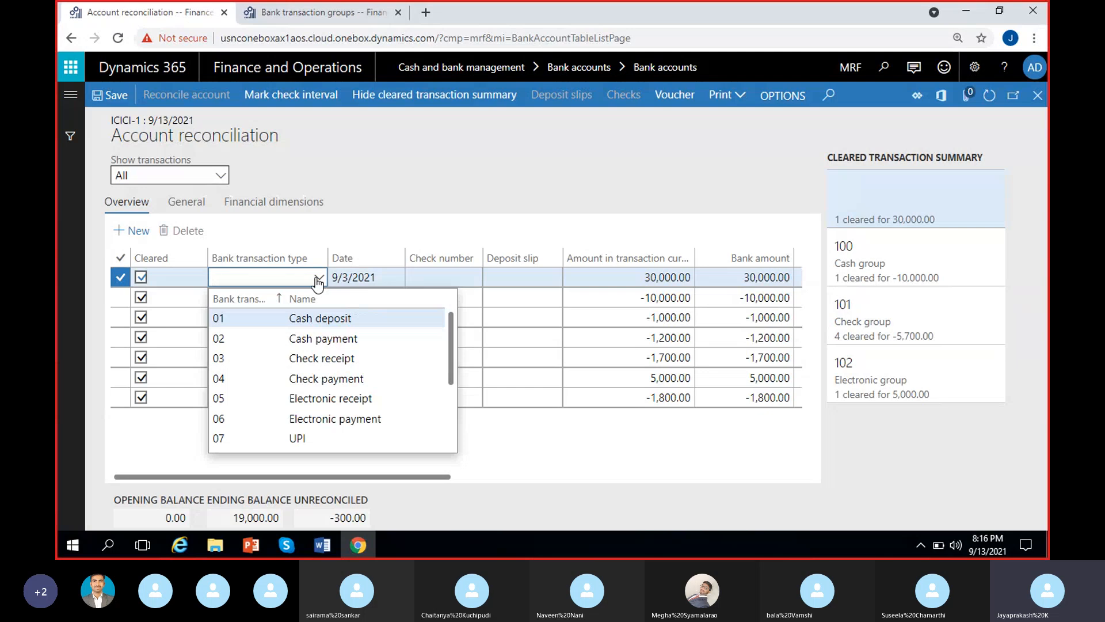
{"action": "left_click", "coordinate": [313, 320]}
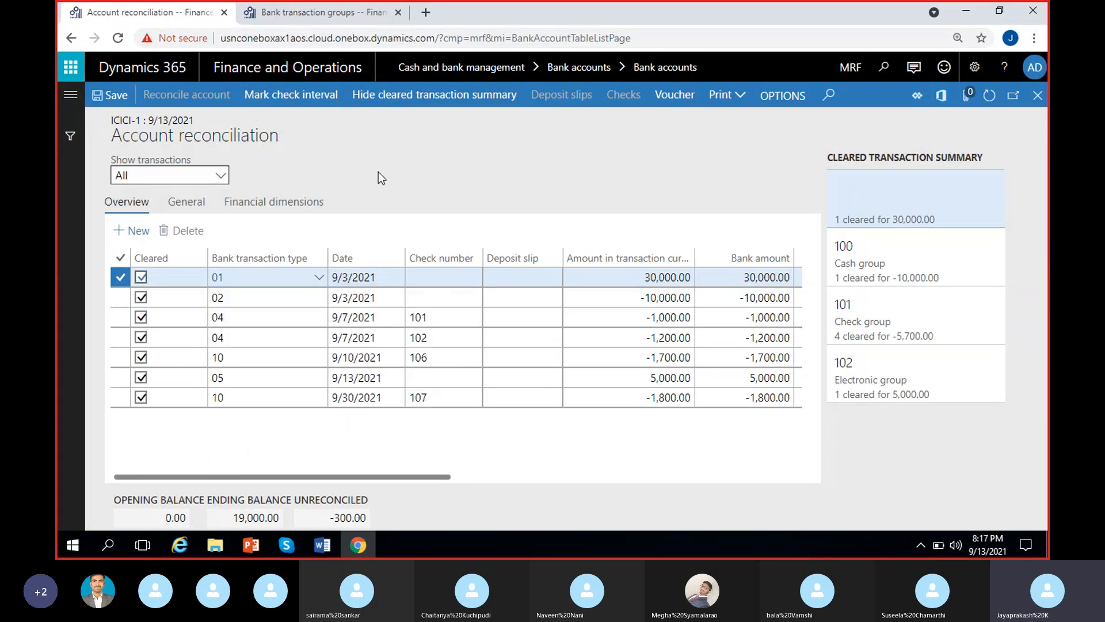
{"action": "left_click", "coordinate": [990, 96]}
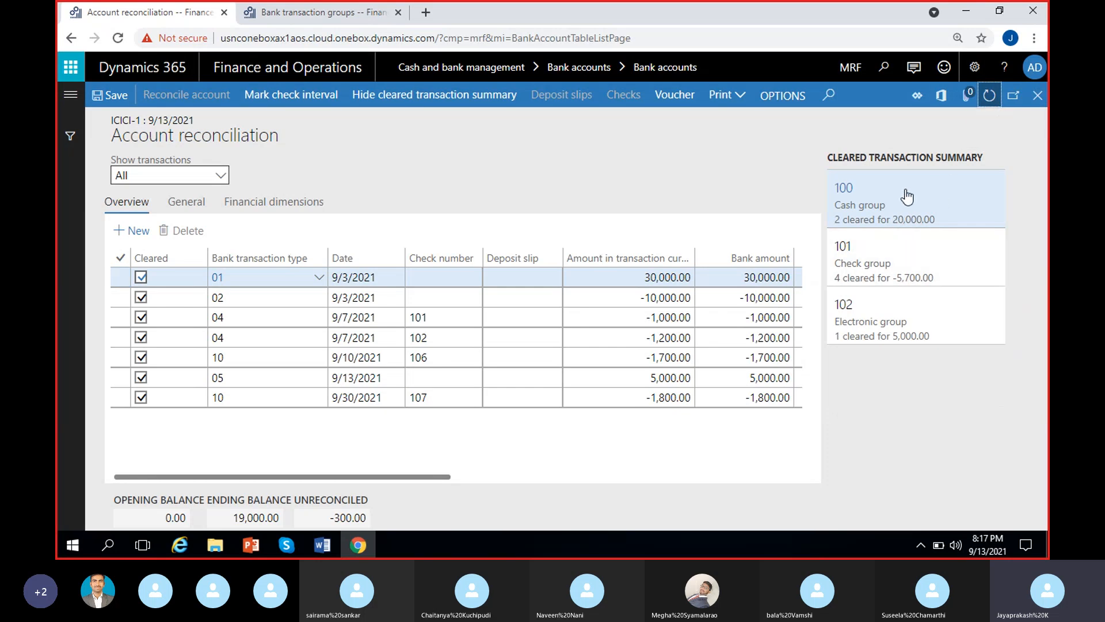
Hide the cleared transaction summary and look at the parameters for marking a check interval without applying them.
{"action": "left_click", "coordinate": [970, 201]}
{"action": "left_click", "coordinate": [484, 95]}
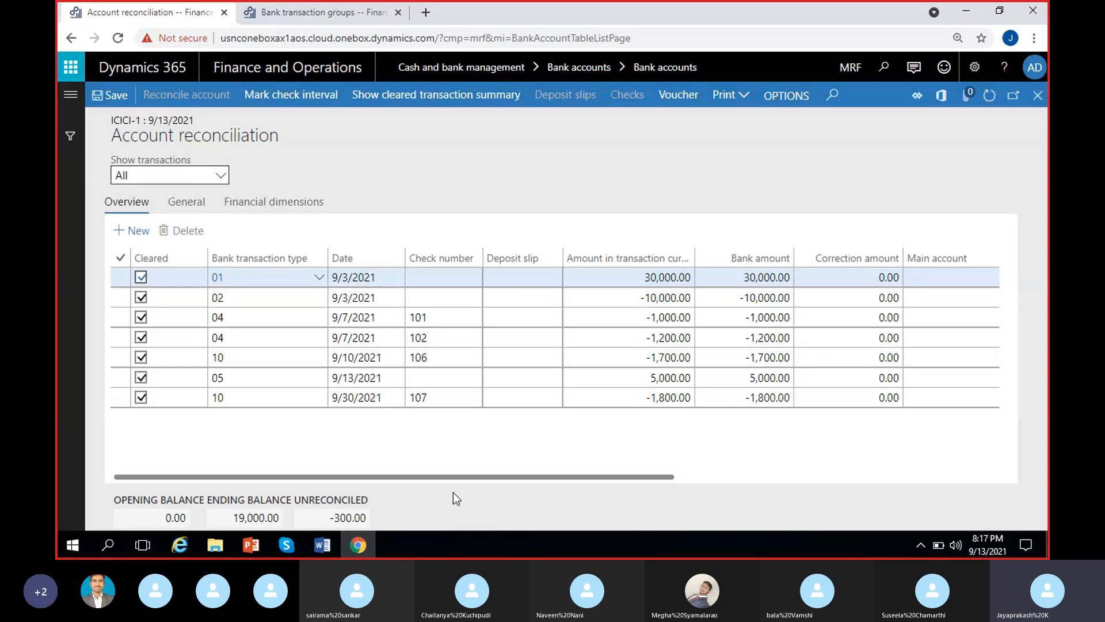
{"action": "left_click", "coordinate": [289, 98]}
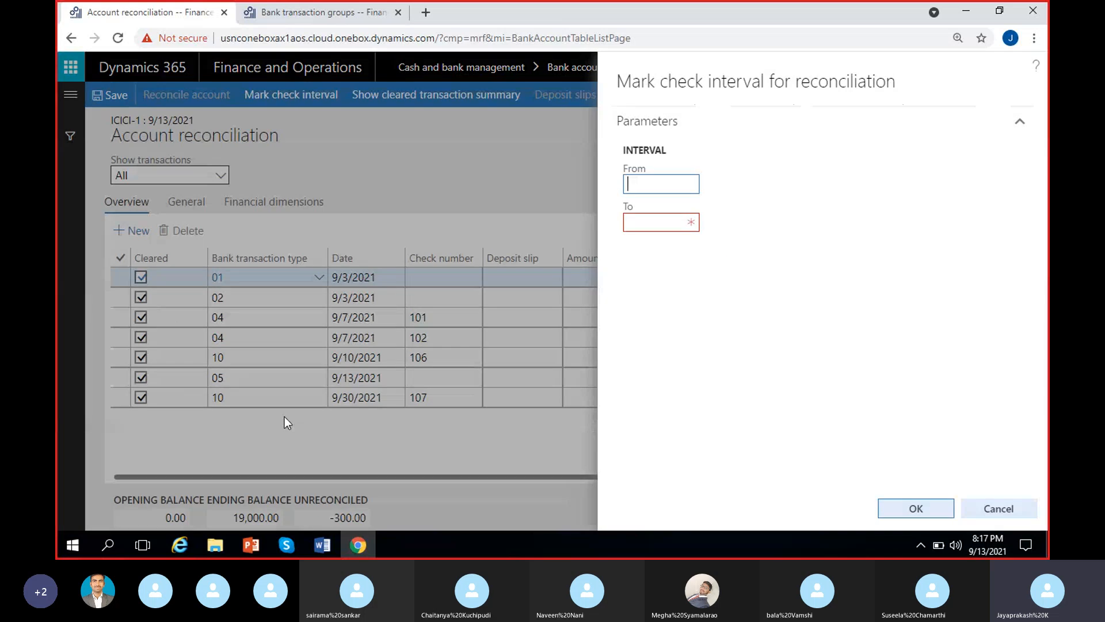
{"action": "left_click", "coordinate": [1002, 509]}
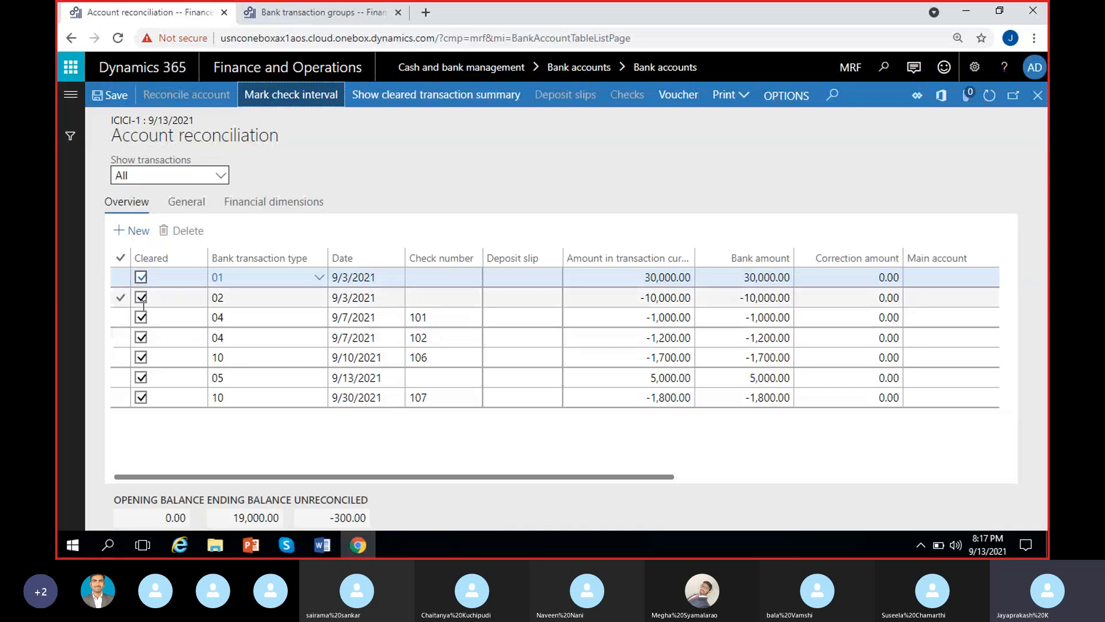
Remove the cleared marks from checks 101, 102, 106 and 107.
{"action": "left_click", "coordinate": [142, 316]}
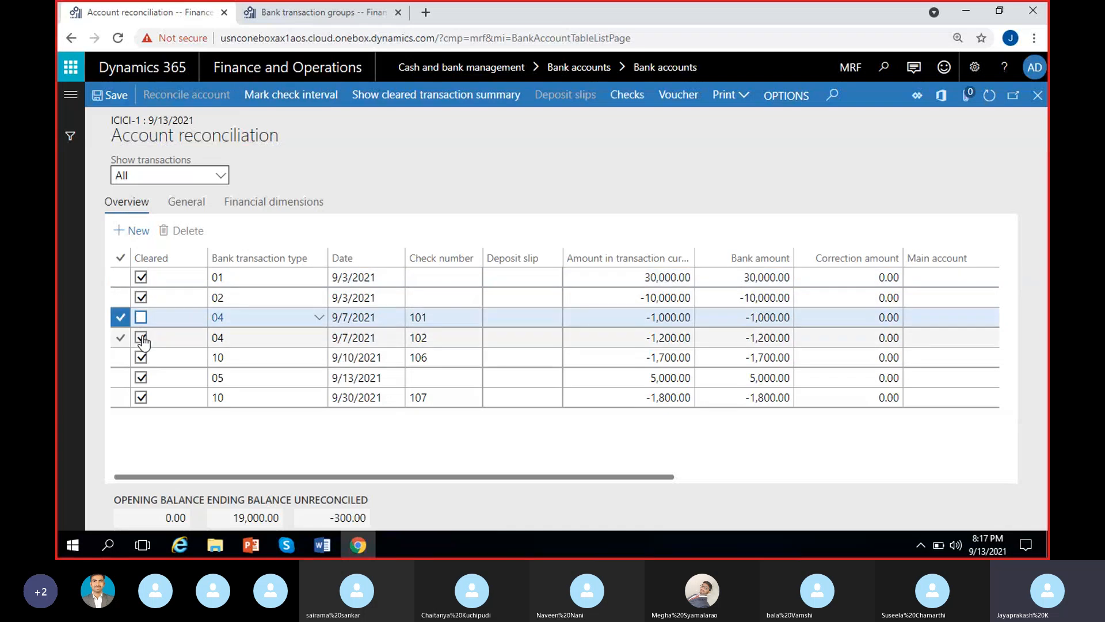
{"action": "left_click", "coordinate": [143, 338]}
{"action": "left_click", "coordinate": [141, 397]}
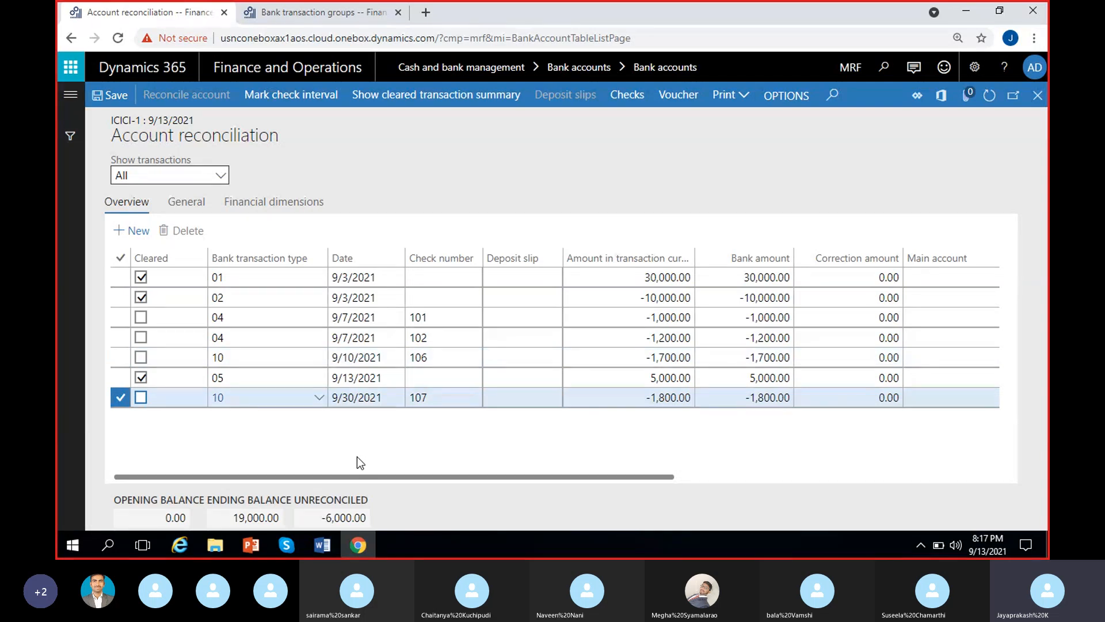
Mark the check interval from 101 through 107 as cleared in a single operation.
{"action": "left_click", "coordinate": [290, 95]}
{"action": "type", "text": "101"}
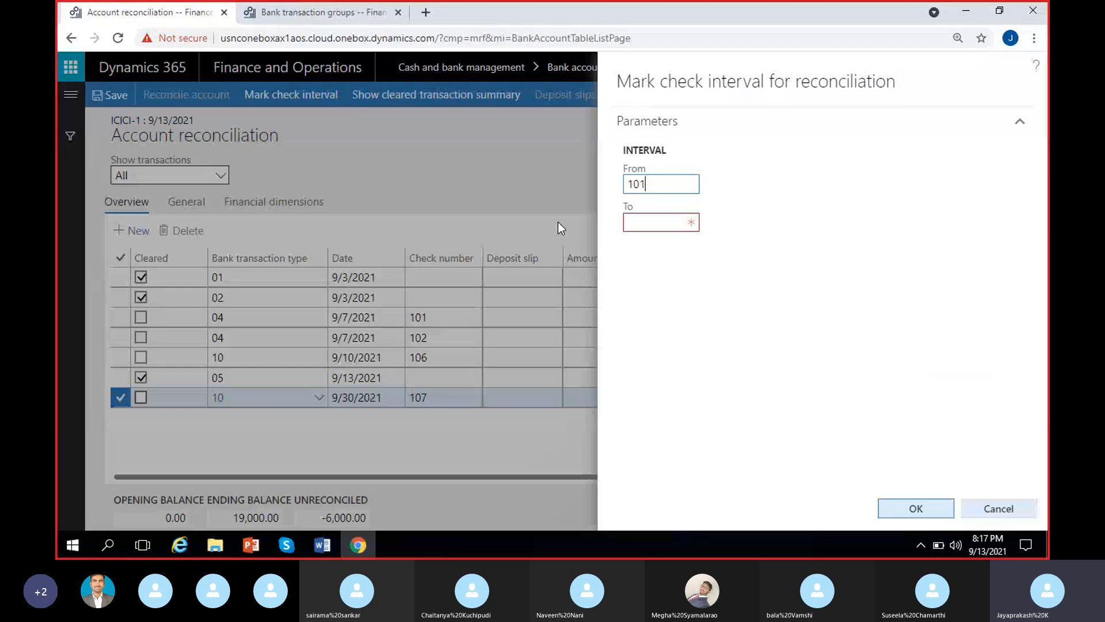
{"action": "left_click", "coordinate": [663, 222]}
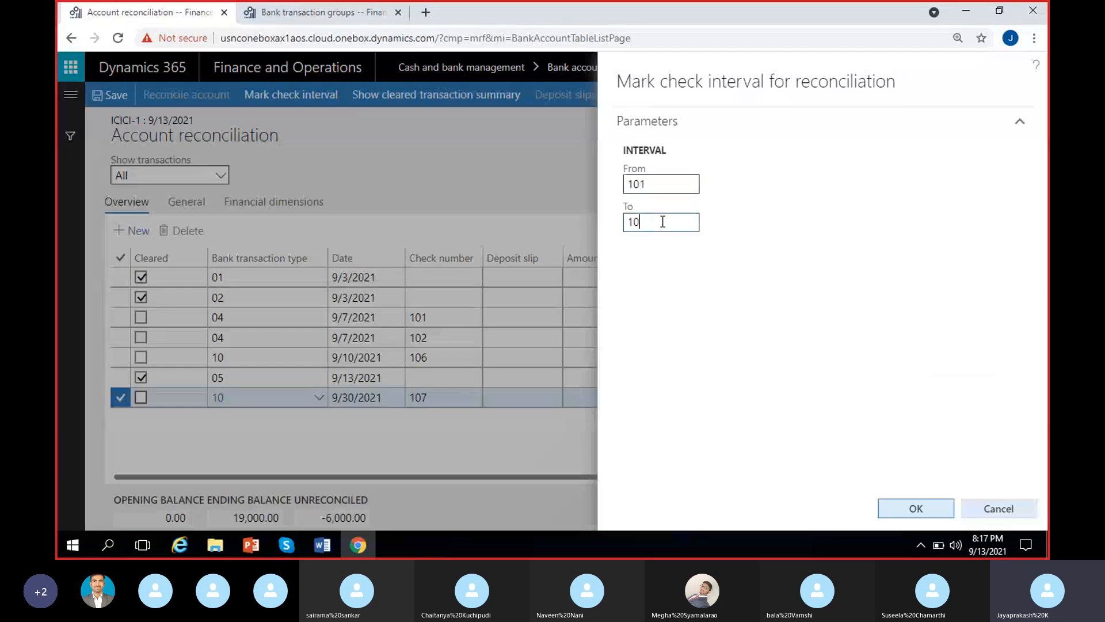
{"action": "left_click", "coordinate": [941, 508]}
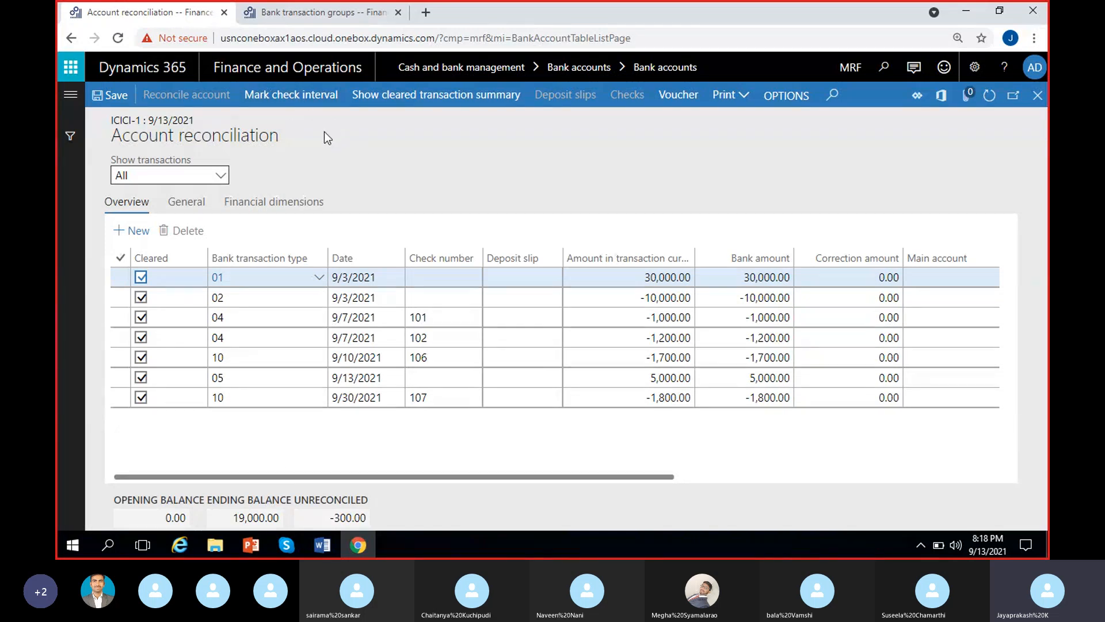
Open the check details for check 102 of 9/7/2021 and examine its status and recipient.
{"action": "left_click", "coordinate": [437, 336]}
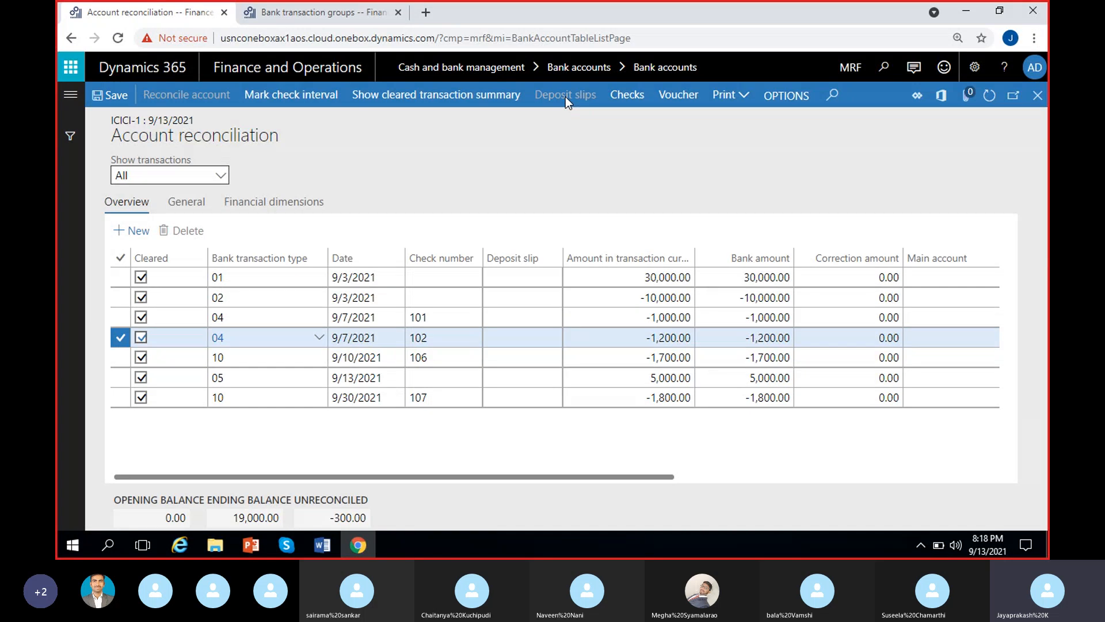
{"action": "left_click", "coordinate": [440, 340]}
{"action": "left_click", "coordinate": [442, 296]}
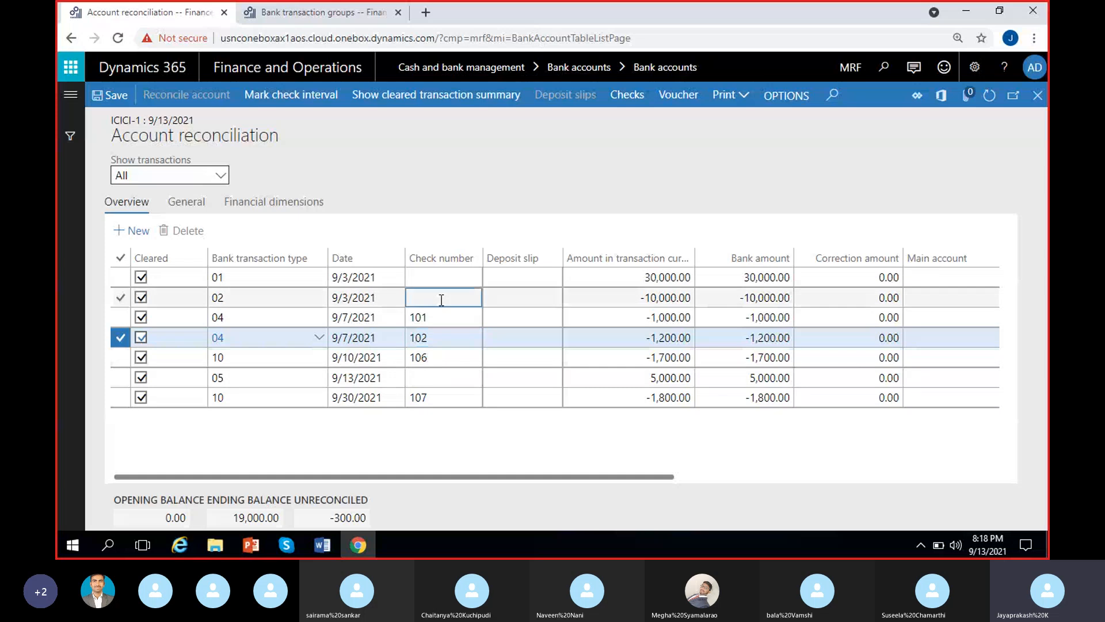
{"action": "left_click", "coordinate": [607, 96]}
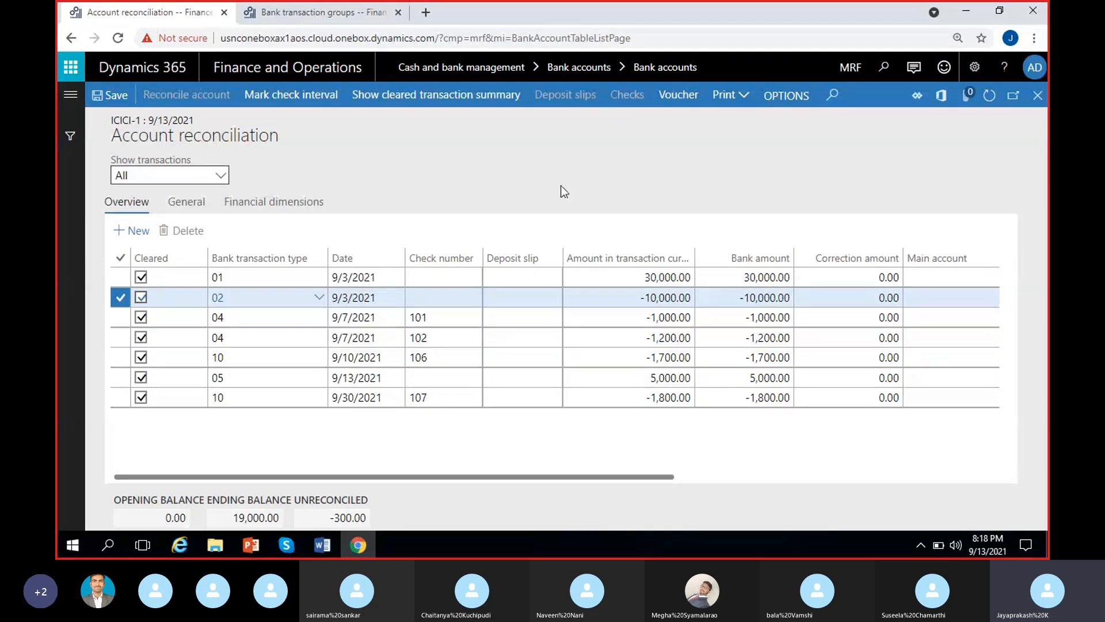
{"action": "left_click", "coordinate": [439, 338]}
{"action": "left_click", "coordinate": [629, 95]}
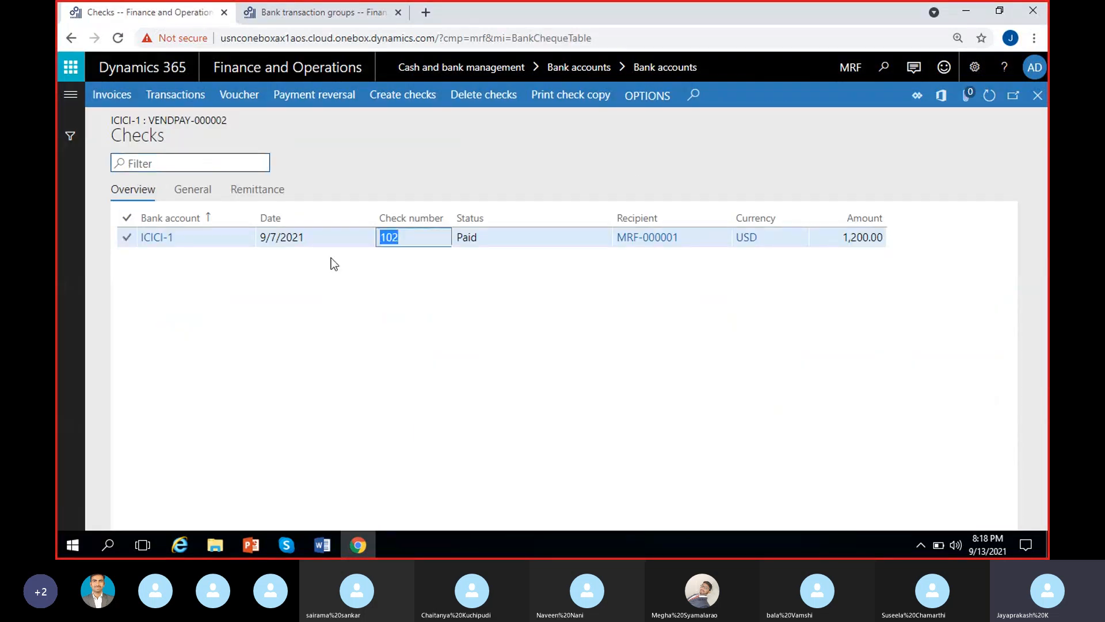
{"action": "left_click", "coordinate": [481, 238]}
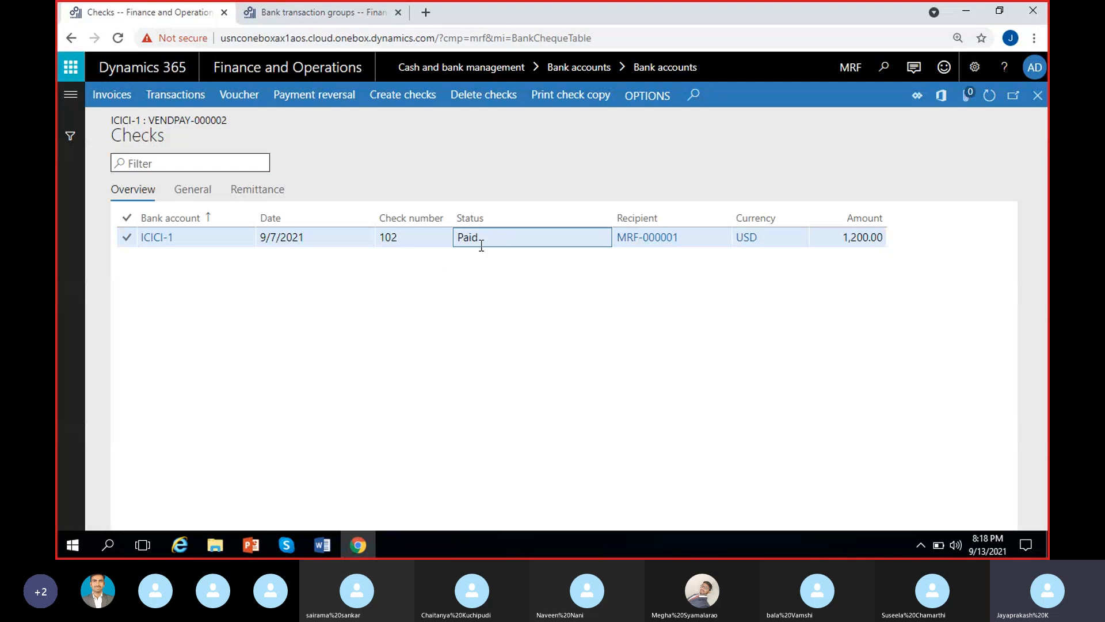
{"action": "left_click", "coordinate": [702, 246]}
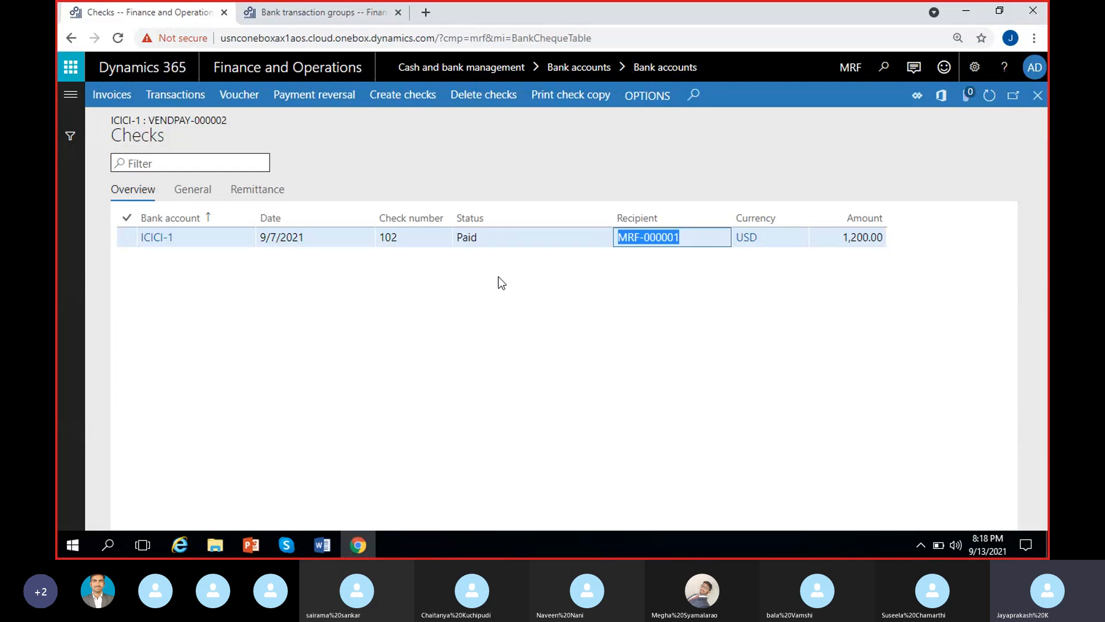
Examine the amount in check 102's details and close the check details.
{"action": "left_click", "coordinate": [716, 330]}
{"action": "left_click", "coordinate": [844, 236]}
{"action": "left_click", "coordinate": [892, 284]}
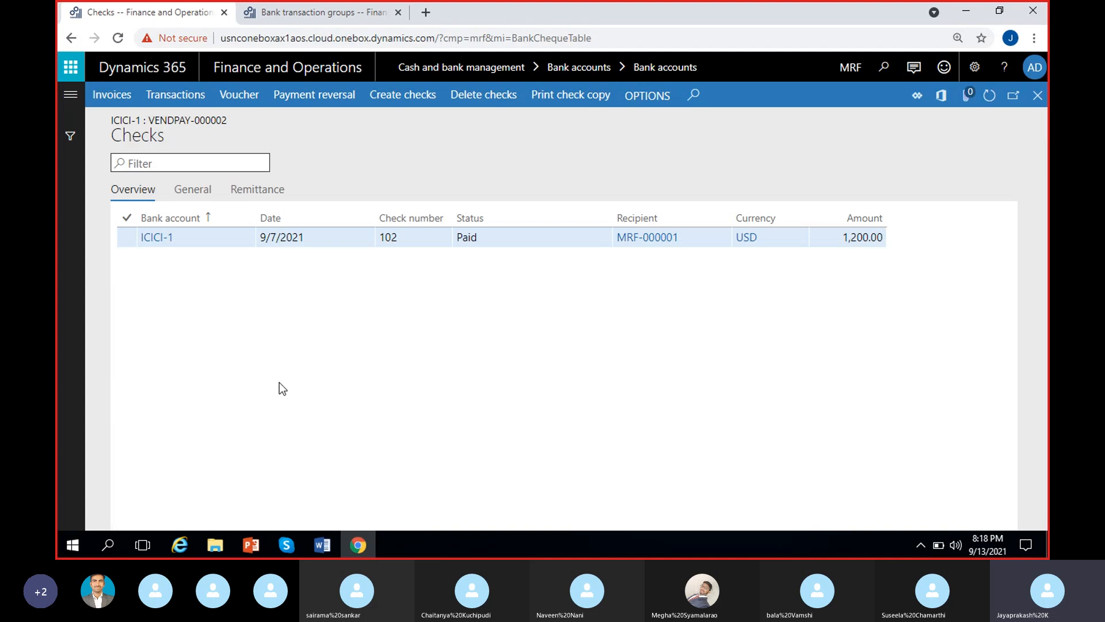
{"action": "left_click", "coordinate": [1038, 95]}
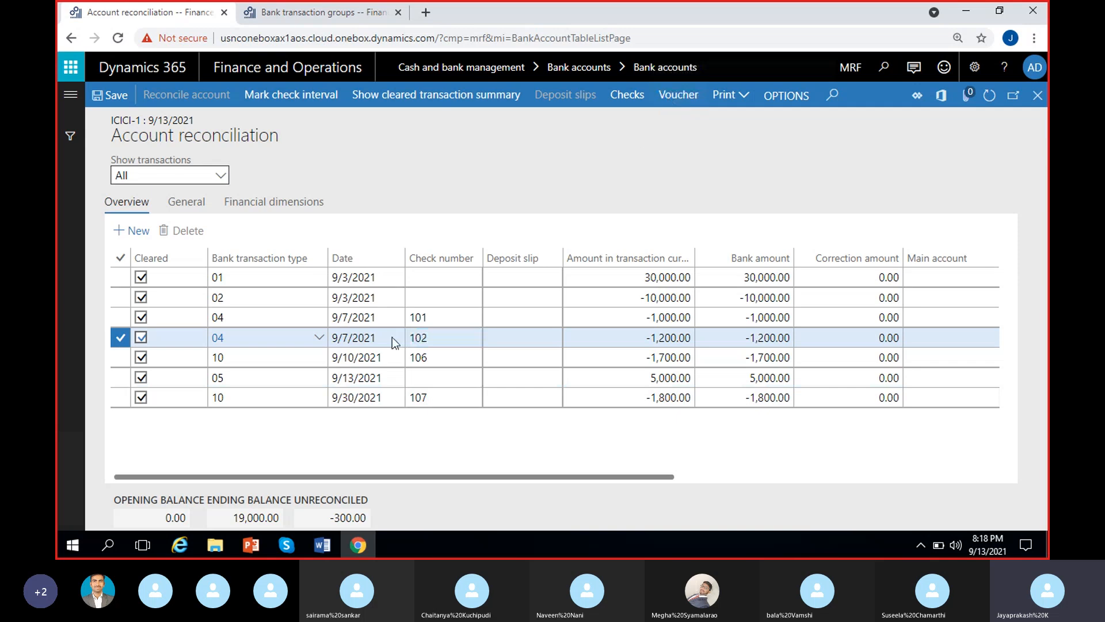
View the voucher transactions behind check 102, examine the ledger accounts and amounts, and return to the reconciliation.
{"action": "left_click", "coordinate": [677, 95]}
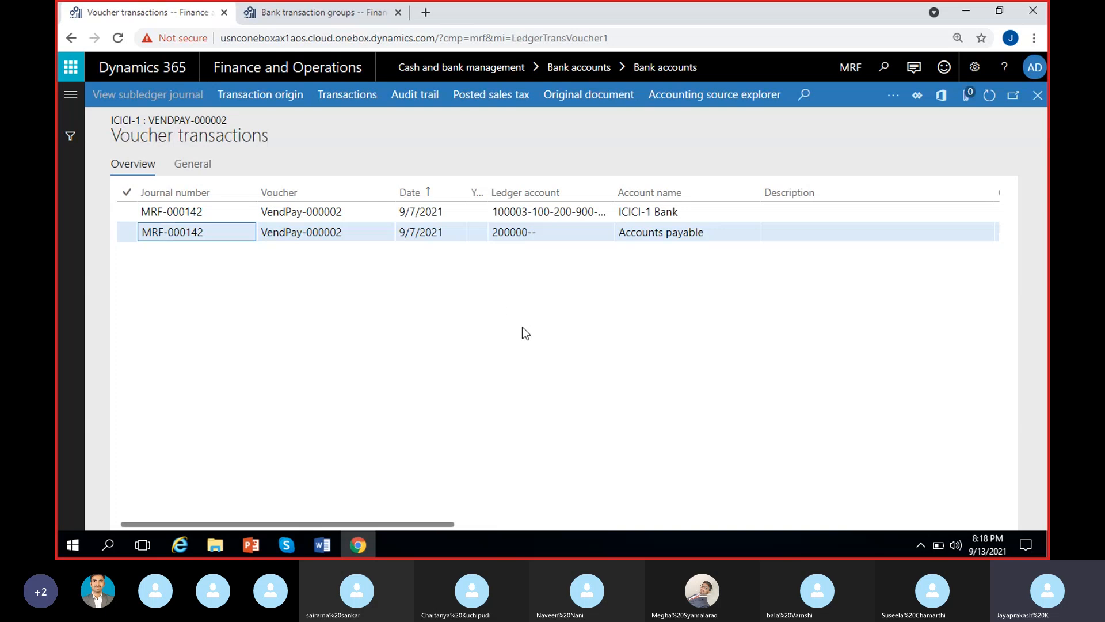
{"action": "scroll", "coordinate": [523, 328], "scroll_direction": "right", "scroll_amount": 2}
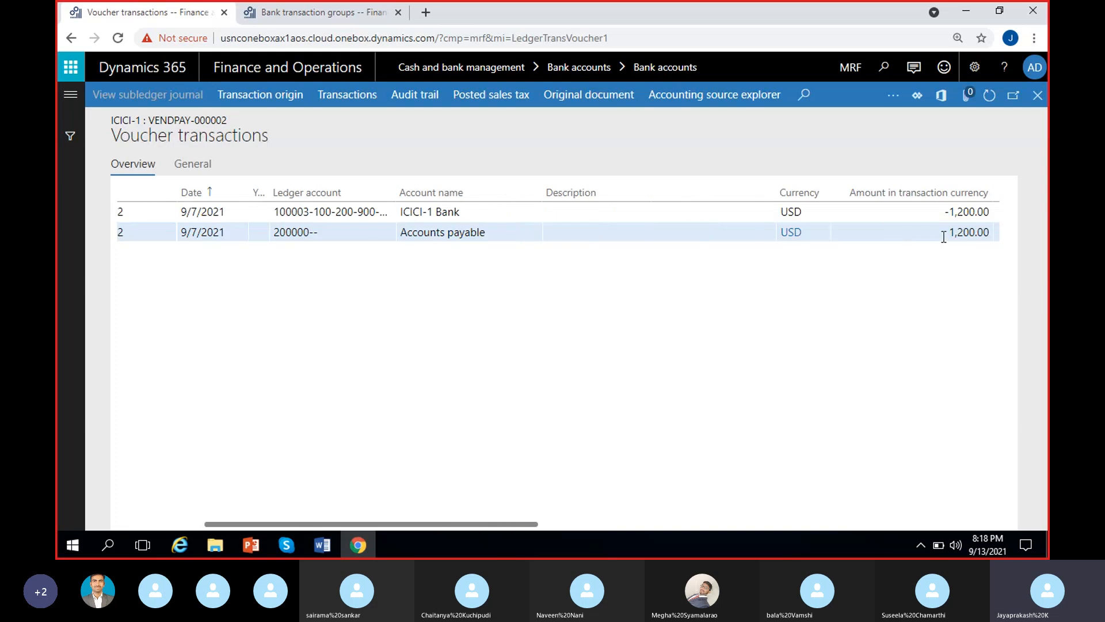
{"action": "scroll", "coordinate": [586, 371], "scroll_direction": "right", "scroll_amount": 6}
{"action": "scroll", "coordinate": [587, 376], "scroll_direction": "left", "scroll_amount": 8}
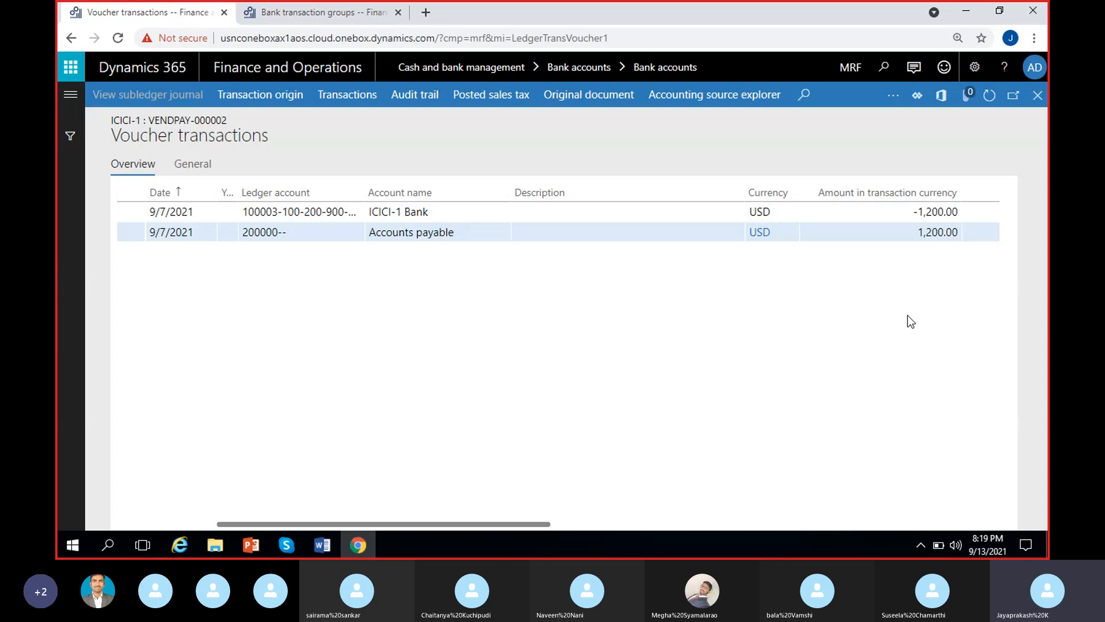
{"action": "left_click", "coordinate": [1037, 95]}
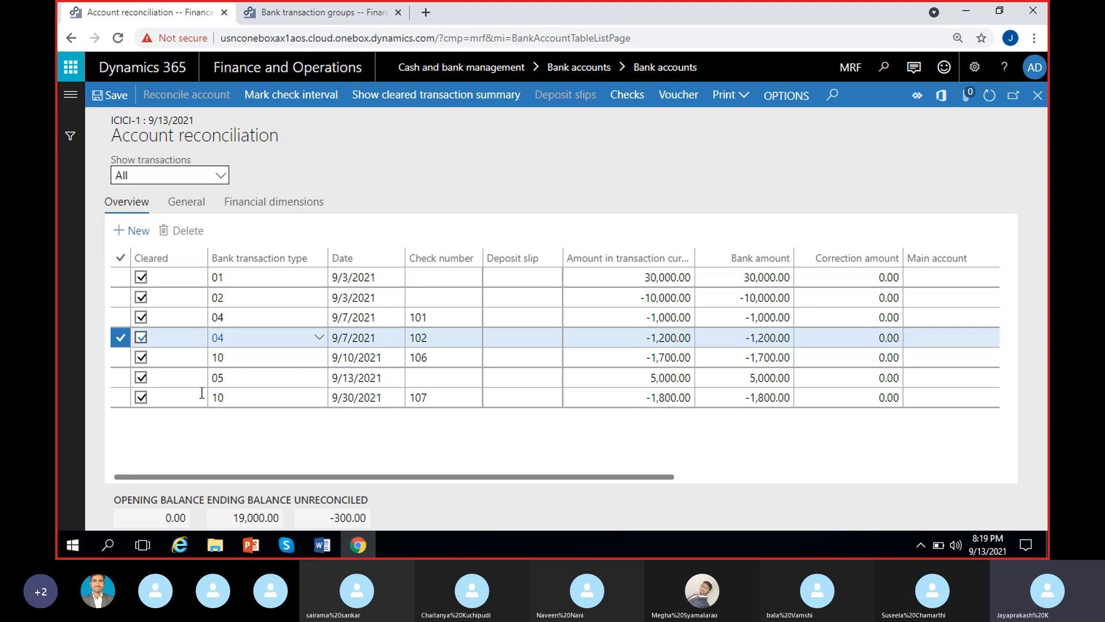
{"action": "left_click", "coordinate": [141, 337]}
{"action": "left_click", "coordinate": [610, 398]}
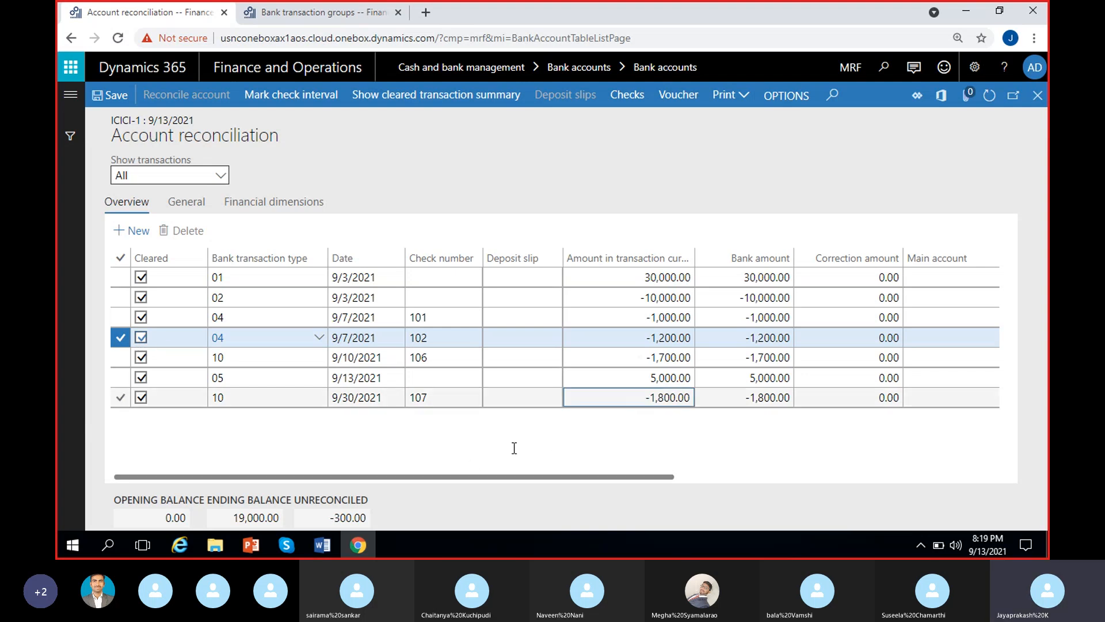
{"action": "left_click", "coordinate": [330, 520]}
{"action": "left_click", "coordinate": [461, 457]}
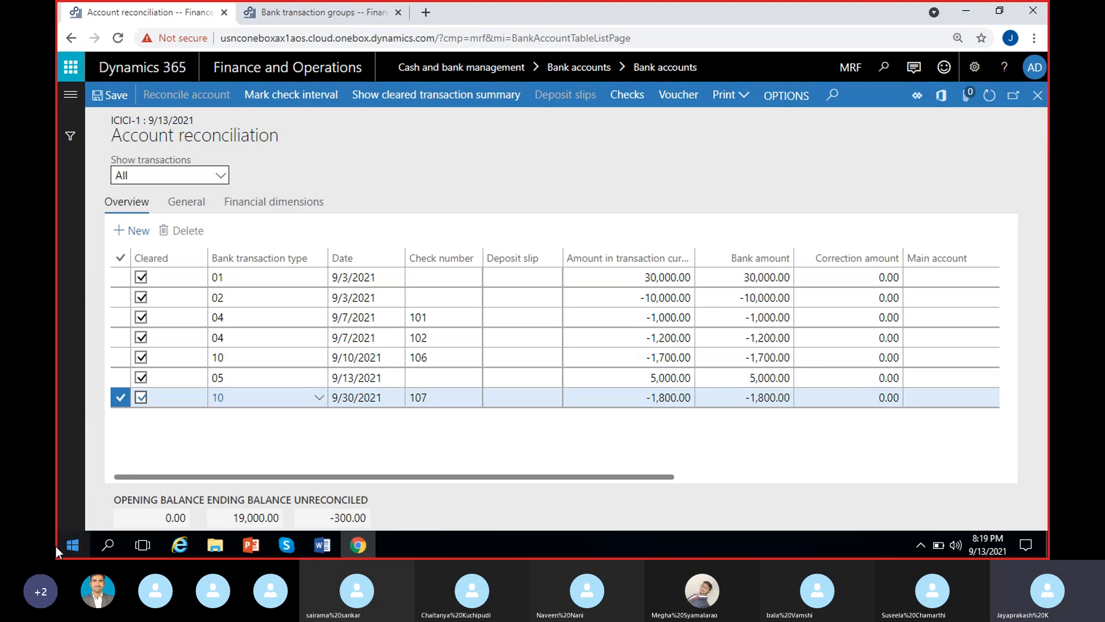
Switch to the MS Dynamics 8 PM Word document and add the line "Interest received - +150" below the ICICI original bank balance.
{"action": "left_click", "coordinate": [323, 544]}
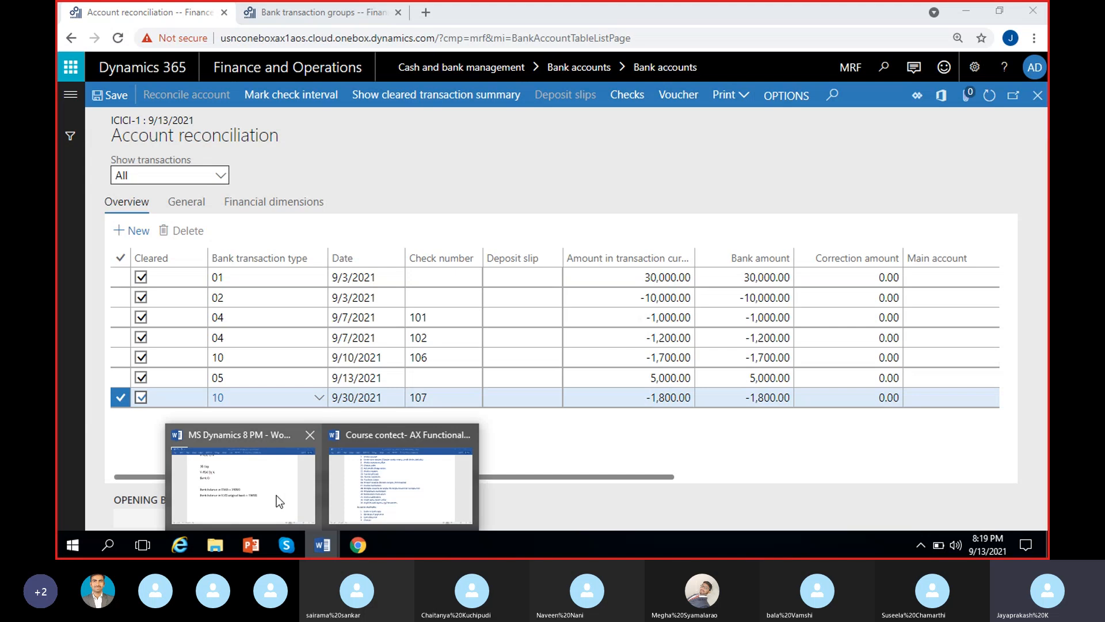
{"action": "left_click", "coordinate": [276, 495]}
{"action": "left_click", "coordinate": [661, 339]}
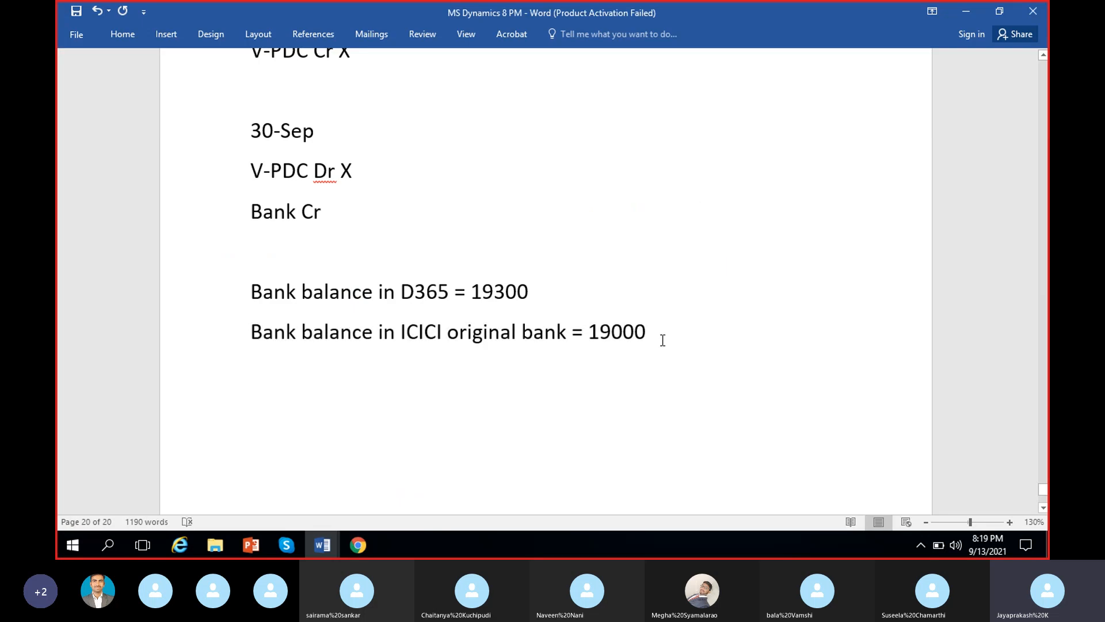
{"action": "key", "text": "Return"}
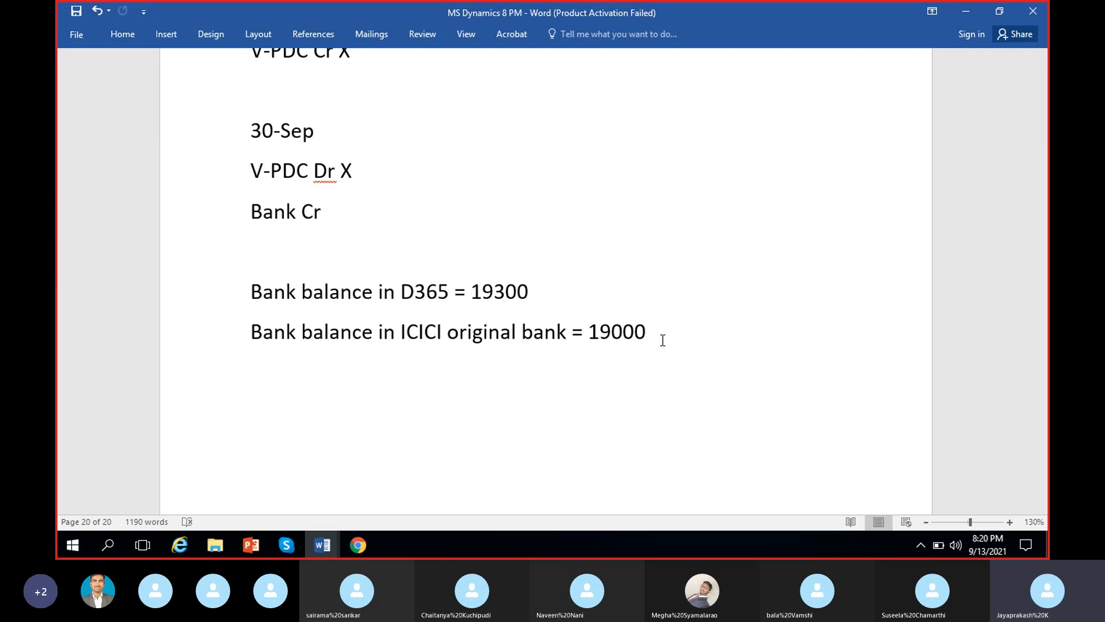
{"action": "key", "text": "Return"}
{"action": "type", "text": "Interest recei"}
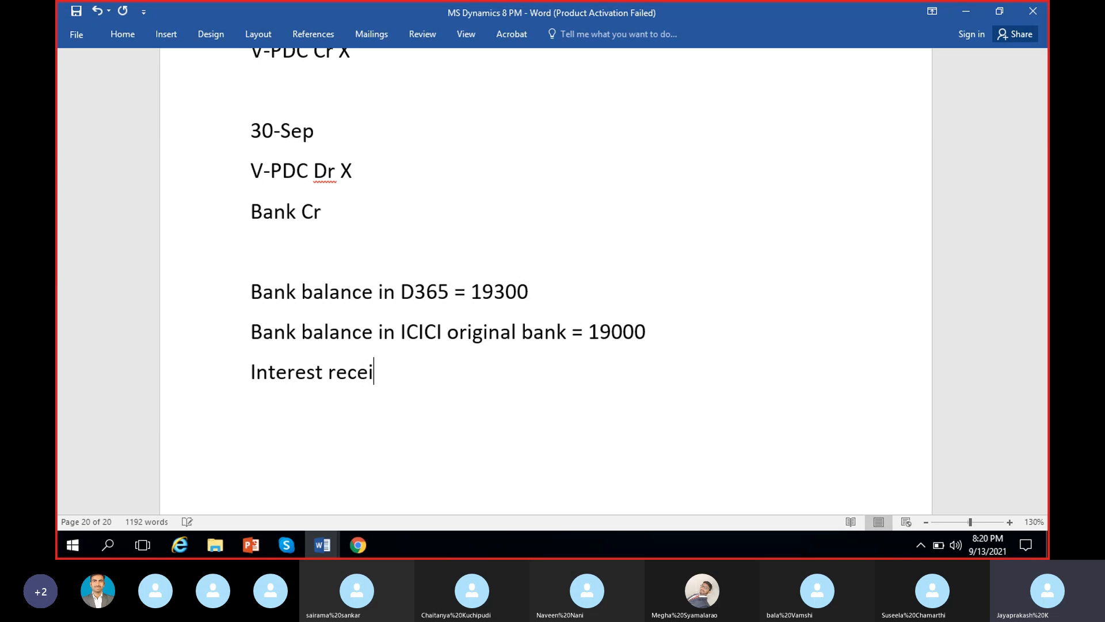
{"action": "type", "text": "ved - 150"}
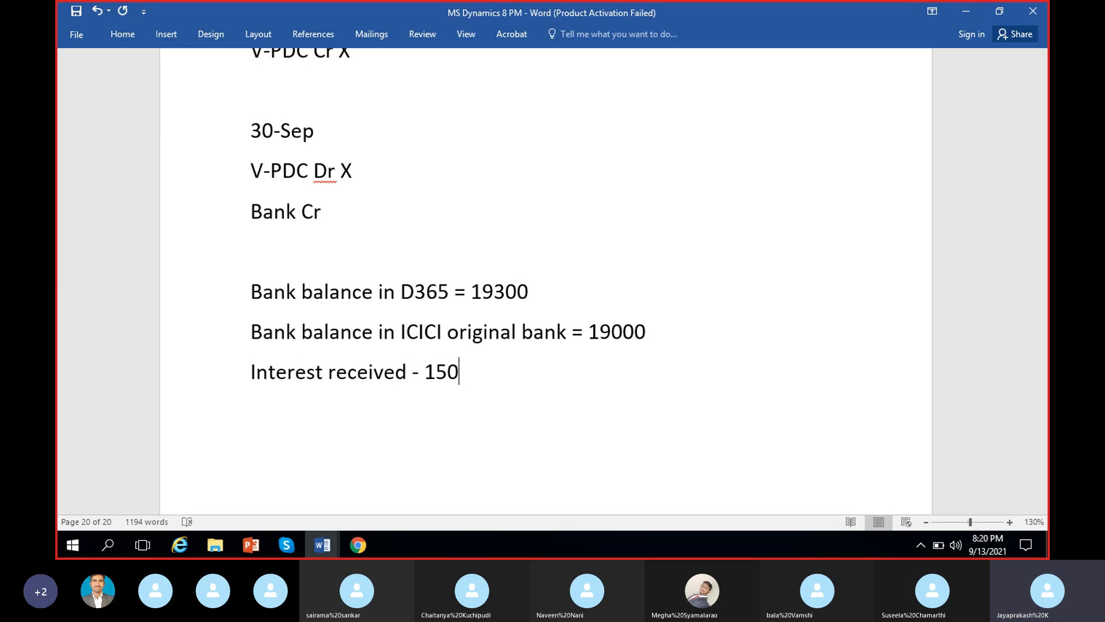
{"action": "left_click", "coordinate": [426, 371]}
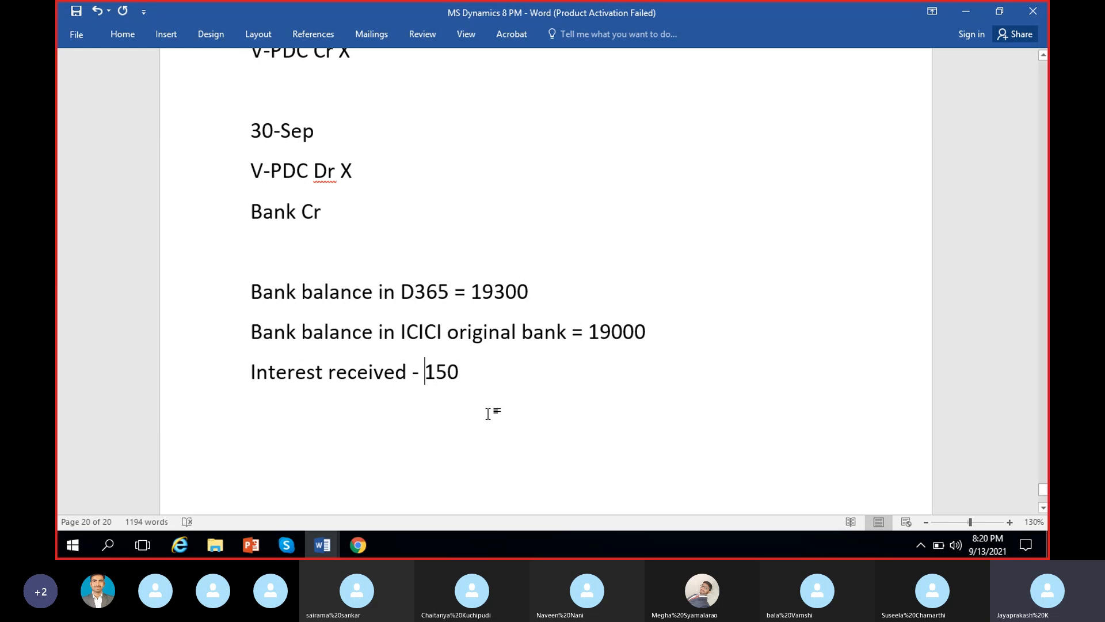
{"action": "type", "text": "="}
{"action": "key", "text": "BackSpace"}
{"action": "type", "text": "+"}
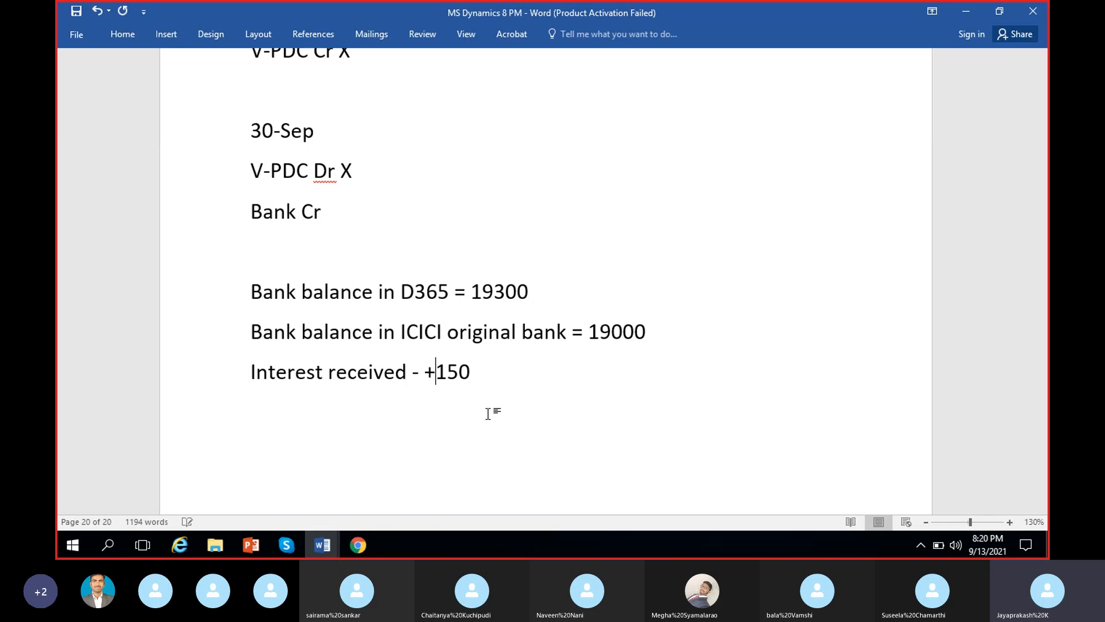
Start a new line reading "Bank fees =" below the interest received line.
{"action": "left_click", "coordinate": [485, 372]}
{"action": "key", "text": "Return"}
{"action": "scroll", "coordinate": [486, 373], "scroll_direction": "down", "scroll_amount": 1}
{"action": "scroll", "coordinate": [484, 373], "scroll_direction": "down", "scroll_amount": 1}
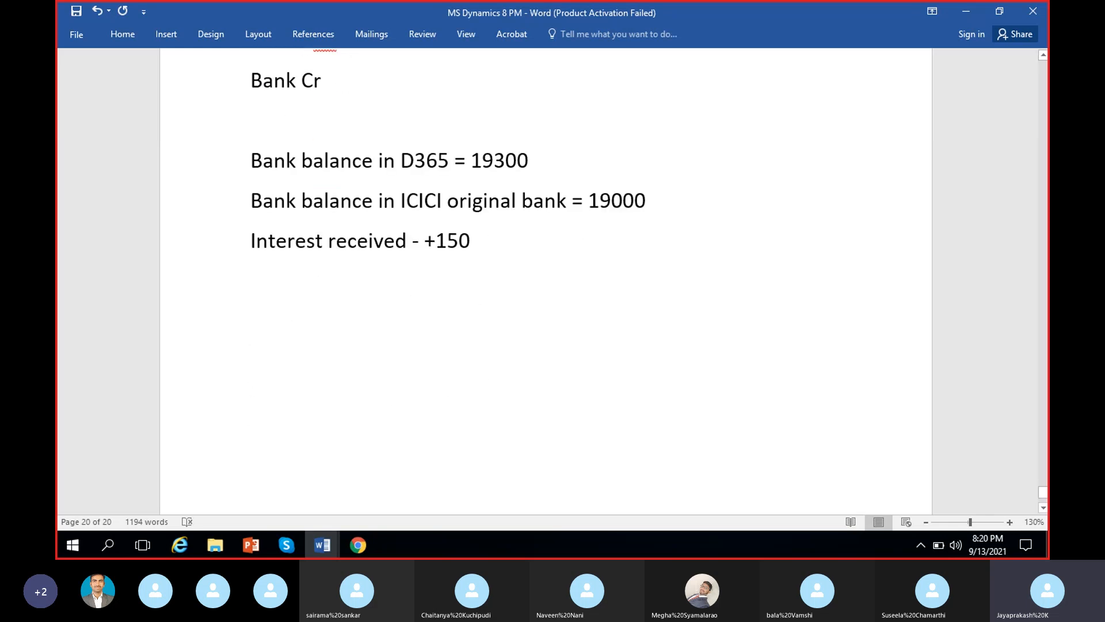
{"action": "type", "text": "Ban"}
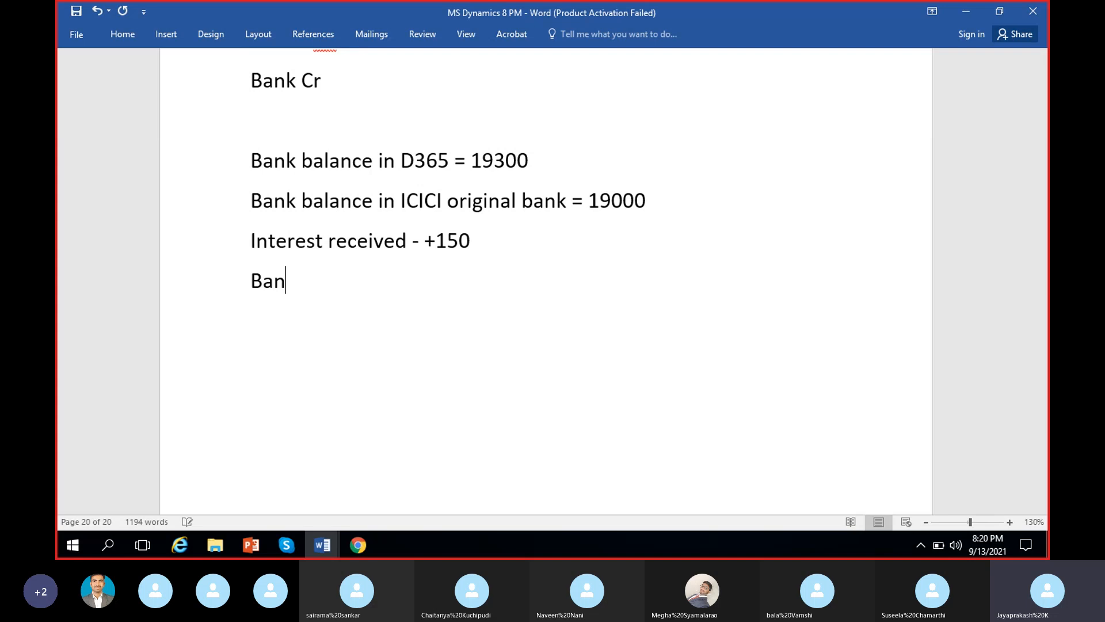
{"action": "type", "text": "k fees +"}
{"action": "key", "text": "BackSpace"}
{"action": "type", "text": "="}
Replace the dash after "Interest received" with an equals sign.
{"action": "left_click", "coordinate": [420, 241]}
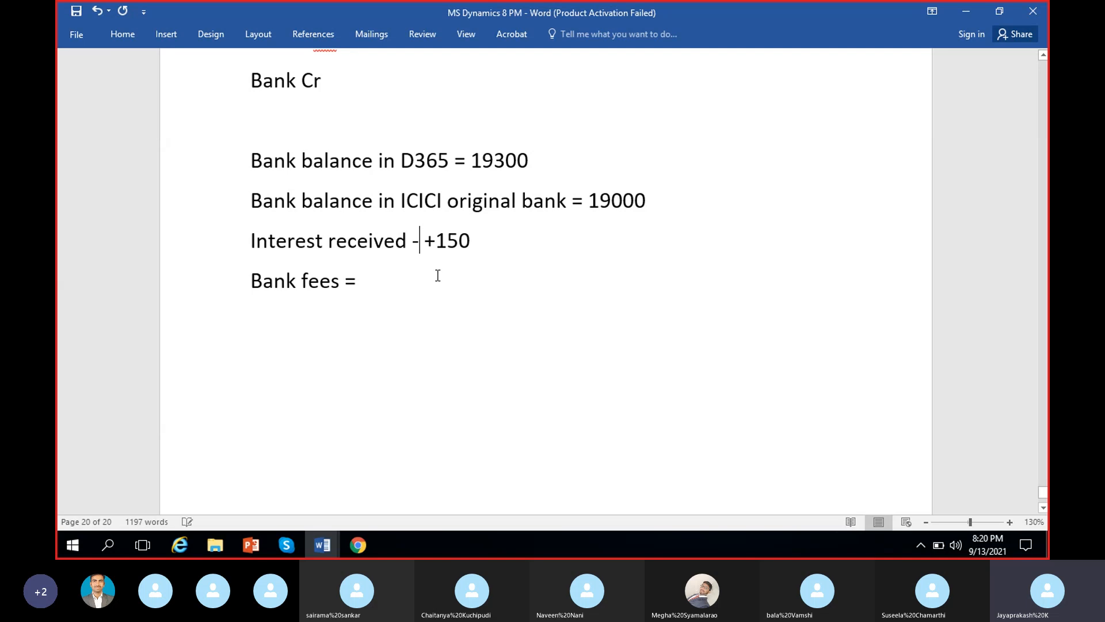
{"action": "key", "text": "BackSpace"}
{"action": "type", "text": "="}
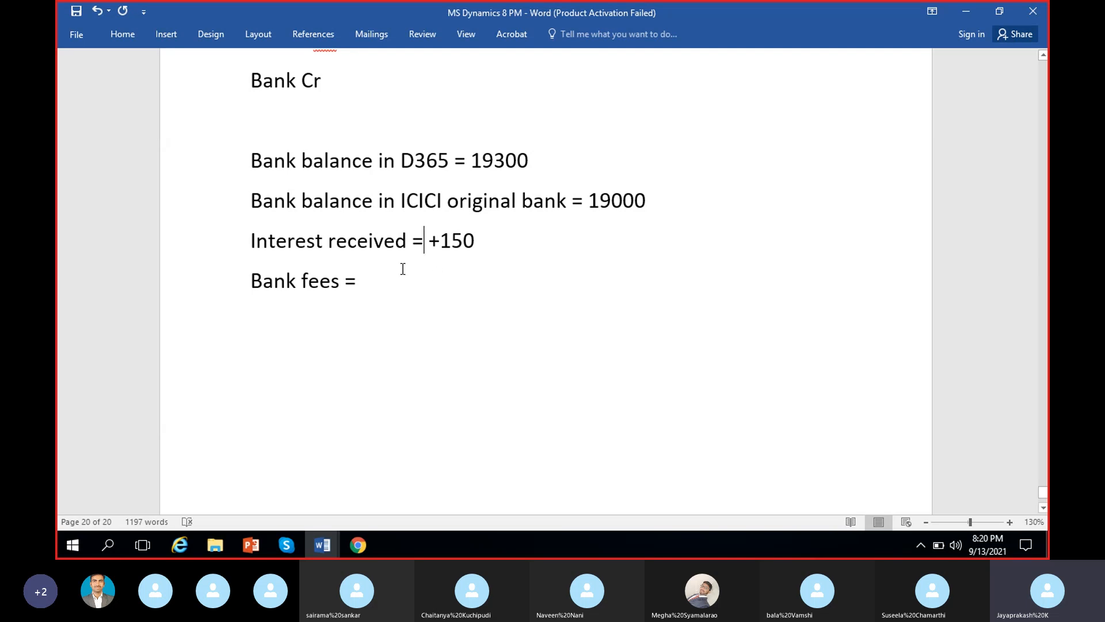
Enter -250 as the bank fees value and add a new line below it.
{"action": "left_click", "coordinate": [388, 282]}
{"action": "type", "text": "250"}
{"action": "key", "text": "Return"}
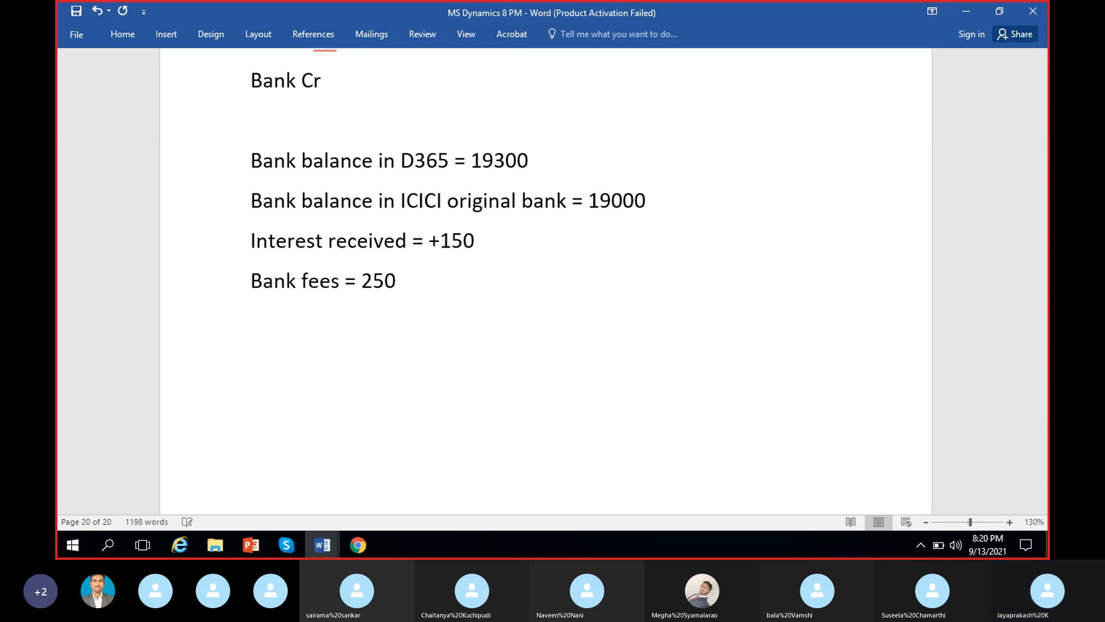
{"action": "left_click", "coordinate": [366, 280]}
{"action": "type", "text": "-"}
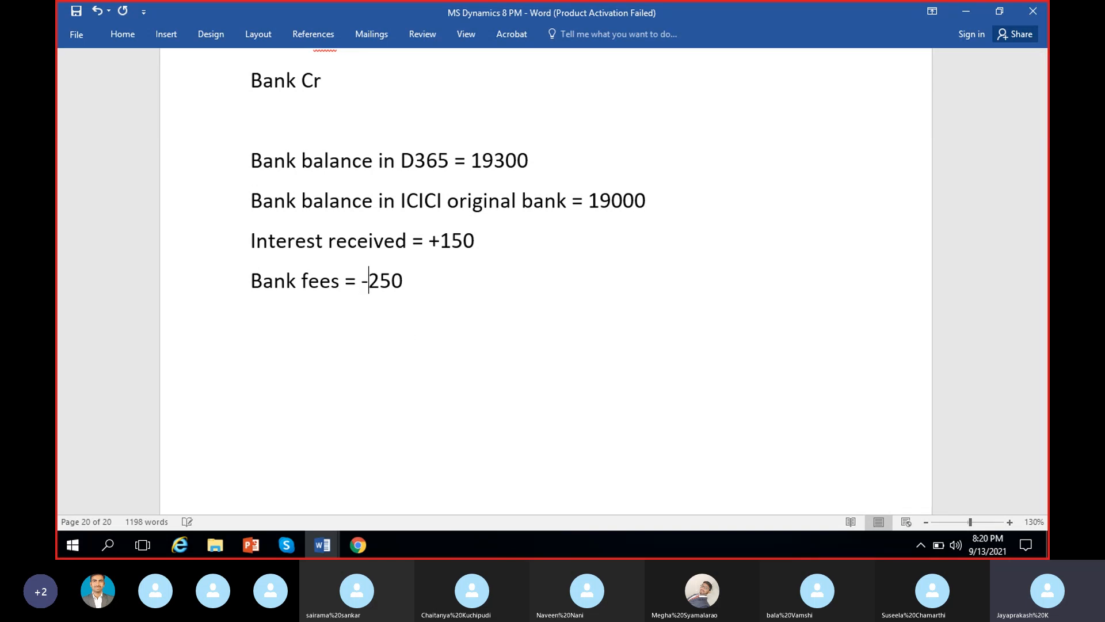
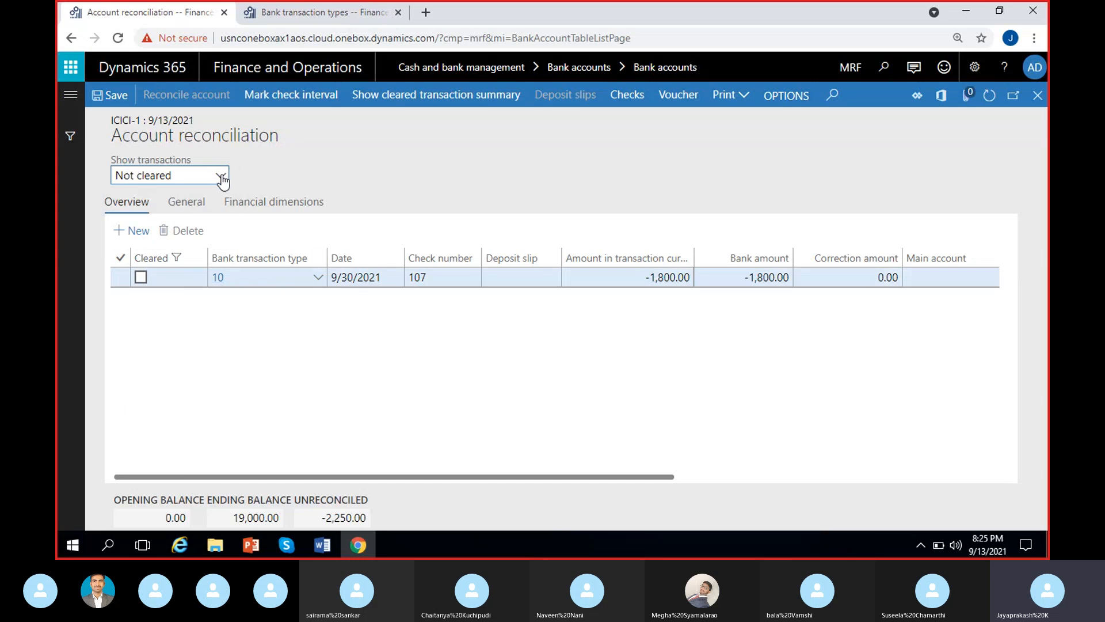
Show all transactions in the account reconciliation and mark check 107 of 9/30/2021 as cleared.
{"action": "left_click", "coordinate": [222, 181]}
{"action": "left_click", "coordinate": [124, 192]}
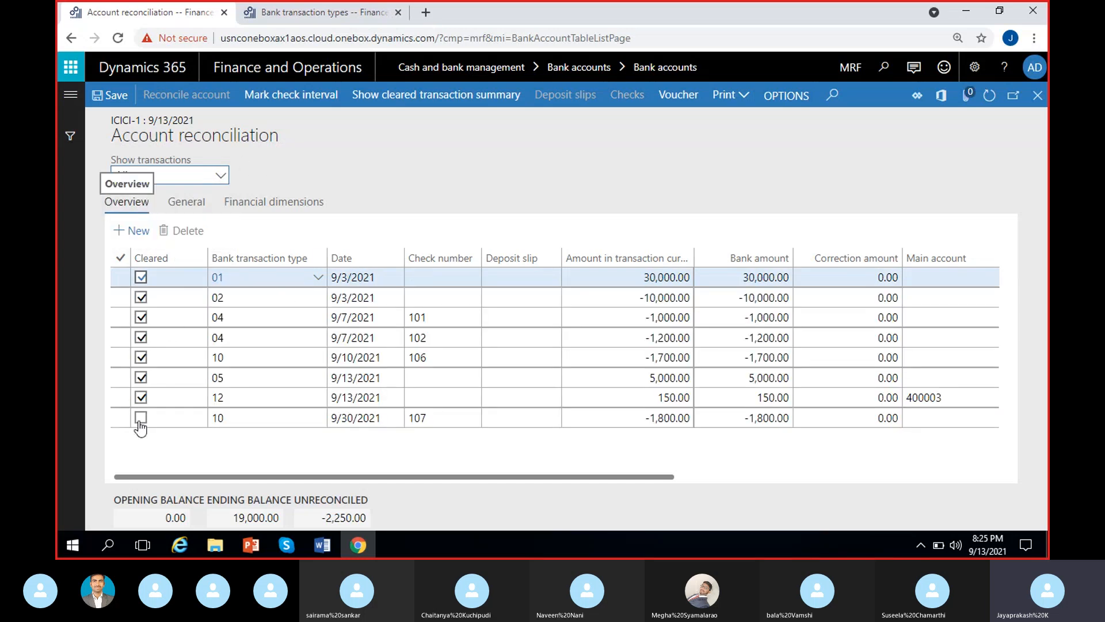
{"action": "left_click", "coordinate": [140, 417]}
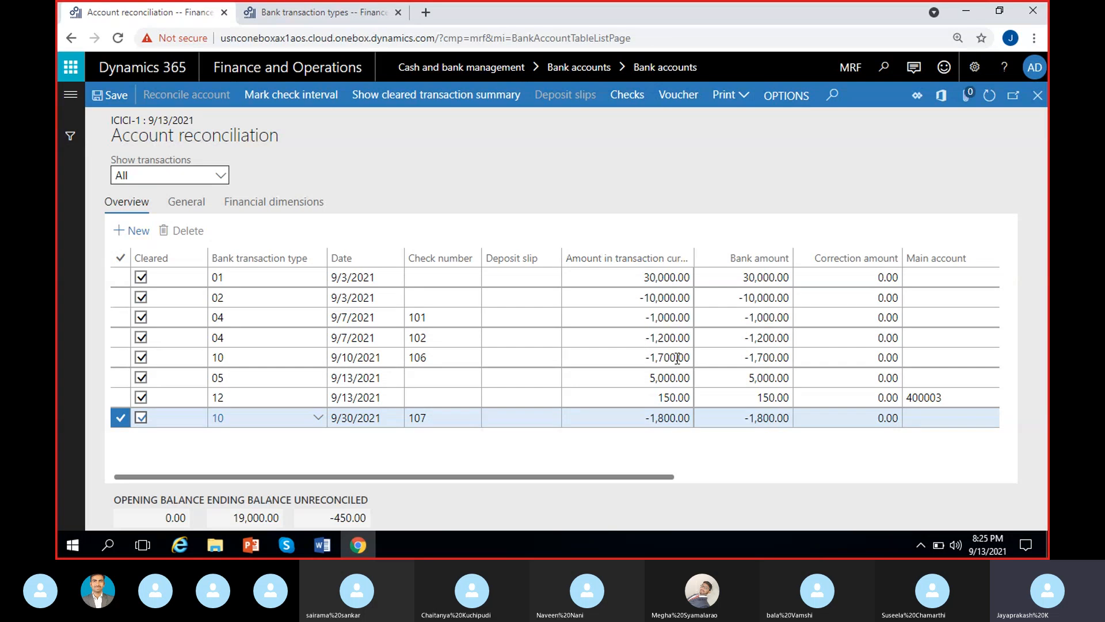
Widen the Amount in transaction currency column to show its full heading, and examine the main account of the 150.00 transaction.
{"action": "left_click_drag", "start_coordinate": [645, 476], "coordinate": [725, 481]}
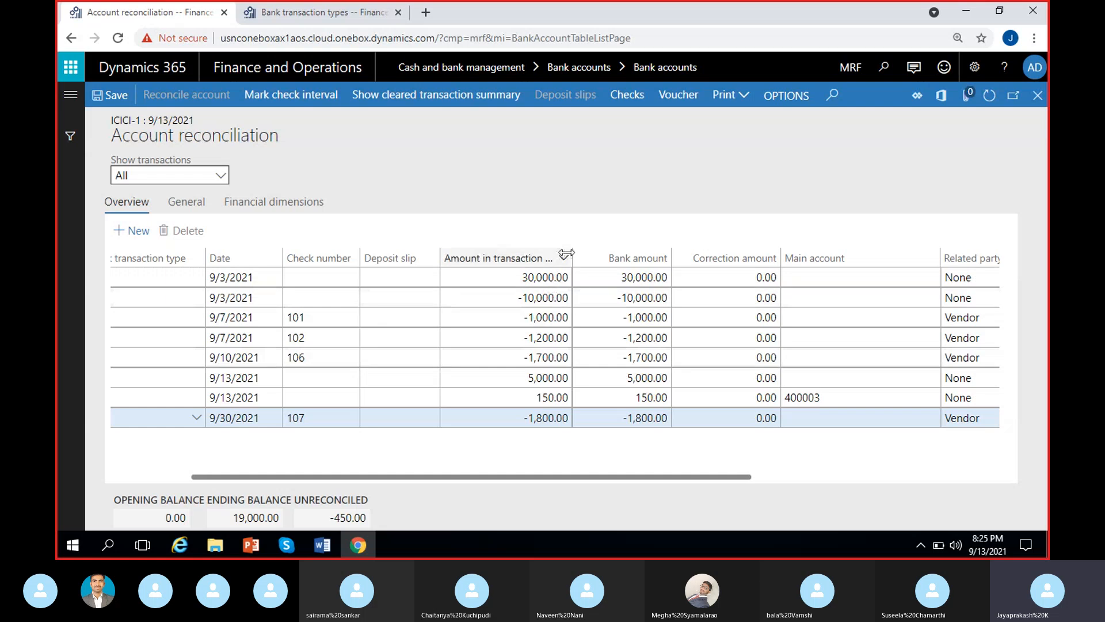
{"action": "left_click_drag", "start_coordinate": [571, 256], "coordinate": [594, 259]}
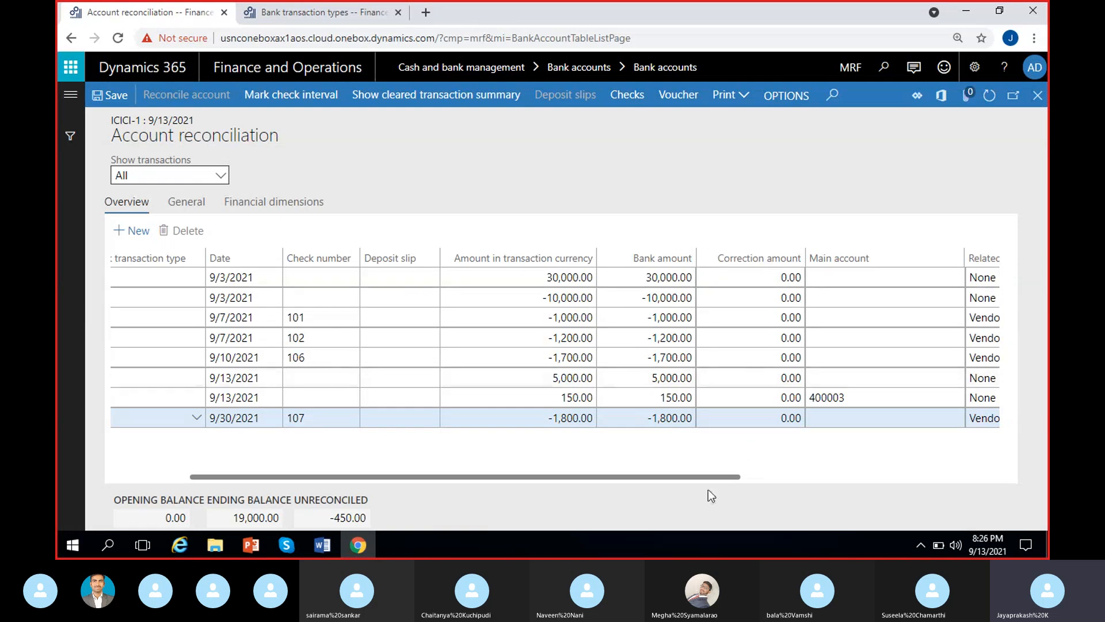
{"action": "left_click_drag", "start_coordinate": [716, 477], "coordinate": [751, 478]}
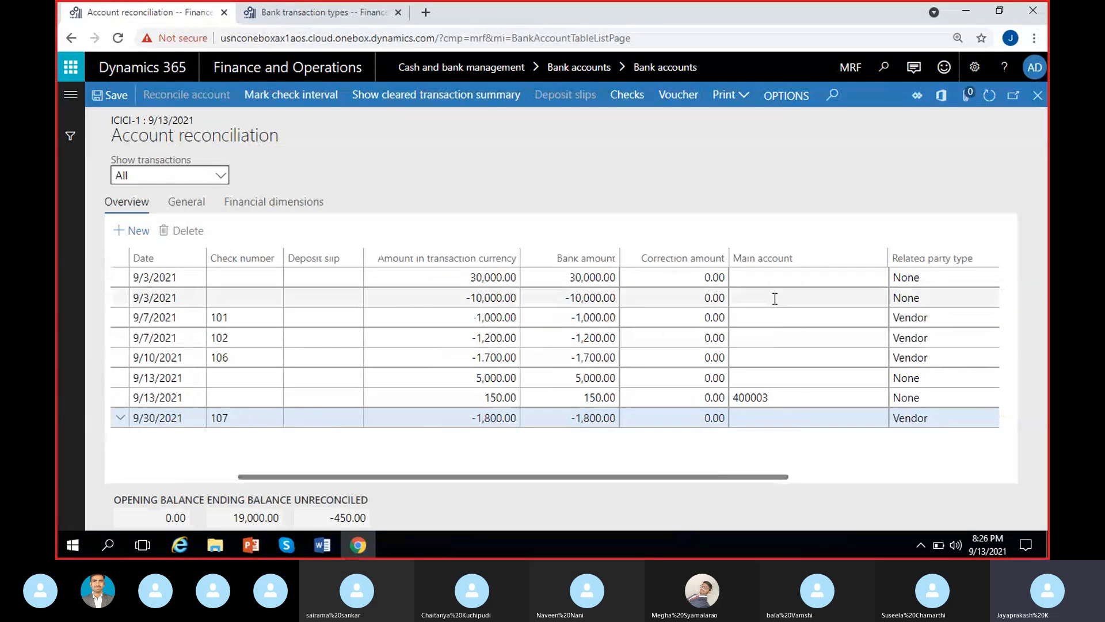
{"action": "left_click", "coordinate": [778, 397]}
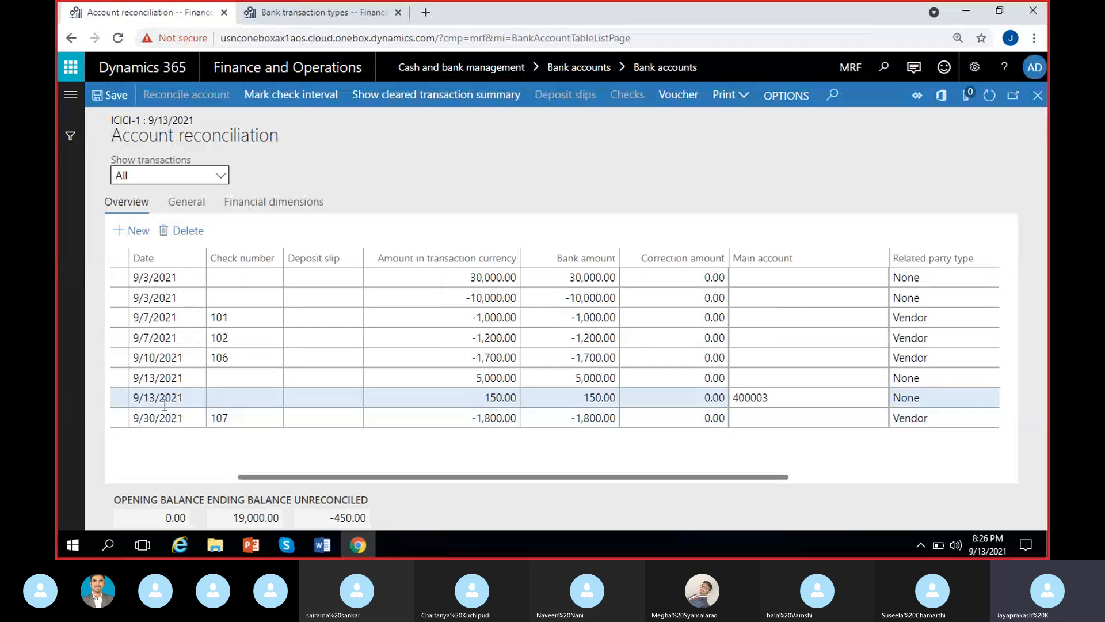
Examine the related party types, account numbers and names of the transactions, and return to the first columns.
{"action": "left_click_drag", "start_coordinate": [729, 477], "coordinate": [802, 477]}
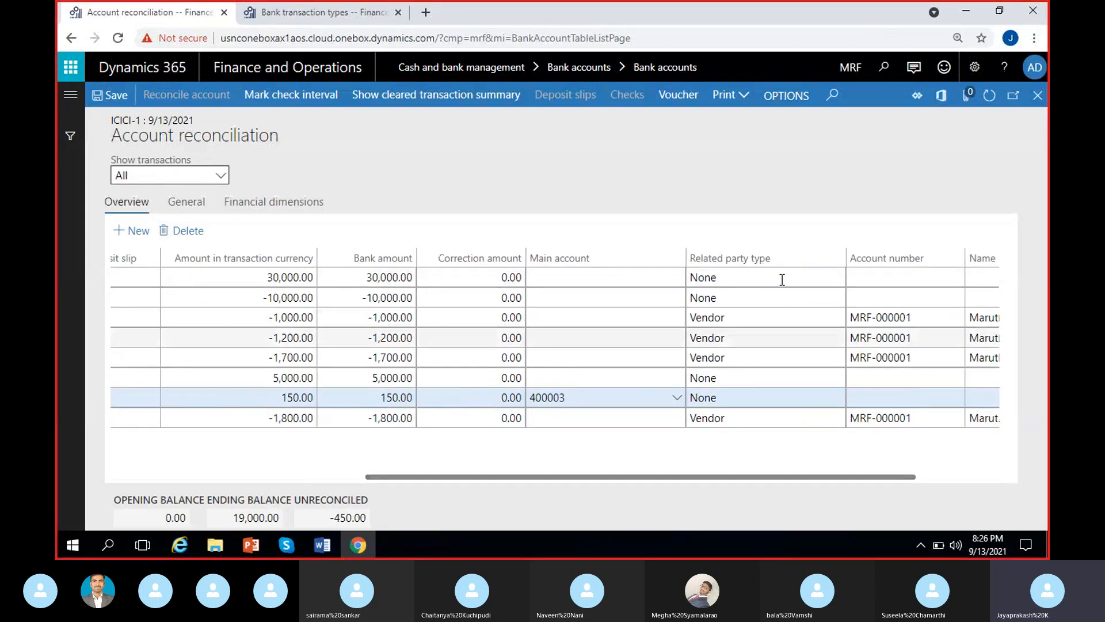
{"action": "left_click_drag", "start_coordinate": [730, 477], "coordinate": [768, 478]}
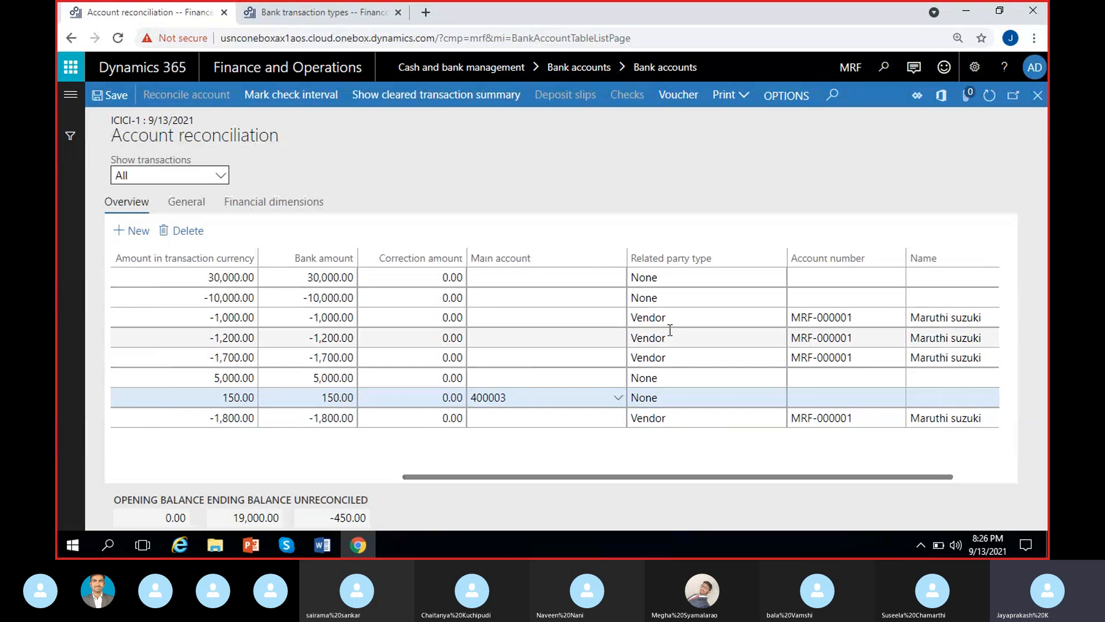
{"action": "left_click", "coordinate": [685, 317]}
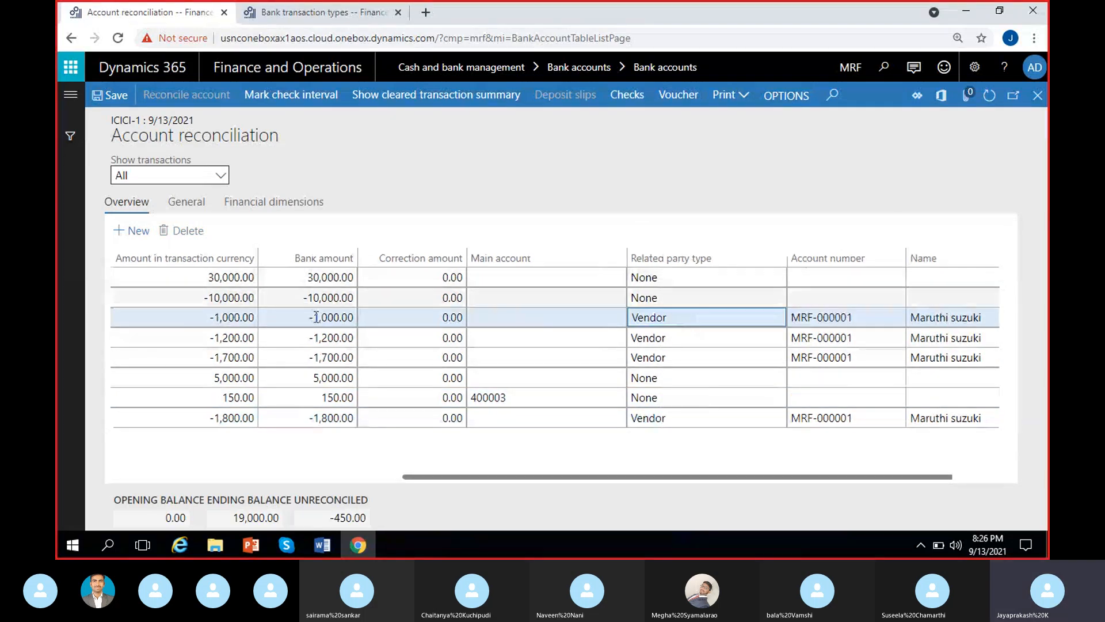
{"action": "left_click", "coordinate": [689, 277]}
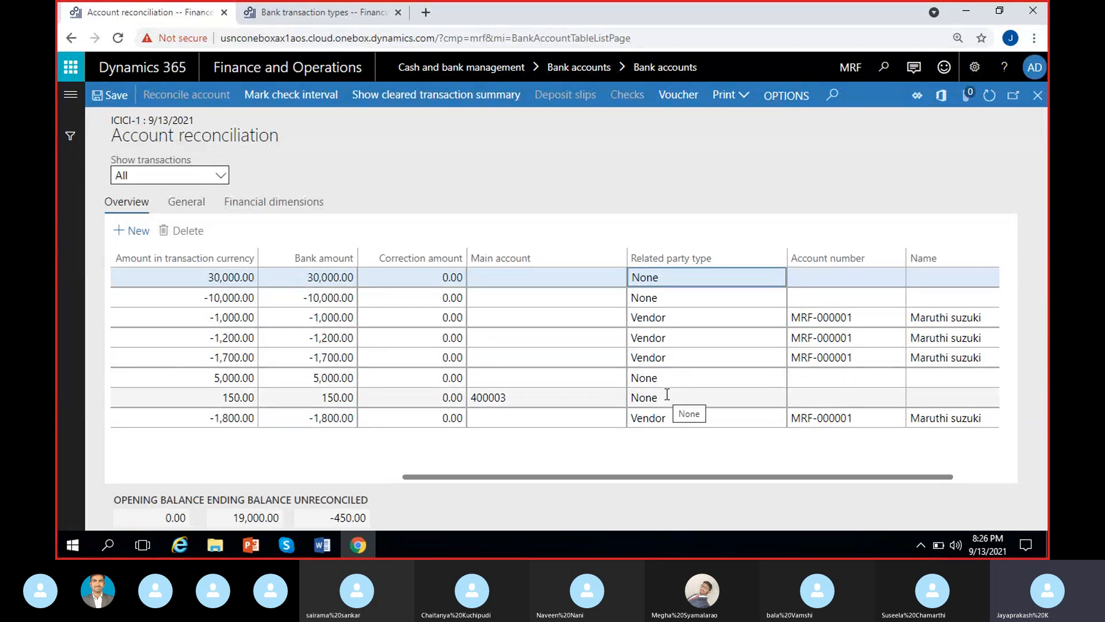
{"action": "left_click", "coordinate": [676, 378]}
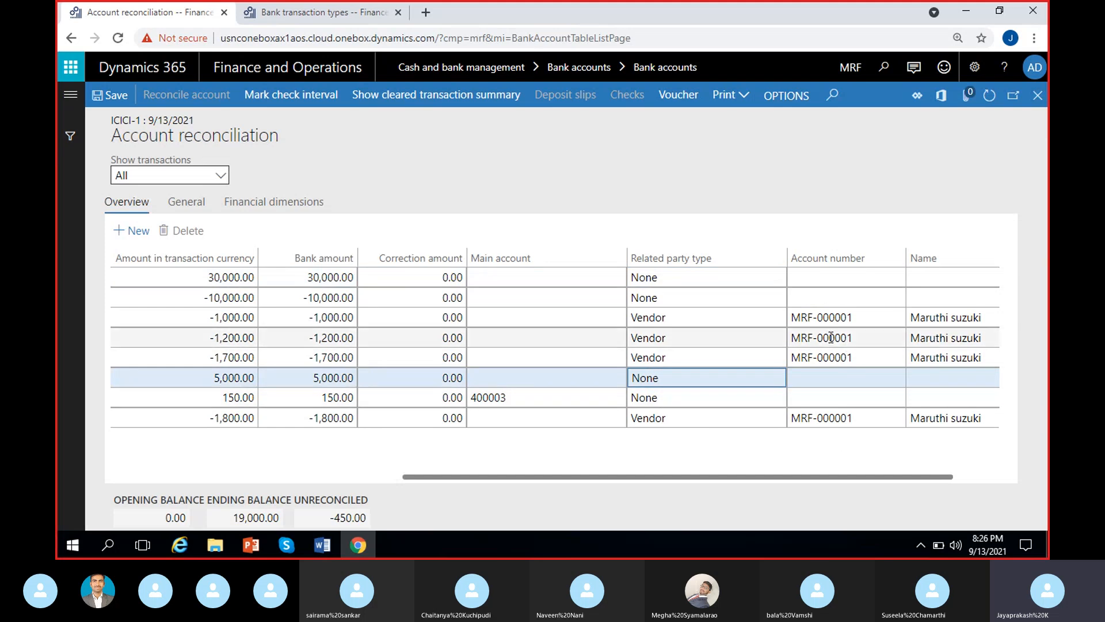
{"action": "left_click", "coordinate": [872, 319]}
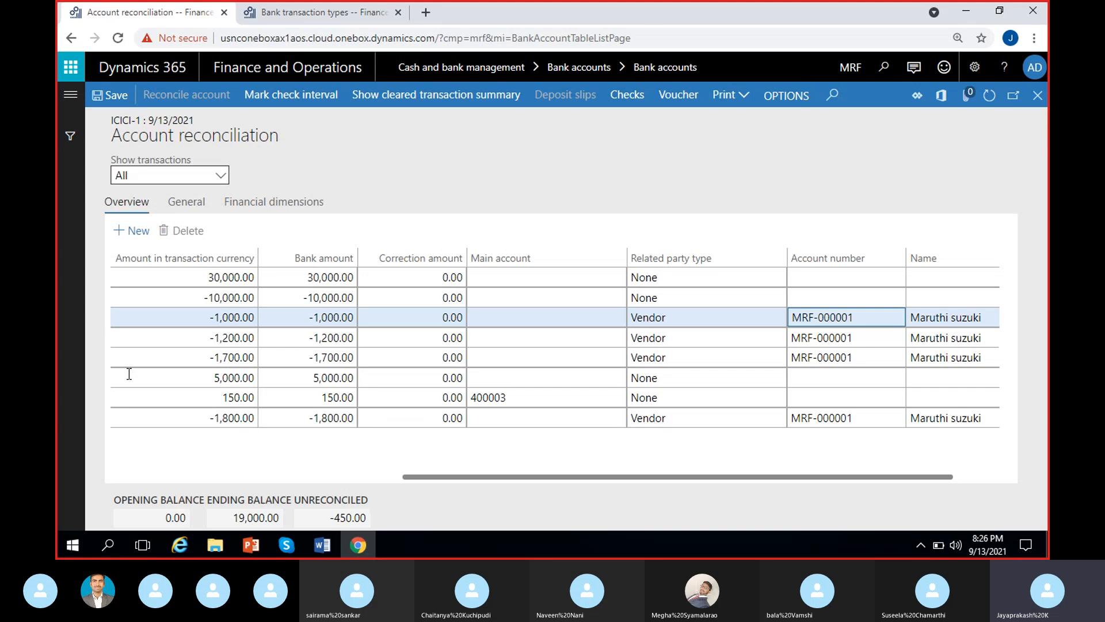
{"action": "left_click_drag", "start_coordinate": [583, 481], "coordinate": [294, 481]}
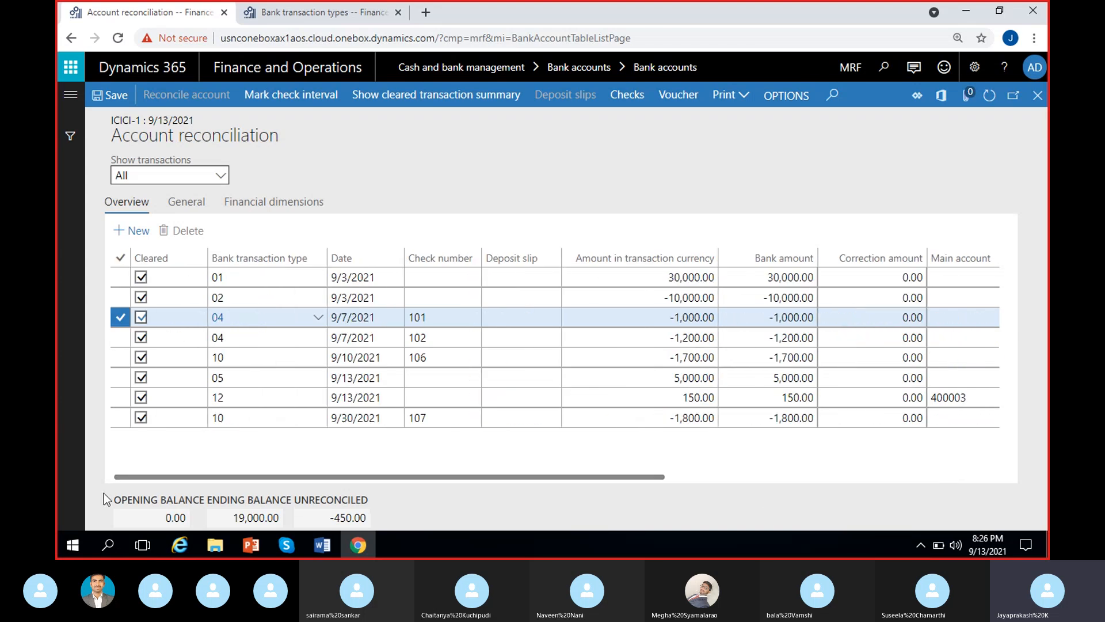
Select the 150.00 transaction of 9/13/2021, and review the bank charges and check 102 fee in the Word notes before returning to the reconciliation.
{"action": "left_click", "coordinate": [437, 396]}
{"action": "left_click", "coordinate": [387, 395]}
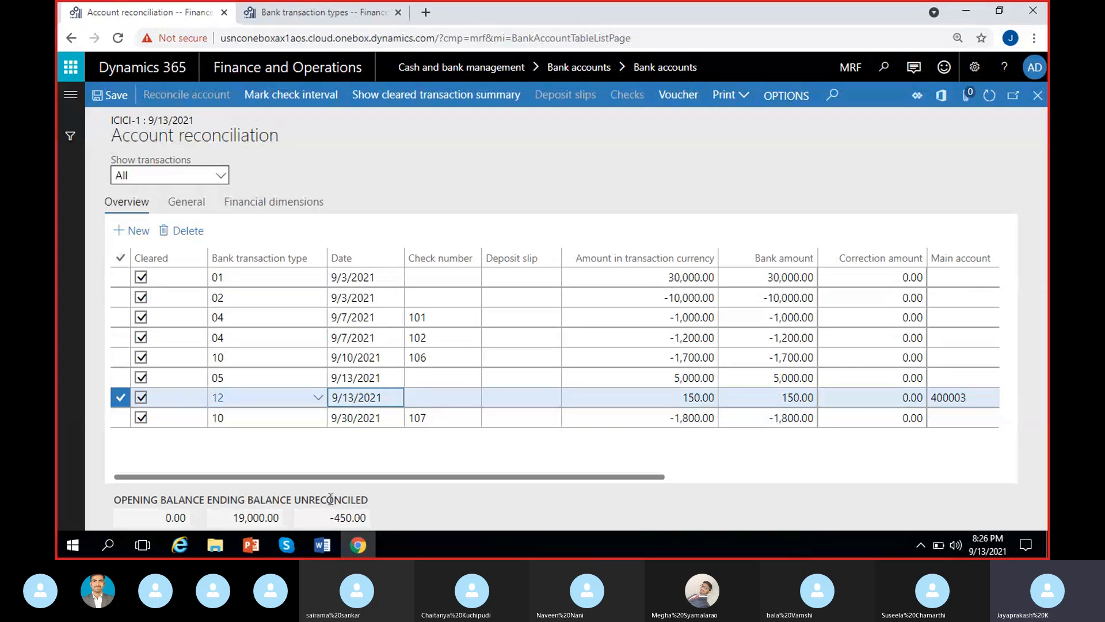
{"action": "left_click", "coordinate": [139, 398]}
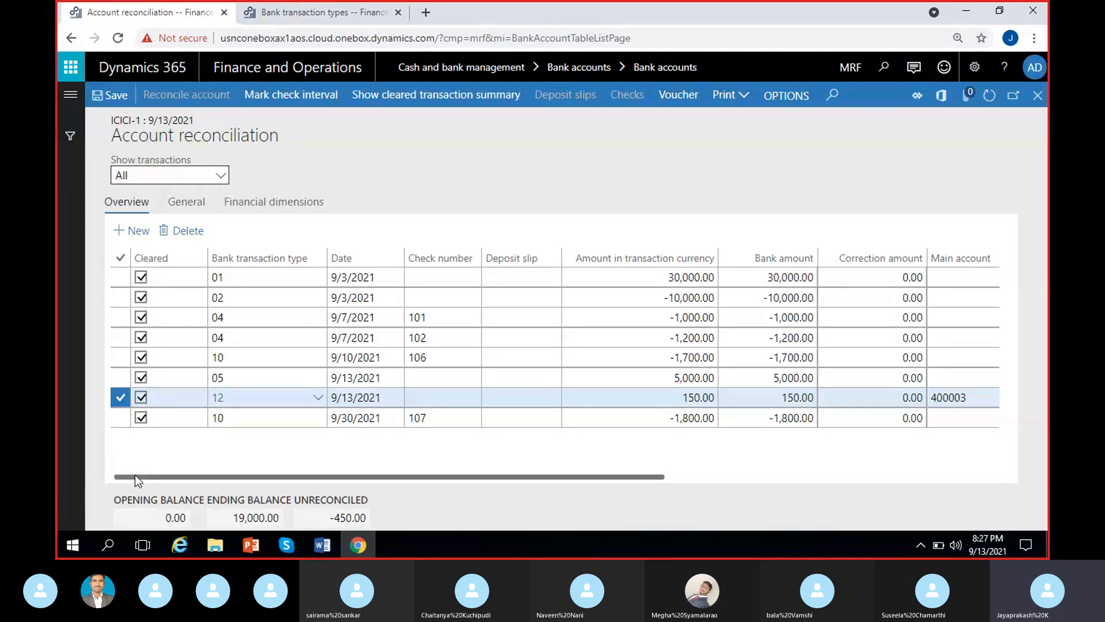
{"action": "mouse_move", "coordinate": [323, 545]}
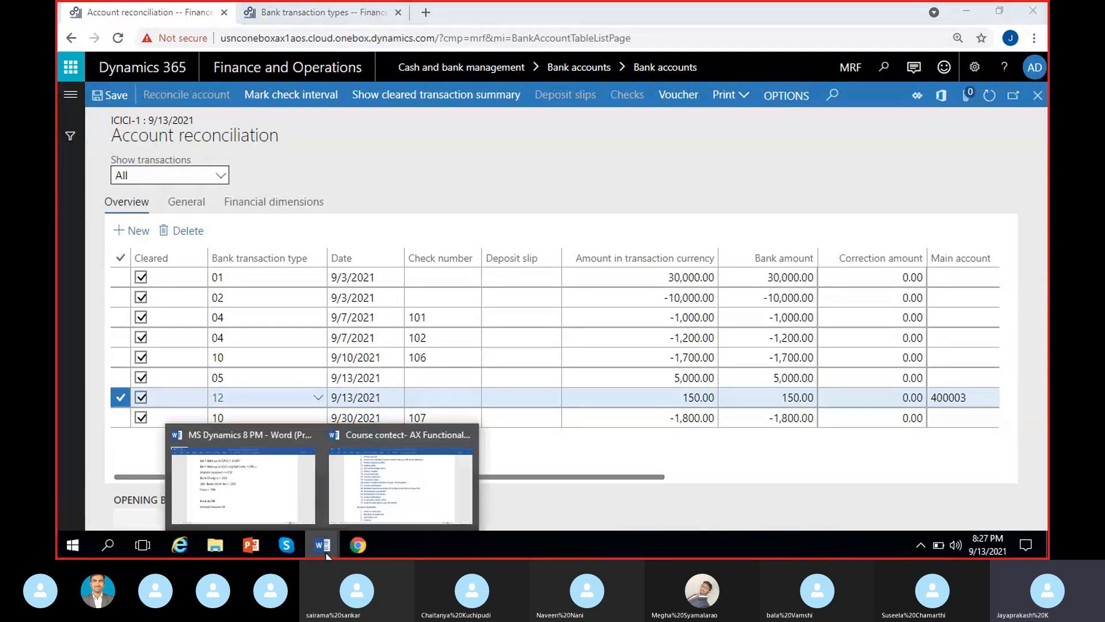
{"action": "left_click", "coordinate": [255, 500]}
{"action": "scroll", "coordinate": [409, 389], "scroll_direction": "up", "scroll_amount": 1}
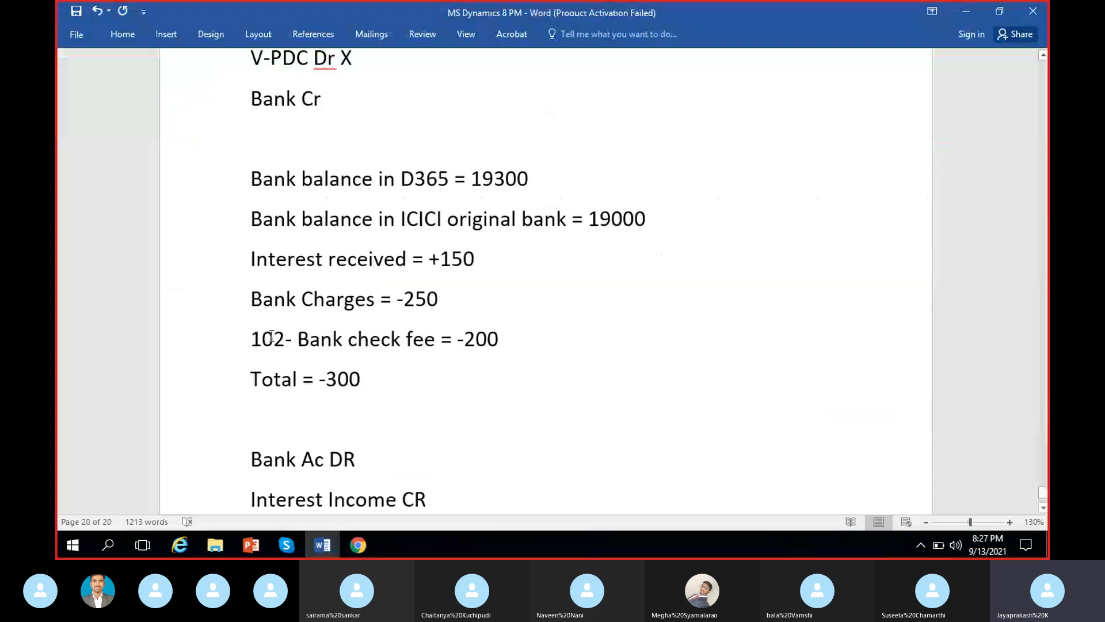
{"action": "left_click_drag", "start_coordinate": [270, 303], "coordinate": [506, 337]}
{"action": "left_click", "coordinate": [381, 339]}
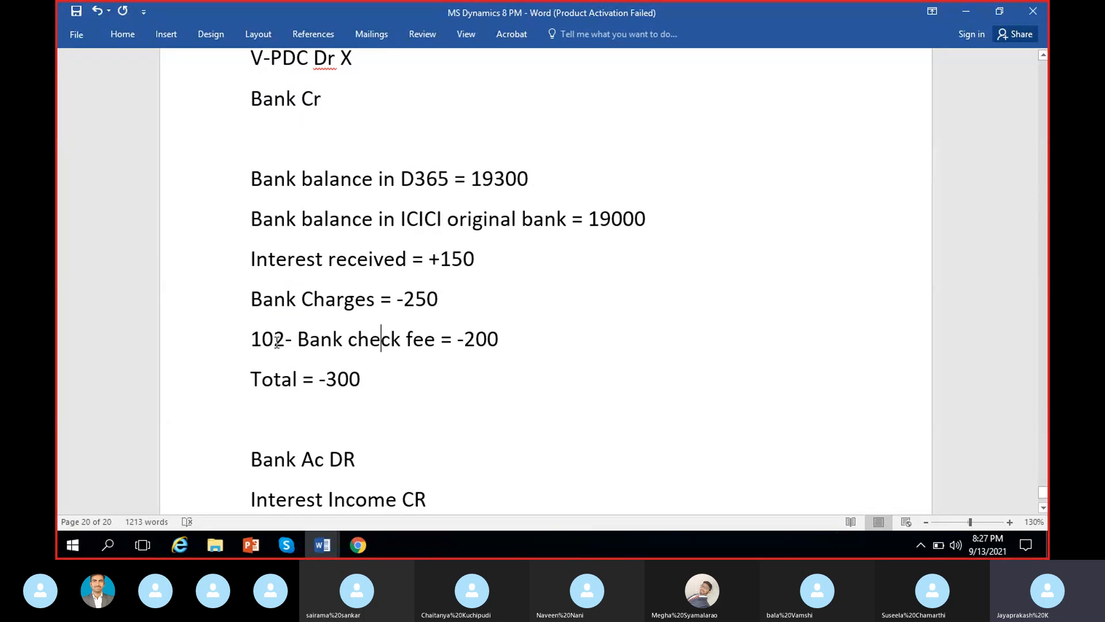
{"action": "left_click_drag", "start_coordinate": [442, 339], "coordinate": [512, 341]}
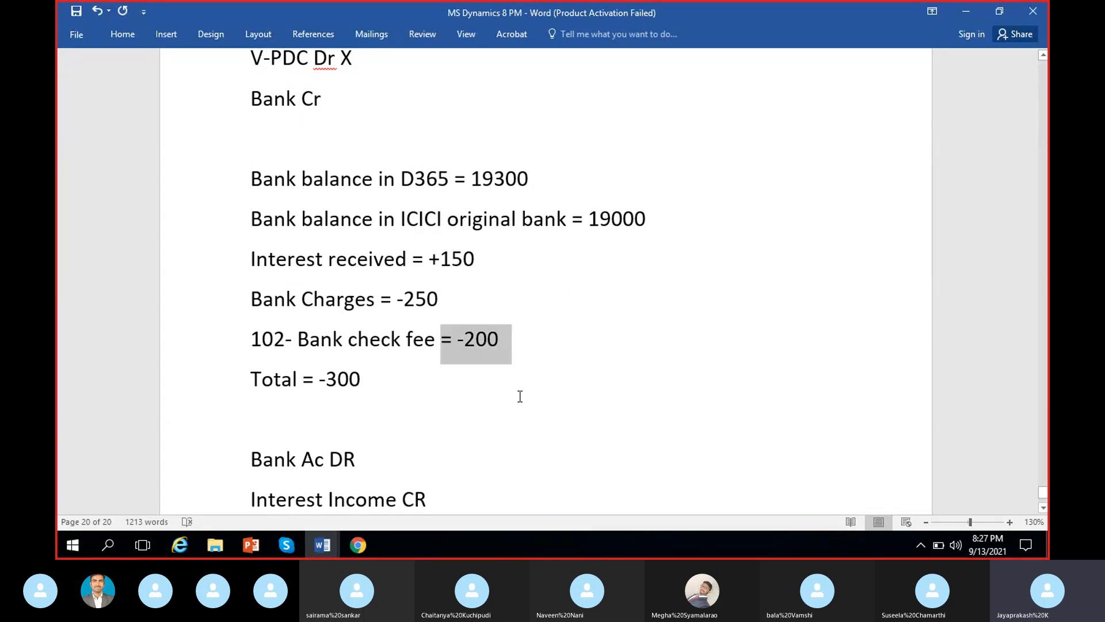
{"action": "left_click", "coordinate": [518, 395]}
{"action": "left_click", "coordinate": [964, 14]}
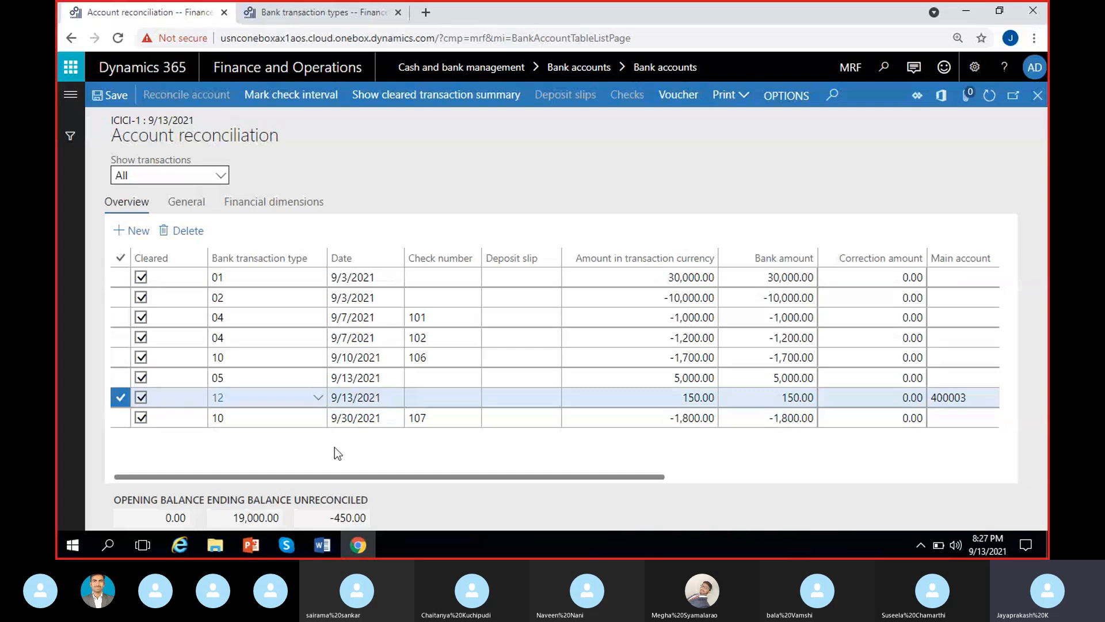
Add a reconciliation line with bank transaction type 11 (Bank fee/Charges) and check the description of its main account.
{"action": "left_click", "coordinate": [134, 230]}
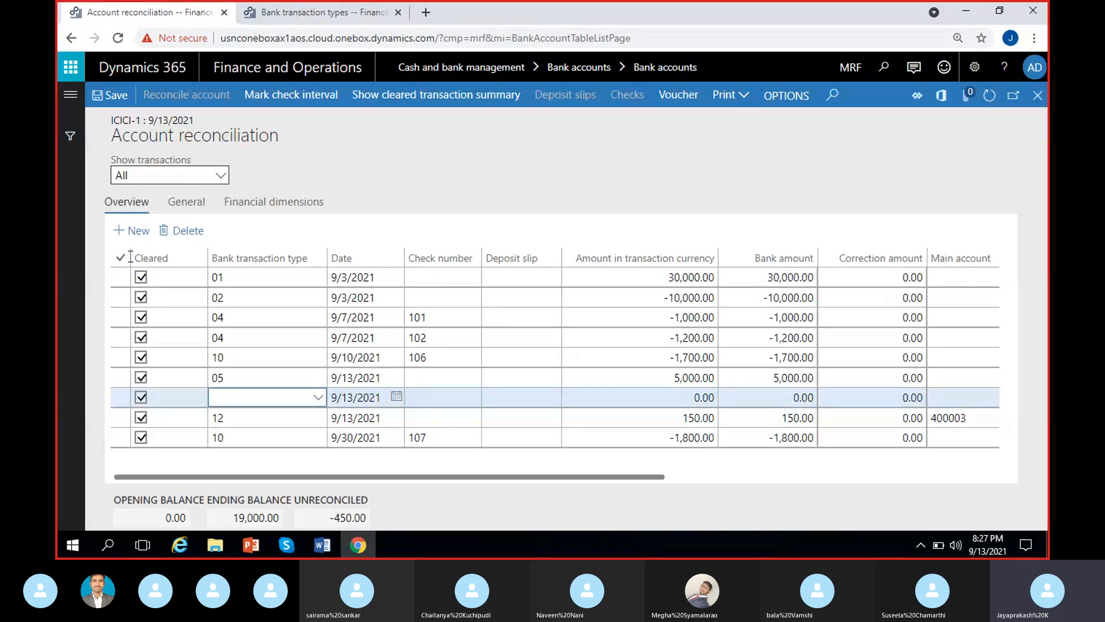
{"action": "left_click", "coordinate": [318, 397]}
{"action": "scroll", "coordinate": [316, 322], "scroll_direction": "down", "scroll_amount": 2}
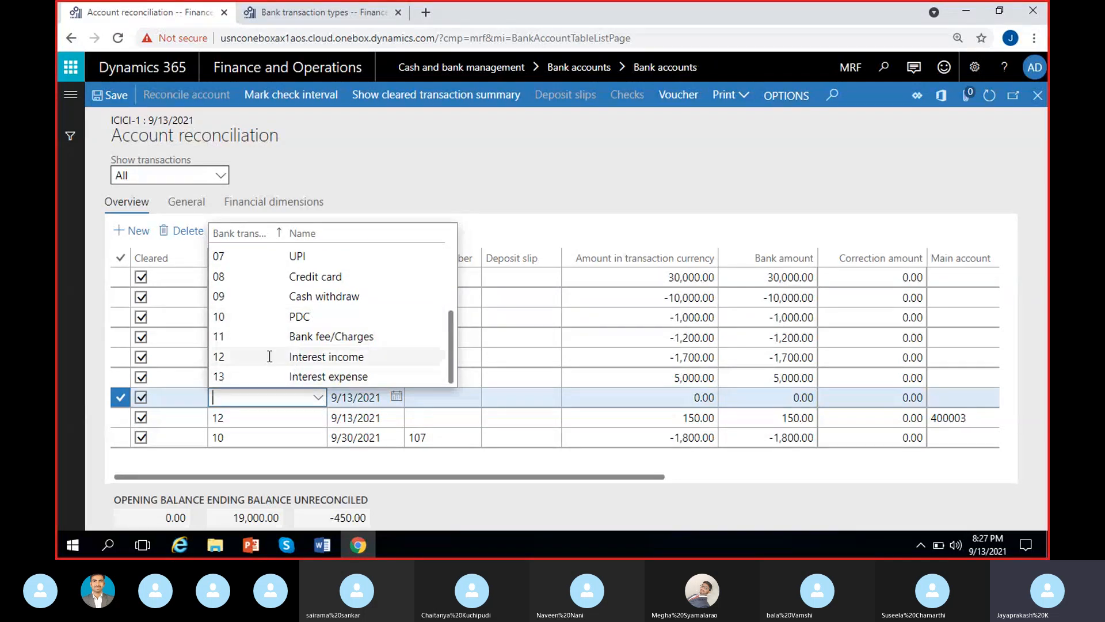
{"action": "left_click", "coordinate": [333, 340]}
{"action": "left_click", "coordinate": [710, 475]}
{"action": "left_click_drag", "start_coordinate": [711, 475], "coordinate": [387, 484]}
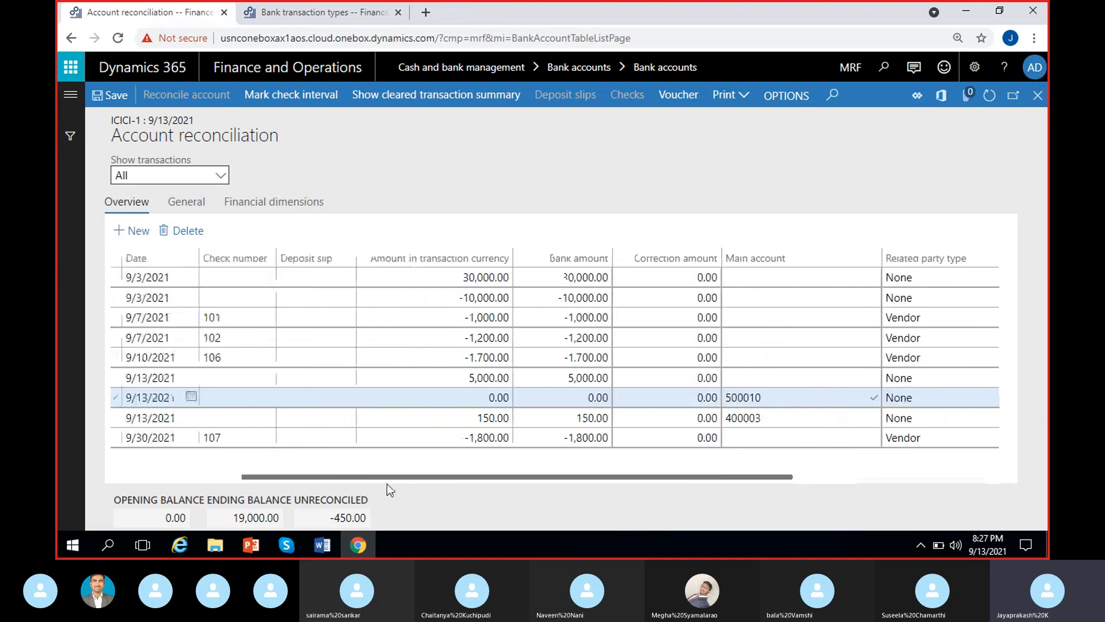
{"action": "left_click", "coordinate": [881, 397]}
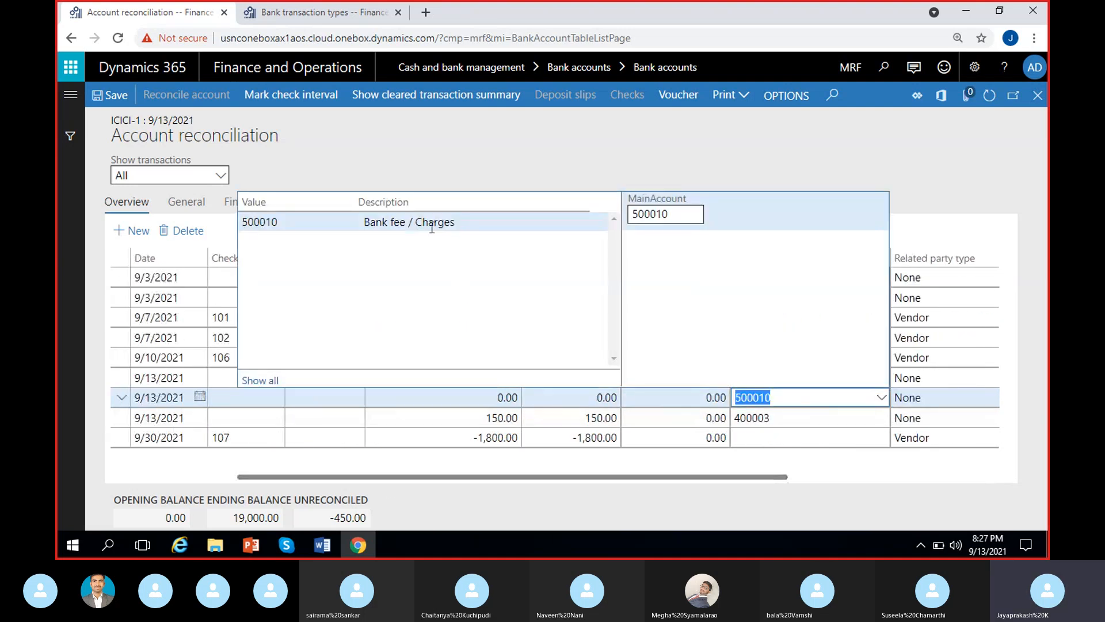
{"action": "left_click", "coordinate": [783, 144]}
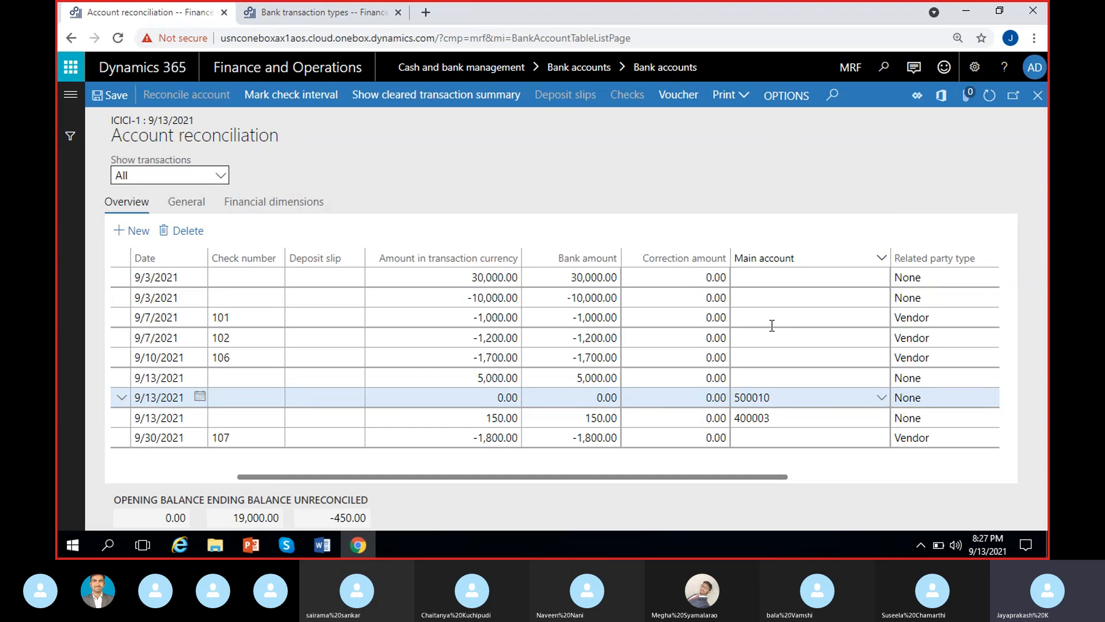
{"action": "left_click", "coordinate": [798, 394]}
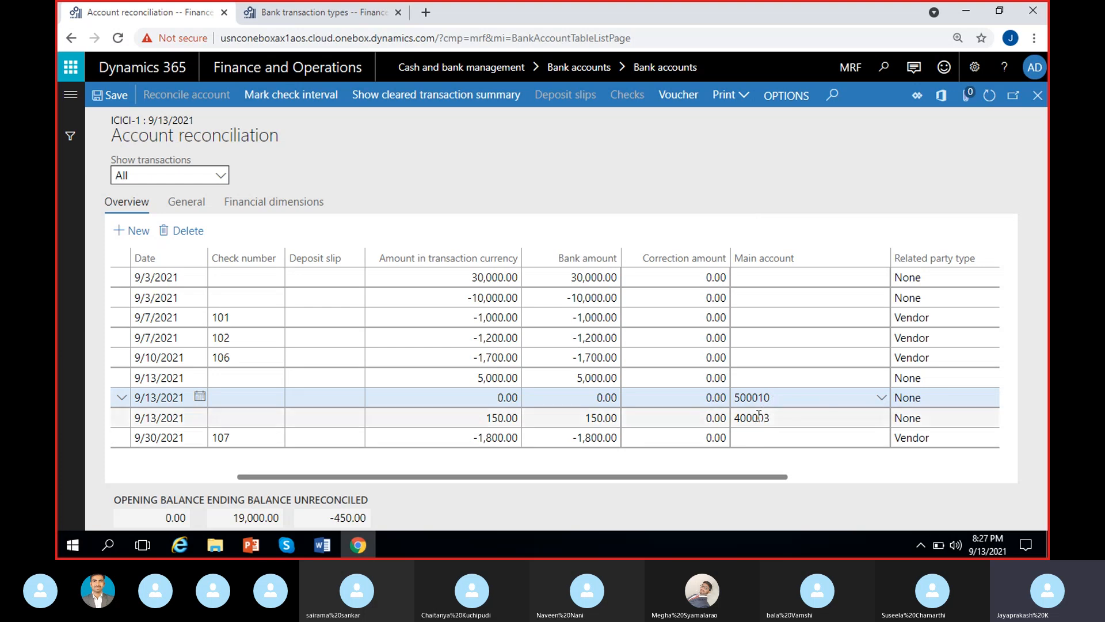
Check the bank charges amount in the Word notes and set the new bank fee line's amount in transaction currency to -250.
{"action": "left_click_drag", "start_coordinate": [759, 476], "coordinate": [733, 475]}
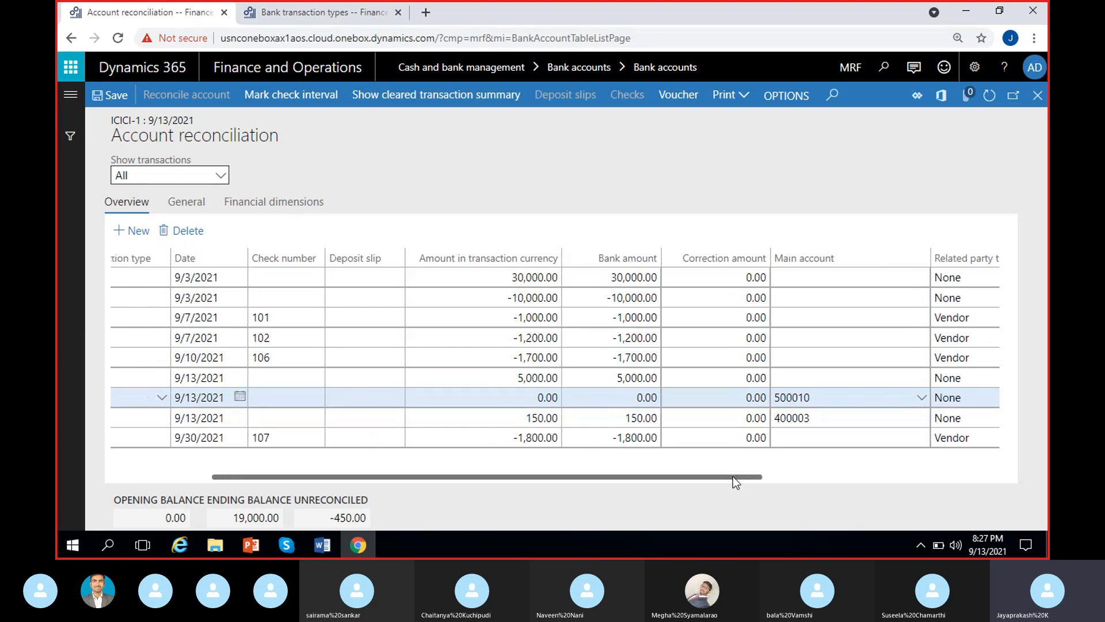
{"action": "left_click_drag", "start_coordinate": [595, 476], "coordinate": [549, 478]}
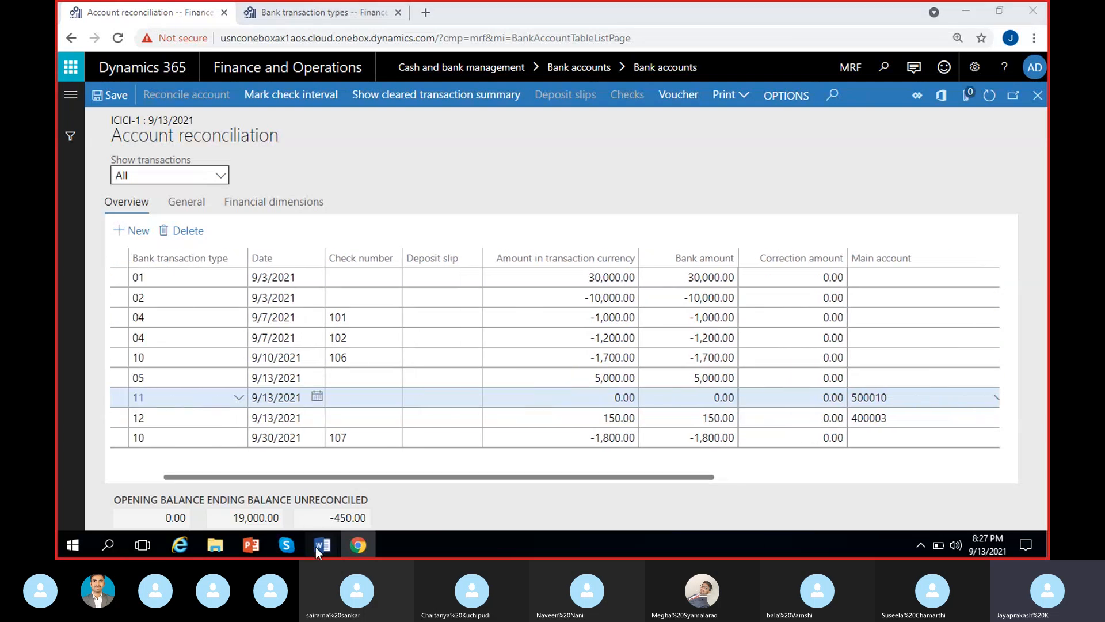
{"action": "mouse_move", "coordinate": [315, 547]}
{"action": "left_click", "coordinate": [277, 501]}
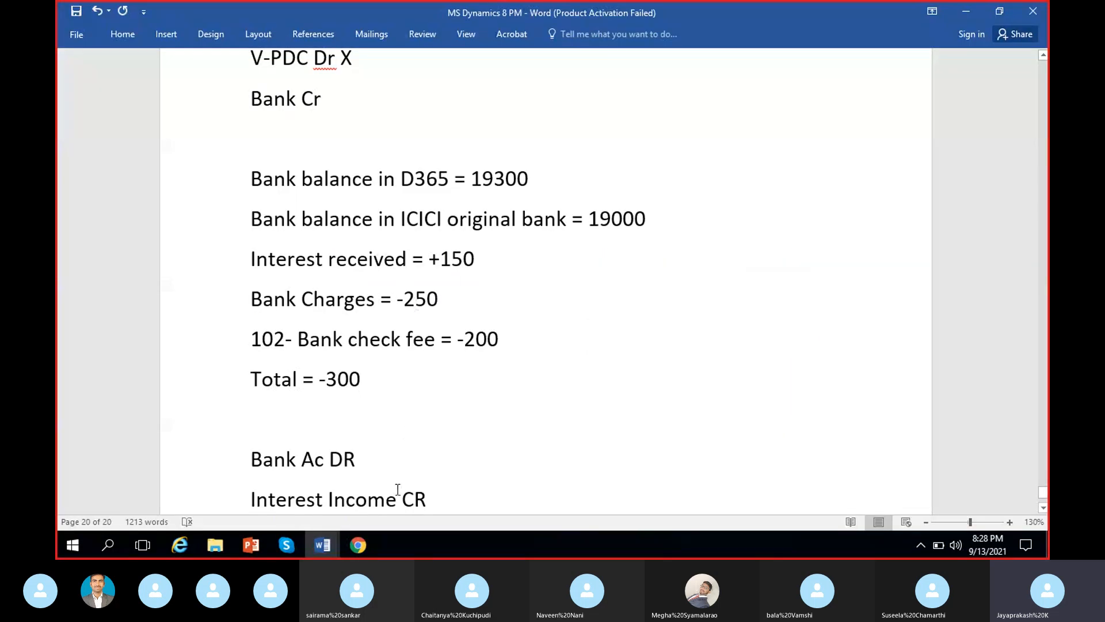
{"action": "left_click", "coordinate": [966, 12]}
{"action": "left_click", "coordinate": [583, 399]}
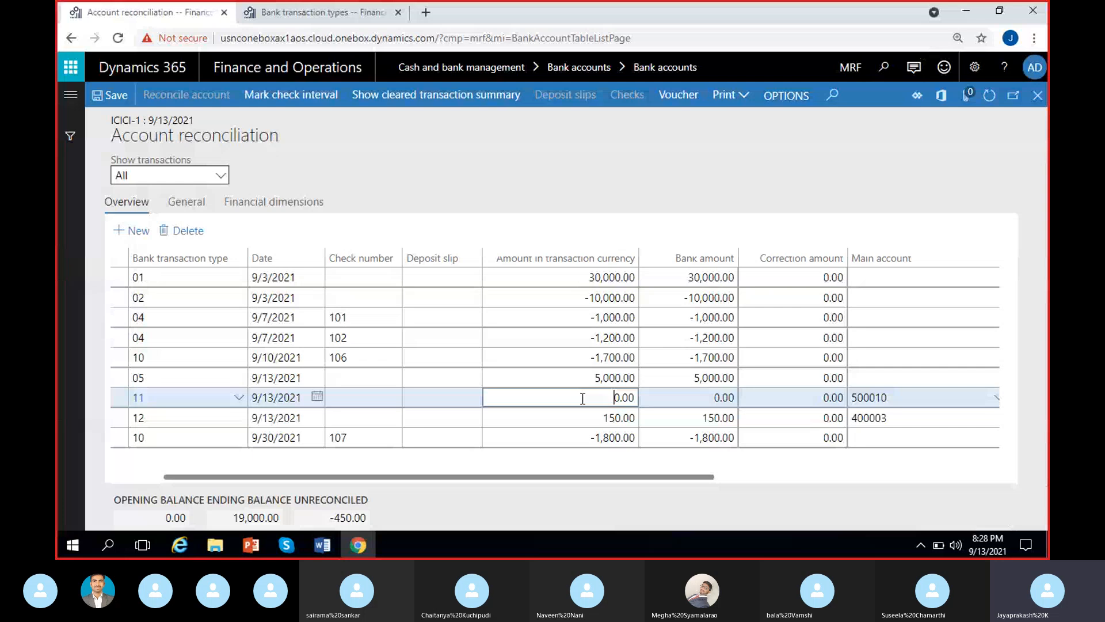
{"action": "type", "text": "-25"}
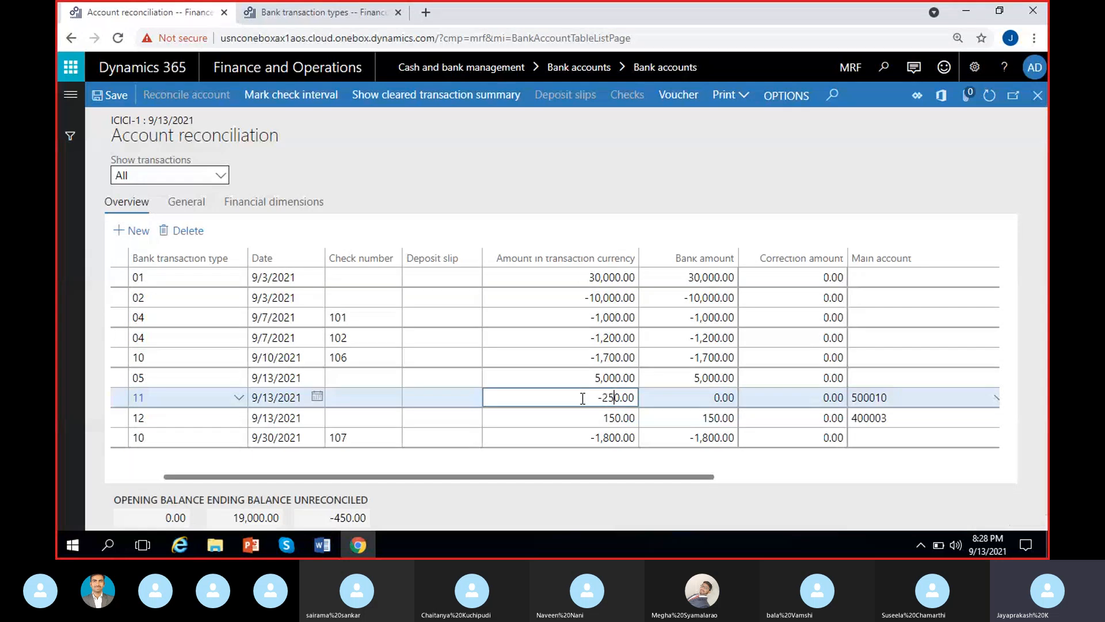
Set the date of the bank fee line to 9/9/2021 and save the account reconciliation.
{"action": "left_click", "coordinate": [317, 397]}
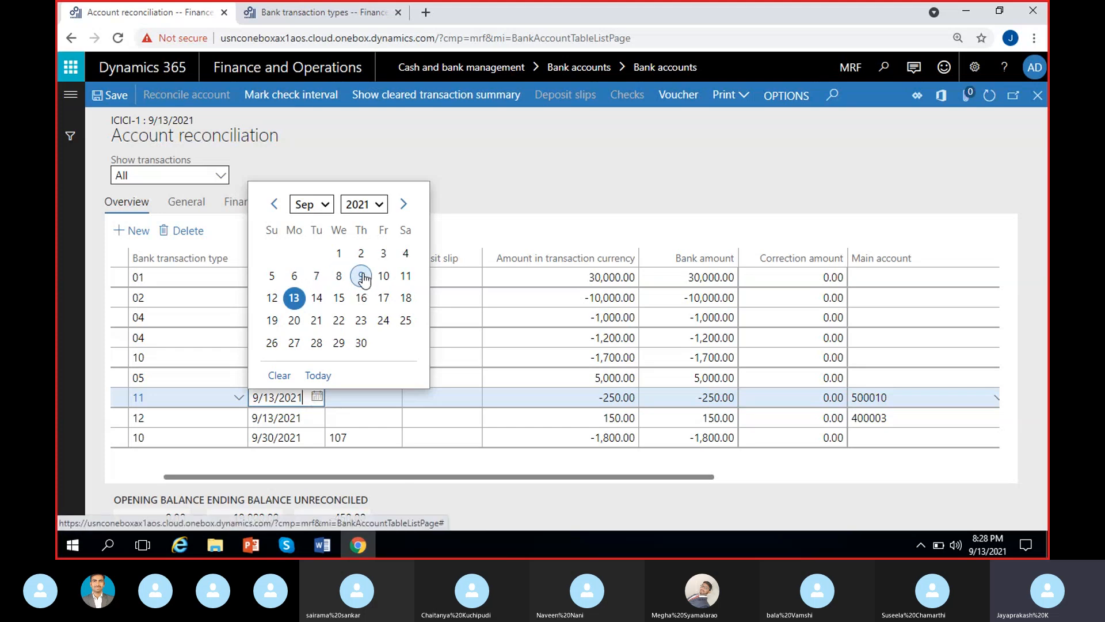
{"action": "left_click", "coordinate": [366, 281]}
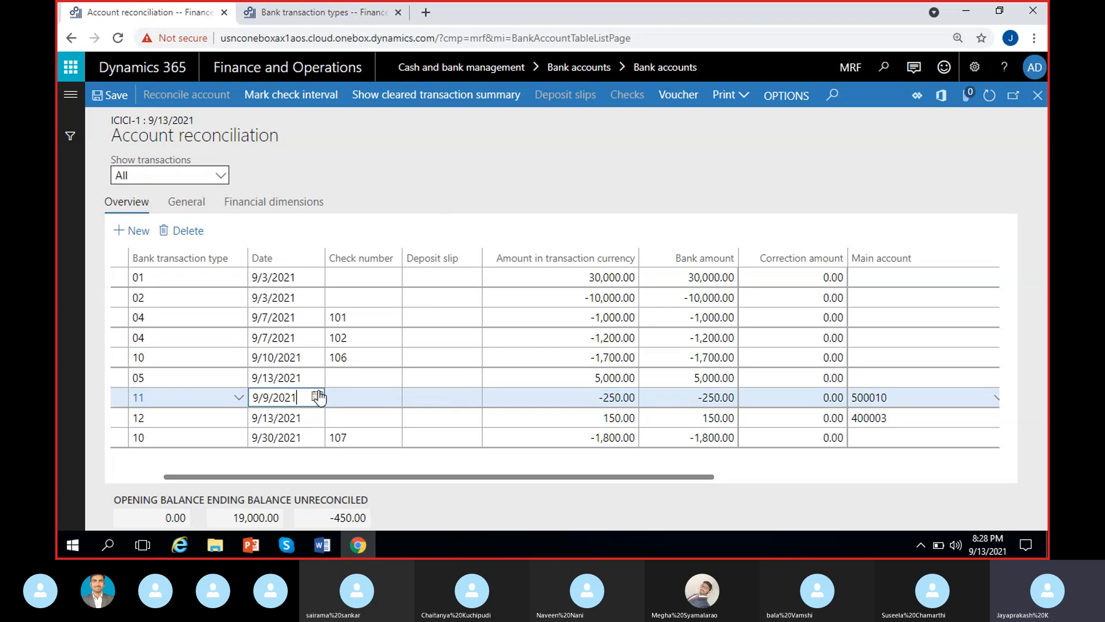
{"action": "left_click", "coordinate": [109, 95]}
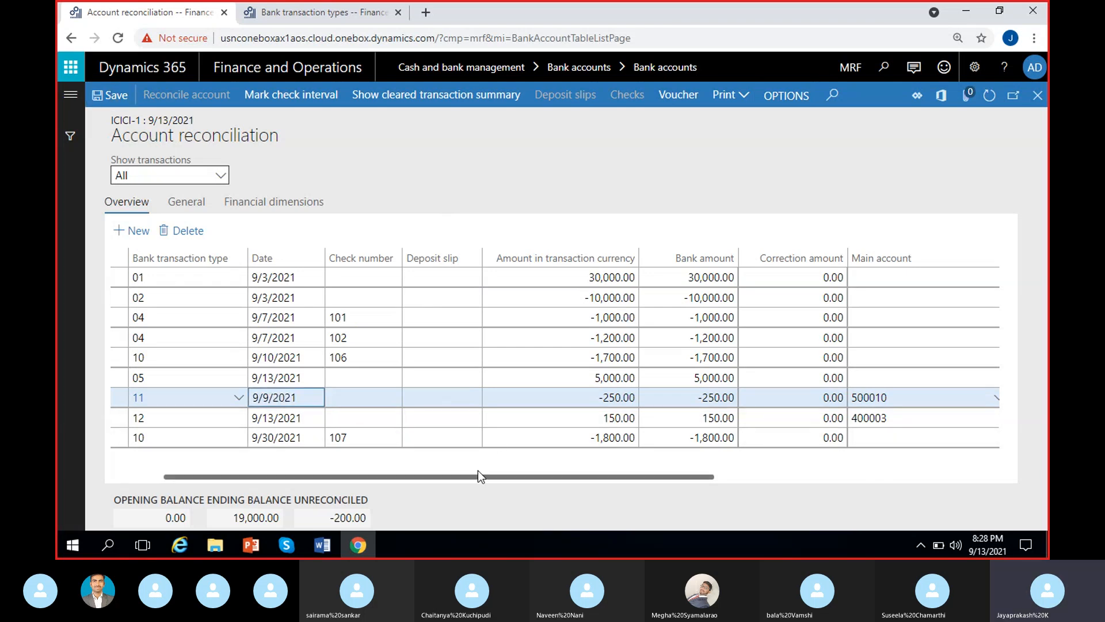
View the voucher transactions for the 150.00 interest line and return to the account reconciliation.
{"action": "left_click", "coordinate": [537, 419]}
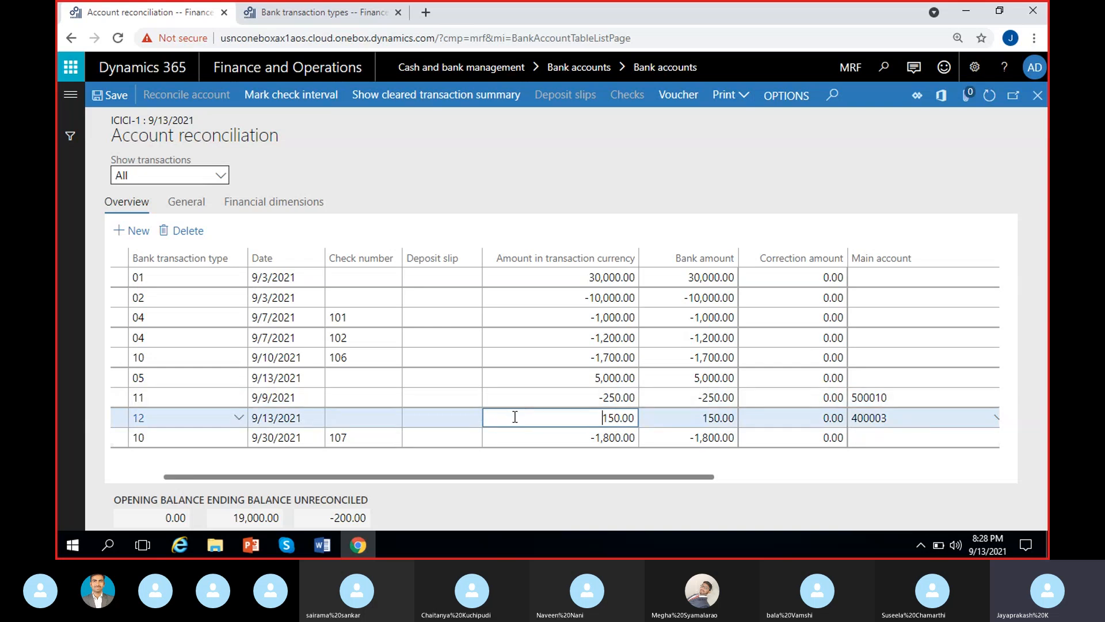
{"action": "left_click", "coordinate": [671, 105]}
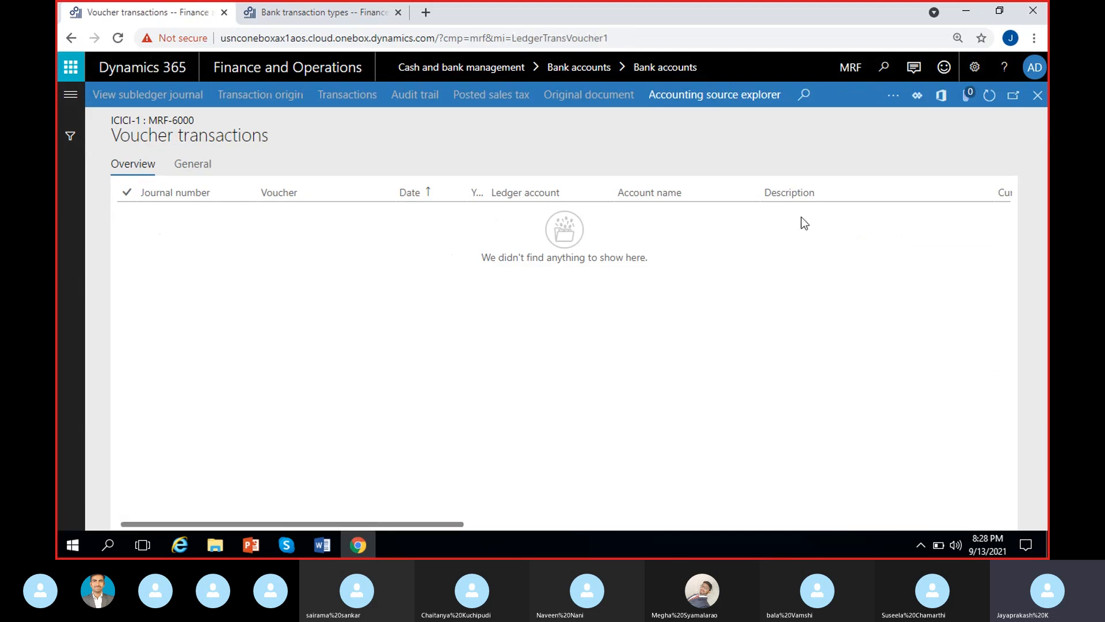
{"action": "left_click", "coordinate": [1038, 95]}
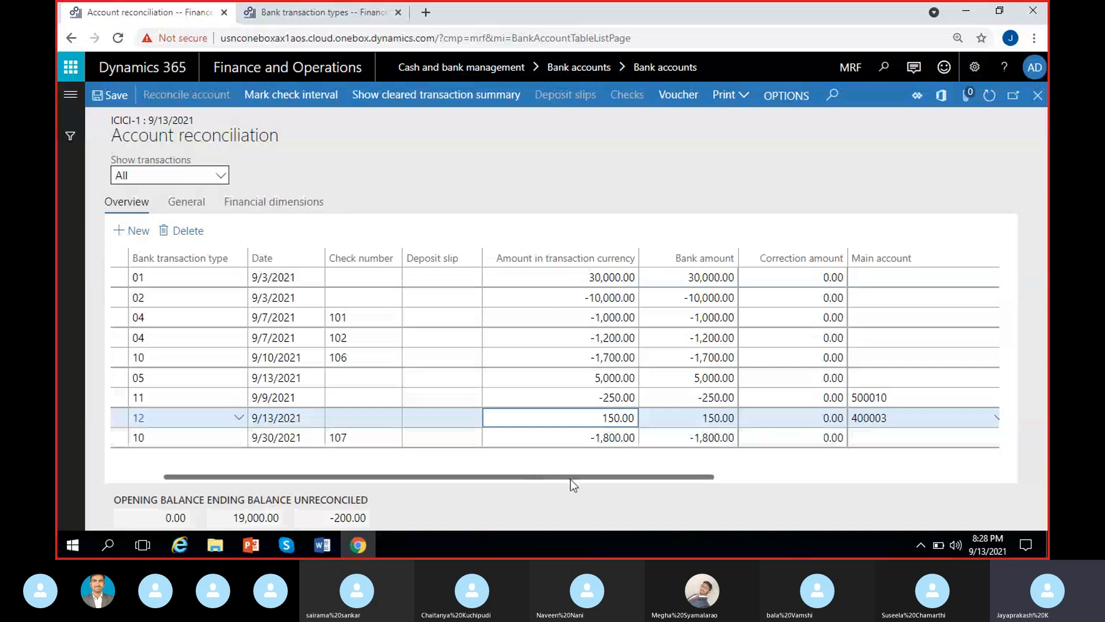
Examine the unreconciled amount remaining in the account reconciliation.
{"action": "left_click", "coordinate": [614, 464]}
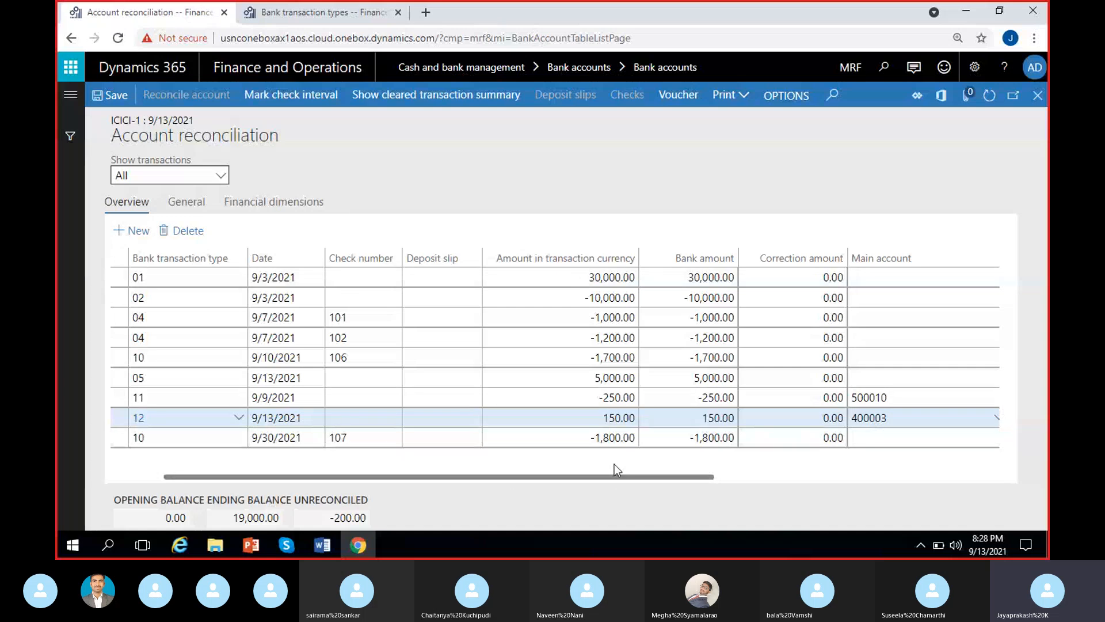
{"action": "left_click", "coordinate": [345, 518]}
{"action": "left_click", "coordinate": [445, 513]}
{"action": "left_click", "coordinate": [324, 514]}
{"action": "left_click", "coordinate": [391, 520]}
{"action": "left_click", "coordinate": [322, 518]}
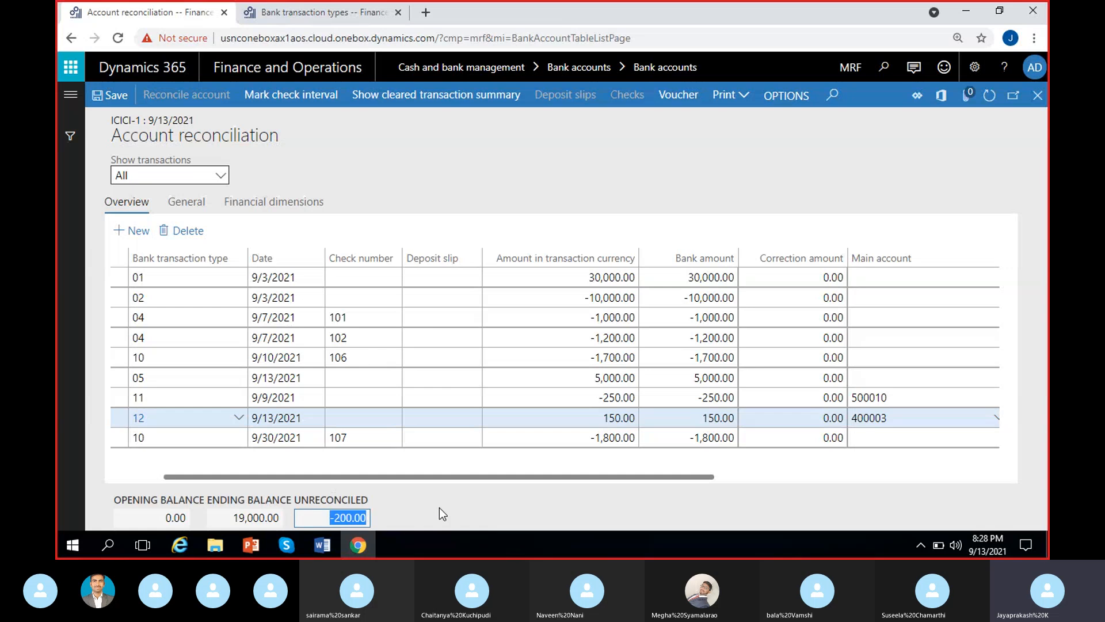
{"action": "left_click", "coordinate": [440, 507]}
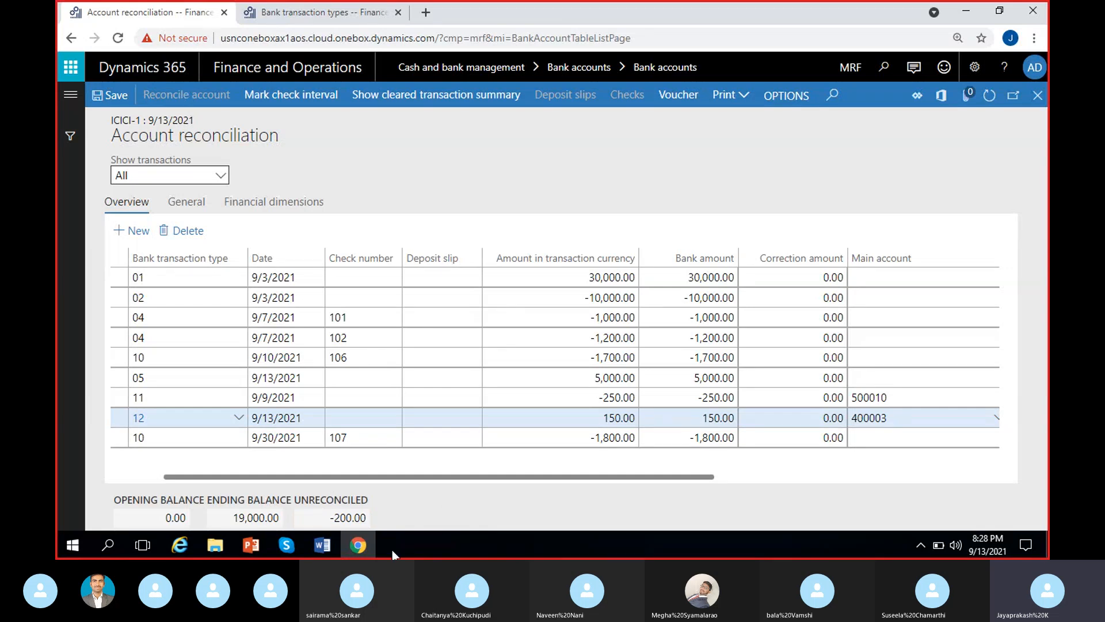
{"action": "left_click", "coordinate": [317, 518]}
{"action": "left_click", "coordinate": [379, 507]}
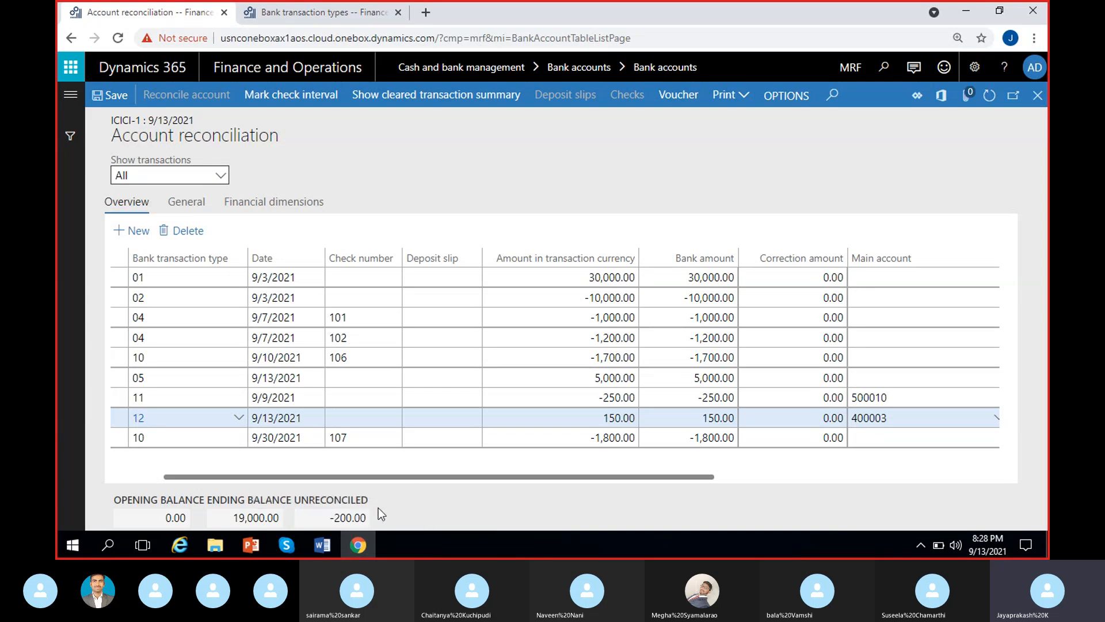
{"action": "left_click", "coordinate": [315, 518]}
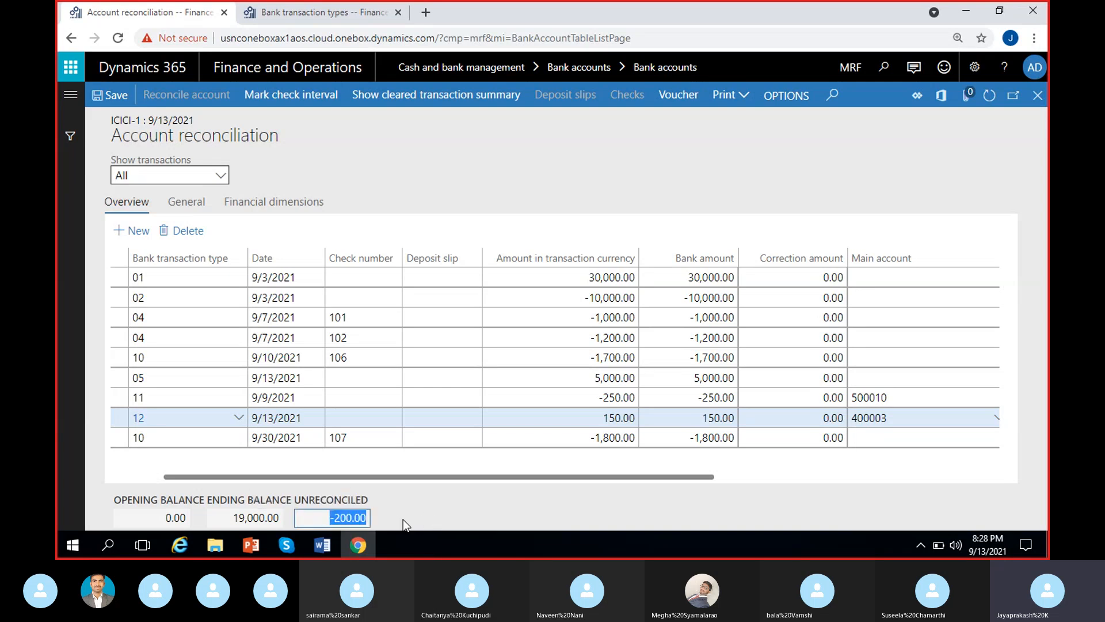
{"action": "left_click", "coordinate": [440, 520]}
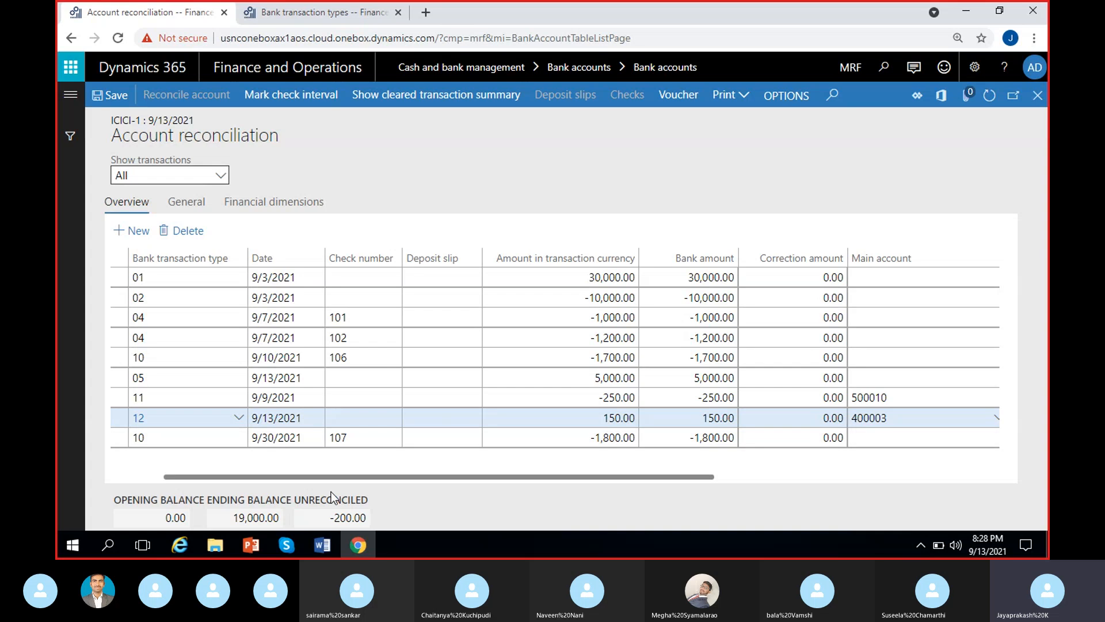
{"action": "left_click", "coordinate": [326, 516]}
{"action": "left_click", "coordinate": [450, 516]}
Review the check 102 bank fee line in the Word notes and return to the cleared transactions of the account reconciliation.
{"action": "left_click", "coordinate": [336, 543]}
{"action": "left_click", "coordinate": [251, 499]}
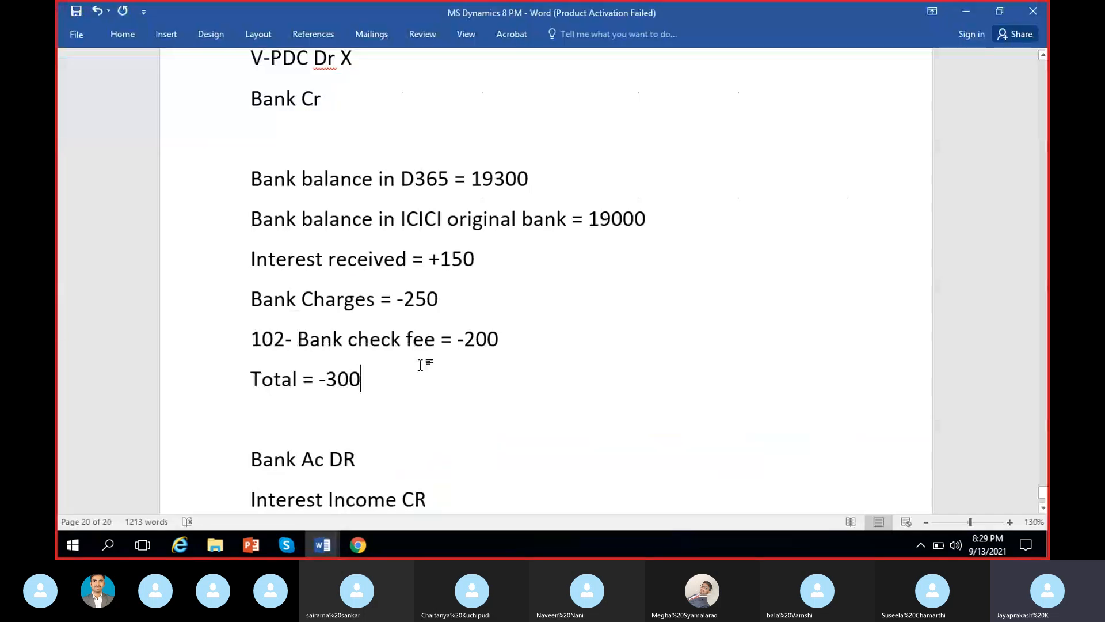
{"action": "triple_click", "coordinate": [298, 348]}
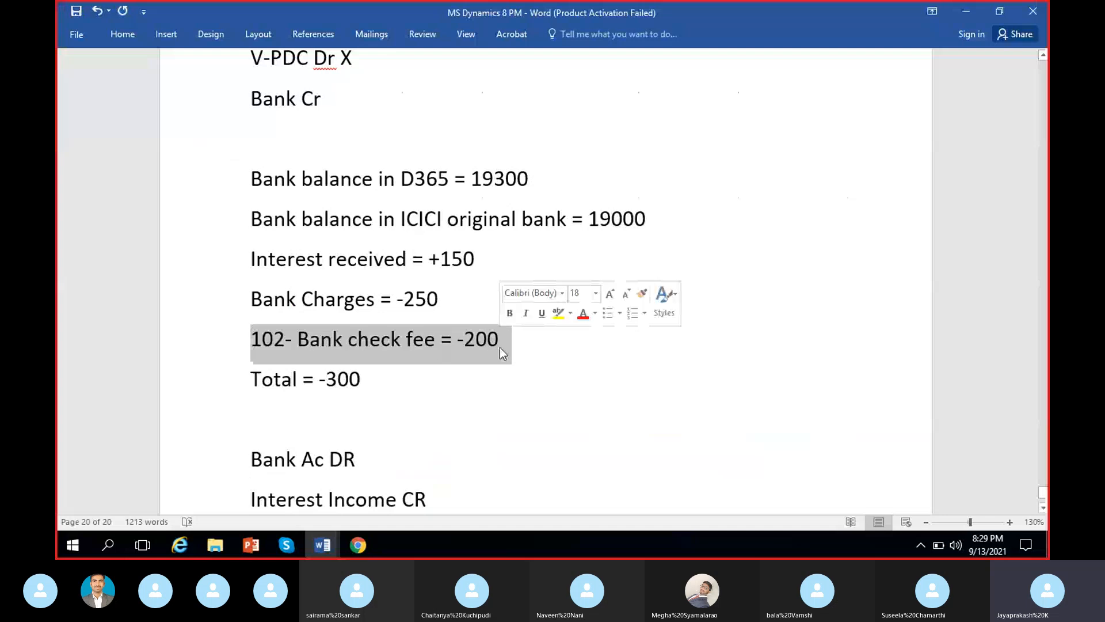
{"action": "left_click", "coordinate": [498, 358]}
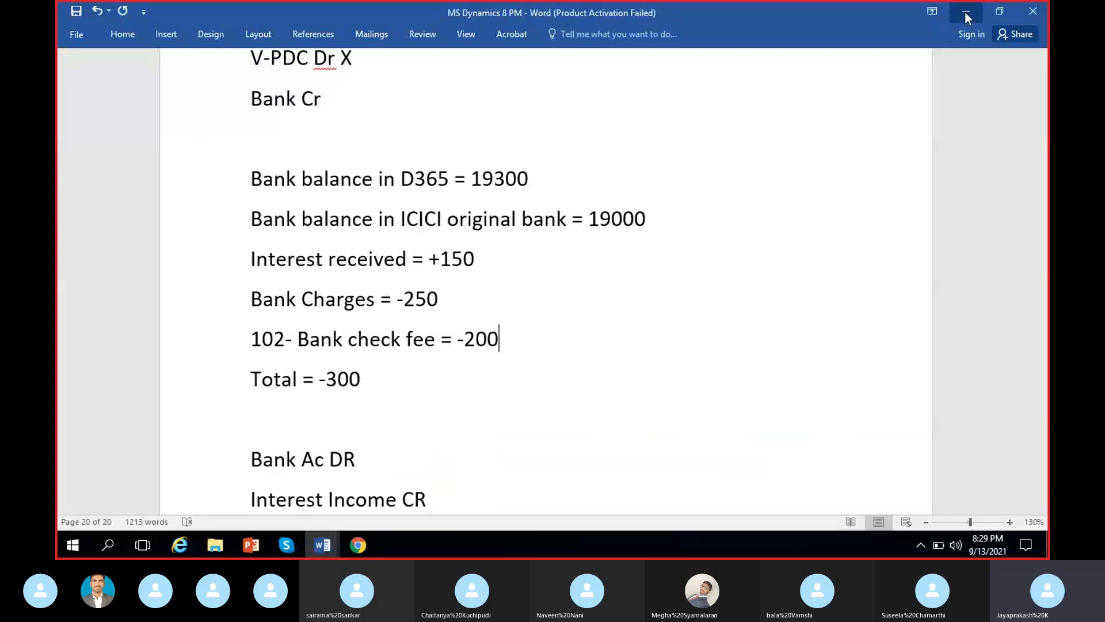
{"action": "key", "text": "alt+Tab"}
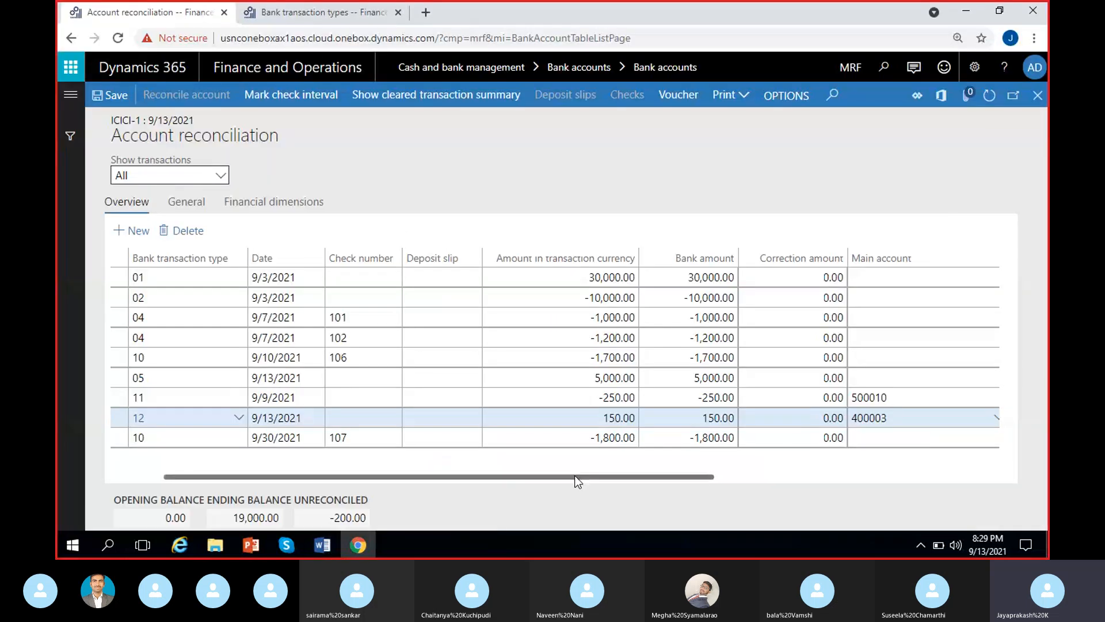
{"action": "left_click_drag", "start_coordinate": [568, 476], "coordinate": [533, 478]}
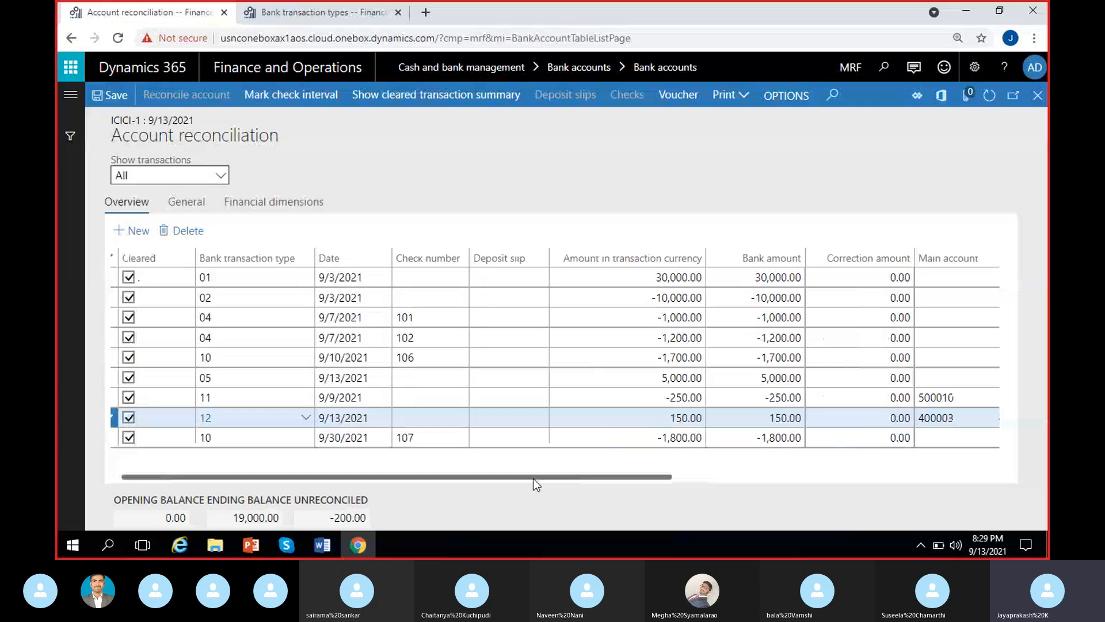
Enter a correction amount of -200.00 on the check 102 line of the account reconciliation.
{"action": "left_click", "coordinate": [448, 336]}
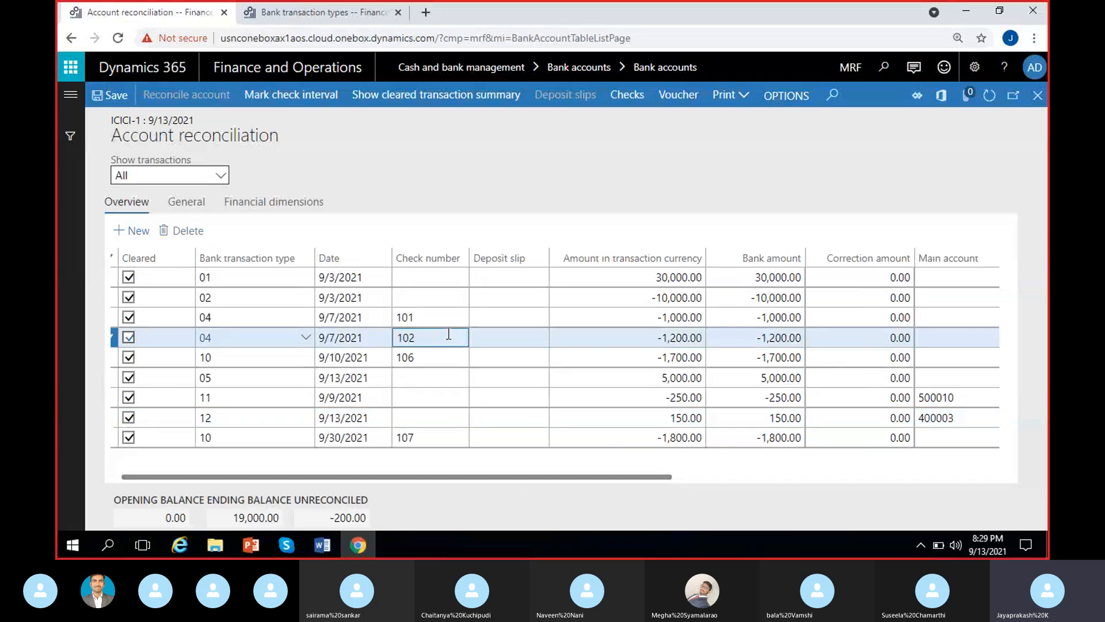
{"action": "left_click_drag", "start_coordinate": [558, 476], "coordinate": [609, 482]}
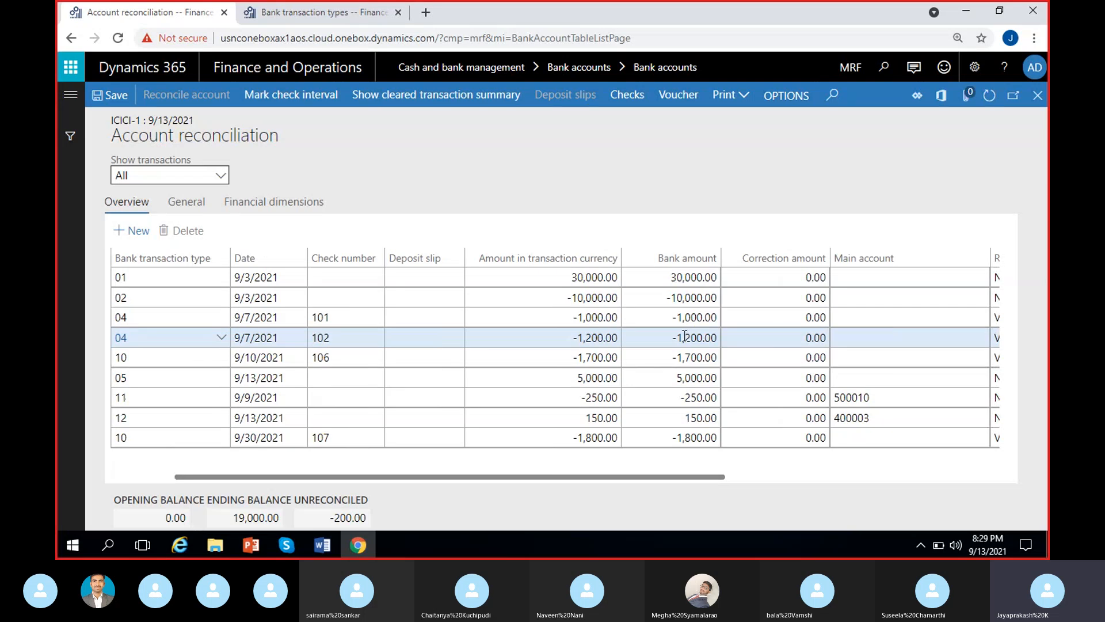
{"action": "left_click", "coordinate": [667, 337]}
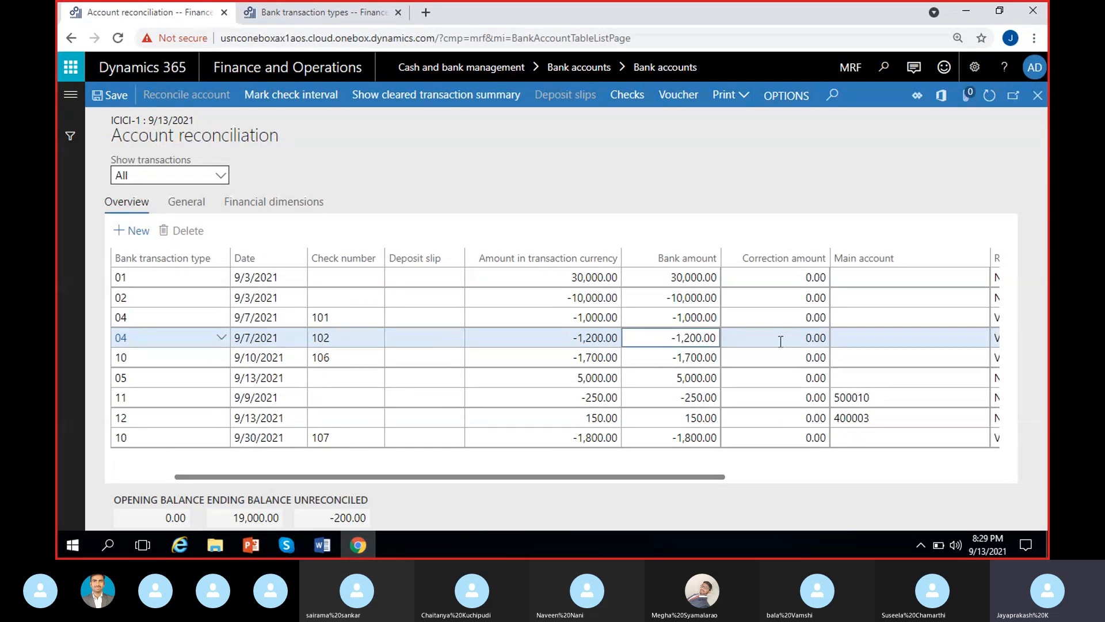
{"action": "left_click", "coordinate": [790, 337]}
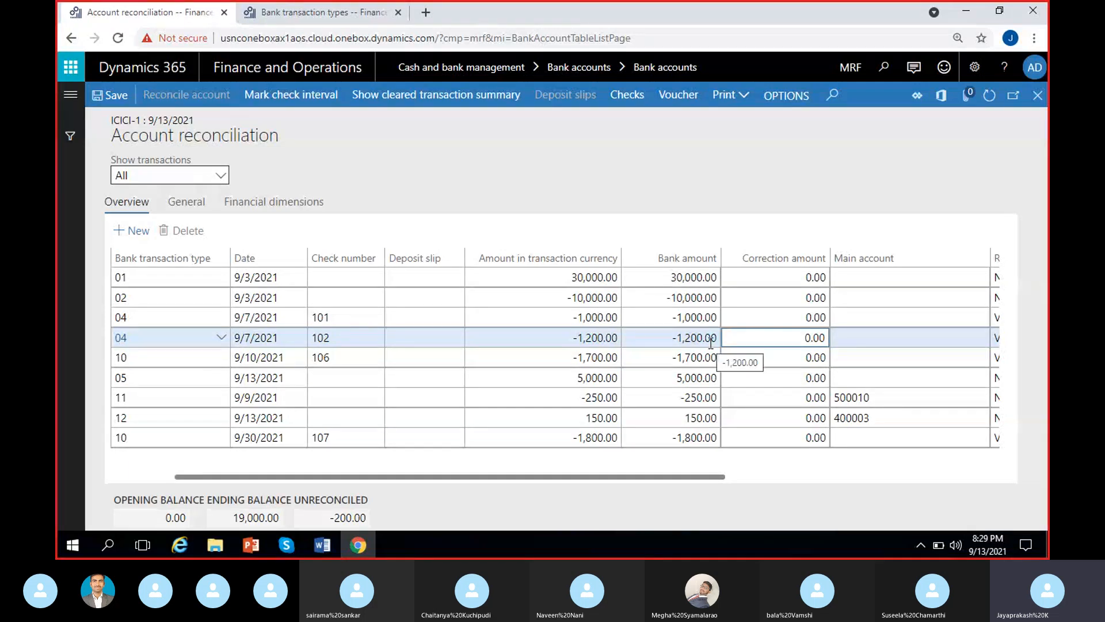
{"action": "type", "text": "-20"}
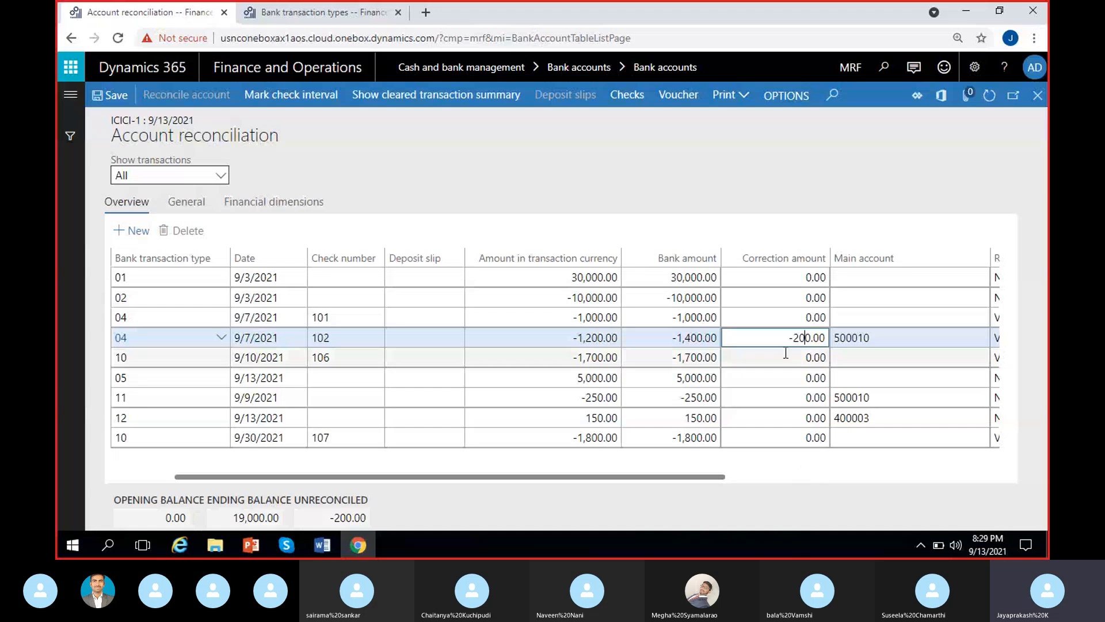
{"action": "left_click", "coordinate": [891, 339]}
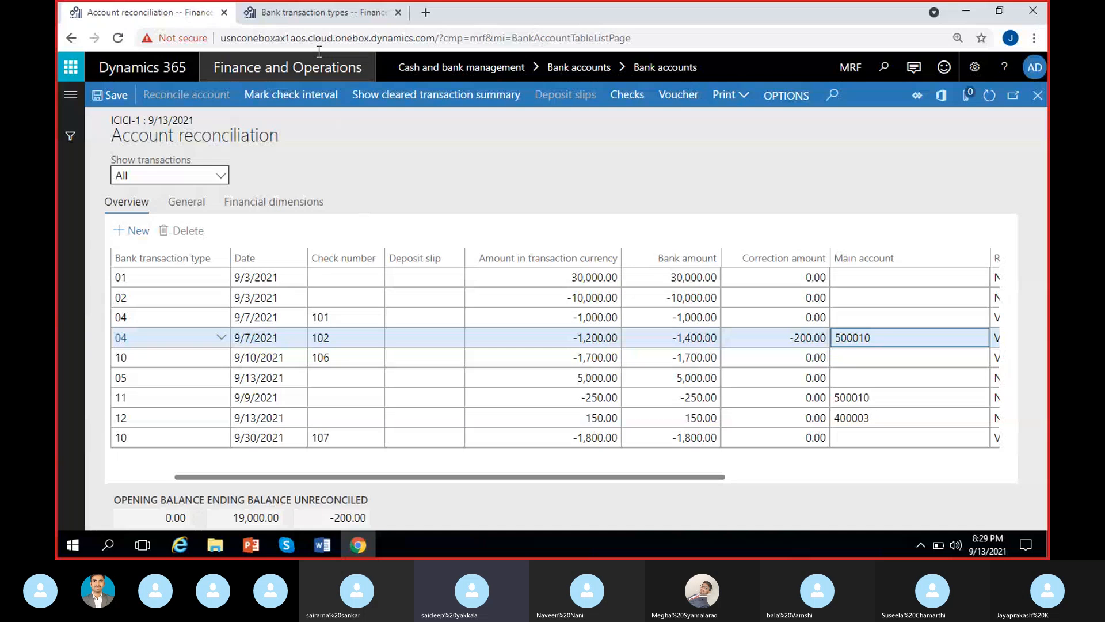
Review the main account assigned to the Check payment bank transaction type and return to the account reconciliation.
{"action": "left_click", "coordinate": [316, 14]}
{"action": "left_click", "coordinate": [299, 269]}
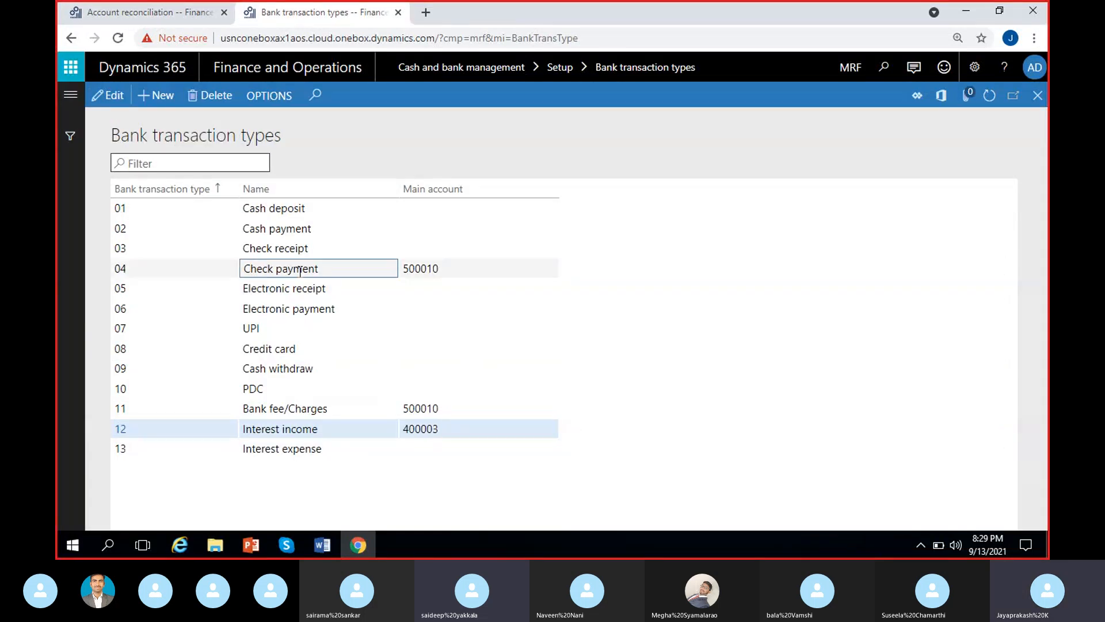
{"action": "left_click", "coordinate": [156, 14]}
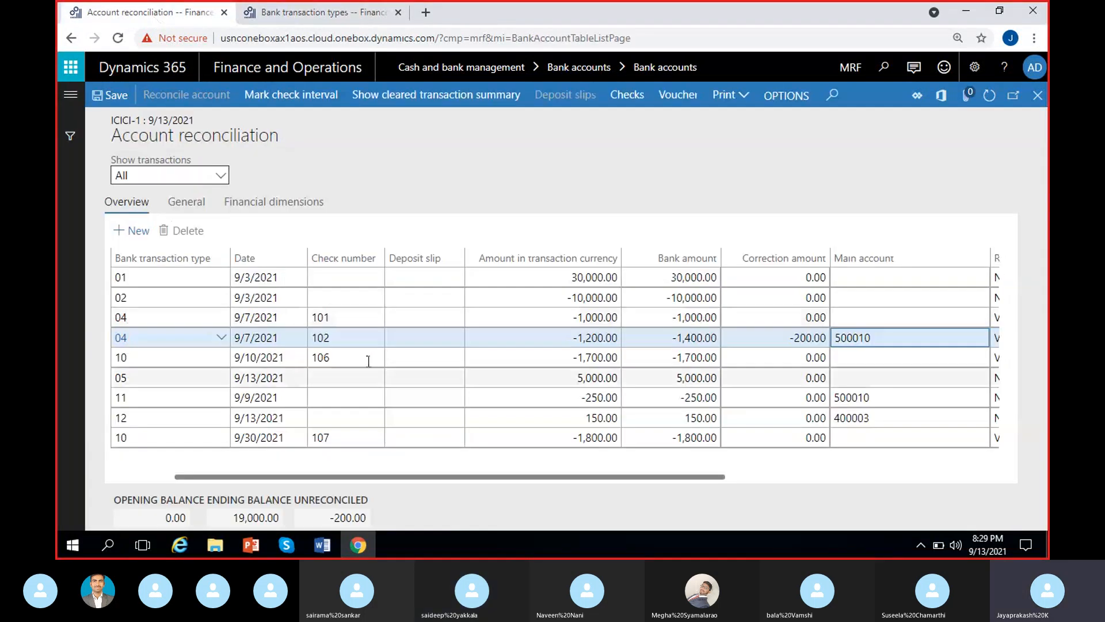
{"action": "left_click", "coordinate": [143, 340]}
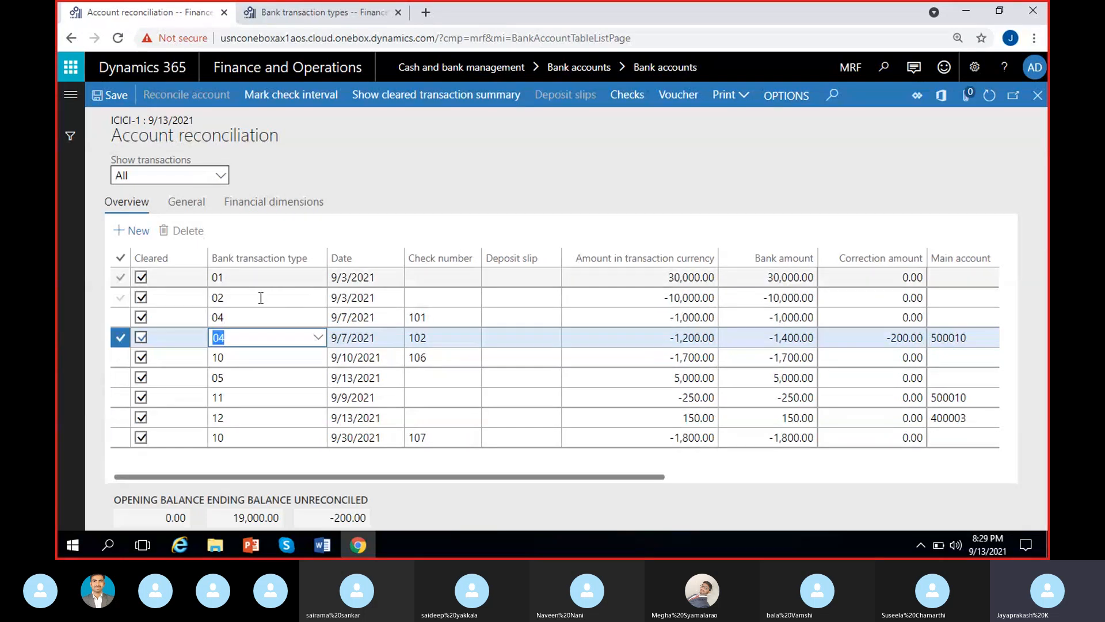
{"action": "left_click", "coordinate": [286, 14]}
{"action": "left_click_drag", "start_coordinate": [445, 268], "coordinate": [368, 272]}
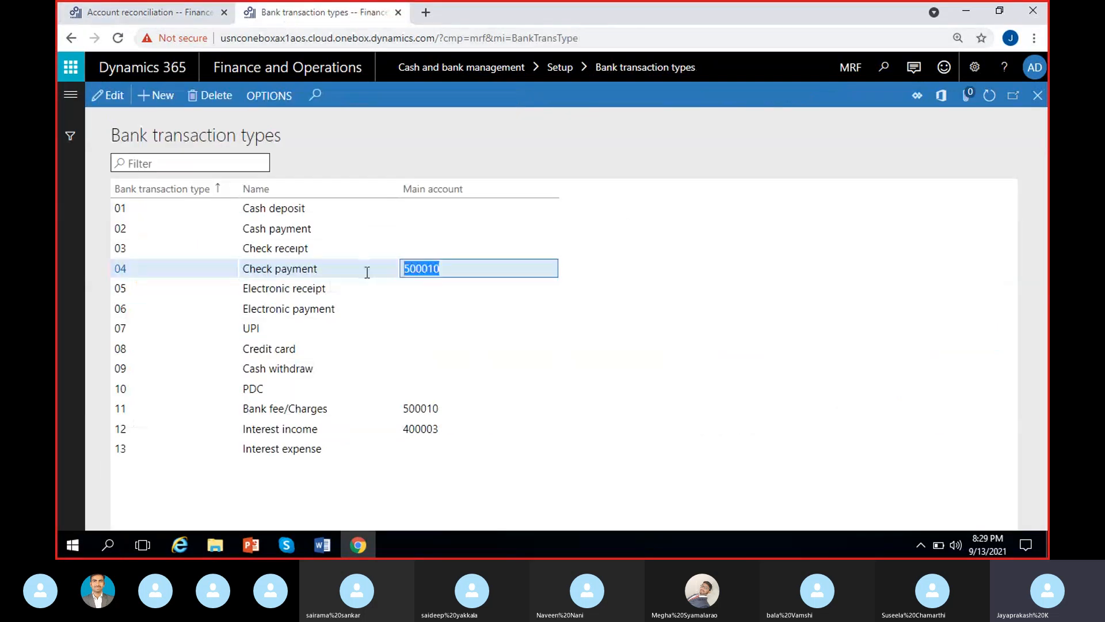
{"action": "left_click", "coordinate": [500, 266]}
{"action": "left_click_drag", "start_coordinate": [450, 271], "coordinate": [370, 273]}
{"action": "left_click", "coordinate": [472, 269]}
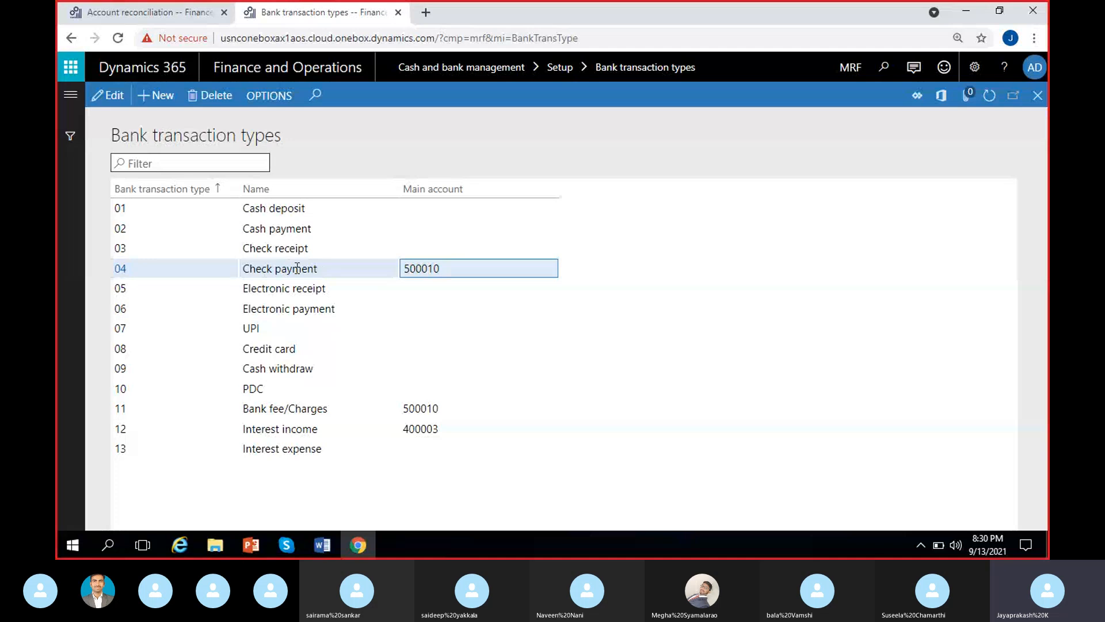
{"action": "left_click", "coordinate": [153, 17]}
Review the correction amount, main account and bank amount on the check 102 line.
{"action": "left_click_drag", "start_coordinate": [637, 477], "coordinate": [742, 478]}
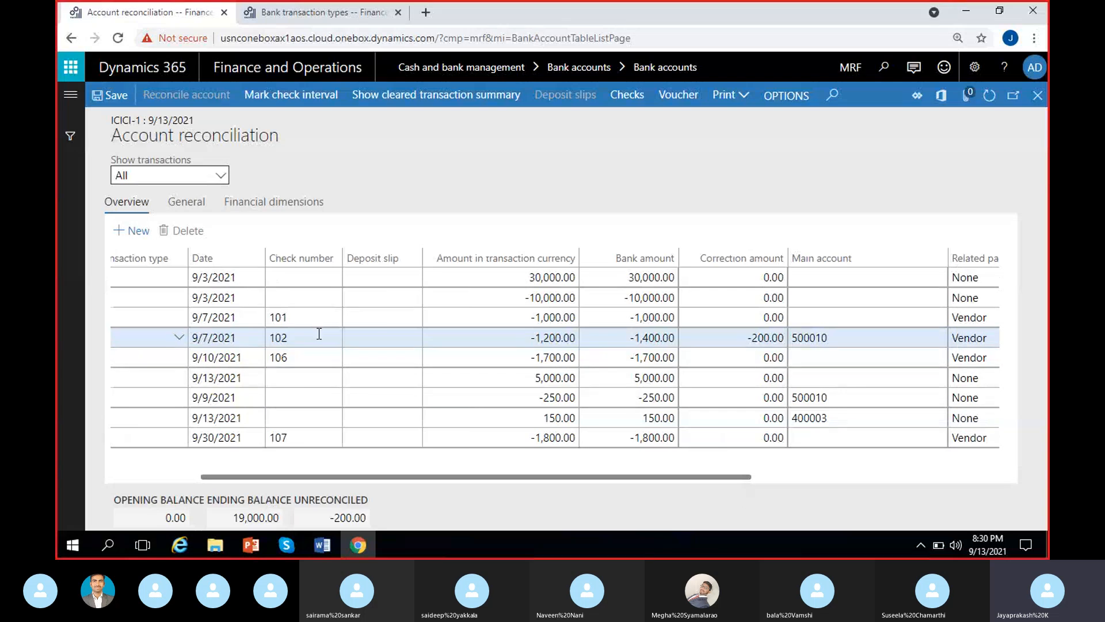
{"action": "left_click", "coordinate": [743, 337]}
{"action": "left_click_drag", "start_coordinate": [743, 337], "coordinate": [777, 337]}
{"action": "left_click", "coordinate": [818, 340]}
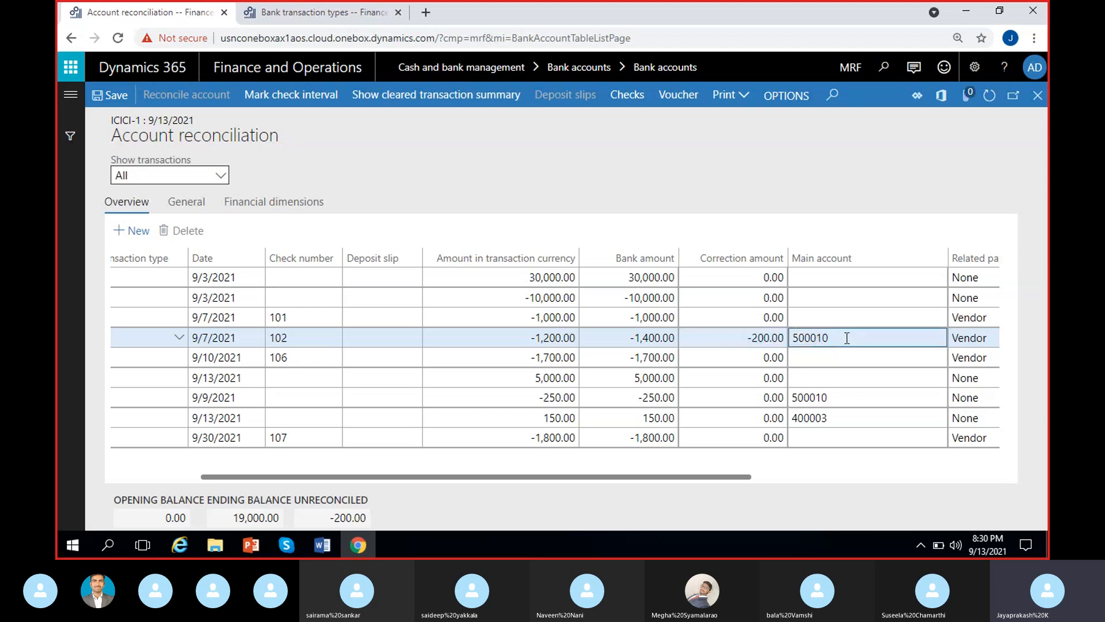
{"action": "left_click", "coordinate": [830, 464]}
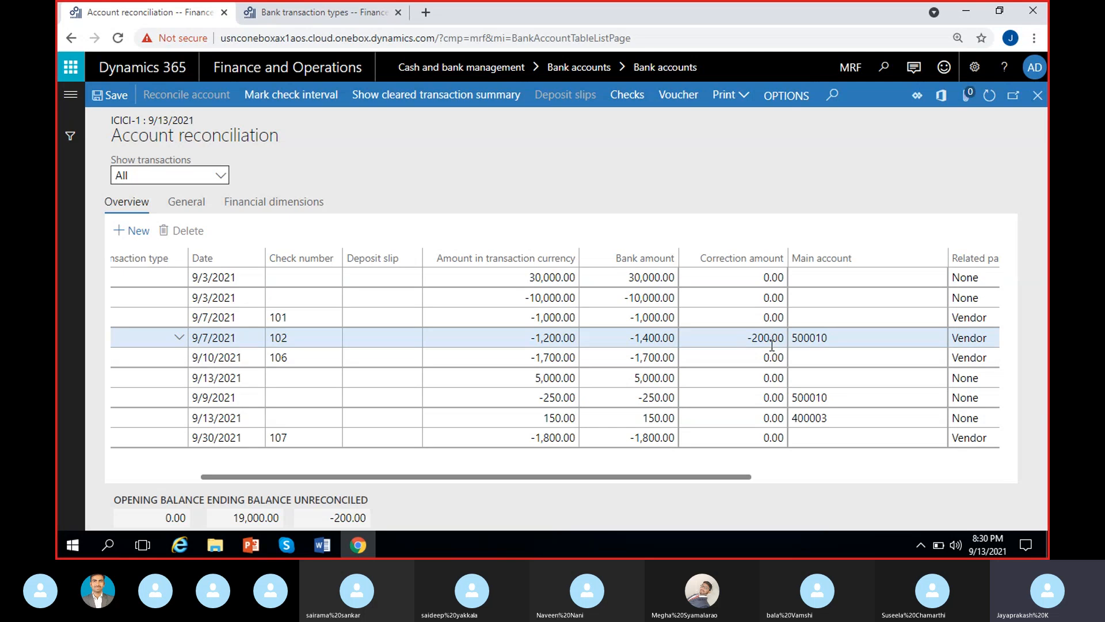
{"action": "left_click", "coordinate": [616, 341]}
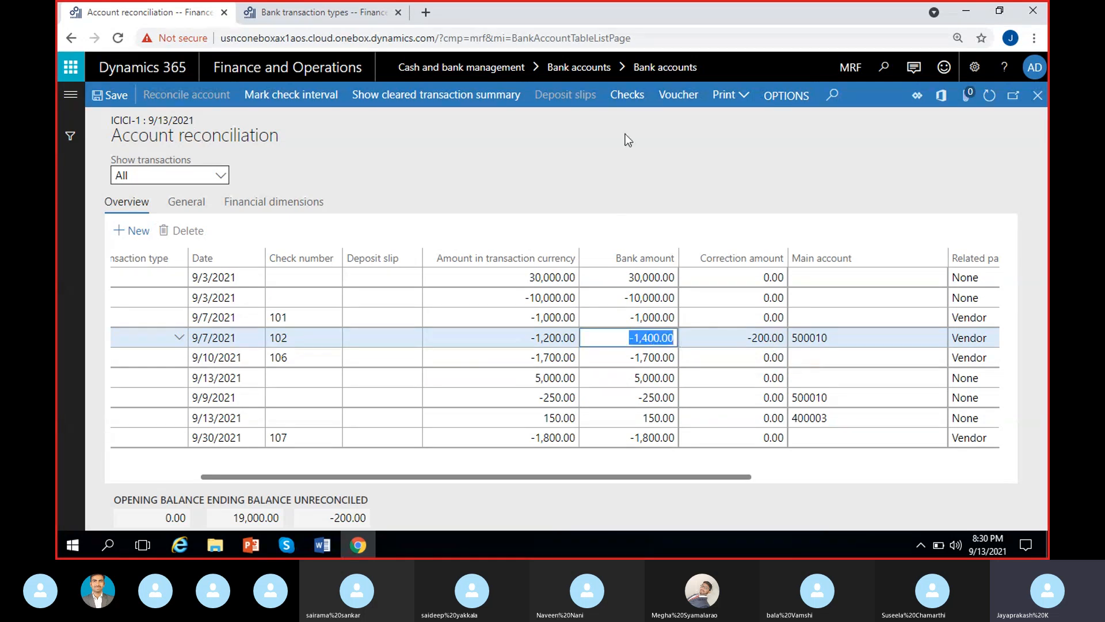
{"action": "left_click", "coordinate": [645, 154]}
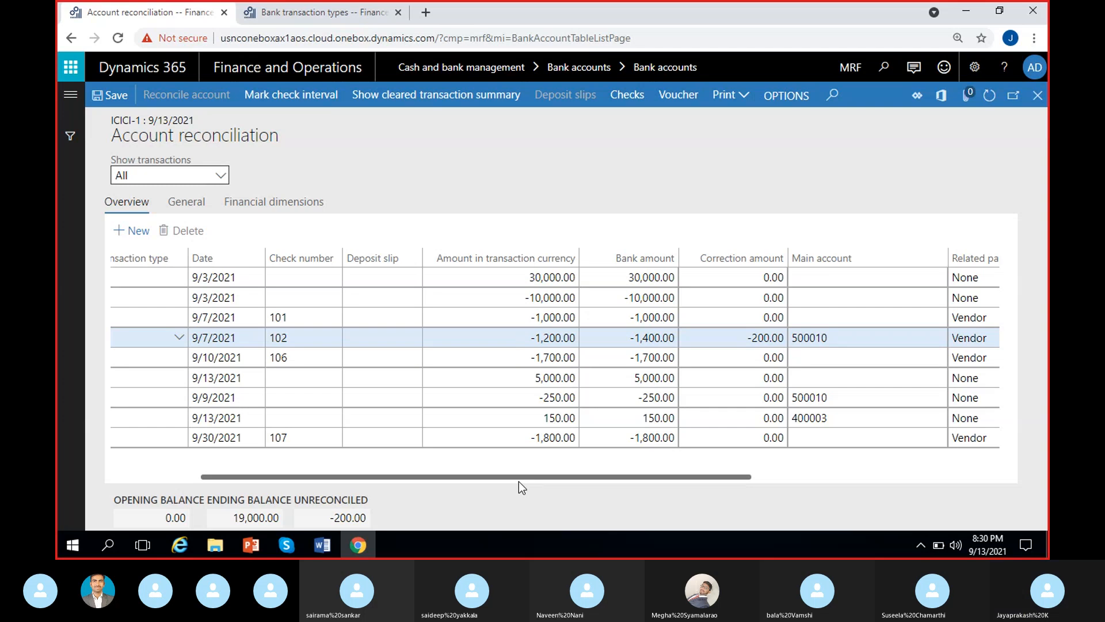
Refresh the account reconciliation and examine its opening balance, ending balance and unreconciled amount.
{"action": "left_click", "coordinate": [990, 98]}
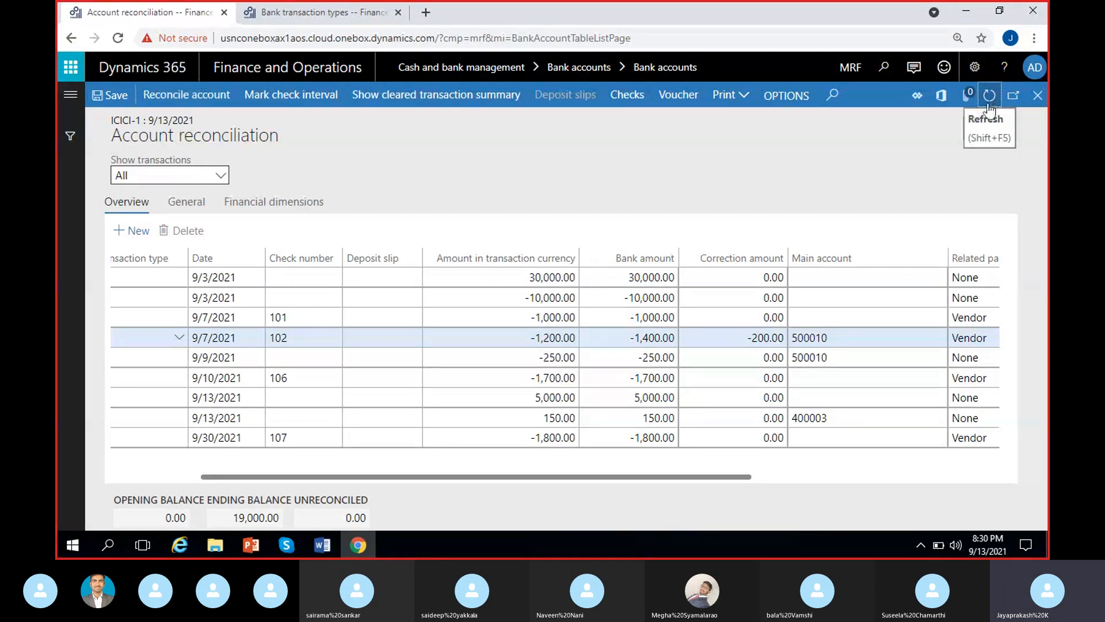
{"action": "left_click", "coordinate": [329, 516]}
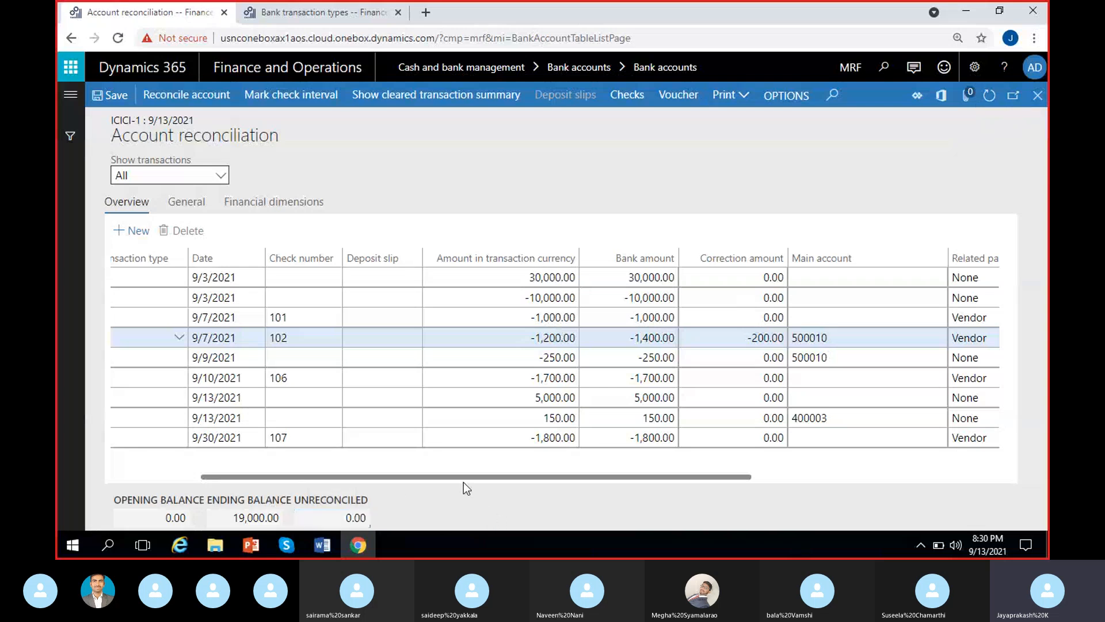
{"action": "left_click_drag", "start_coordinate": [463, 478], "coordinate": [360, 485]}
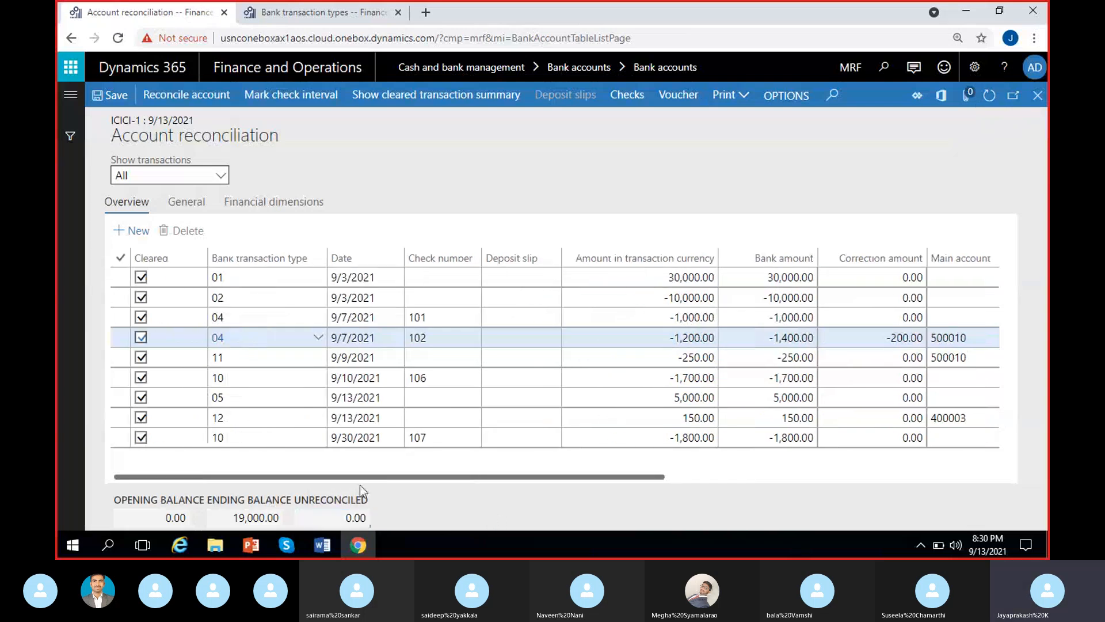
{"action": "left_click", "coordinate": [141, 517]}
{"action": "left_click", "coordinate": [194, 517]}
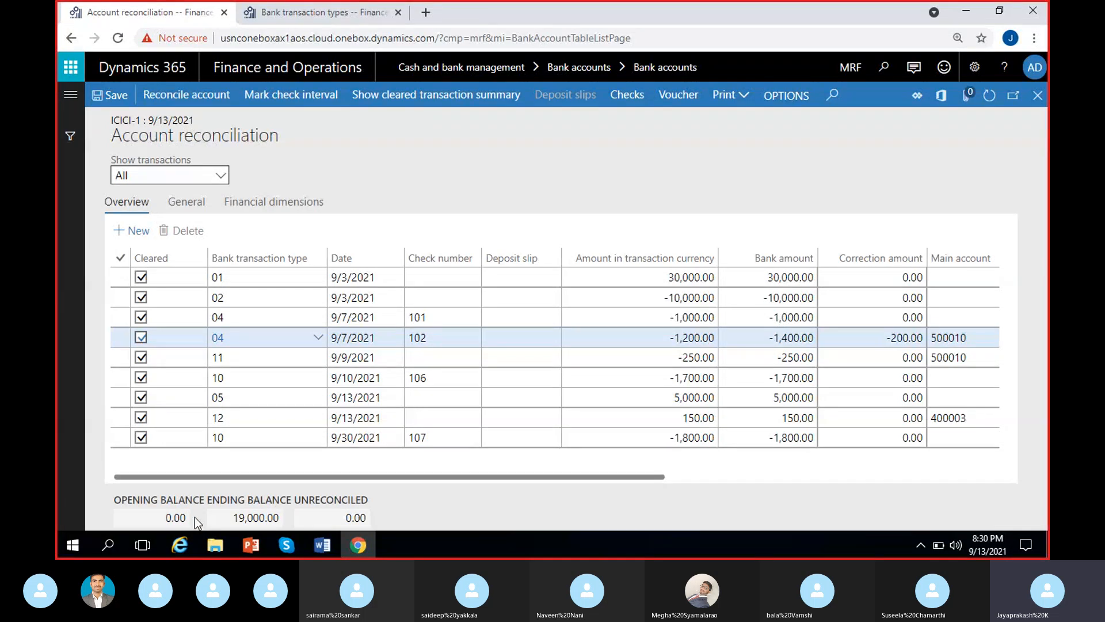
{"action": "left_click", "coordinate": [280, 517]}
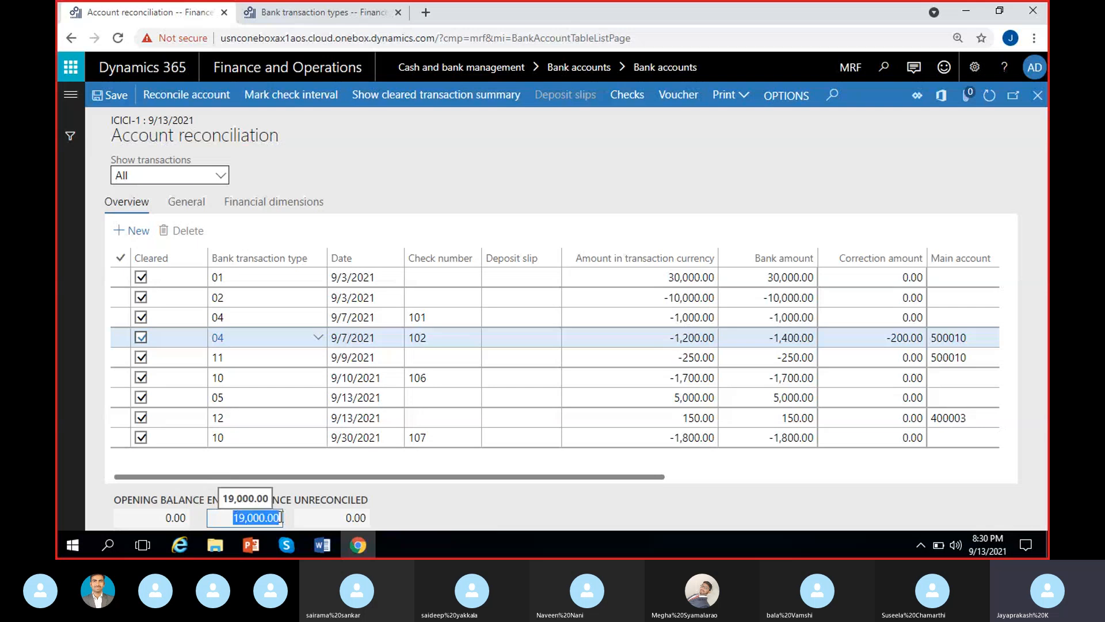
{"action": "left_click", "coordinate": [290, 519]}
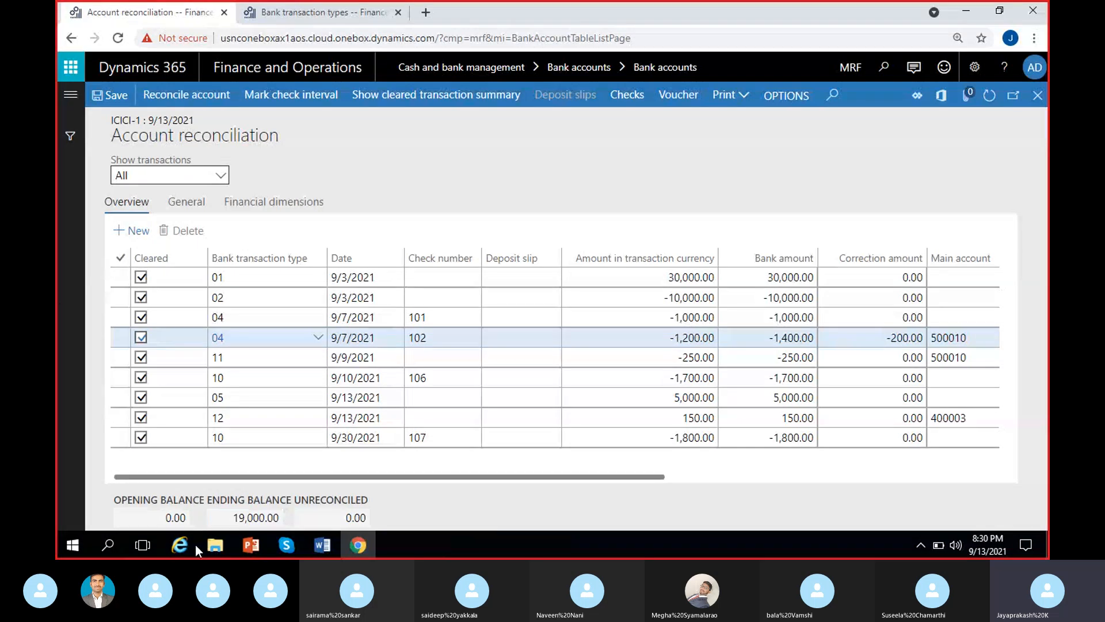
{"action": "left_click", "coordinate": [151, 520]}
{"action": "left_click", "coordinate": [203, 513]}
{"action": "left_click", "coordinate": [250, 517]}
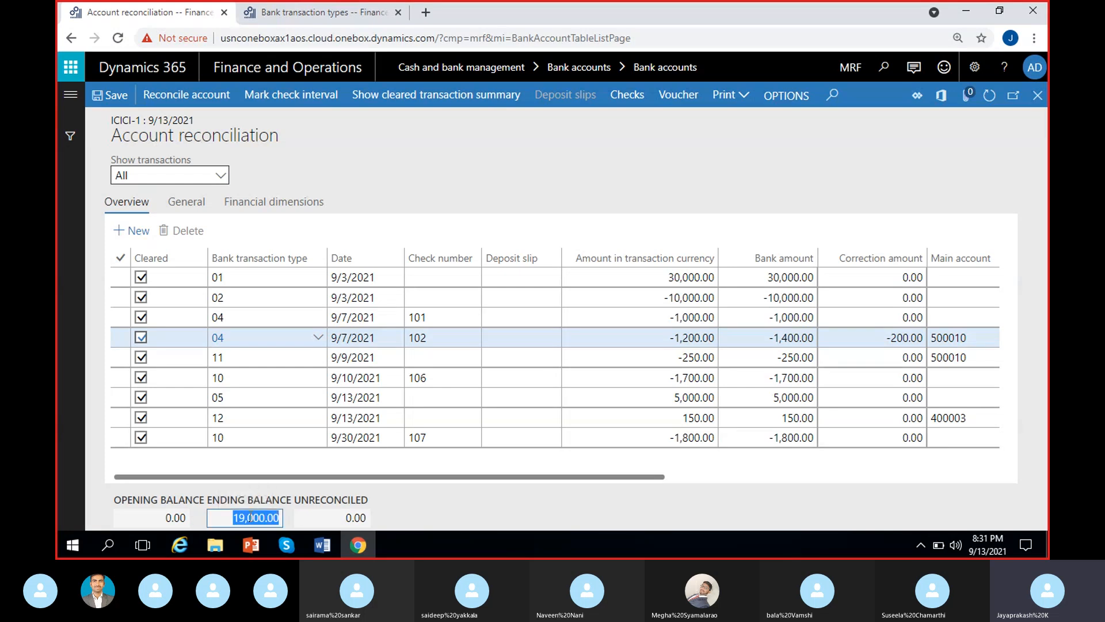
{"action": "left_click", "coordinate": [427, 512]}
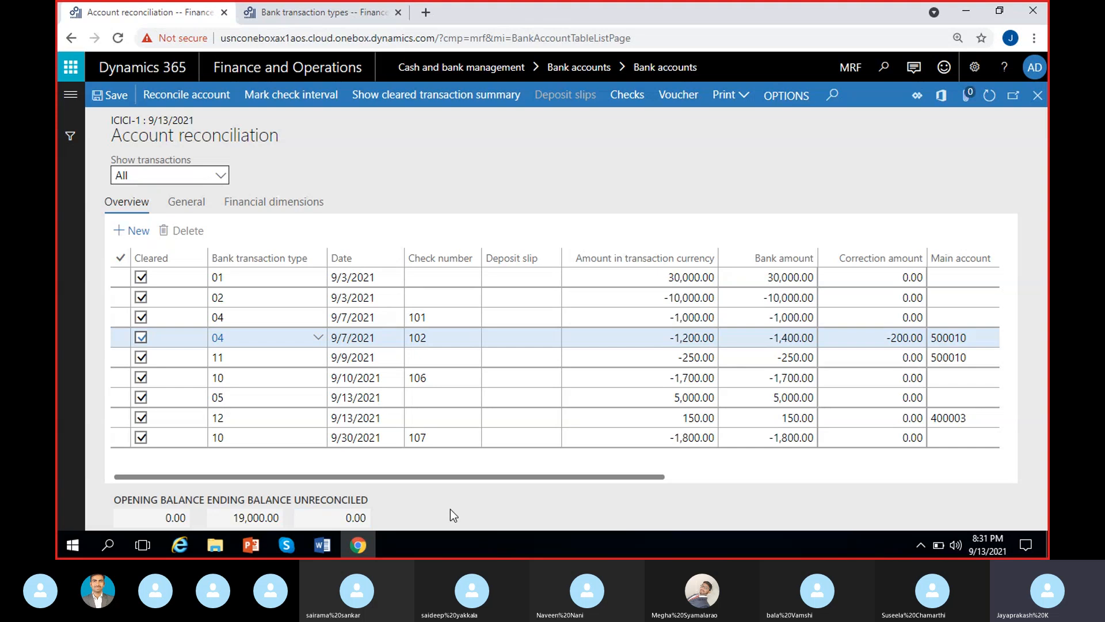
Review the amounts of the interest and bank fee lines and the correction details of the check 102 line.
{"action": "left_click", "coordinate": [608, 420]}
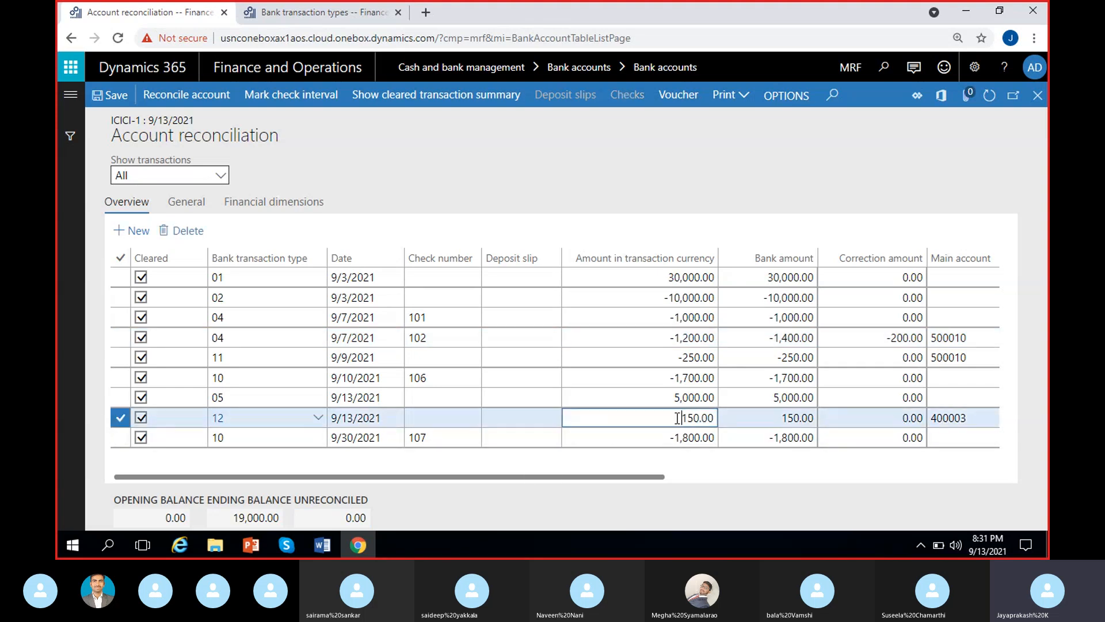
{"action": "left_click", "coordinate": [613, 360]}
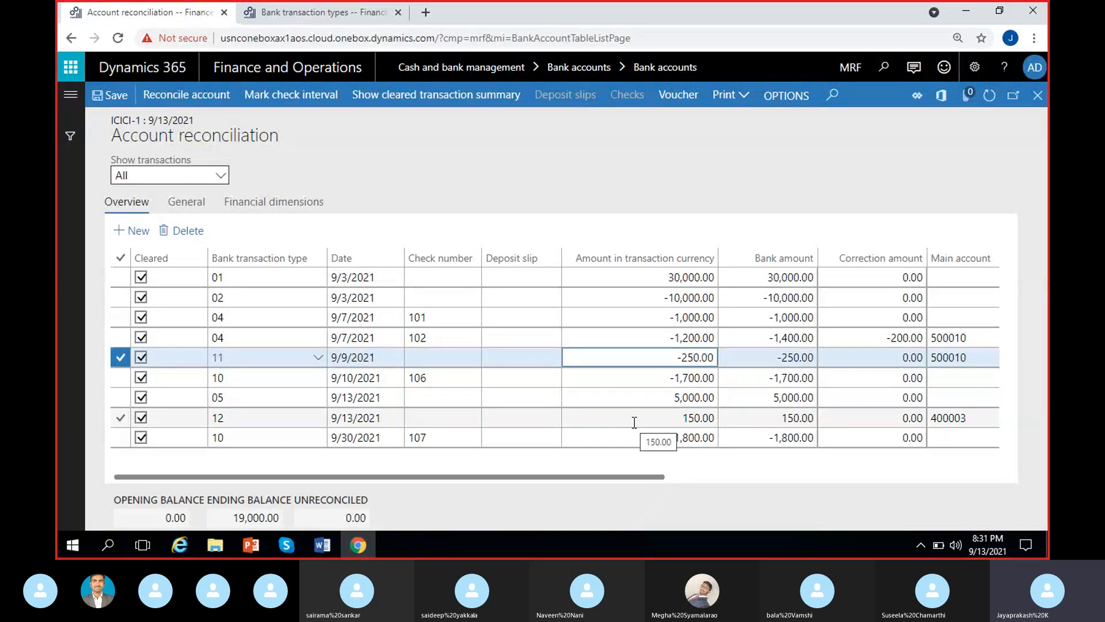
{"action": "left_click", "coordinate": [461, 335]}
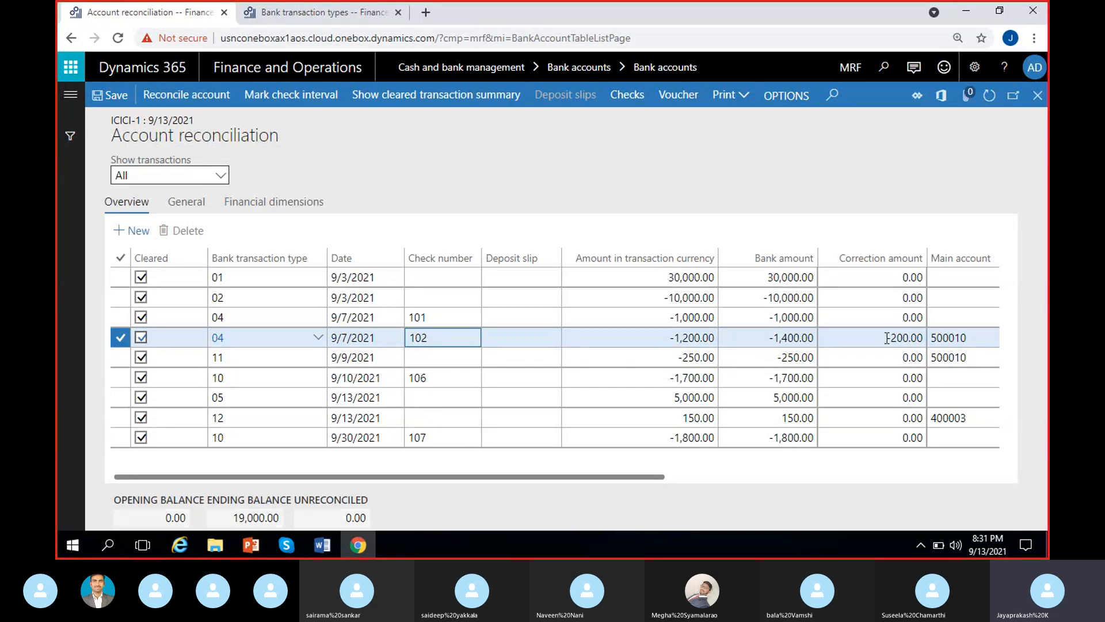
{"action": "left_click_drag", "start_coordinate": [654, 478], "coordinate": [681, 480]}
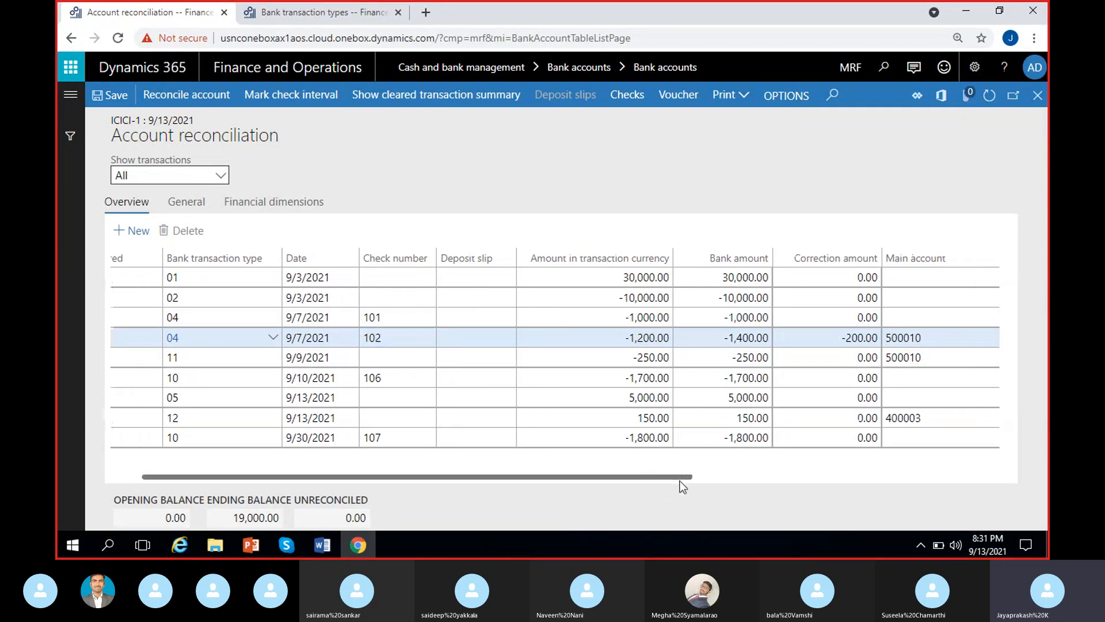
{"action": "left_click", "coordinate": [716, 338]}
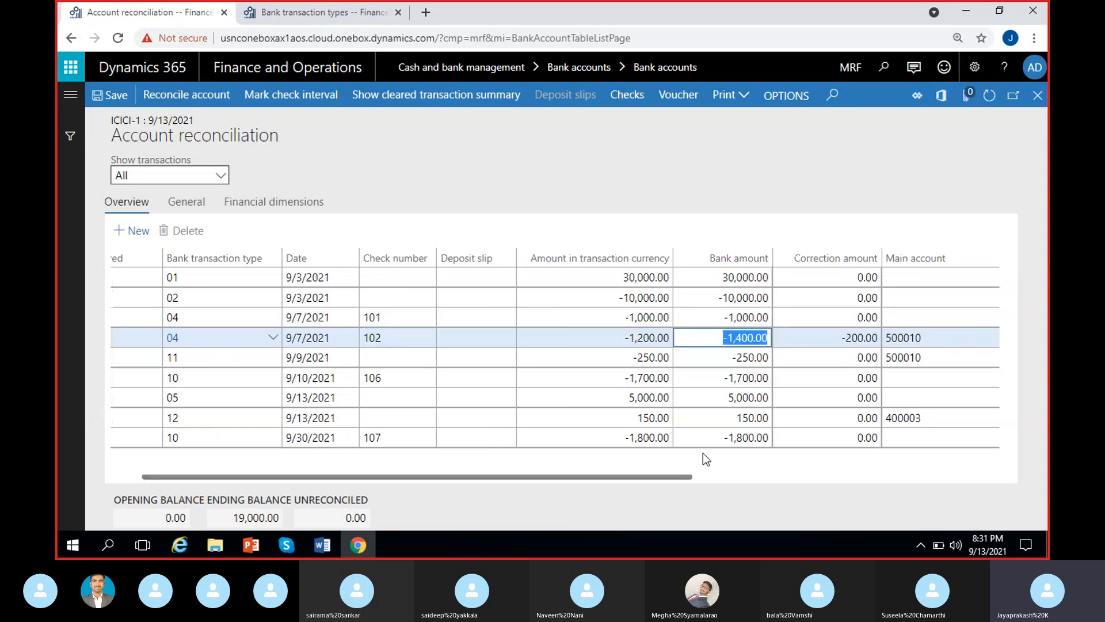
{"action": "left_click_drag", "start_coordinate": [684, 481], "coordinate": [732, 479]}
{"action": "left_click", "coordinate": [856, 338]}
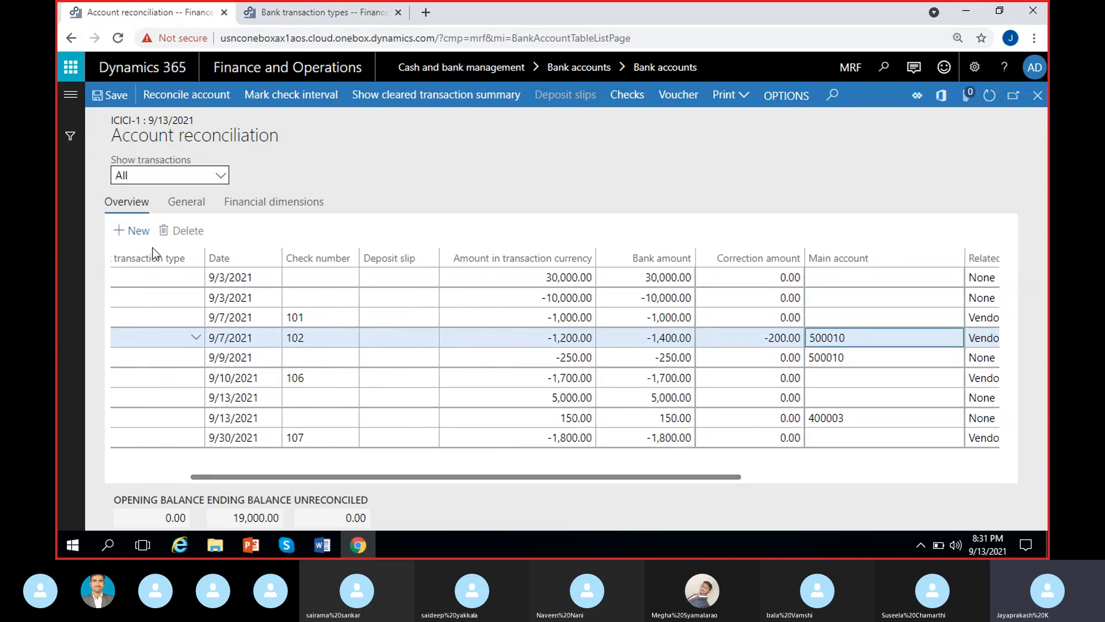
{"action": "left_click_drag", "start_coordinate": [310, 477], "coordinate": [234, 477]}
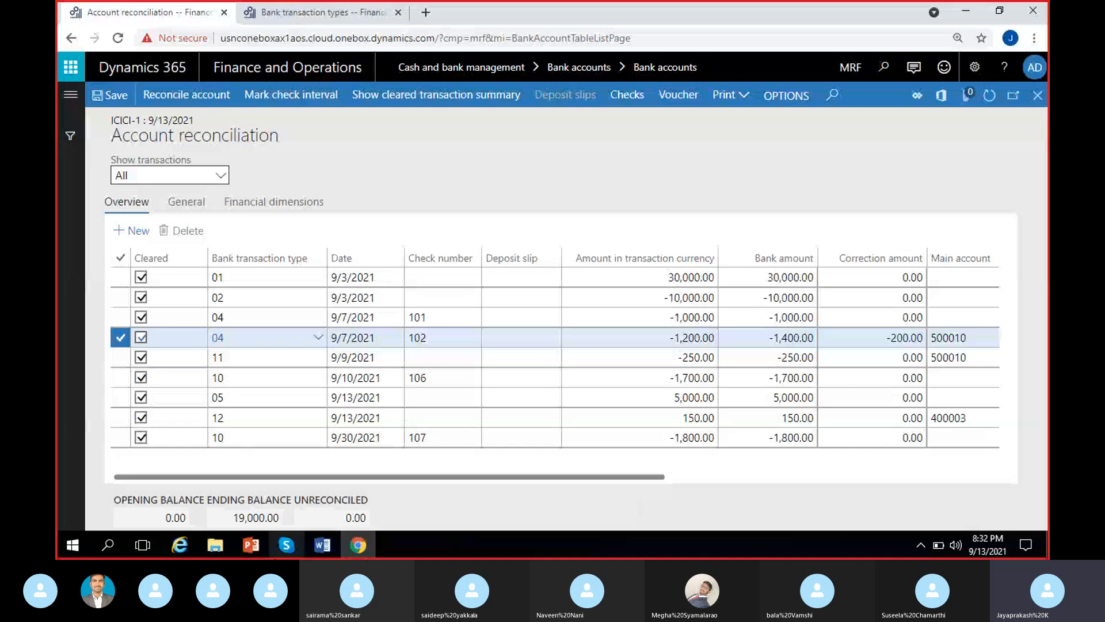
{"action": "left_click", "coordinate": [286, 544]}
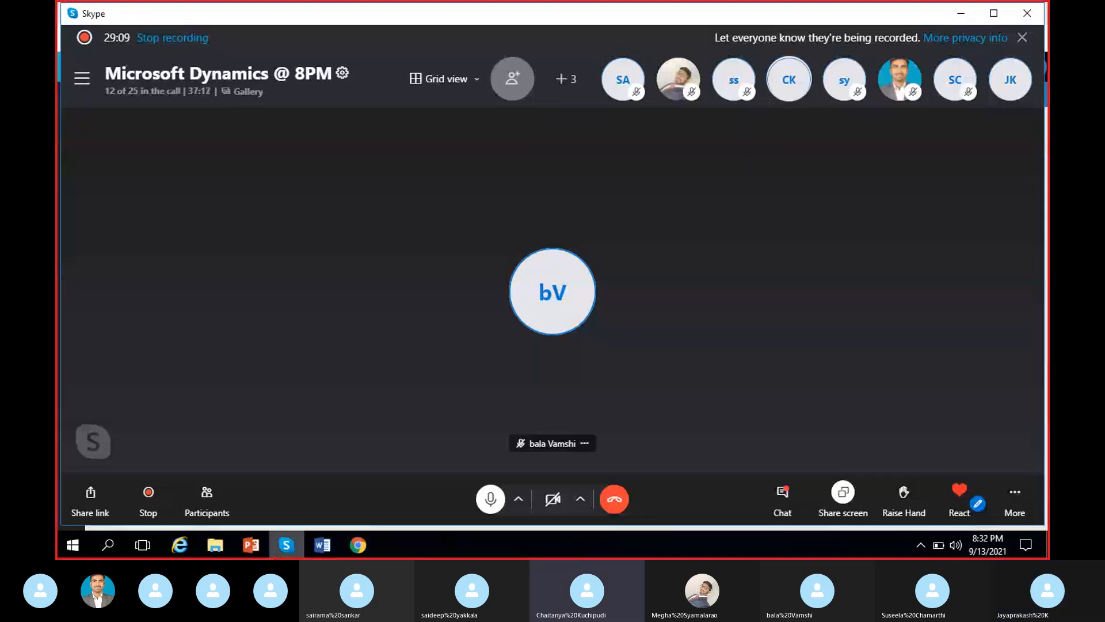
{"action": "left_click", "coordinate": [283, 547]}
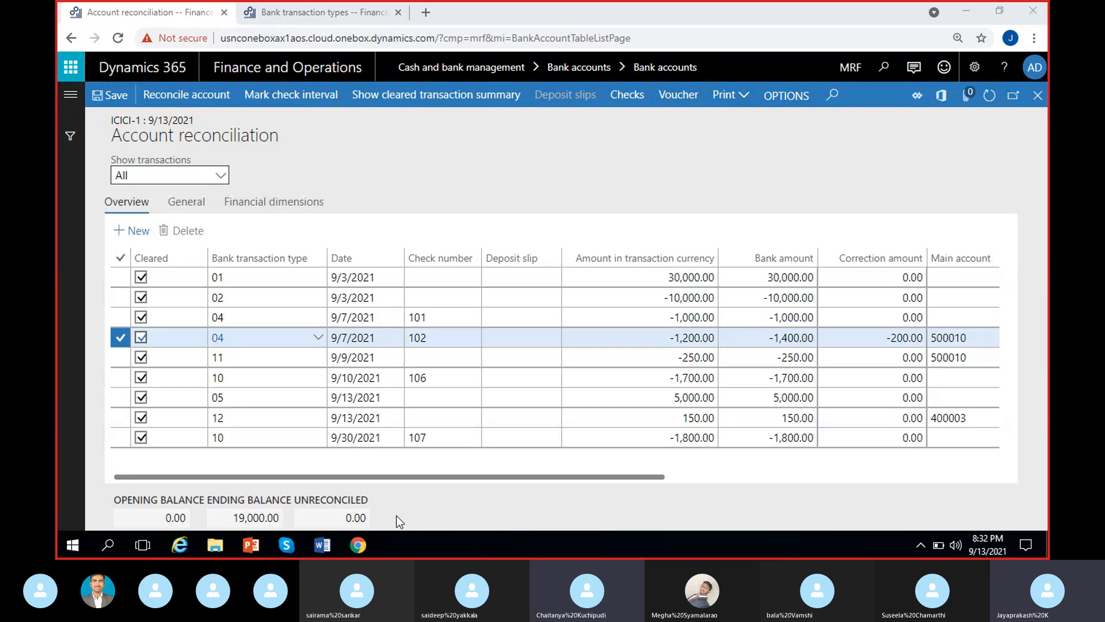
Leave the bank transaction types page and open the Bank accounts list in Cash and bank management.
{"action": "left_click", "coordinate": [371, 11]}
{"action": "left_click", "coordinate": [1034, 96]}
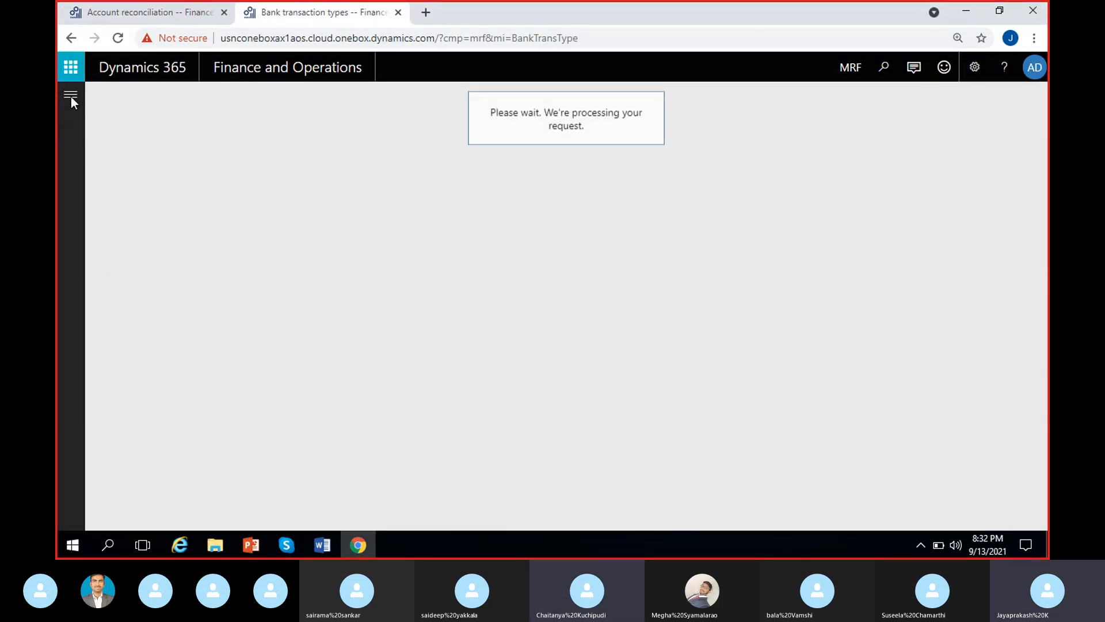
{"action": "left_click", "coordinate": [71, 99]}
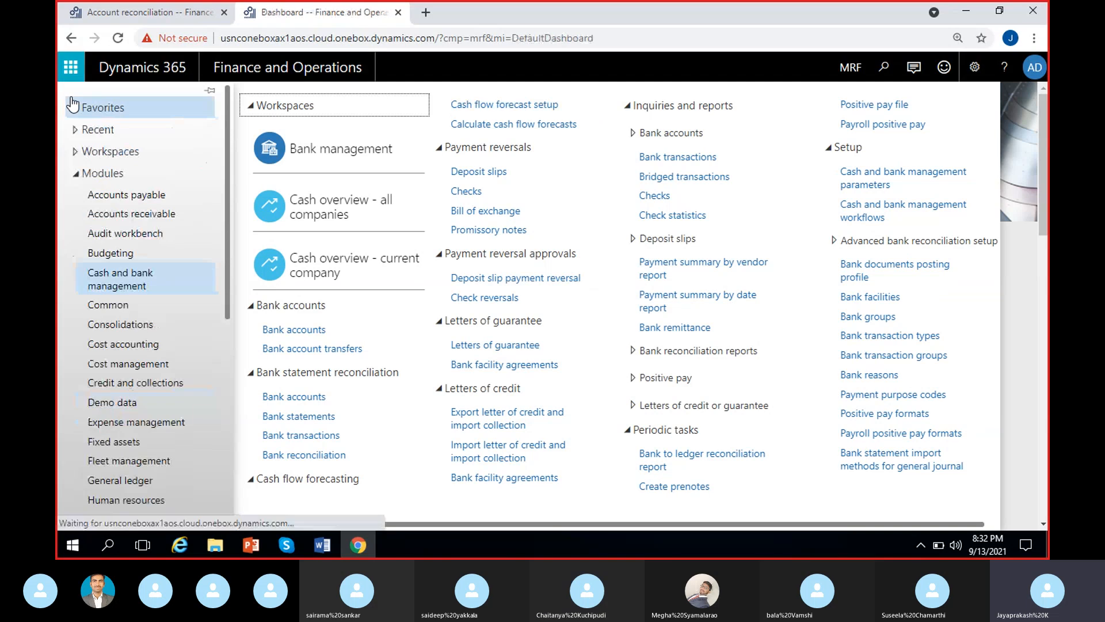
{"action": "left_click", "coordinate": [303, 330]}
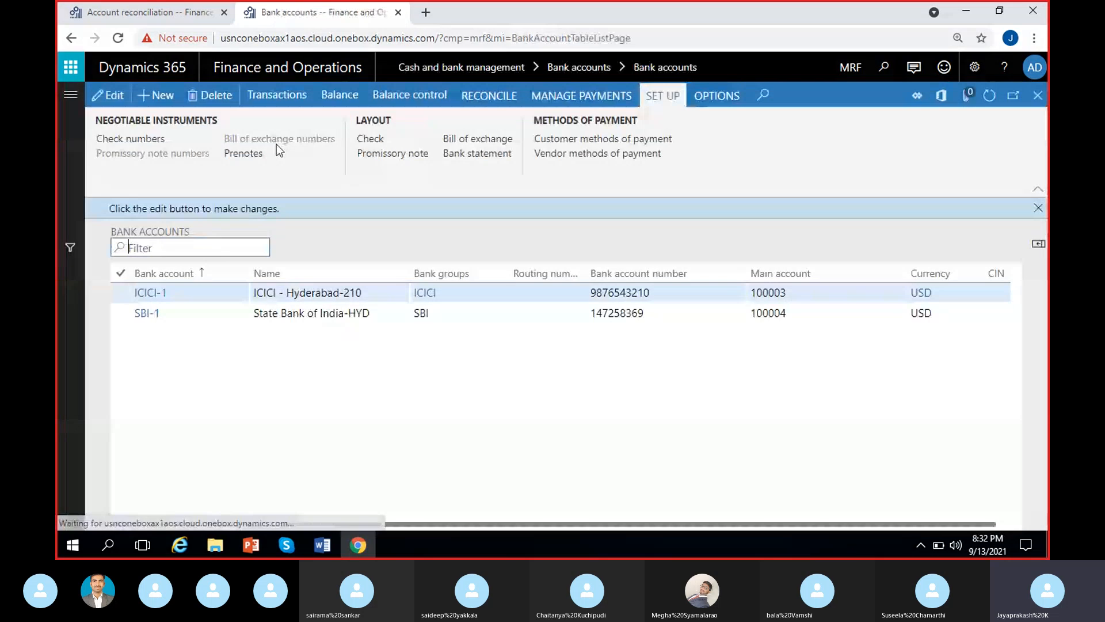
Check the current balance of the ICICI-1 bank account and dismiss the edit notice on the list.
{"action": "left_click", "coordinate": [346, 96]}
{"action": "left_click", "coordinate": [616, 397]}
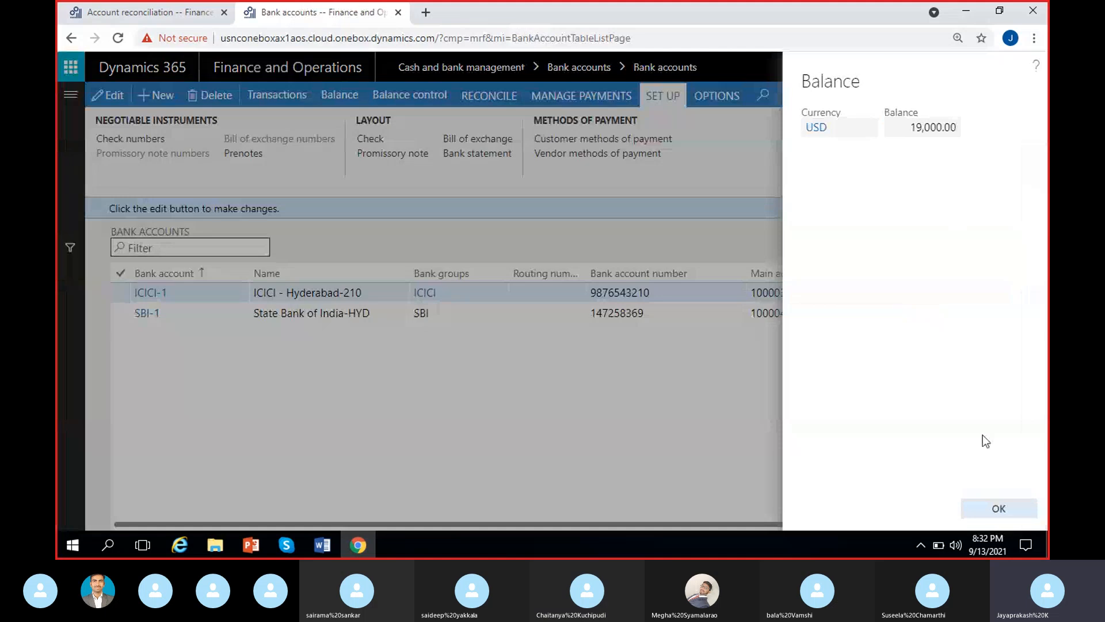
{"action": "left_click", "coordinate": [999, 508]}
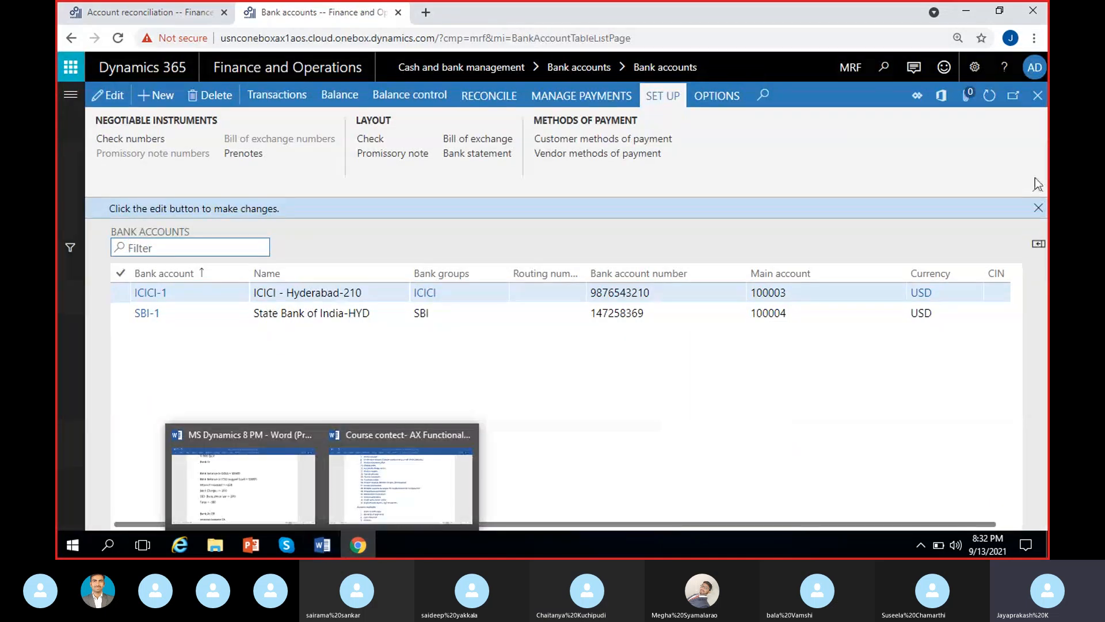
{"action": "left_click", "coordinate": [1038, 208]}
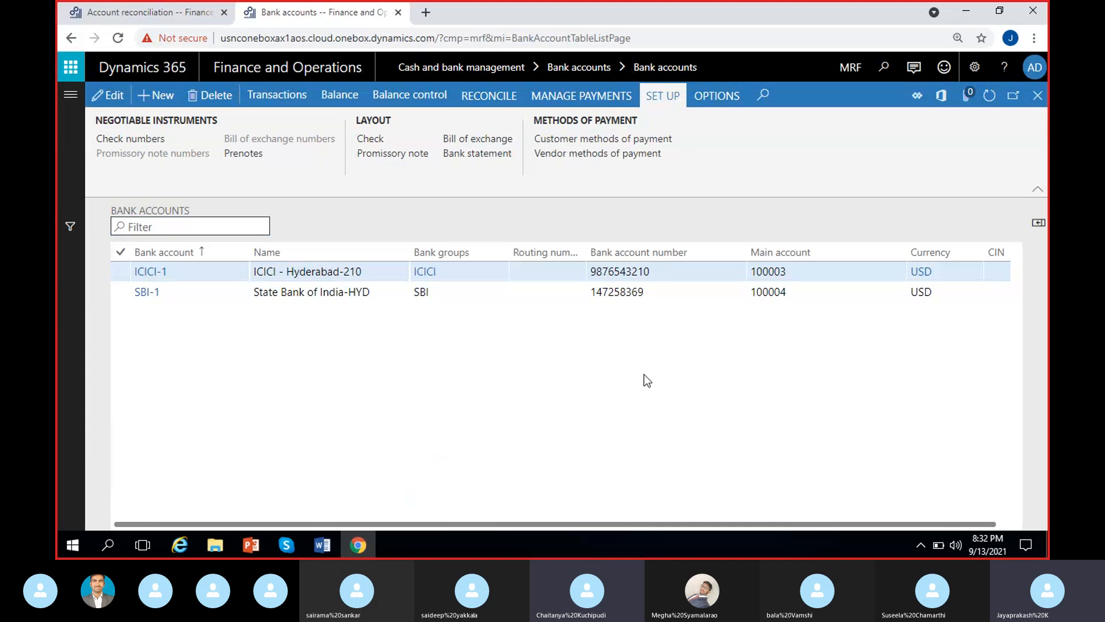
Select the ICICI-1 bank account and review its open account reconciliation lines and balances, ending back on the bank accounts list.
{"action": "left_click", "coordinate": [544, 272]}
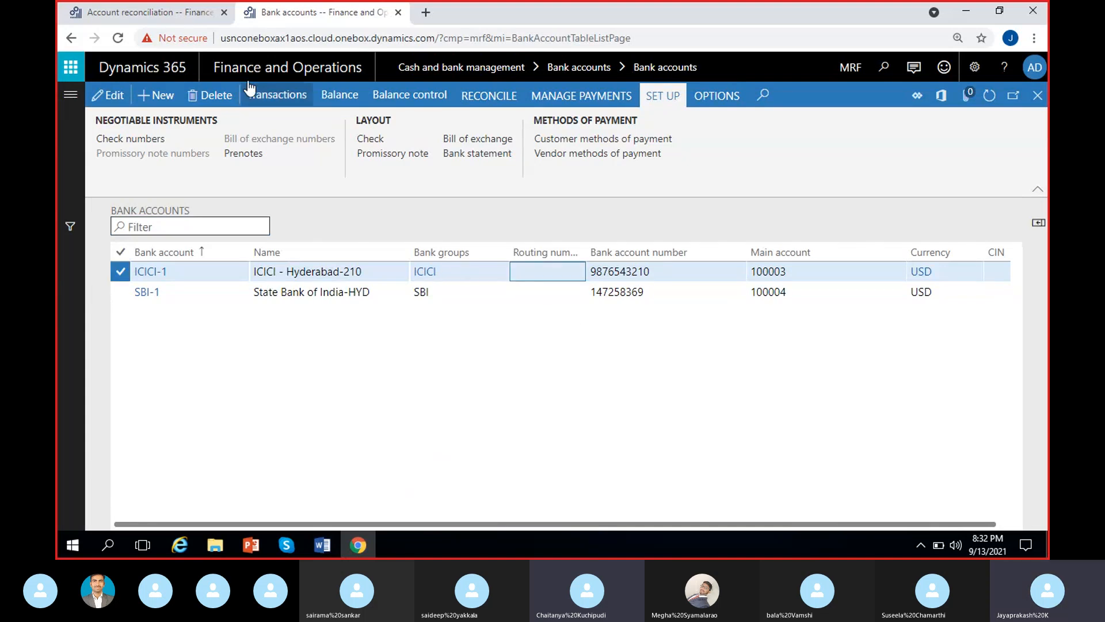
{"action": "left_click", "coordinate": [156, 14]}
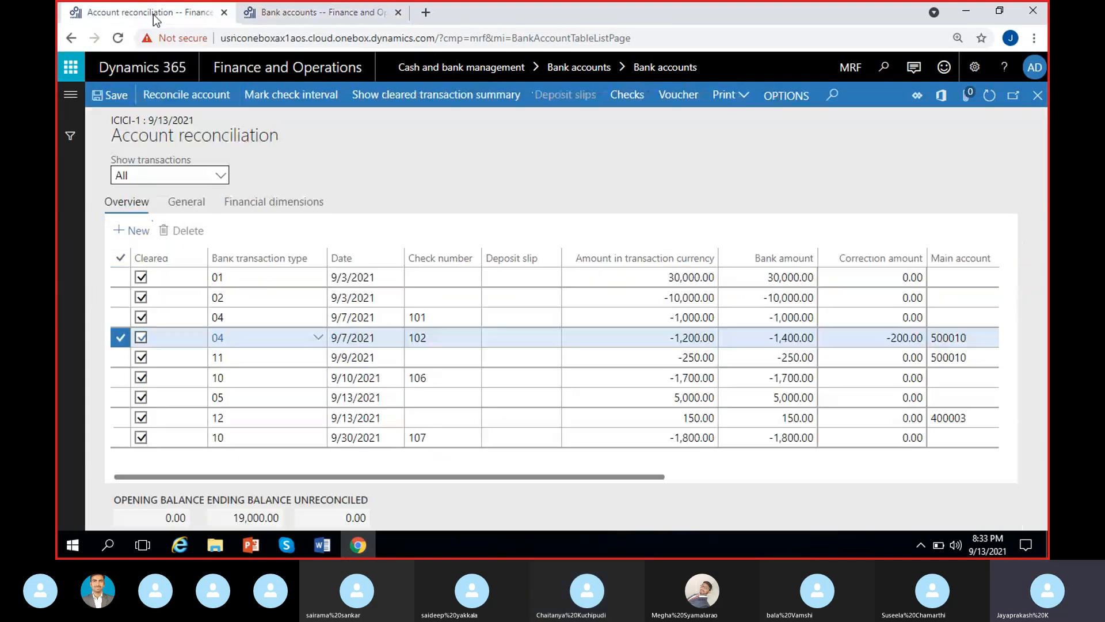
{"action": "left_click", "coordinate": [318, 14]}
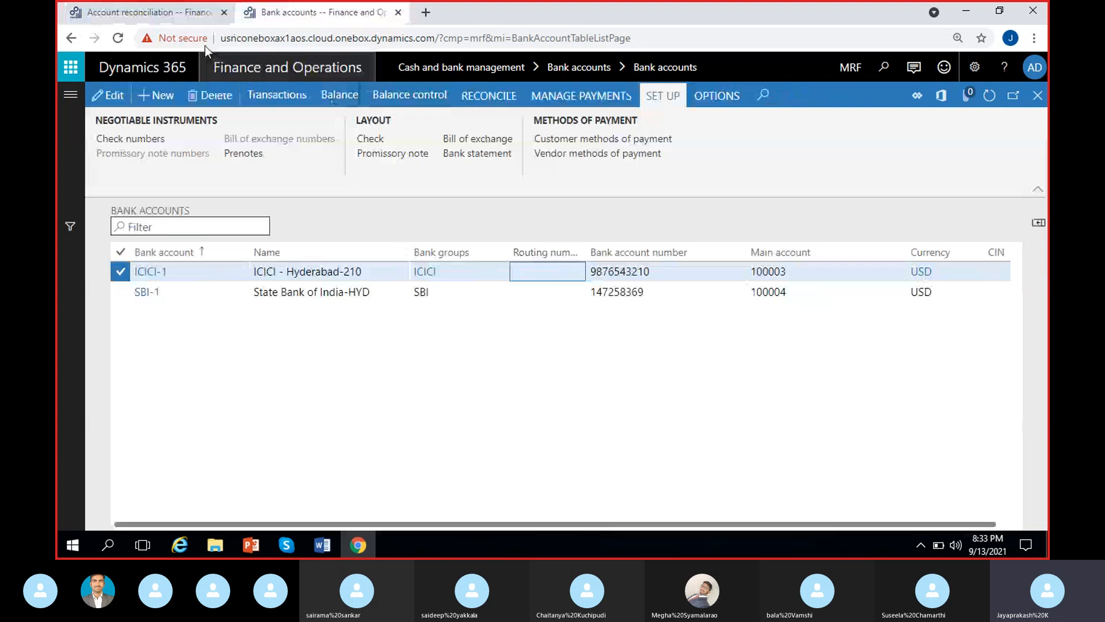
{"action": "left_click", "coordinate": [190, 13]}
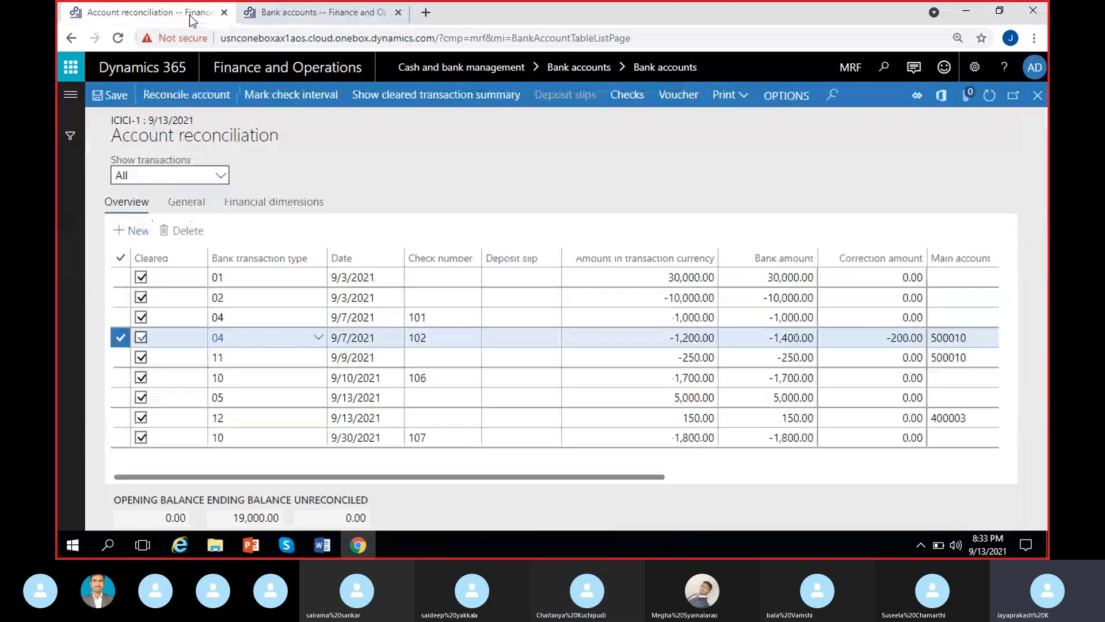
{"action": "left_click", "coordinate": [358, 11]}
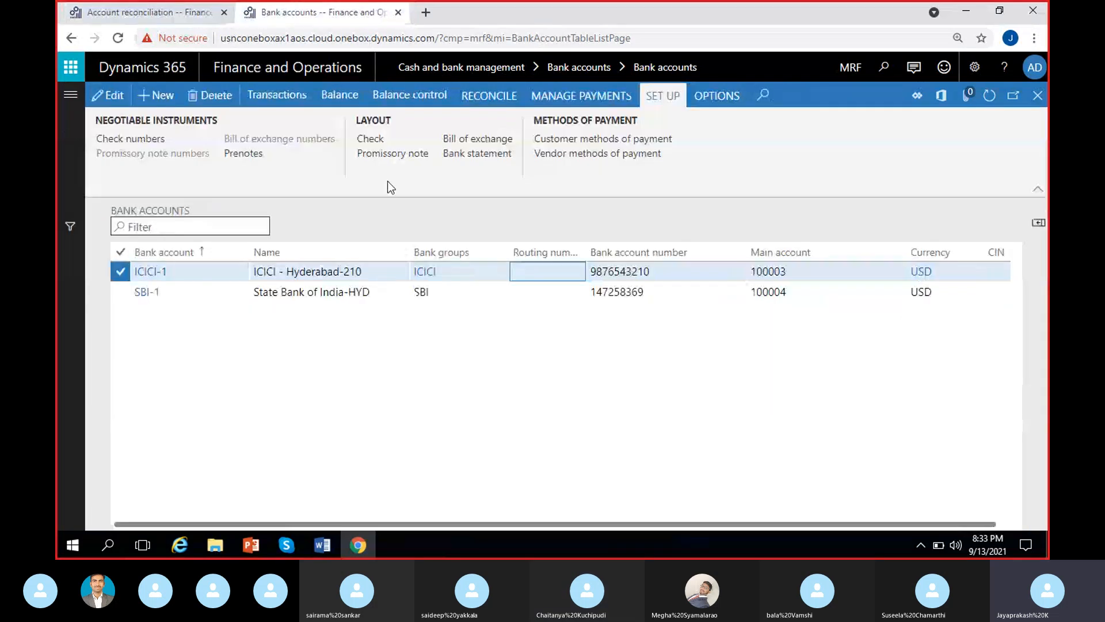
Check the ending balance in the ICICI-1 account reconciliation and close it to inspect the bank statement's ending balance.
{"action": "left_click", "coordinate": [158, 10]}
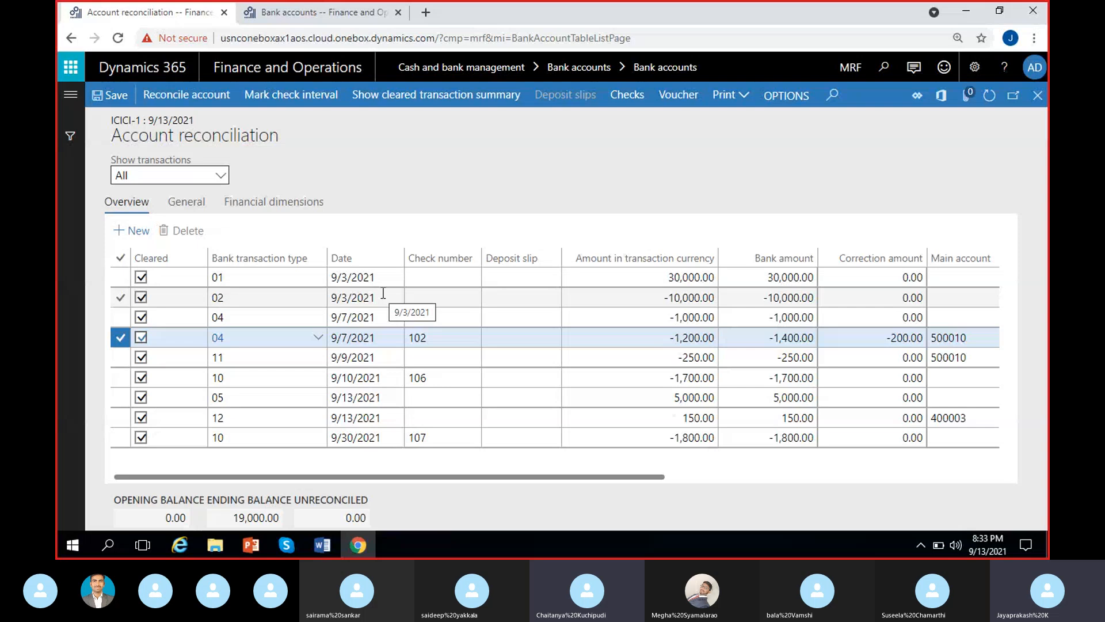
{"action": "left_click", "coordinate": [216, 523]}
{"action": "left_click", "coordinate": [1038, 95]}
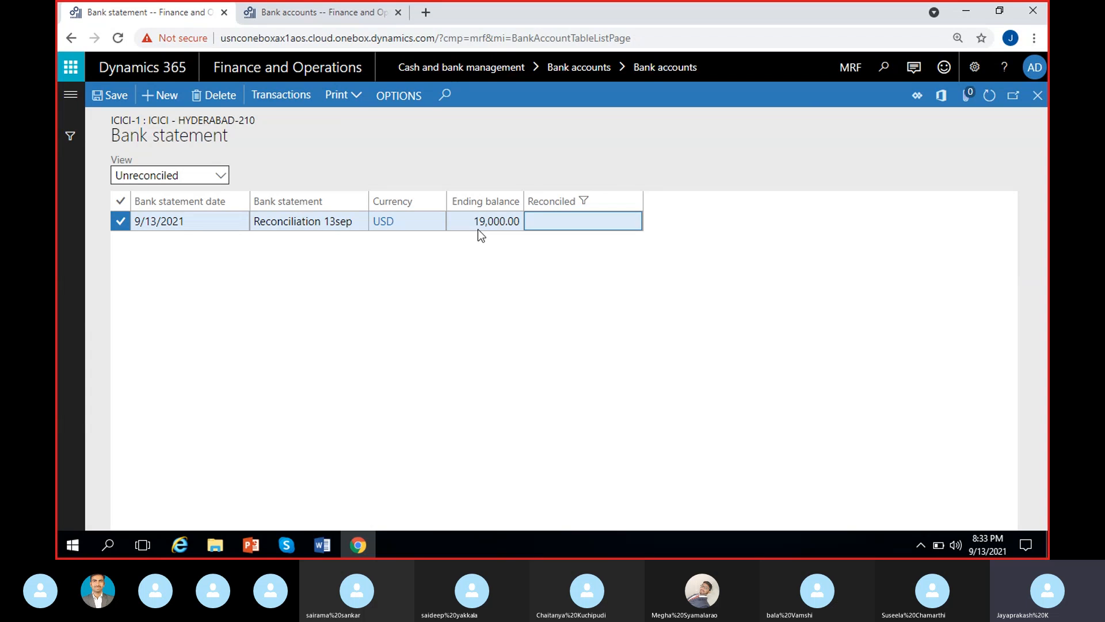
{"action": "left_click", "coordinate": [456, 226]}
Switch to the Word notes and compare the D365 bank balance with the balance in the ICICI original bank.
{"action": "left_click", "coordinate": [324, 545]}
{"action": "left_click", "coordinate": [277, 495]}
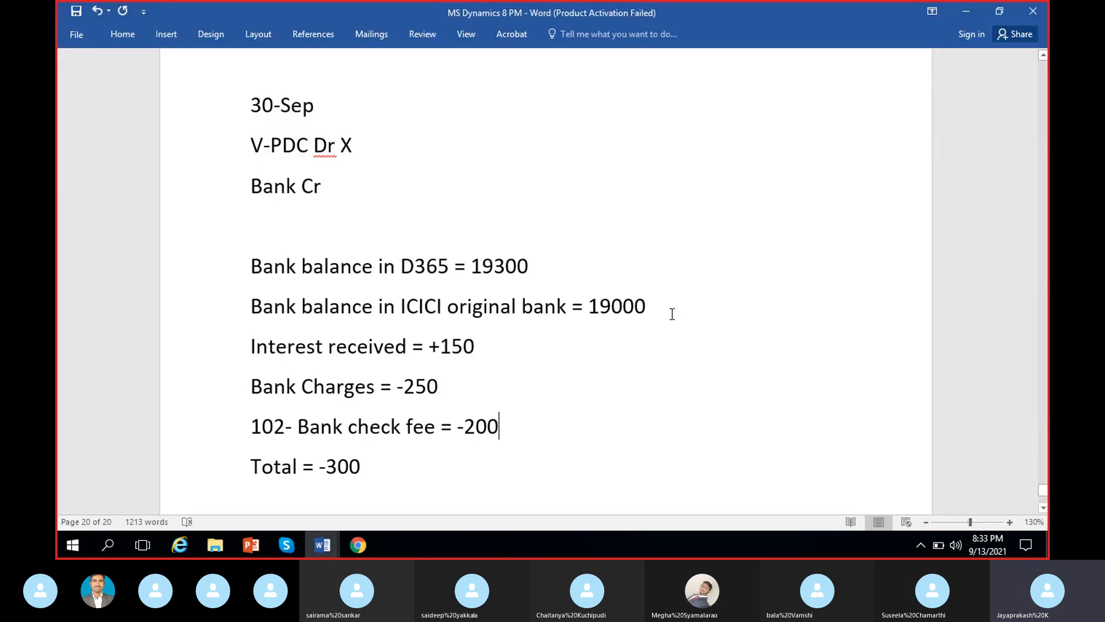
{"action": "mouse_move", "coordinate": [662, 310]}
{"action": "left_mouse_down"}
{"action": "mouse_move", "coordinate": [253, 306]}
{"action": "mouse_move", "coordinate": [671, 301]}
{"action": "left_mouse_up"}
{"action": "left_click", "coordinate": [546, 308]}
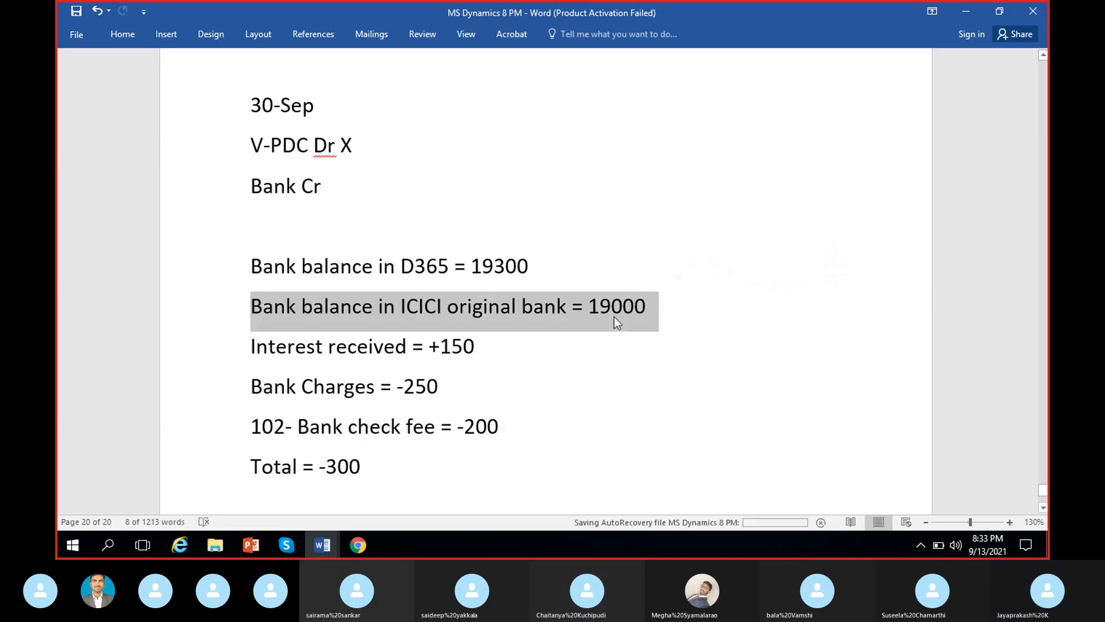
{"action": "left_click_drag", "start_coordinate": [529, 266], "coordinate": [471, 259]}
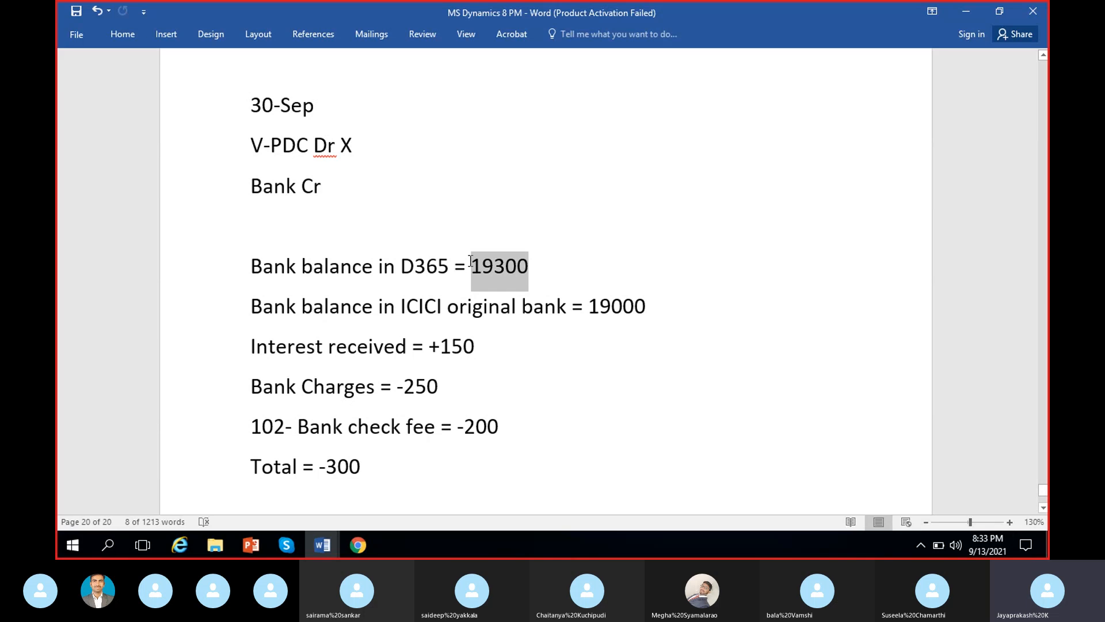
{"action": "left_click", "coordinate": [585, 331]}
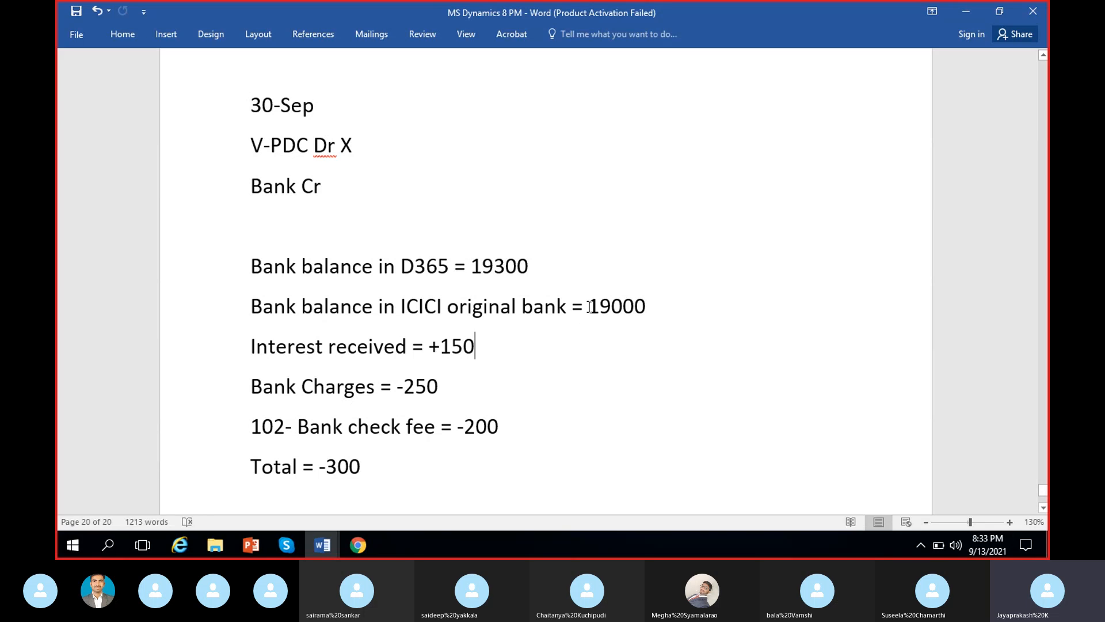
{"action": "left_click_drag", "start_coordinate": [587, 305], "coordinate": [651, 303]}
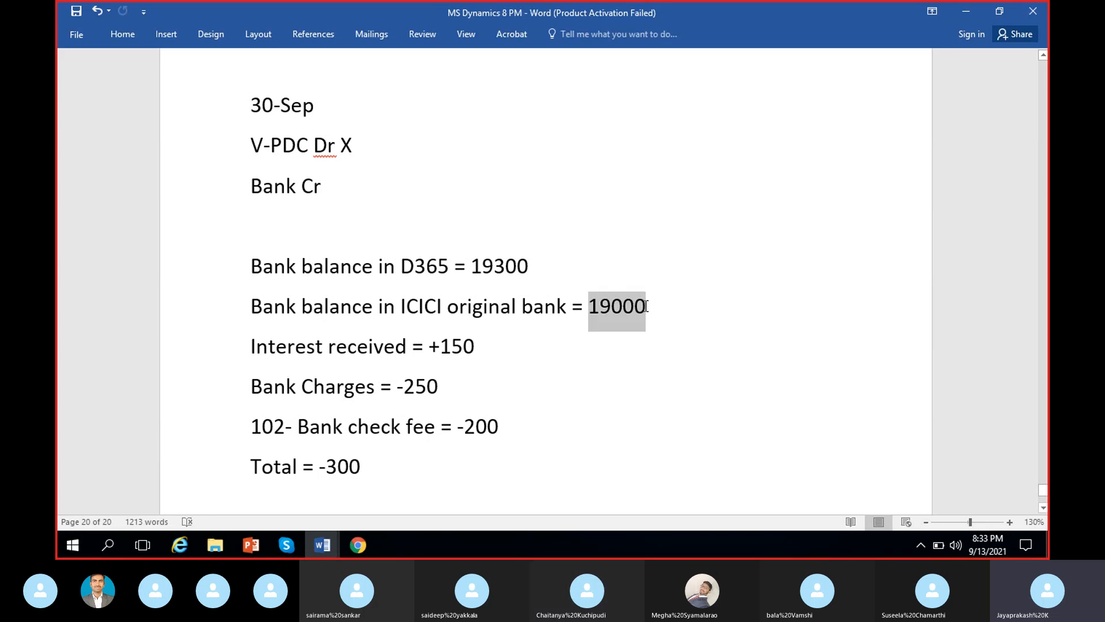
{"action": "left_click_drag", "start_coordinate": [255, 303], "coordinate": [313, 305]}
{"action": "left_click_drag", "start_coordinate": [457, 302], "coordinate": [672, 303]}
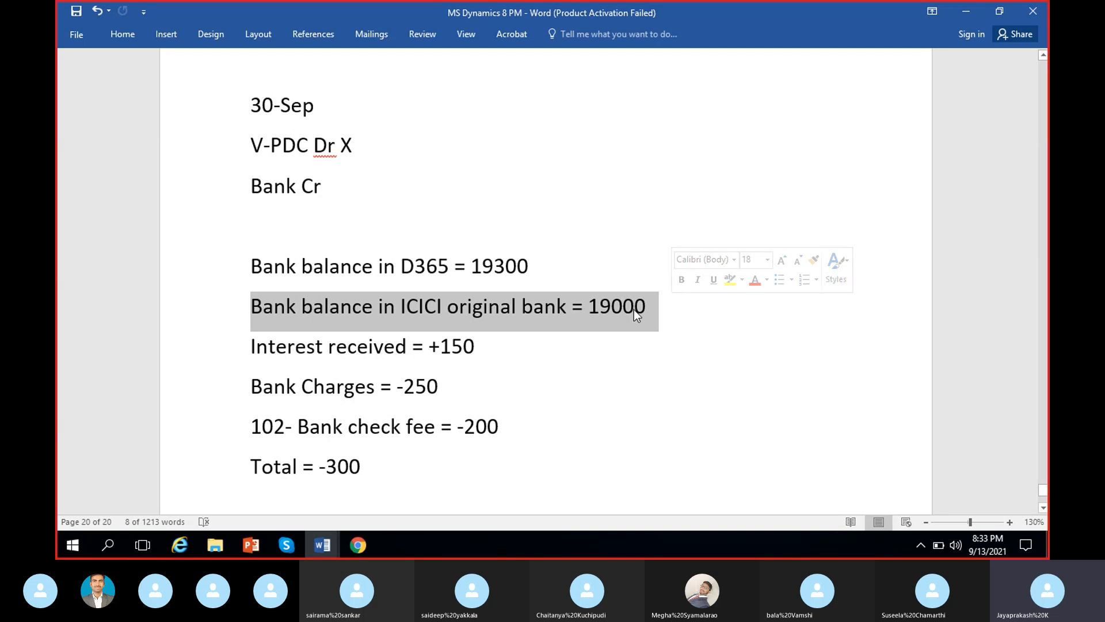
Switch back to Dynamics 365 in Chrome, review the Reconciliation 13sep statement's transactions, and return to its ending balance.
{"action": "left_click", "coordinate": [358, 549]}
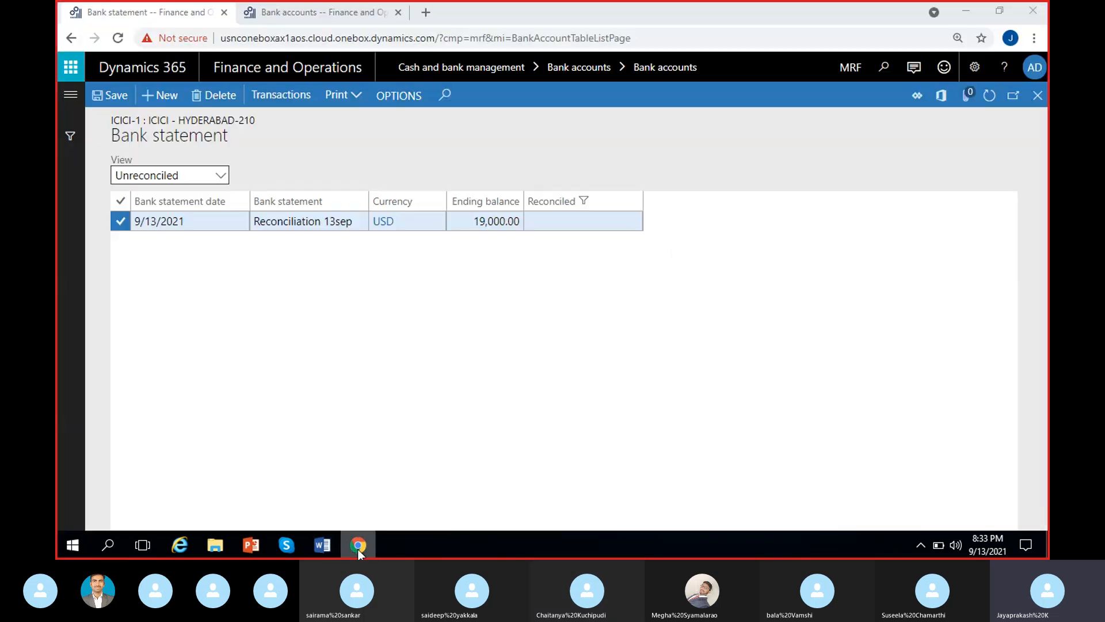
{"action": "left_click", "coordinate": [281, 95]}
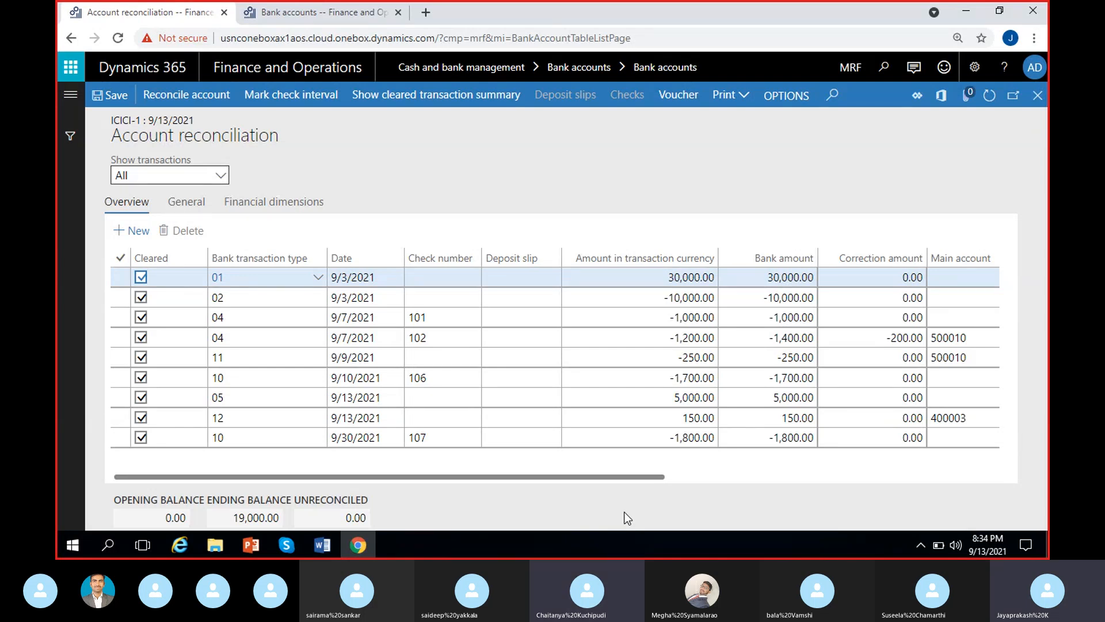
{"action": "left_click", "coordinate": [1038, 95]}
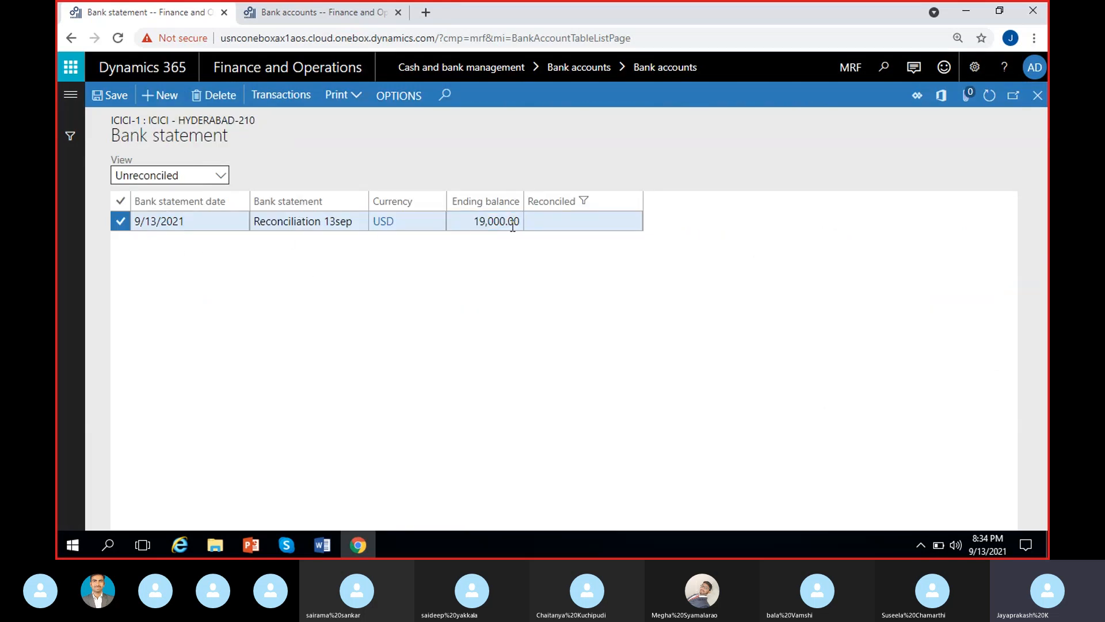
{"action": "left_click", "coordinate": [475, 221]}
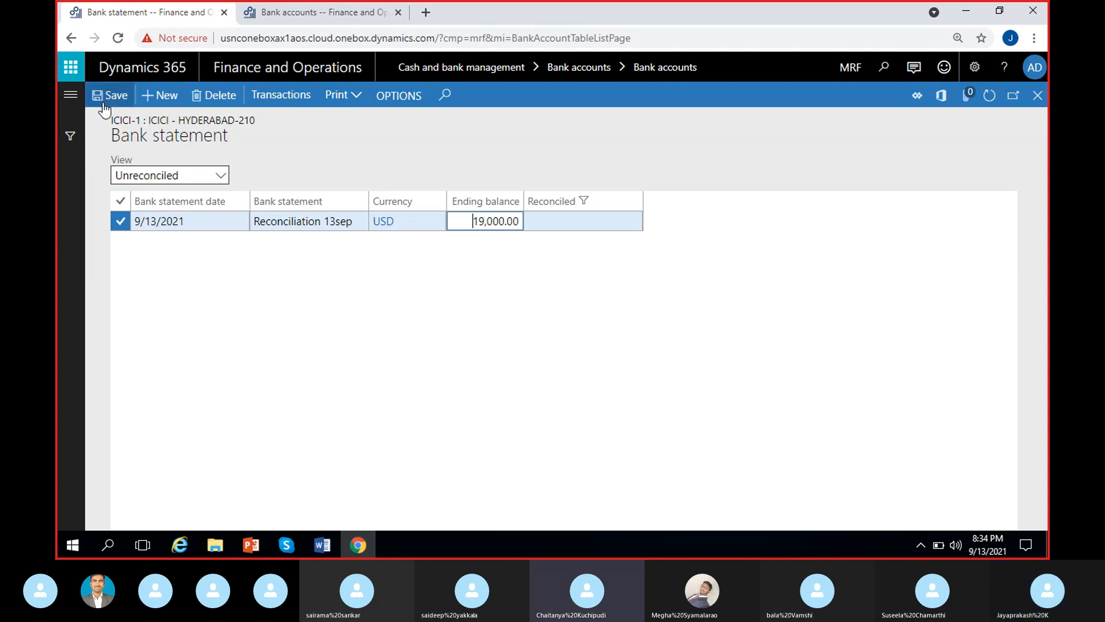
Open the account reconciliation for ICICI-1 from the bank accounts list and inspect the statement's name and ending balance.
{"action": "left_click", "coordinate": [293, 22]}
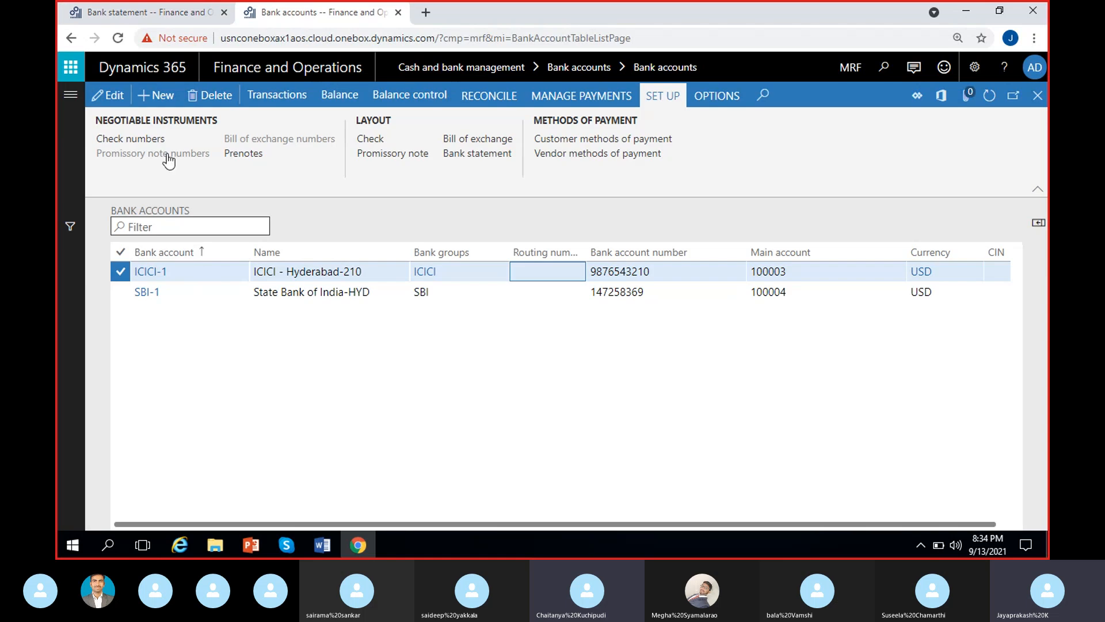
{"action": "left_click", "coordinate": [486, 99]}
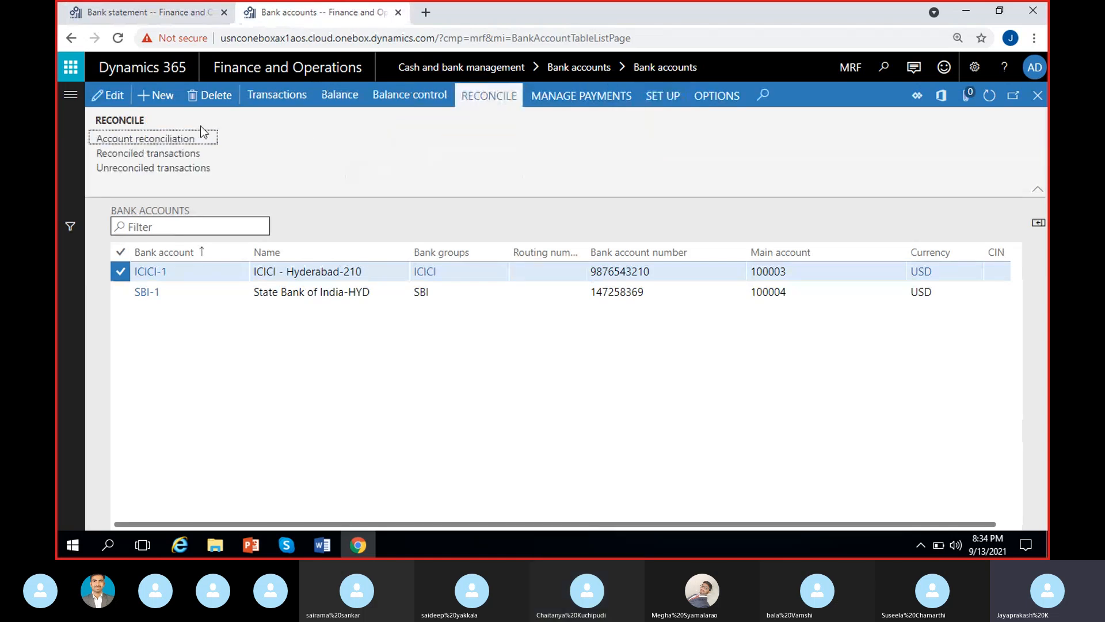
{"action": "left_click", "coordinate": [152, 146]}
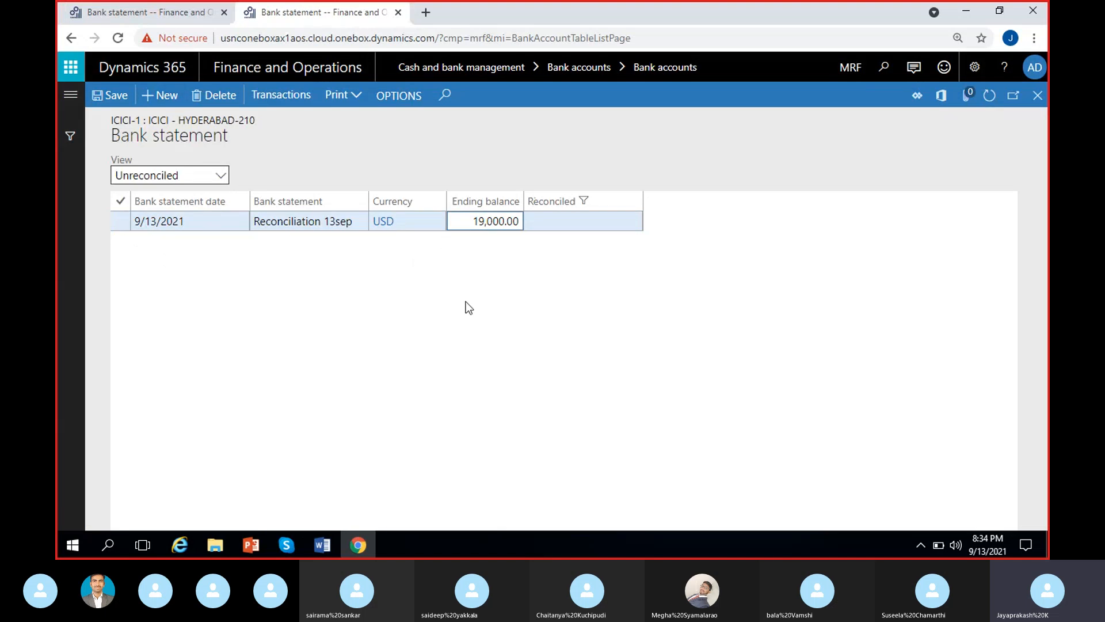
{"action": "left_click", "coordinate": [300, 224]}
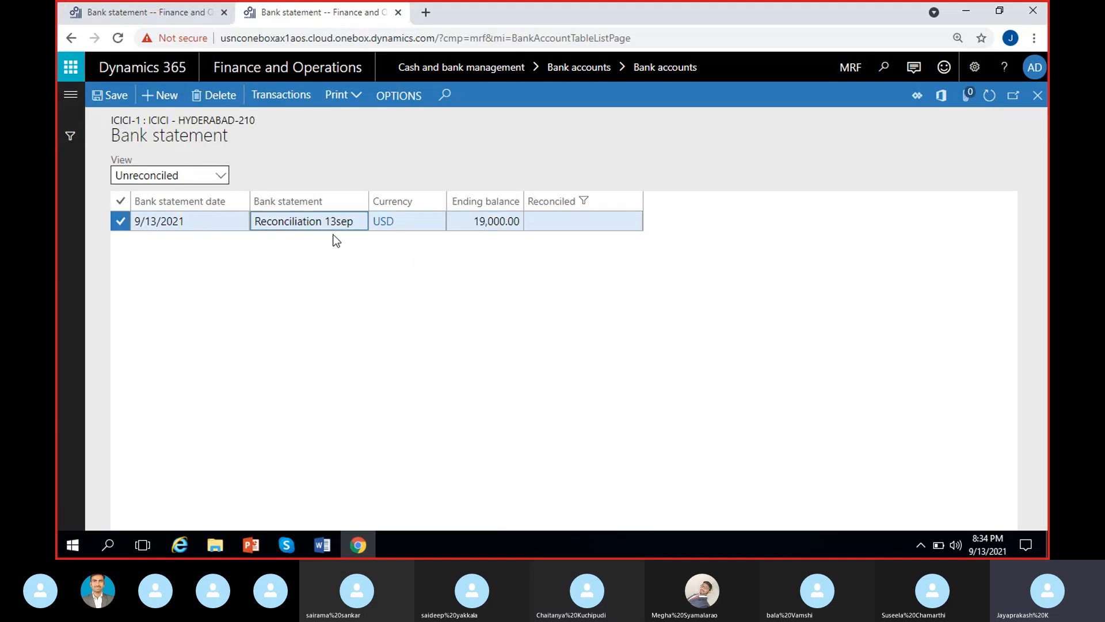
{"action": "left_click", "coordinate": [468, 221]}
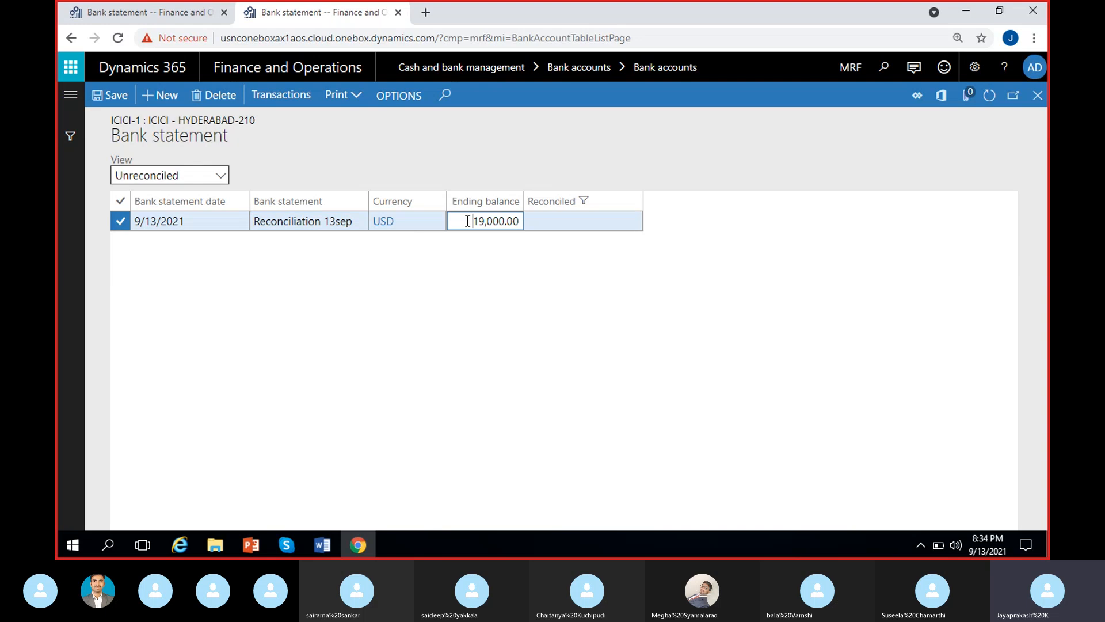
Open the 9/13/2021 statement's transactions in the other browser tab and review the cleared bank charge and interest lines.
{"action": "left_click", "coordinate": [138, 10]}
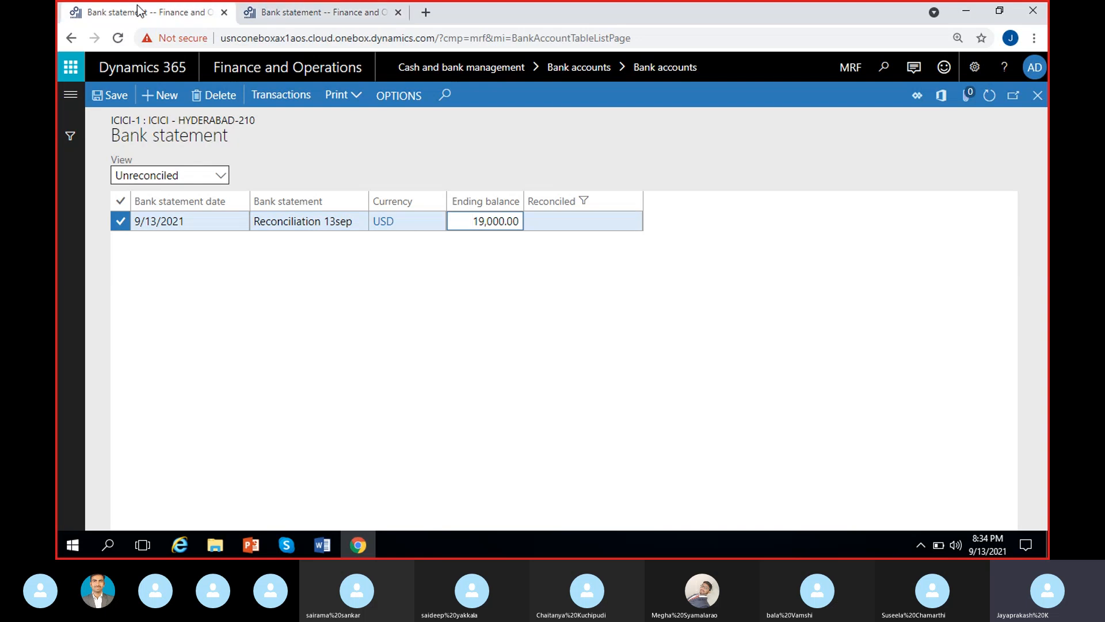
{"action": "left_click", "coordinate": [352, 296]}
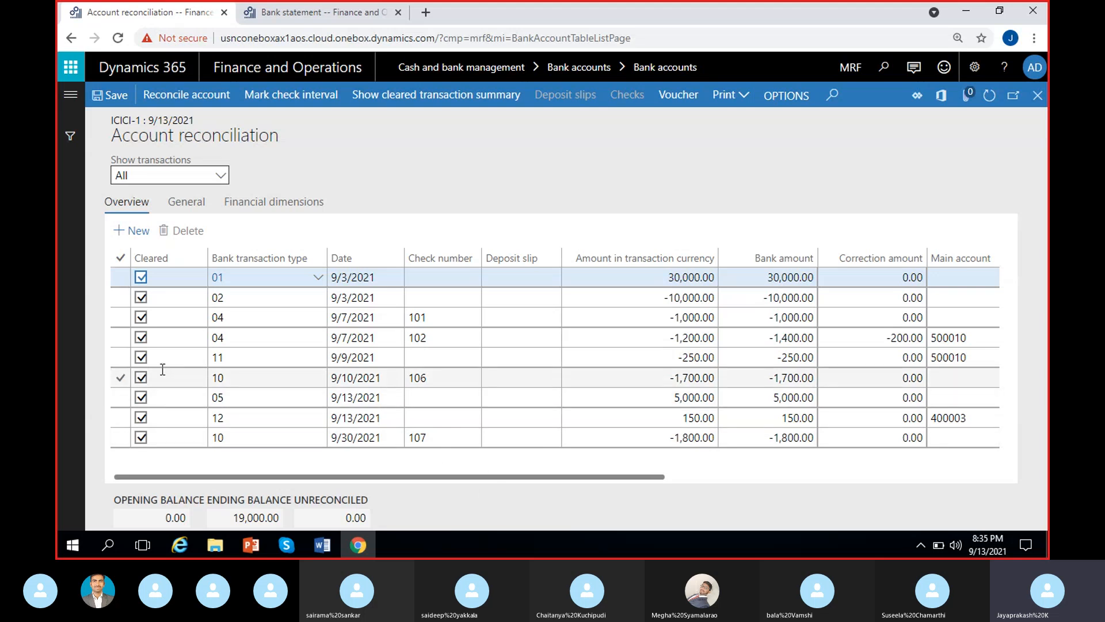
{"action": "left_click", "coordinate": [141, 357]}
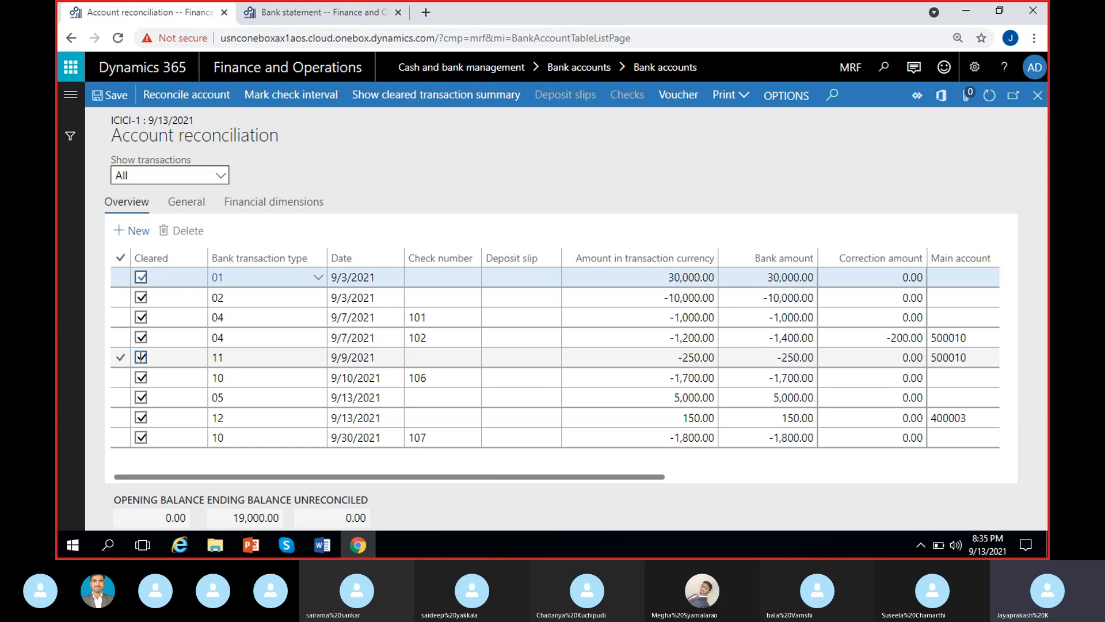
{"action": "left_click", "coordinate": [141, 357]}
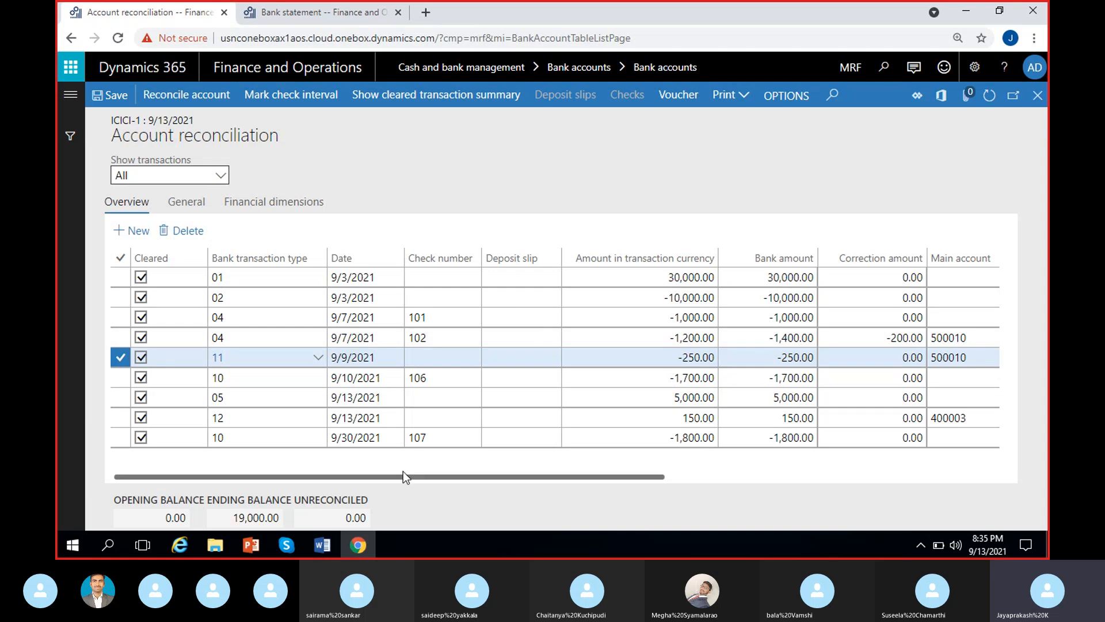
{"action": "left_click", "coordinate": [526, 358]}
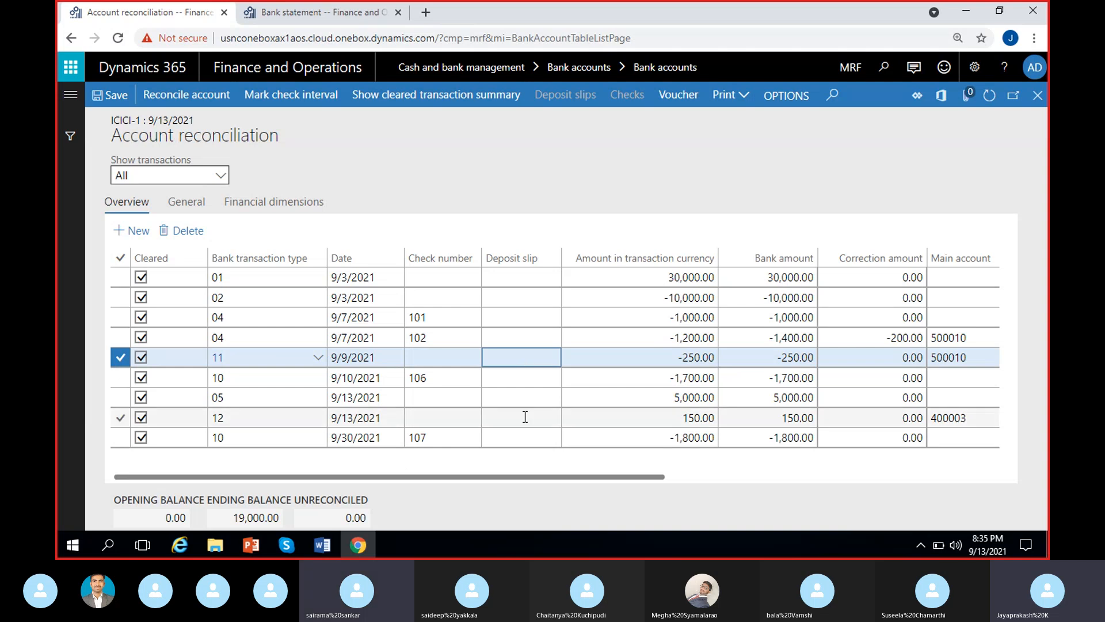
{"action": "left_click", "coordinate": [647, 422]}
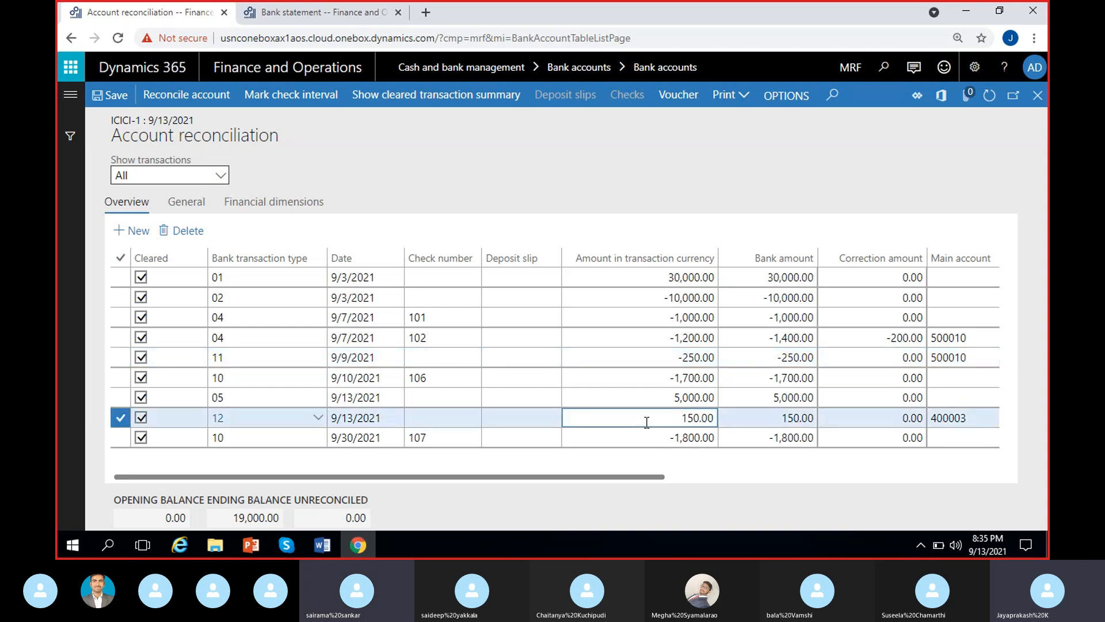
Look up the name of the main account assigned to the correction on the check 102 line.
{"action": "left_click", "coordinate": [604, 335]}
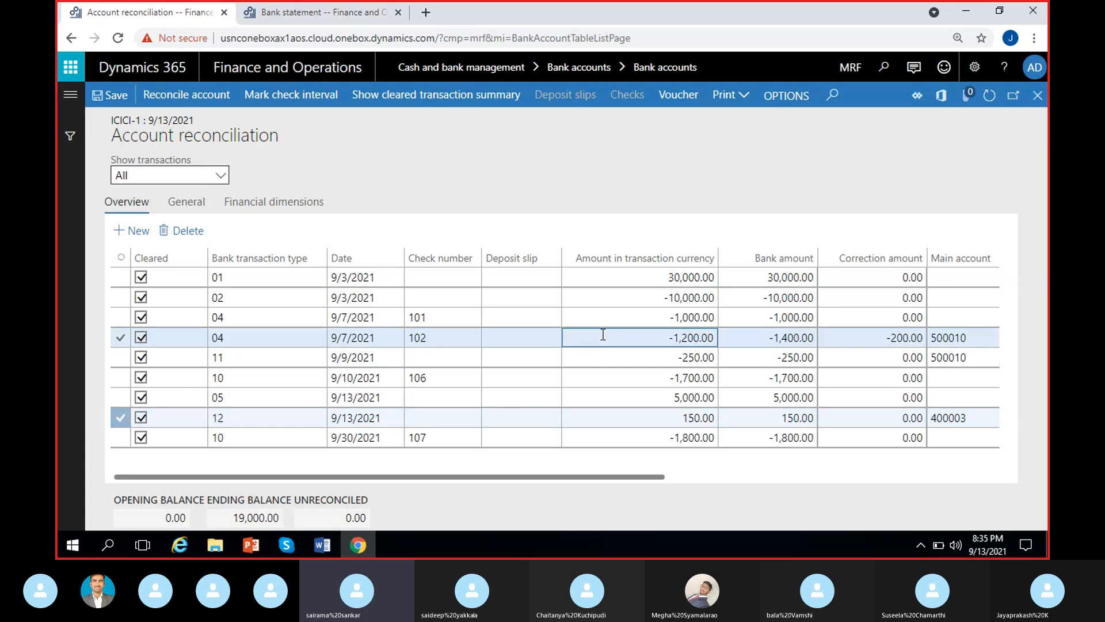
{"action": "left_click_drag", "start_coordinate": [549, 478], "coordinate": [674, 479]}
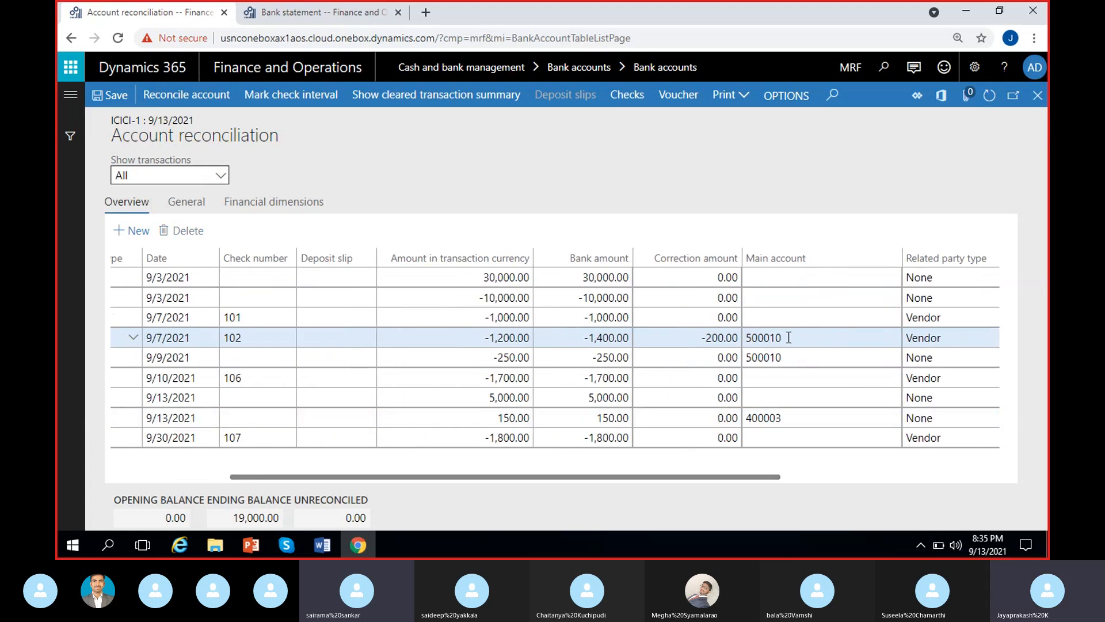
{"action": "mouse_move", "coordinate": [788, 337]}
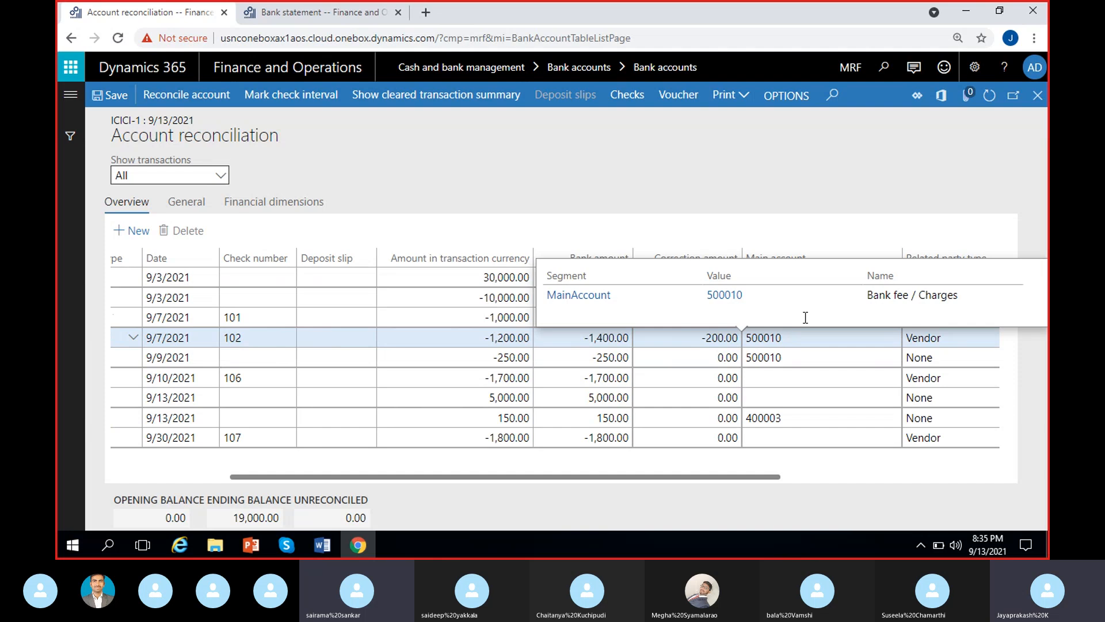
Open the Bank transaction types setup in the other browser tab and inspect the main account assigned to Check payment.
{"action": "left_click", "coordinate": [322, 12]}
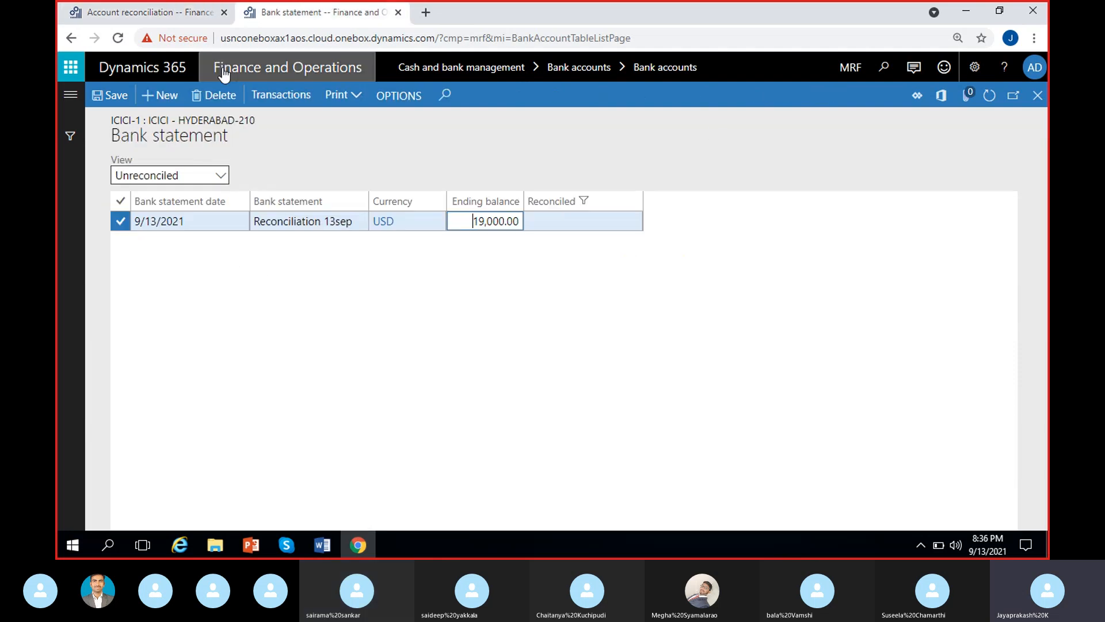
{"action": "left_click", "coordinate": [75, 111]}
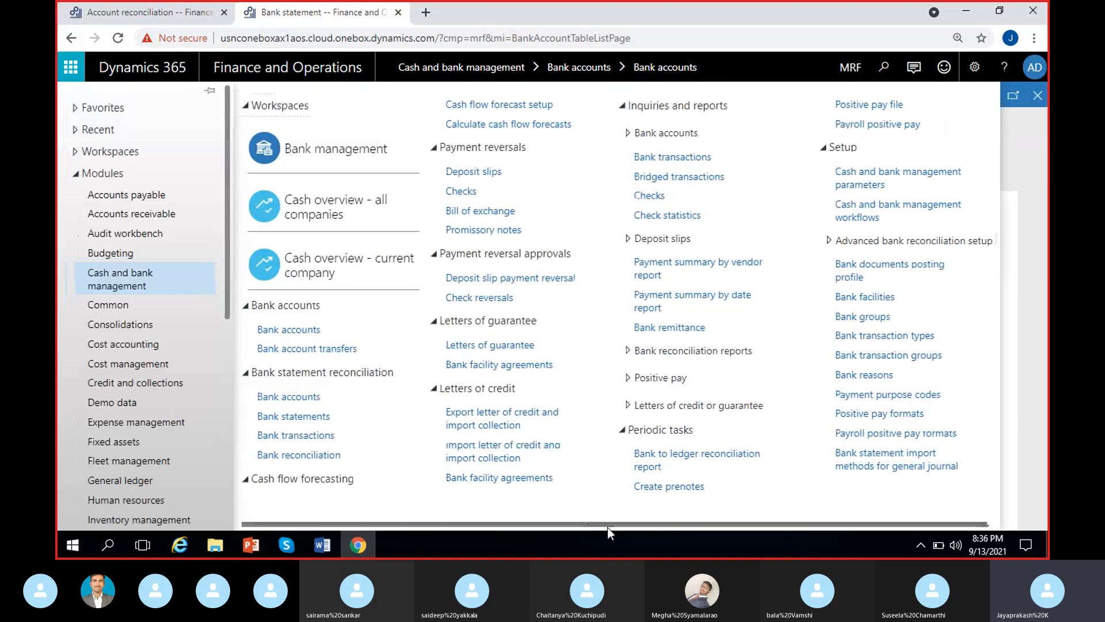
{"action": "left_click", "coordinate": [864, 337]}
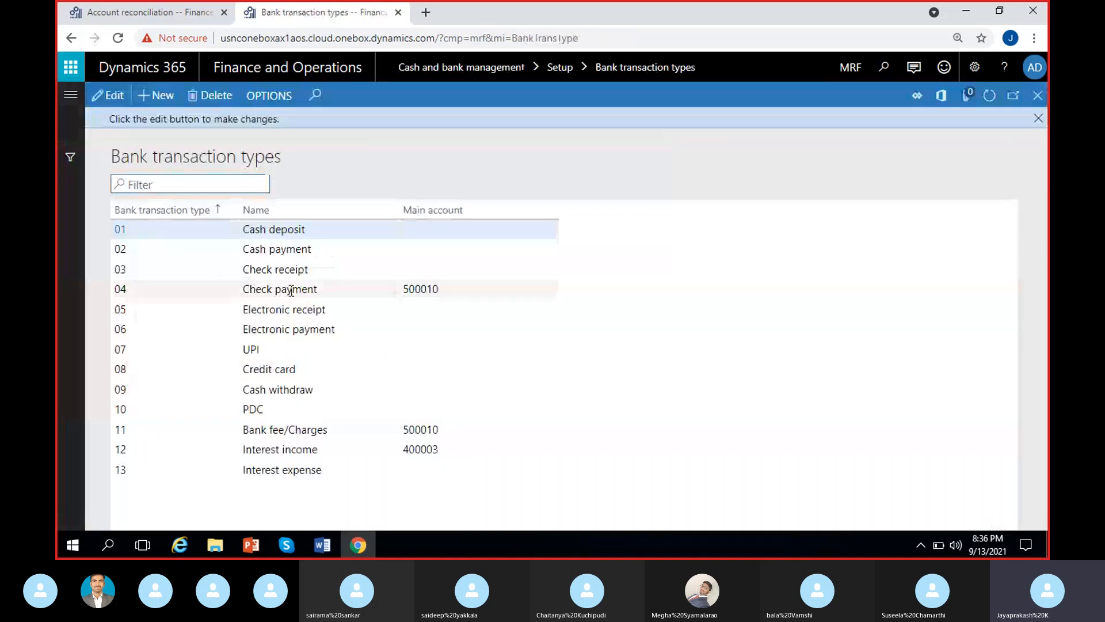
{"action": "left_click", "coordinate": [291, 290]}
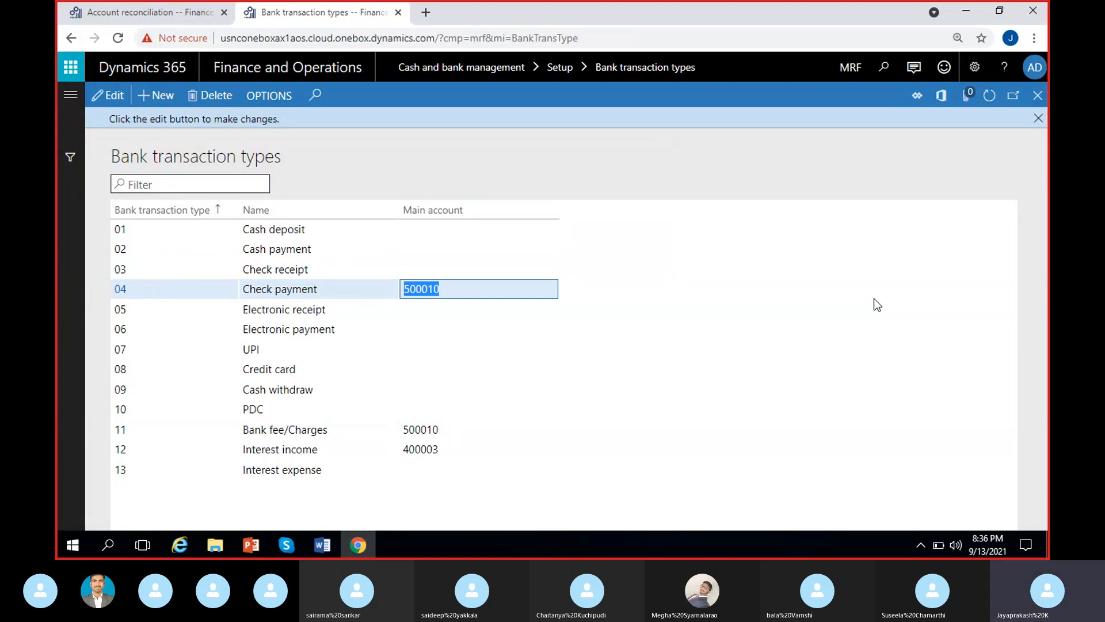
{"action": "left_click", "coordinate": [274, 293]}
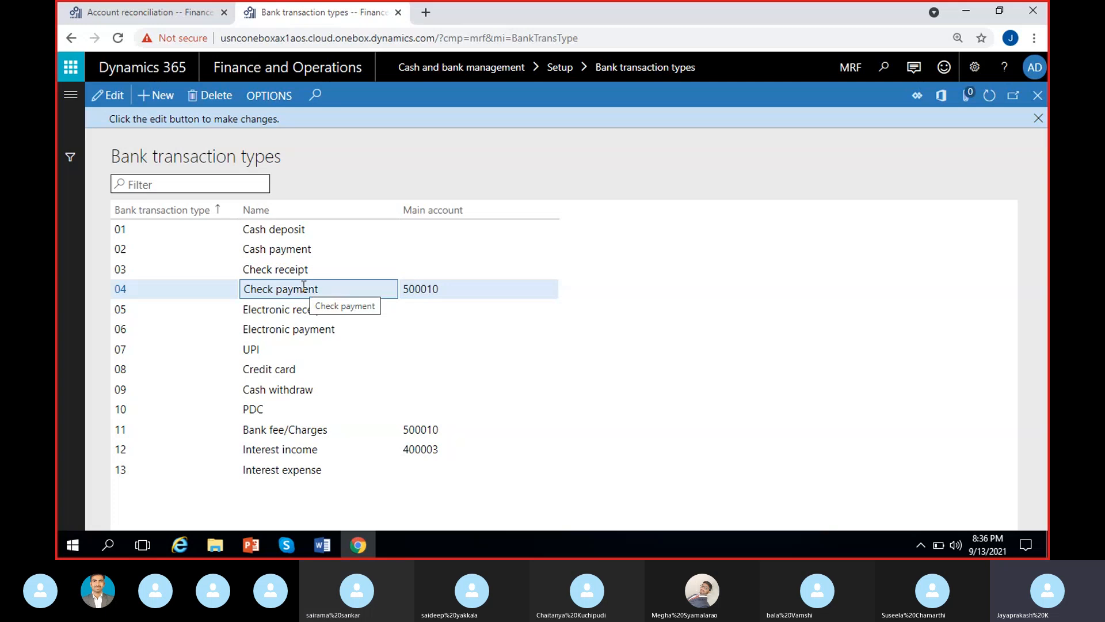
{"action": "left_click", "coordinate": [458, 290]}
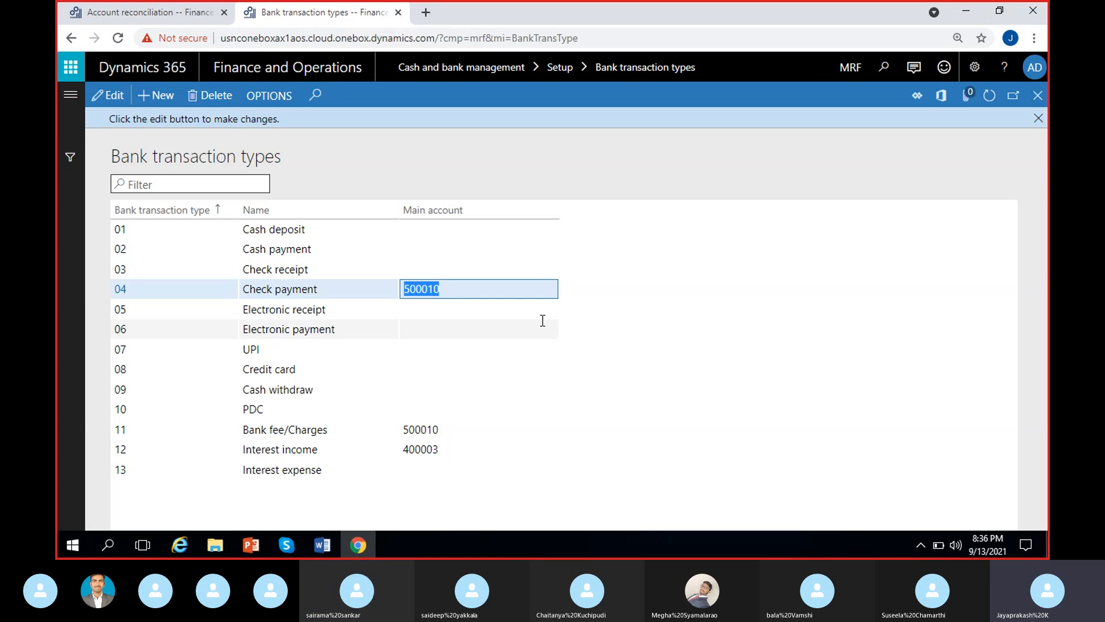
{"action": "left_click", "coordinate": [613, 295]}
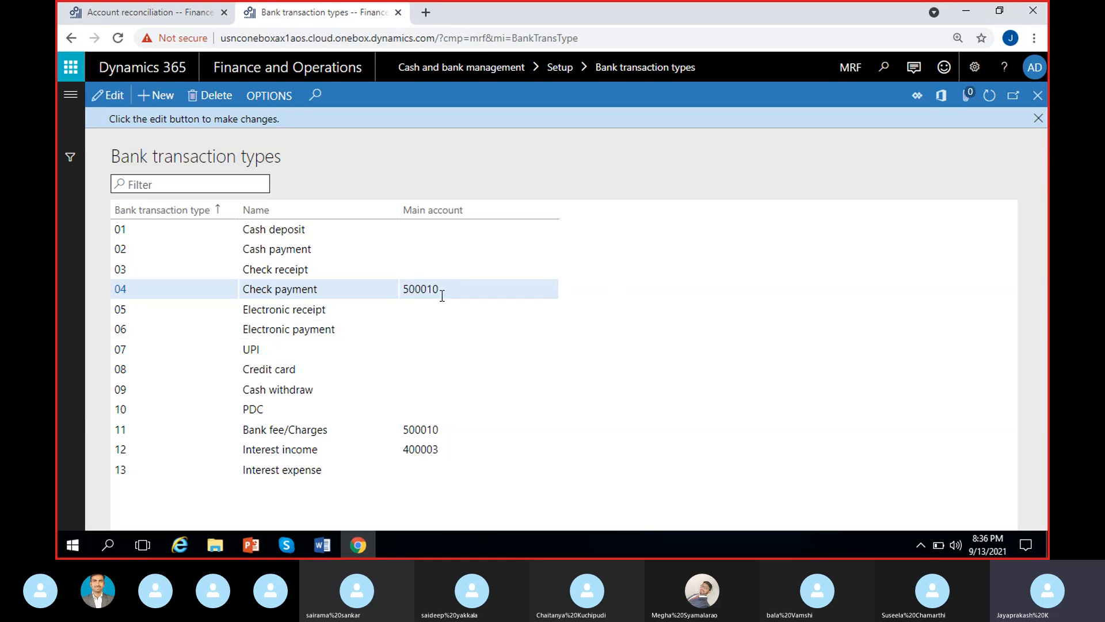
Return to the account reconciliation and examine the correction amount on the check 102 line.
{"action": "left_click", "coordinate": [170, 11]}
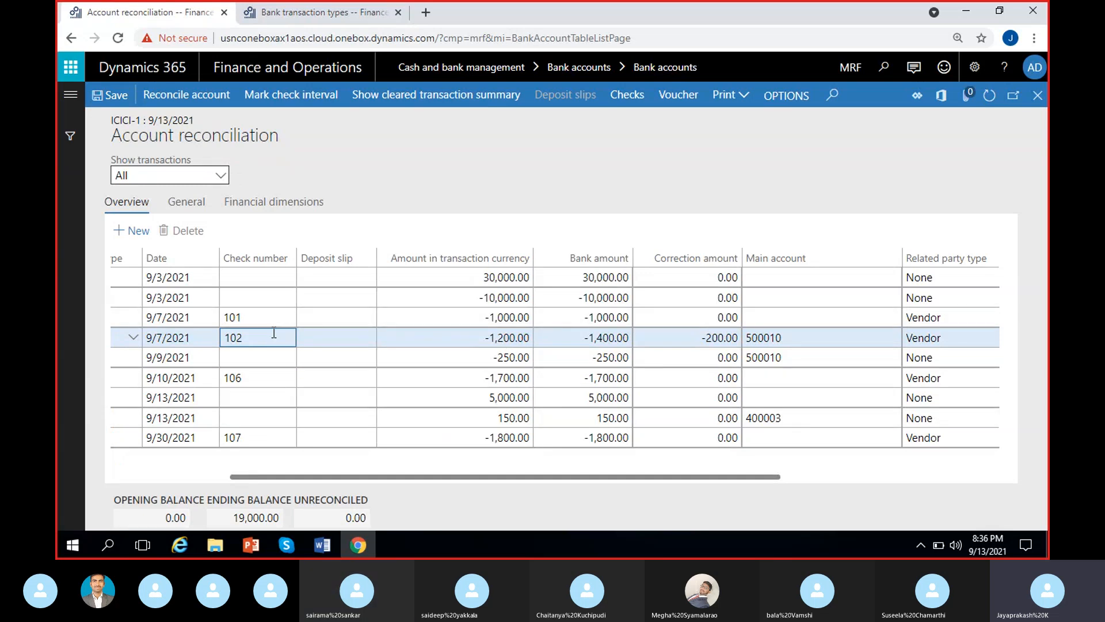
{"action": "left_click", "coordinate": [690, 339]}
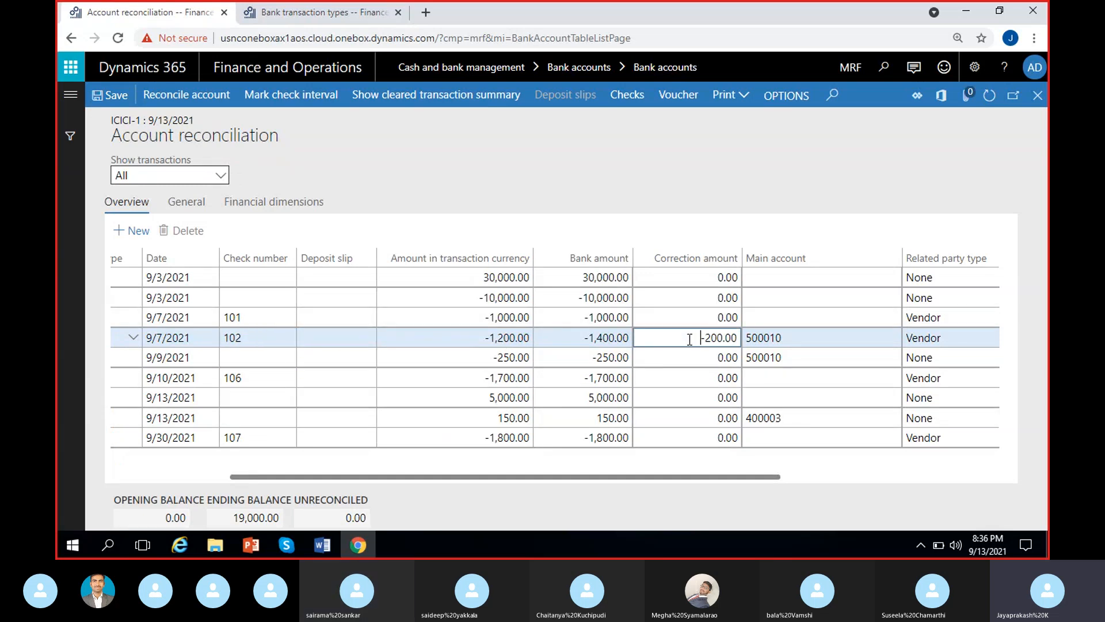
Review the correction amount, bank amount and main account on the check 102 line of the account reconciliation.
{"action": "double_click", "coordinate": [706, 338]}
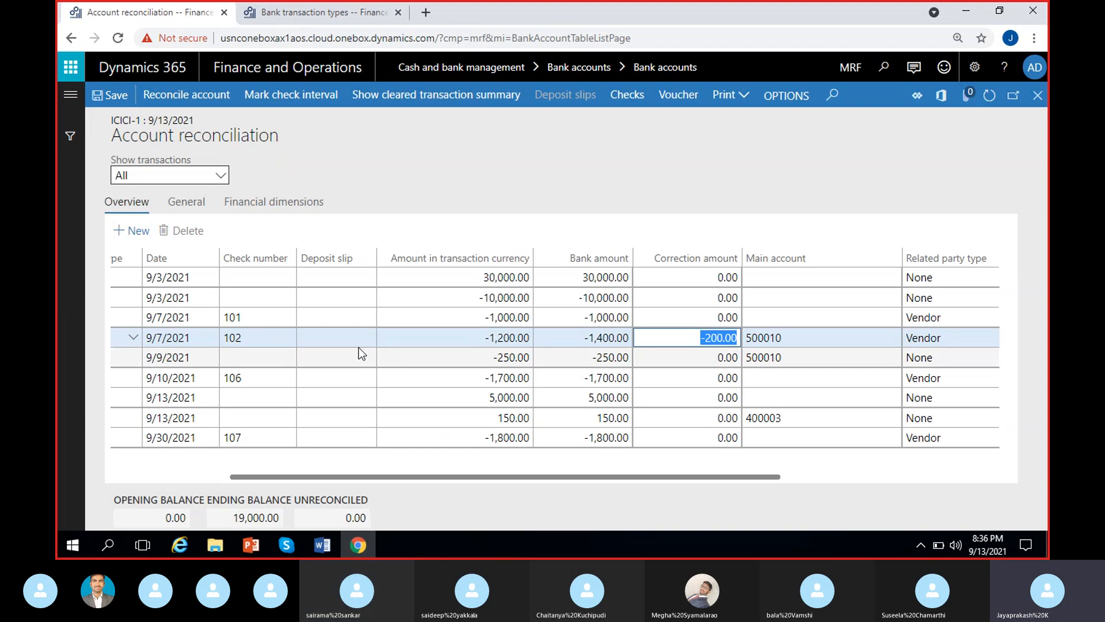
{"action": "left_click", "coordinate": [675, 339]}
{"action": "left_click", "coordinate": [575, 338]}
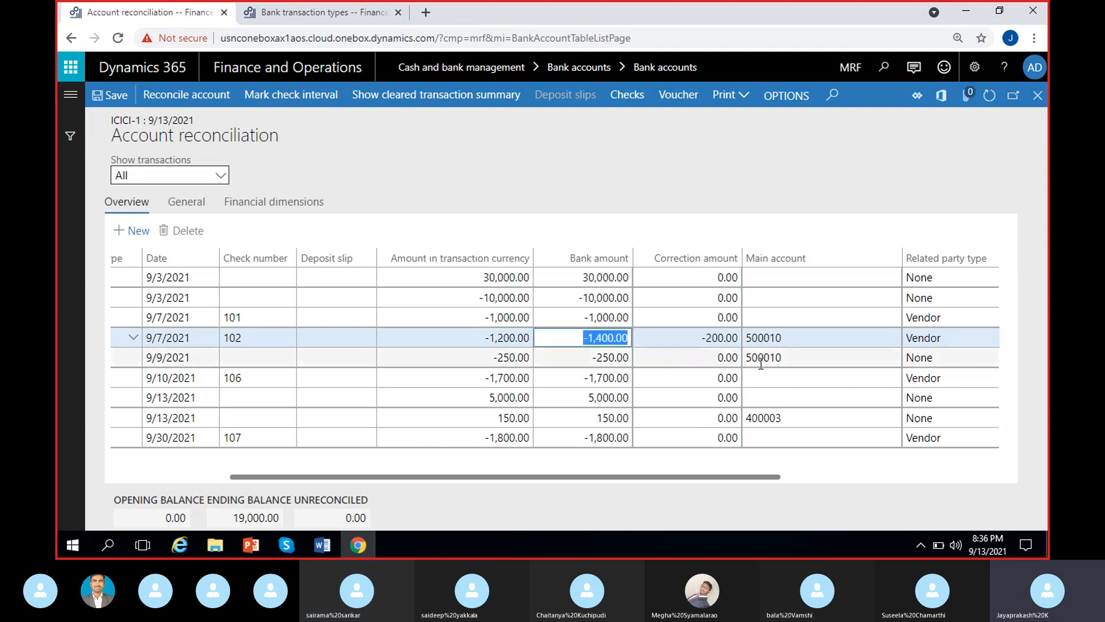
{"action": "left_click", "coordinate": [794, 345]}
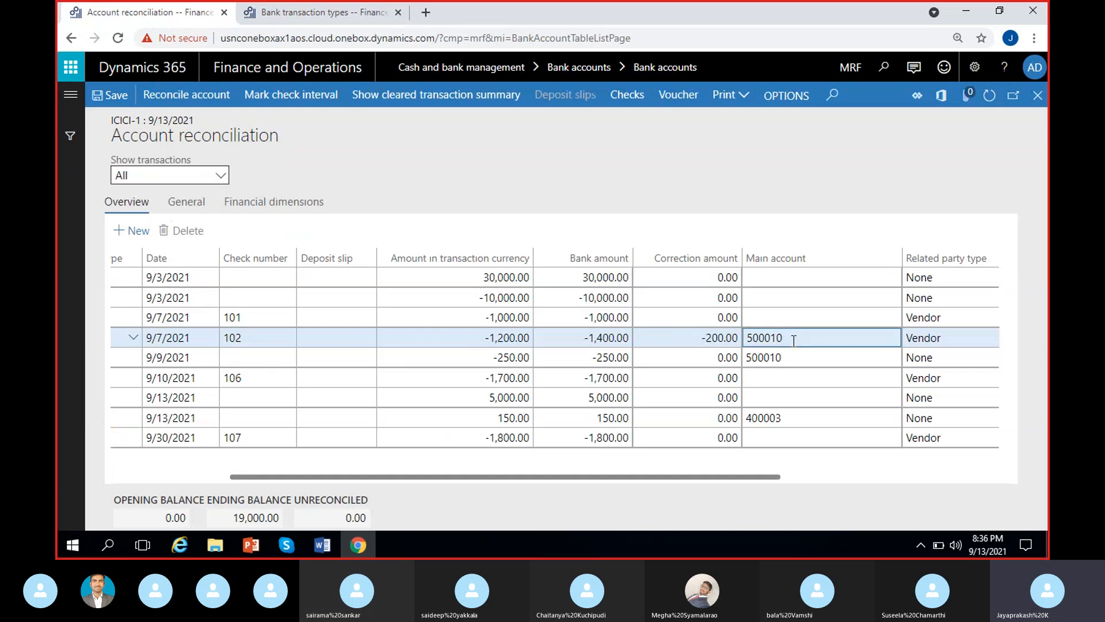
{"action": "left_click_drag", "start_coordinate": [794, 343], "coordinate": [745, 340]}
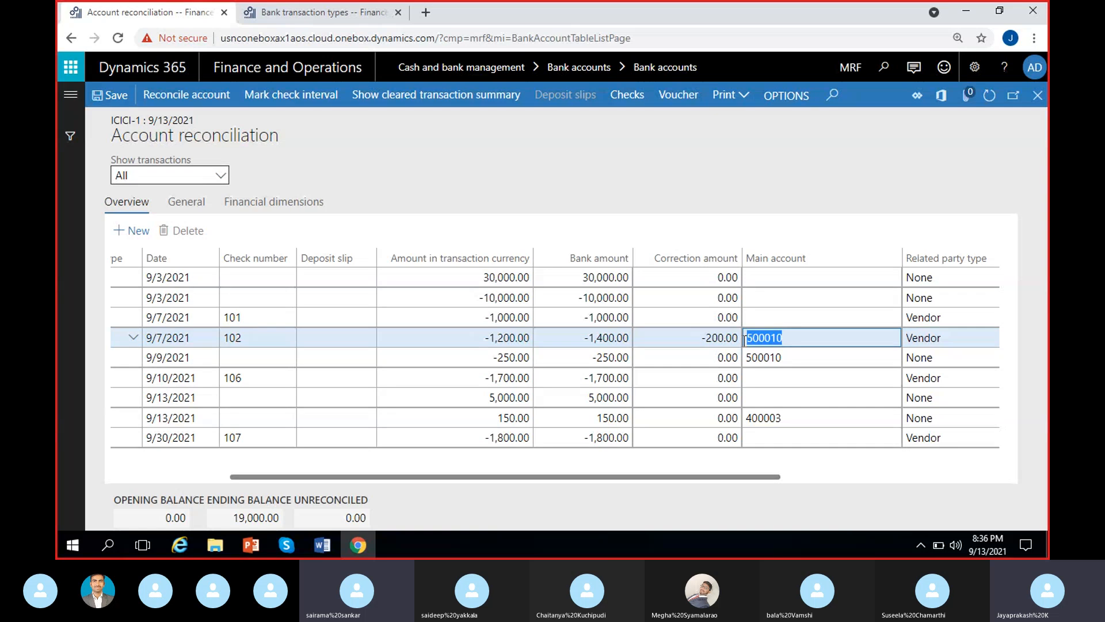
{"action": "left_click", "coordinate": [533, 465]}
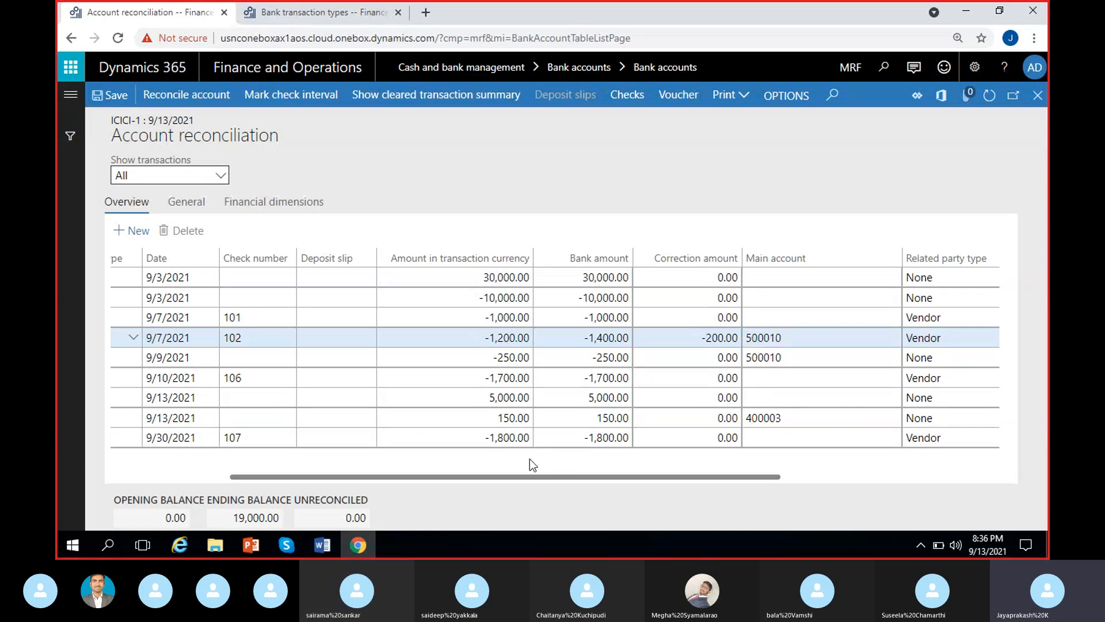
{"action": "left_click_drag", "start_coordinate": [486, 476], "coordinate": [358, 482]}
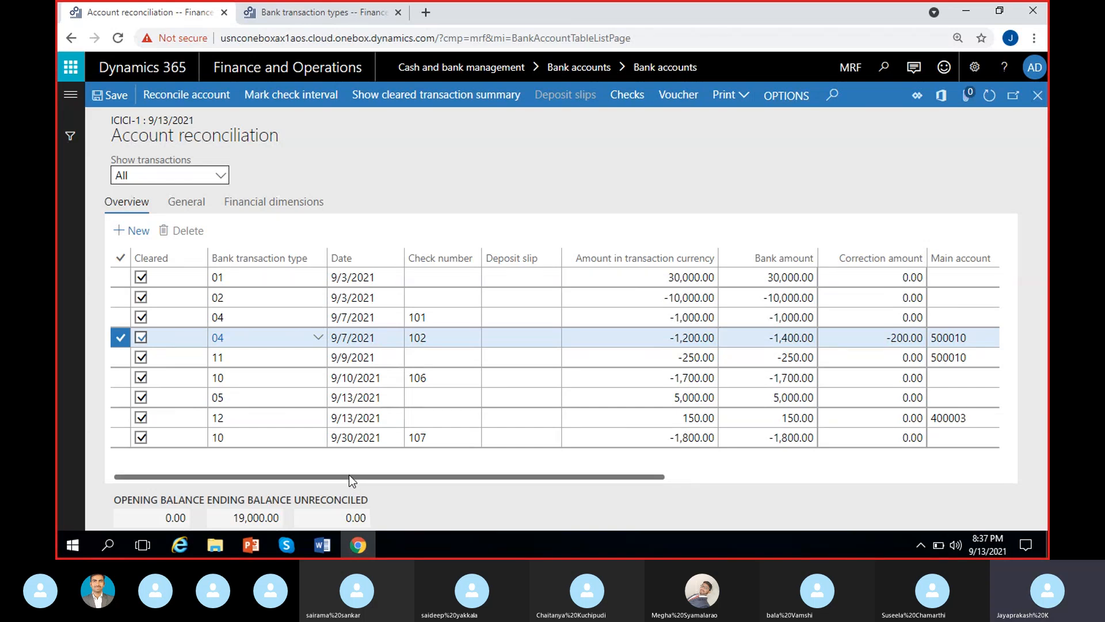
Switch to the Skype call, look through the participant list, and return to the account reconciliation in the browser.
{"action": "left_click", "coordinate": [287, 544]}
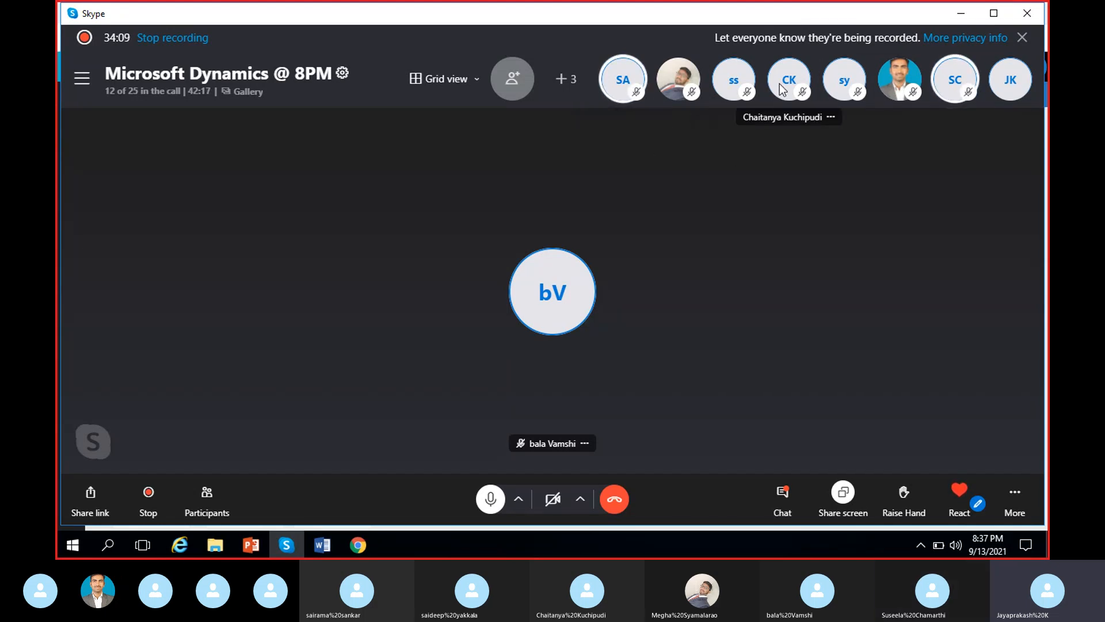
{"action": "left_click", "coordinate": [564, 79]}
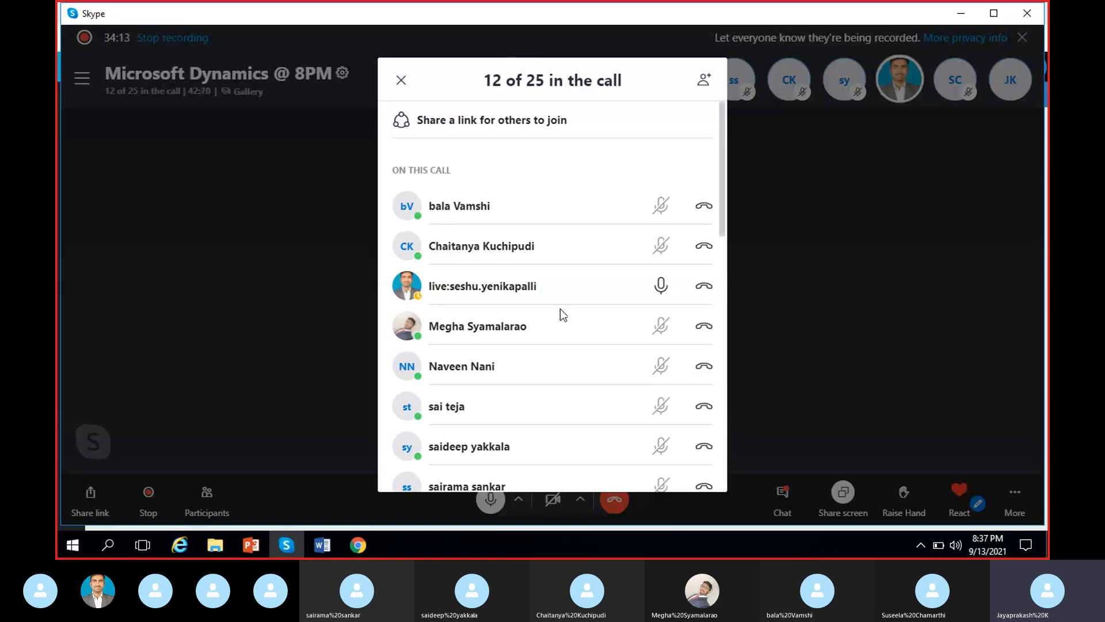
{"action": "scroll", "coordinate": [560, 311], "scroll_direction": "down", "scroll_amount": 3}
{"action": "left_click", "coordinate": [402, 84]}
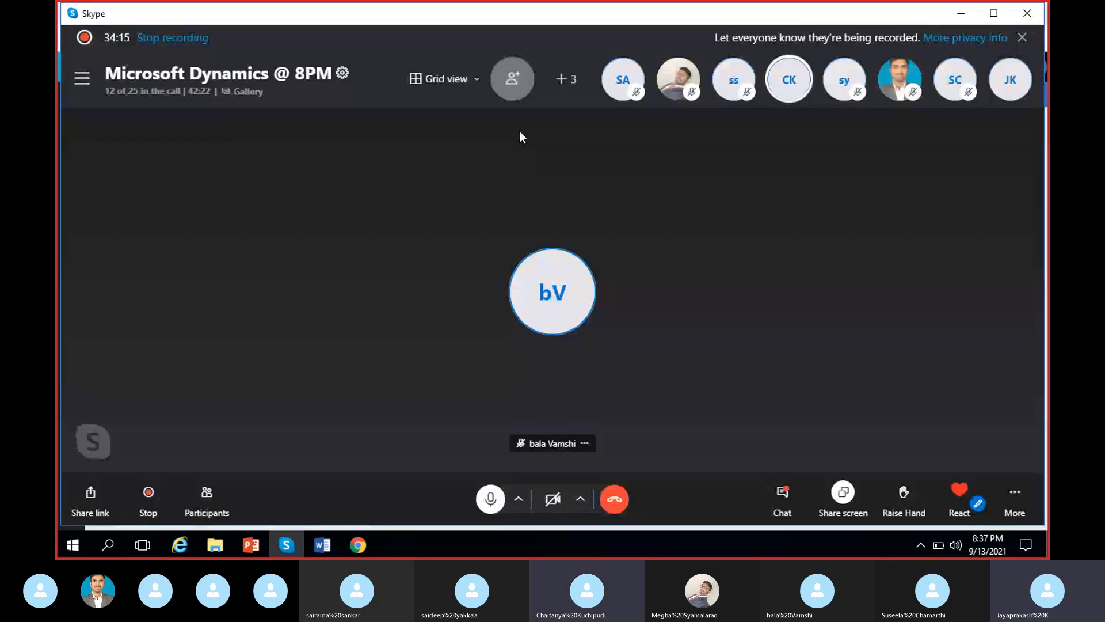
{"action": "left_click", "coordinate": [961, 13]}
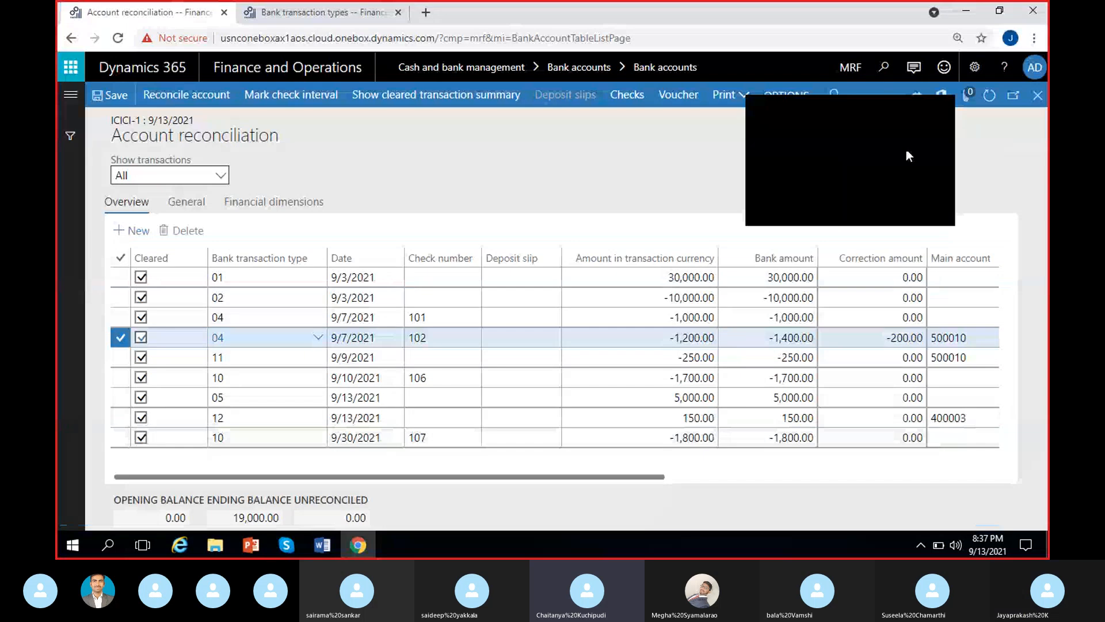
{"action": "left_click", "coordinate": [943, 114]}
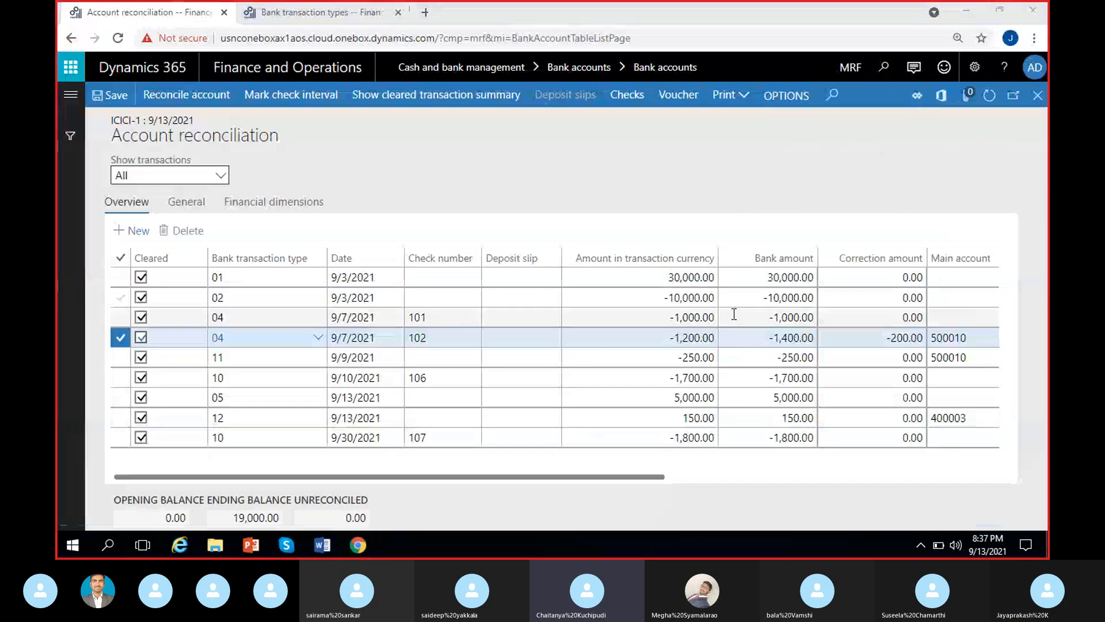
{"action": "left_click", "coordinate": [471, 472]}
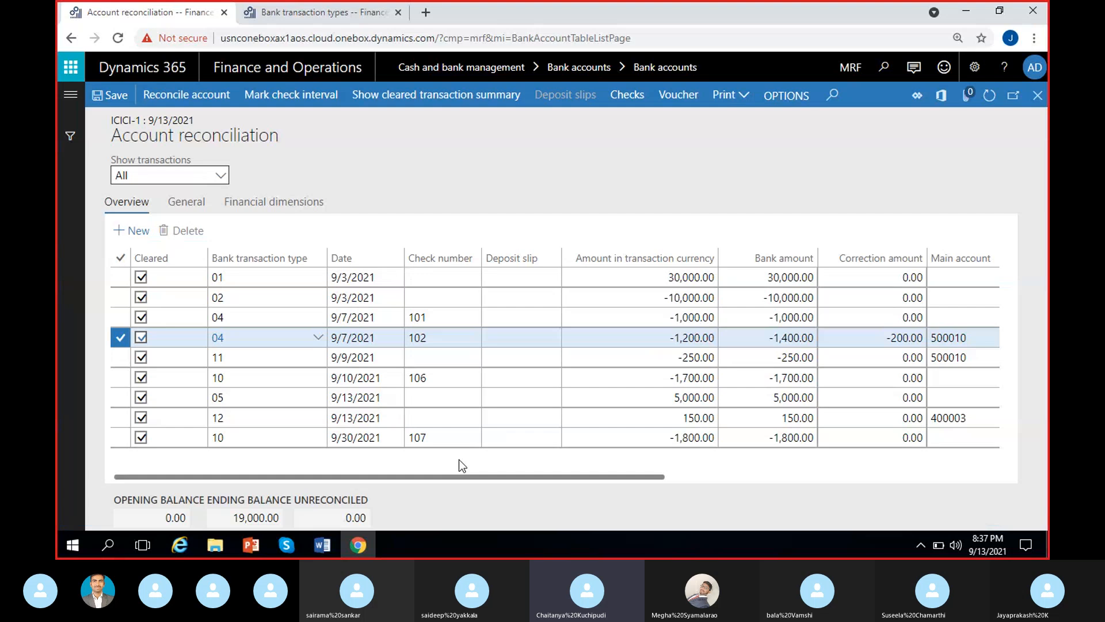
Add a trial reconciliation line with bank transaction type 12, Interest income, check its main account, and delete the line.
{"action": "left_click", "coordinate": [436, 438]}
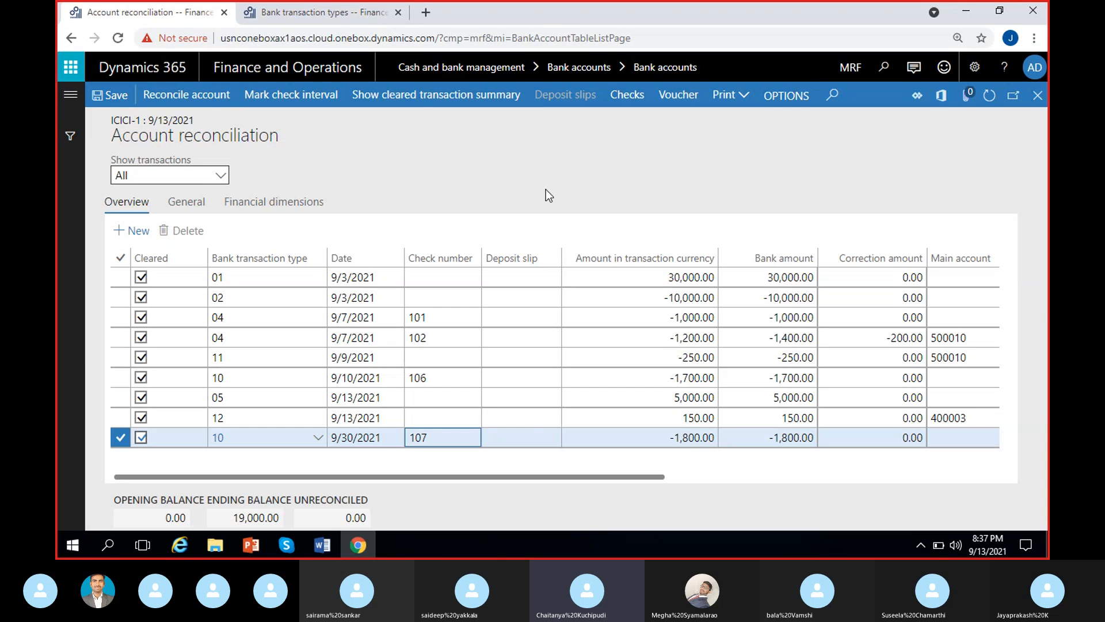
{"action": "left_click", "coordinate": [132, 233]}
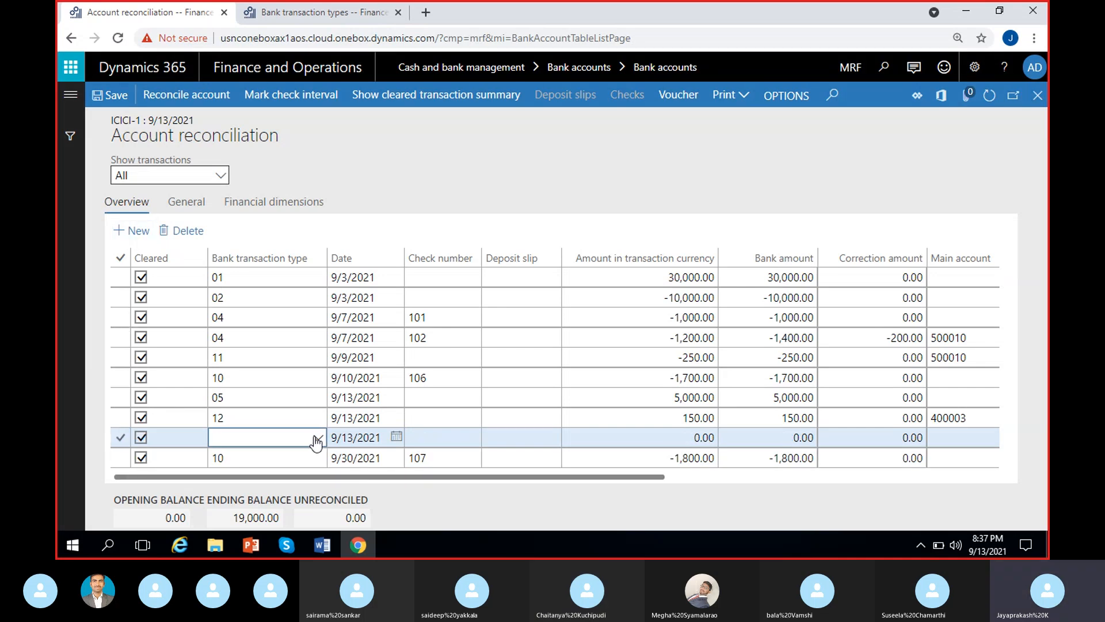
{"action": "left_click", "coordinate": [316, 441]}
{"action": "scroll", "coordinate": [337, 370], "scroll_direction": "down", "scroll_amount": 2}
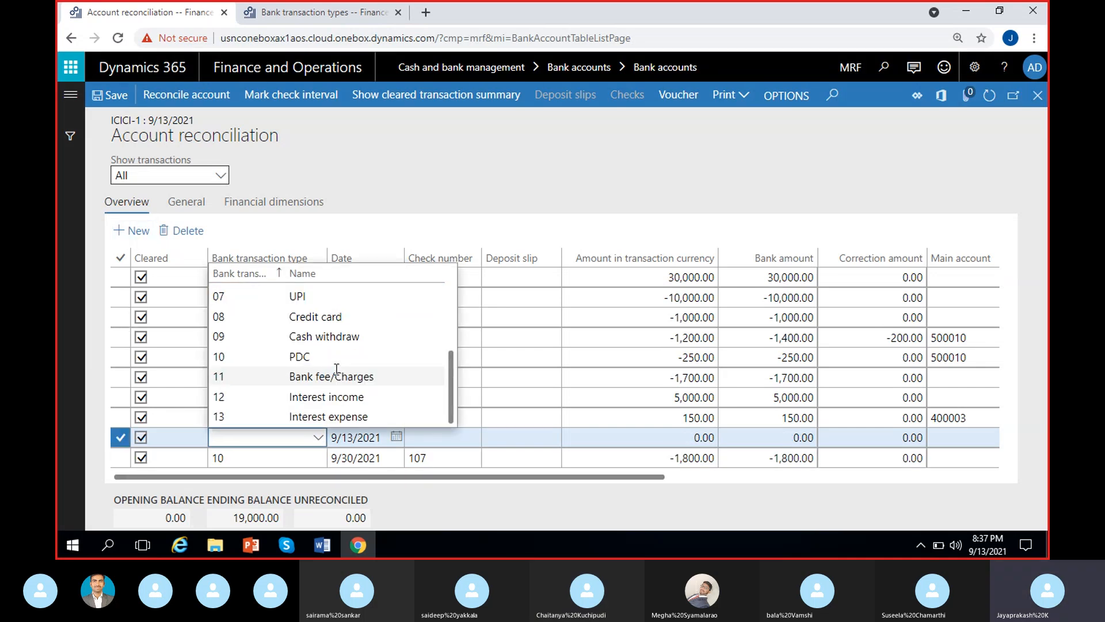
{"action": "left_click", "coordinate": [311, 397]}
{"action": "left_click", "coordinate": [938, 438]}
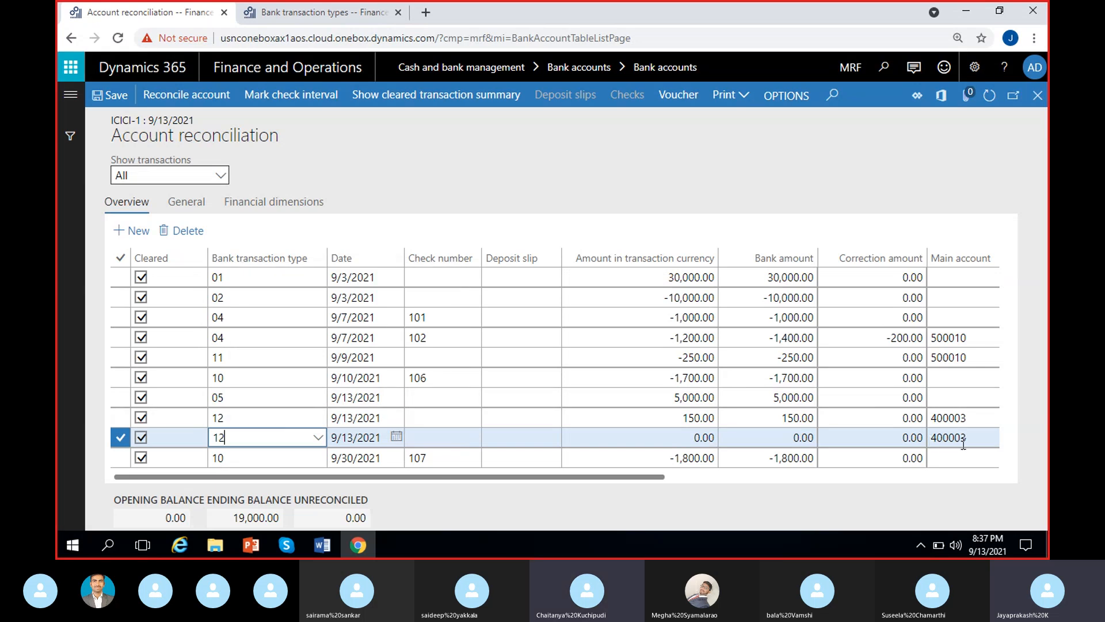
{"action": "left_click_drag", "start_coordinate": [969, 437], "coordinate": [908, 438]}
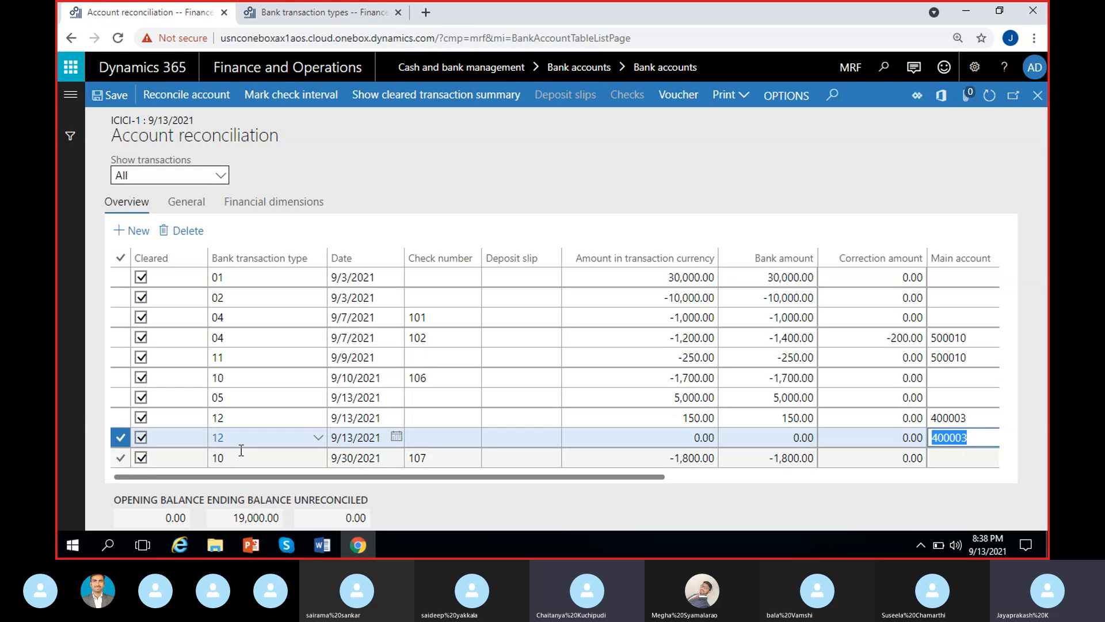
{"action": "left_click", "coordinate": [191, 232]}
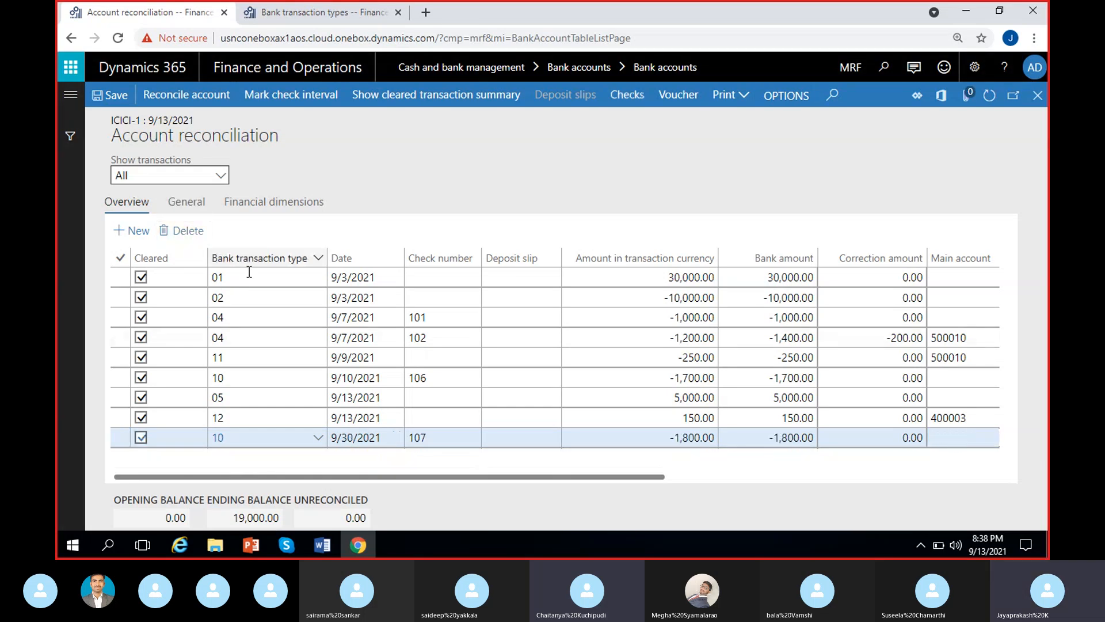
Glance at the Bank transaction types setup, go back to the bank accounts list, and reopen the ICICI-1 statement transactions for 9/13/2021.
{"action": "left_click", "coordinate": [292, 12]}
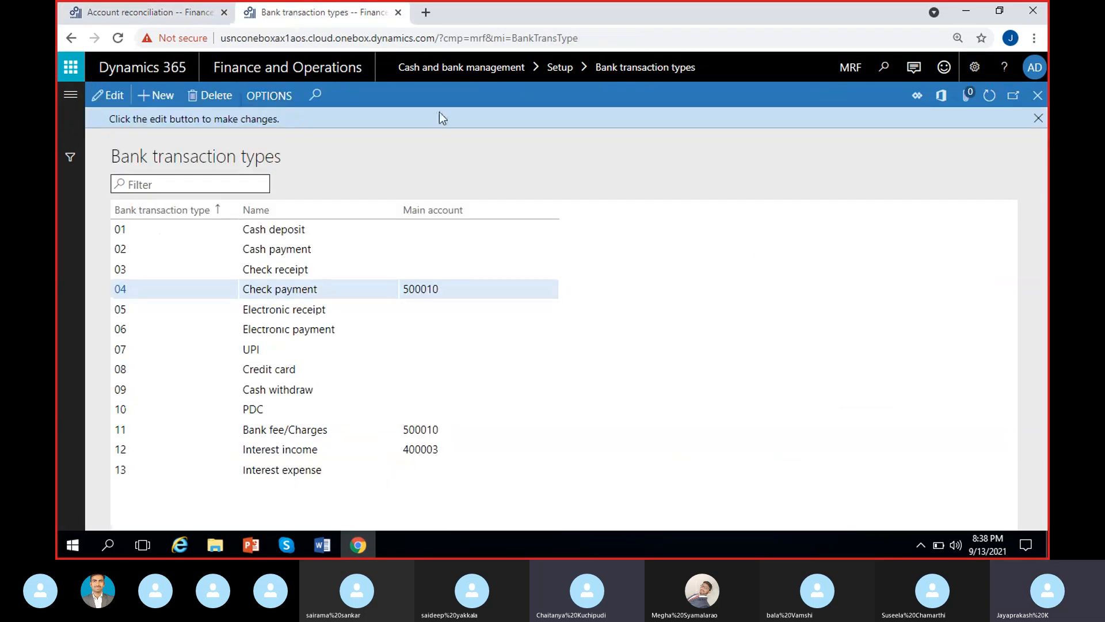
{"action": "left_click", "coordinate": [136, 17]}
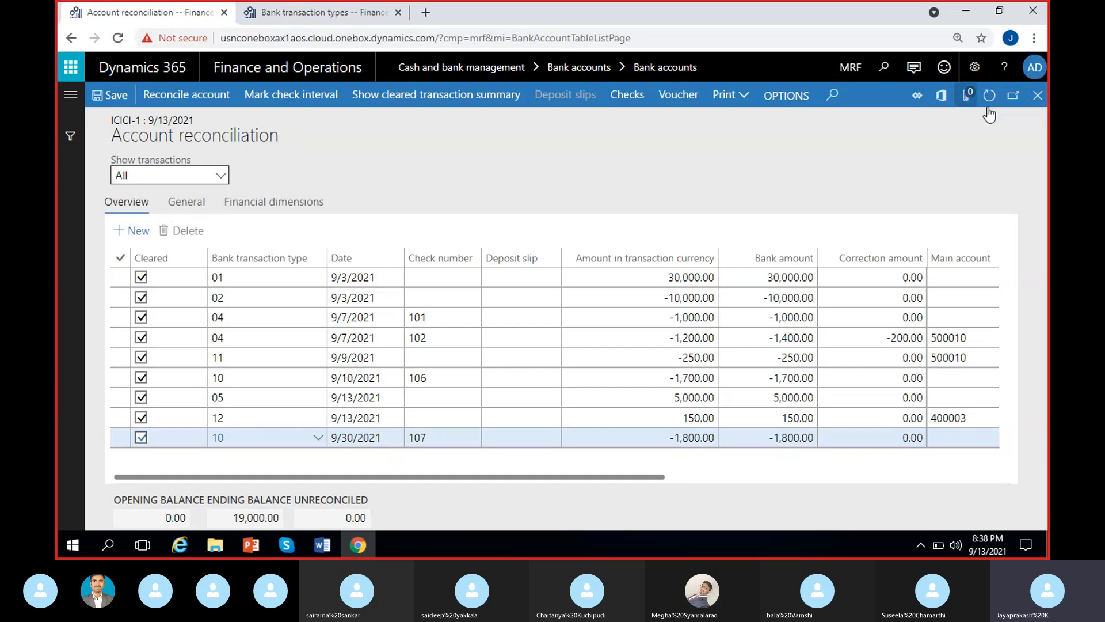
{"action": "left_click", "coordinate": [1038, 95]}
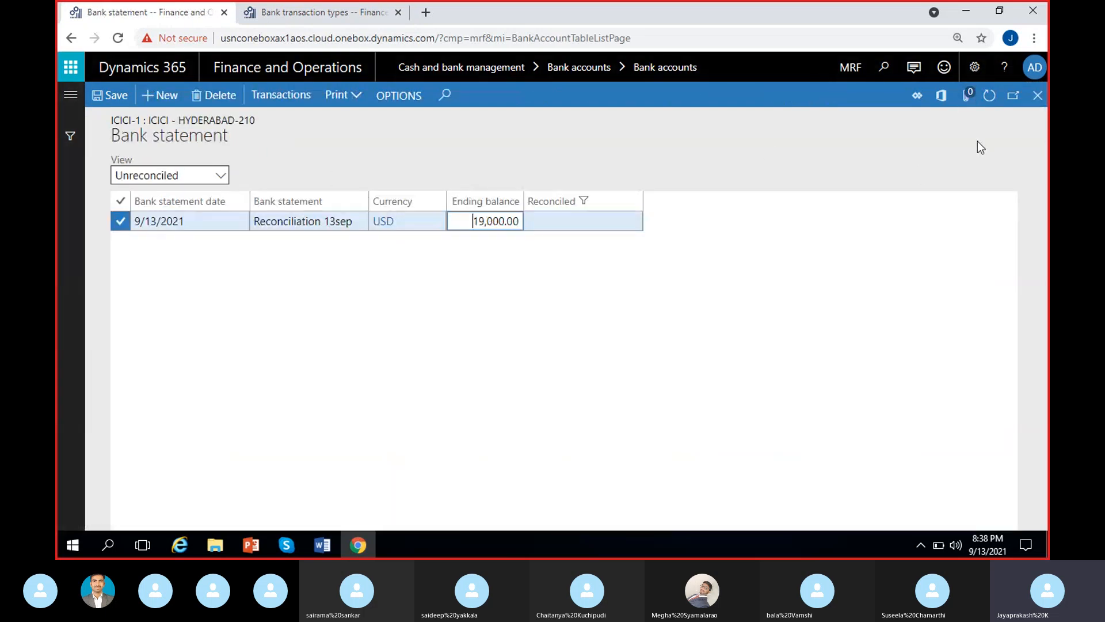
{"action": "left_click", "coordinate": [1038, 95]}
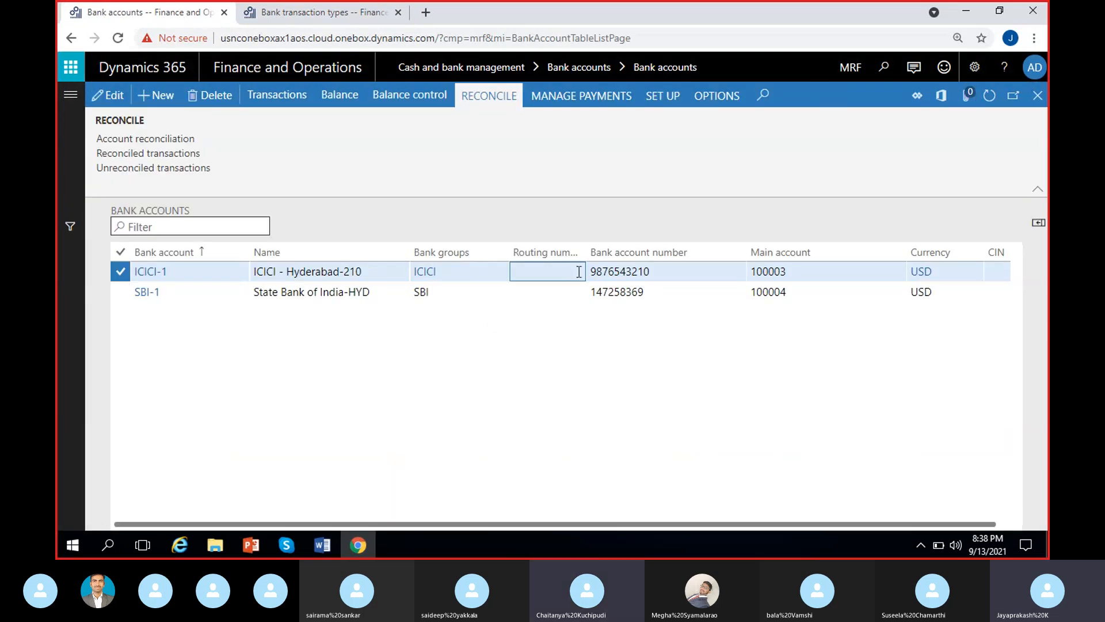
{"action": "left_click", "coordinate": [181, 147]}
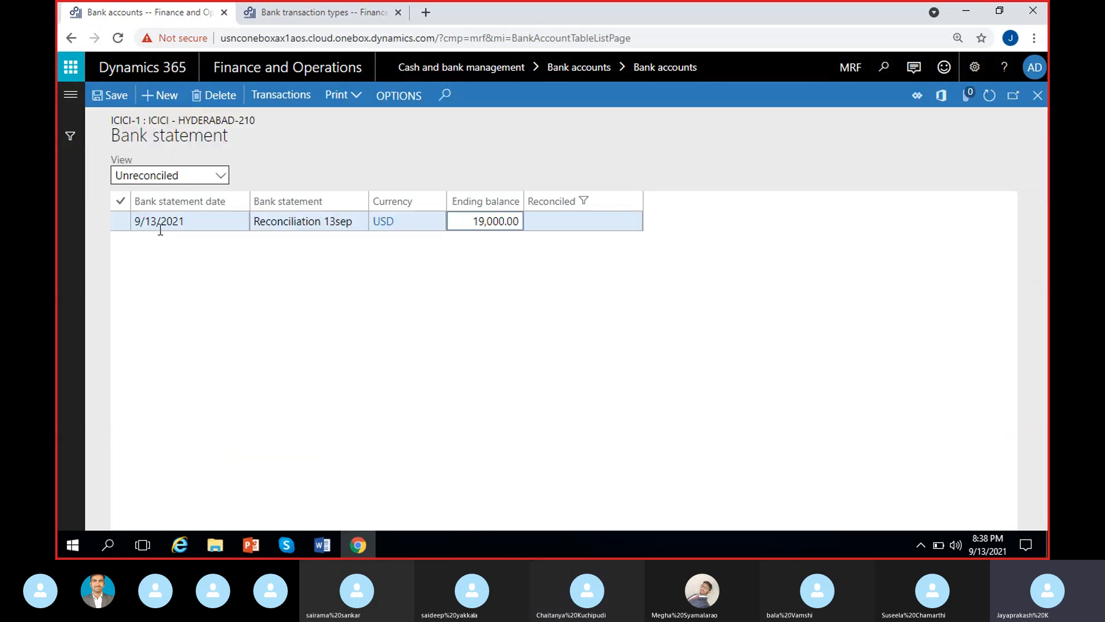
{"action": "left_click", "coordinate": [195, 222]}
{"action": "left_click", "coordinate": [298, 221]}
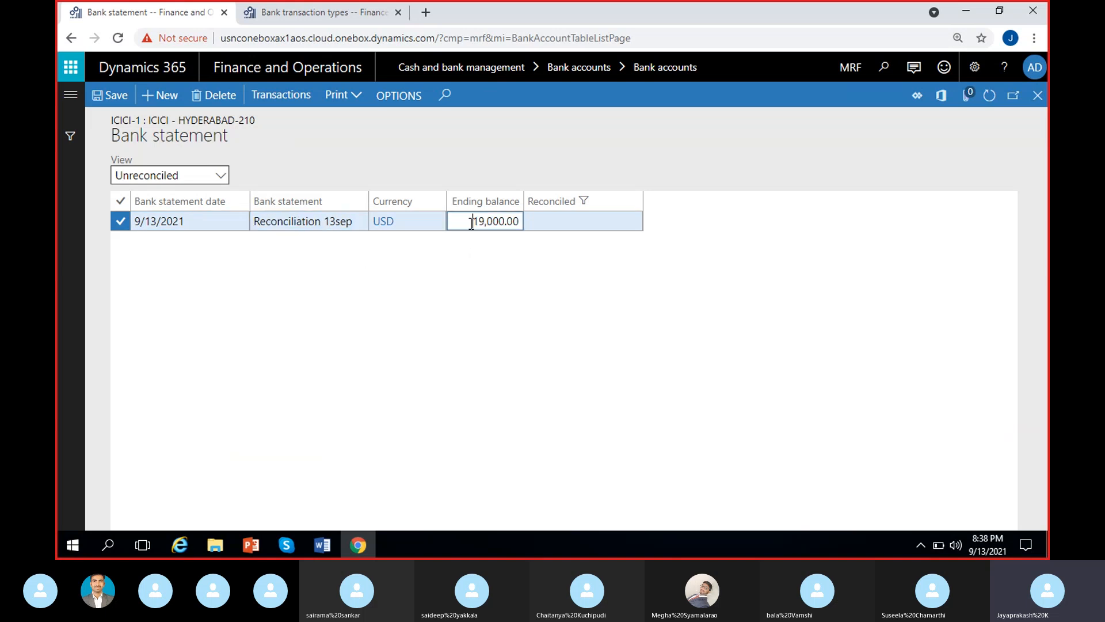
{"action": "left_click", "coordinate": [267, 99]}
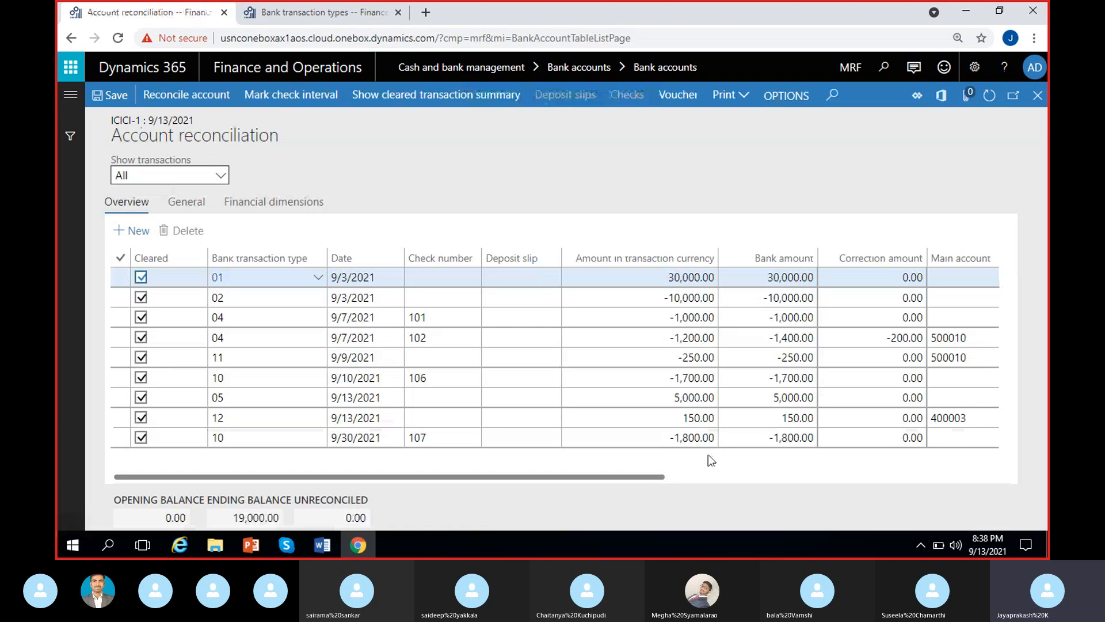
Review the interest and bank charge lines, the check 102 correction and the unreconciled amount.
{"action": "left_click", "coordinate": [687, 418]}
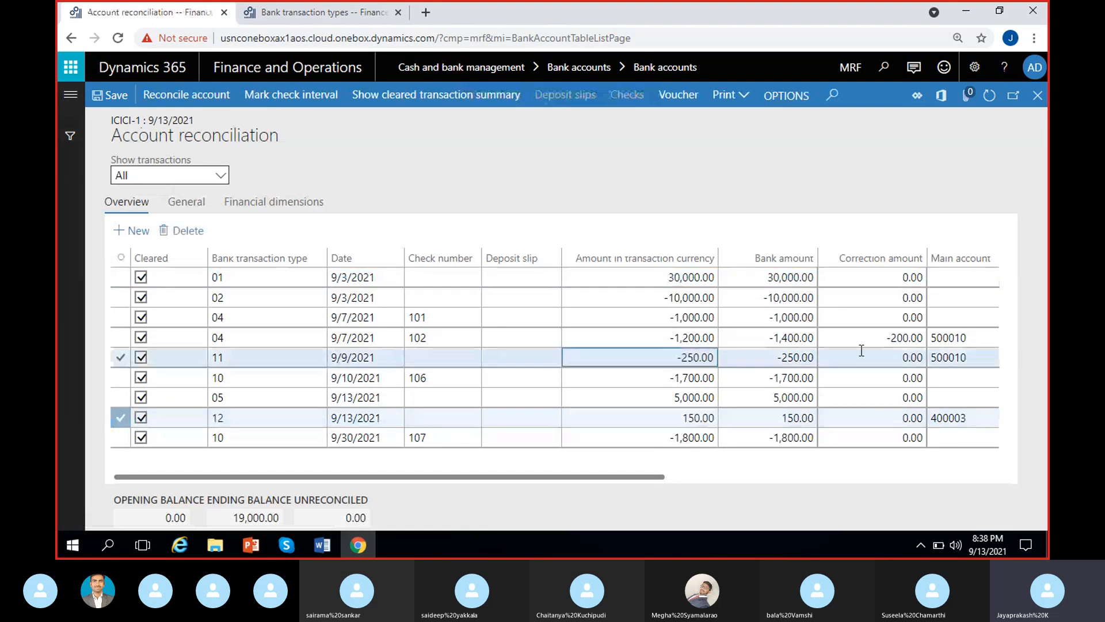
{"action": "left_click", "coordinate": [902, 338]}
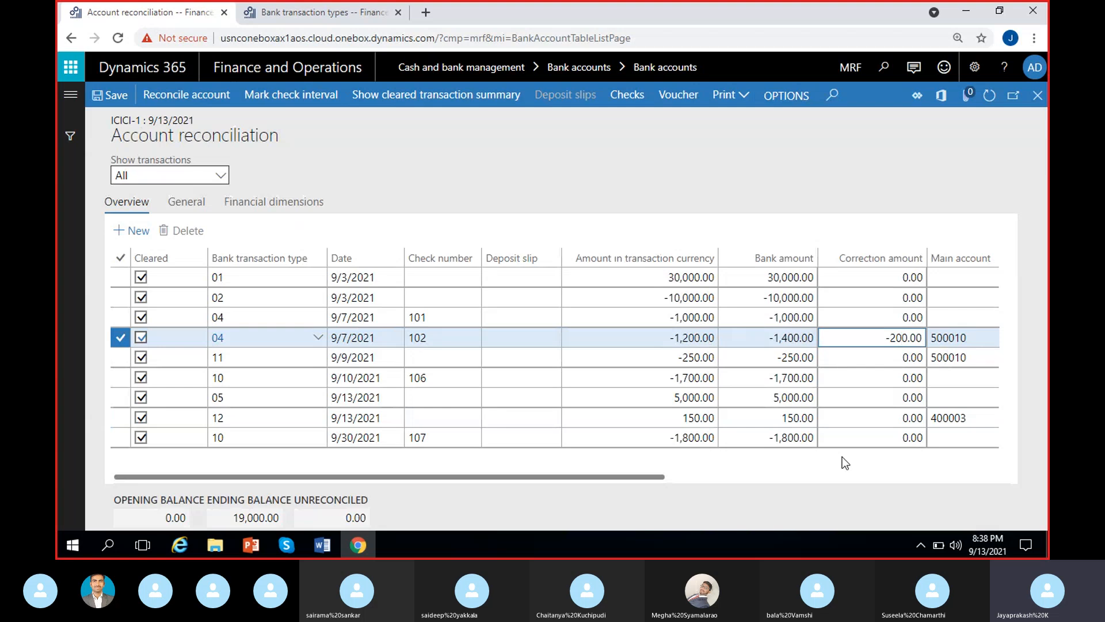
{"action": "left_click", "coordinate": [356, 518]}
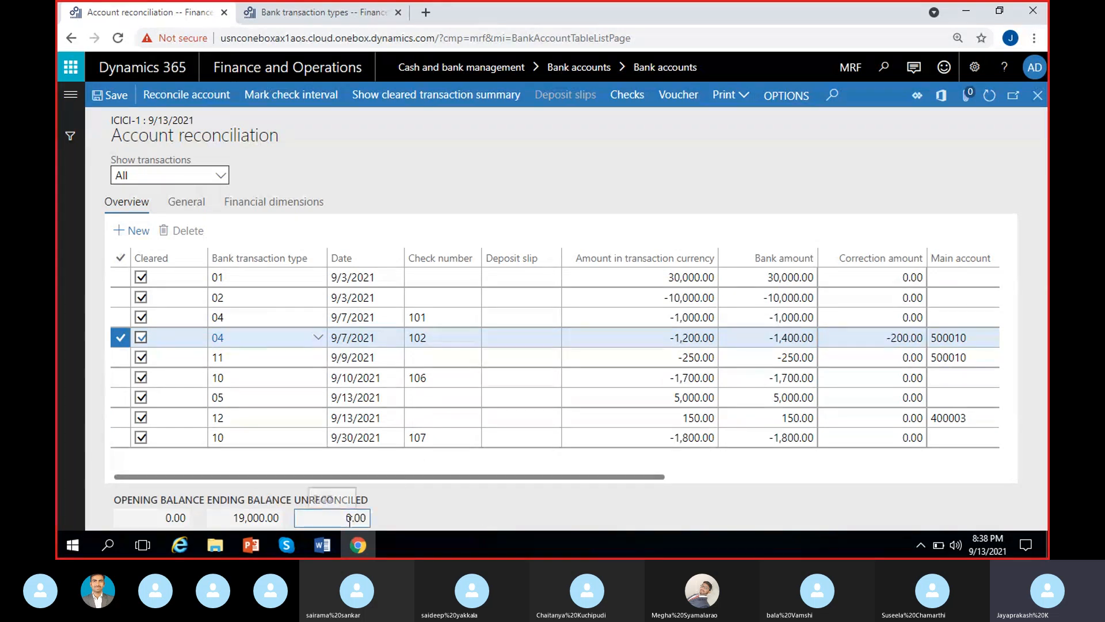
{"action": "left_click", "coordinate": [370, 455]}
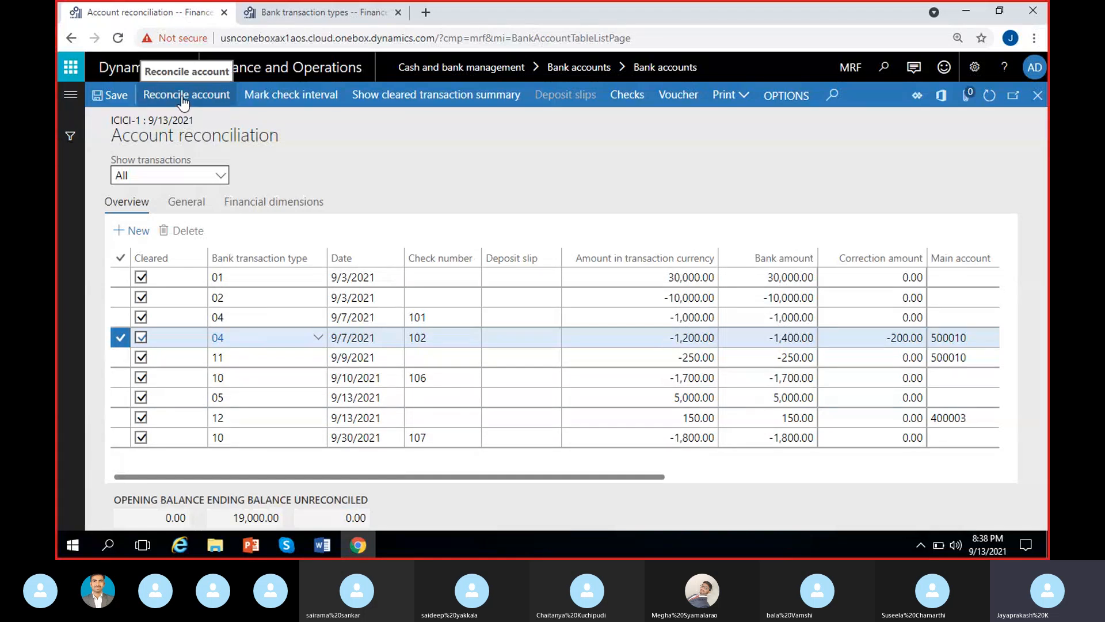
Try to reconcile the ICICI-1 account for the 9/13/2021 statement, briefly switching to the Skype call and back.
{"action": "left_click", "coordinate": [165, 99]}
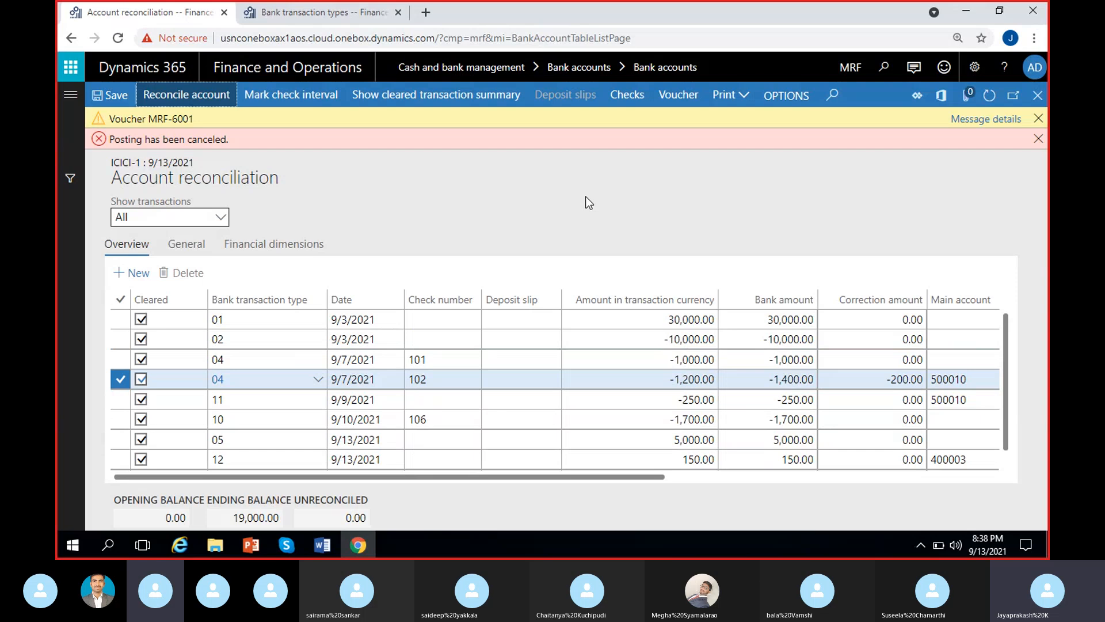
{"action": "left_click", "coordinate": [273, 545]}
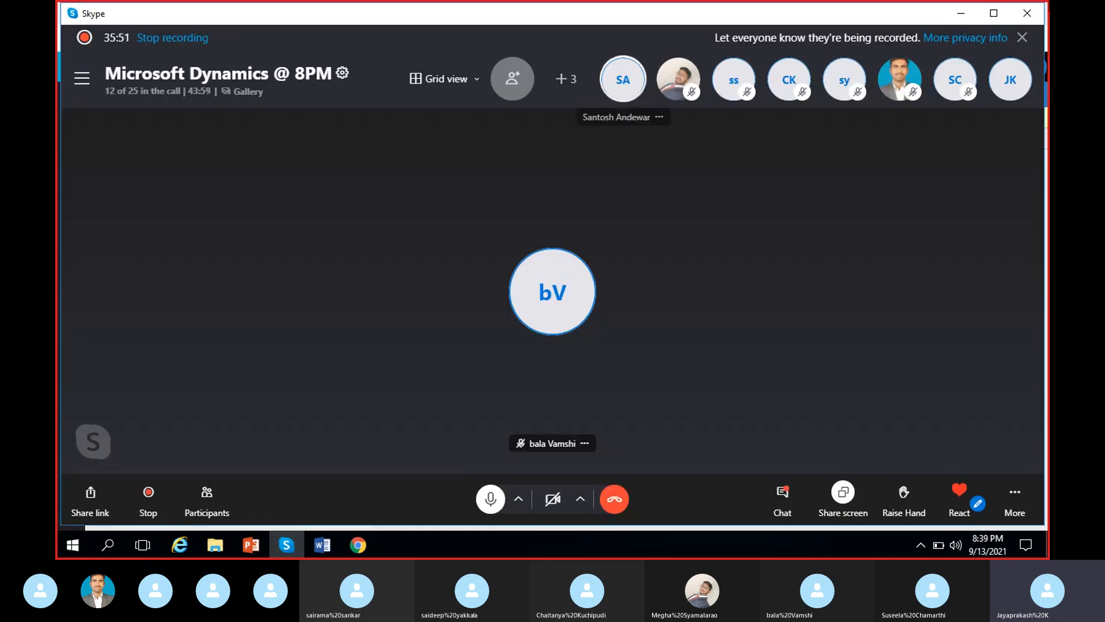
{"action": "left_click", "coordinate": [970, 13]}
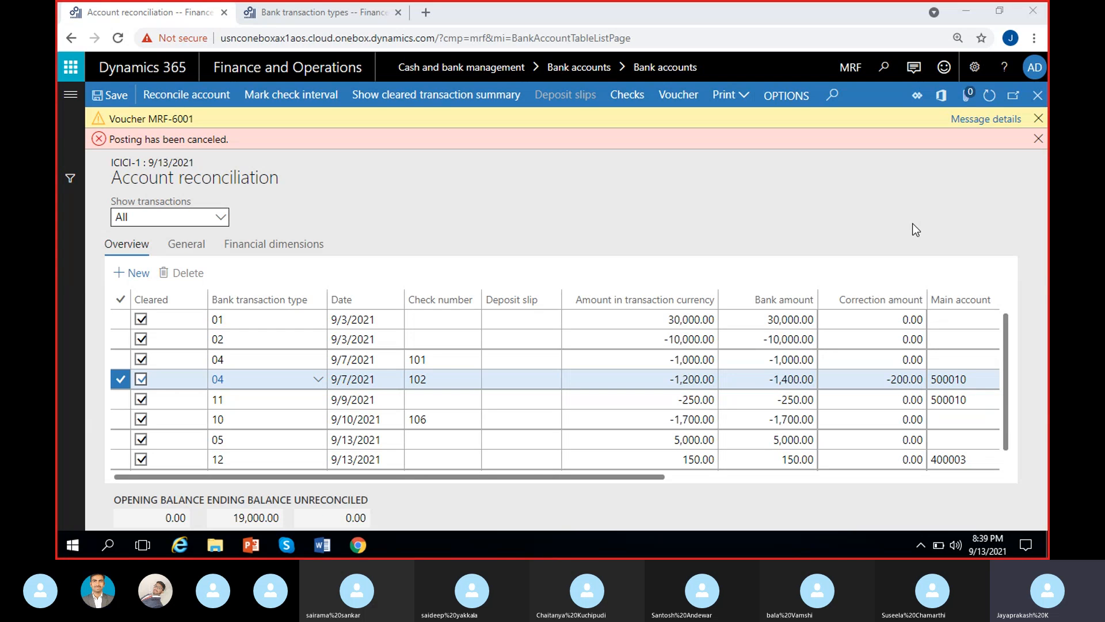
Open the message details for the canceled posting, read the dimension validation warning, and close them.
{"action": "left_click", "coordinate": [961, 120]}
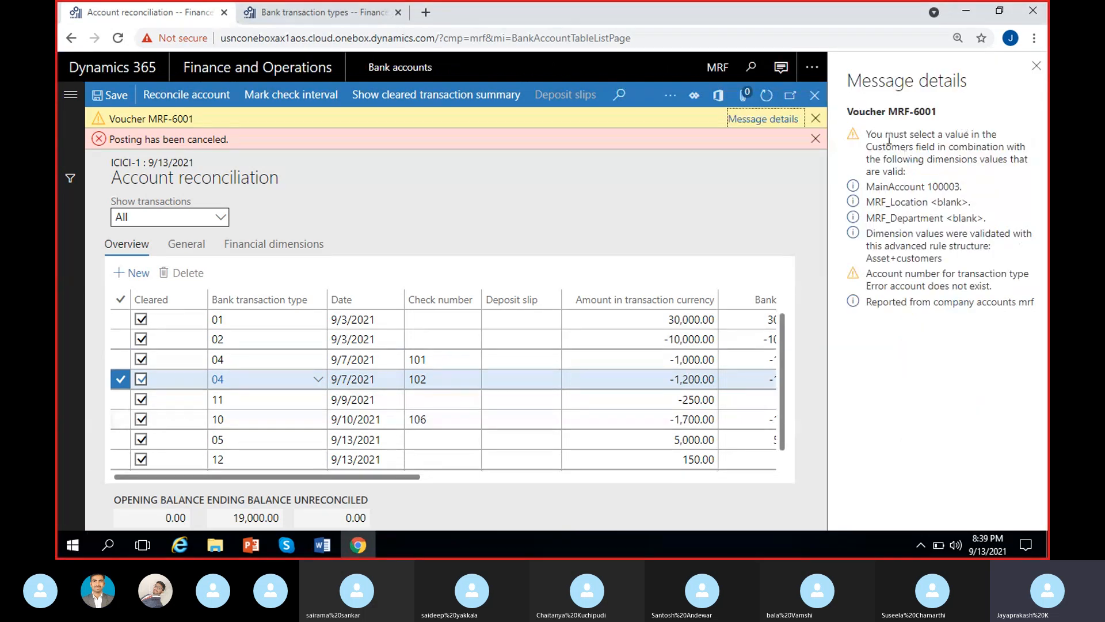
{"action": "left_click_drag", "start_coordinate": [872, 136], "coordinate": [936, 178]}
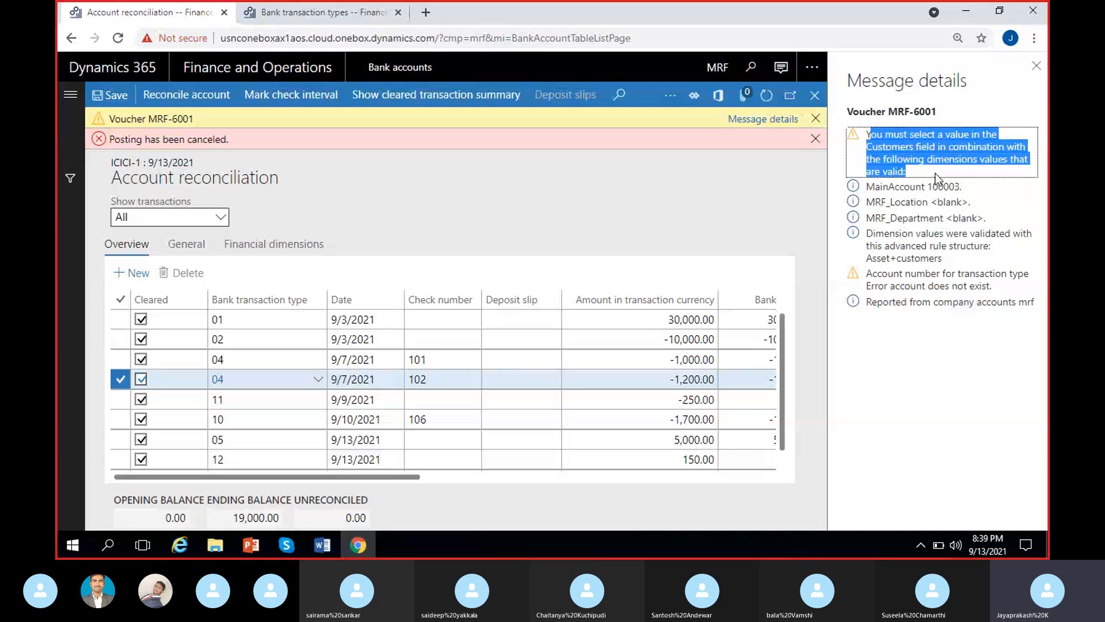
{"action": "left_click", "coordinate": [1036, 72]}
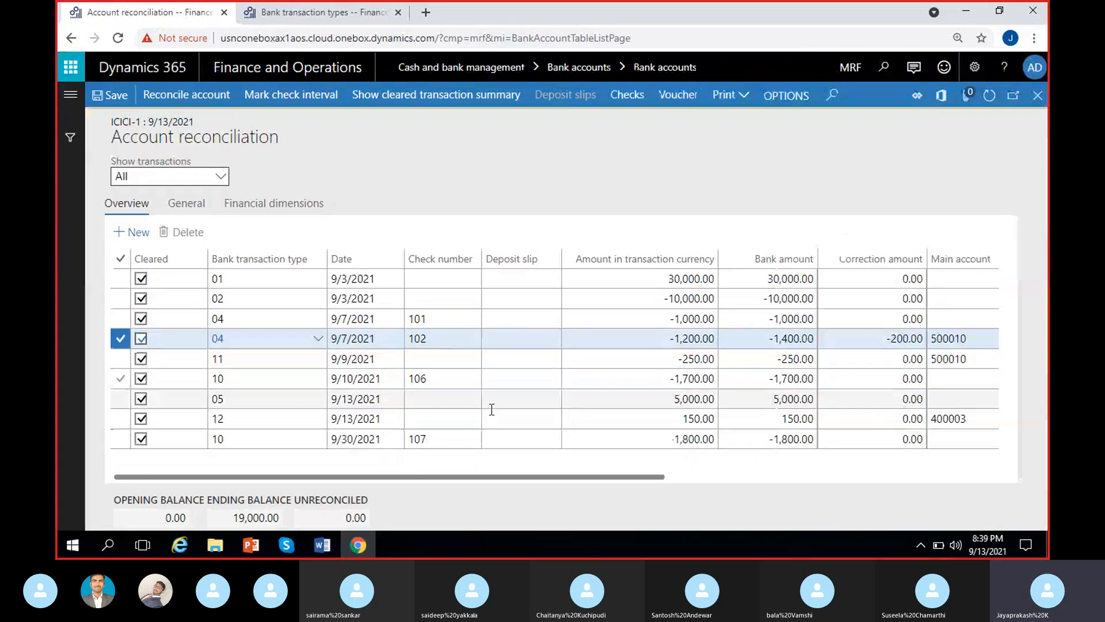
For the 9/13/2021 interest line, set the Customers dimension to Customer-1 and MRF_Location to 100 (Hyderabad).
{"action": "left_click", "coordinate": [623, 439]}
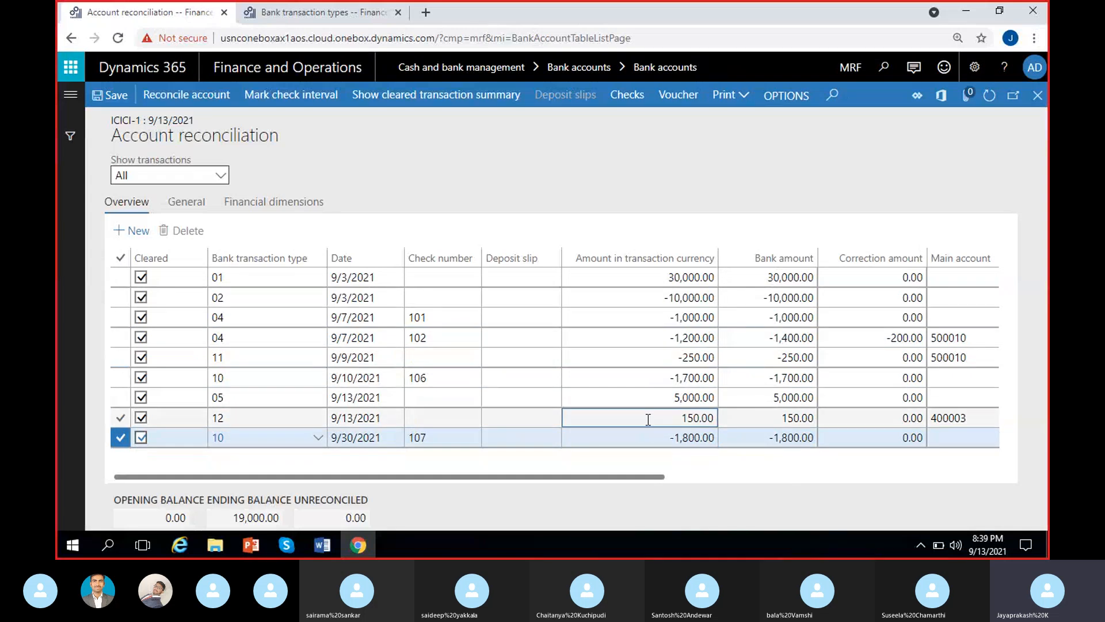
{"action": "left_click", "coordinate": [645, 417]}
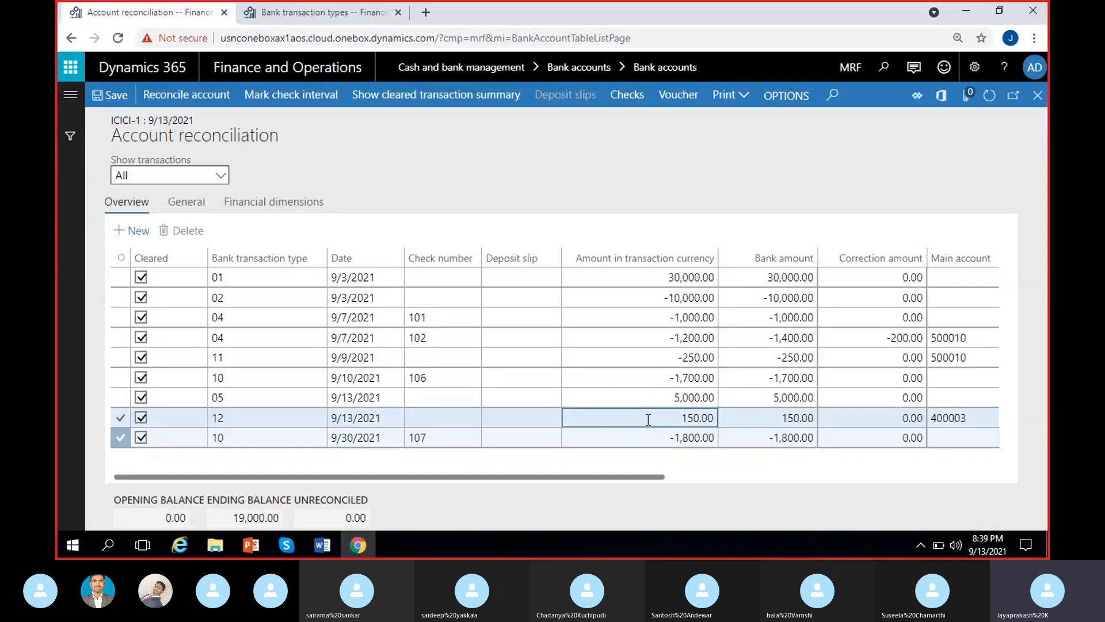
{"action": "left_click", "coordinate": [278, 207]}
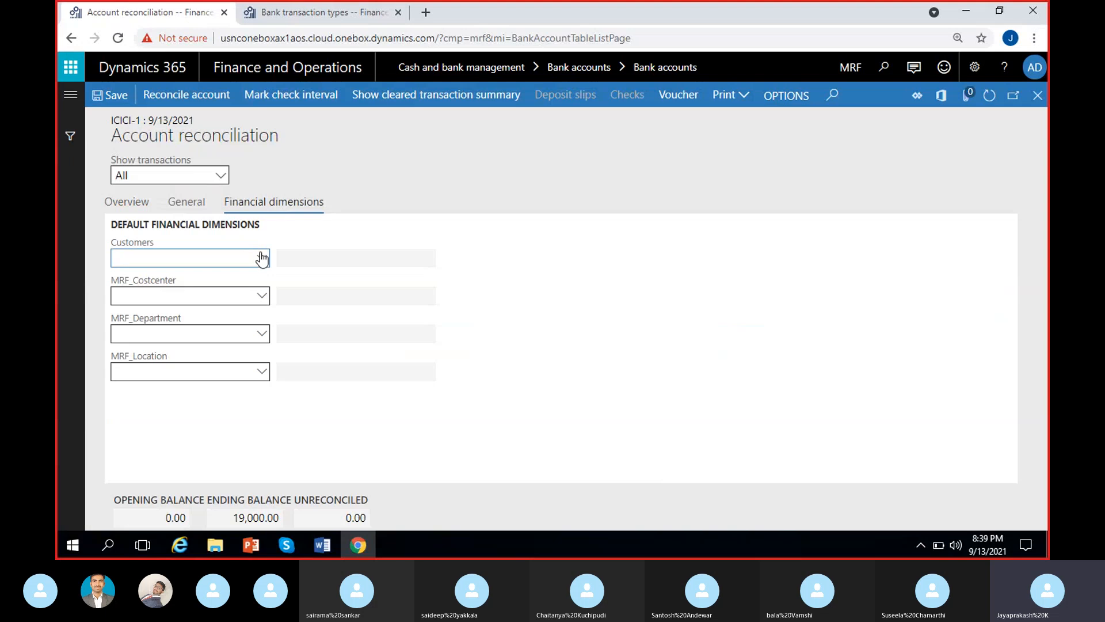
{"action": "left_click", "coordinate": [261, 259]}
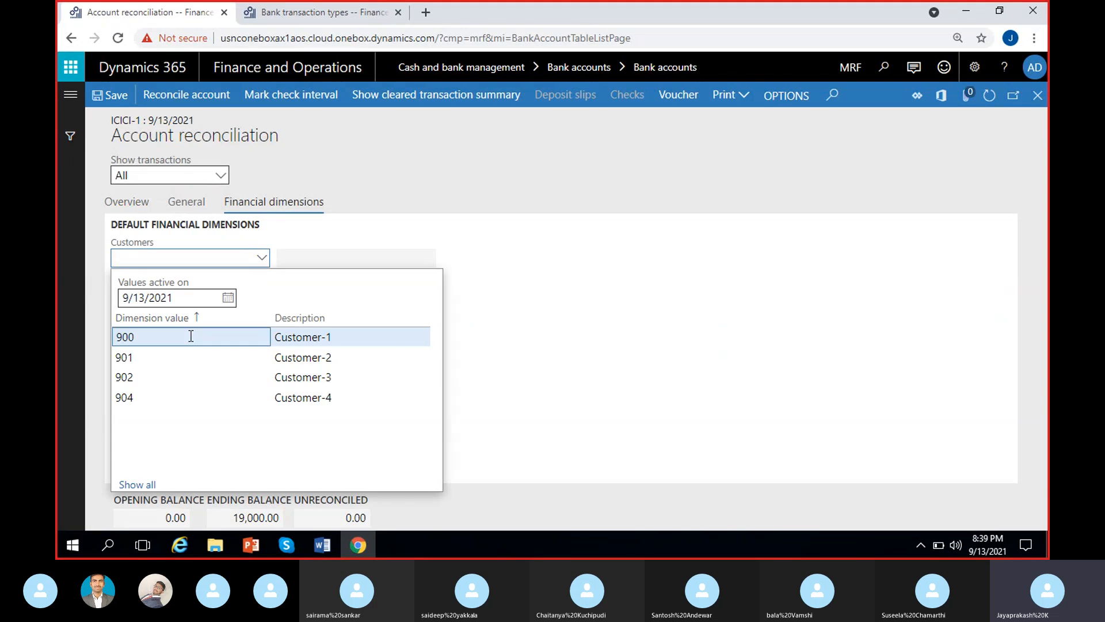
{"action": "left_click", "coordinate": [194, 335]}
{"action": "left_click", "coordinate": [262, 371]}
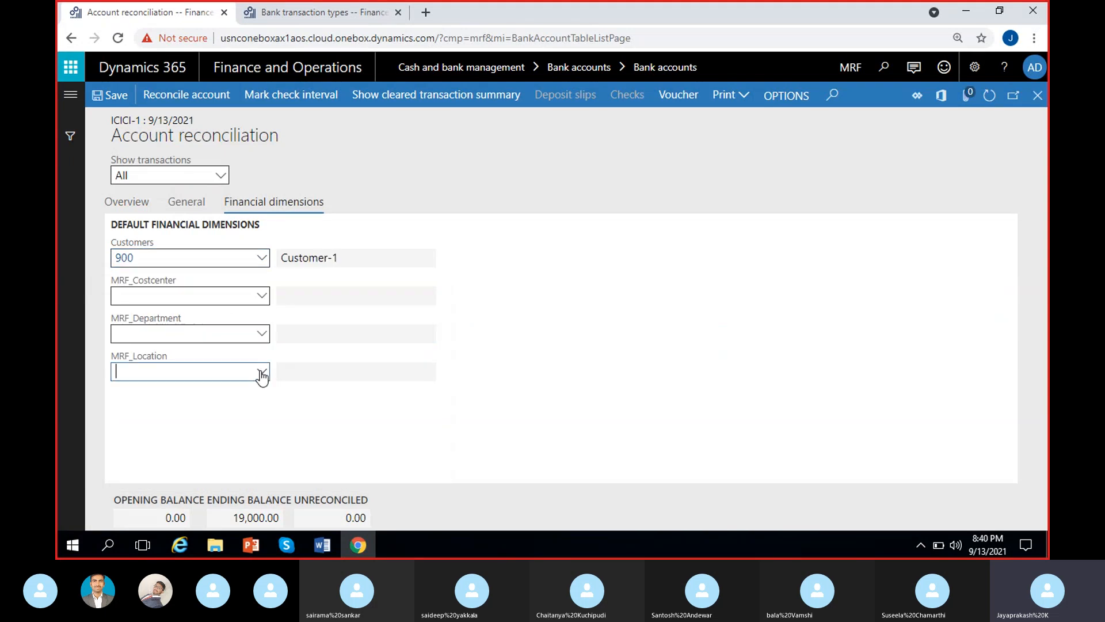
{"action": "left_click", "coordinate": [247, 206]}
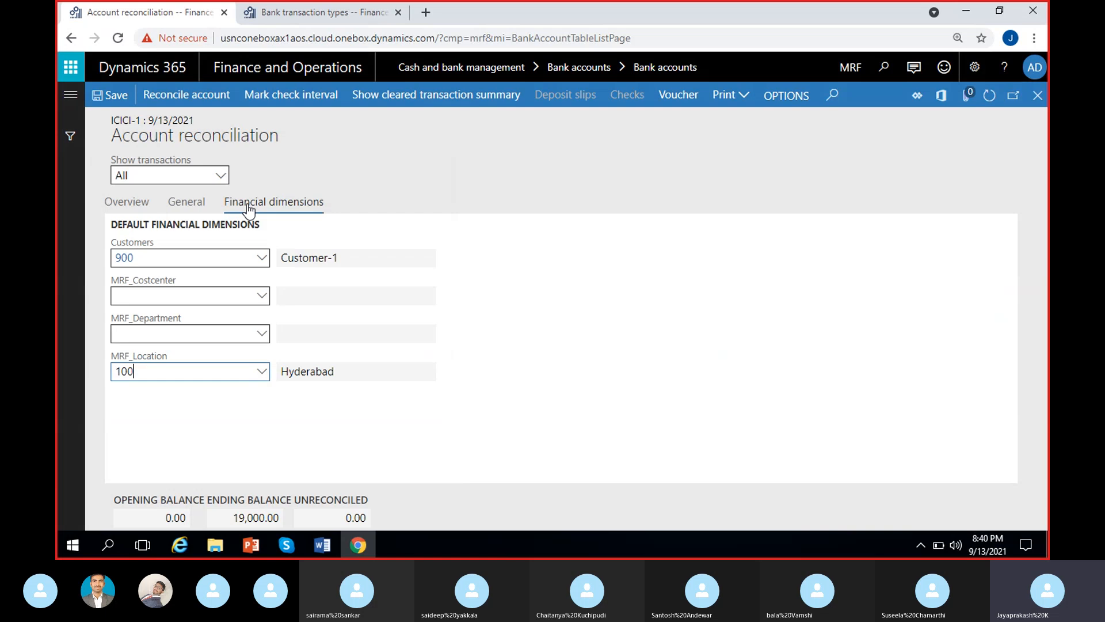
Set the interest line's MRF_Department to 200 (Finance) and MRF_Costcenter to CC/1, and return to the transaction overview.
{"action": "left_click", "coordinate": [259, 338]}
{"action": "left_click", "coordinate": [261, 337]}
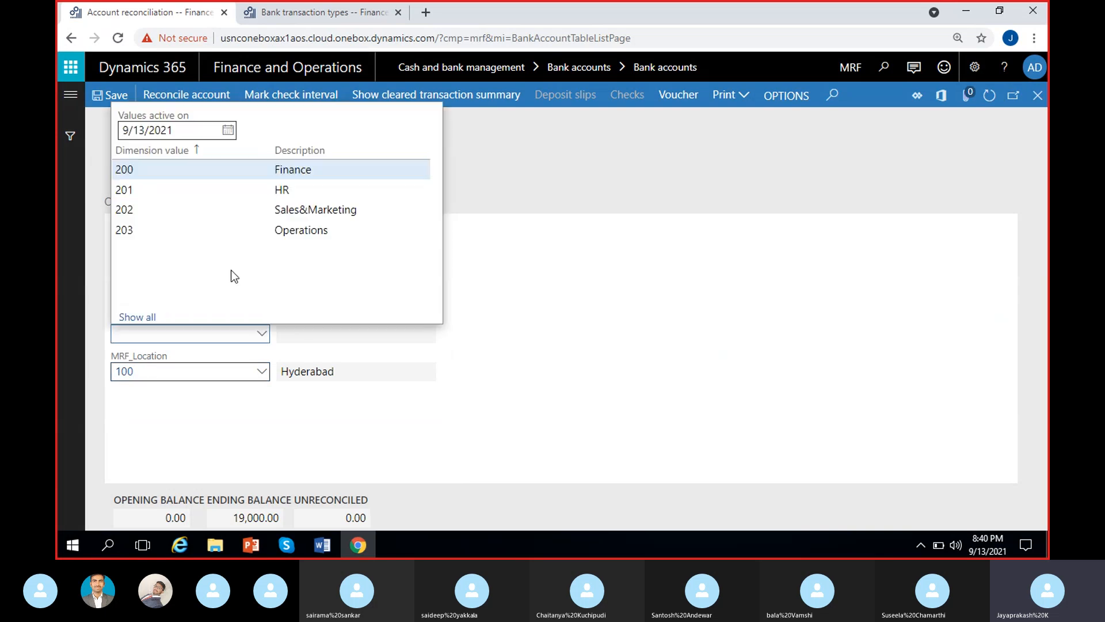
{"action": "left_click", "coordinate": [254, 175]}
{"action": "left_click", "coordinate": [263, 298]}
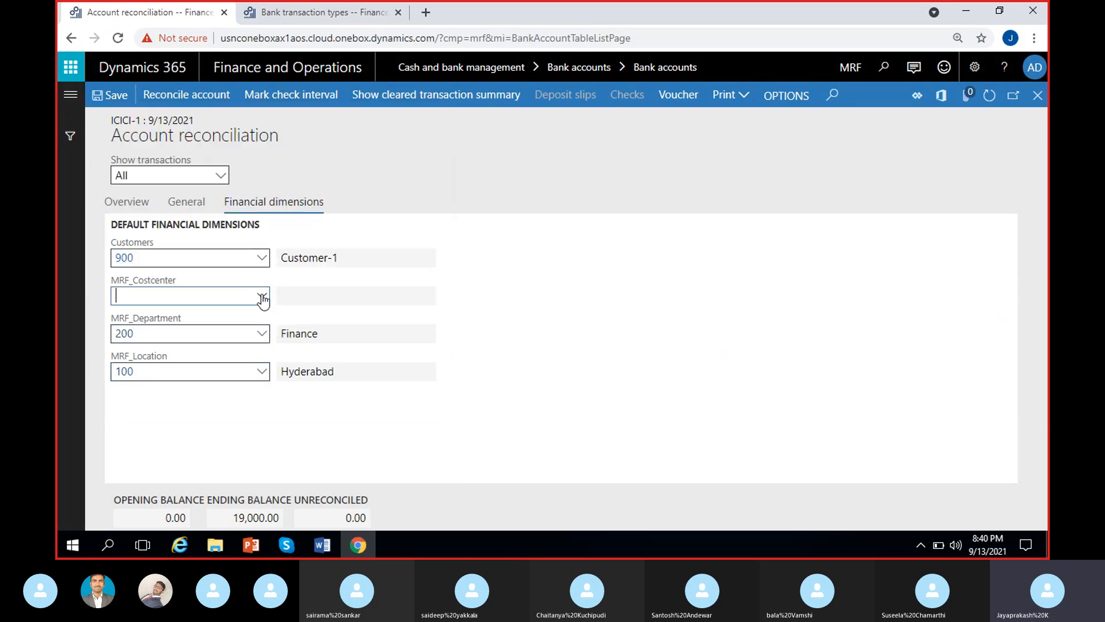
{"action": "left_click", "coordinate": [171, 375]}
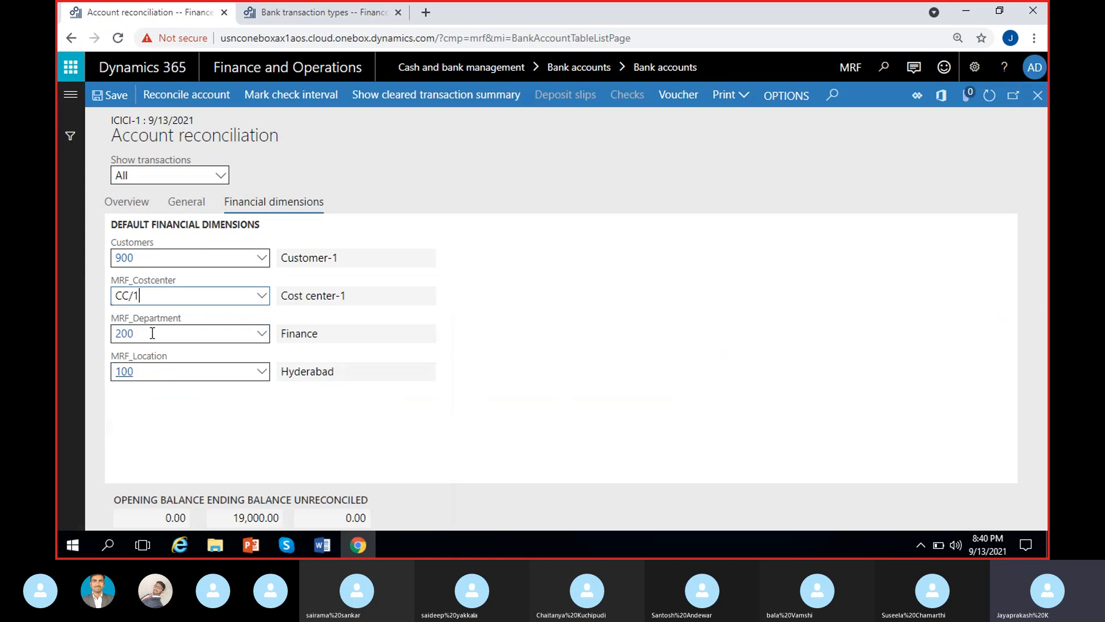
{"action": "left_click", "coordinate": [126, 201]}
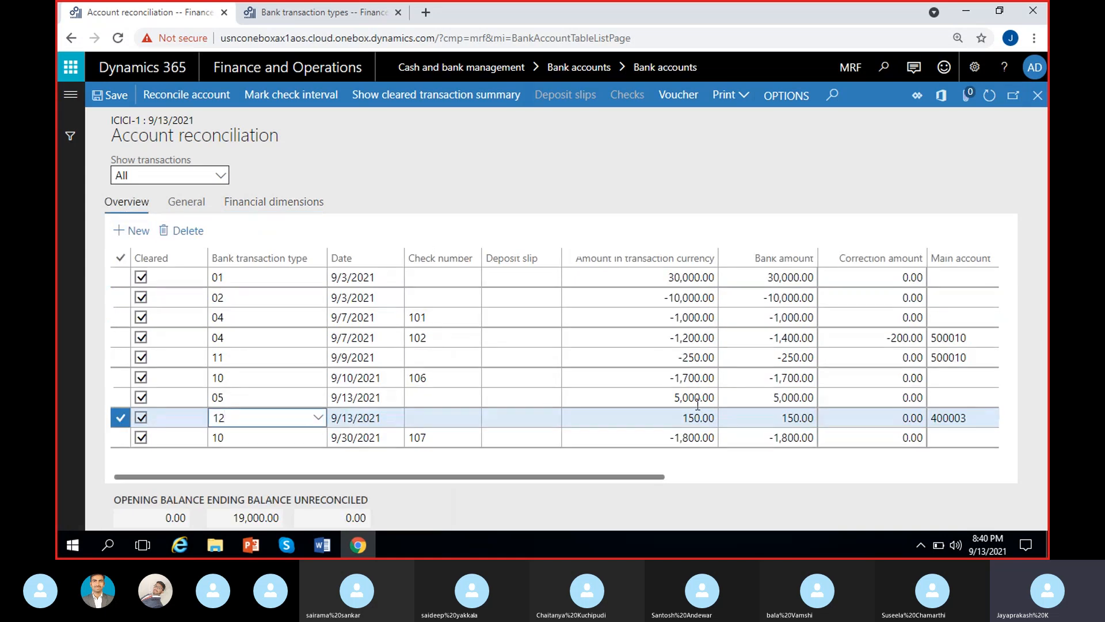
For the 9/9/2021 bank charge line, set the Customers dimension to Customer-1 and MRF_Costcenter to CC/1.
{"action": "left_click", "coordinate": [667, 358]}
{"action": "left_click", "coordinate": [275, 202]}
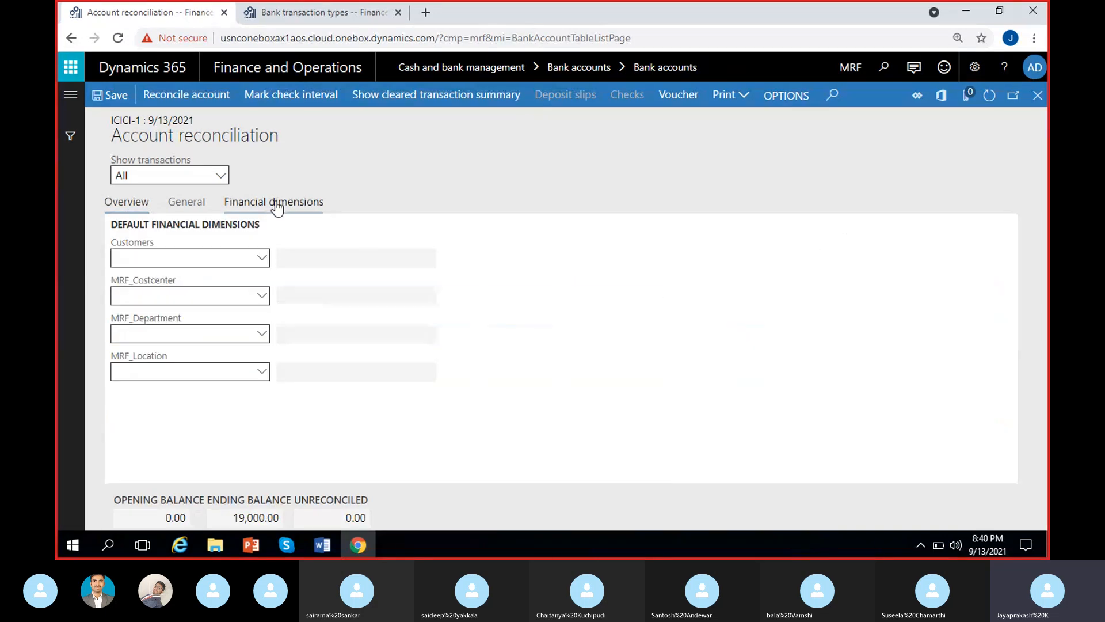
{"action": "left_click", "coordinate": [262, 258]}
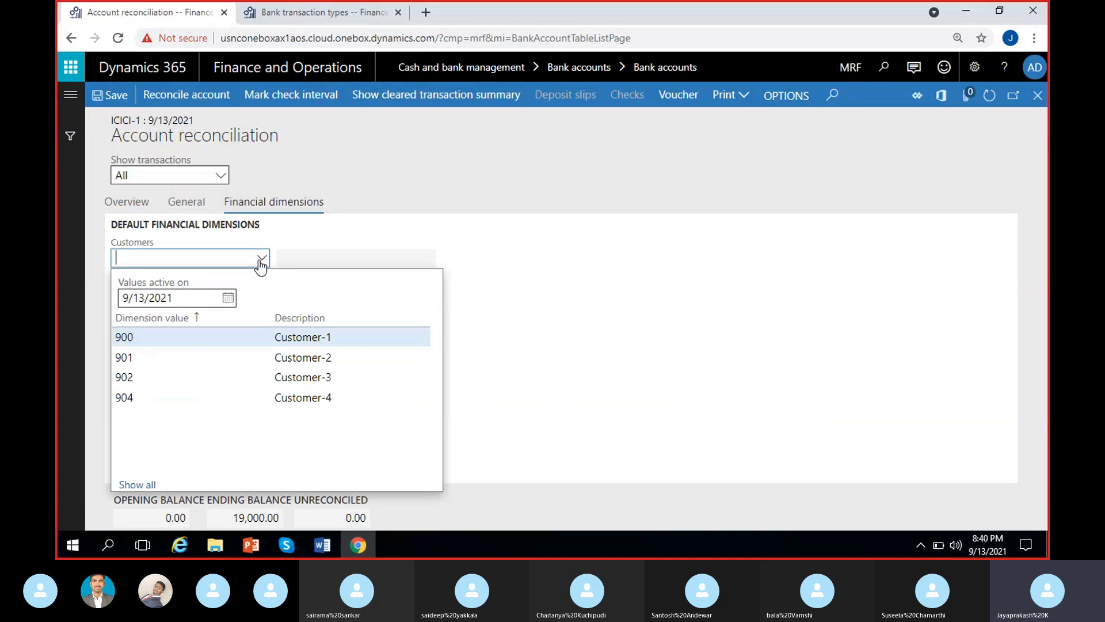
{"action": "left_click", "coordinate": [138, 340]}
{"action": "left_click", "coordinate": [260, 297]}
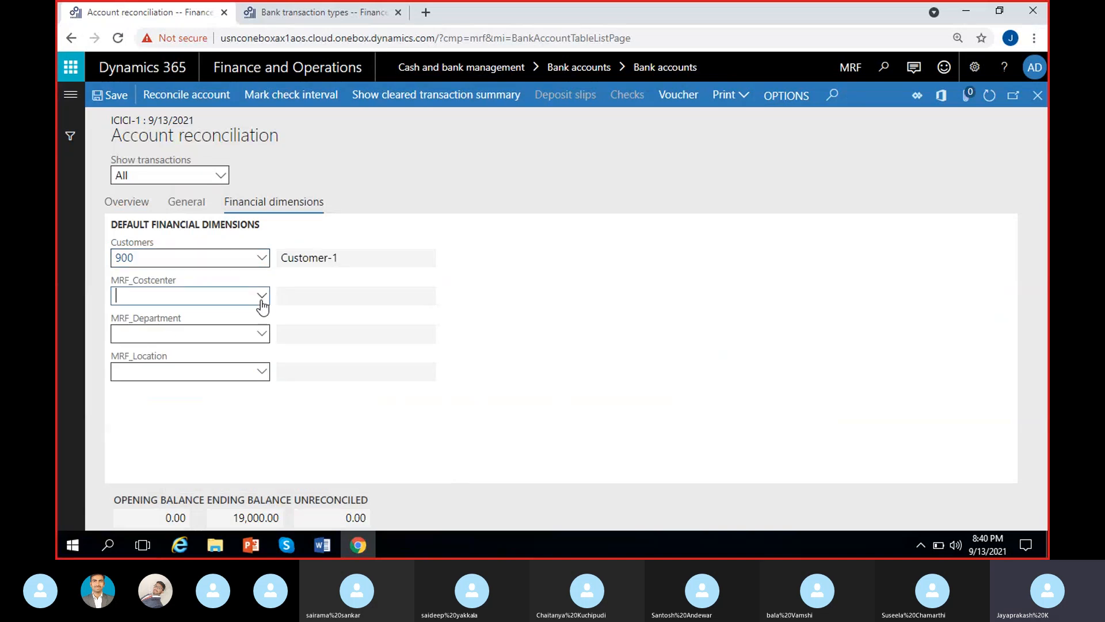
{"action": "left_click", "coordinate": [157, 372]}
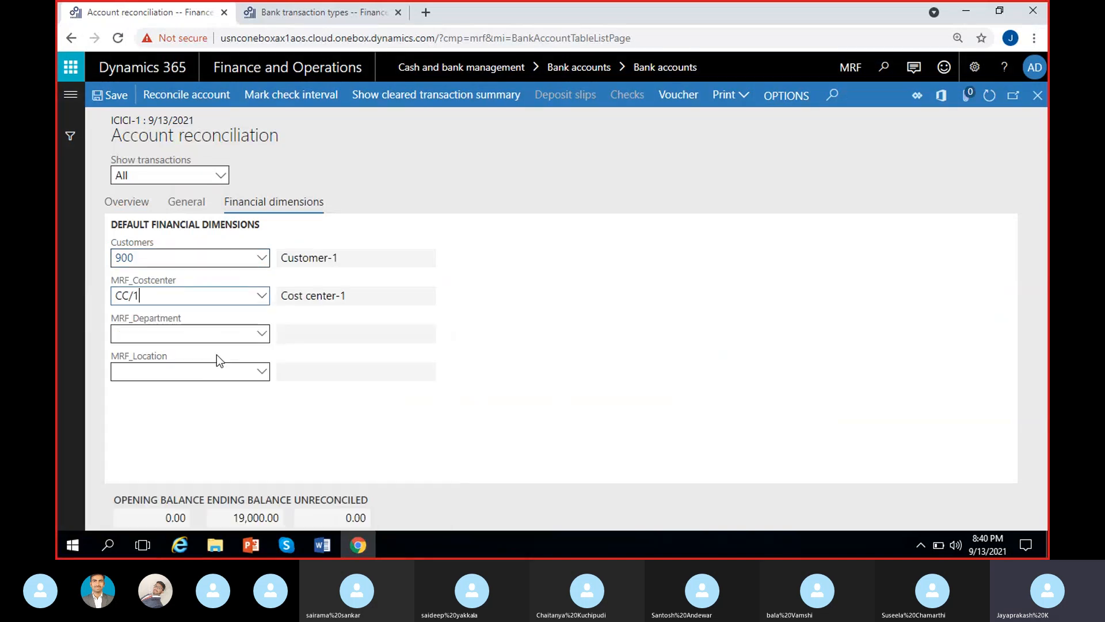
Set the bank charge line's MRF_Department to 200 (Finance) and MRF_Location to 100 (Hyderabad), and return to the transaction overview.
{"action": "left_click", "coordinate": [261, 335]}
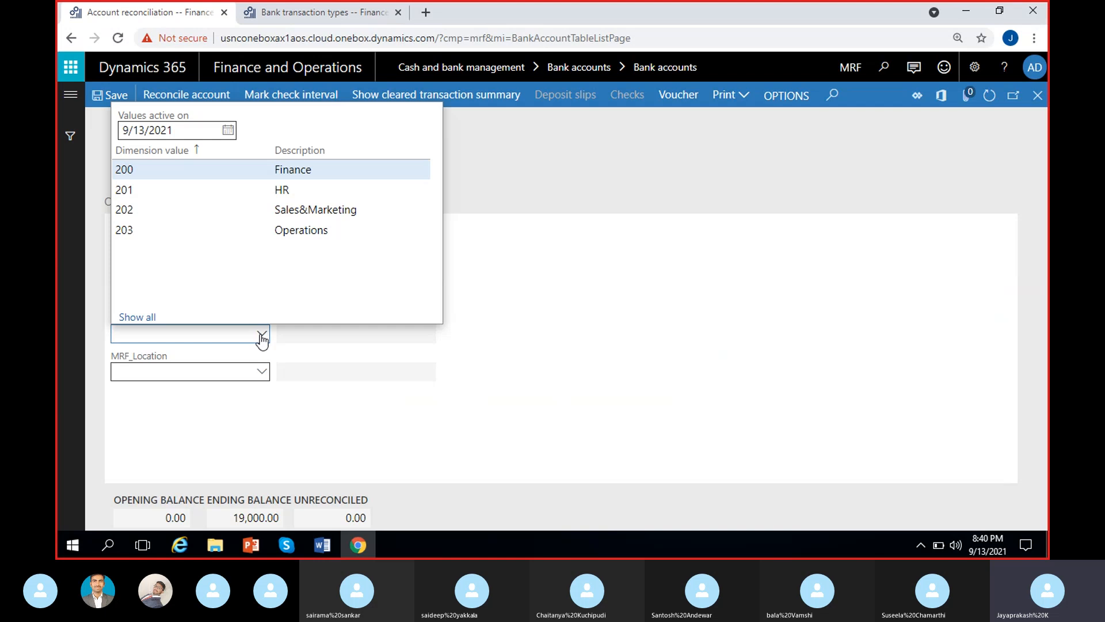
{"action": "left_click", "coordinate": [230, 172]}
{"action": "left_click", "coordinate": [262, 372]}
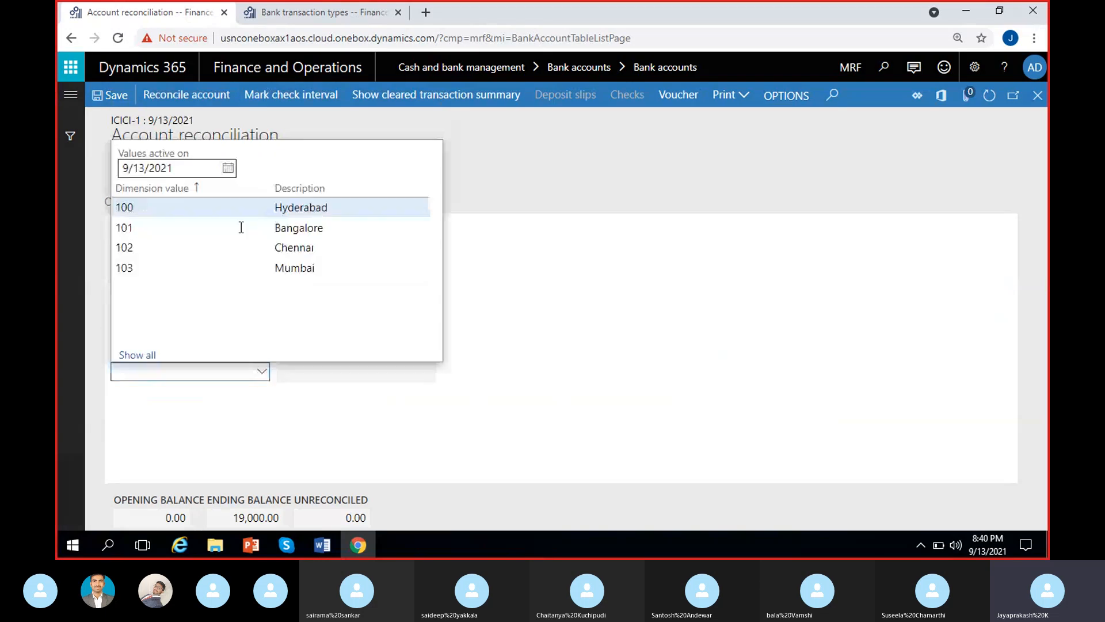
{"action": "left_click", "coordinate": [249, 210]}
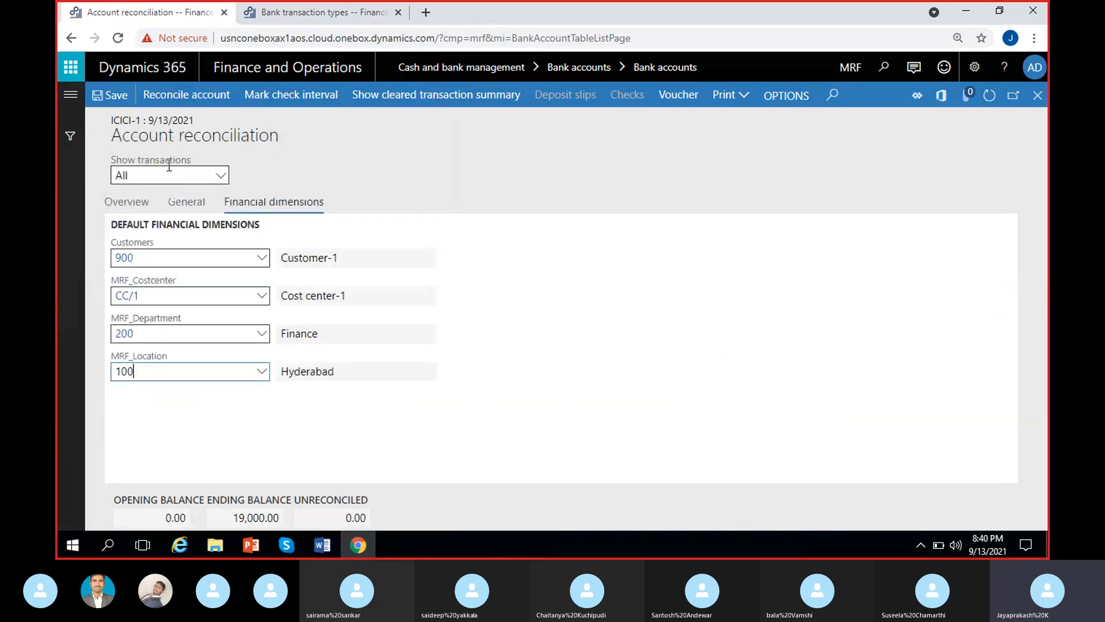
{"action": "left_click", "coordinate": [128, 202]}
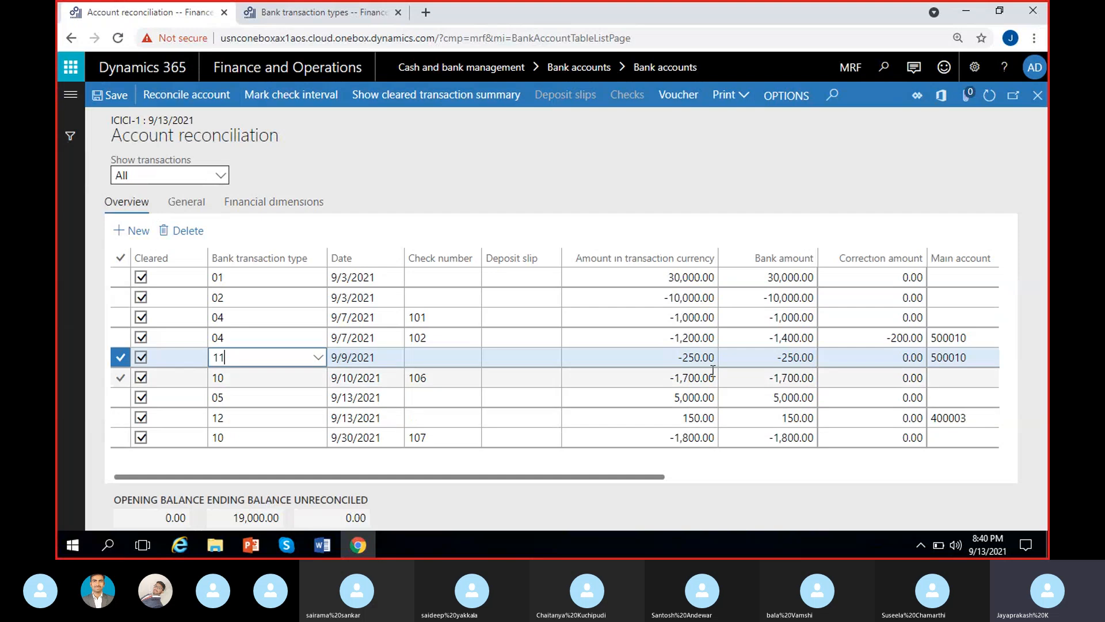
Check the default financial dimensions on the check 102 correction line and return to the transaction overview.
{"action": "left_click", "coordinate": [898, 338]}
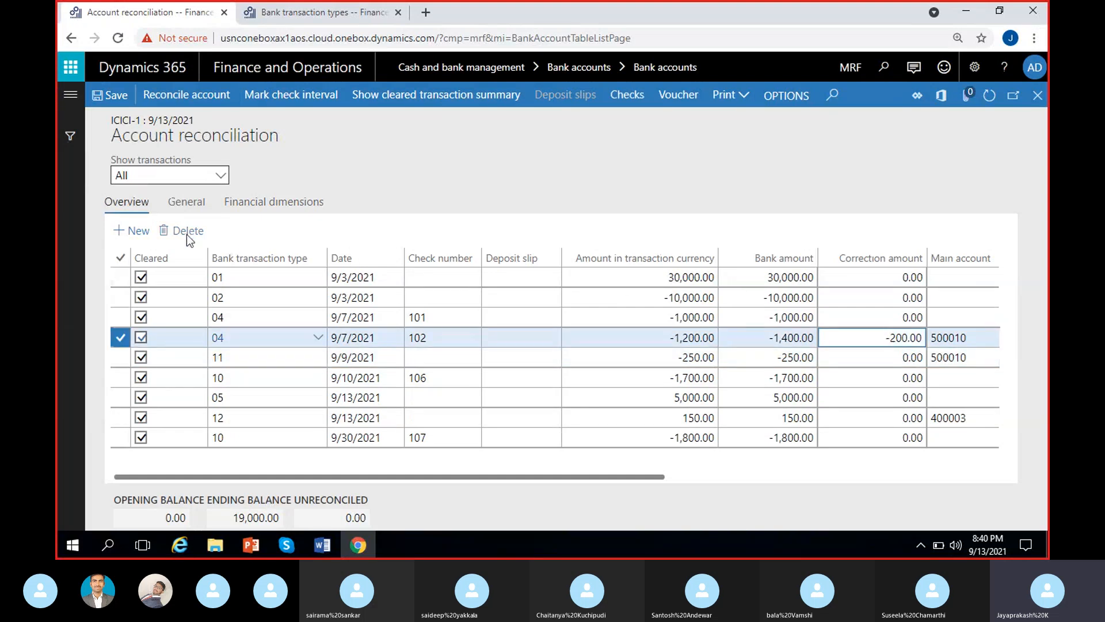
{"action": "left_click", "coordinate": [282, 207]}
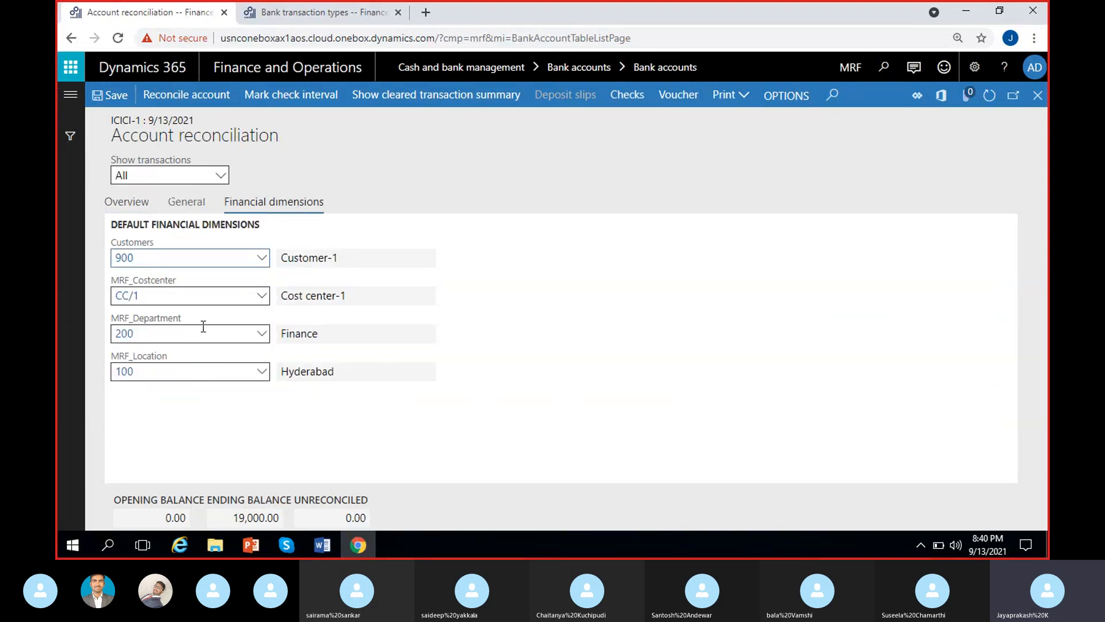
{"action": "left_click_drag", "start_coordinate": [138, 214], "coordinate": [136, 212]}
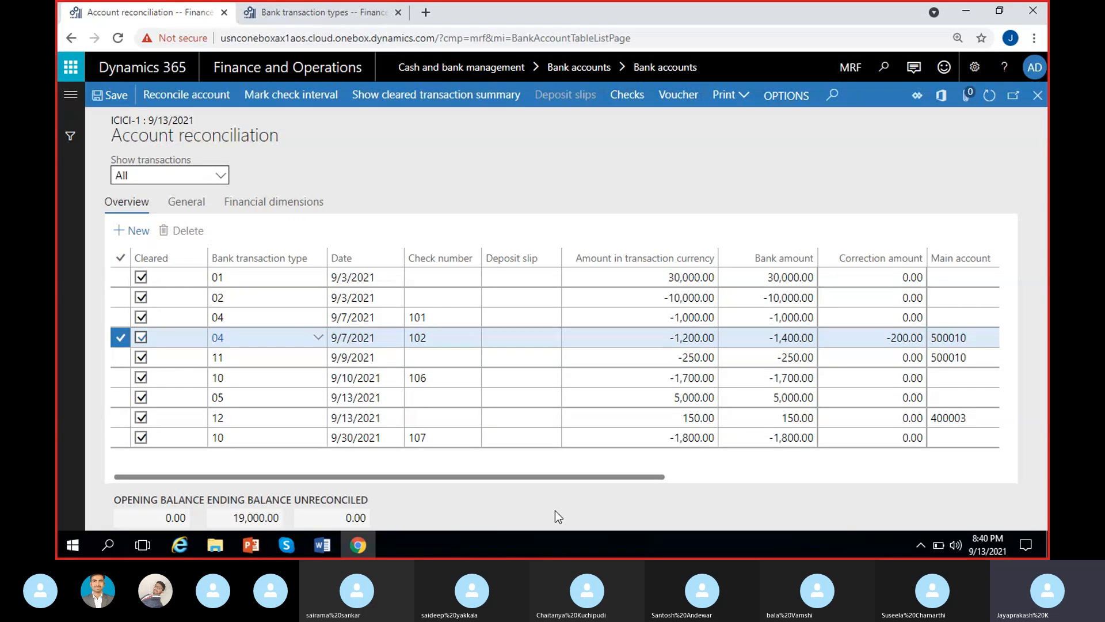
Reconcile the ICICI-1 account for the 9/13/2021 statement, then read and dismiss the resulting message.
{"action": "left_click", "coordinate": [187, 95]}
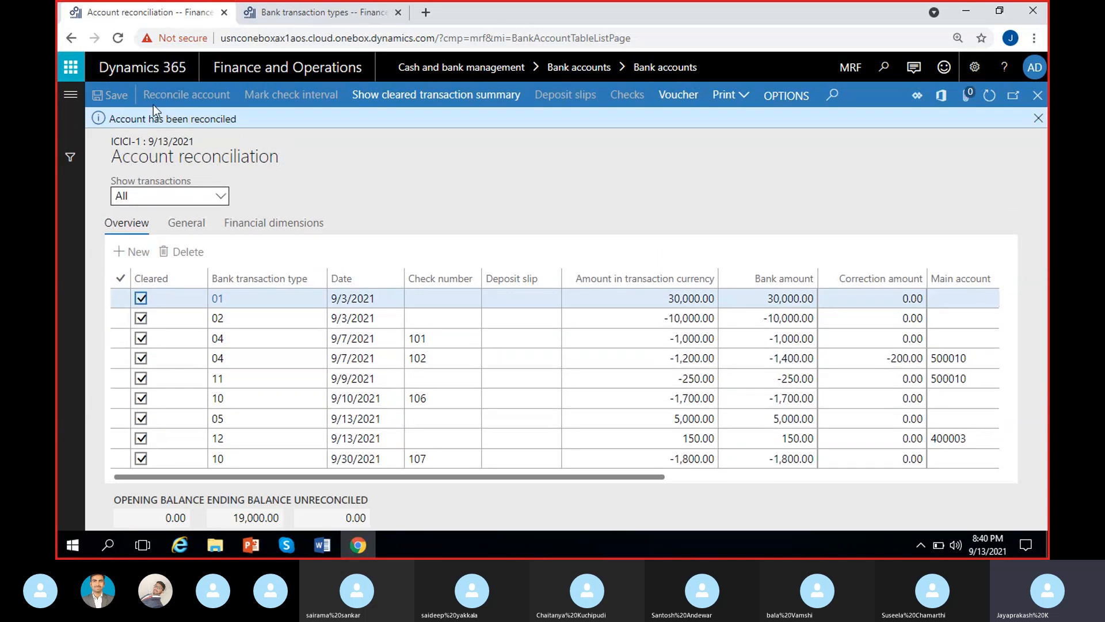
{"action": "left_click_drag", "start_coordinate": [108, 119], "coordinate": [267, 118]}
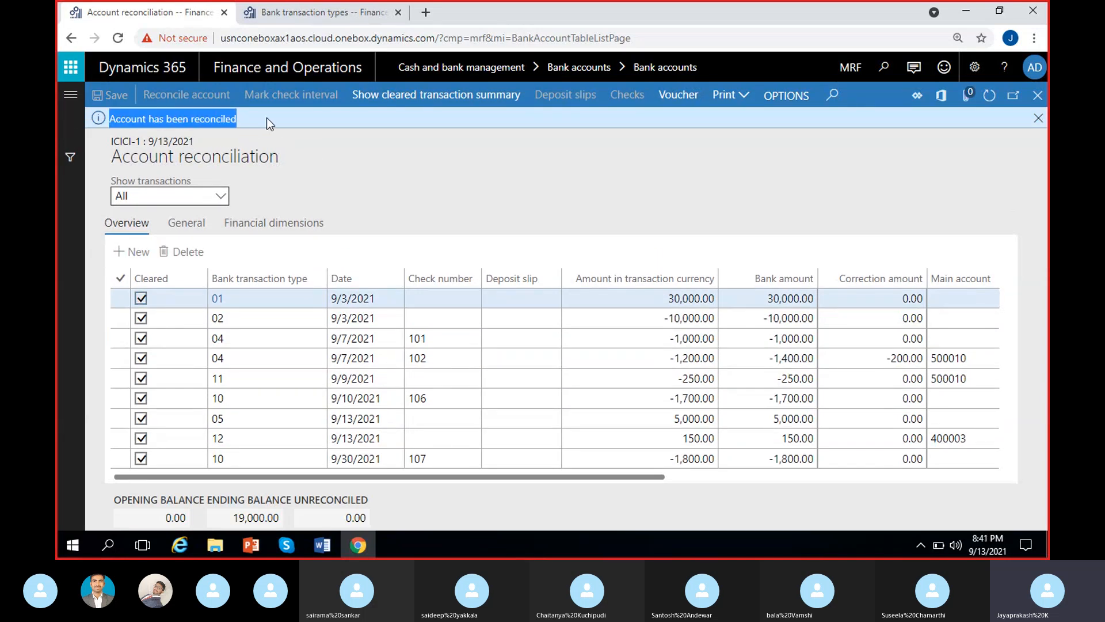
{"action": "left_click", "coordinate": [297, 158]}
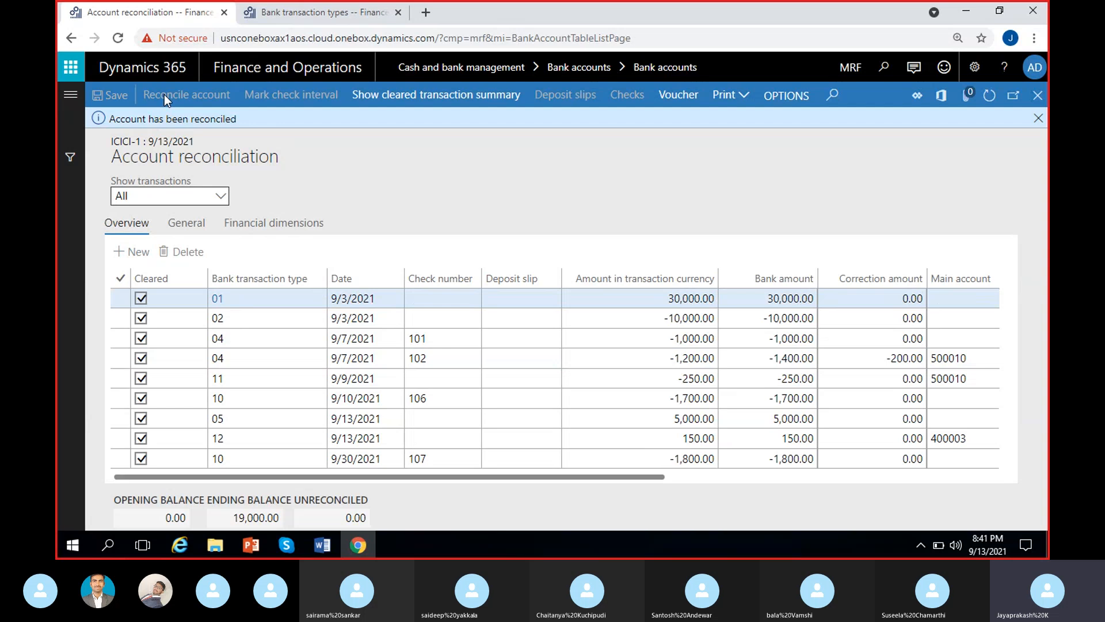
{"action": "left_click", "coordinate": [1038, 118]}
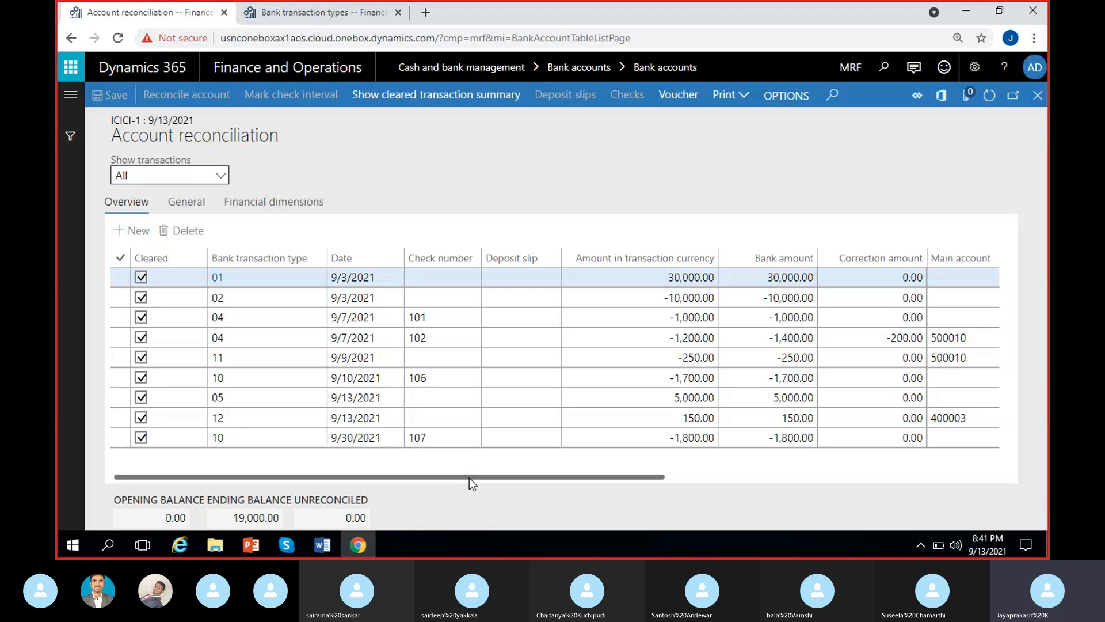
Open the voucher transactions for the 9/13/2021 interest line and check the voucher numbers and ledger accounts.
{"action": "left_click", "coordinate": [665, 420]}
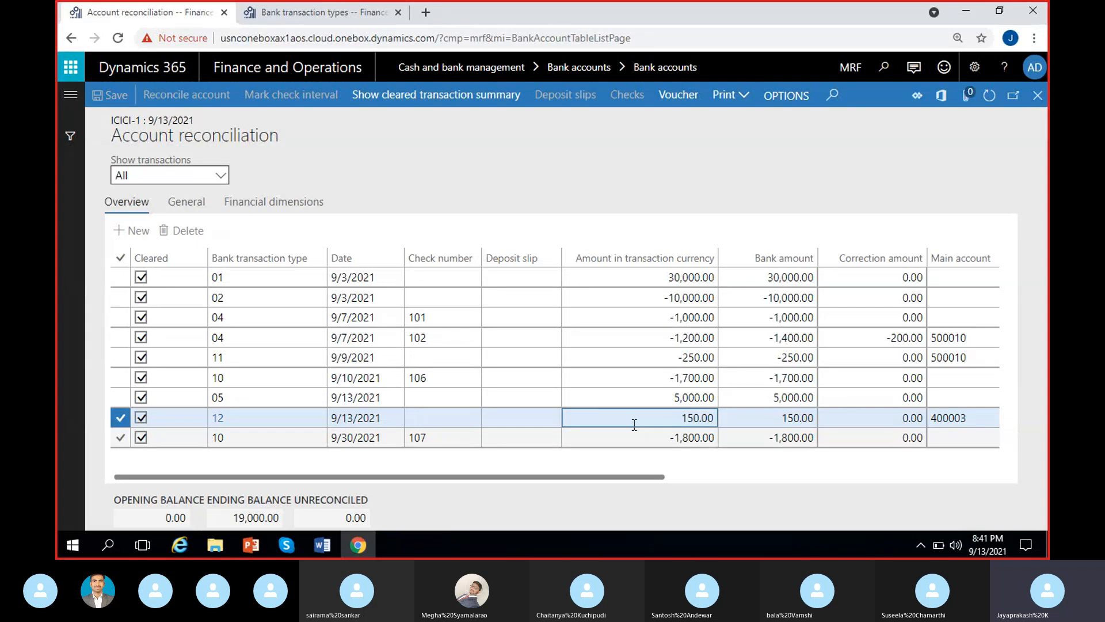
{"action": "left_click", "coordinate": [677, 94]}
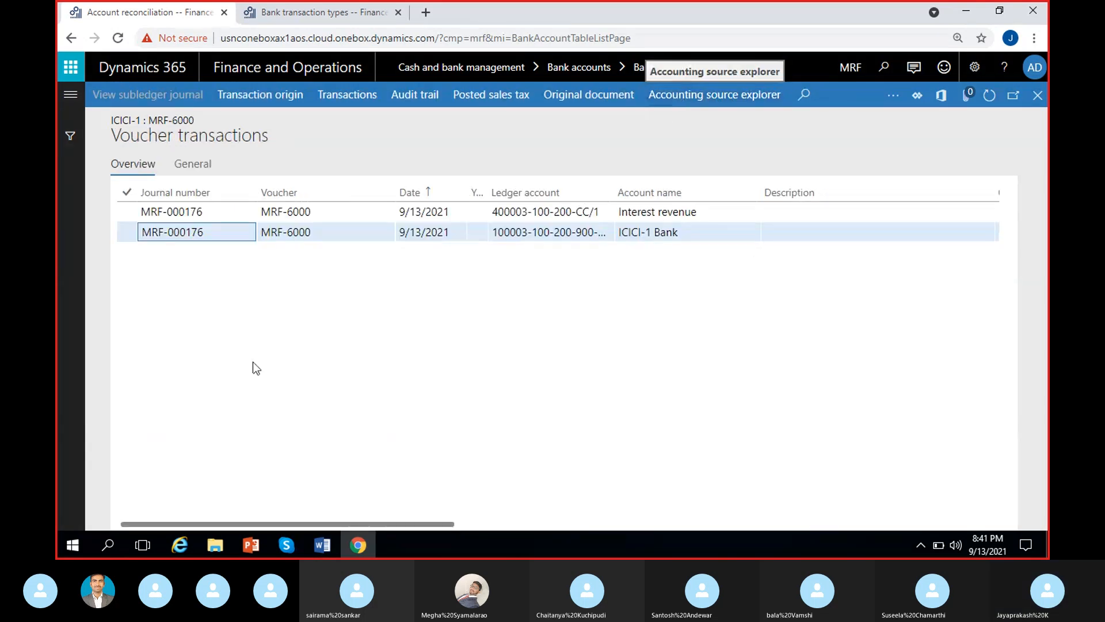
{"action": "left_click", "coordinate": [352, 215]}
{"action": "left_click", "coordinate": [346, 234]}
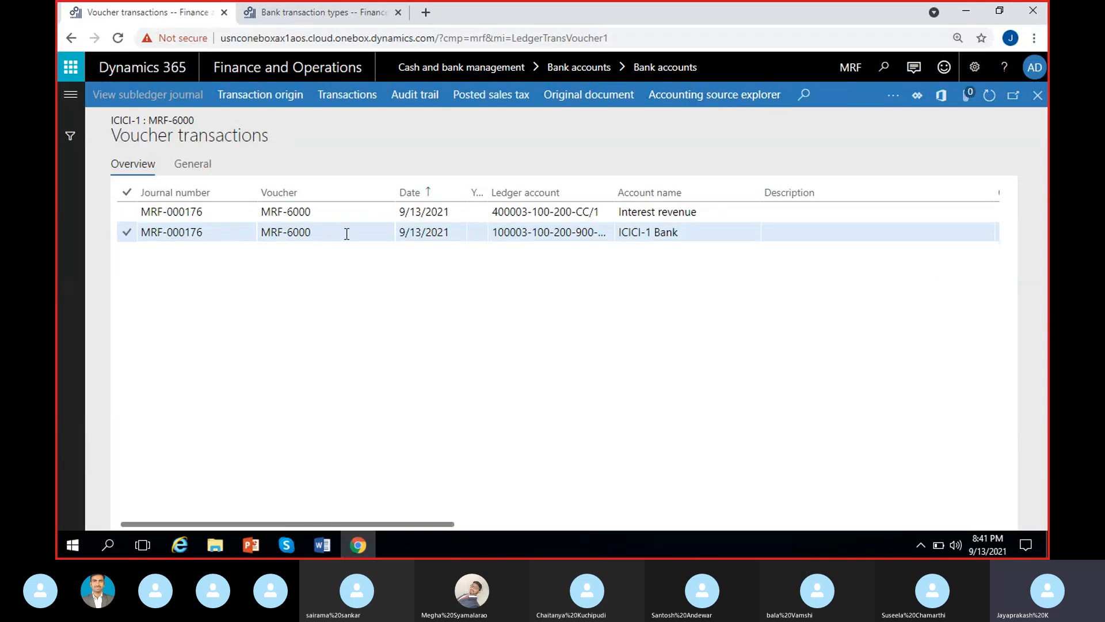
{"action": "left_click_drag", "start_coordinate": [347, 233], "coordinate": [254, 306]}
{"action": "left_click", "coordinate": [558, 213]}
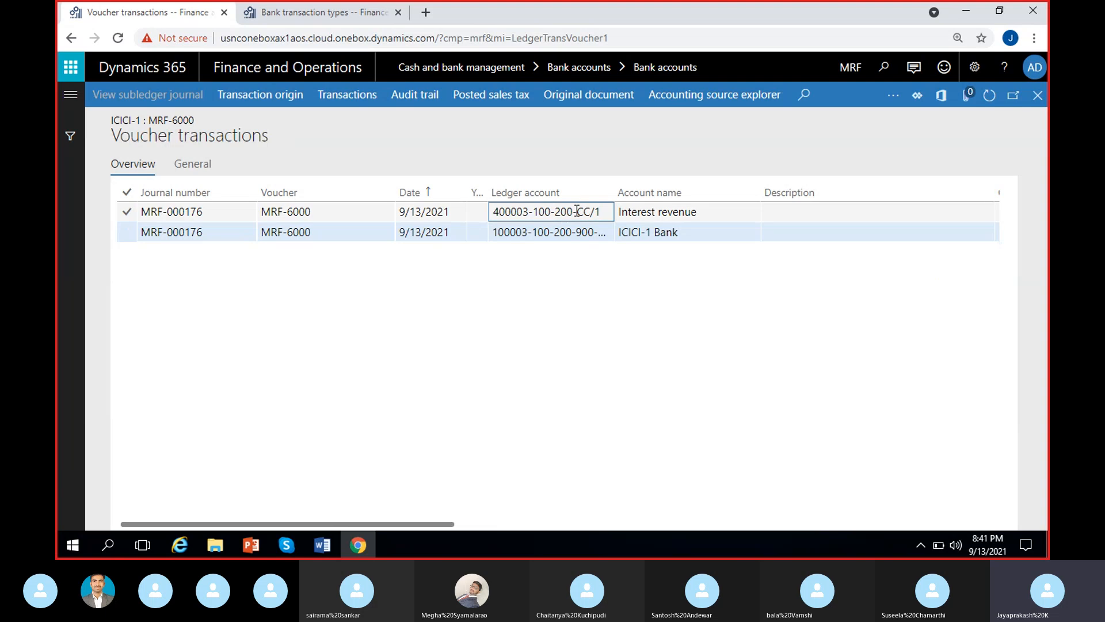
Compare the ledger accounts and transaction currency amounts of the interest revenue and ICICI-1 Bank voucher lines.
{"action": "left_click_drag", "start_coordinate": [434, 524], "coordinate": [519, 524]}
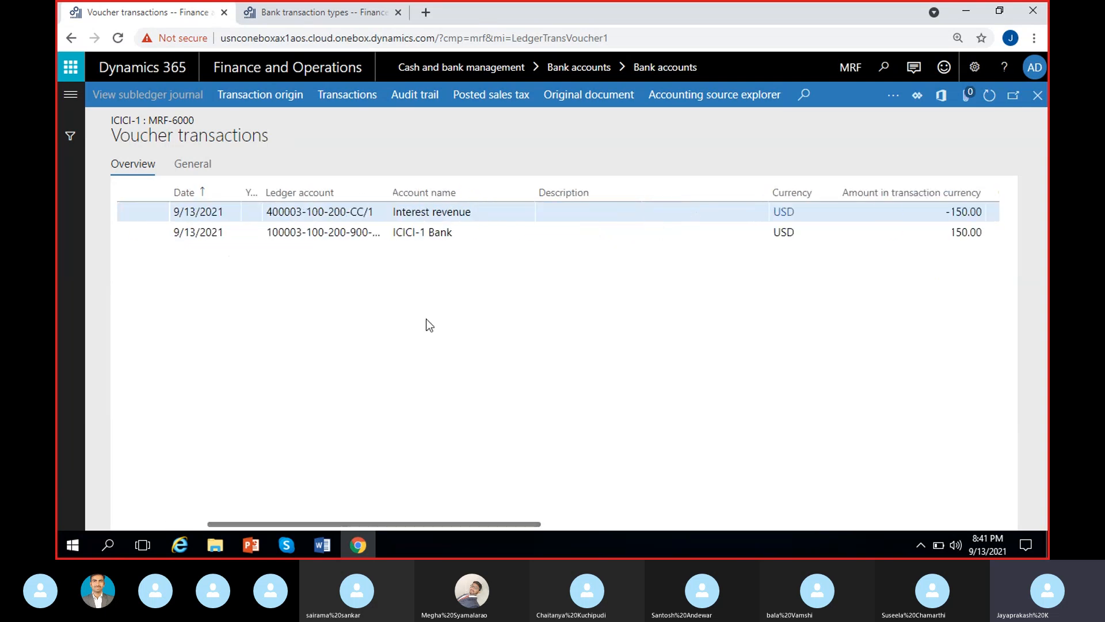
{"action": "left_click", "coordinate": [461, 212]}
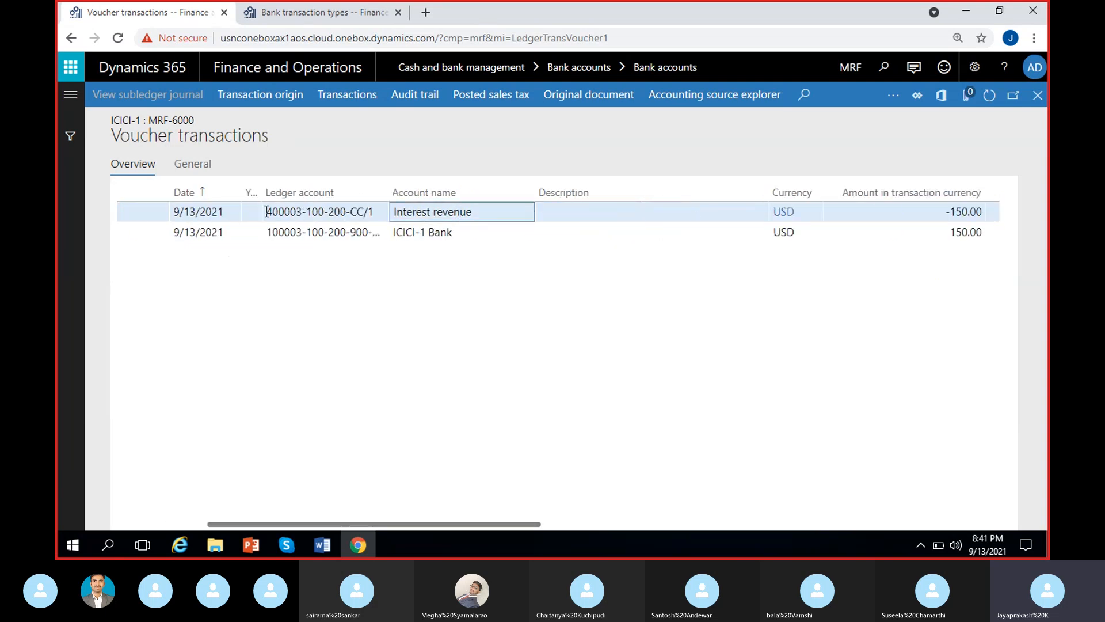
{"action": "left_click_drag", "start_coordinate": [268, 212], "coordinate": [341, 211]}
{"action": "left_click", "coordinate": [269, 233]}
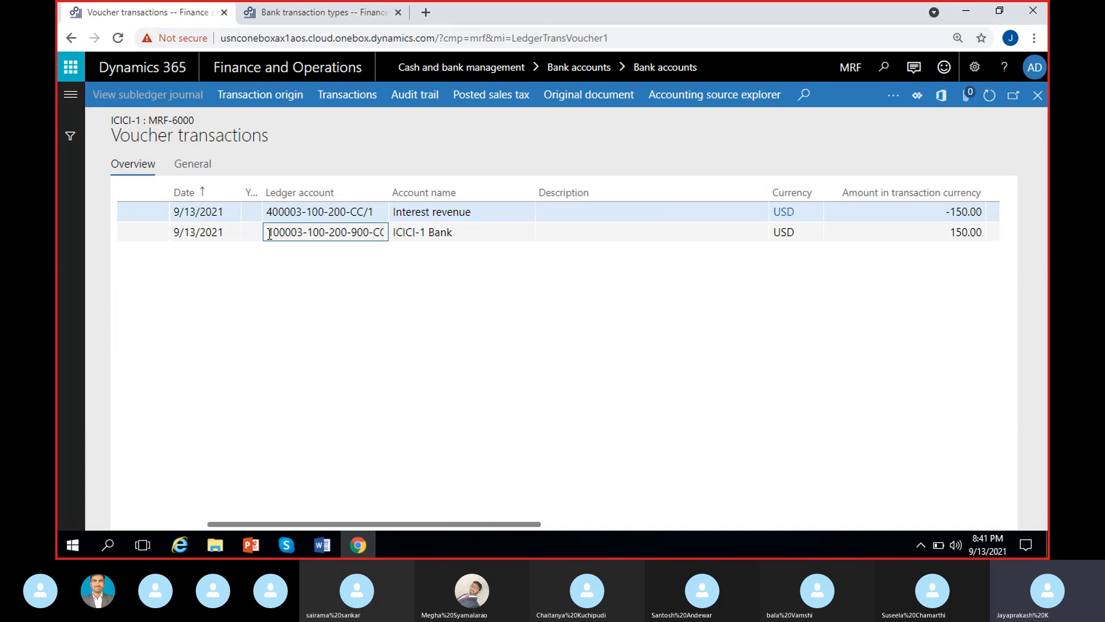
{"action": "left_click", "coordinate": [955, 233]}
{"action": "left_click", "coordinate": [881, 287]}
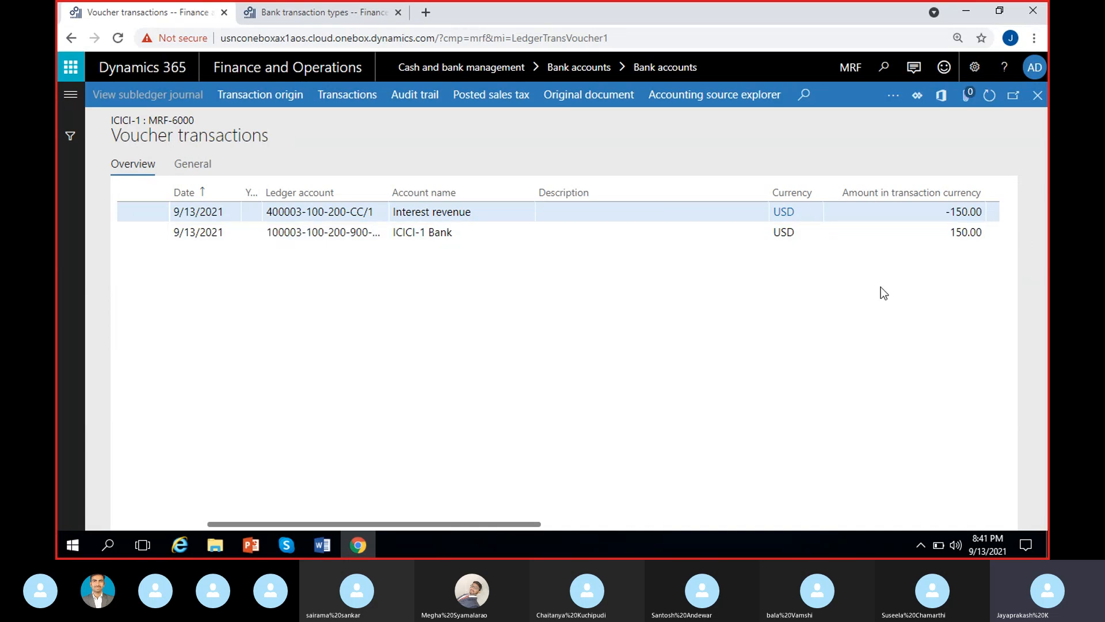
{"action": "scroll", "coordinate": [881, 287], "scroll_direction": "right", "scroll_amount": 3}
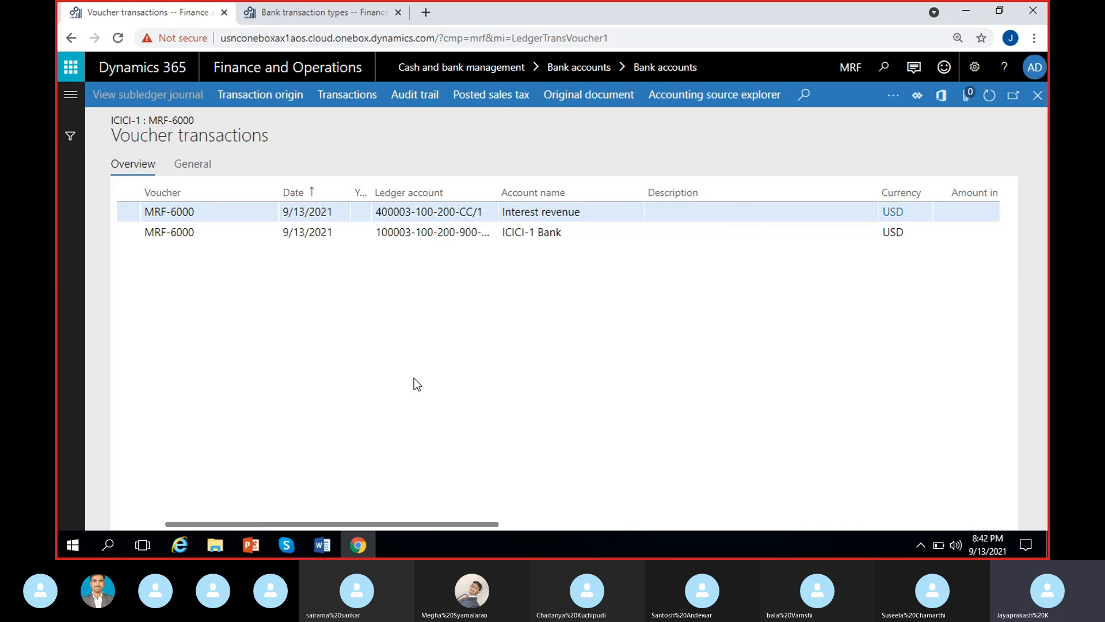
{"action": "scroll", "coordinate": [326, 369], "scroll_direction": "right", "scroll_amount": 2}
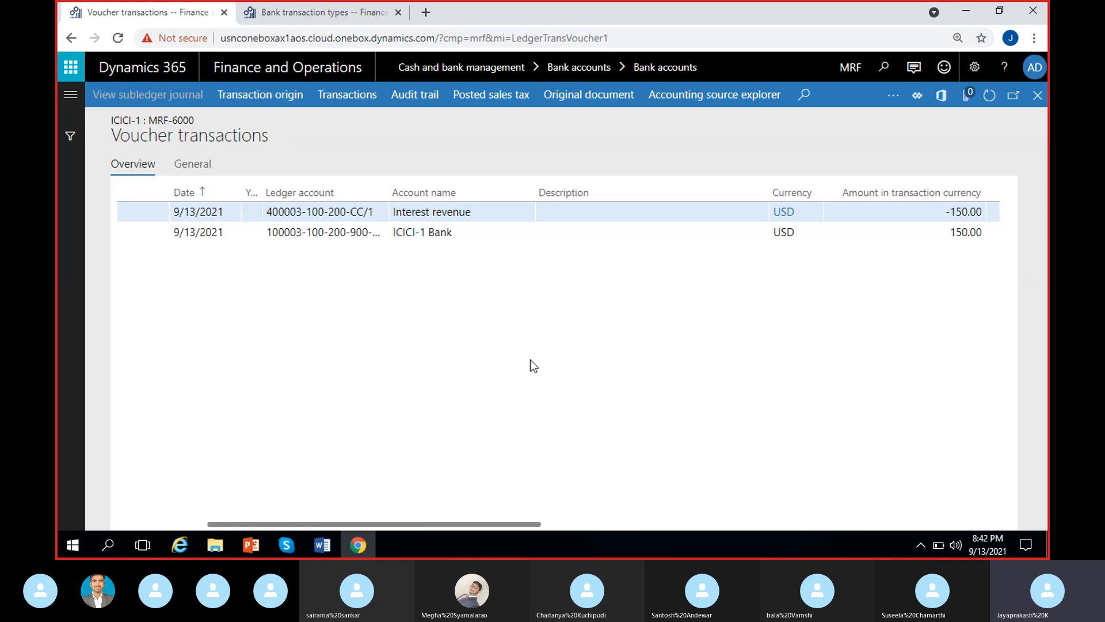
Close the interest voucher and check the main account on the 9/9/2021 bank charge line.
{"action": "scroll", "coordinate": [703, 388], "scroll_direction": "right", "scroll_amount": 2}
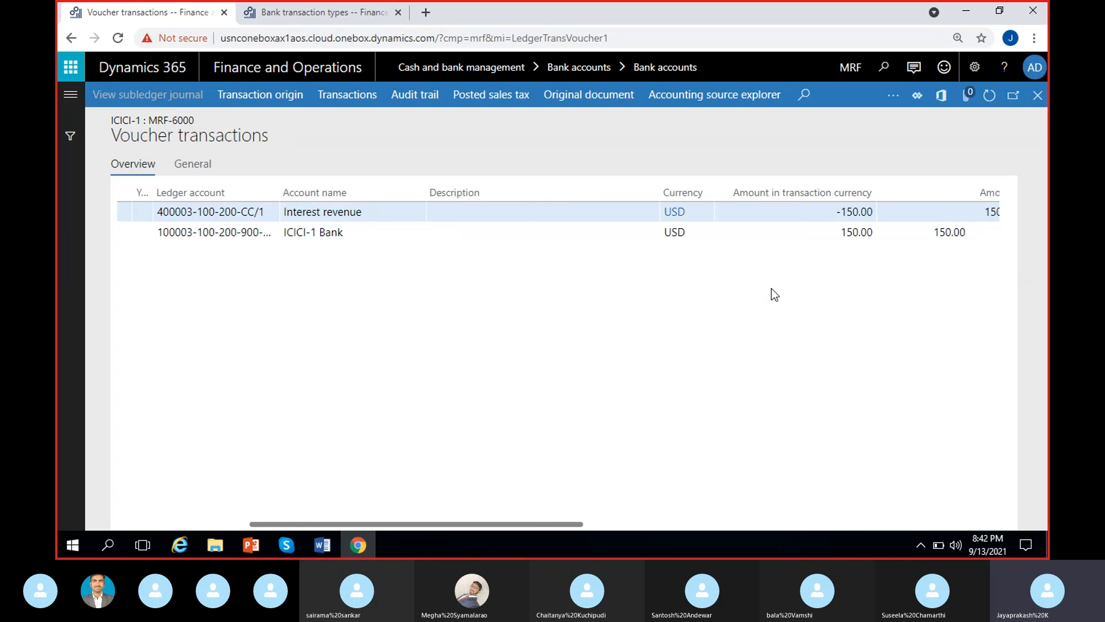
{"action": "left_click", "coordinate": [1038, 95]}
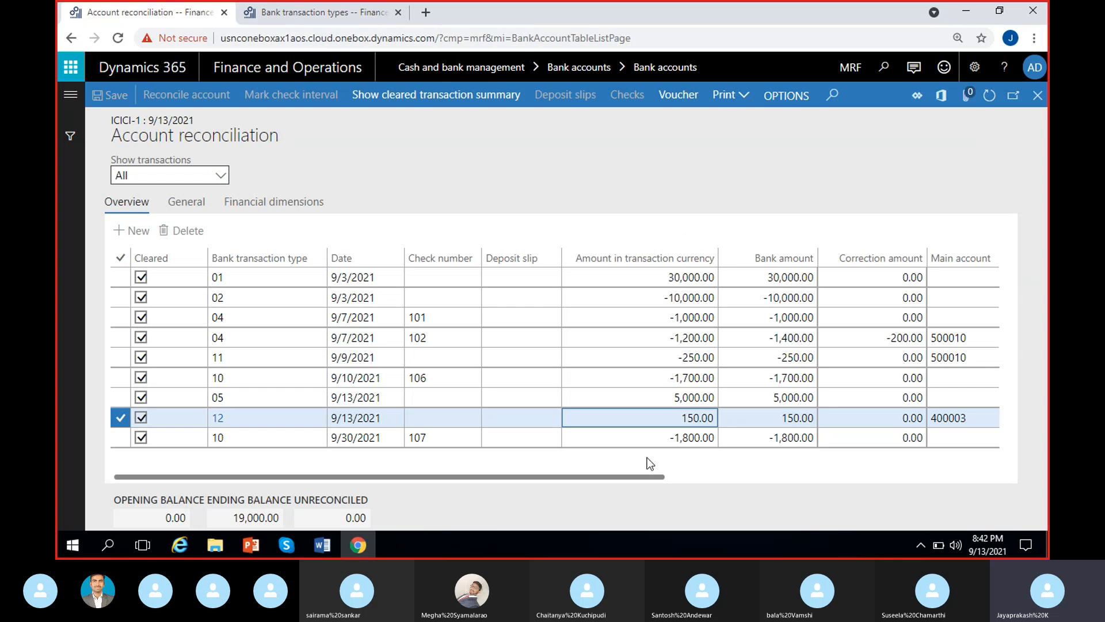
{"action": "left_click", "coordinate": [694, 355]}
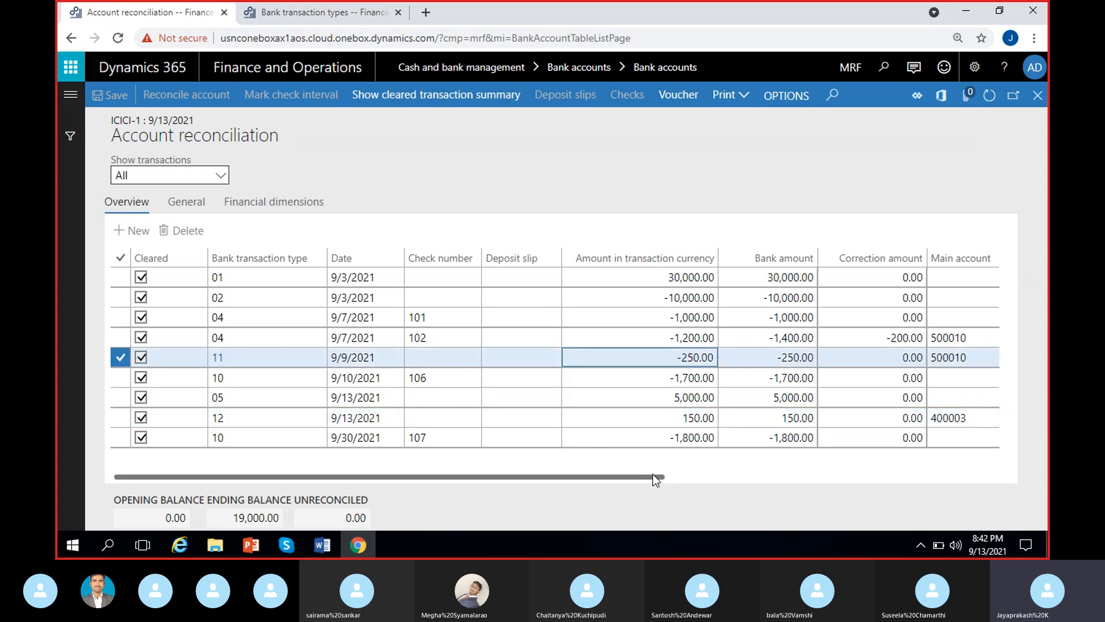
{"action": "left_click_drag", "start_coordinate": [652, 477], "coordinate": [713, 483]}
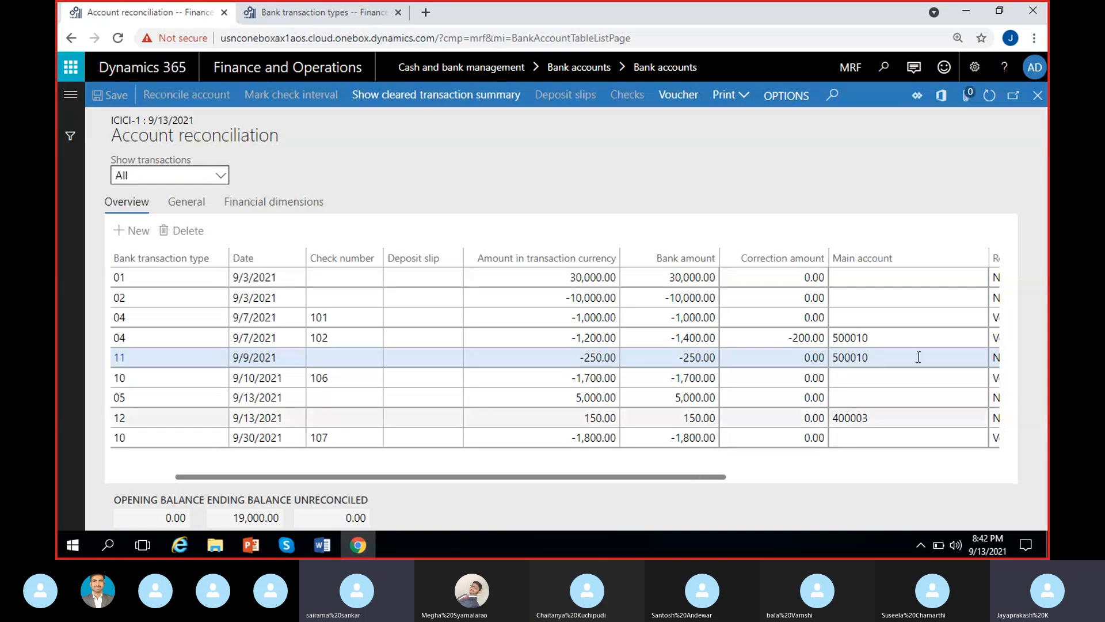
{"action": "left_click", "coordinate": [830, 358]}
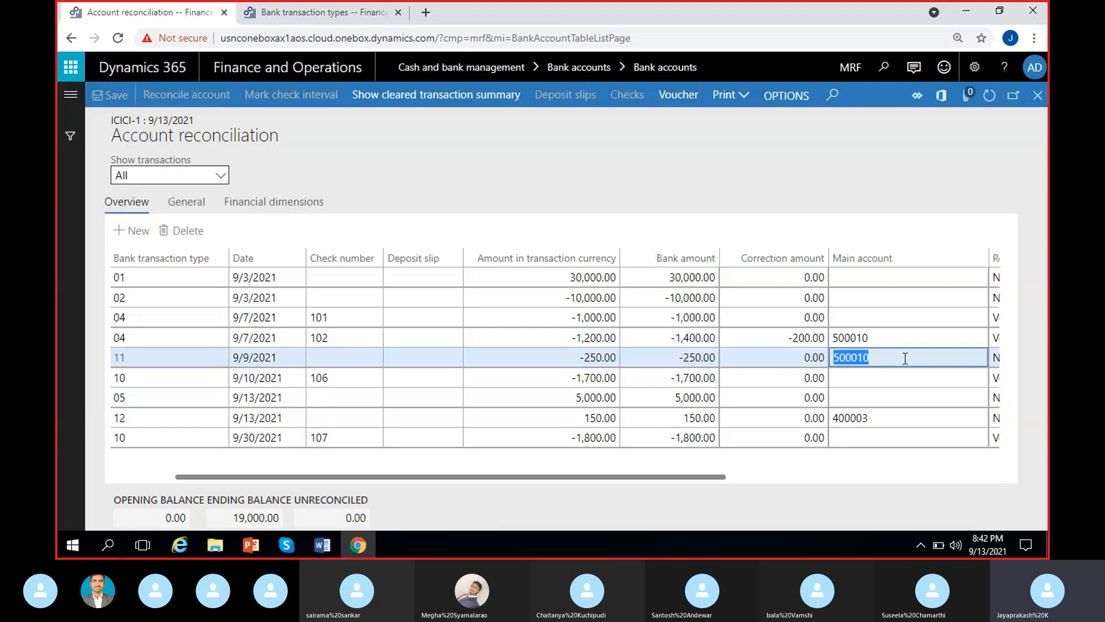
{"action": "left_click", "coordinate": [883, 356]}
{"action": "left_click_drag", "start_coordinate": [883, 356], "coordinate": [827, 360]}
Review the voucher amounts for the 9/9/2021 bank charge line, comparing the Bank fee / Charges and ICICI-1 Bank entries, and return to the reconciliation.
{"action": "left_click", "coordinate": [685, 95]}
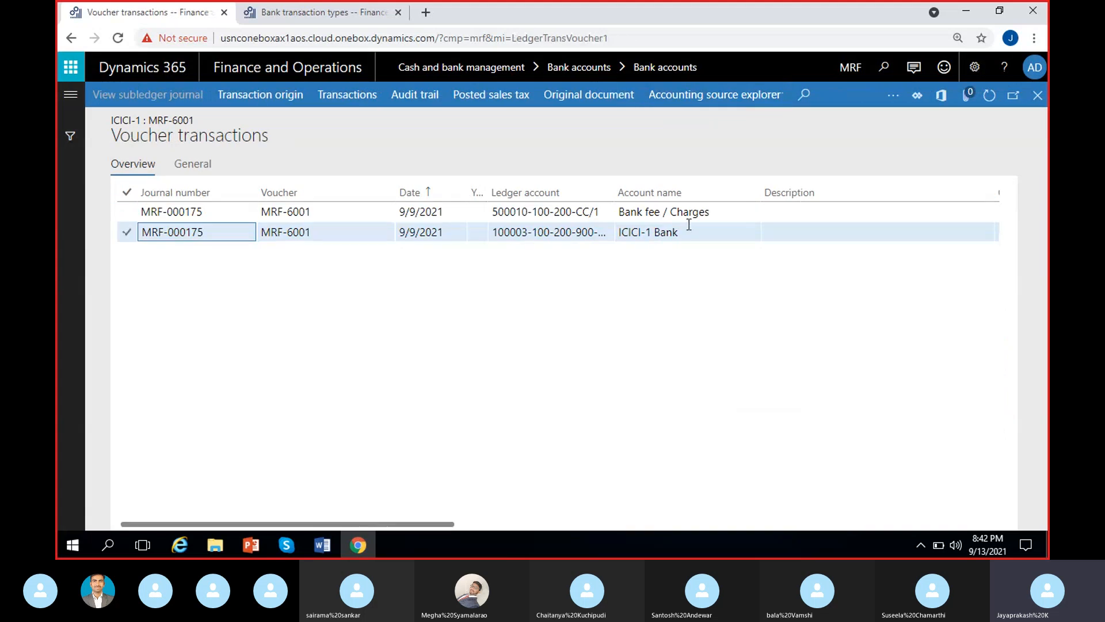
{"action": "scroll", "coordinate": [751, 276], "scroll_direction": "right", "scroll_amount": 5}
{"action": "scroll", "coordinate": [958, 211], "scroll_direction": "right", "scroll_amount": 5}
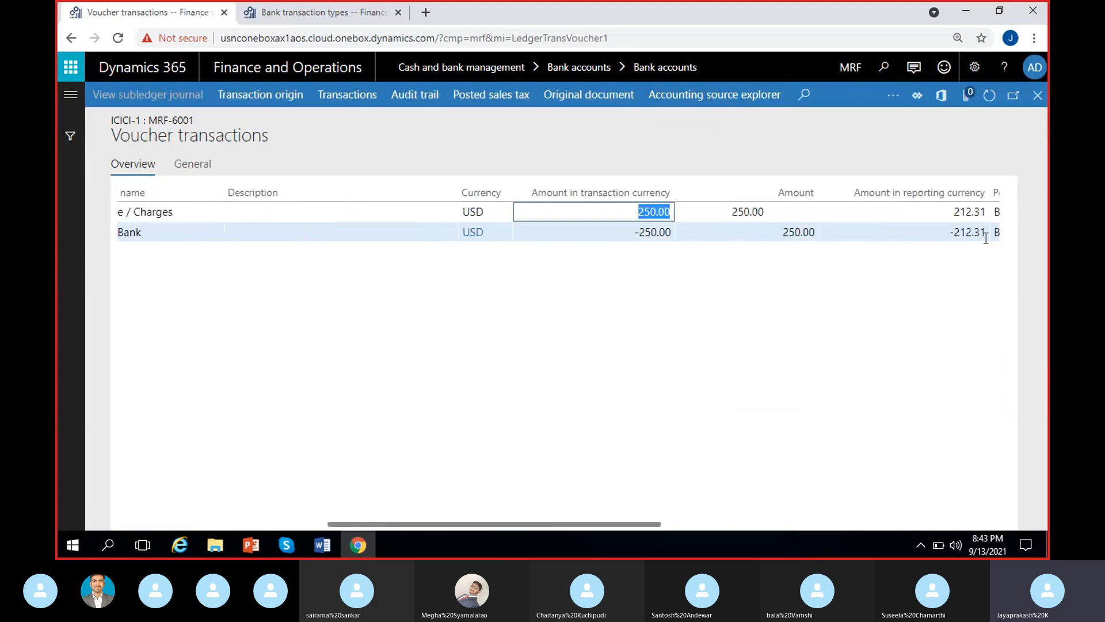
{"action": "scroll", "coordinate": [576, 336], "scroll_direction": "left", "scroll_amount": 2}
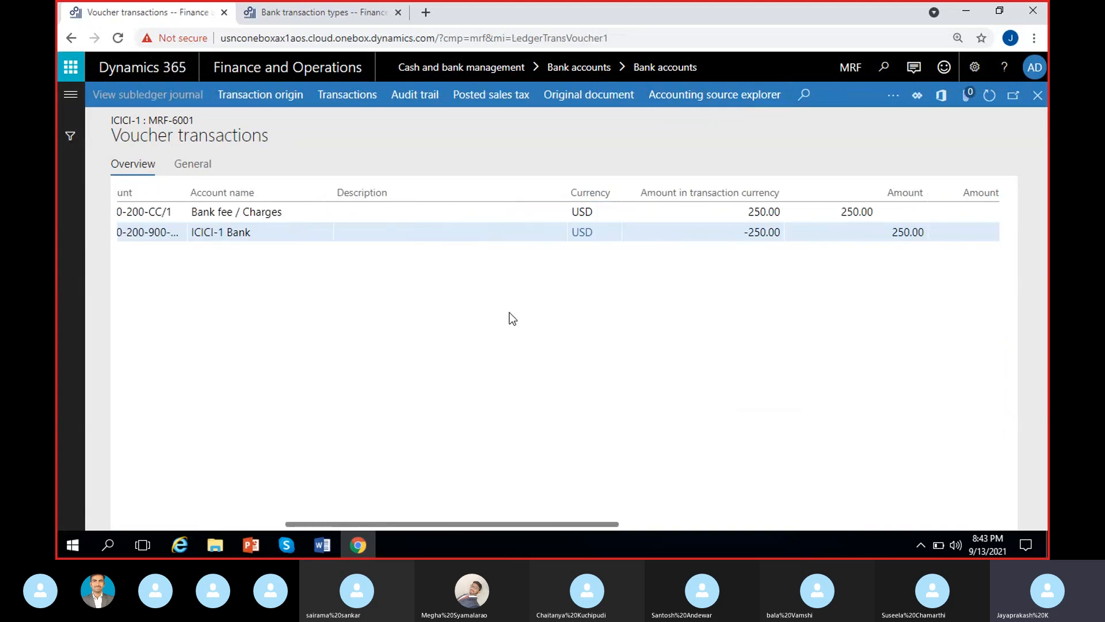
{"action": "left_click", "coordinate": [742, 233]}
{"action": "left_click", "coordinate": [783, 328]}
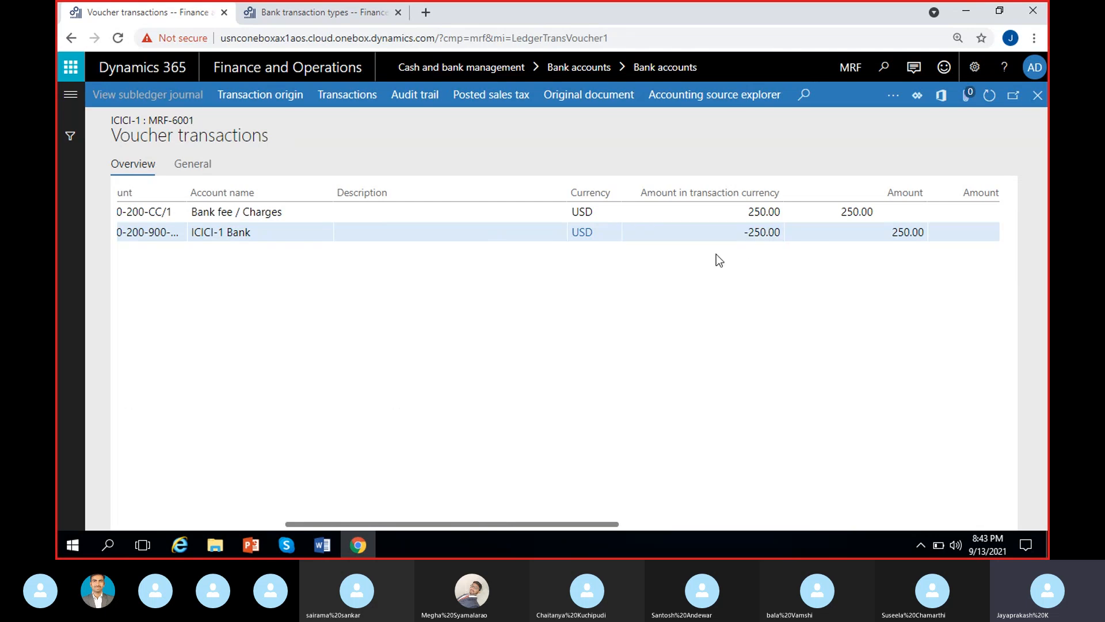
{"action": "left_click", "coordinate": [1037, 95]}
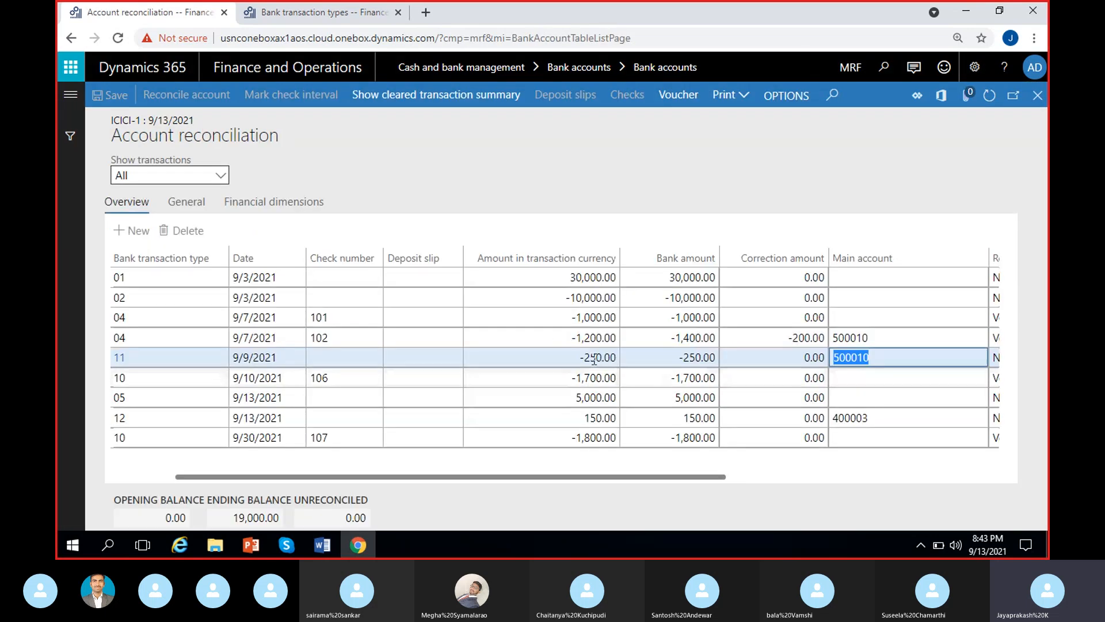
Reopen the voucher transactions for the 9/9/2021 bank charge line and check the voucher number and account names.
{"action": "left_click", "coordinate": [595, 358]}
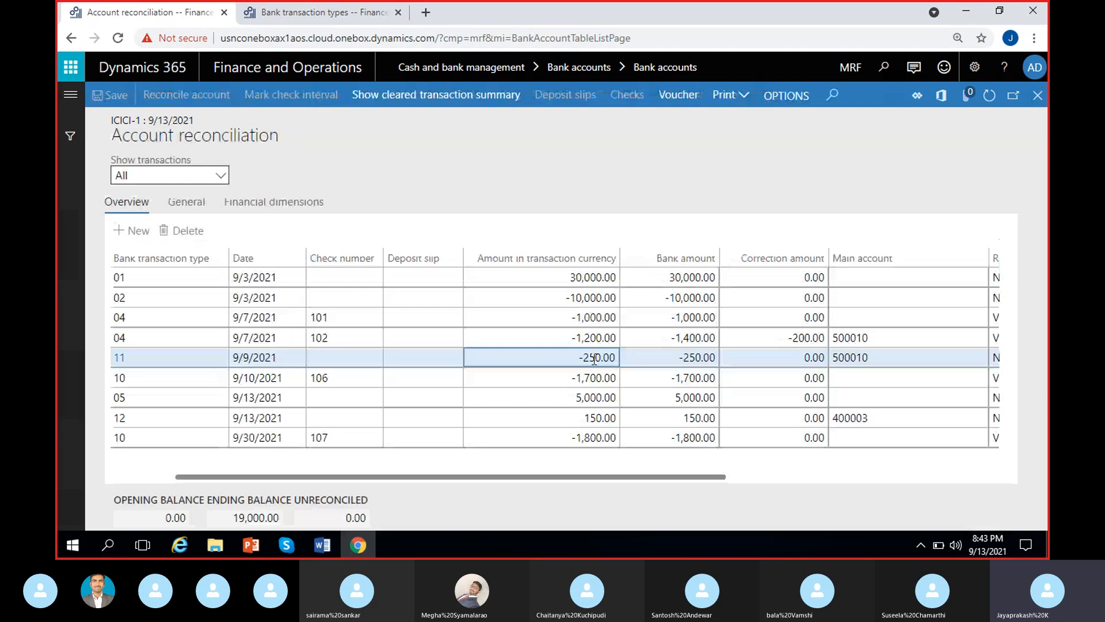
{"action": "left_click", "coordinate": [678, 95]}
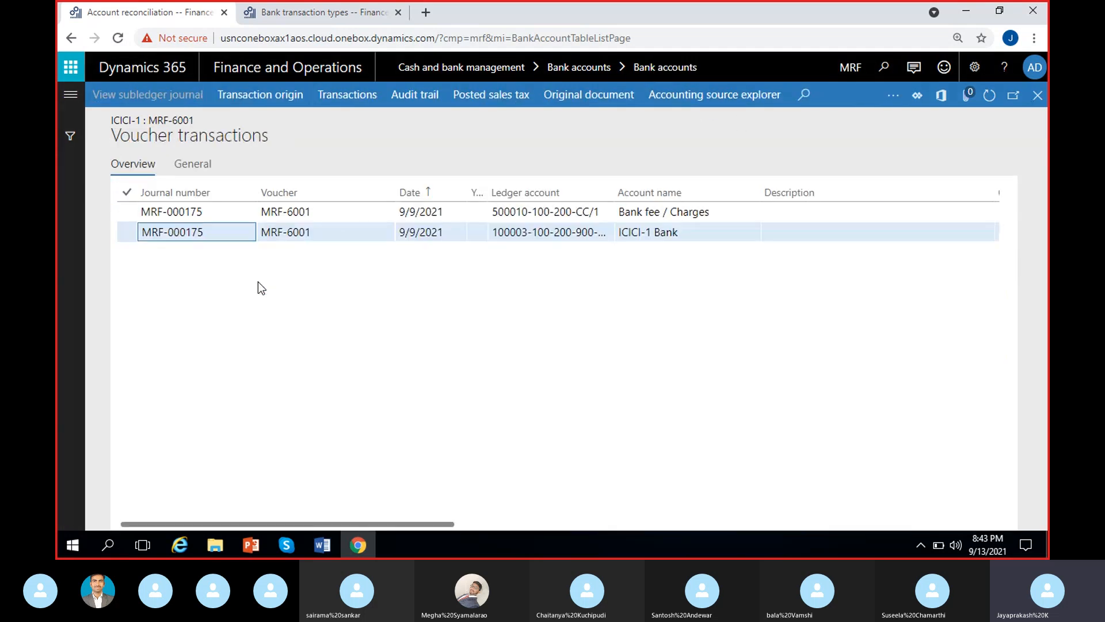
{"action": "left_click_drag", "start_coordinate": [316, 215], "coordinate": [269, 251]}
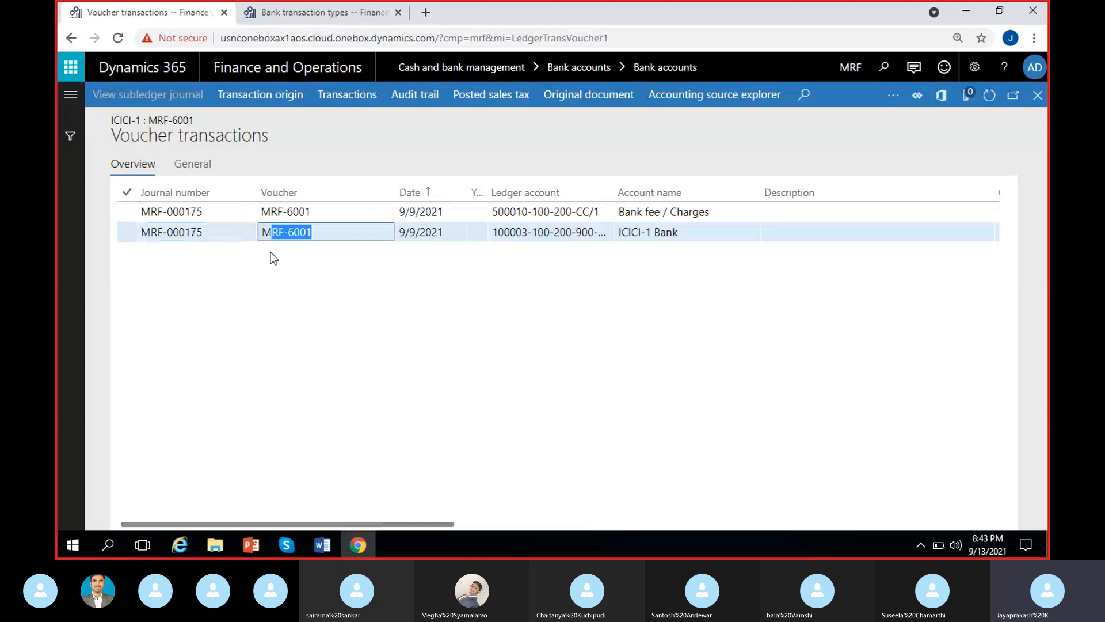
{"action": "left_click", "coordinate": [296, 296]}
{"action": "scroll", "coordinate": [299, 301], "scroll_direction": "right", "scroll_amount": 2}
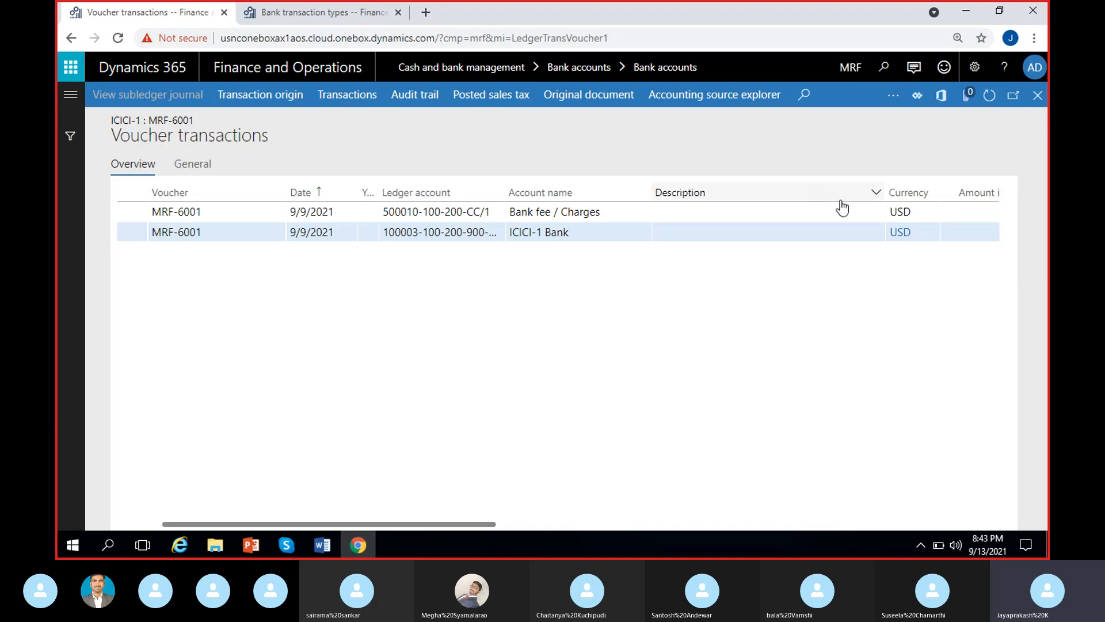
Open the details of the Bank reconciliation number sequence from the Cash and bank management parameters in the other browser tab.
{"action": "left_click", "coordinate": [313, 12]}
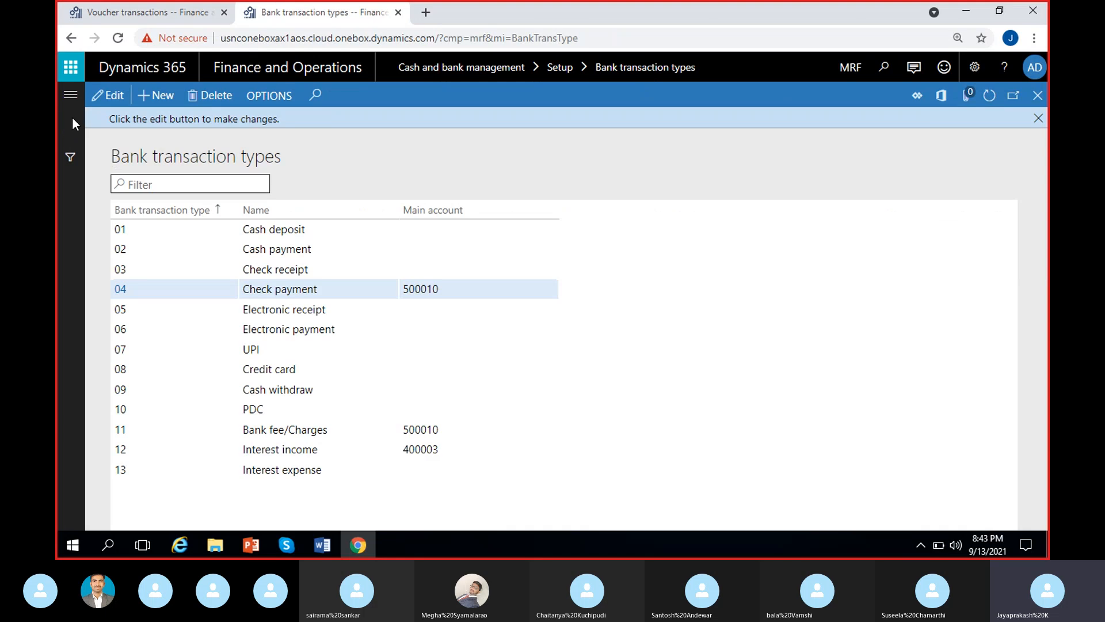
{"action": "left_click", "coordinate": [70, 95]}
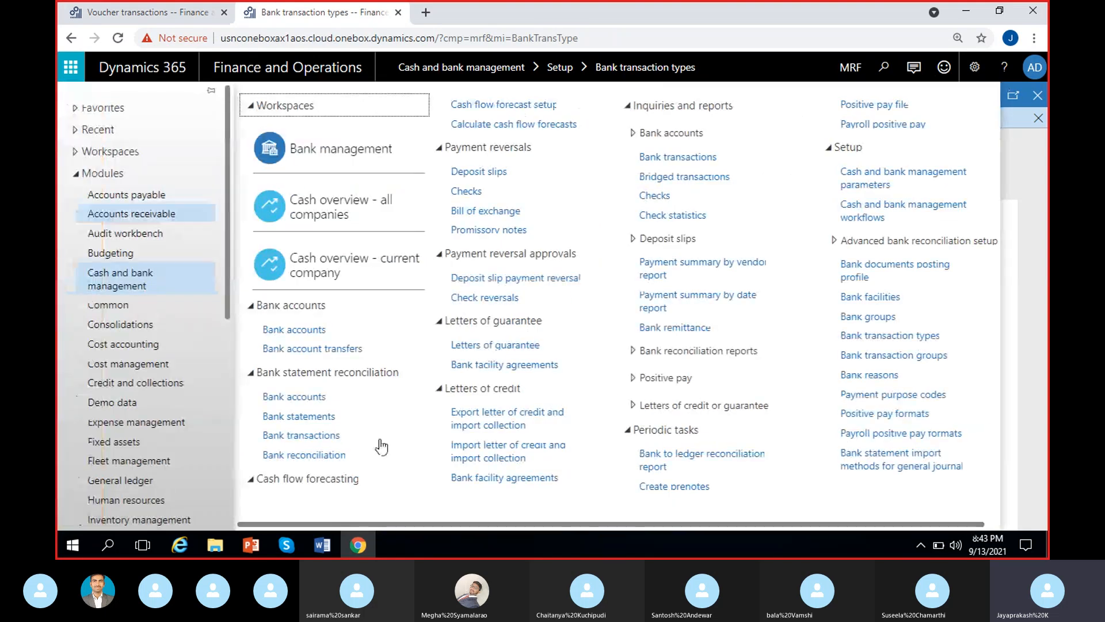
{"action": "left_click", "coordinate": [852, 173]}
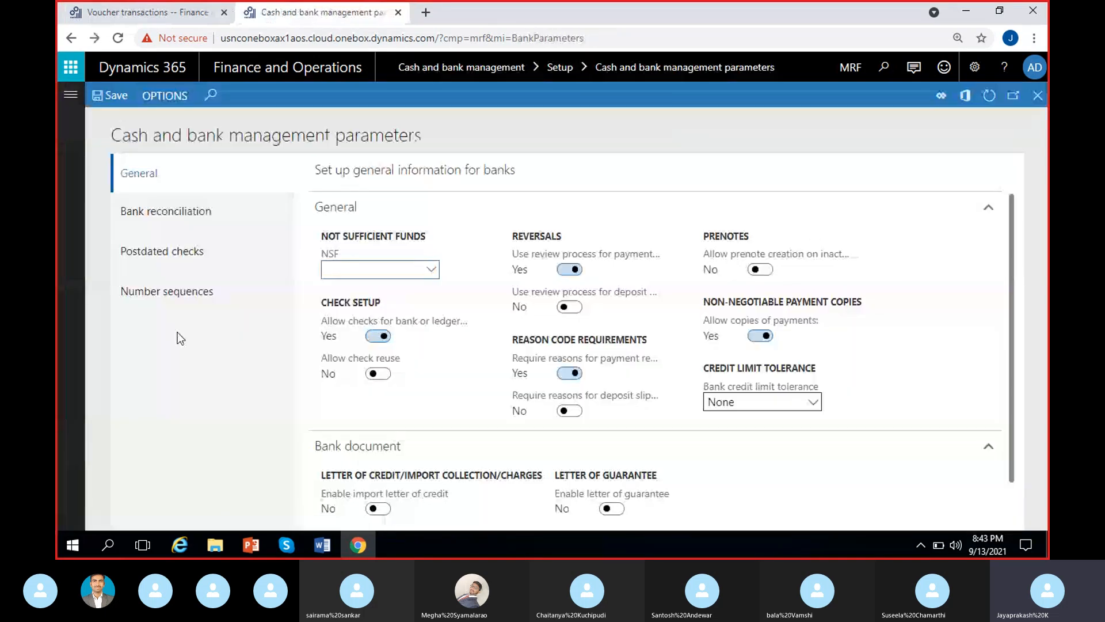
{"action": "left_click", "coordinate": [156, 297]}
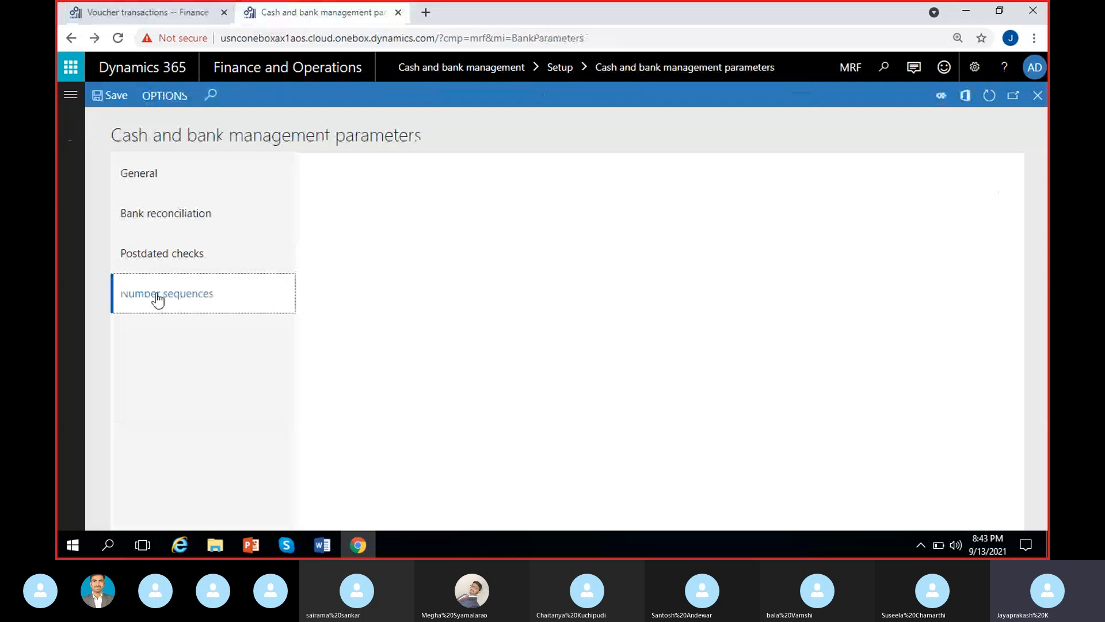
{"action": "left_click", "coordinate": [480, 255]}
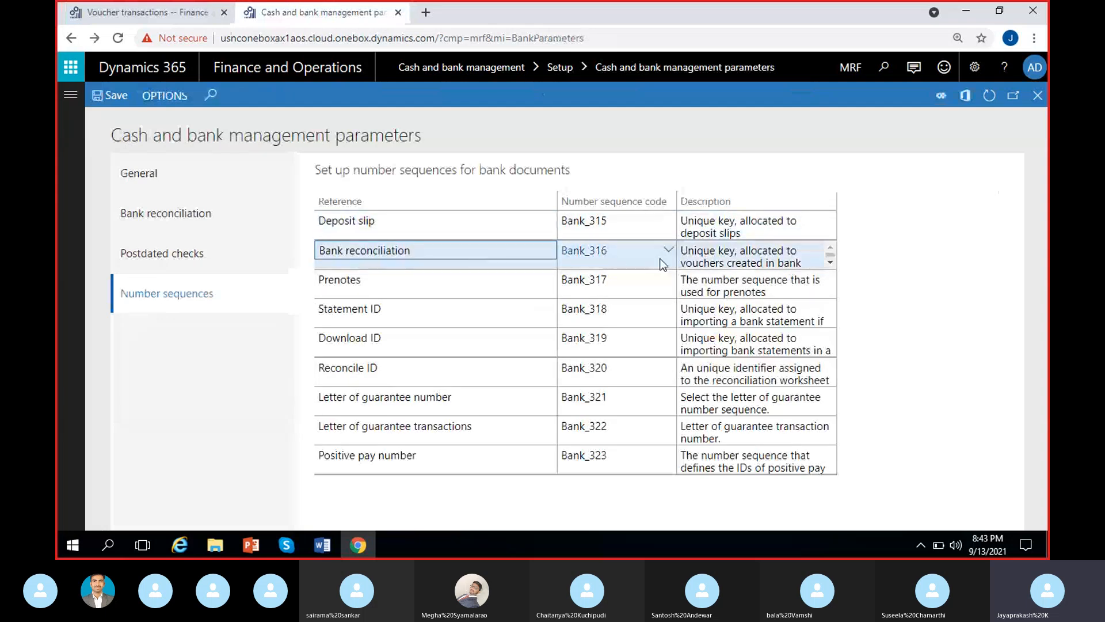
{"action": "left_click", "coordinate": [587, 251]}
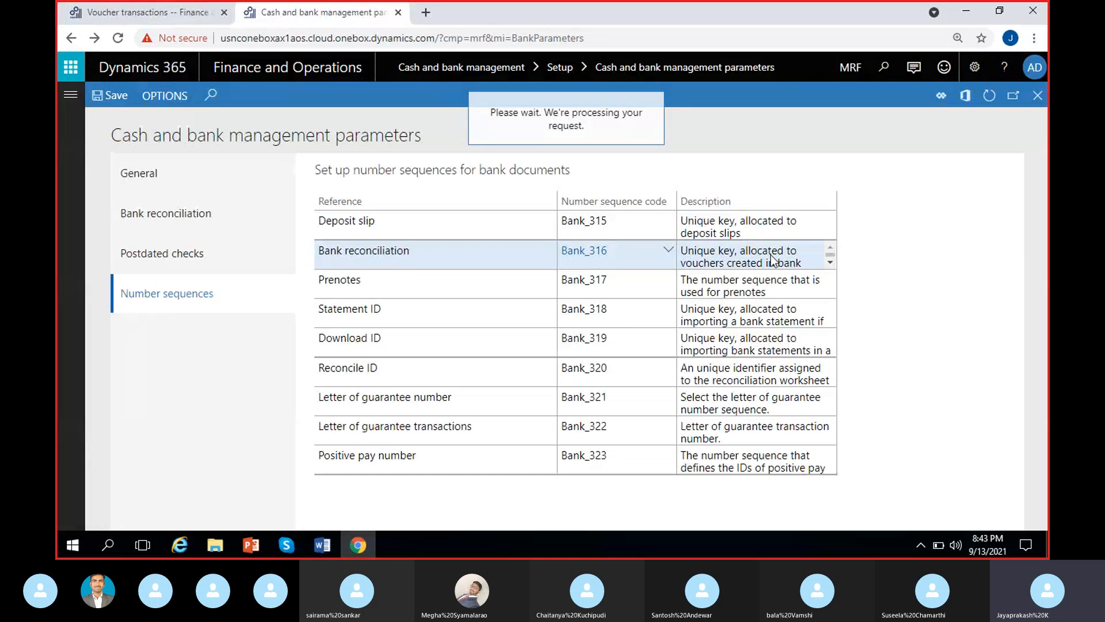
Examine the reference, number allocation and preallocation settings of the Bank_316 number sequence, and return to the parameters.
{"action": "scroll", "coordinate": [394, 426], "scroll_direction": "down", "scroll_amount": 5}
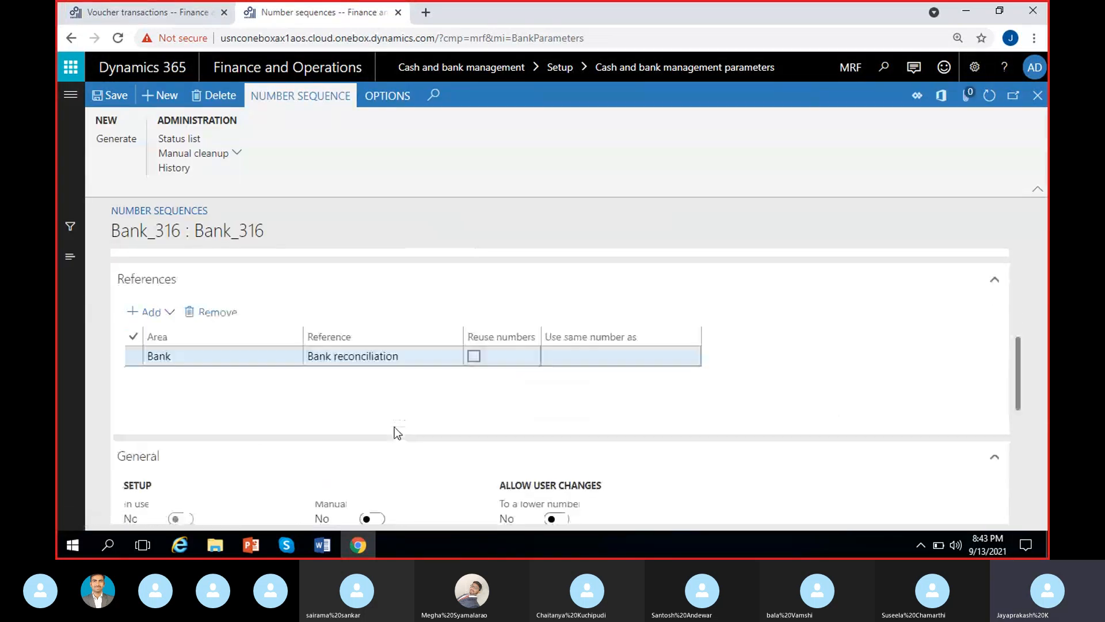
{"action": "scroll", "coordinate": [395, 427], "scroll_direction": "down", "scroll_amount": 5}
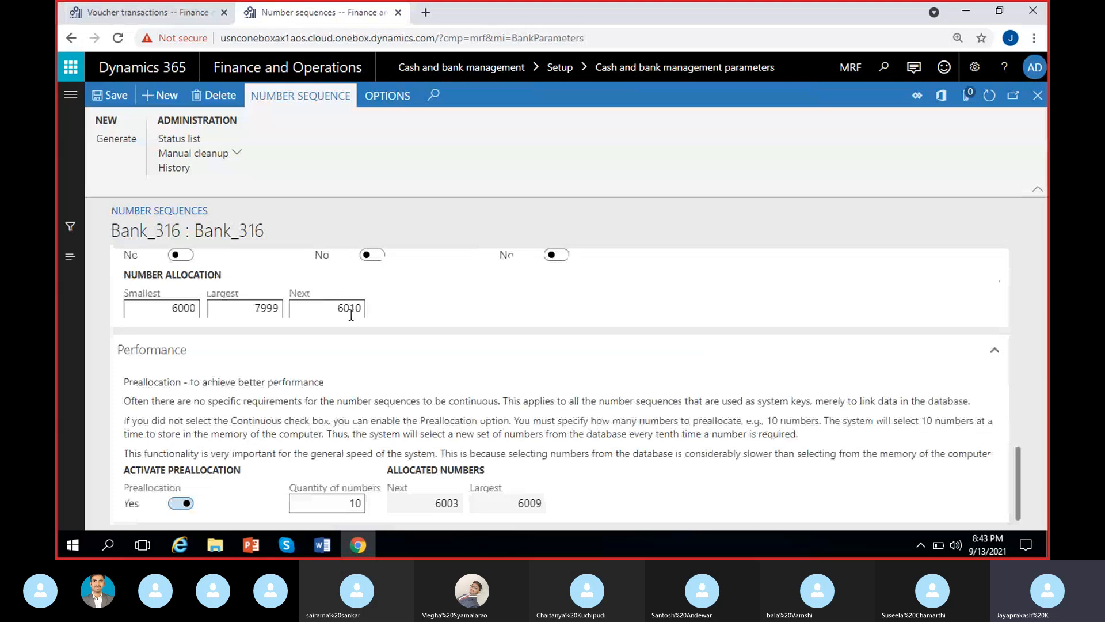
{"action": "scroll", "coordinate": [382, 319], "scroll_direction": "up", "scroll_amount": 1}
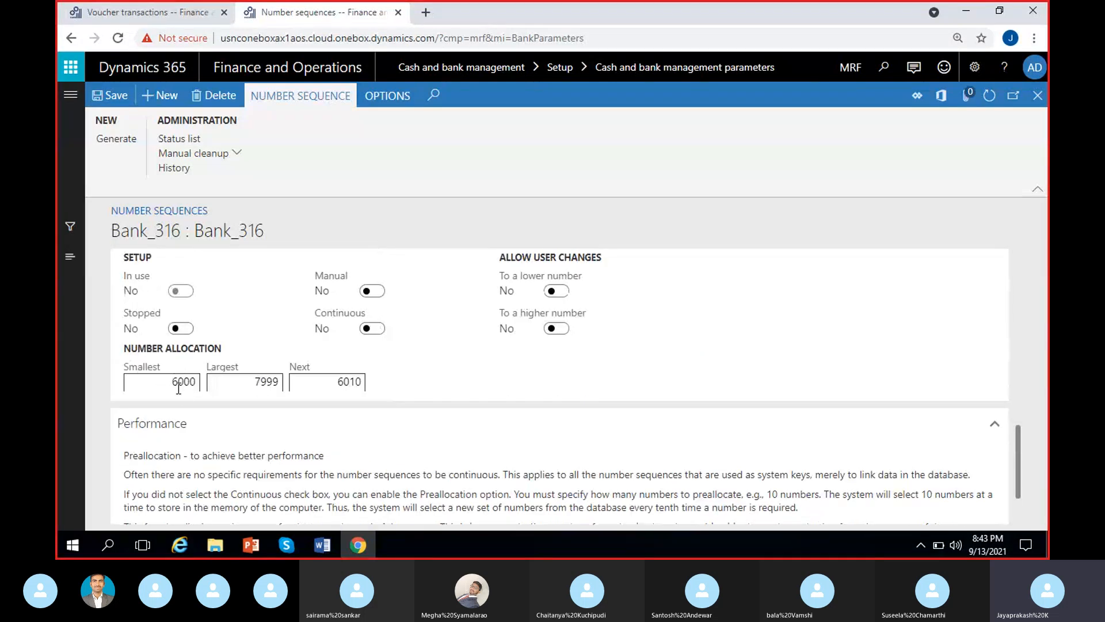
{"action": "scroll", "coordinate": [228, 385], "scroll_direction": "up", "scroll_amount": 2}
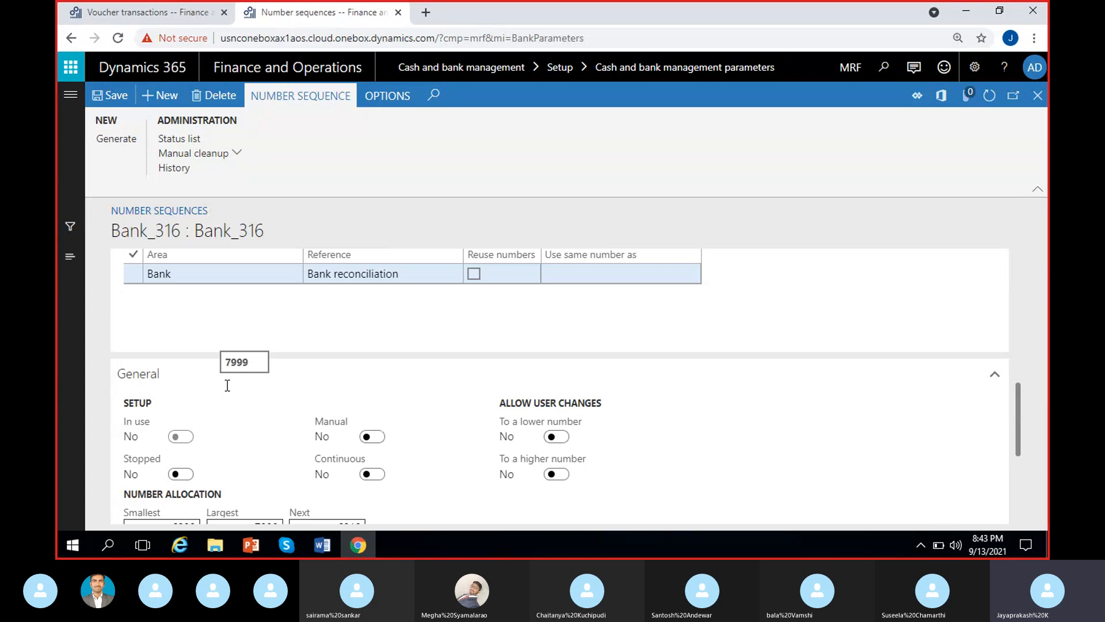
{"action": "scroll", "coordinate": [227, 385], "scroll_direction": "down", "scroll_amount": 3}
{"action": "scroll", "coordinate": [173, 427], "scroll_direction": "up", "scroll_amount": 4}
{"action": "scroll", "coordinate": [222, 457], "scroll_direction": "down", "scroll_amount": 4}
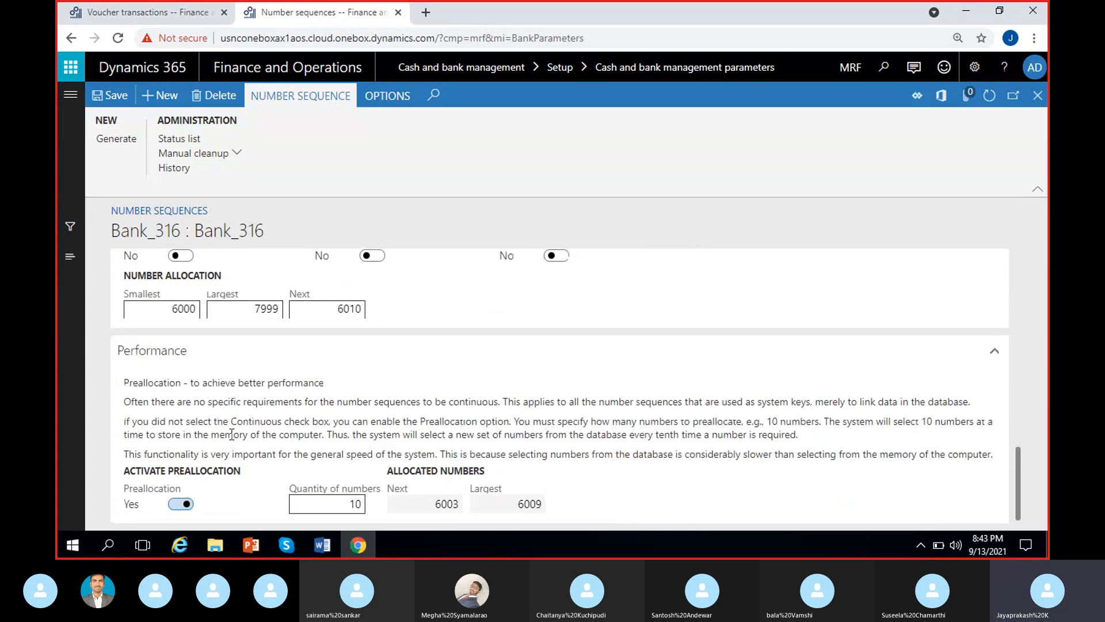
{"action": "scroll", "coordinate": [260, 458], "scroll_direction": "up", "scroll_amount": 5}
{"action": "scroll", "coordinate": [261, 457], "scroll_direction": "up", "scroll_amount": 5}
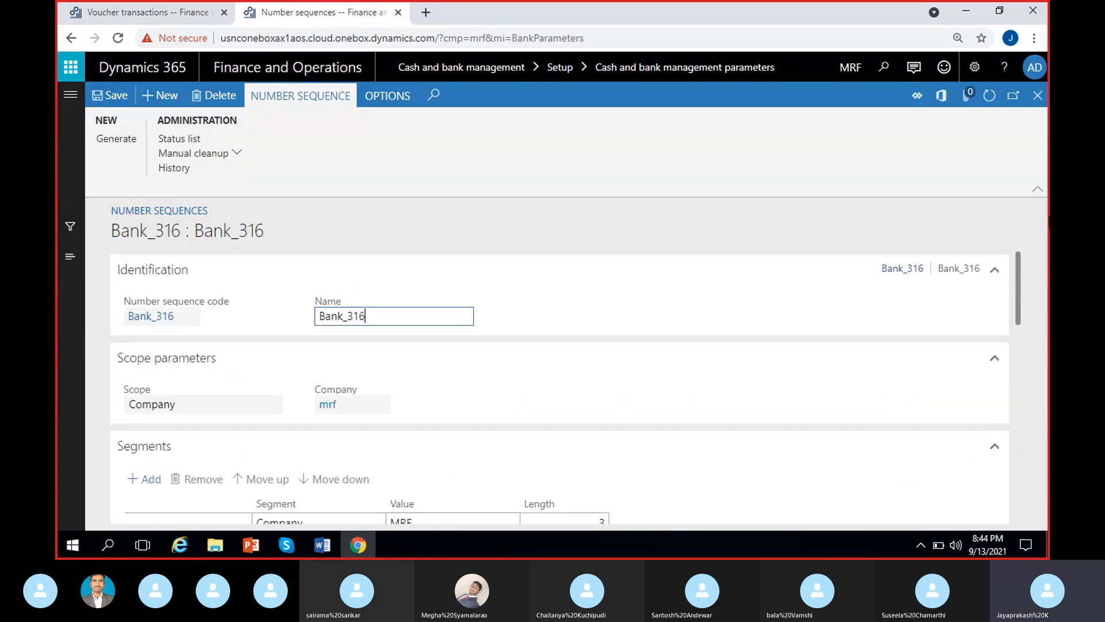
{"action": "left_click", "coordinate": [1038, 95]}
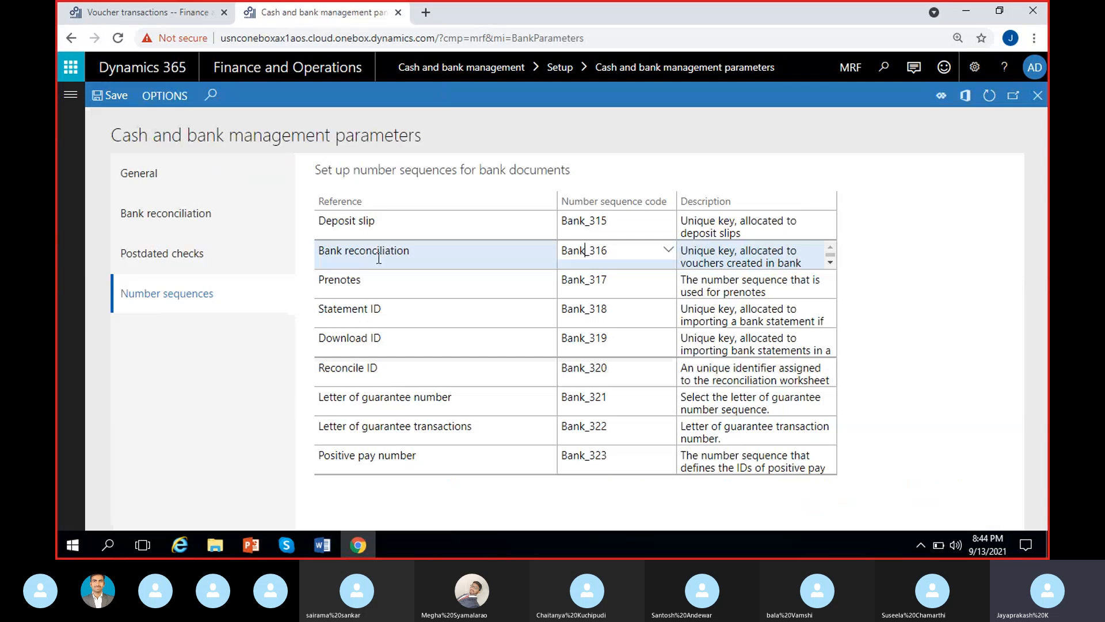
Read the full description of the Bank reconciliation number sequence reference.
{"action": "left_click", "coordinate": [501, 249]}
{"action": "scroll", "coordinate": [746, 259], "scroll_direction": "down", "scroll_amount": 1}
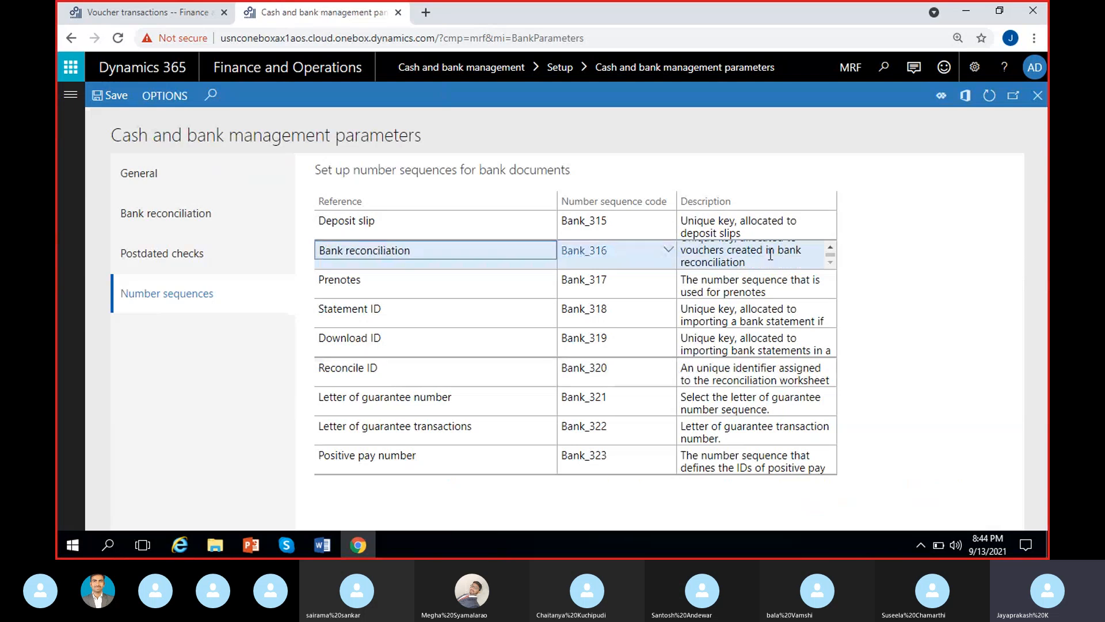
{"action": "left_click", "coordinate": [759, 259]}
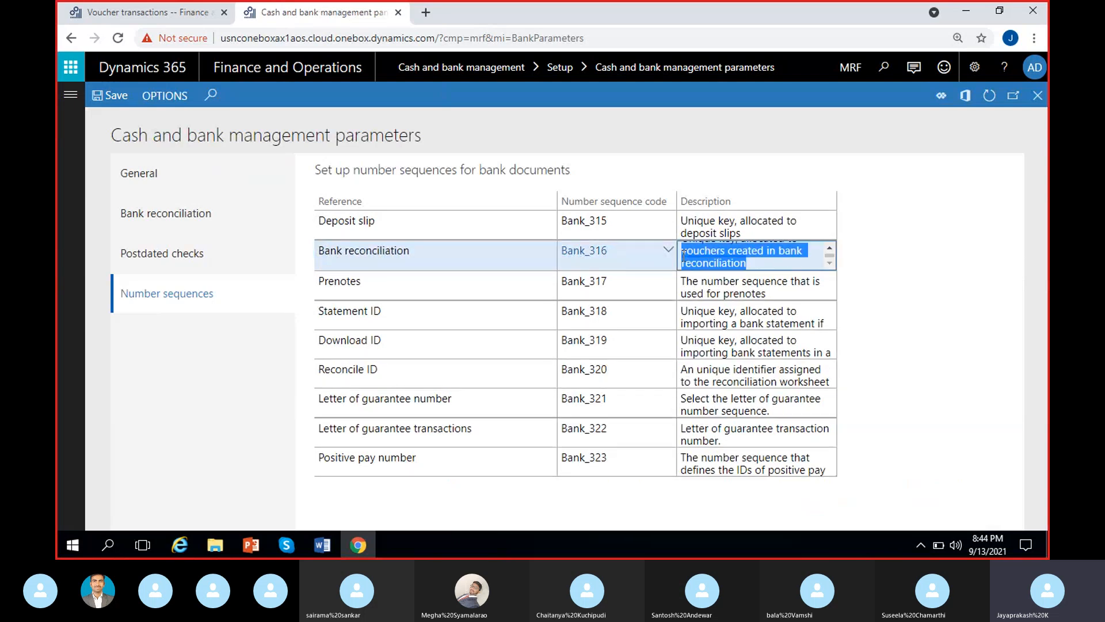
{"action": "left_click", "coordinate": [888, 242]}
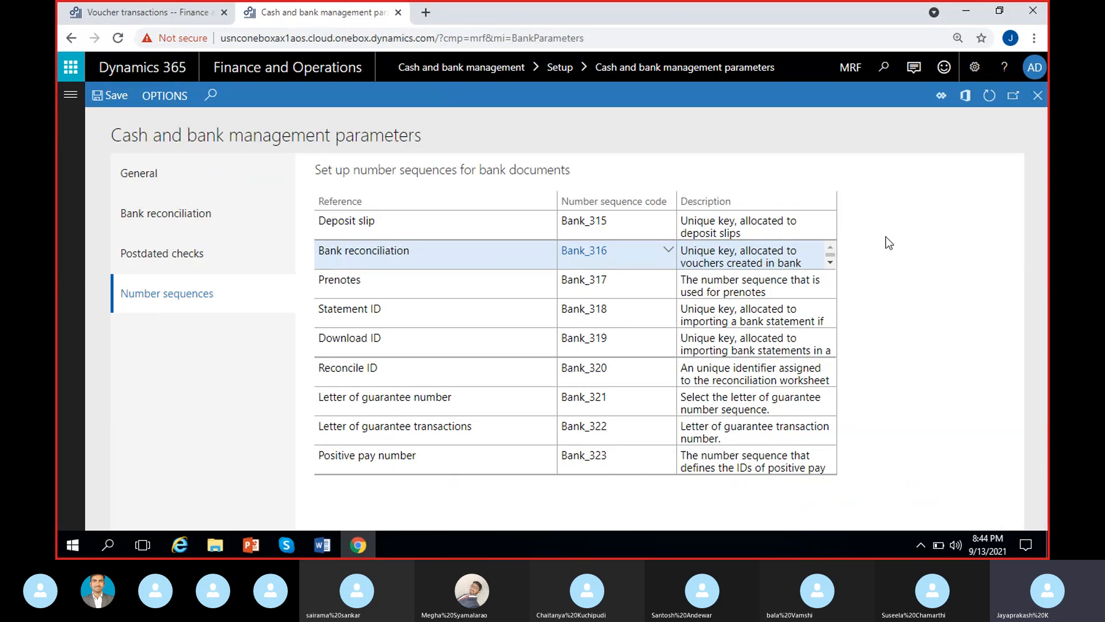
Return to the account reconciliation and open the voucher transactions for the check 102 line that carries a correction amount.
{"action": "left_click", "coordinate": [154, 17]}
{"action": "left_click", "coordinate": [1038, 95]}
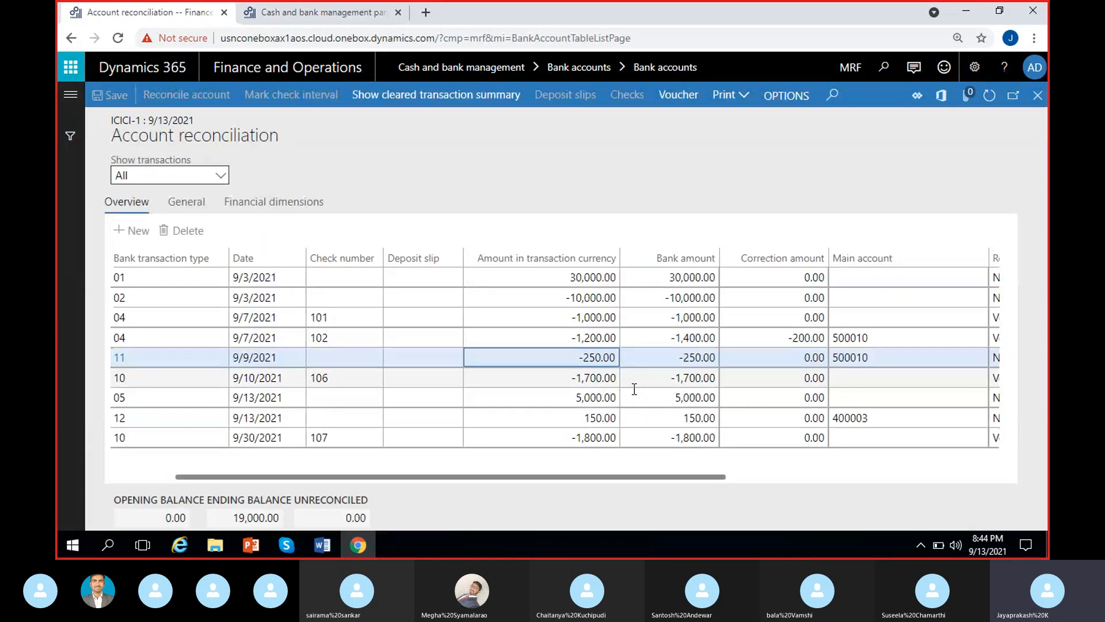
{"action": "left_click", "coordinate": [800, 337]}
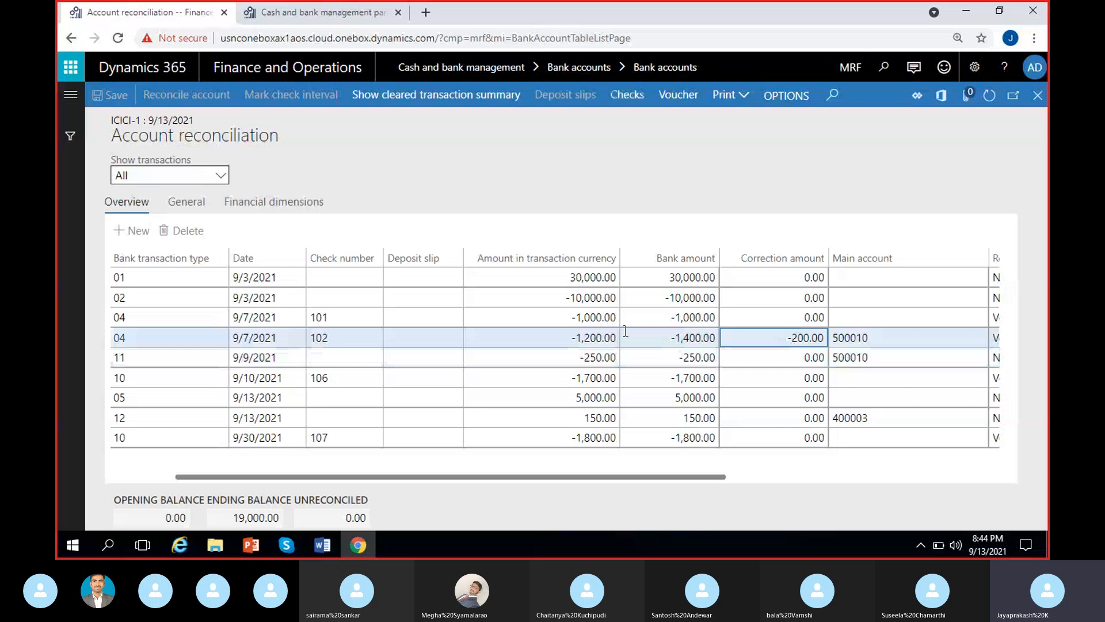
{"action": "left_click_drag", "start_coordinate": [782, 338], "coordinate": [829, 338]}
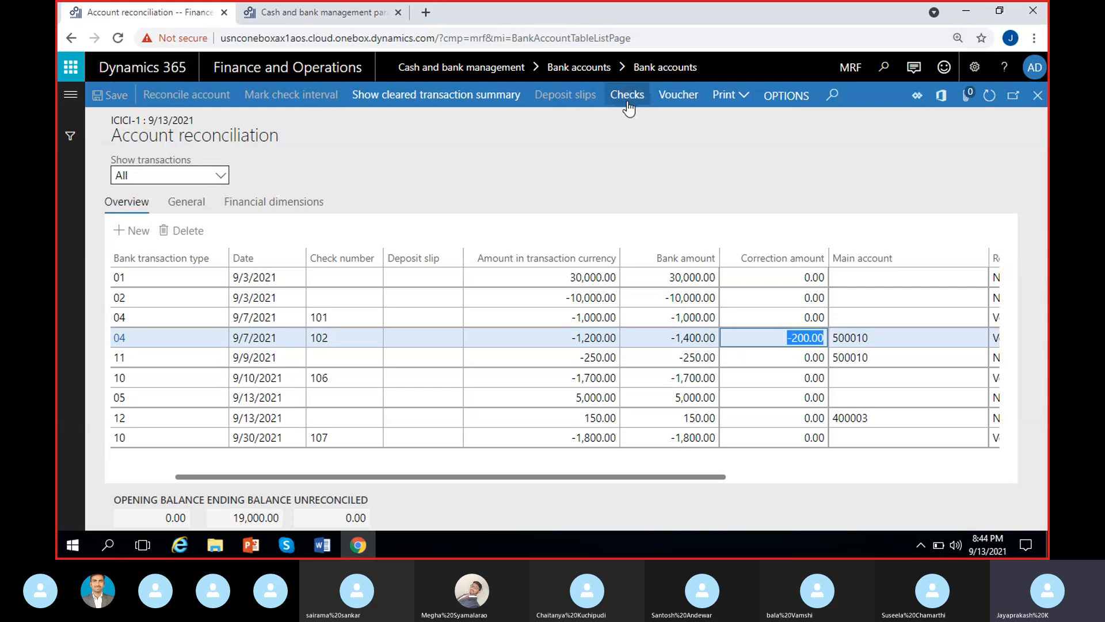
{"action": "left_click", "coordinate": [670, 97]}
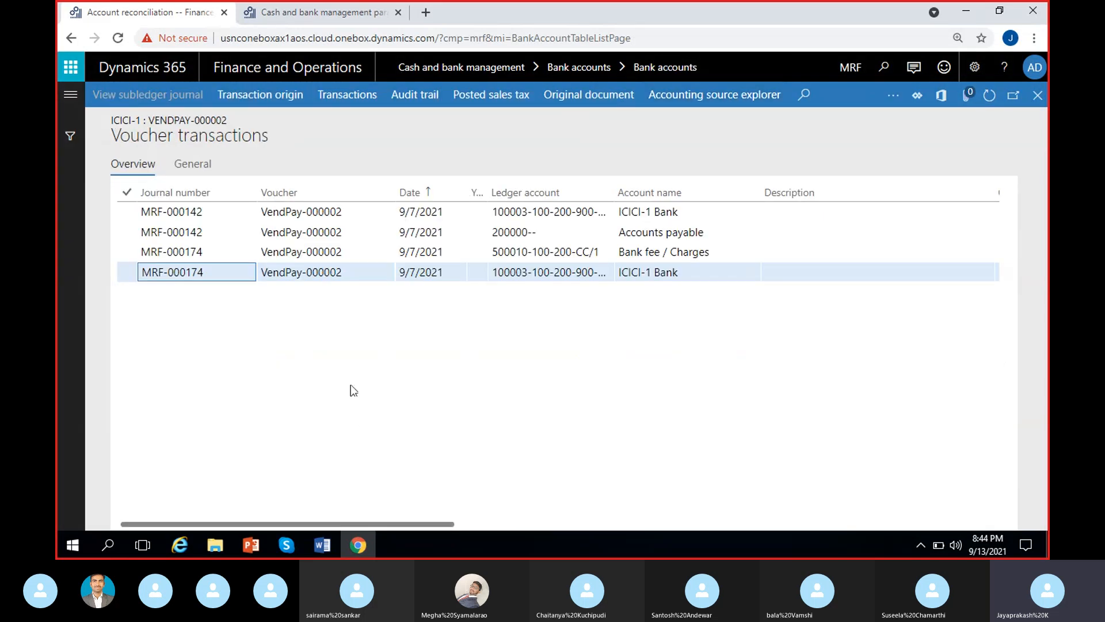
Narrow the Description column of the voucher transactions and examine the bank charge line's amount in transaction currency.
{"action": "scroll", "coordinate": [339, 361], "scroll_direction": "right", "scroll_amount": 2}
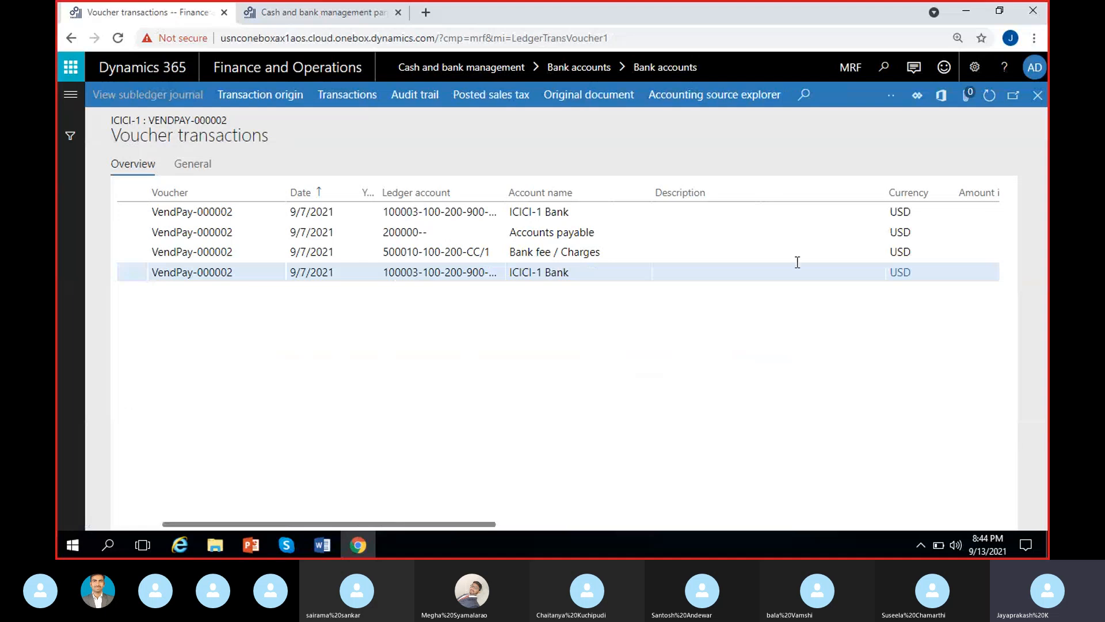
{"action": "left_click_drag", "start_coordinate": [879, 192], "coordinate": [670, 192]}
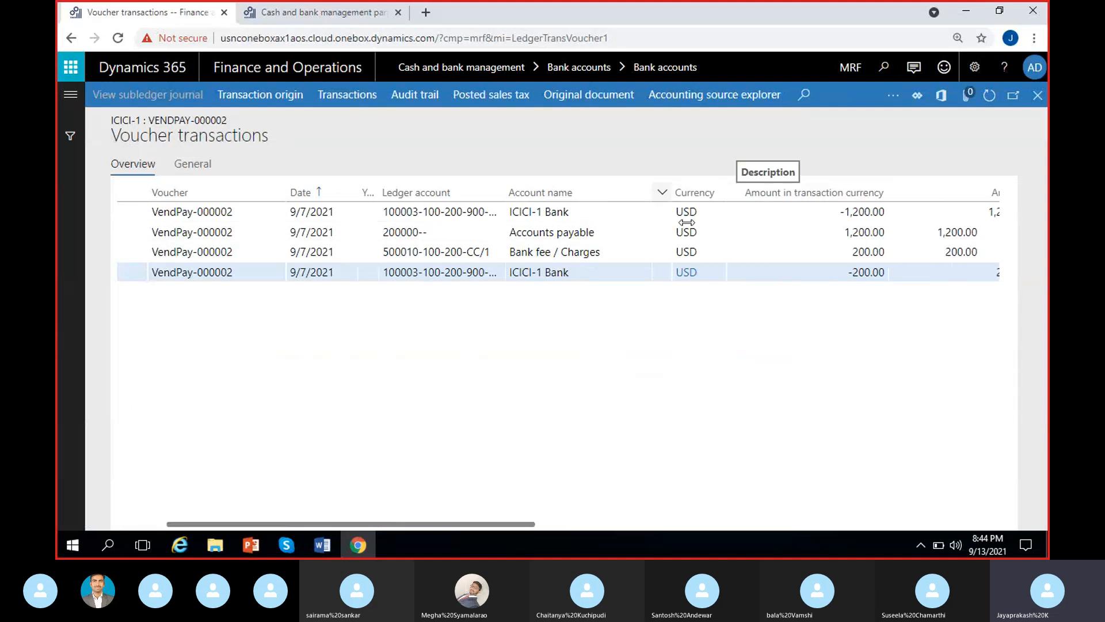
{"action": "left_click", "coordinate": [875, 252]}
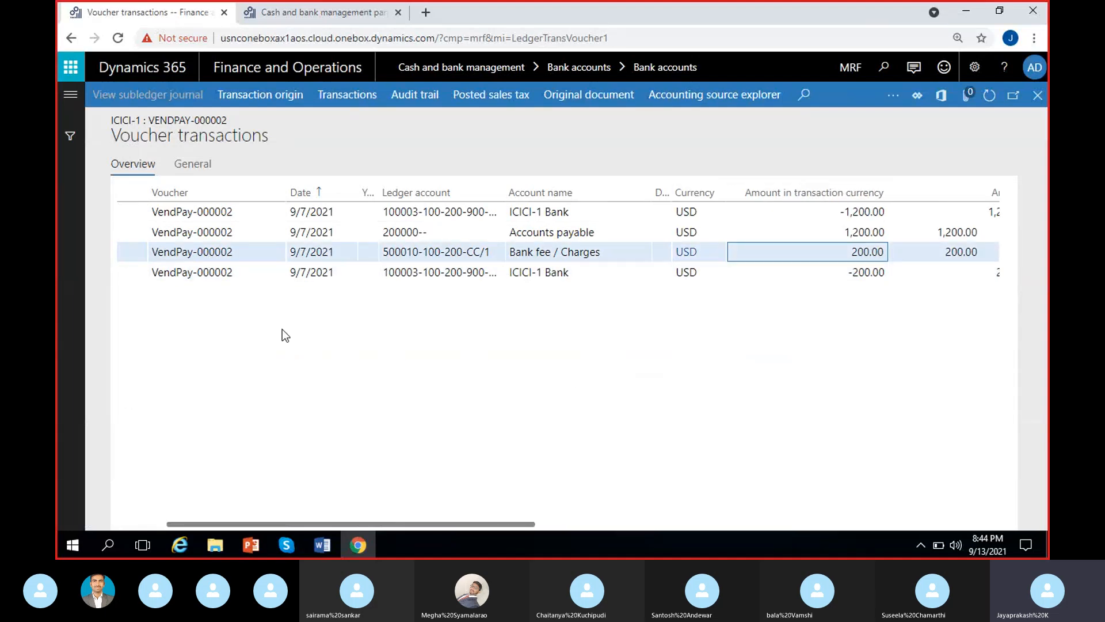
{"action": "left_click_drag", "start_coordinate": [295, 524], "coordinate": [251, 524]}
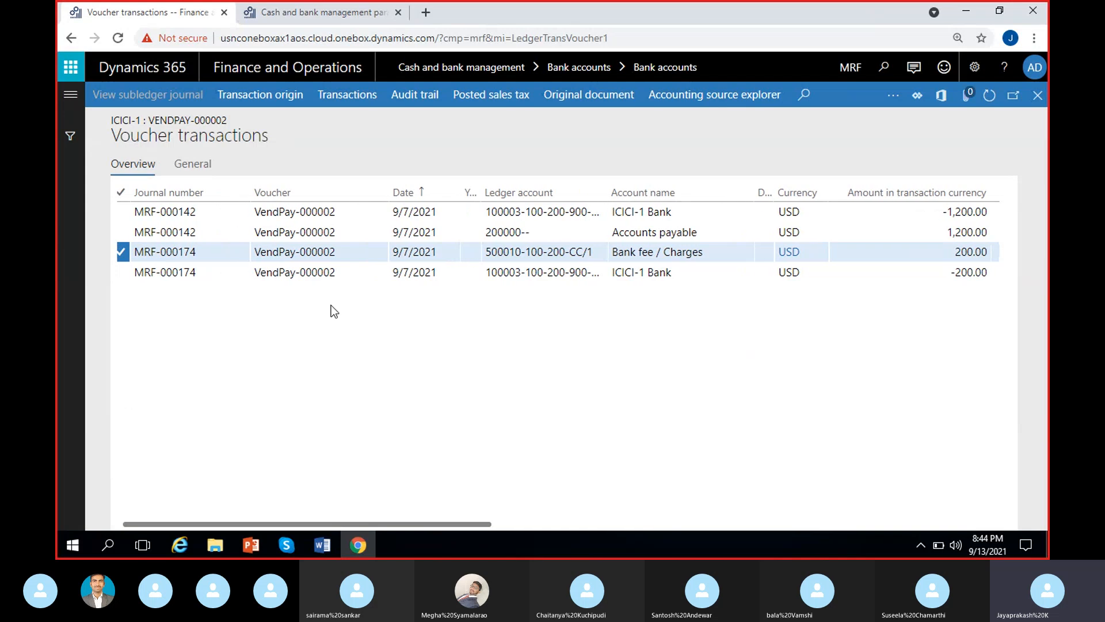
Compare the journal numbers, voucher numbers and amounts of the original payment lines with those of the bank charge correction lines.
{"action": "left_click", "coordinate": [341, 254]}
{"action": "left_click", "coordinate": [349, 232], "text": "shift"}
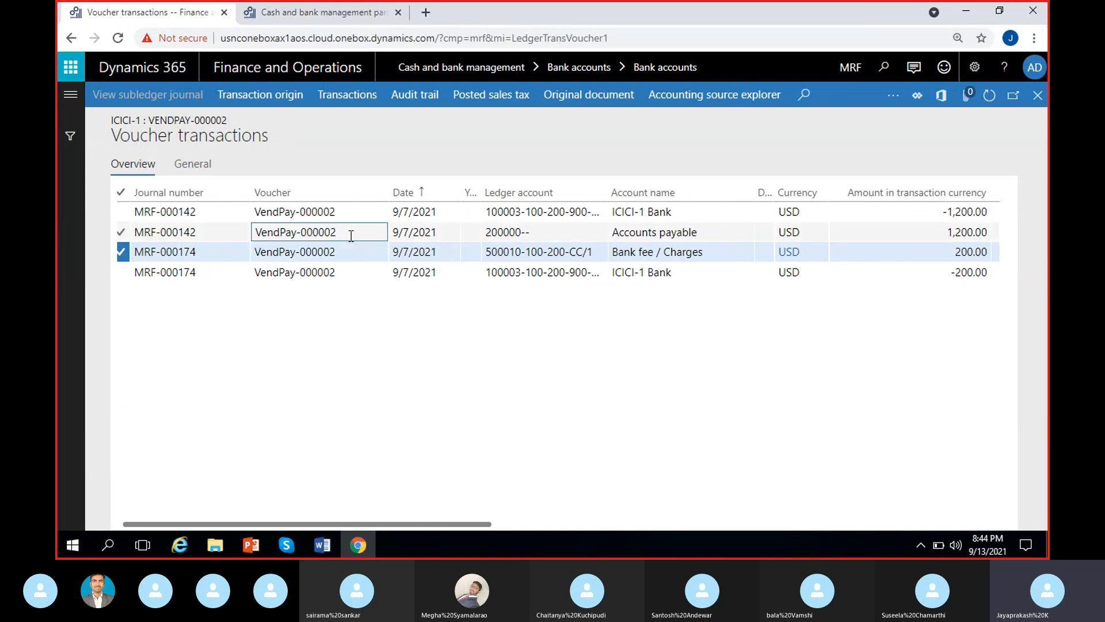
{"action": "left_click", "coordinate": [332, 232]}
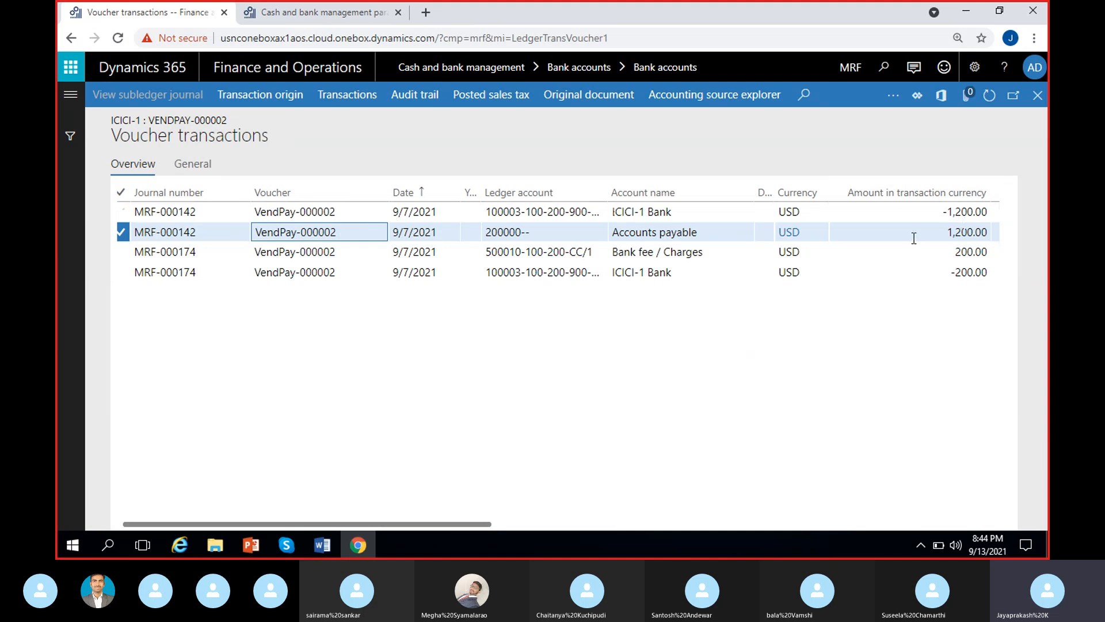
{"action": "left_click", "coordinate": [358, 254]}
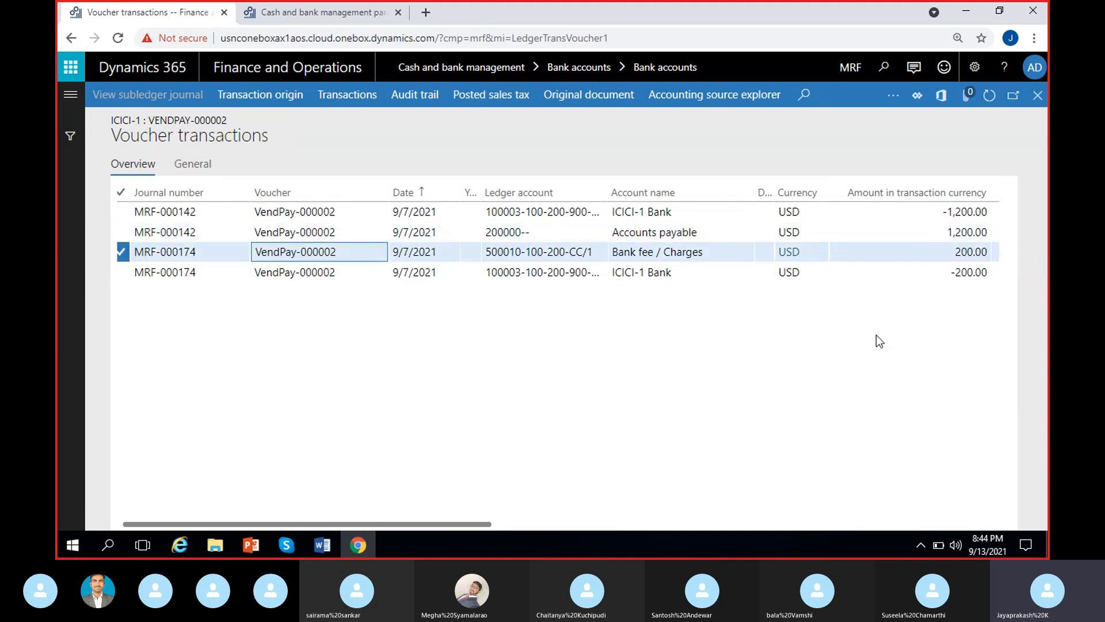
{"action": "left_click", "coordinate": [222, 251]}
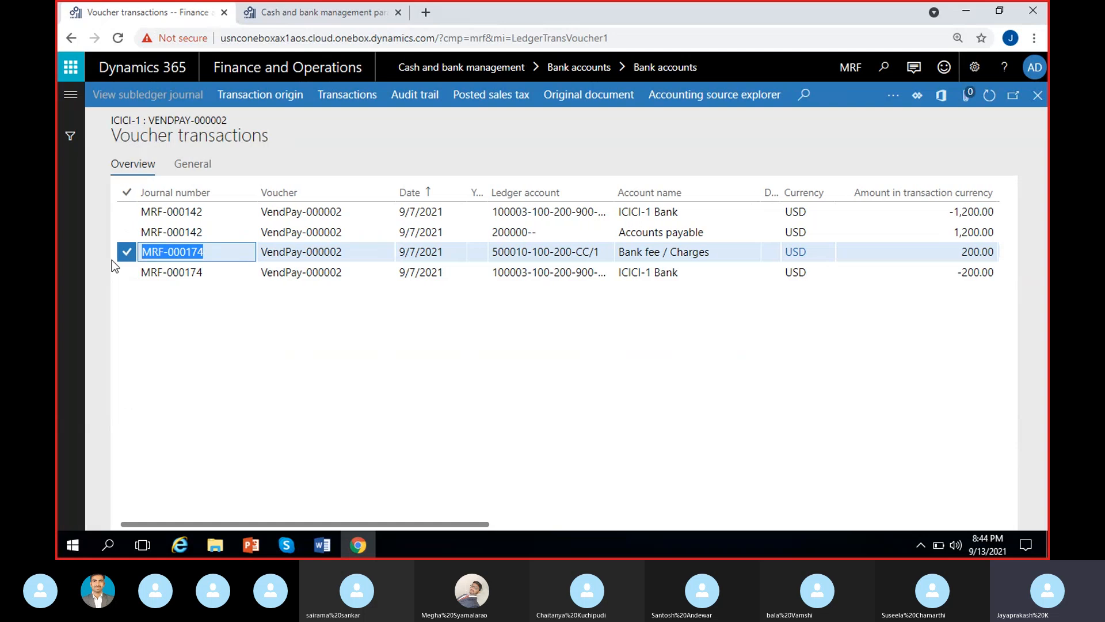
{"action": "left_click", "coordinate": [216, 298]}
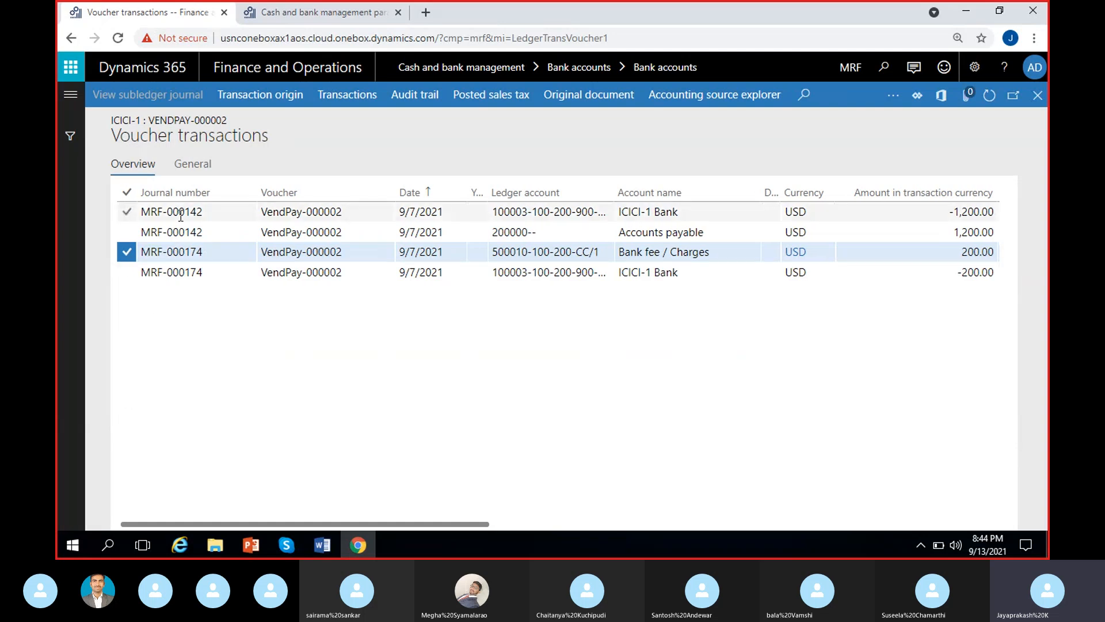
{"action": "left_click", "coordinate": [222, 253]}
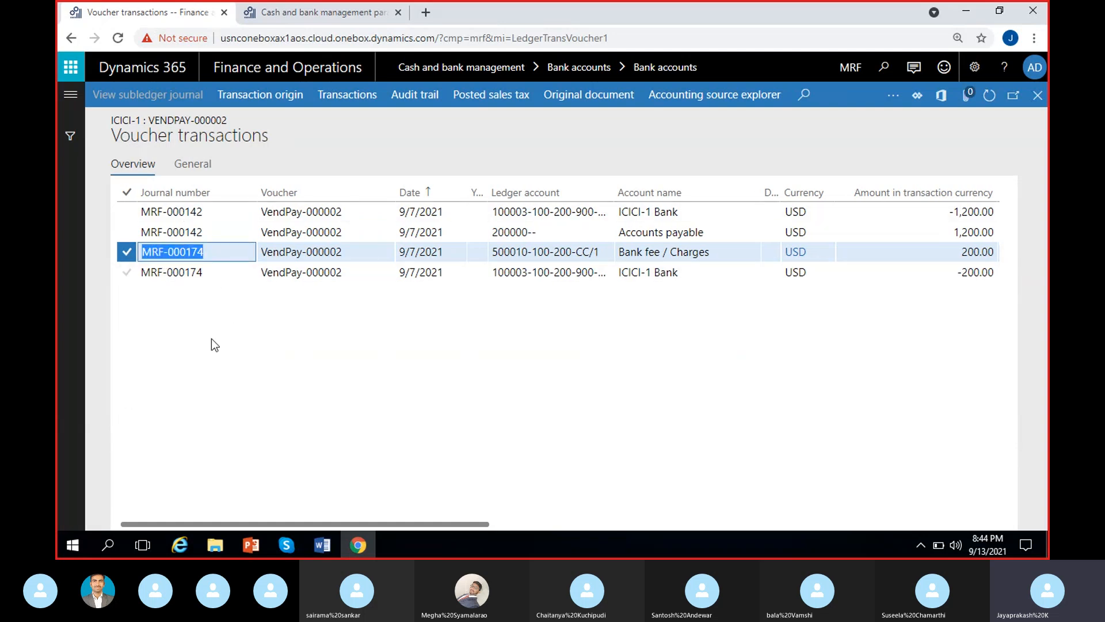
{"action": "left_click_drag", "start_coordinate": [412, 528], "coordinate": [546, 523]}
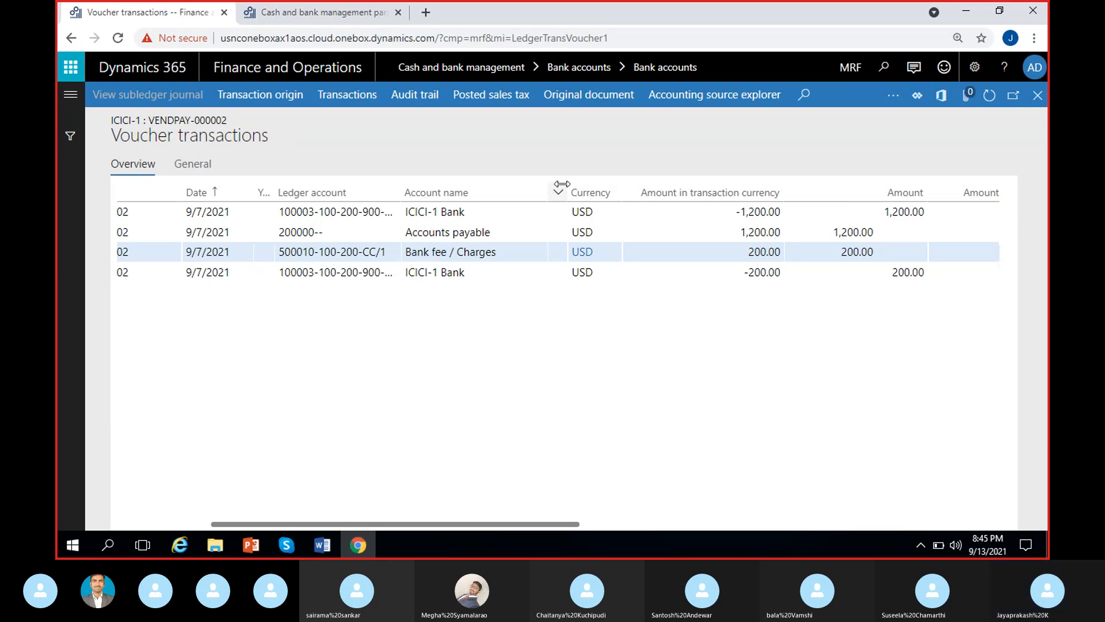
{"action": "left_click", "coordinate": [185, 191]}
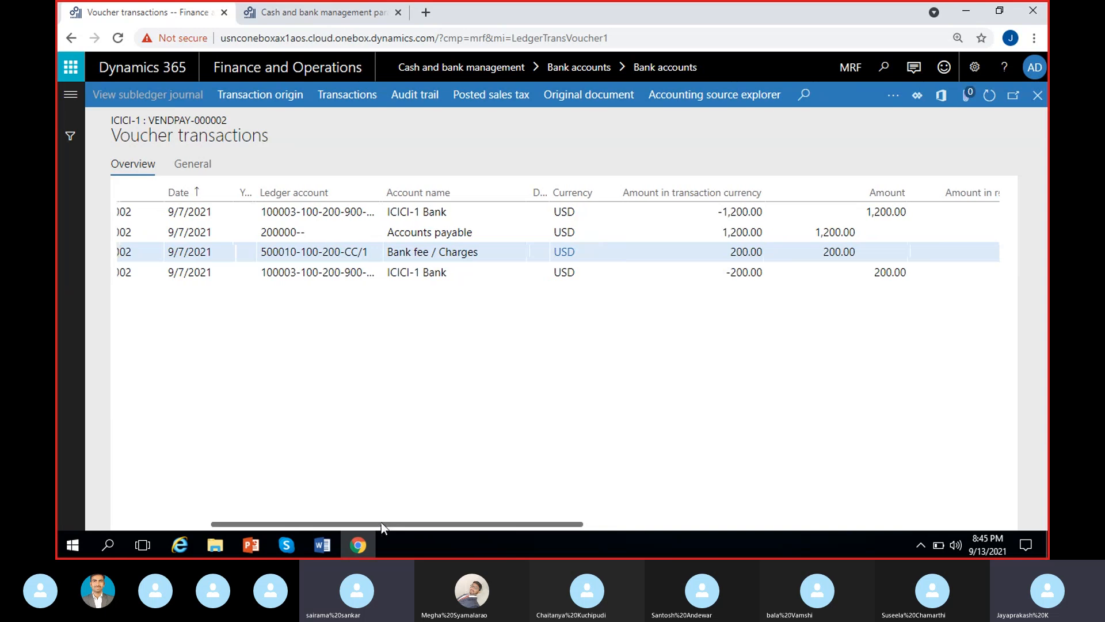
{"action": "left_click_drag", "start_coordinate": [381, 523], "coordinate": [347, 523]}
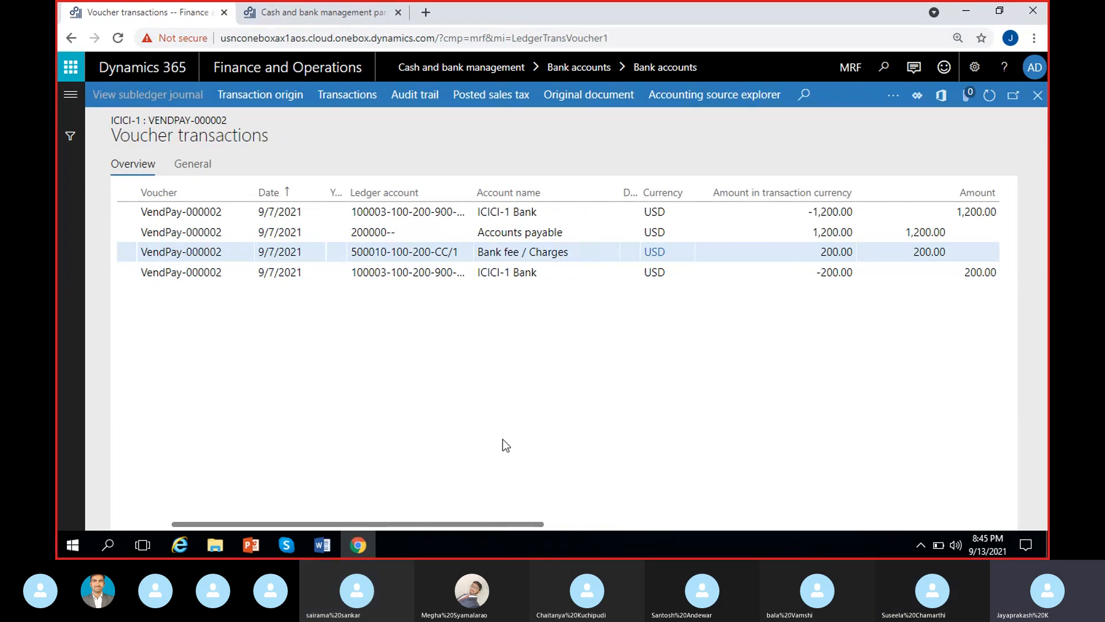
Close the voucher and the account reconciliation, and check the Reconciled date of the 9/13/2021 bank statement.
{"action": "left_click", "coordinate": [1038, 95]}
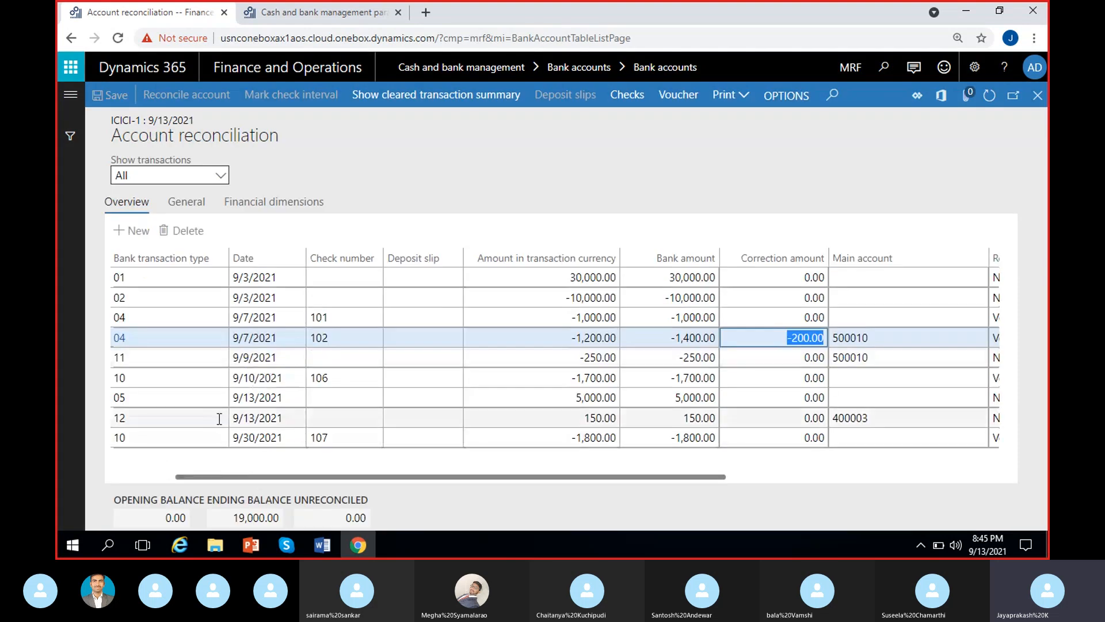
{"action": "left_click", "coordinate": [1038, 95]}
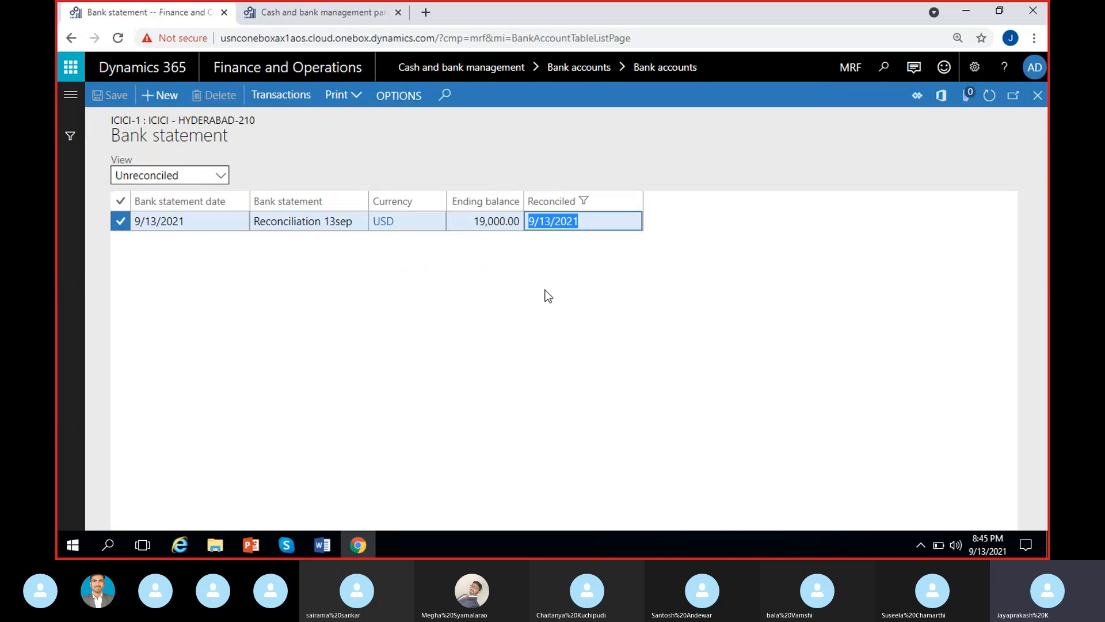
{"action": "left_click", "coordinate": [578, 232]}
{"action": "left_click_drag", "start_coordinate": [596, 221], "coordinate": [522, 221]}
{"action": "left_click", "coordinate": [578, 297]}
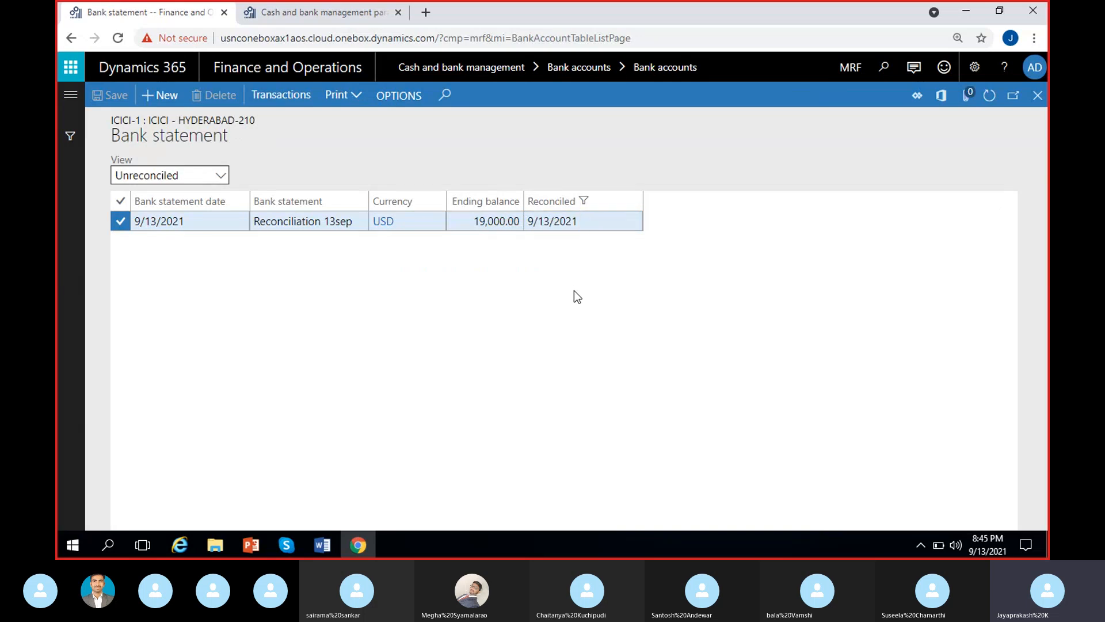
{"action": "left_click_drag", "start_coordinate": [580, 224], "coordinate": [519, 228]}
{"action": "left_click", "coordinate": [575, 240]}
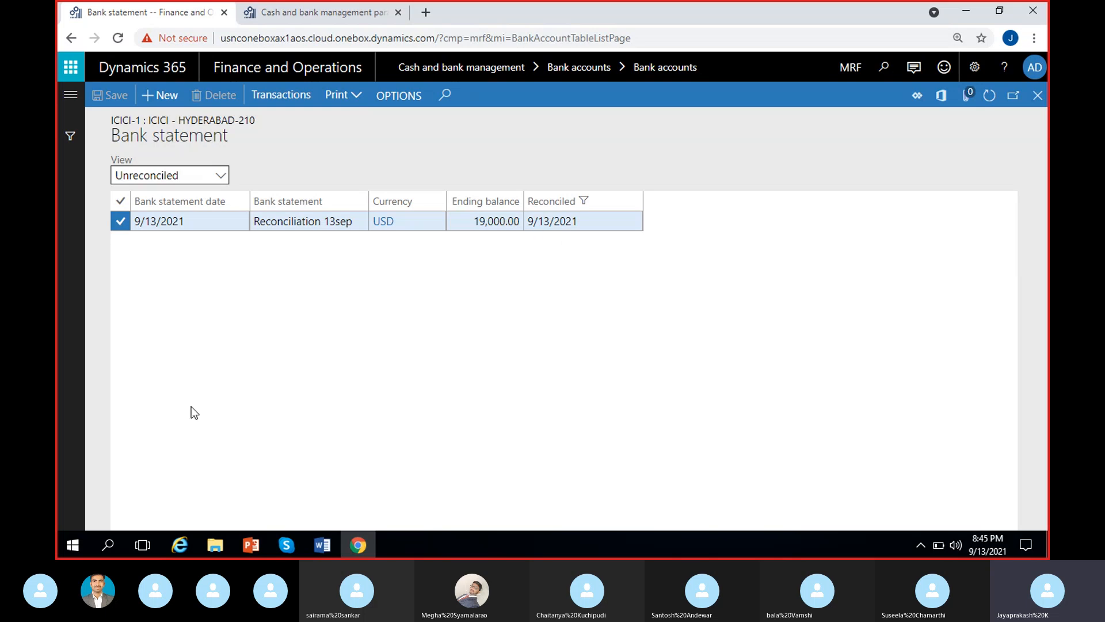
Check the bank reconciliation setup in the Cash and bank management parameters, and return to the bank statement.
{"action": "left_click", "coordinate": [286, 17]}
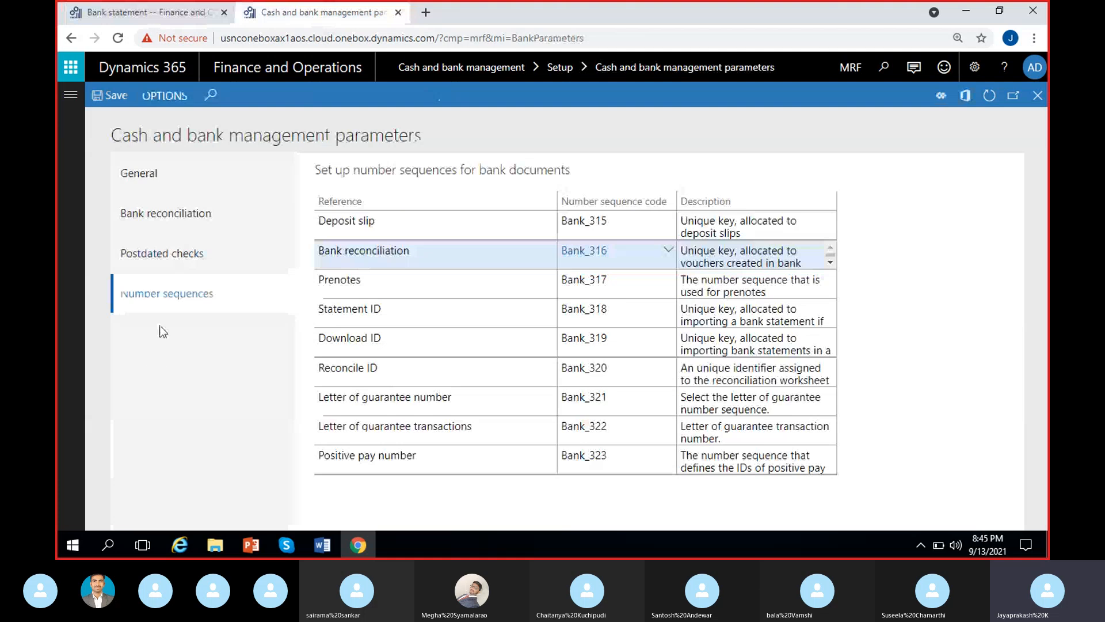
{"action": "left_click", "coordinate": [185, 223]}
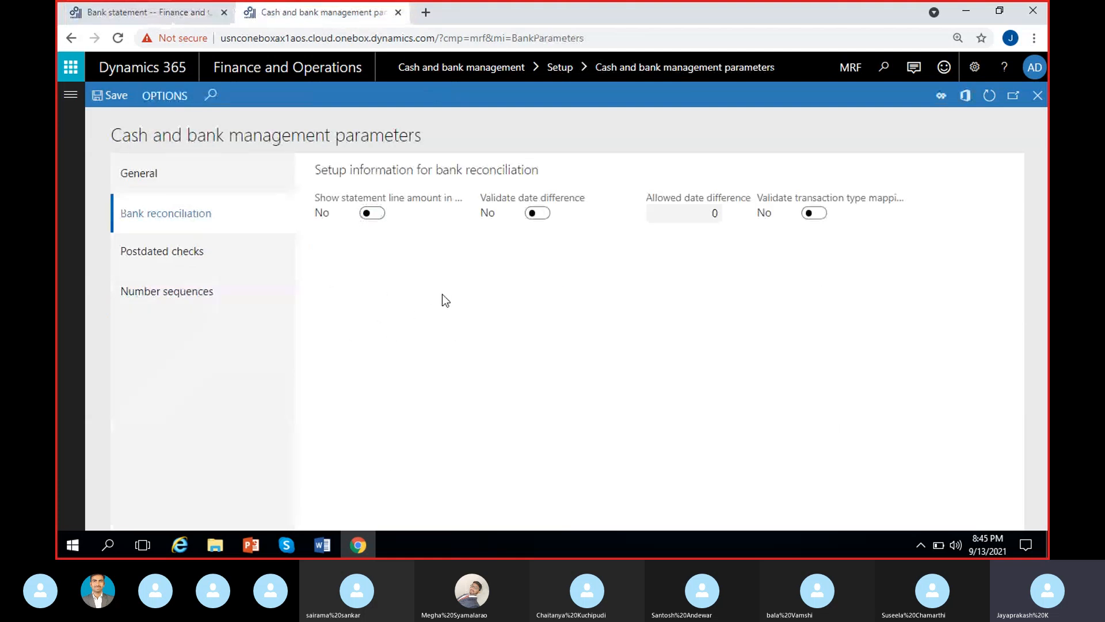
{"action": "left_click", "coordinate": [175, 13]}
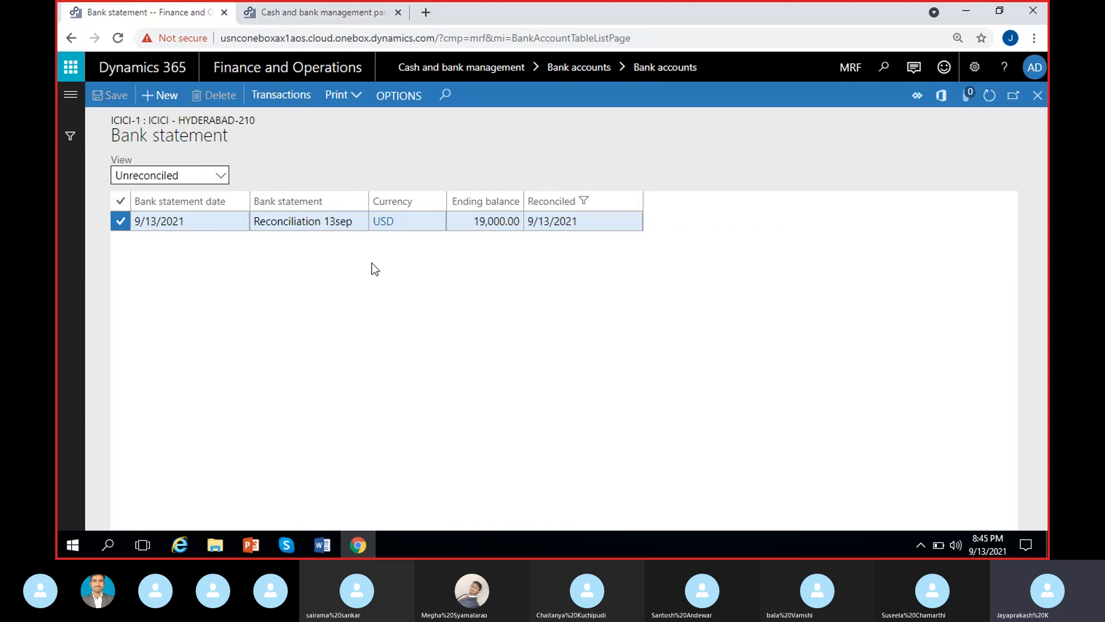
Review the currency, statement date, statement name and reconciled date of the Reconciliation 13sep bank statement.
{"action": "left_click", "coordinate": [399, 226]}
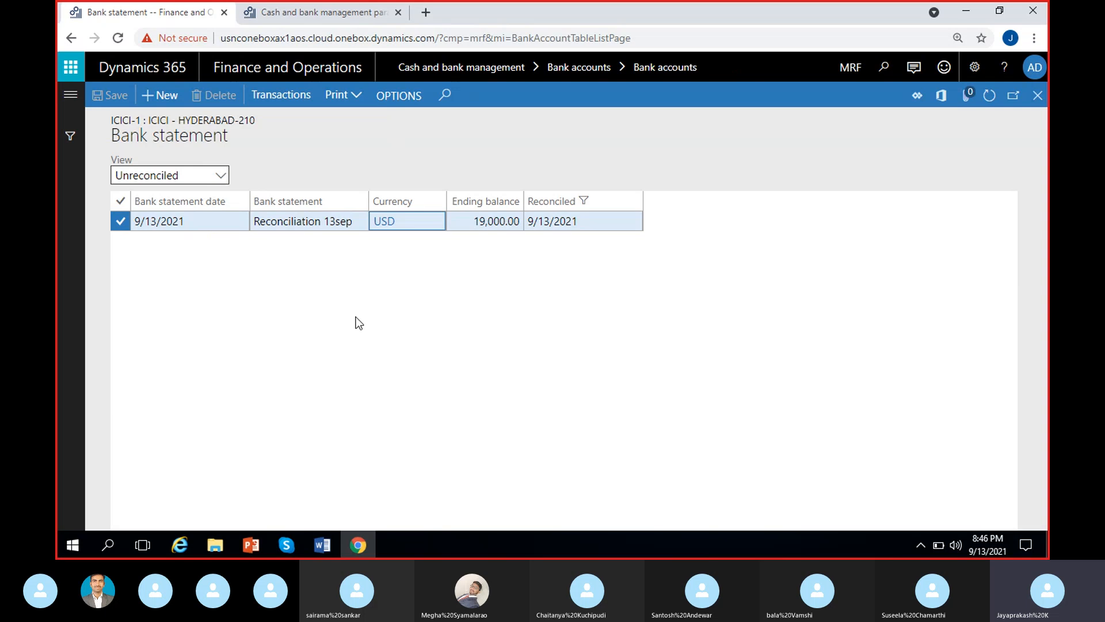
{"action": "left_click", "coordinate": [197, 223]}
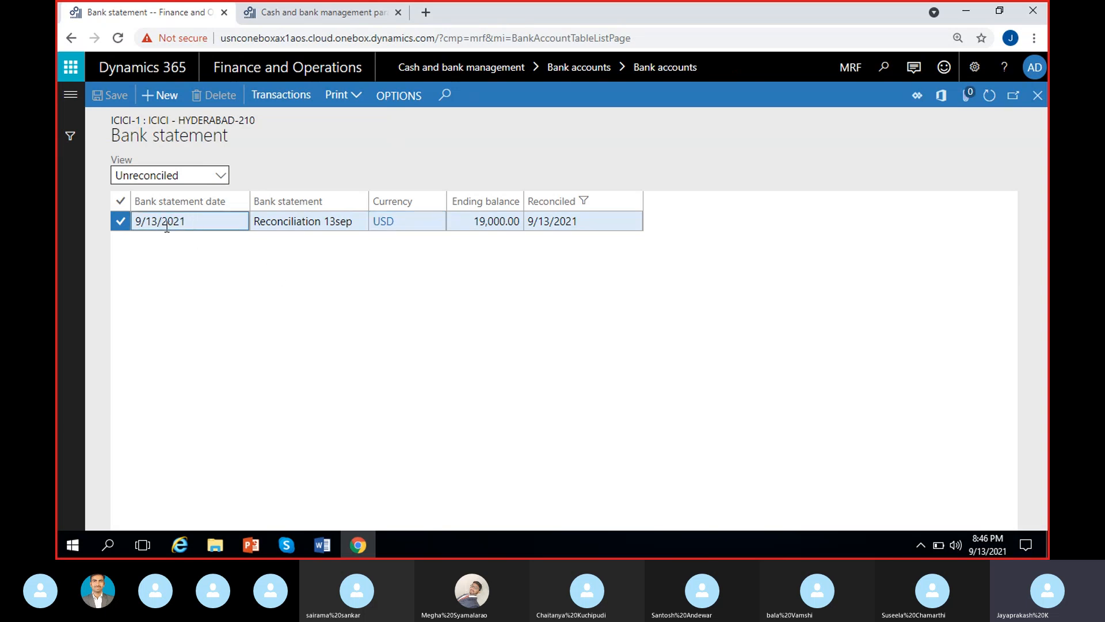
{"action": "left_click", "coordinate": [295, 224]}
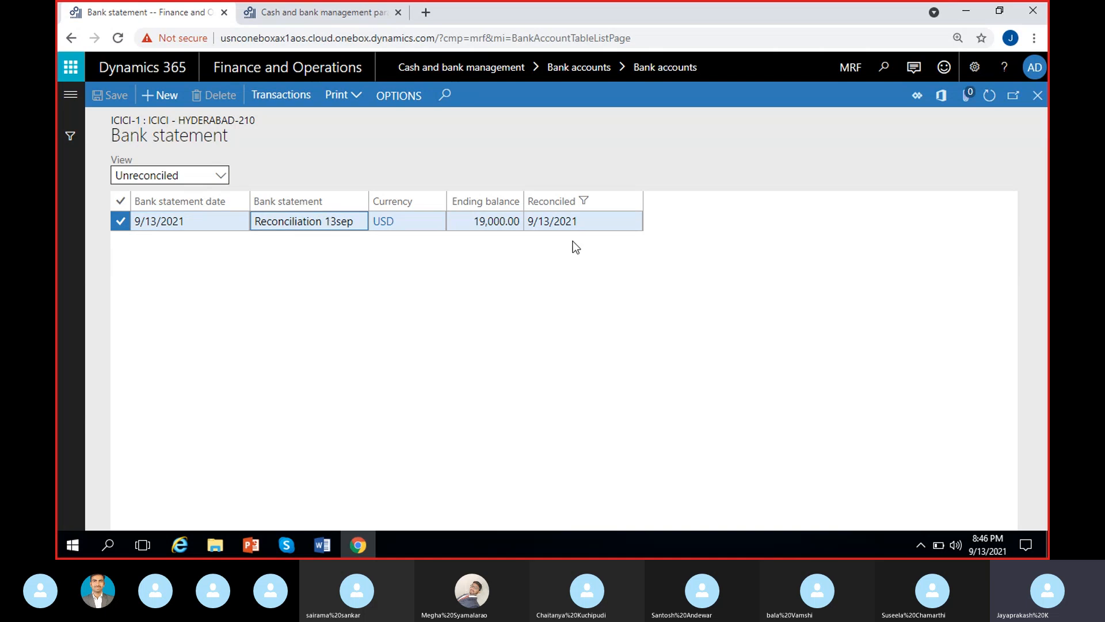
{"action": "left_click", "coordinate": [573, 226]}
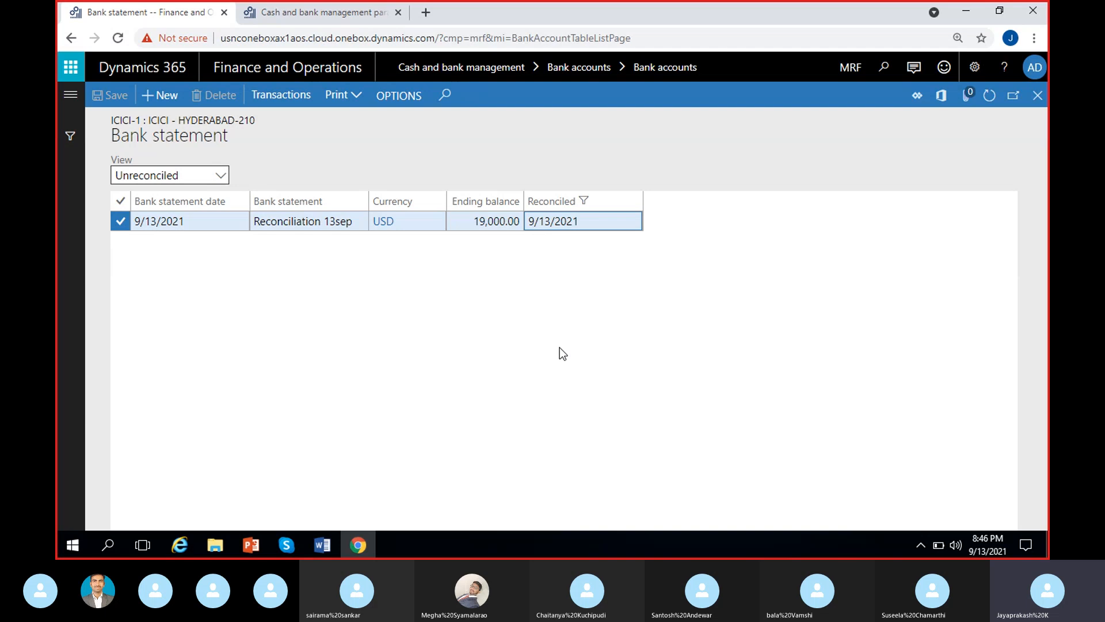
{"action": "left_click", "coordinate": [227, 222]}
{"action": "left_click", "coordinate": [316, 222]}
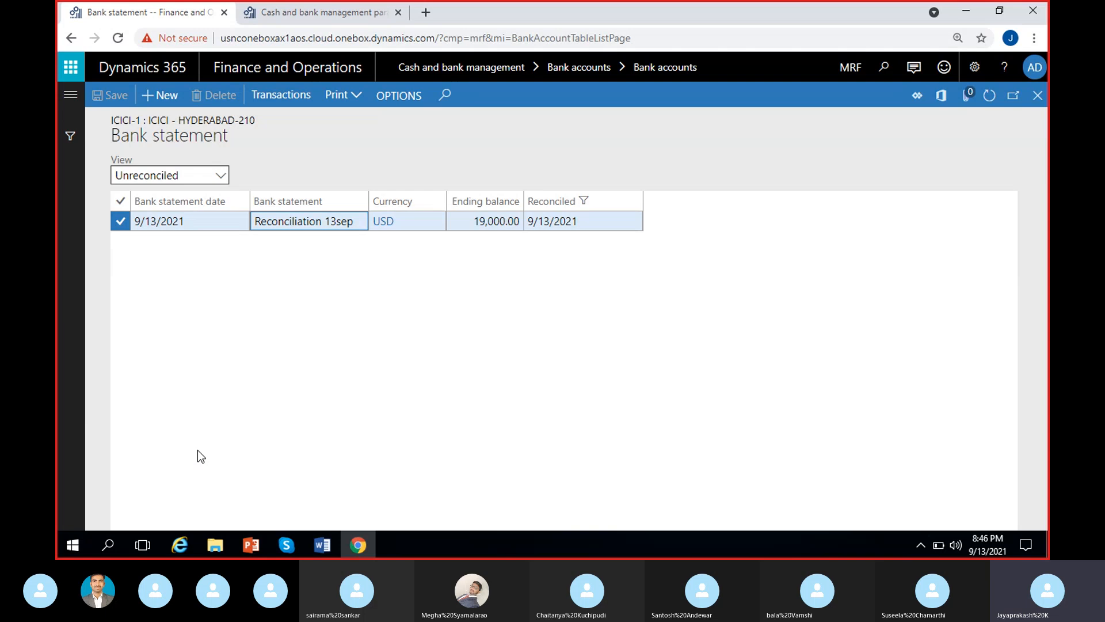
Close the bank statement, view the ICICI-1 bank account's balance and dismiss it.
{"action": "left_click", "coordinate": [1038, 95]}
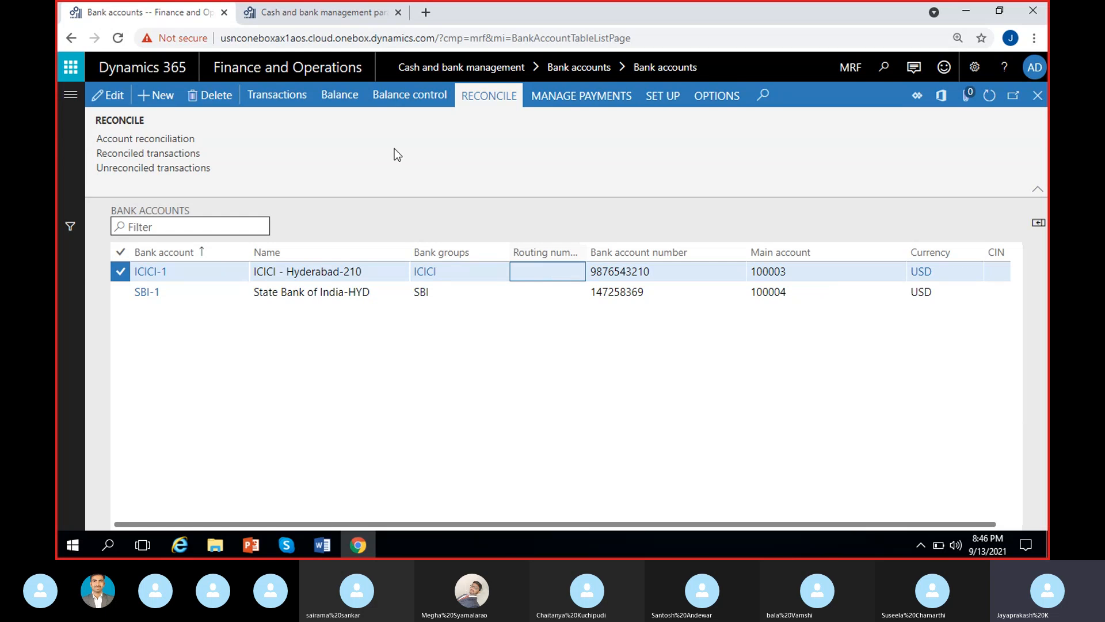
{"action": "left_click", "coordinate": [340, 97]}
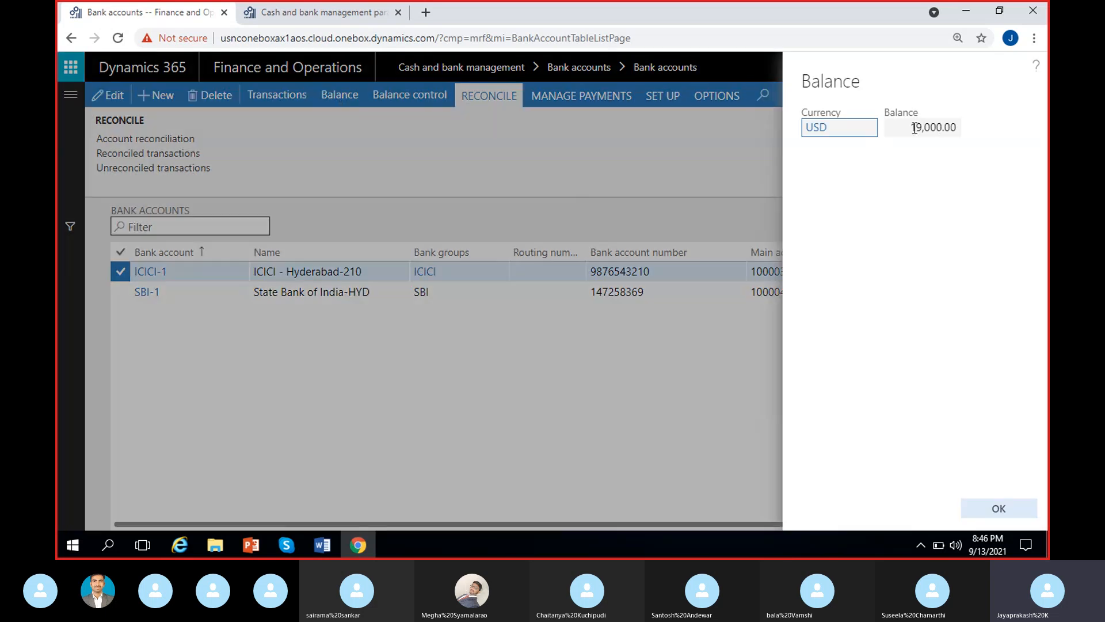
{"action": "left_click", "coordinate": [960, 226]}
{"action": "left_click", "coordinate": [982, 508]}
Go to the dashboard, reopen the bank accounts list and open the ICICI-1 account's bank transactions.
{"action": "left_click", "coordinate": [279, 81]}
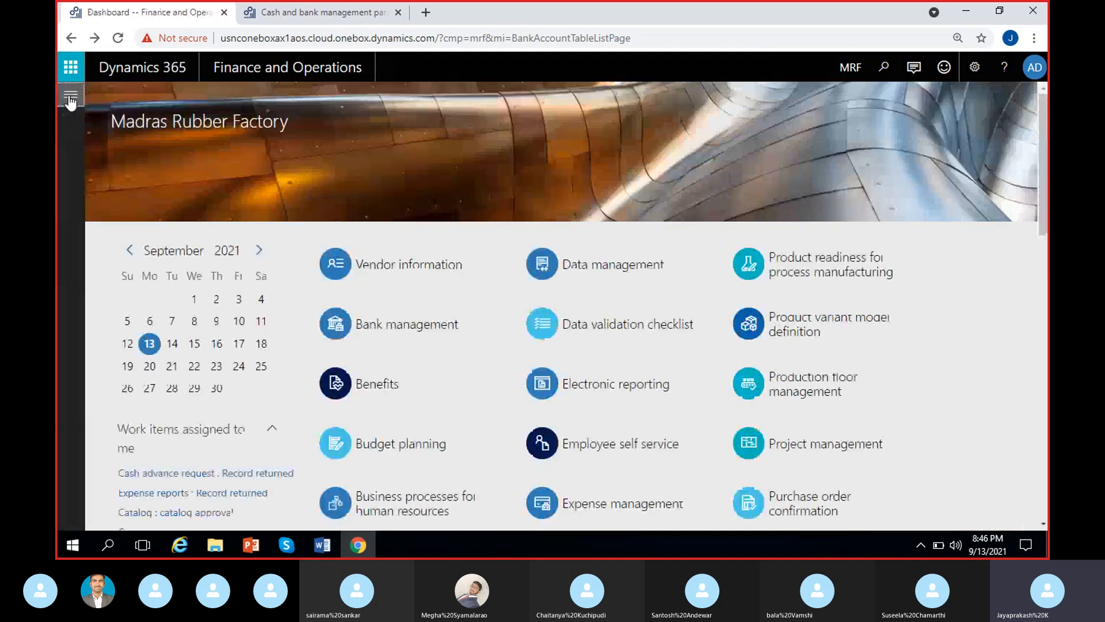
{"action": "left_click", "coordinate": [71, 98]}
{"action": "left_click", "coordinate": [327, 334]}
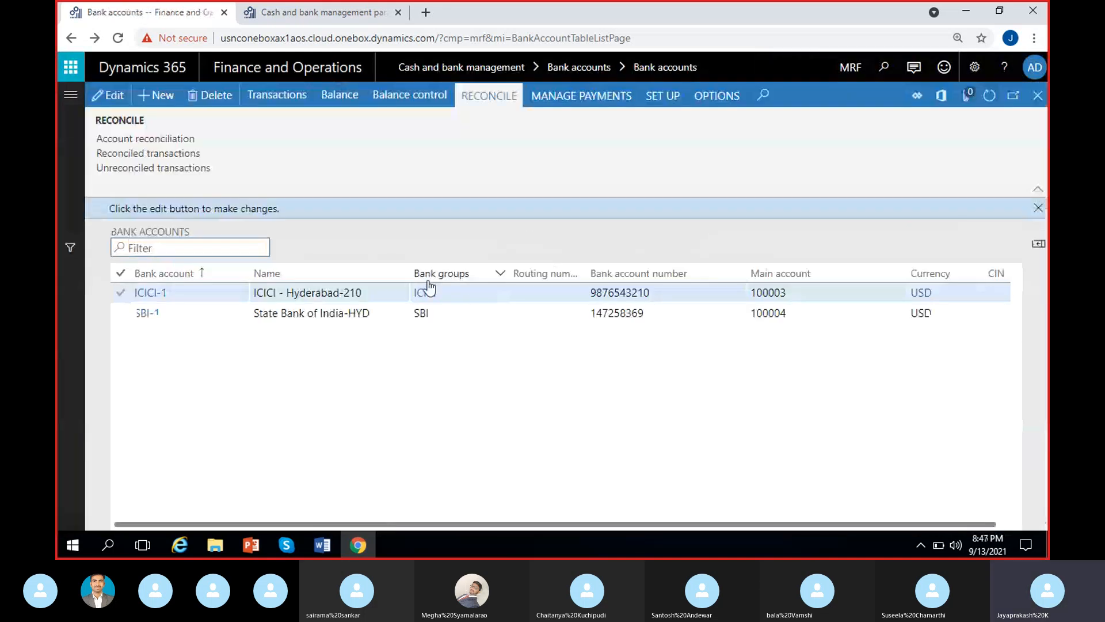
{"action": "left_click", "coordinate": [475, 295]}
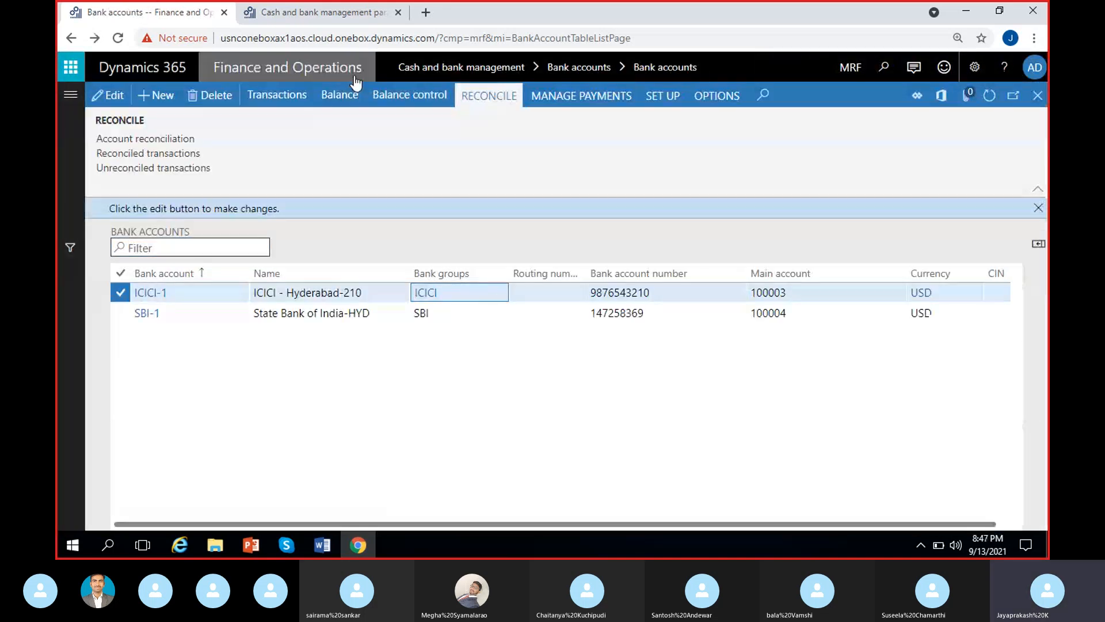
{"action": "left_click", "coordinate": [274, 95]}
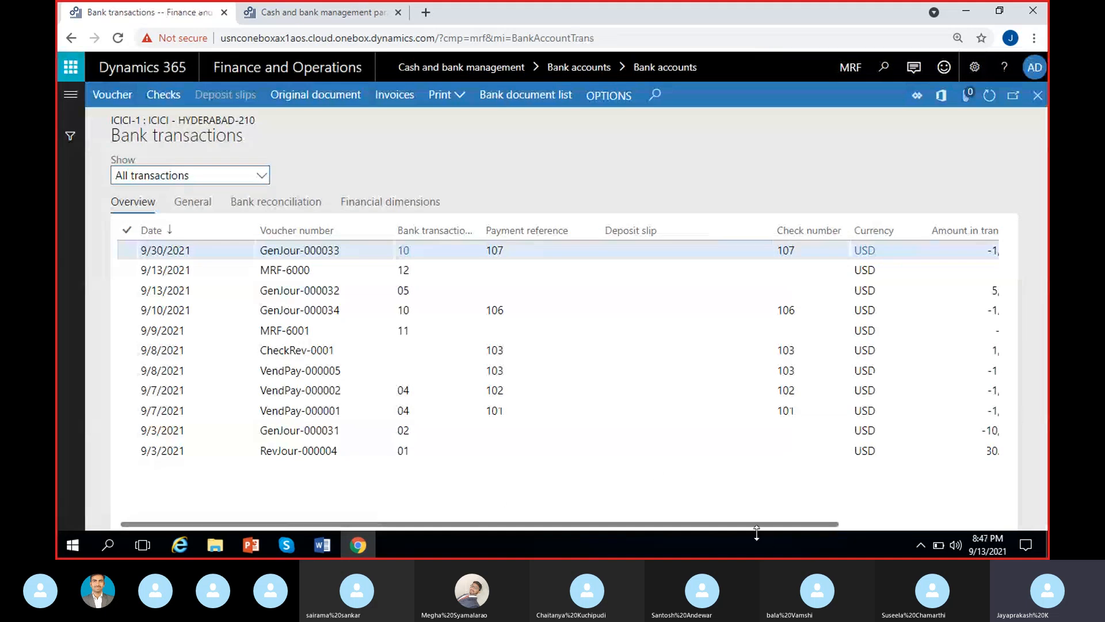
Review the amounts and reconciled marks of the ICICI-1 bank transactions, including MRF-6000, MRF-6001 and VendPay-000002.
{"action": "left_click_drag", "start_coordinate": [761, 524], "coordinate": [855, 525]}
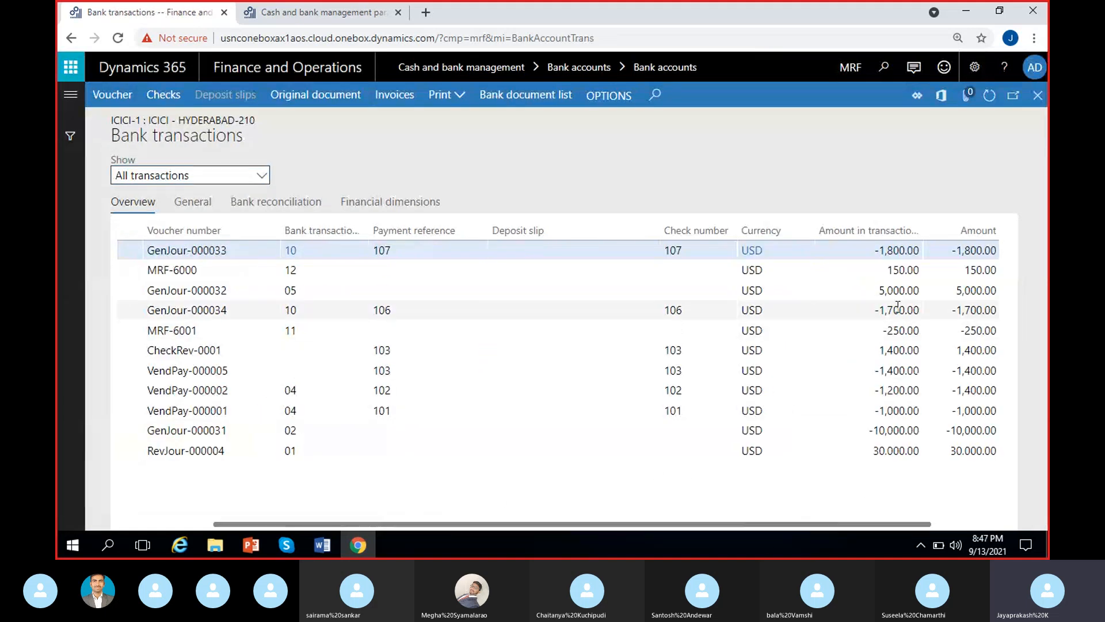
{"action": "left_click", "coordinate": [898, 270]}
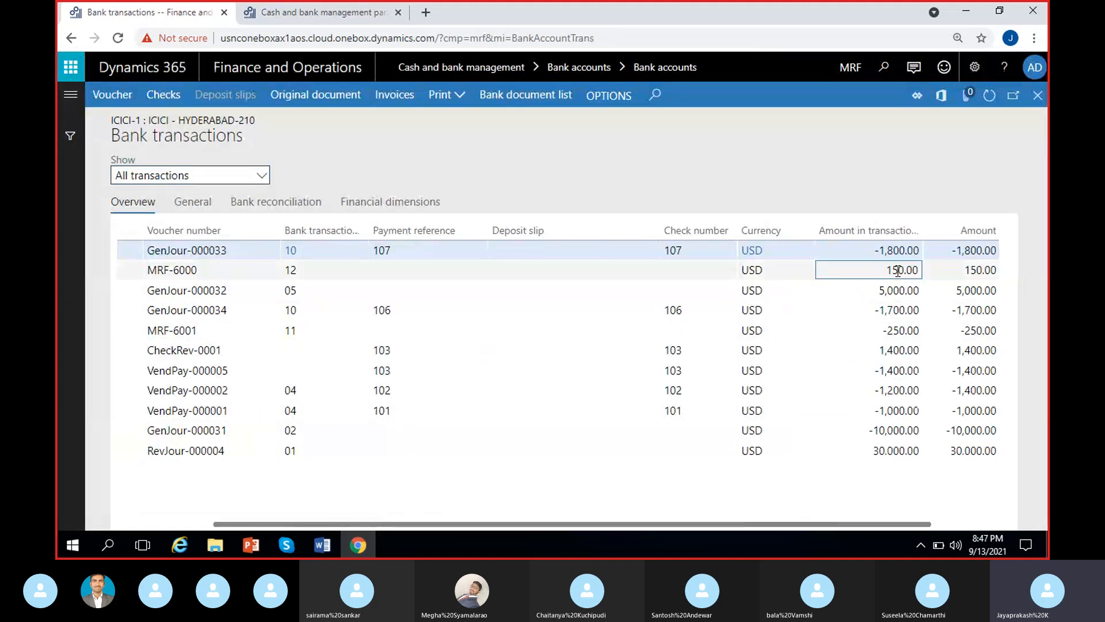
{"action": "left_click", "coordinate": [896, 330]}
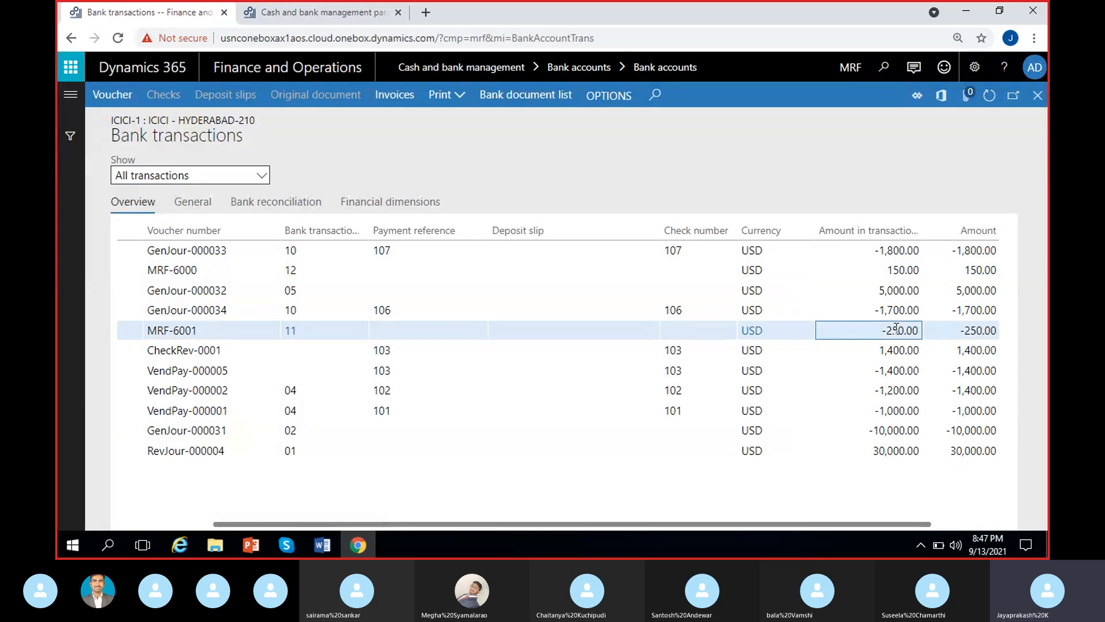
{"action": "left_click", "coordinate": [889, 391]}
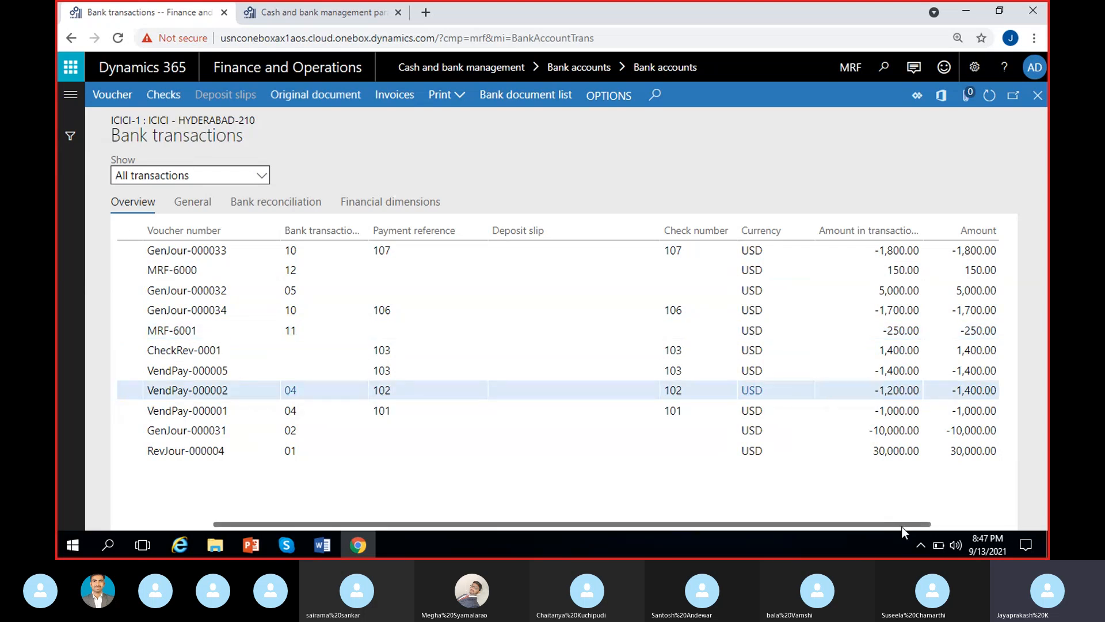
{"action": "left_click_drag", "start_coordinate": [879, 524], "coordinate": [942, 523]}
{"action": "left_click", "coordinate": [920, 390]}
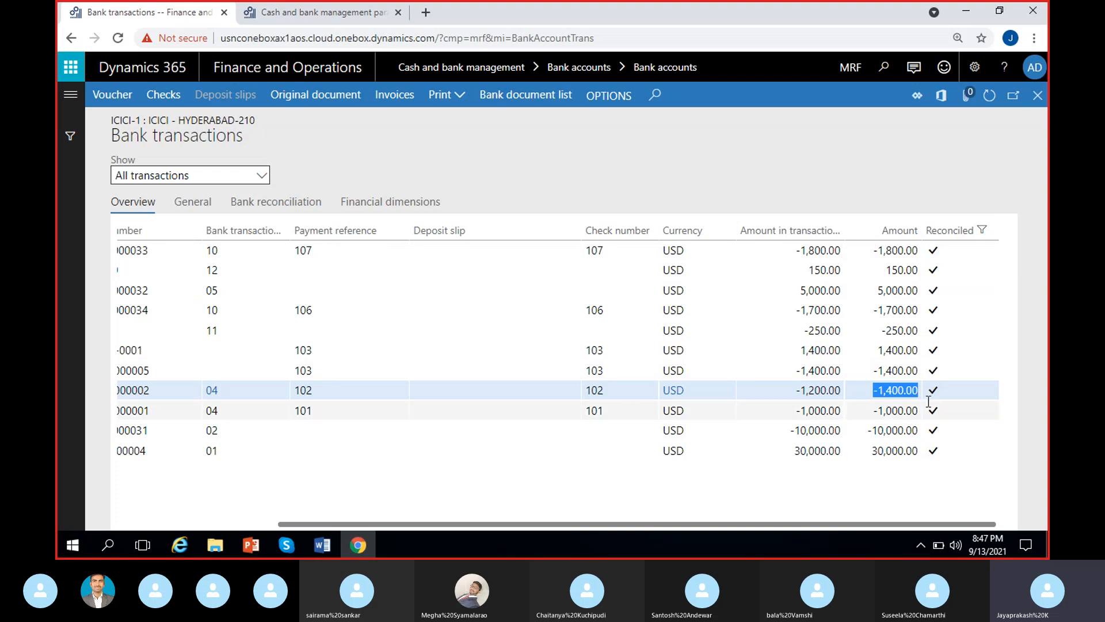
{"action": "left_click", "coordinate": [210, 500]}
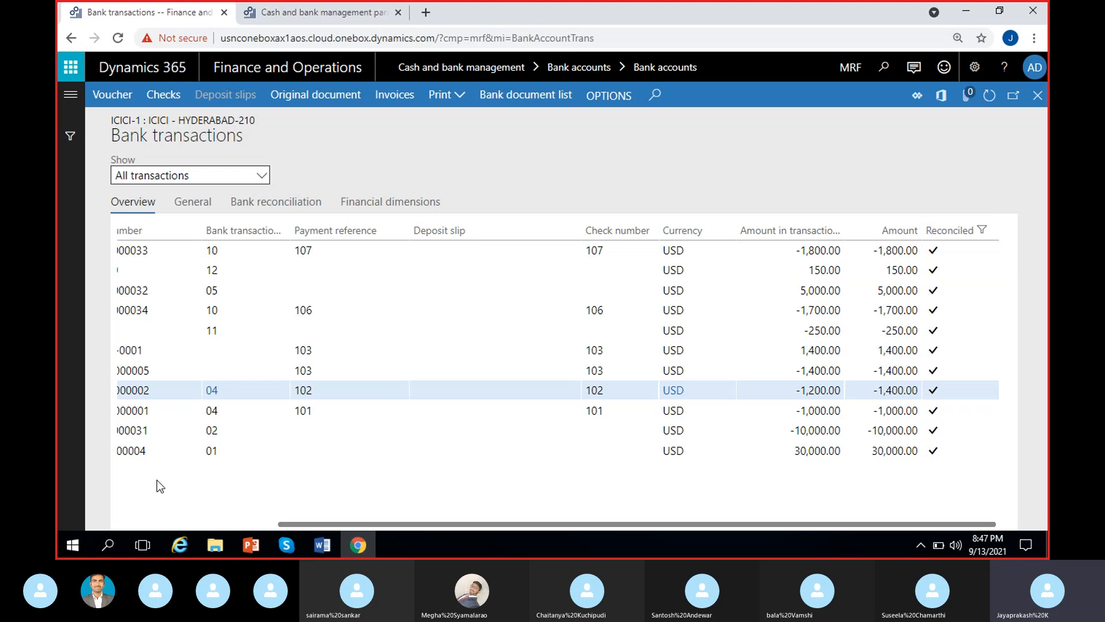
{"action": "scroll", "coordinate": [186, 472], "scroll_direction": "left", "scroll_amount": 3}
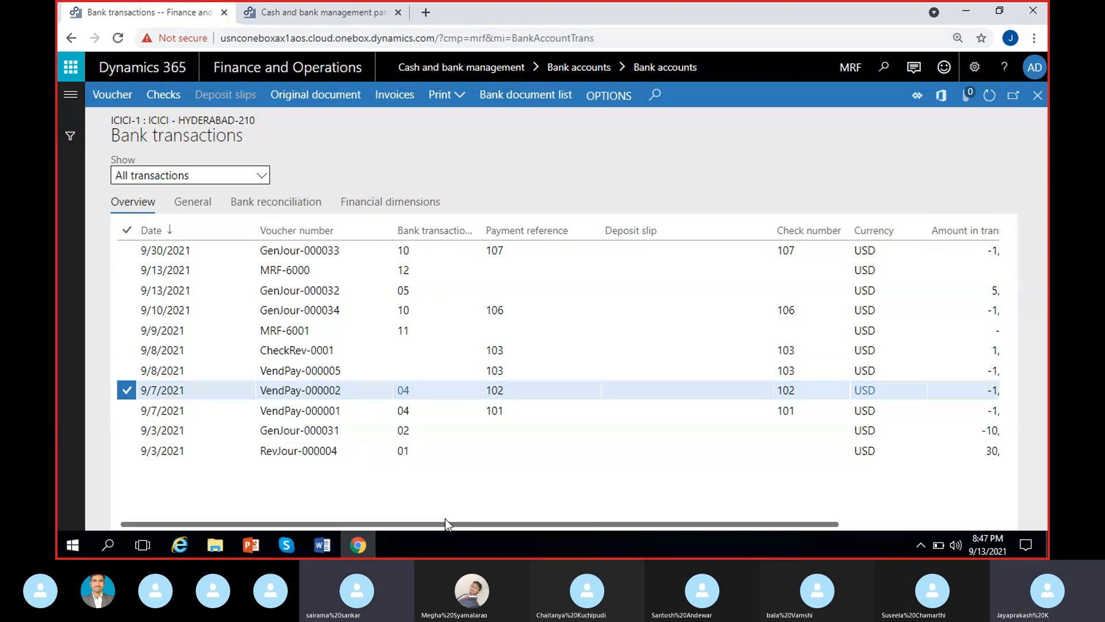
Go from the Cash and bank management parameters to the General journals list in the General ledger module.
{"action": "left_click", "coordinate": [309, 23]}
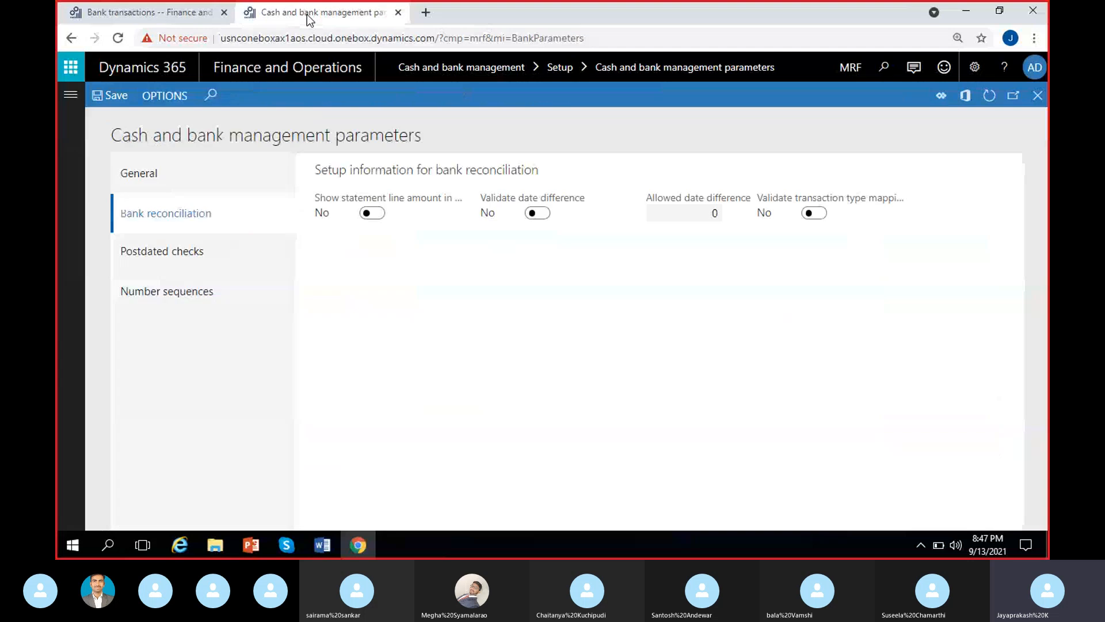
{"action": "left_click", "coordinate": [74, 103]}
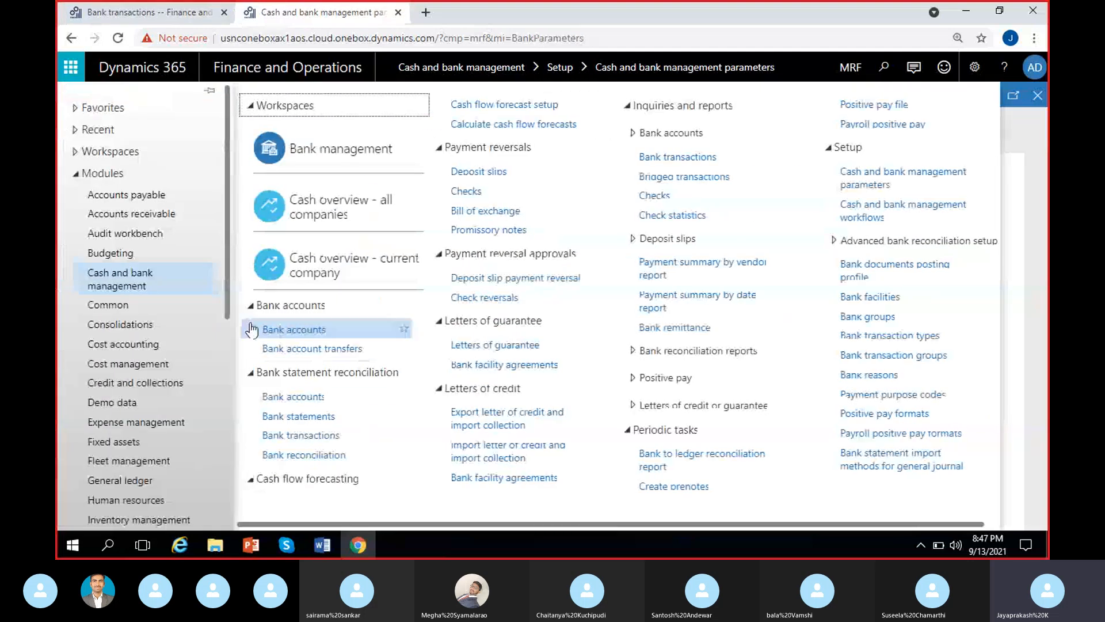
{"action": "scroll", "coordinate": [167, 380], "scroll_direction": "down", "scroll_amount": 1}
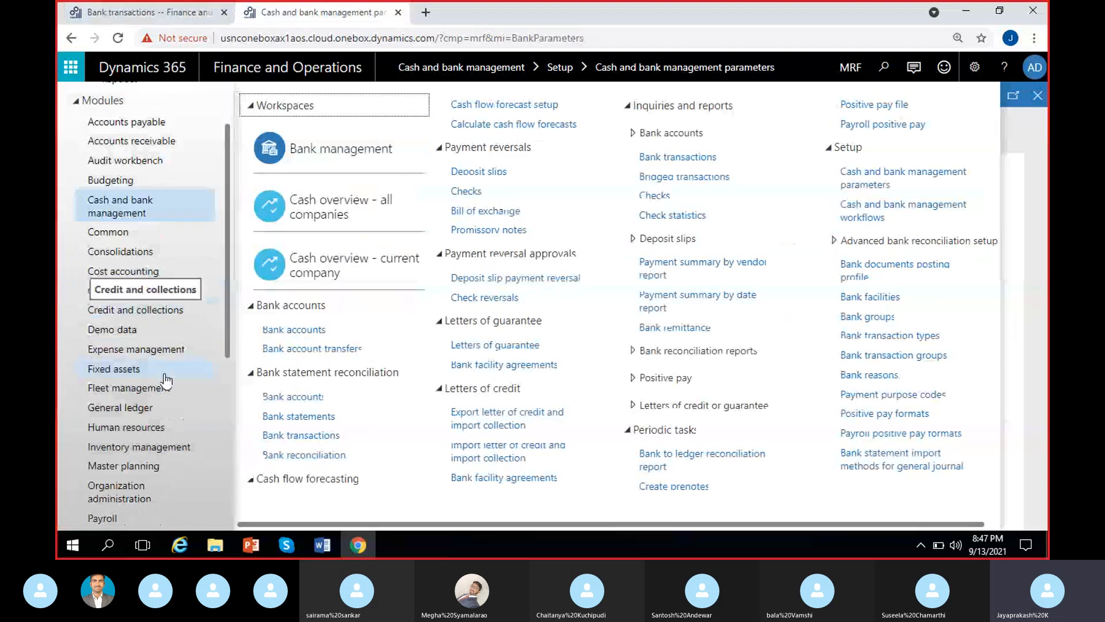
{"action": "left_click", "coordinate": [123, 407]}
{"action": "left_click", "coordinate": [308, 387]}
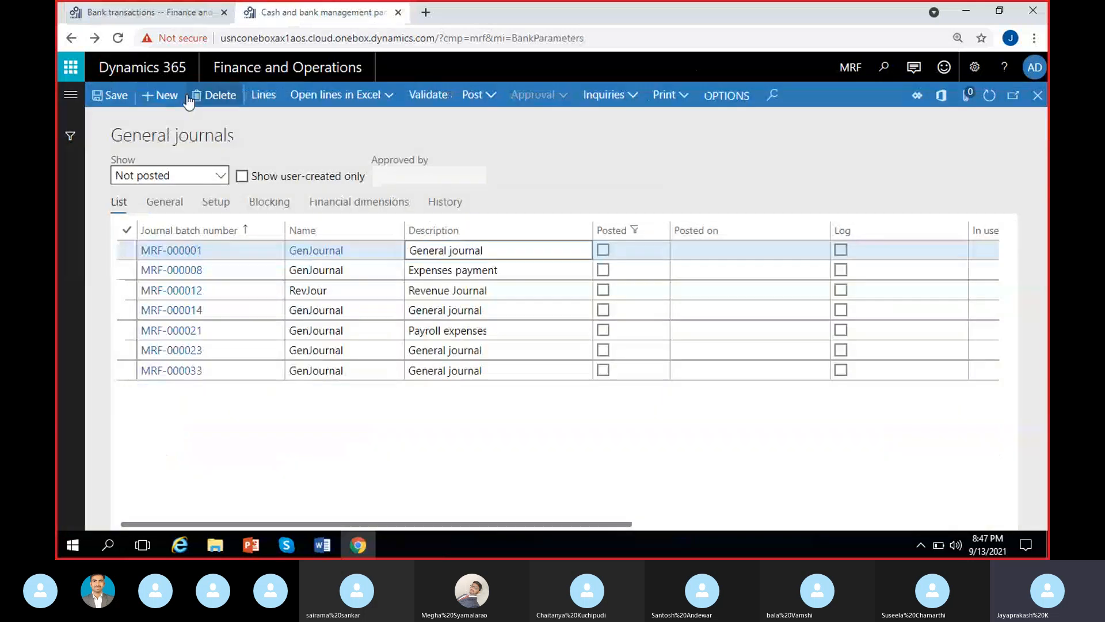
Create a new general journal with the name GenJournal and open its lines.
{"action": "key", "text": "alt+n"}
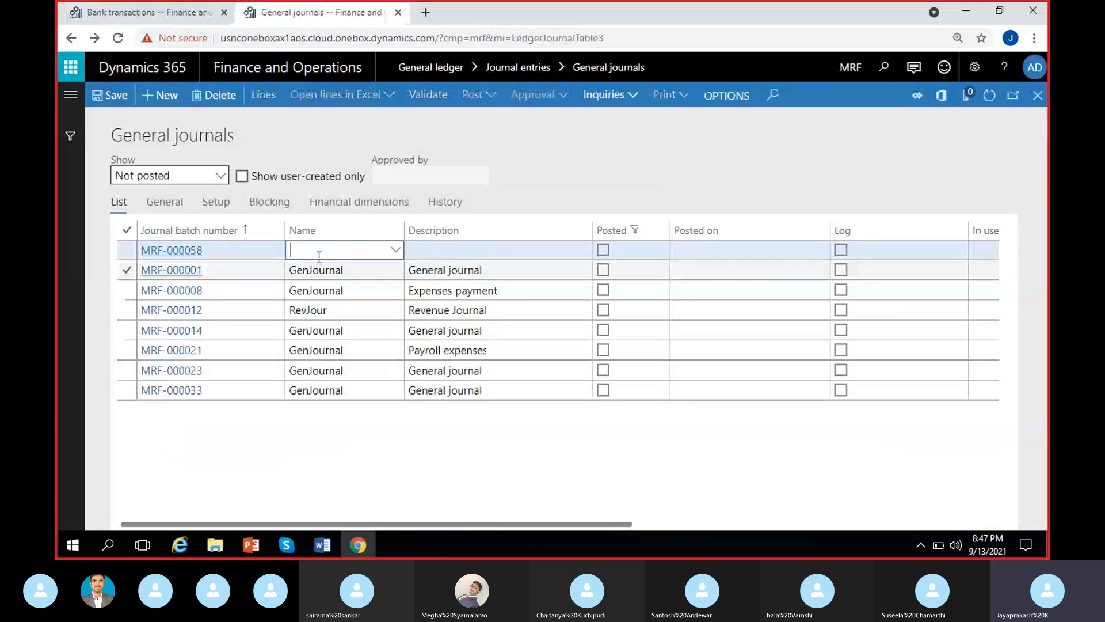
{"action": "left_click", "coordinate": [397, 250]}
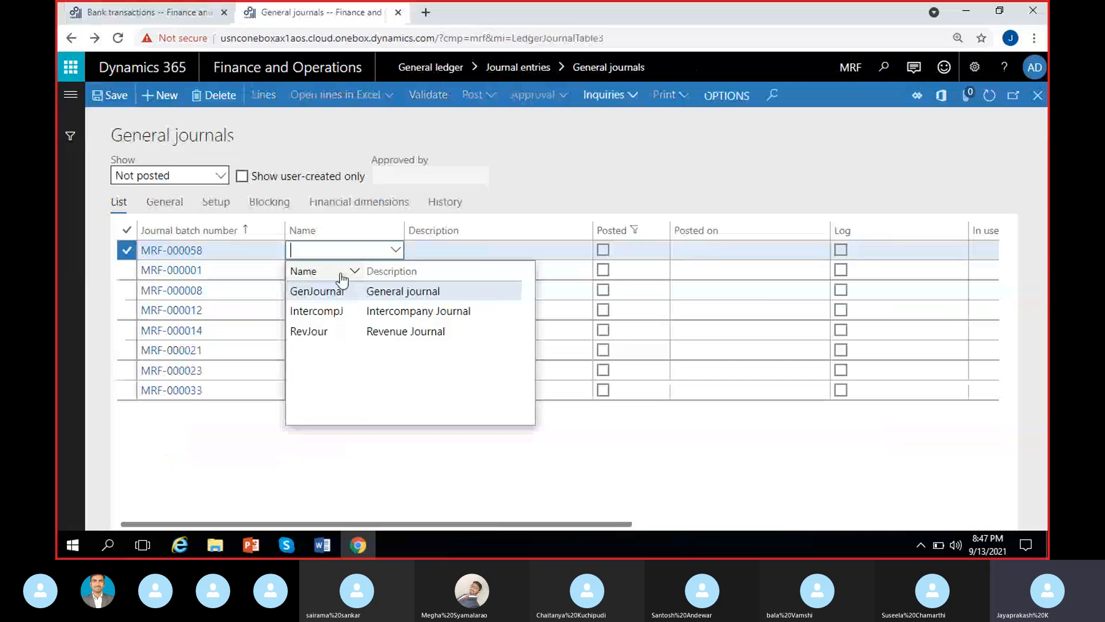
{"action": "left_click", "coordinate": [316, 290]}
{"action": "left_click", "coordinate": [264, 96]}
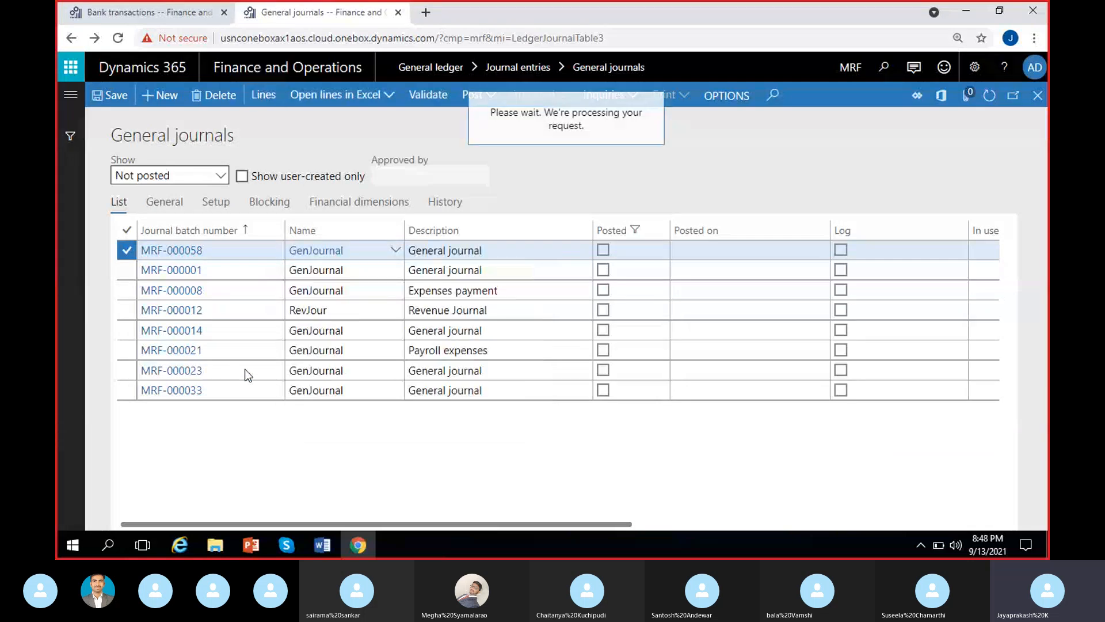
Set the journal line's ledger account to 500006 and enter a debit of 500.00.
{"action": "left_click", "coordinate": [588, 283]}
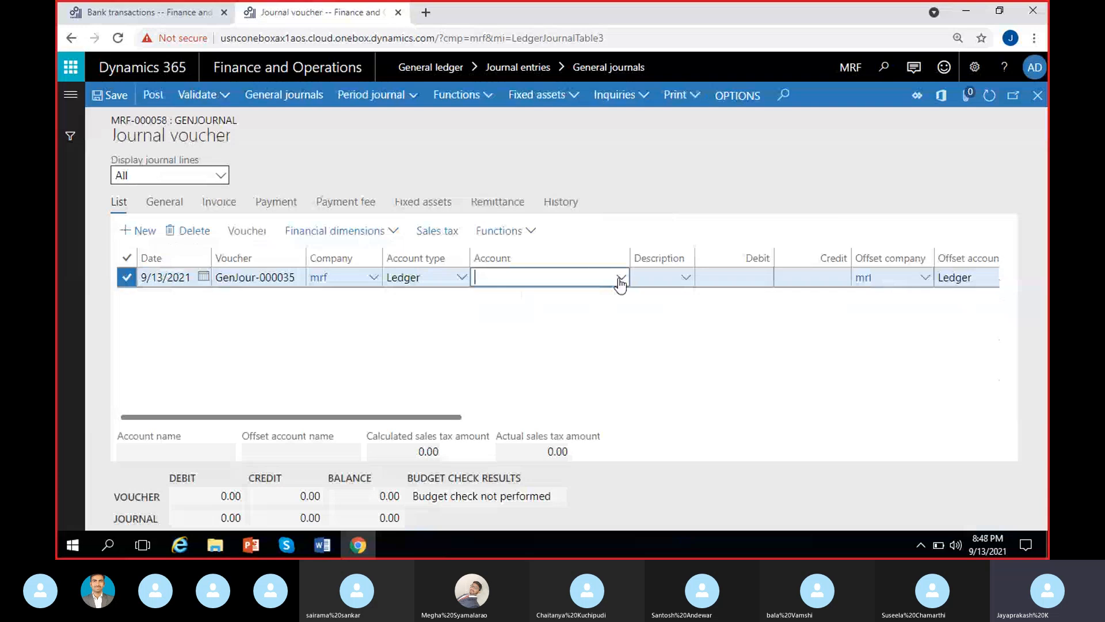
{"action": "left_click", "coordinate": [620, 278]}
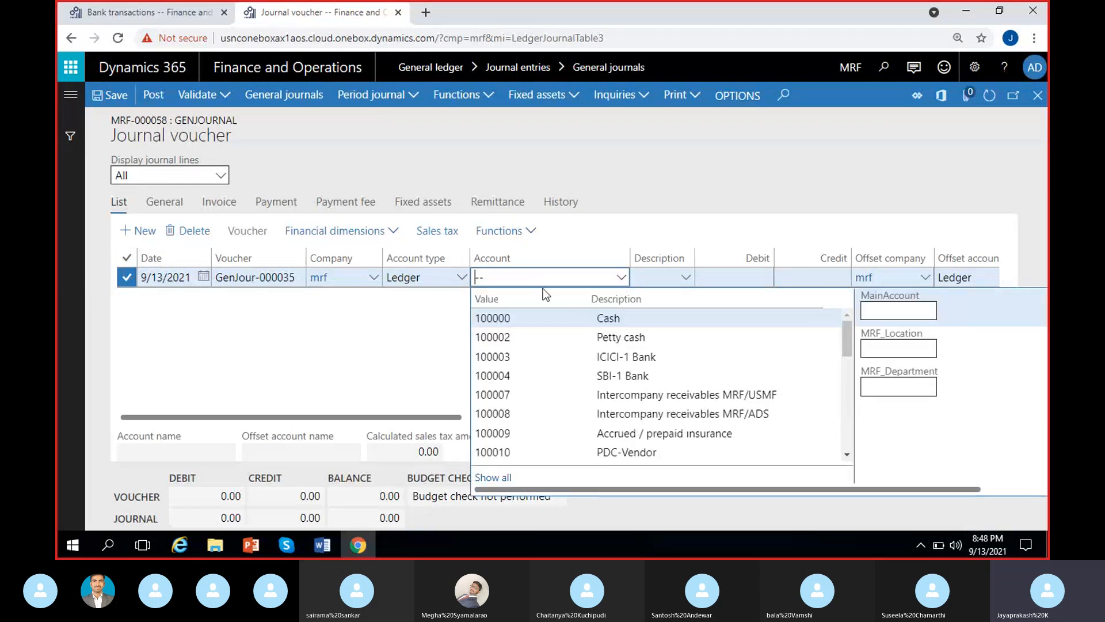
{"action": "type", "text": "500006"}
{"action": "left_click", "coordinate": [452, 371]}
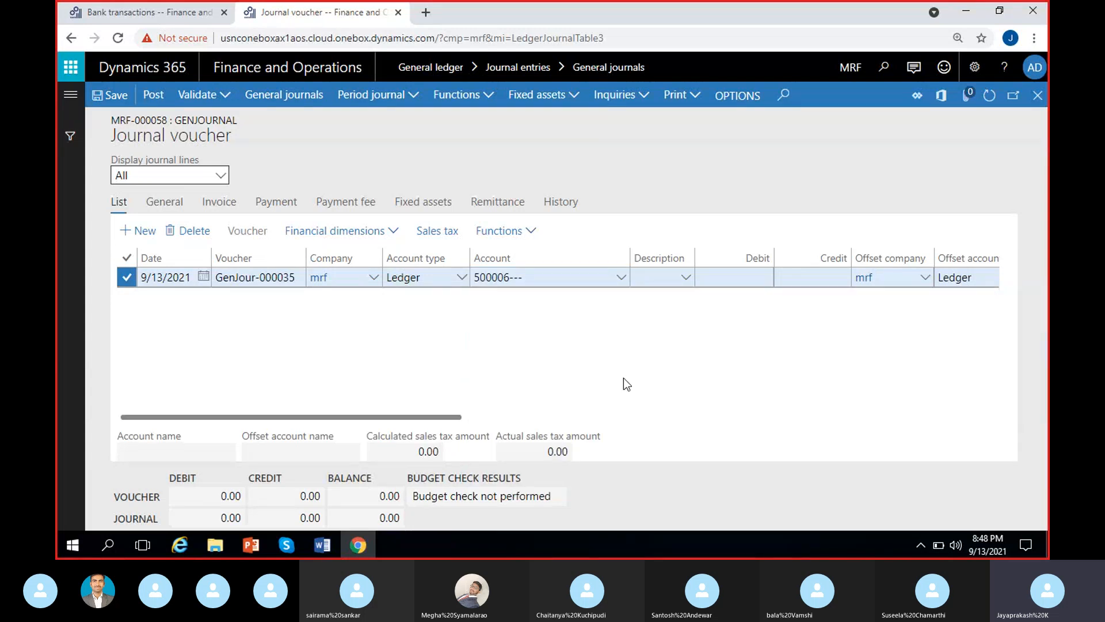
{"action": "left_click", "coordinate": [629, 278]}
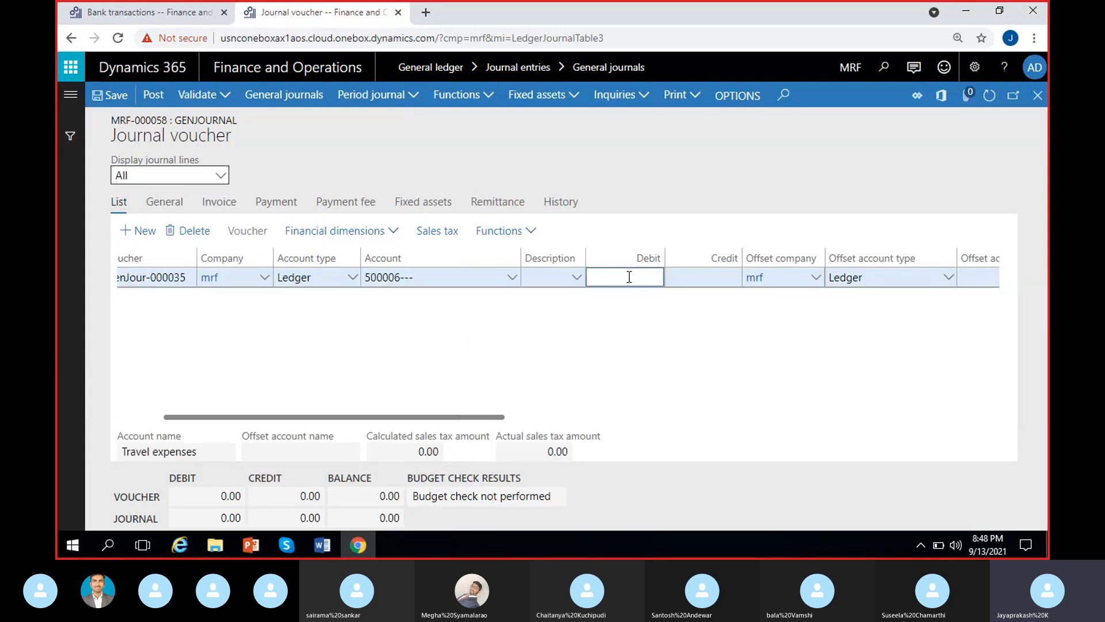
{"action": "type", "text": "500.00"}
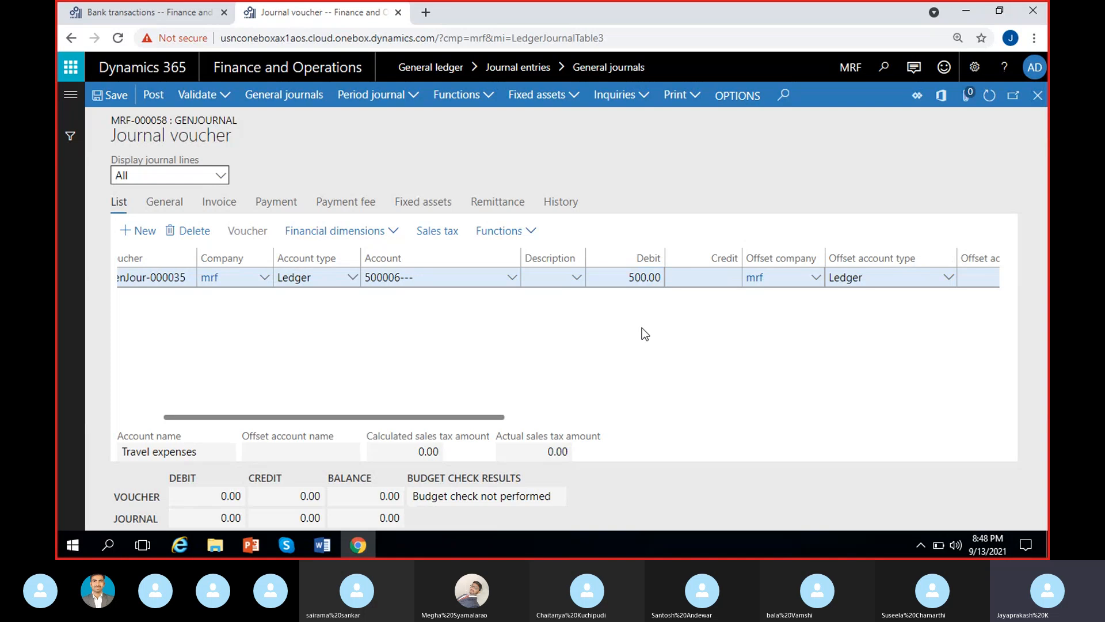
Set the 500.00 debit line's offset account type to Bank and its offset account to ICICI-1.
{"action": "left_click", "coordinate": [730, 276]}
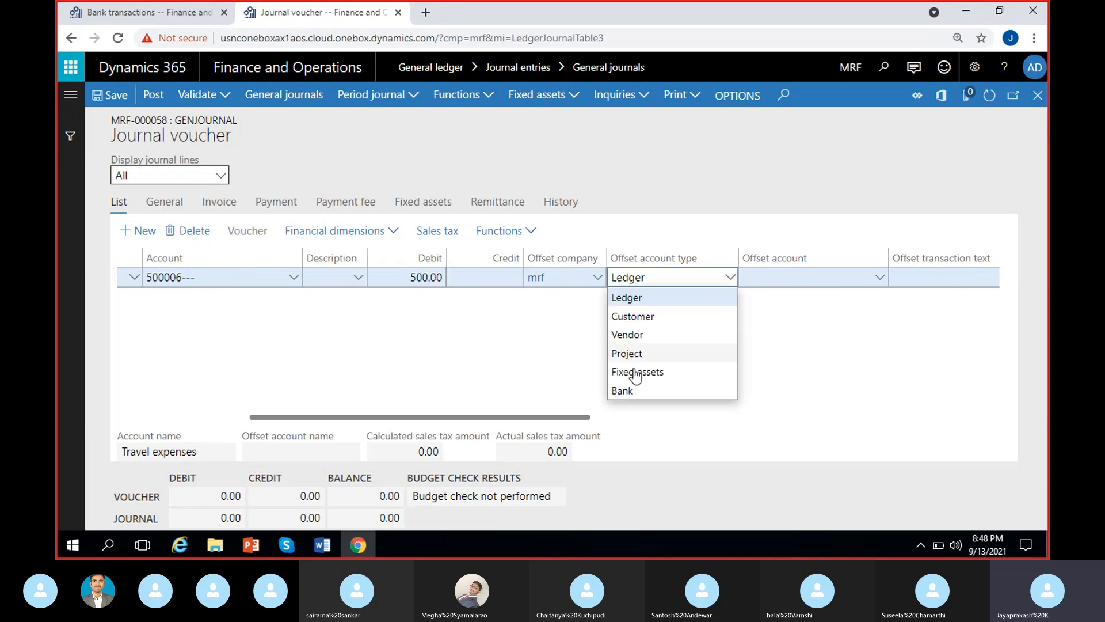
{"action": "left_click", "coordinate": [633, 389]}
{"action": "left_click", "coordinate": [879, 280]}
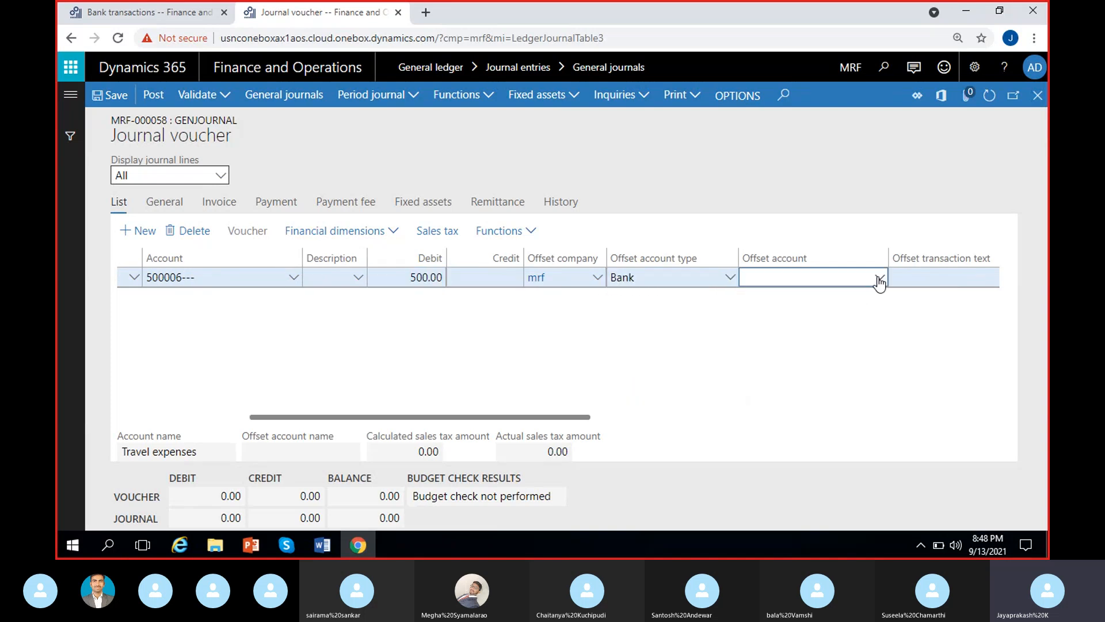
{"action": "left_click", "coordinate": [792, 321]}
{"action": "scroll", "coordinate": [662, 337], "scroll_direction": "right", "scroll_amount": 2}
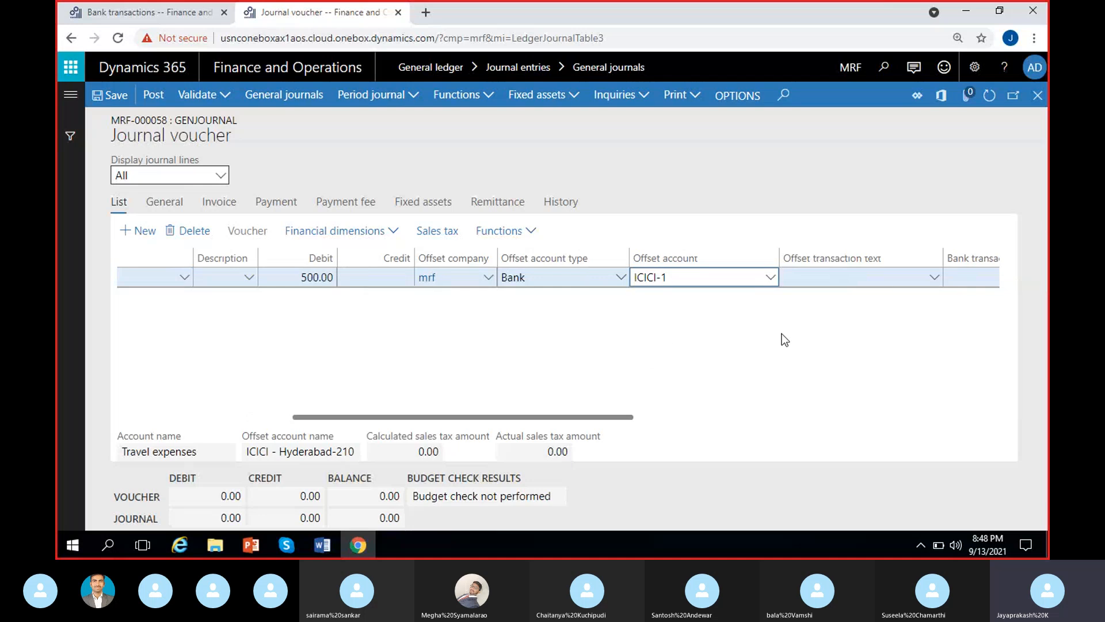
{"action": "scroll", "coordinate": [836, 336], "scroll_direction": "right", "scroll_amount": 2}
Set the line's bank transaction type to 02 (Cash payment), check the line and save the journal.
{"action": "left_click", "coordinate": [833, 279]}
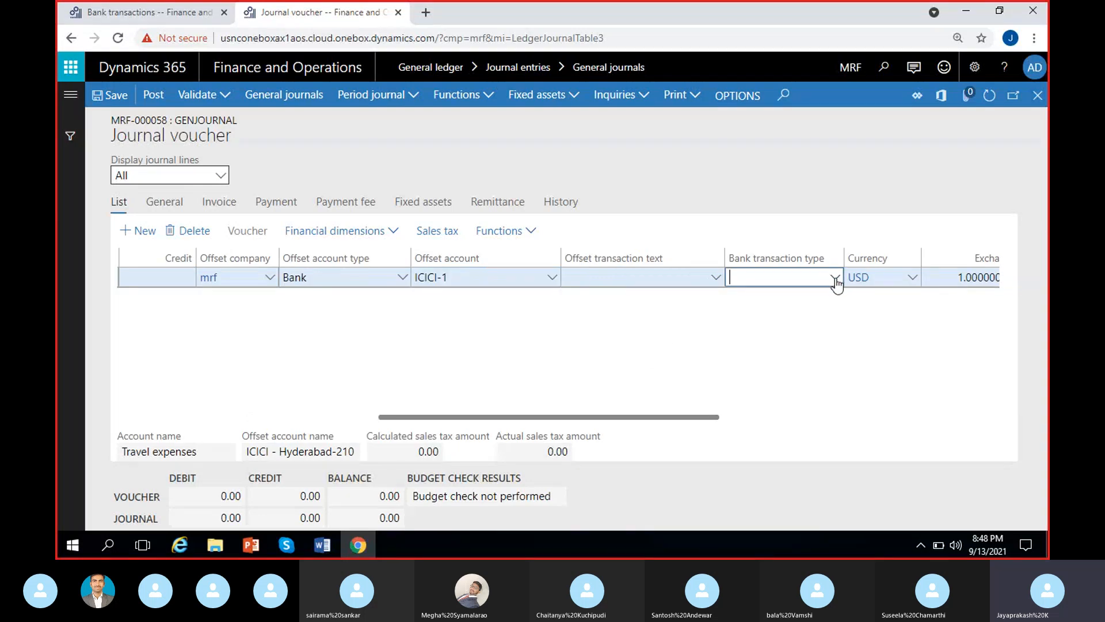
{"action": "left_click", "coordinate": [835, 279]}
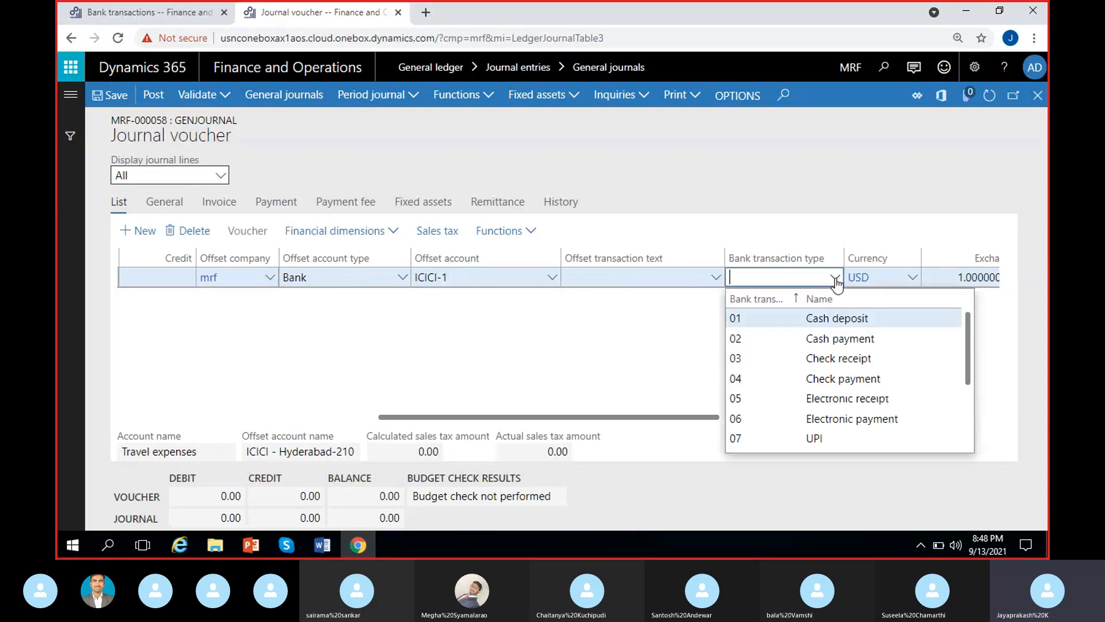
{"action": "left_click", "coordinate": [807, 344]}
{"action": "scroll", "coordinate": [295, 393], "scroll_direction": "left", "scroll_amount": 2}
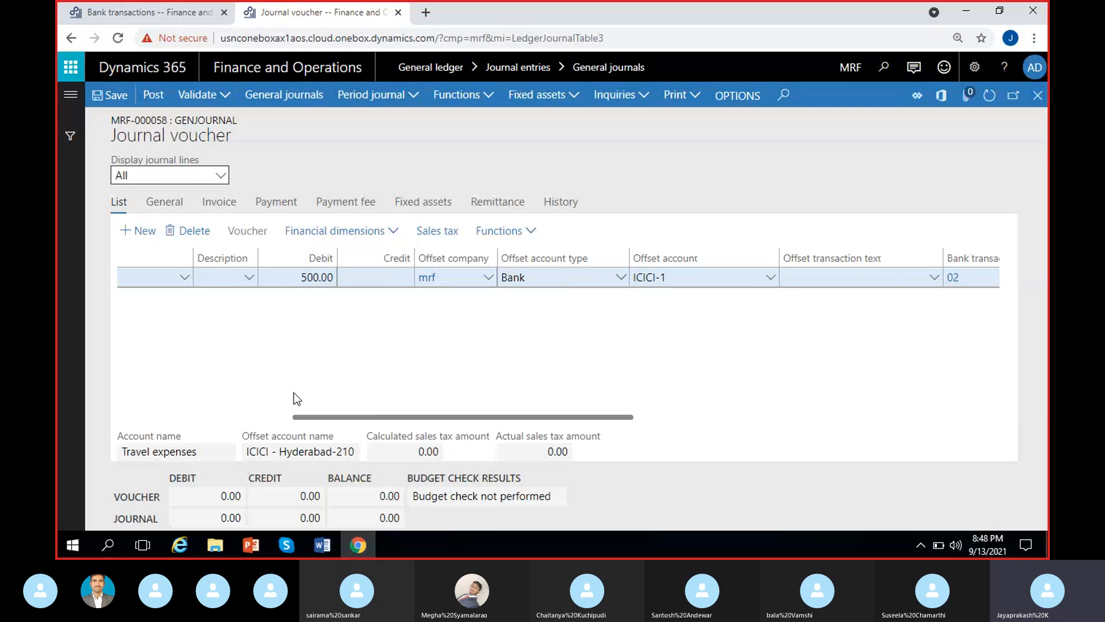
{"action": "scroll", "coordinate": [293, 393], "scroll_direction": "right", "scroll_amount": 5}
{"action": "scroll", "coordinate": [294, 392], "scroll_direction": "left", "scroll_amount": 4}
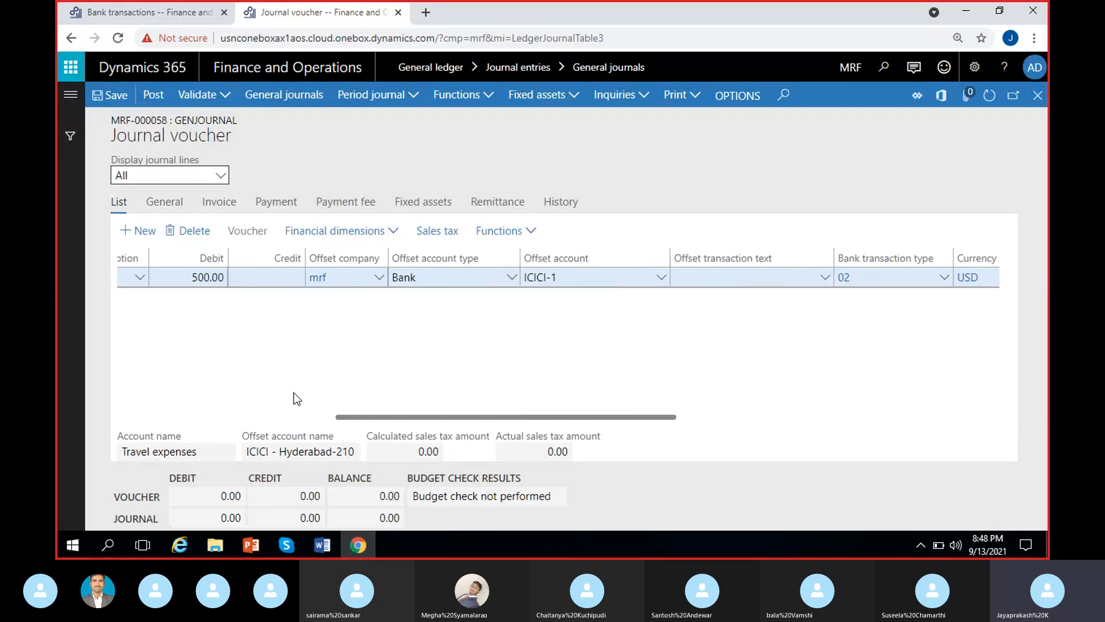
{"action": "scroll", "coordinate": [295, 398], "scroll_direction": "left", "scroll_amount": 3}
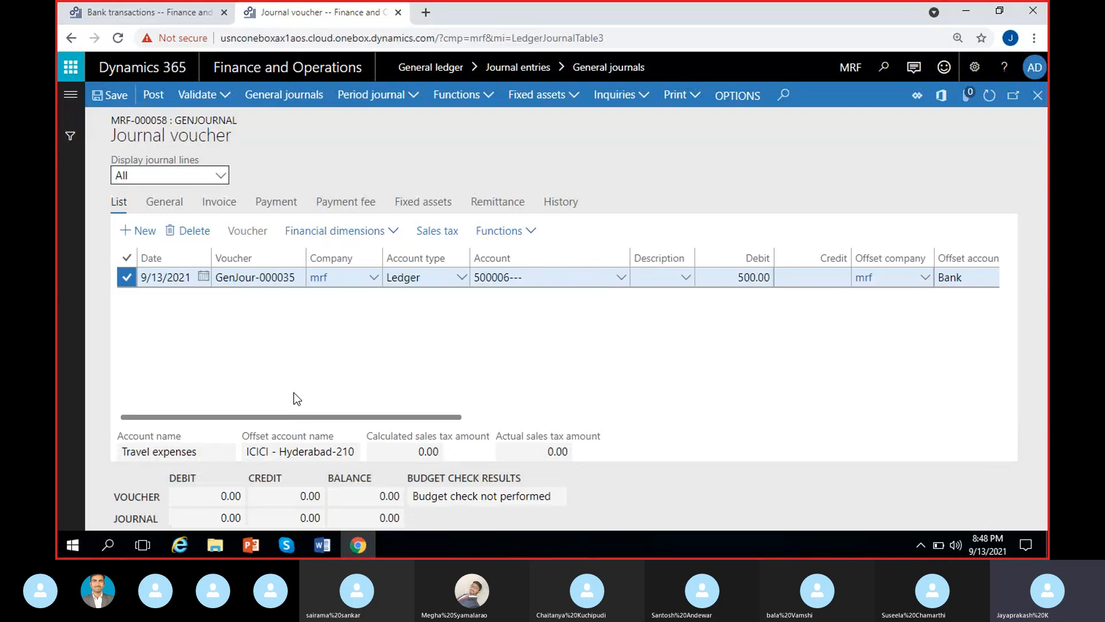
{"action": "left_click", "coordinate": [109, 95]}
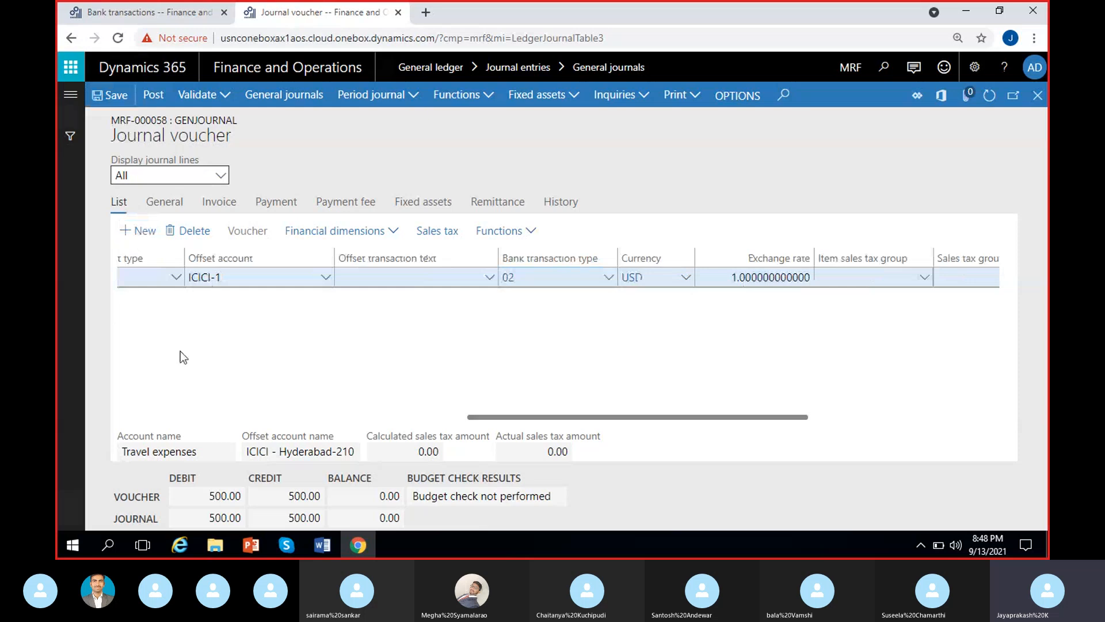
Add a second journal line with ledger account 400002 (Subscription revenue) and a credit of 1,500.00.
{"action": "key", "text": "alt+n"}
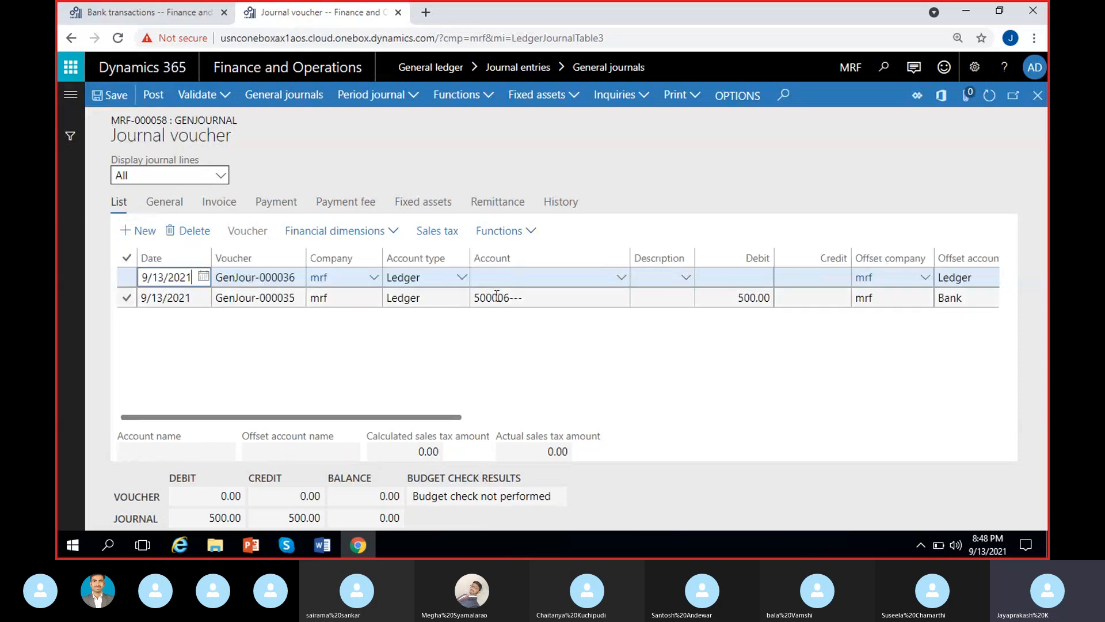
{"action": "left_click", "coordinate": [619, 281]}
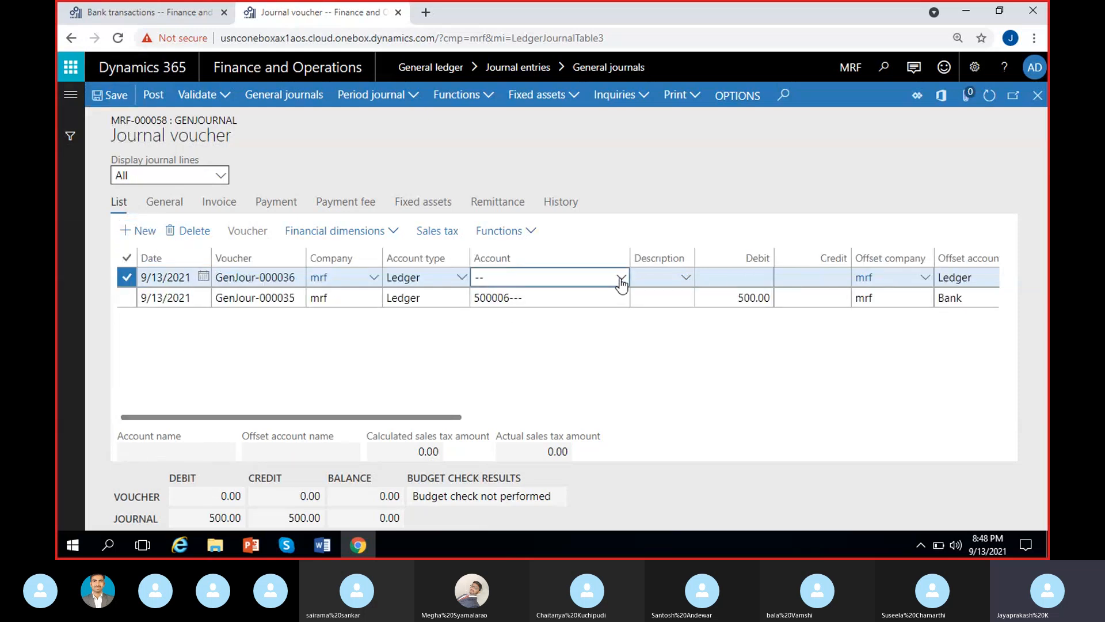
{"action": "type", "text": "4"}
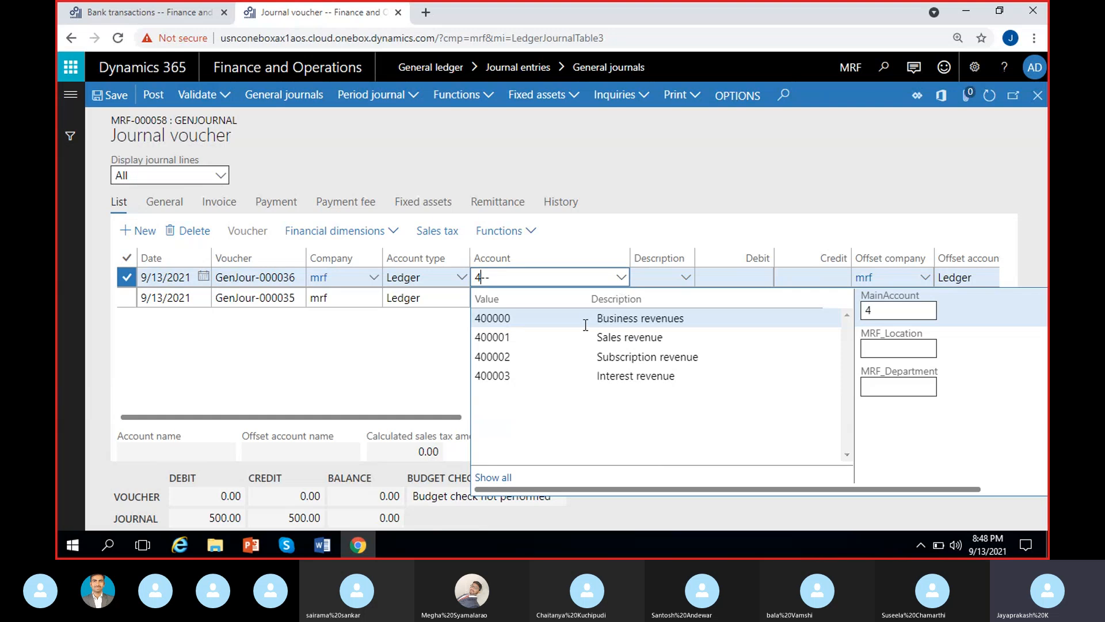
{"action": "left_click", "coordinate": [562, 356]}
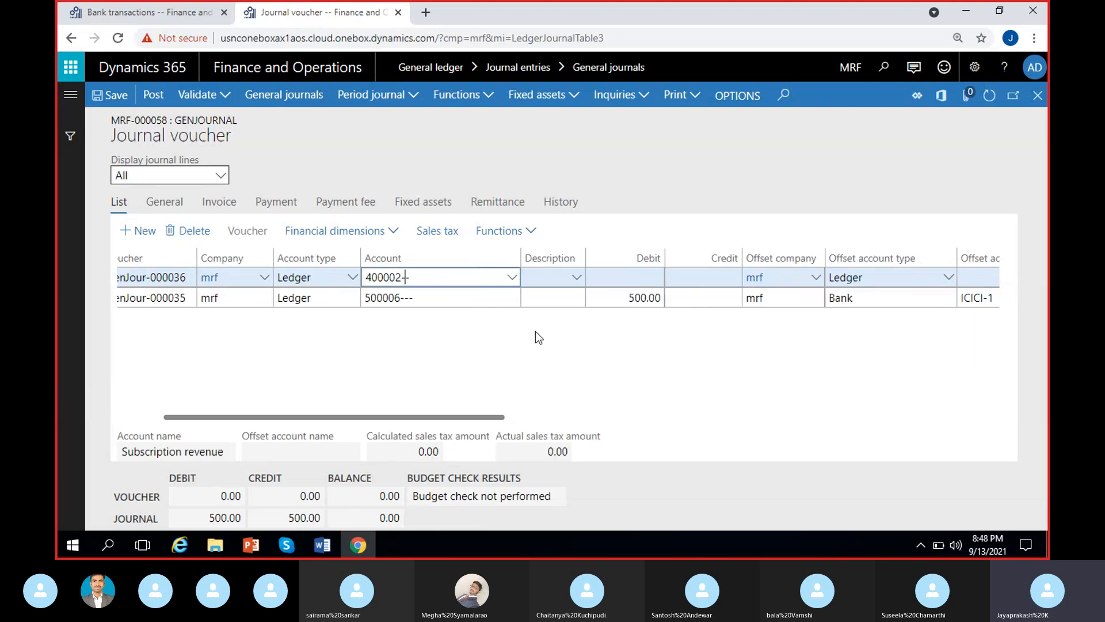
{"action": "left_click", "coordinate": [698, 275]}
{"action": "type", "text": "1,5"}
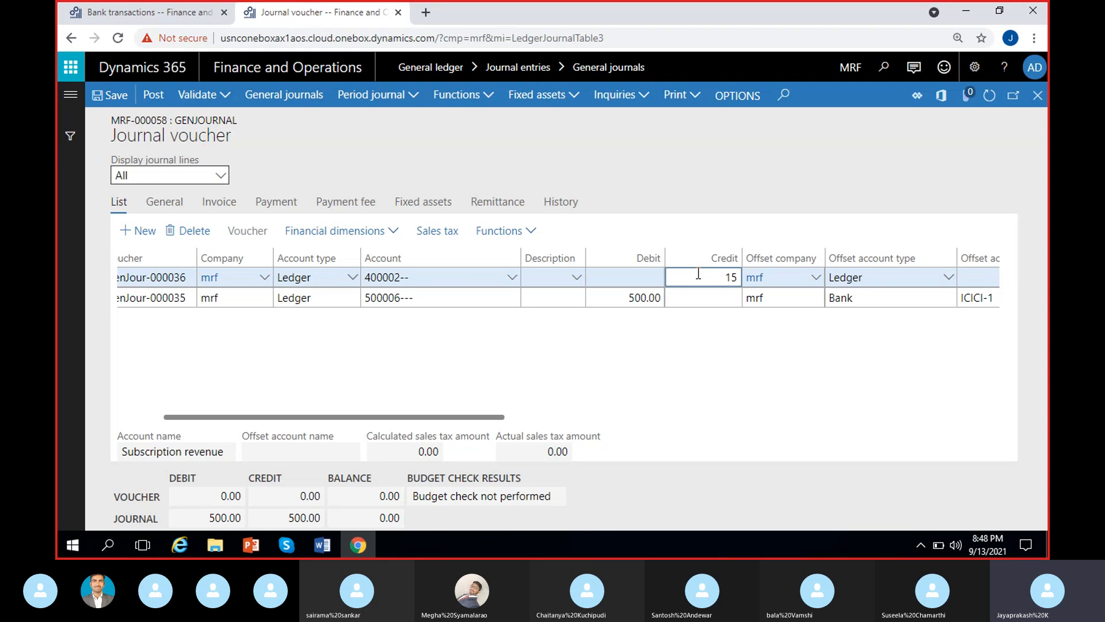
{"action": "type", "text": "00"}
{"action": "left_click", "coordinate": [710, 357]}
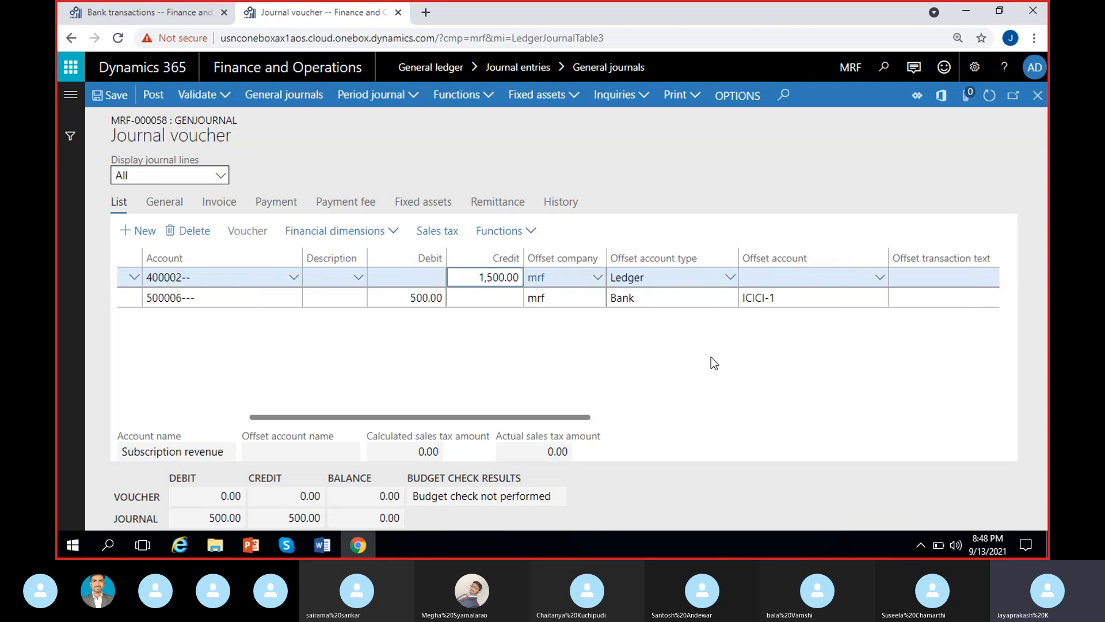
Set the 1,500.00 credit line's offset account type to Bank and its offset account to ICICI-1.
{"action": "left_click", "coordinate": [620, 277]}
{"action": "left_click", "coordinate": [534, 384]}
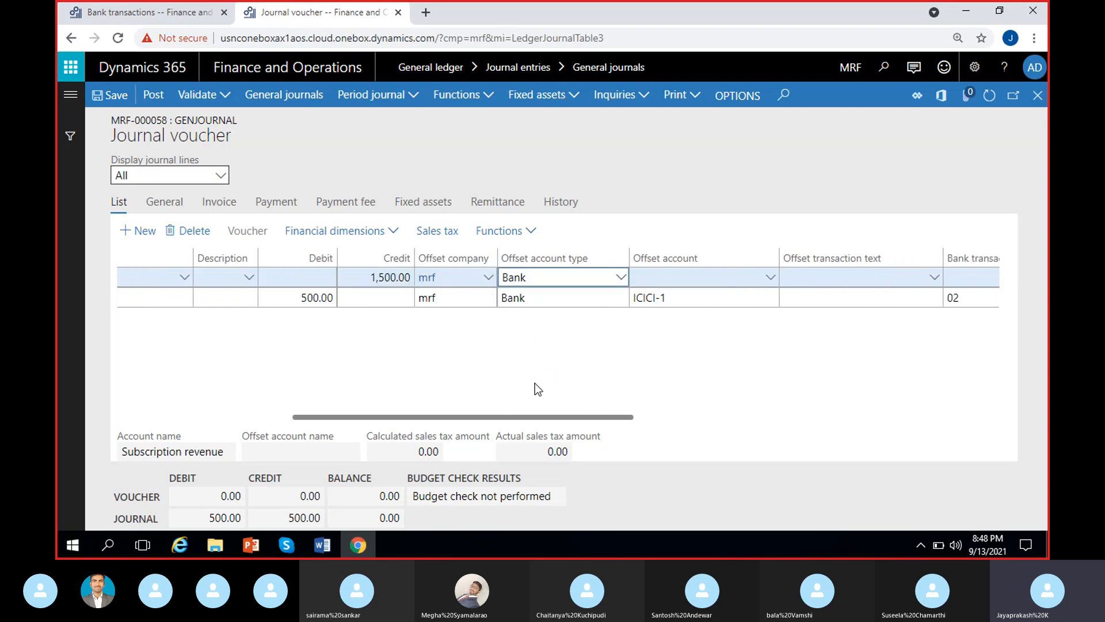
{"action": "left_click", "coordinate": [675, 360]}
{"action": "left_click", "coordinate": [664, 281]}
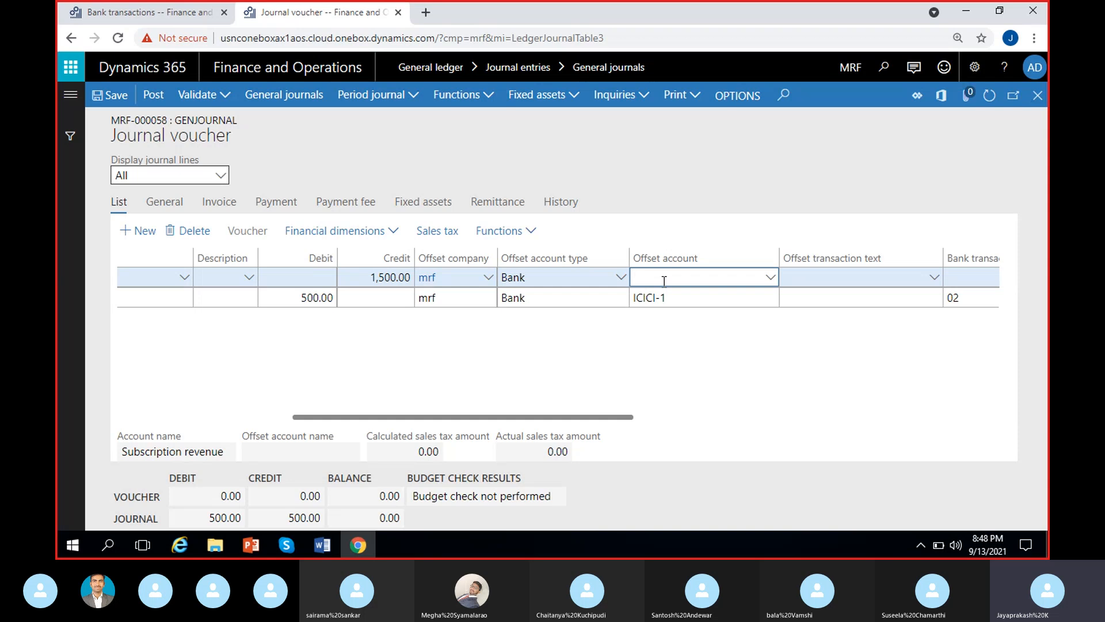
{"action": "left_click", "coordinate": [771, 277]}
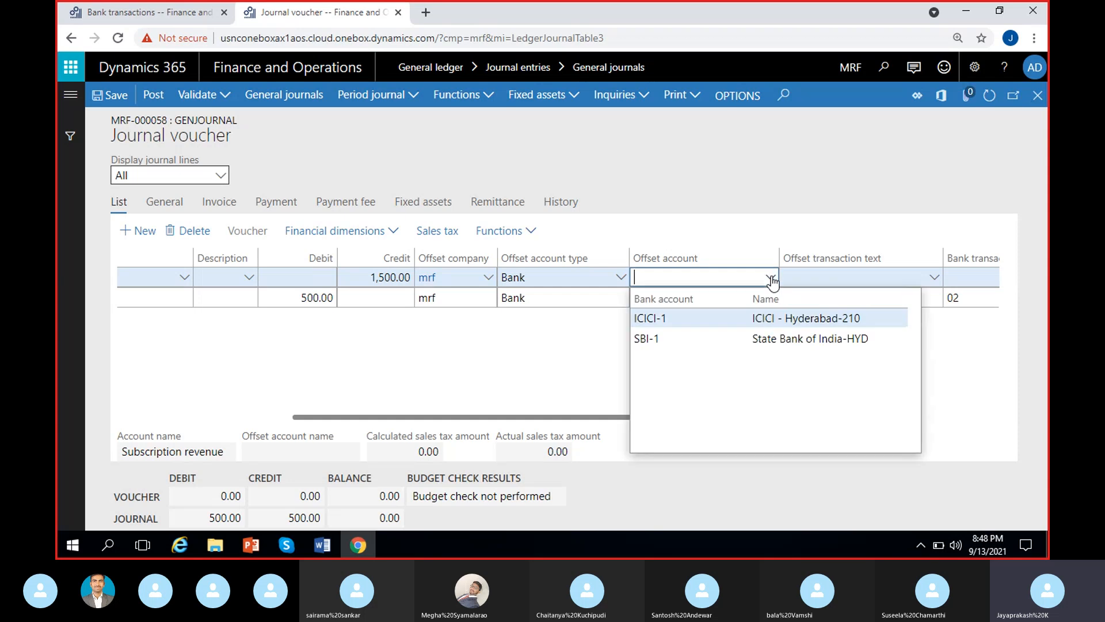
{"action": "left_click", "coordinate": [699, 317]}
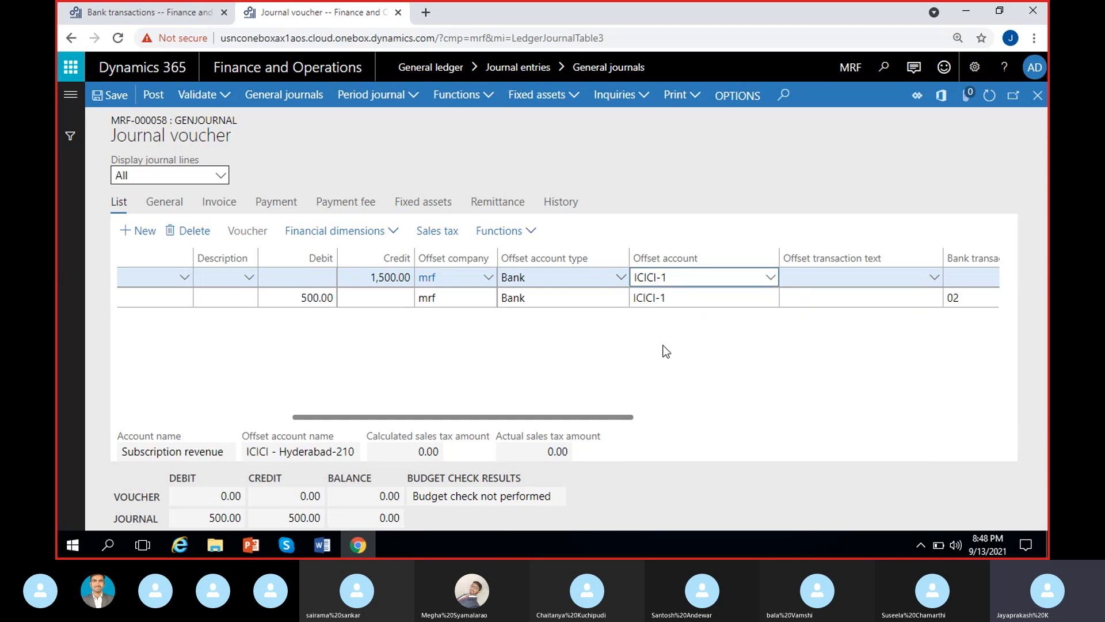
Set the 1,500.00 credit line's bank transaction type to 01 (Cash deposit).
{"action": "scroll", "coordinate": [666, 351], "scroll_direction": "right", "scroll_amount": 4}
{"action": "left_click", "coordinate": [834, 277]}
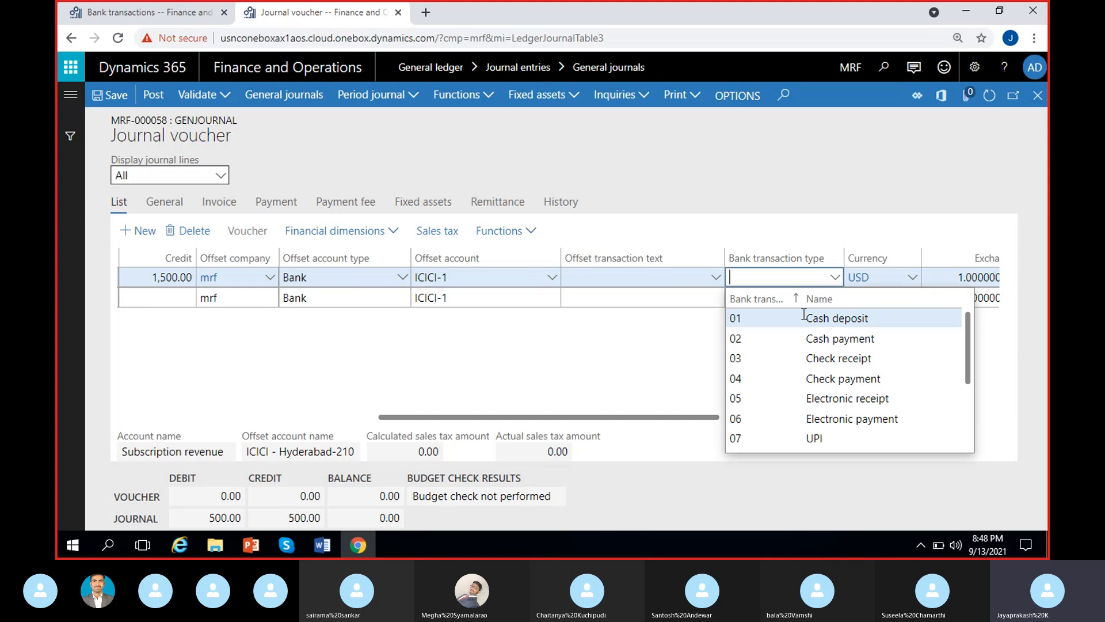
{"action": "left_click", "coordinate": [800, 318]}
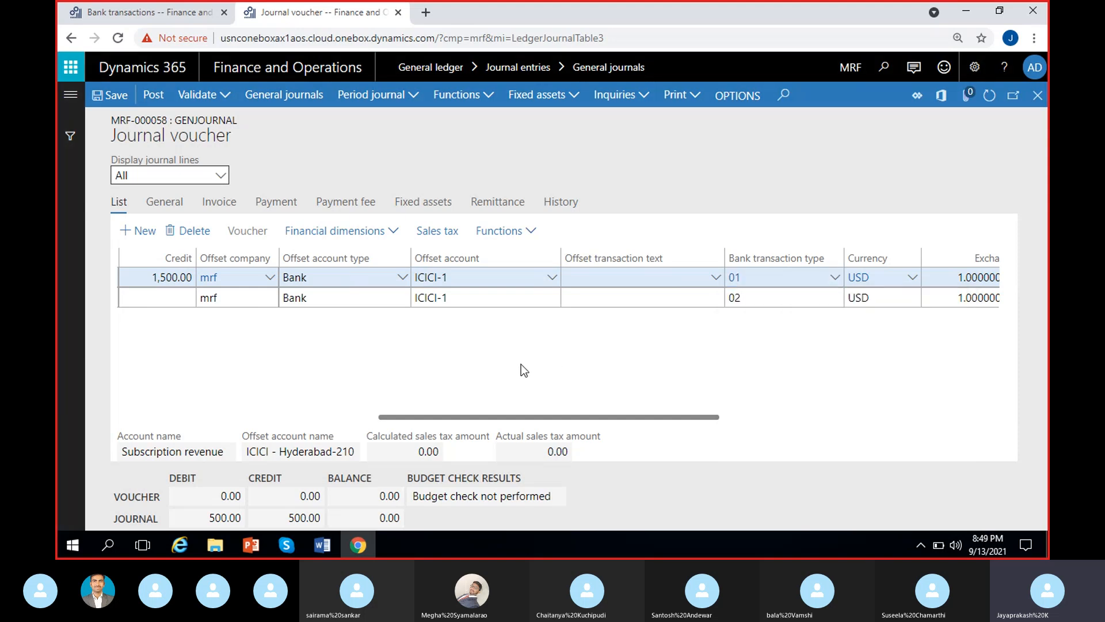
{"action": "scroll", "coordinate": [523, 370], "scroll_direction": "left", "scroll_amount": 2}
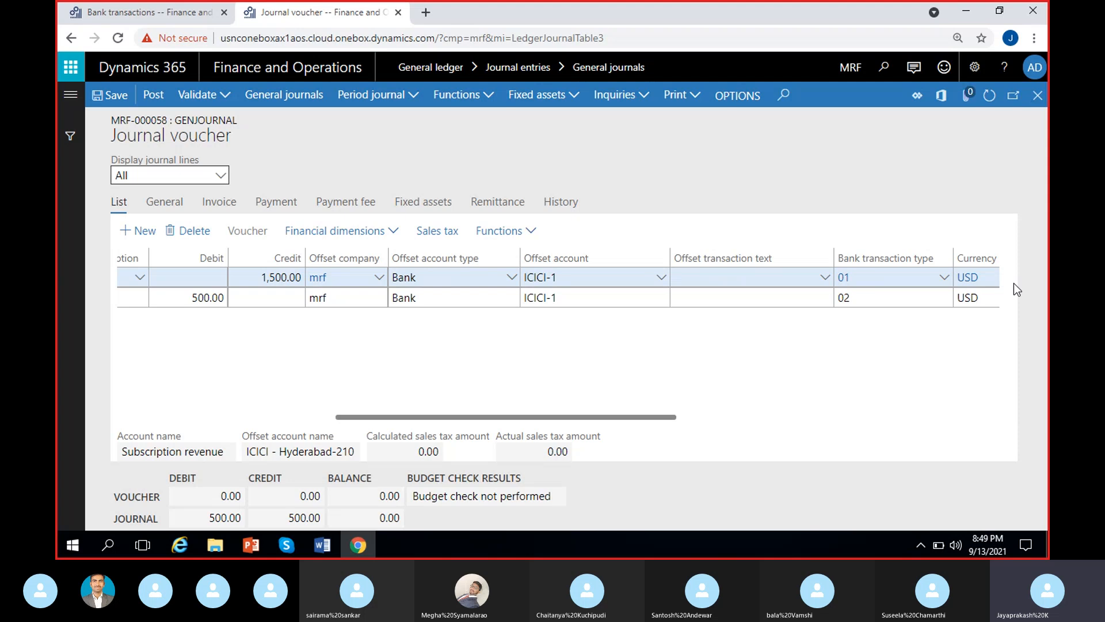
Set the credit line's offset account financial dimensions to Customer-2, cost center CC/1 and department 200 (Finance).
{"action": "left_click", "coordinate": [347, 236]}
{"action": "left_click", "coordinate": [330, 275]}
{"action": "left_click", "coordinate": [767, 143]}
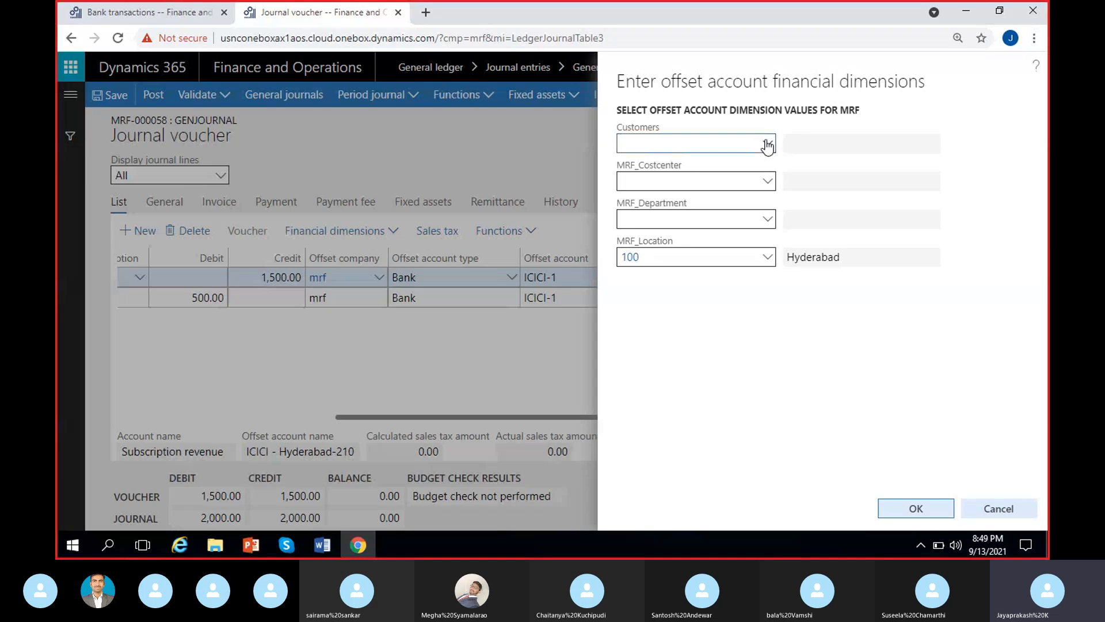
{"action": "left_click", "coordinate": [653, 238]}
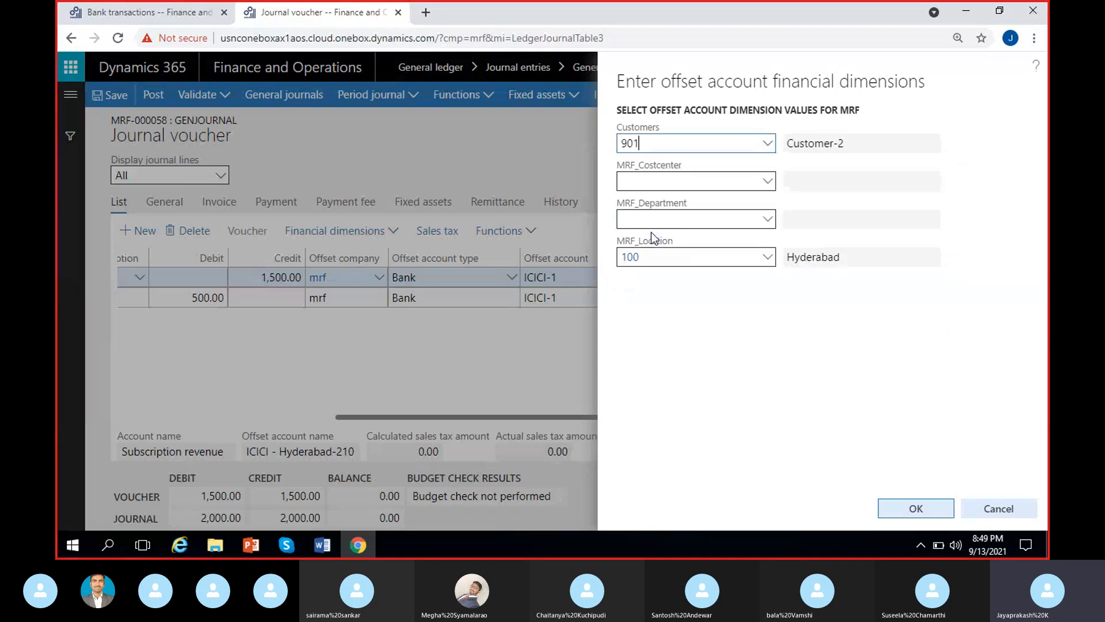
{"action": "left_click", "coordinate": [768, 182]}
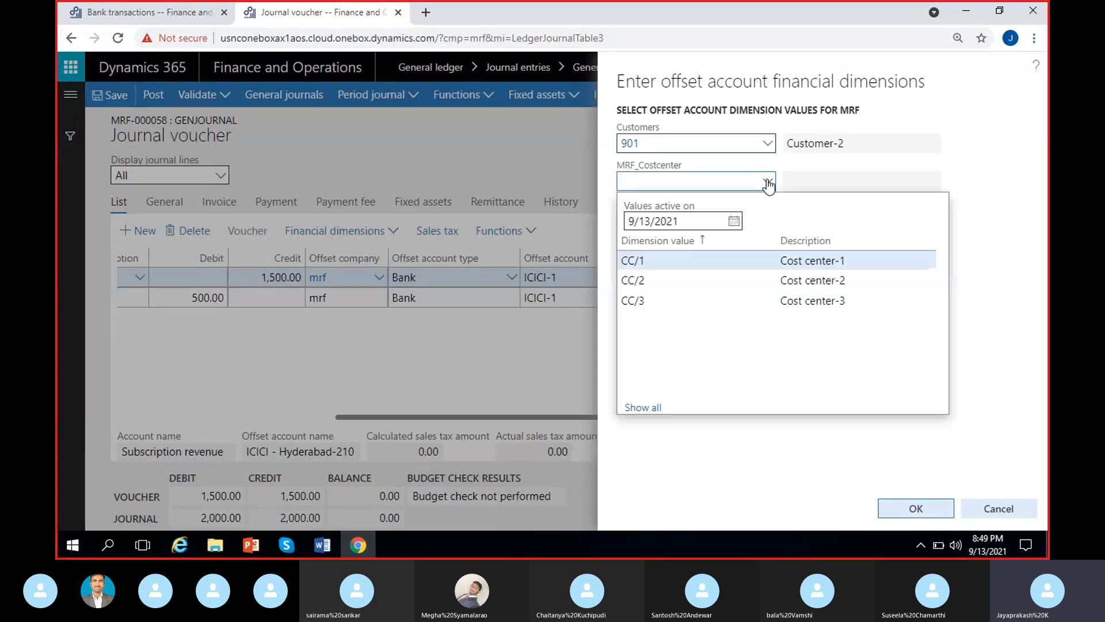
{"action": "left_click", "coordinate": [678, 260]}
{"action": "left_click", "coordinate": [768, 219]}
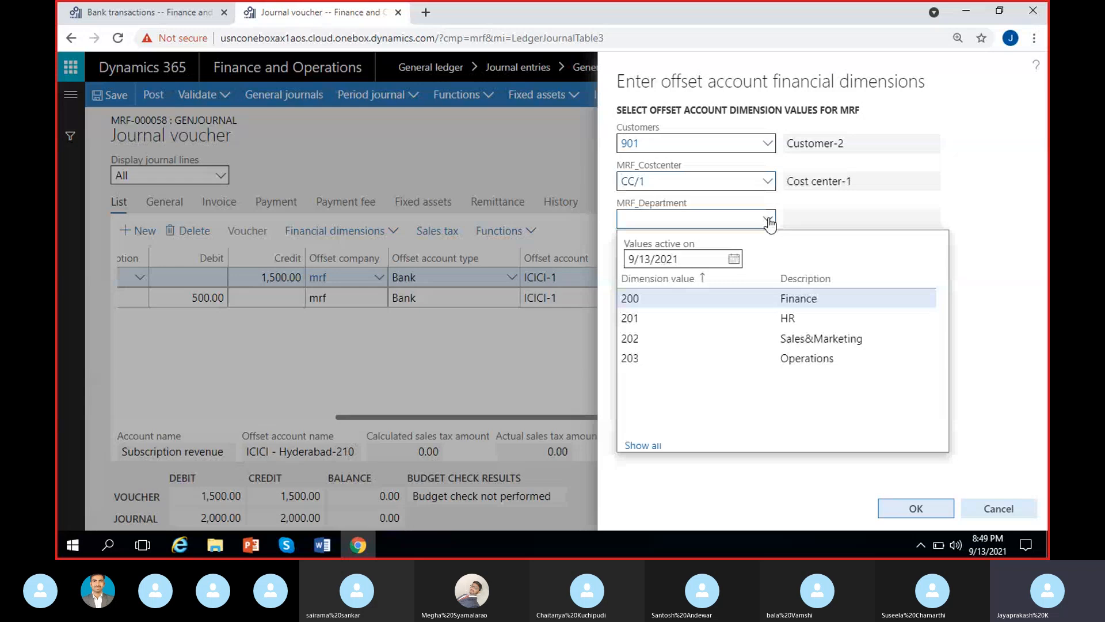
{"action": "left_click", "coordinate": [667, 299]}
{"action": "left_click", "coordinate": [916, 508]}
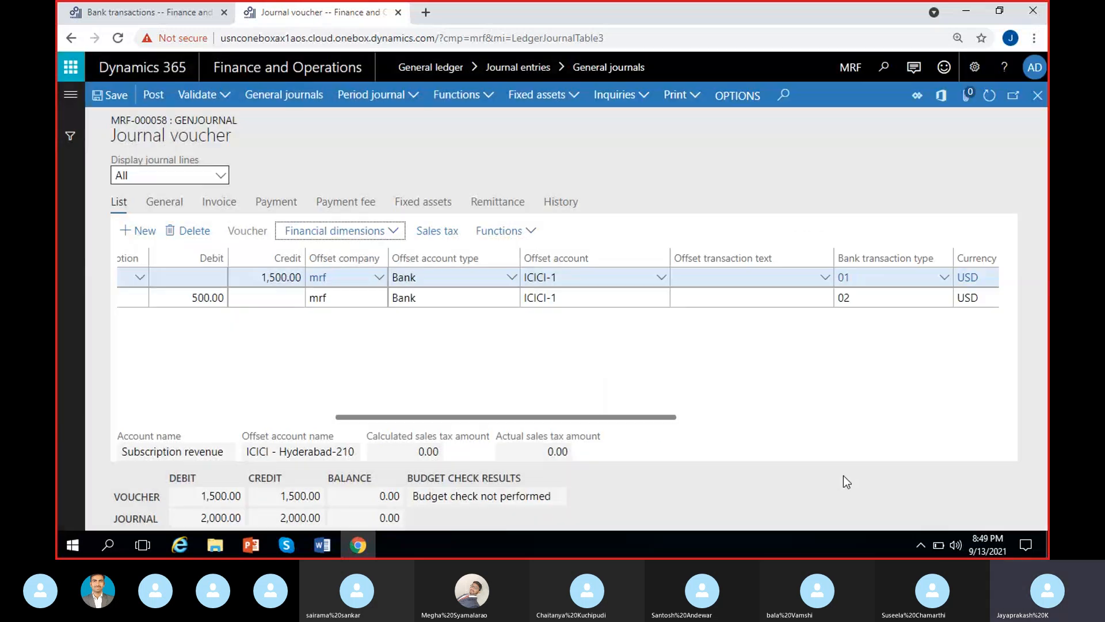
Set the 500.00 debit line's offset account financial dimensions to Customer-1, cost center CC/1 and department 200 (Finance).
{"action": "left_click", "coordinate": [455, 299]}
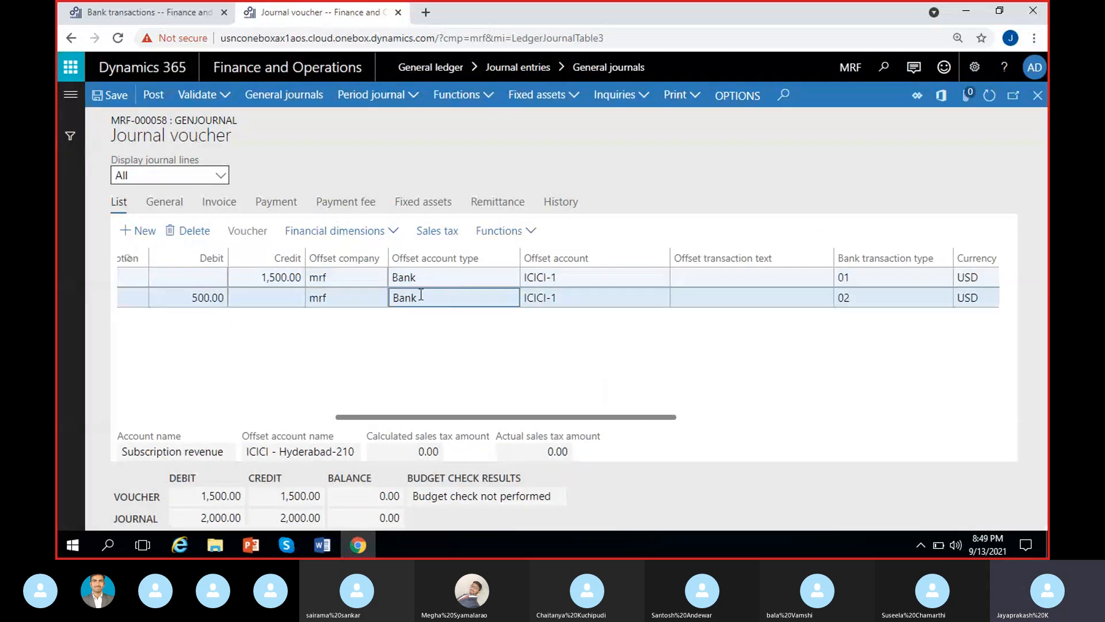
{"action": "left_click", "coordinate": [358, 232]}
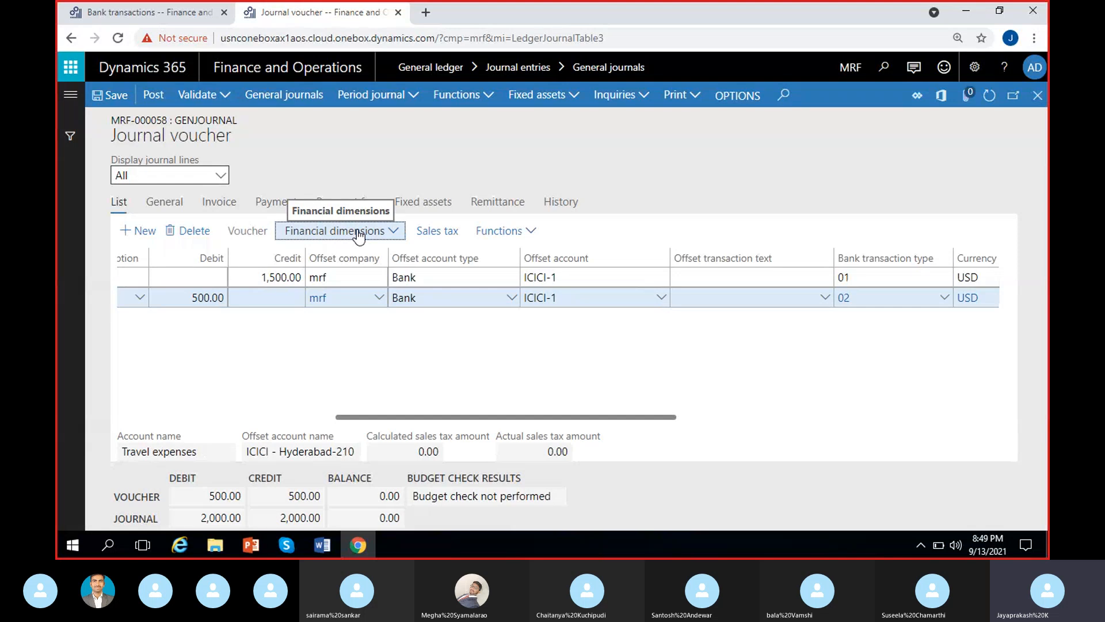
{"action": "left_click", "coordinate": [357, 233]}
{"action": "left_click", "coordinate": [340, 273]}
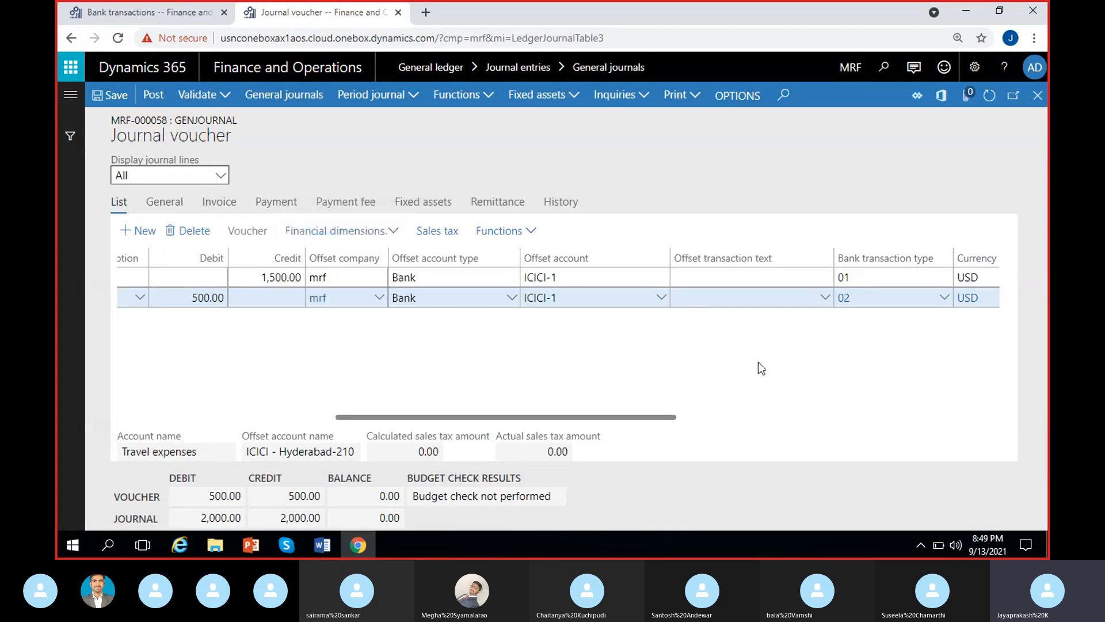
{"action": "left_click", "coordinate": [768, 143]}
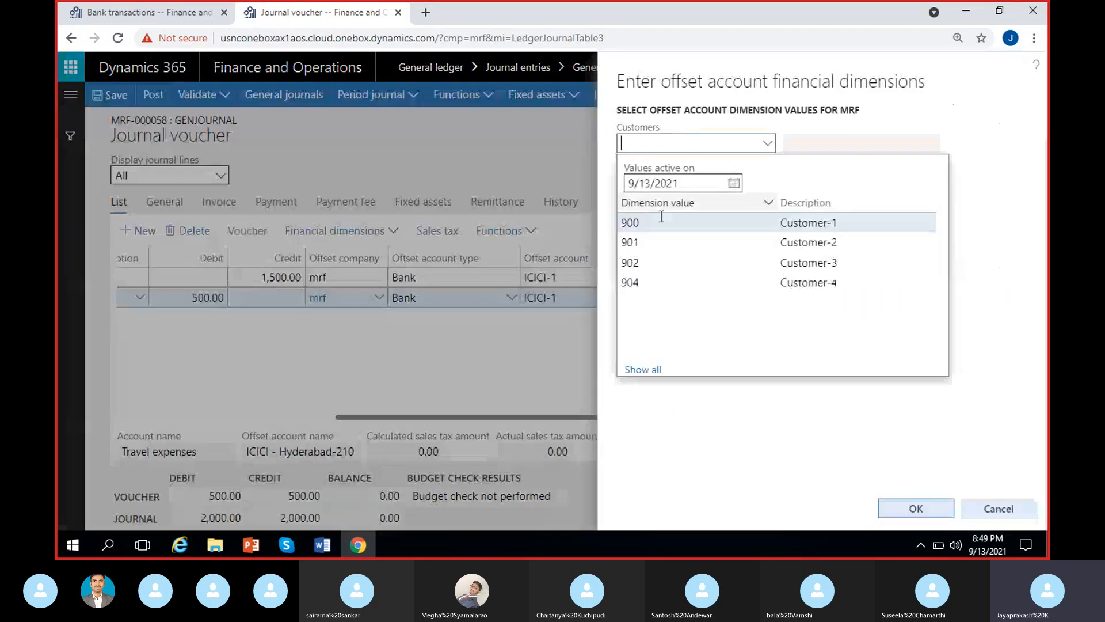
{"action": "left_click", "coordinate": [639, 220]}
{"action": "left_click", "coordinate": [767, 181]}
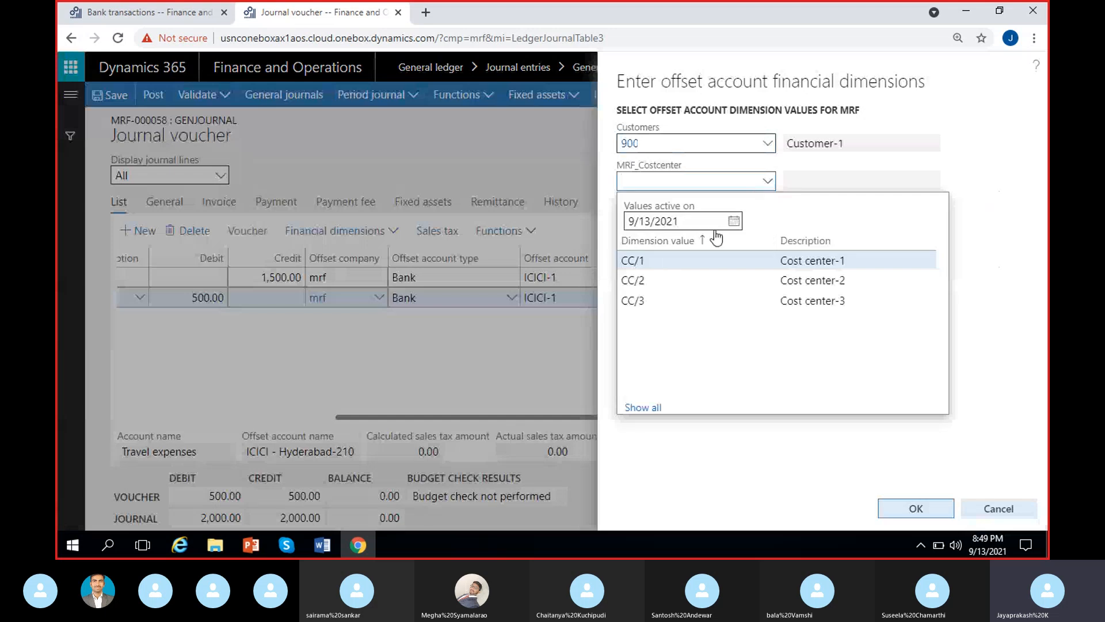
{"action": "left_click", "coordinate": [656, 259]}
{"action": "left_click", "coordinate": [768, 219]}
{"action": "left_click", "coordinate": [768, 223]}
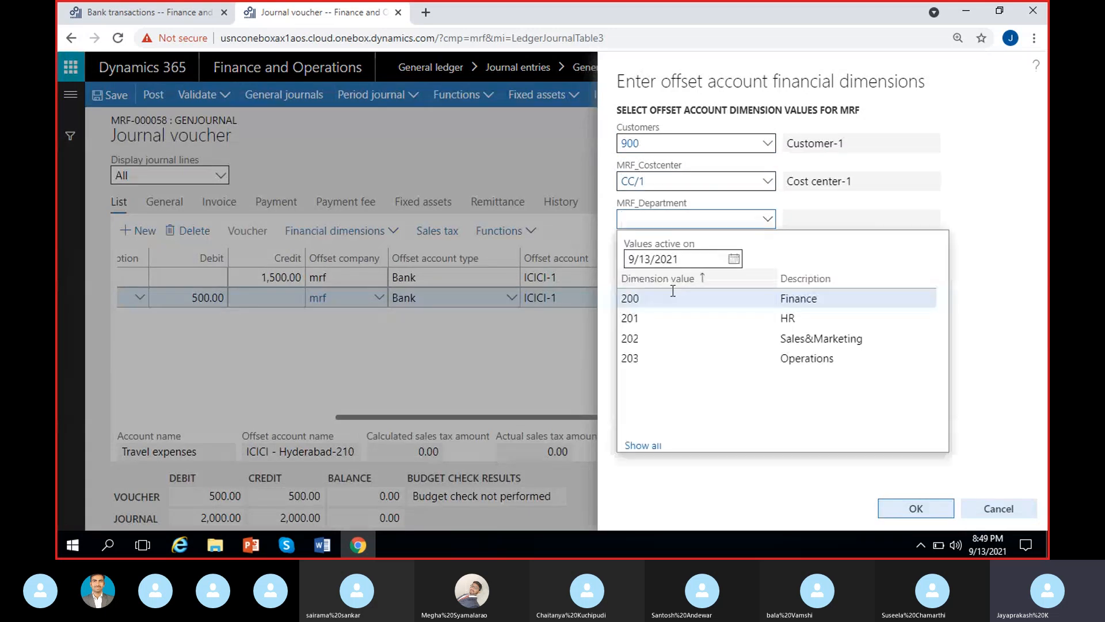
{"action": "left_click", "coordinate": [668, 293]}
{"action": "left_click", "coordinate": [911, 509]}
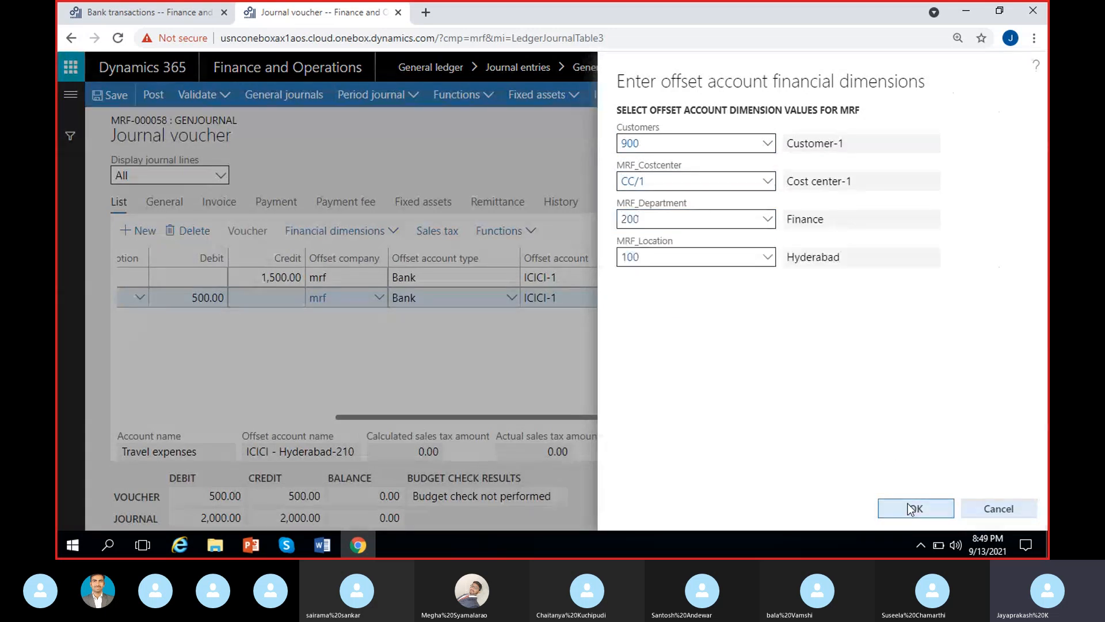
Post the general journal, dismiss the completion message and check the posted debit and credit lines.
{"action": "left_click", "coordinate": [153, 94]}
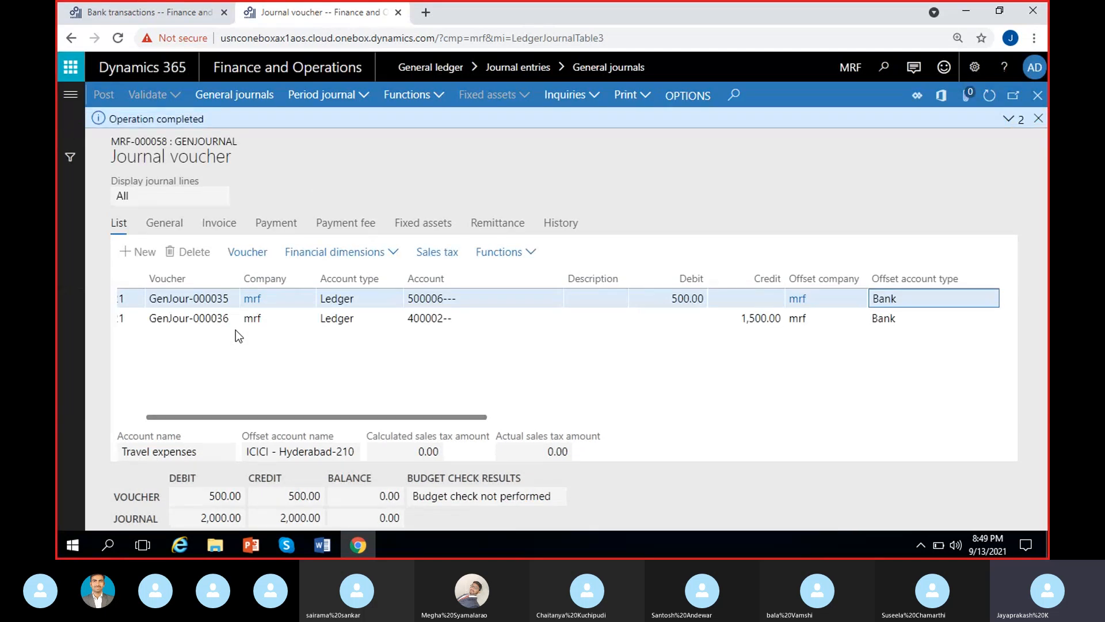
{"action": "left_click", "coordinate": [1040, 118]}
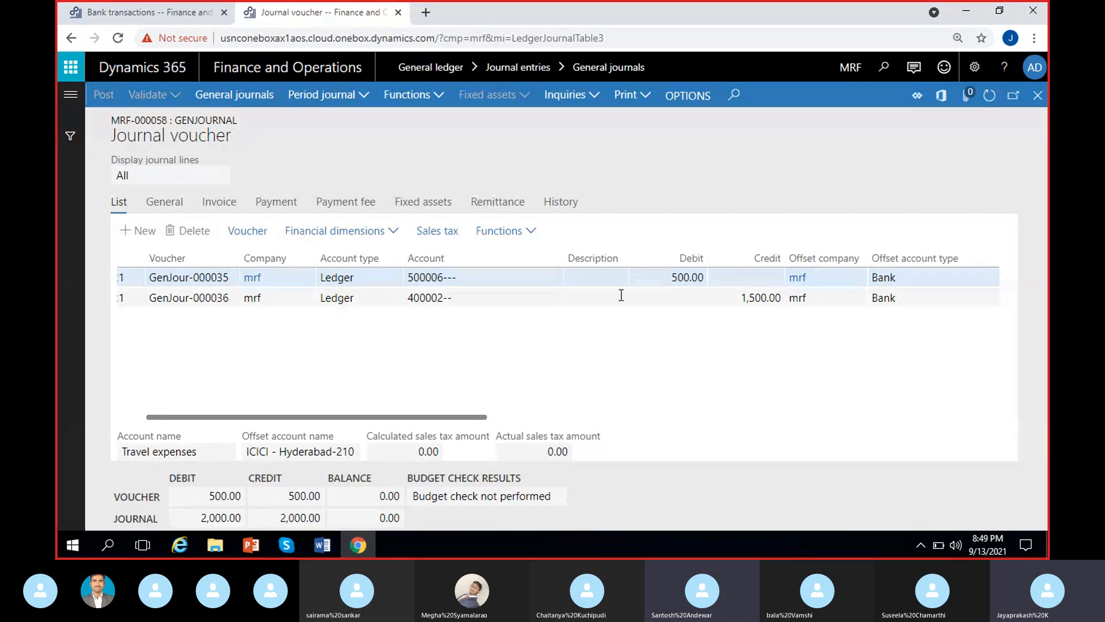
{"action": "left_click", "coordinate": [691, 277]}
{"action": "left_click", "coordinate": [745, 298]}
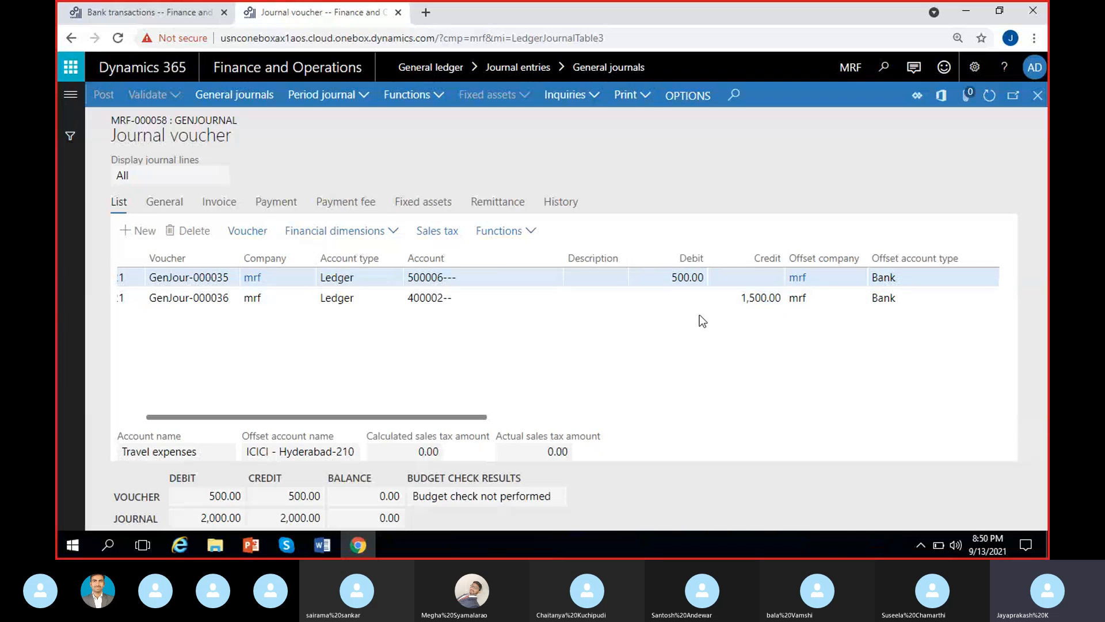
Return from the bank transactions to the bank accounts list and view the balance of ICICI-1.
{"action": "left_click", "coordinate": [123, 8]}
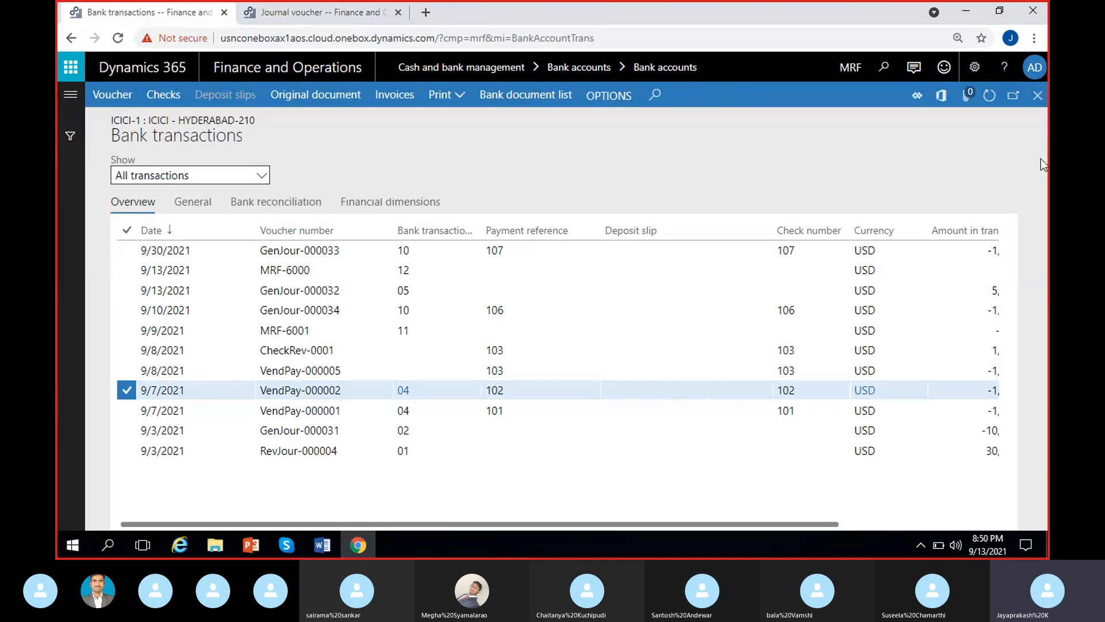
{"action": "left_click", "coordinate": [1038, 95]}
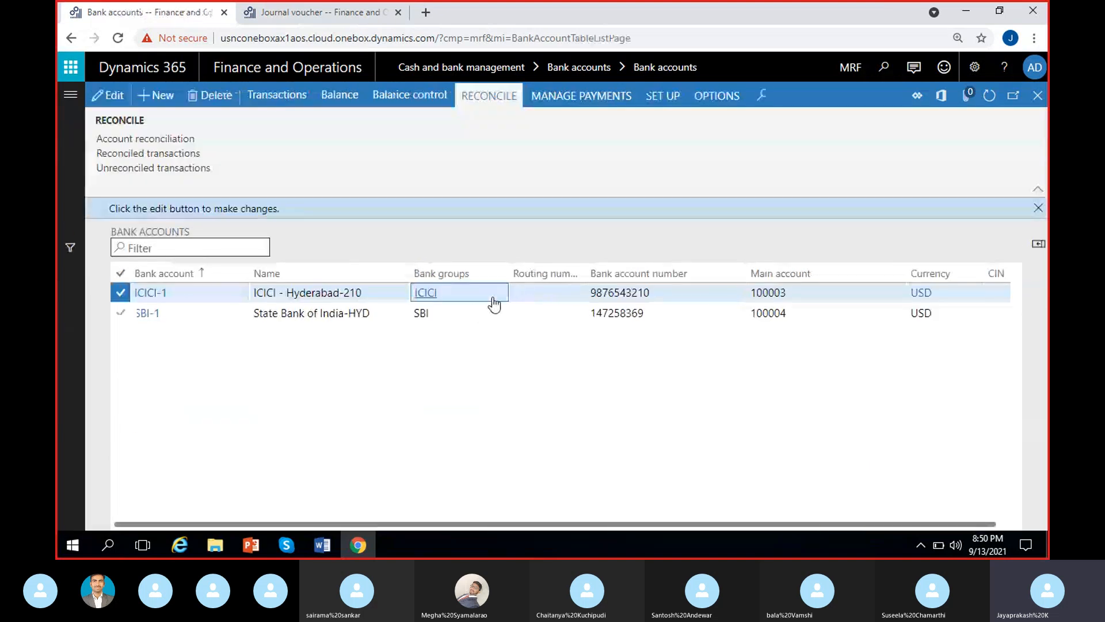
{"action": "left_click", "coordinate": [542, 286]}
{"action": "left_click", "coordinate": [340, 95]}
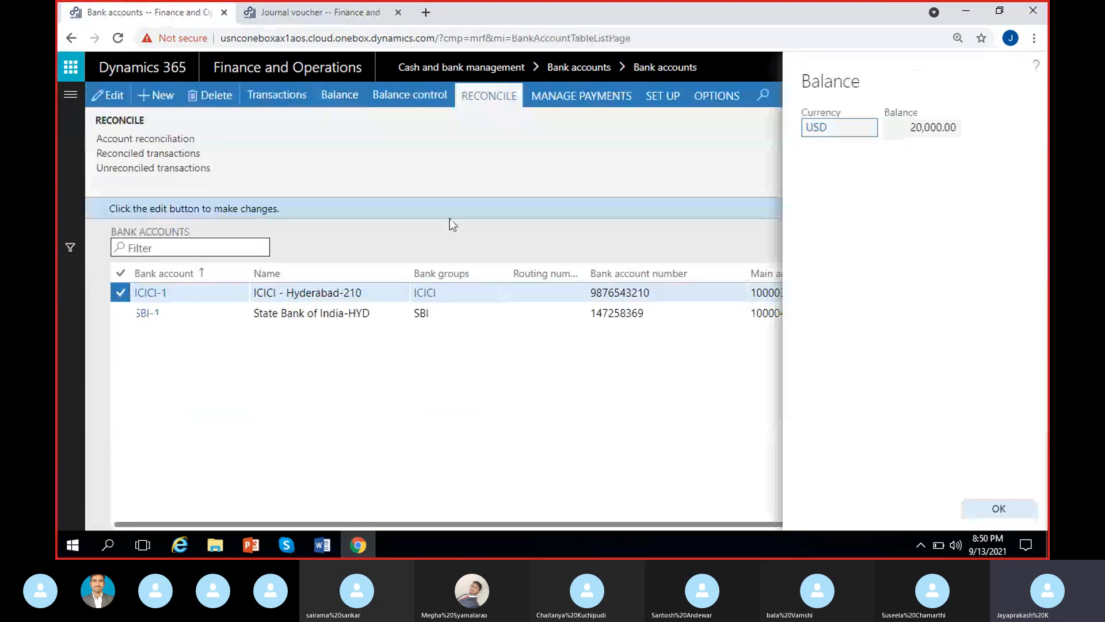
{"action": "left_click_drag", "start_coordinate": [912, 127], "coordinate": [1021, 136]}
{"action": "left_click", "coordinate": [961, 152]}
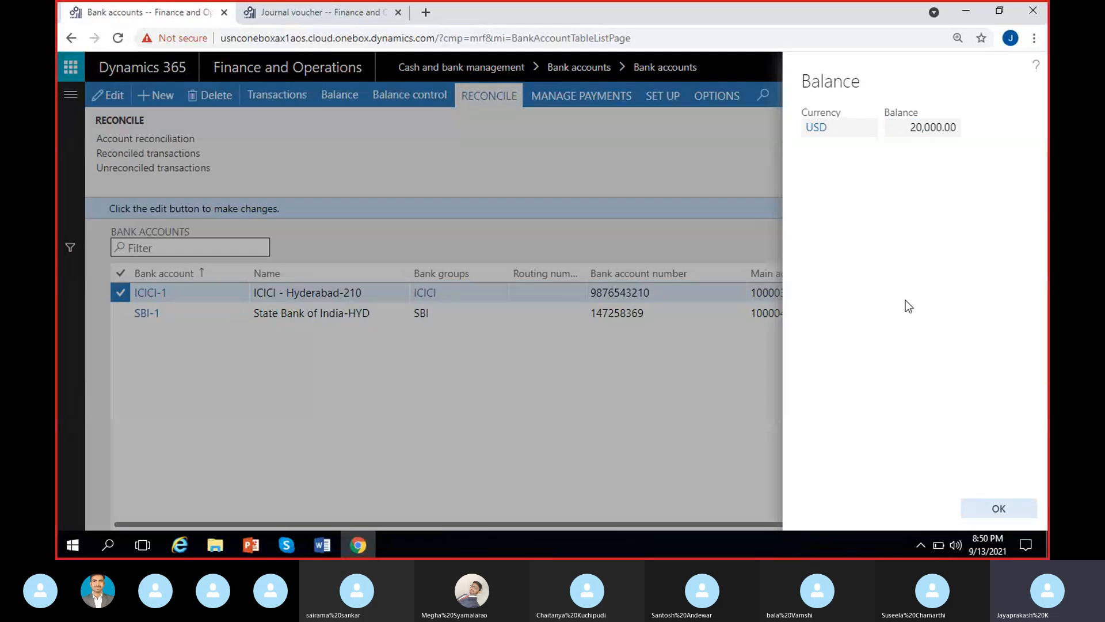
Compare the posted journal amounts with the ICICI-1 balance, then close the balance and the edit notice.
{"action": "left_click", "coordinate": [310, 12]}
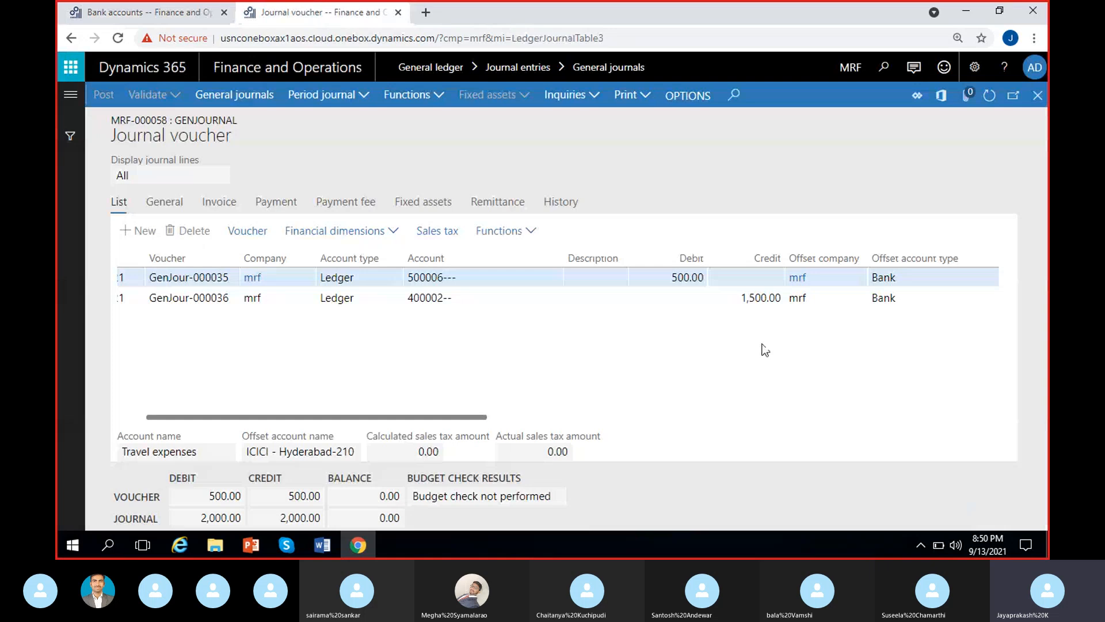
{"action": "left_click_drag", "start_coordinate": [665, 277], "coordinate": [720, 275]}
{"action": "left_click", "coordinate": [672, 346]}
{"action": "left_click", "coordinate": [116, 13]}
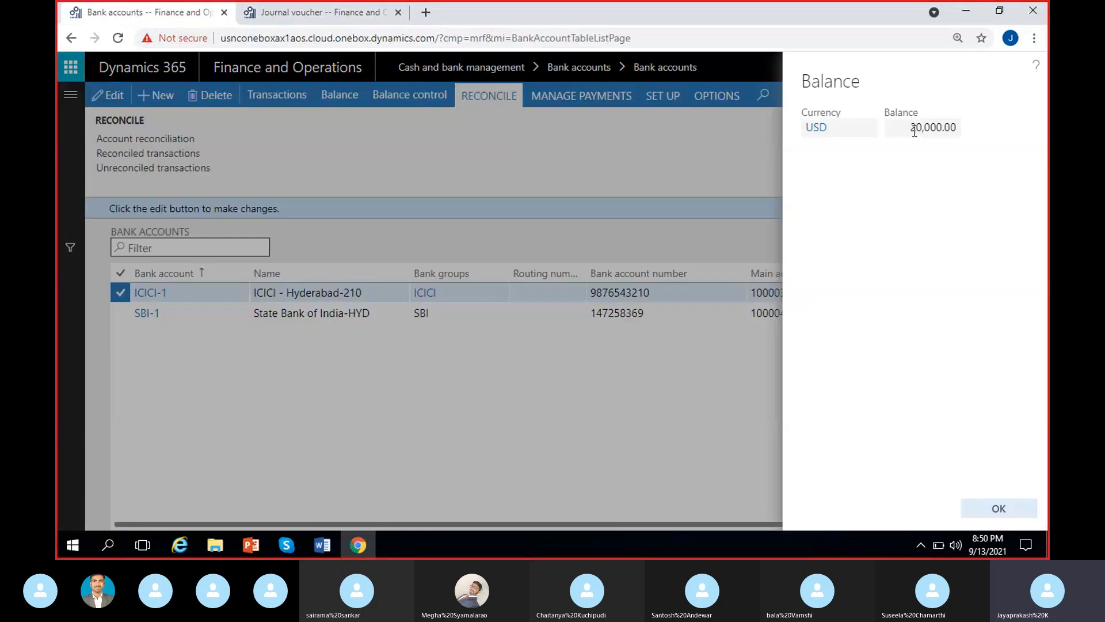
{"action": "left_click_drag", "start_coordinate": [911, 129], "coordinate": [947, 128]}
{"action": "left_click", "coordinate": [962, 196]}
{"action": "left_click", "coordinate": [999, 508]}
{"action": "left_click", "coordinate": [1039, 208]}
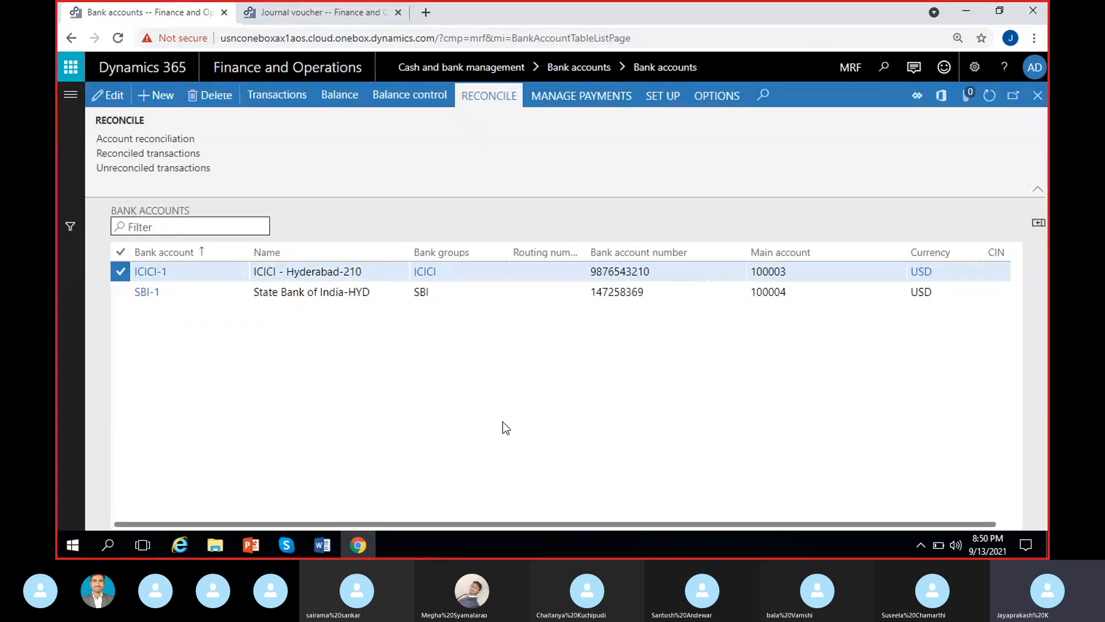
Open the unreconciled transactions of ICICI-1 and examine their voucher numbers, bank transaction types and amounts.
{"action": "left_click", "coordinate": [541, 278]}
{"action": "left_click", "coordinate": [464, 111]}
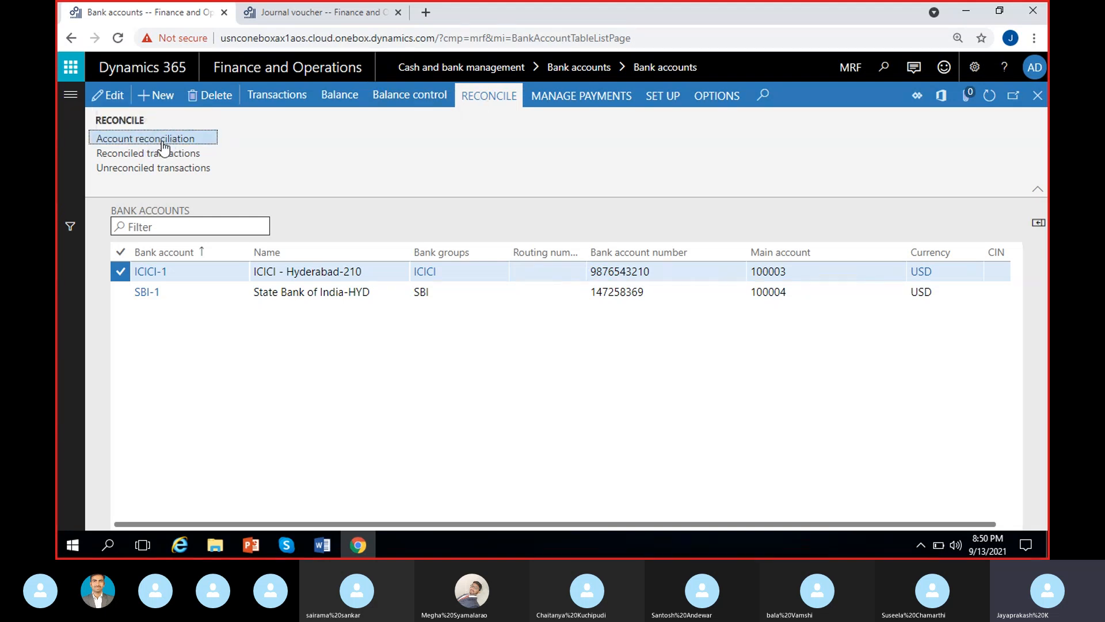
{"action": "left_click", "coordinate": [141, 175]}
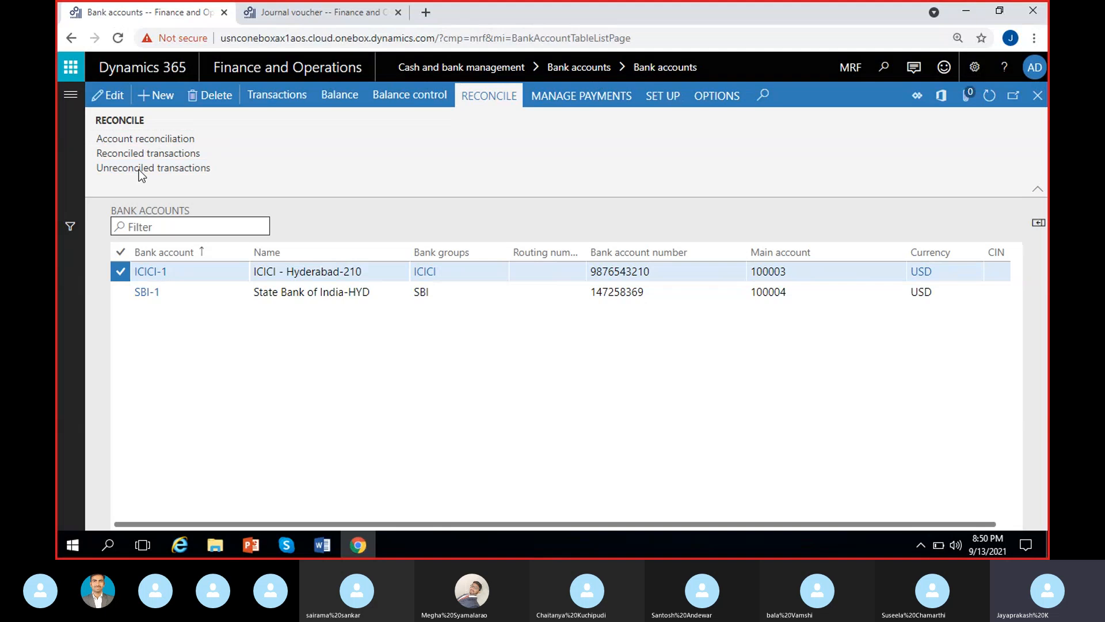
{"action": "scroll", "coordinate": [499, 406], "scroll_direction": "right", "scroll_amount": 3}
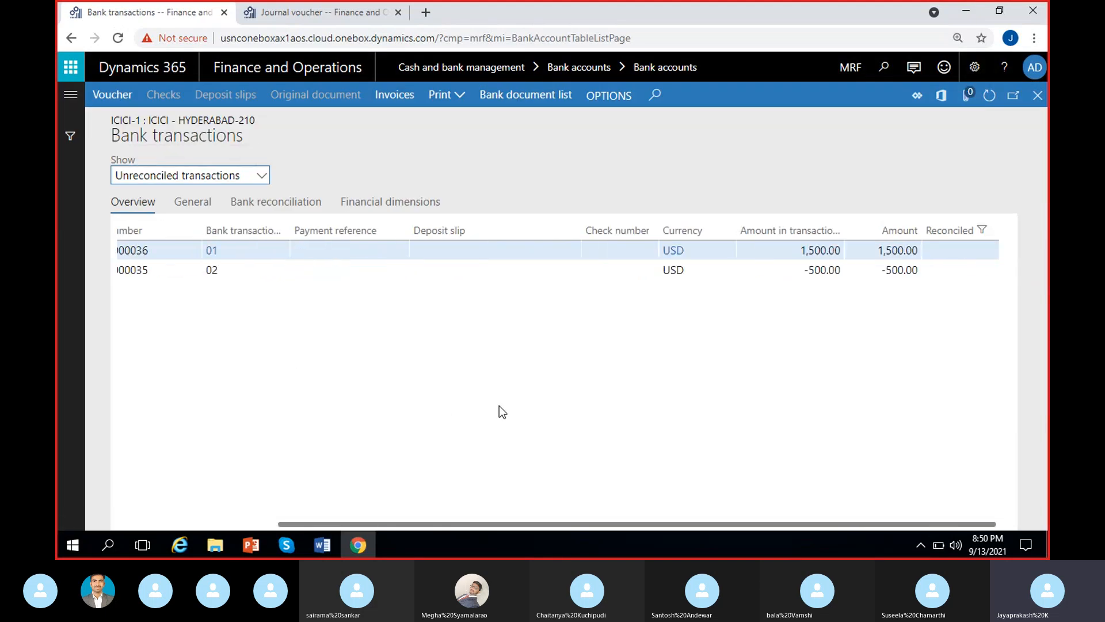
{"action": "scroll", "coordinate": [271, 339], "scroll_direction": "left", "scroll_amount": 3}
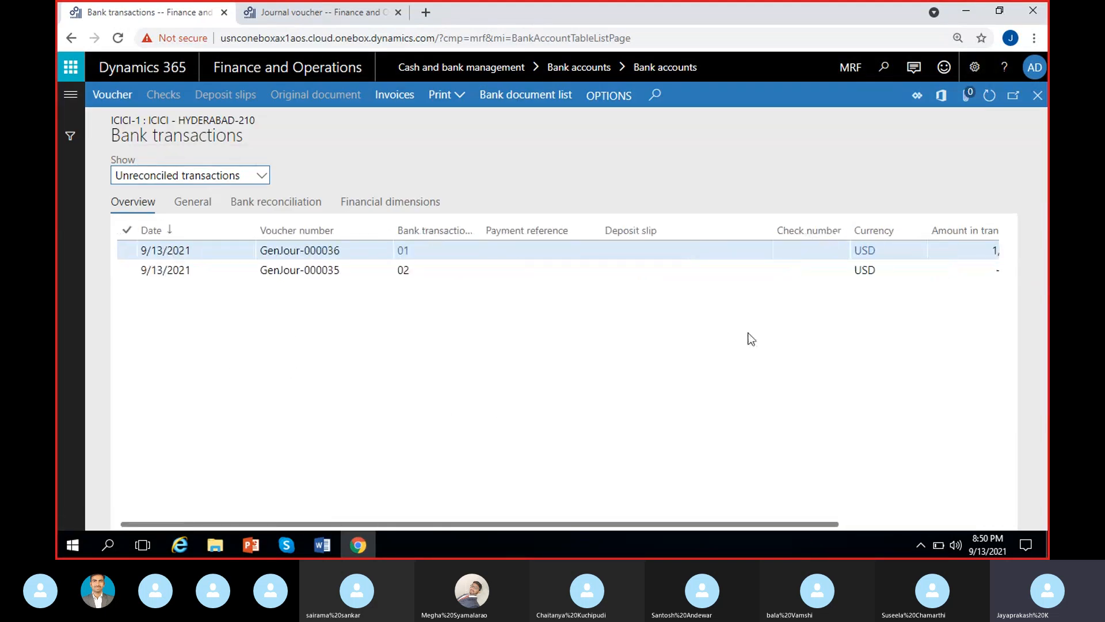
{"action": "scroll", "coordinate": [748, 338], "scroll_direction": "right", "scroll_amount": 3}
{"action": "scroll", "coordinate": [350, 406], "scroll_direction": "left", "scroll_amount": 3}
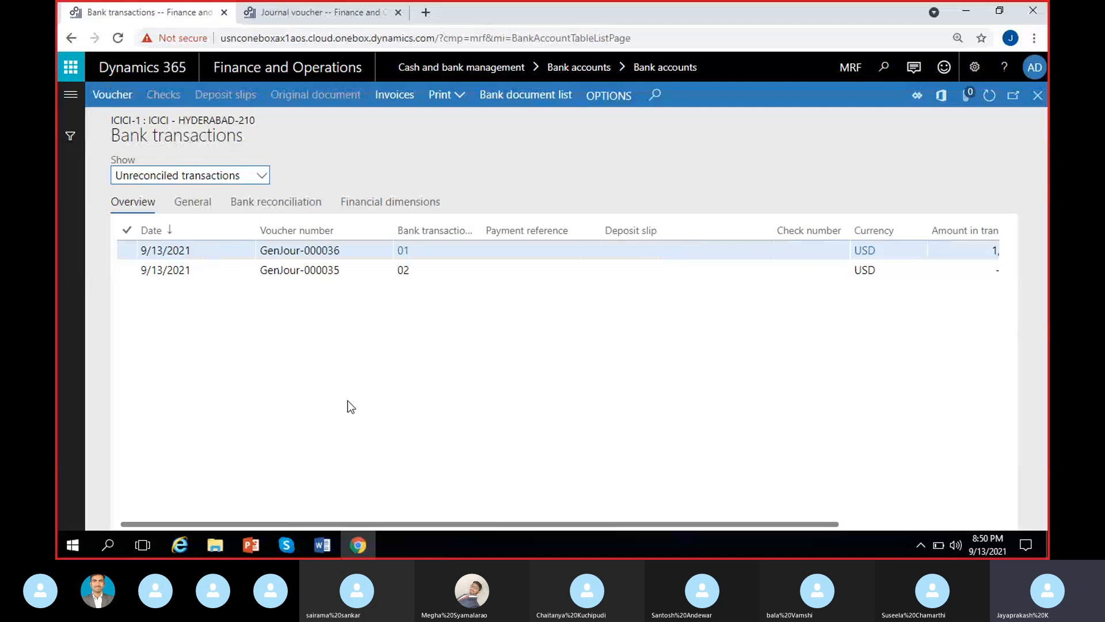
{"action": "scroll", "coordinate": [251, 318], "scroll_direction": "right", "scroll_amount": 3}
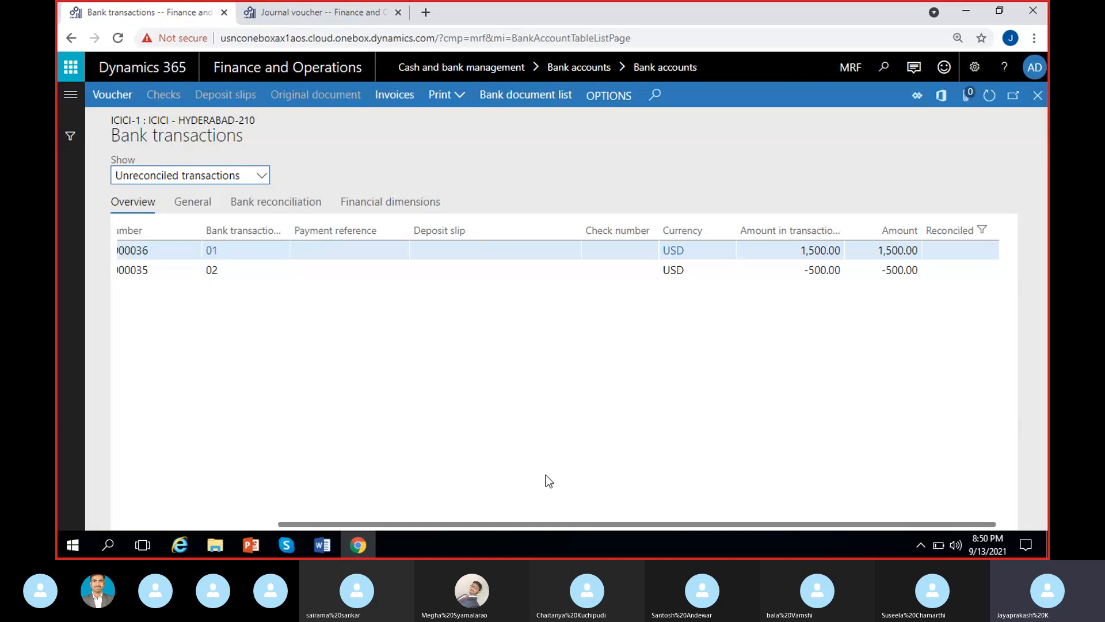
Show the reconciled transactions and all transactions of ICICI-1, and examine the Reconciled marks of the 1,500.00 and -500.00 entries.
{"action": "left_click", "coordinate": [262, 176]}
{"action": "left_click", "coordinate": [222, 214]}
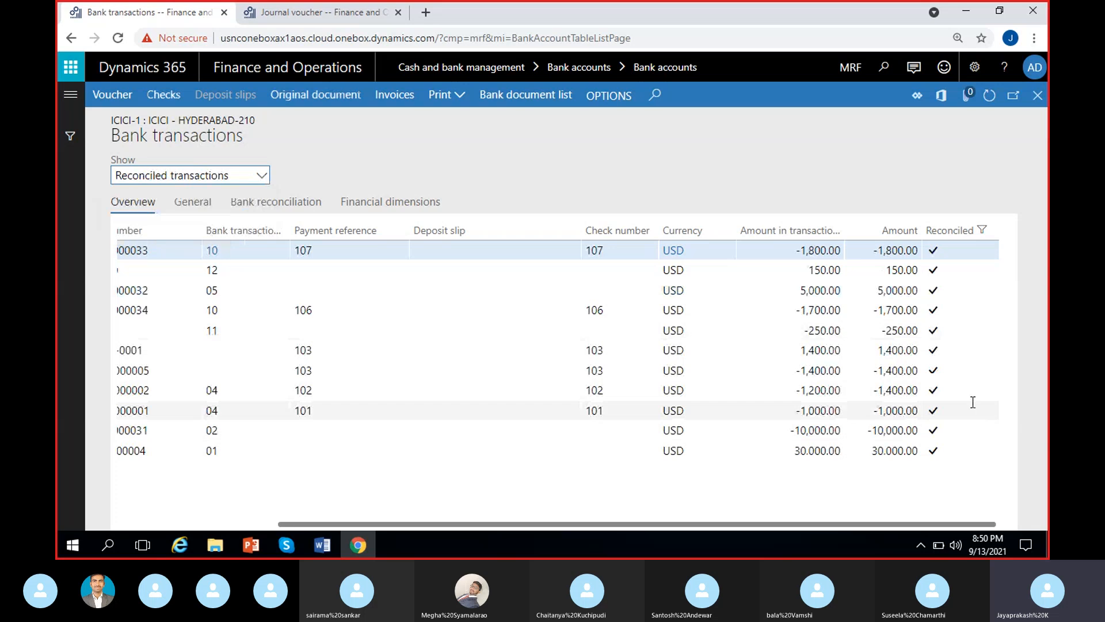
{"action": "left_click", "coordinate": [263, 176]}
{"action": "left_click", "coordinate": [187, 198]}
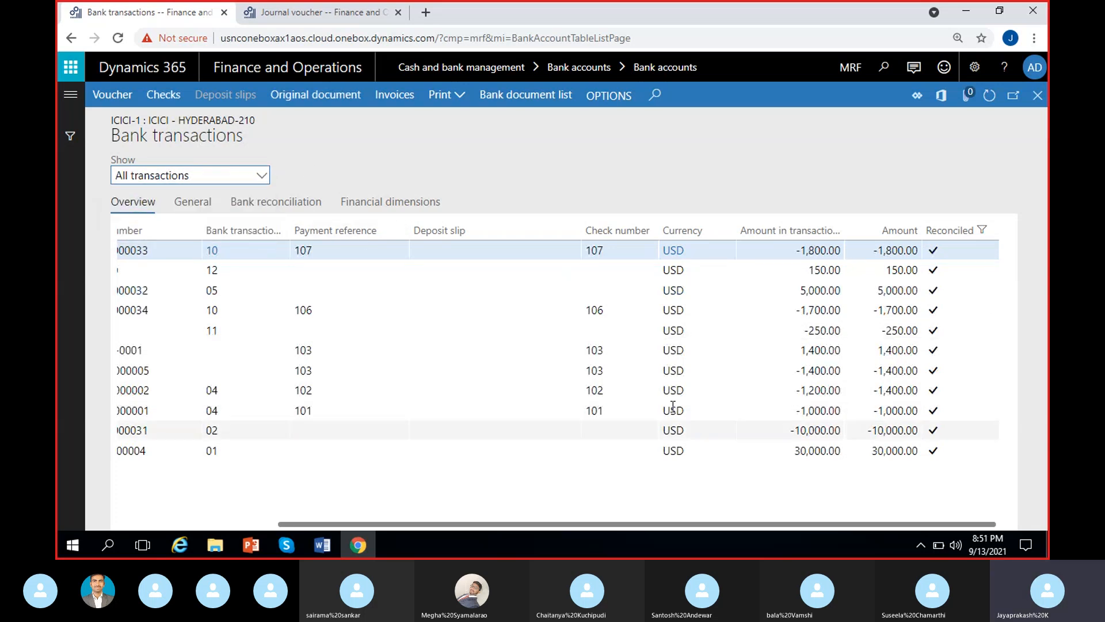
{"action": "left_click", "coordinate": [936, 271]}
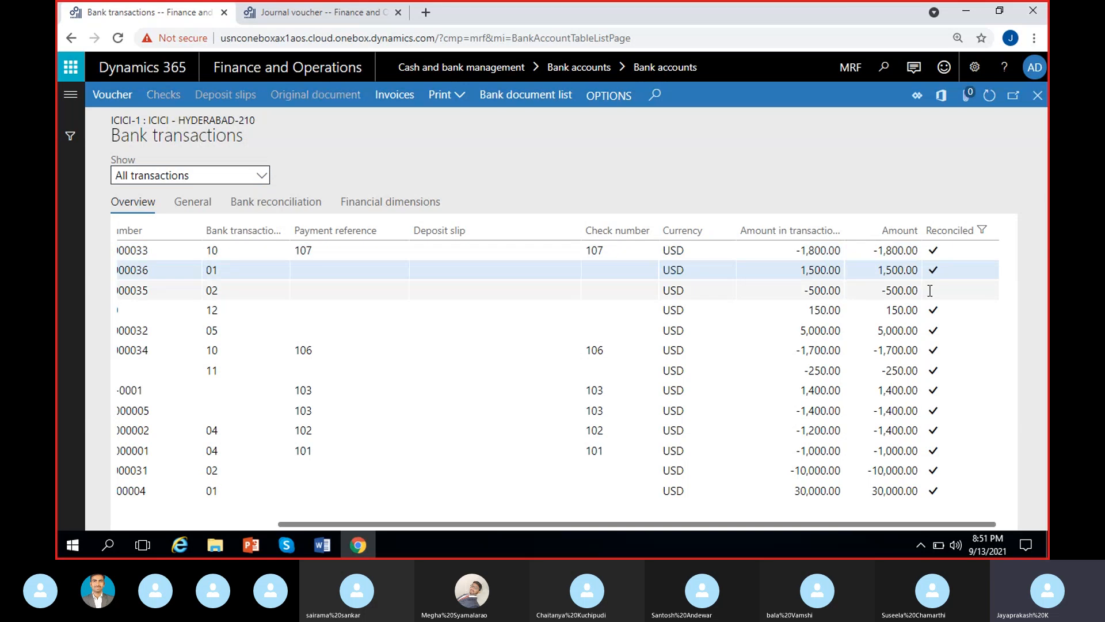
{"action": "left_click", "coordinate": [930, 291]}
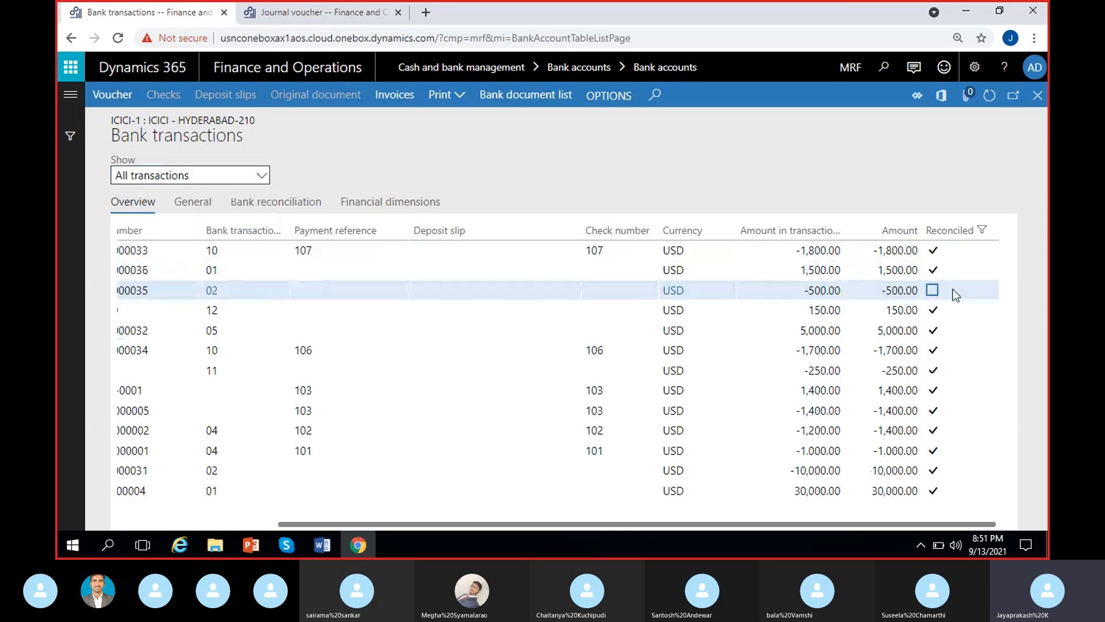
{"action": "left_click", "coordinate": [977, 273]}
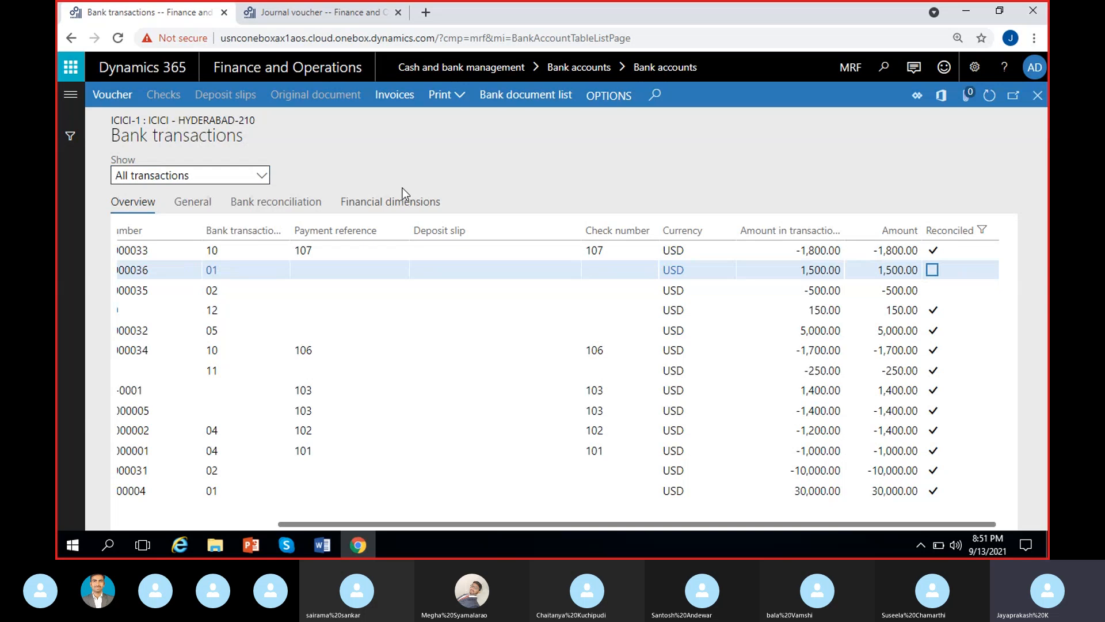
{"action": "left_click", "coordinate": [601, 166]}
Limit the bank transactions to unreconciled ones, review them and return to the bank accounts list.
{"action": "left_click", "coordinate": [262, 175]}
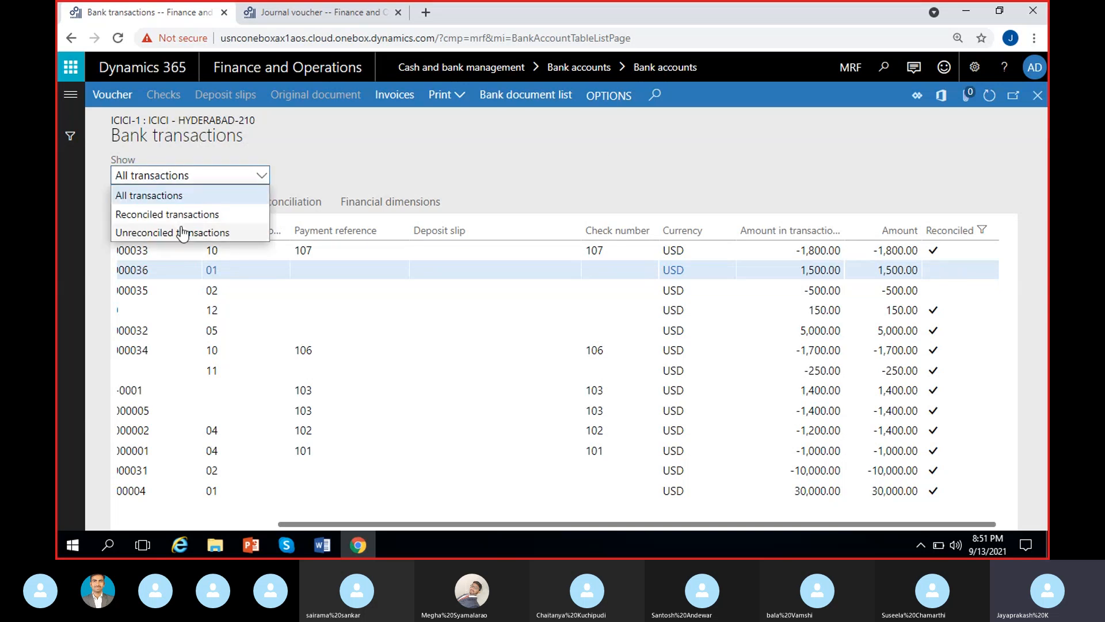
{"action": "left_click", "coordinate": [154, 233]}
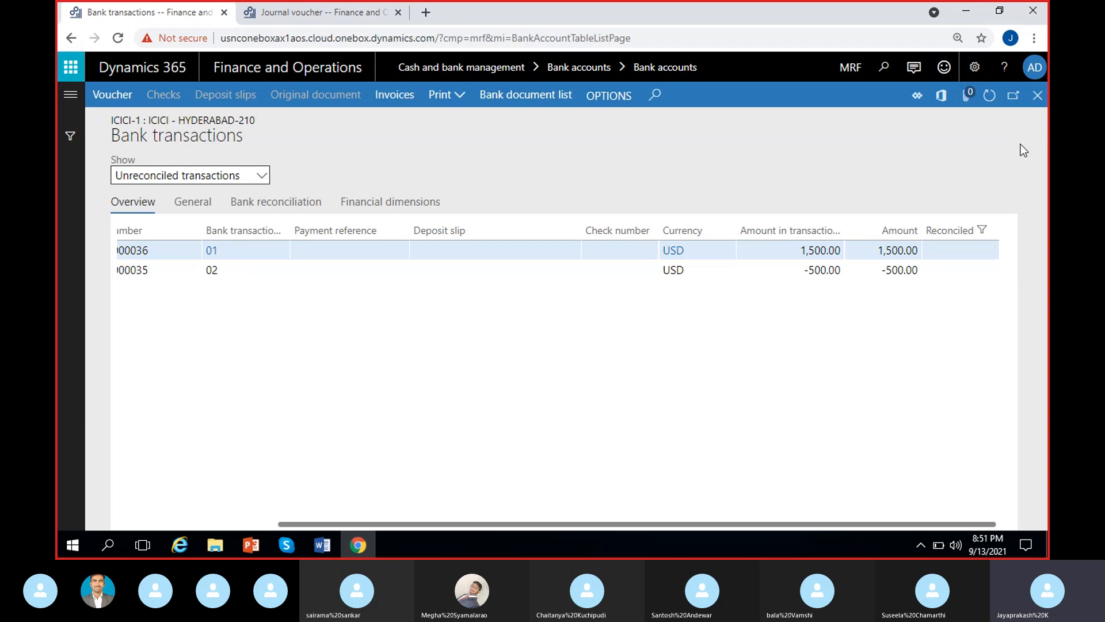
{"action": "left_click", "coordinate": [1038, 95]}
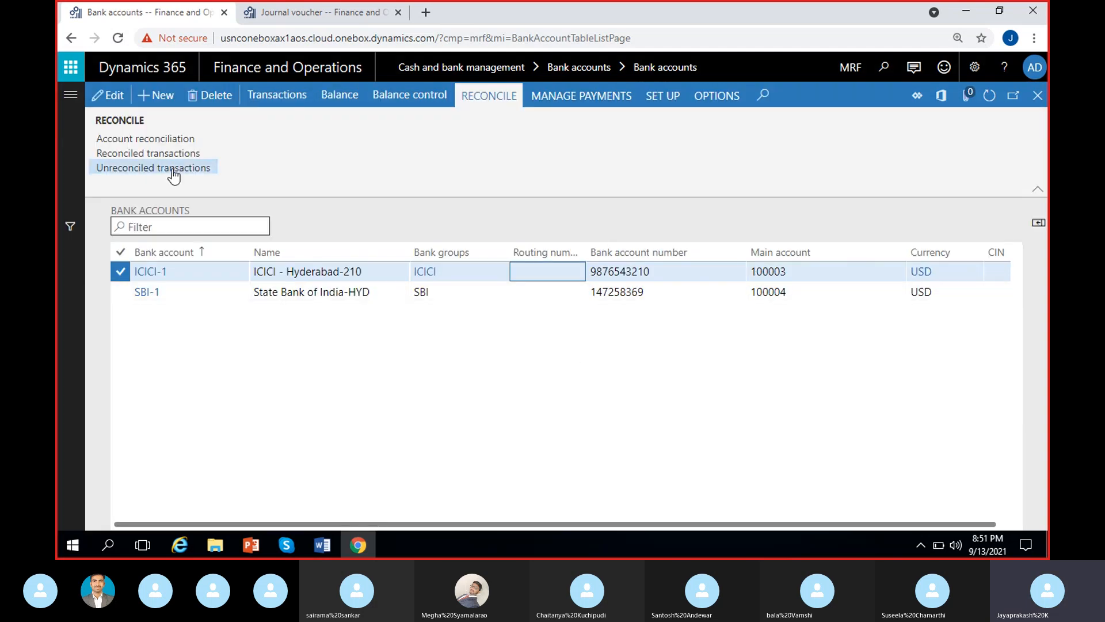
Open the account reconciliation of ICICI-1 and enter a bank statement dated 9/14/2021 named "Reconcile 14-Sep".
{"action": "left_click", "coordinate": [154, 140]}
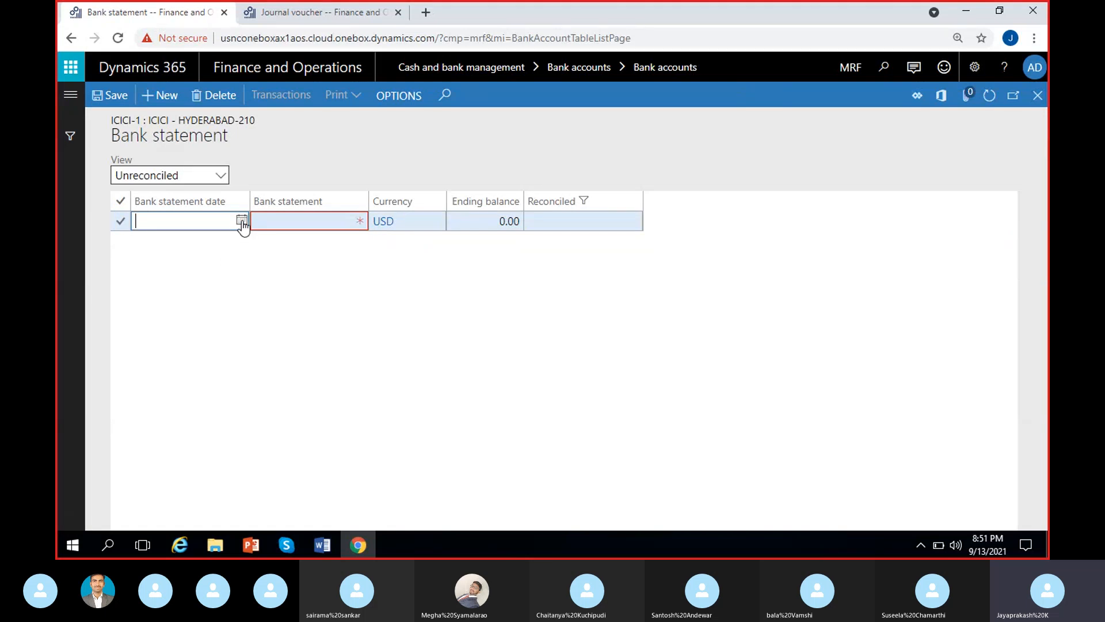
{"action": "left_click", "coordinate": [242, 221]}
{"action": "left_click", "coordinate": [202, 349]}
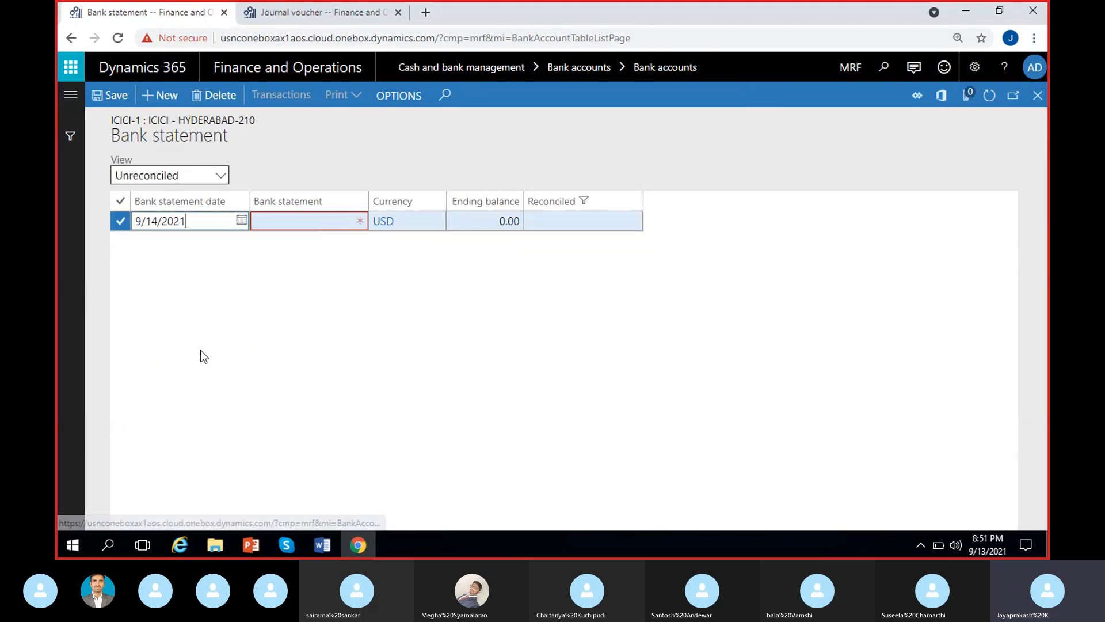
{"action": "key", "text": "Tab"}
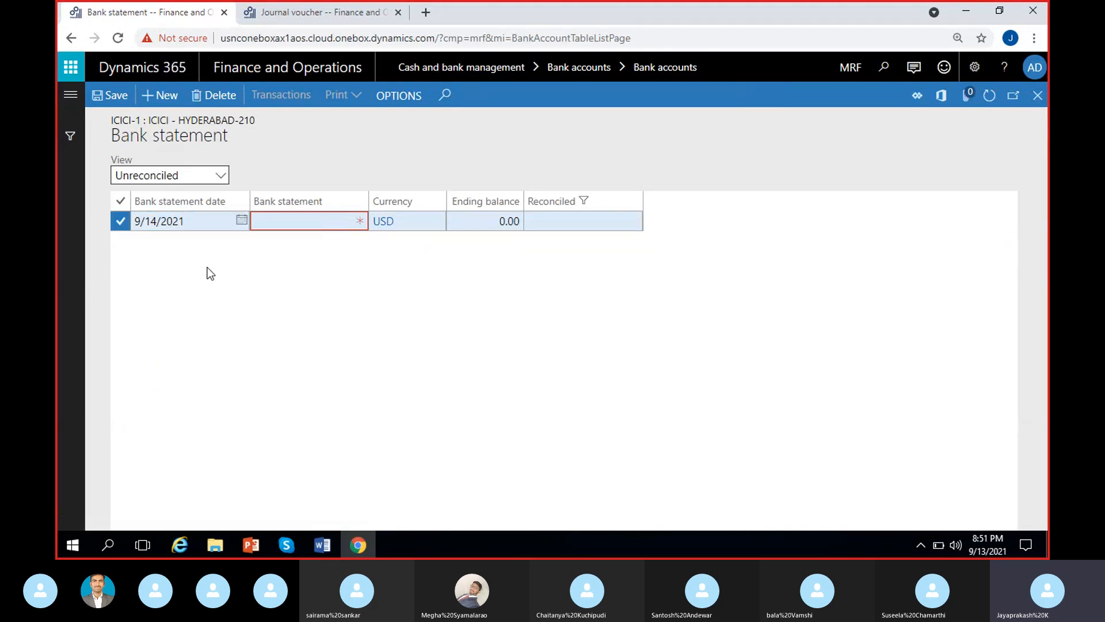
{"action": "left_click", "coordinate": [268, 219]}
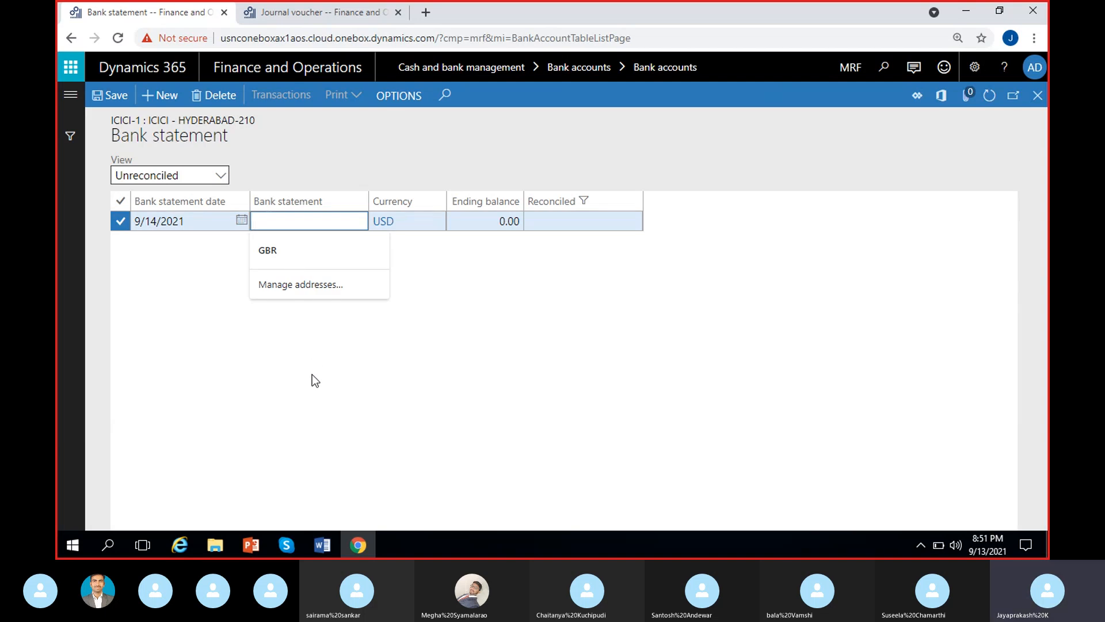
{"action": "type", "text": "Recon"}
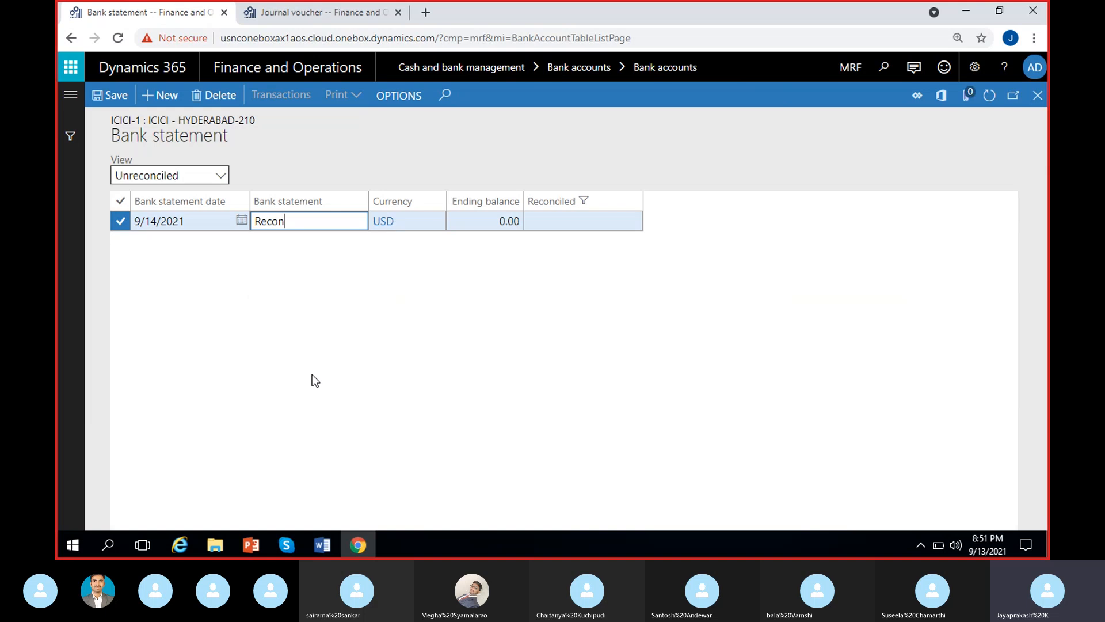
{"action": "type", "text": "cile 14-Sep"}
Set the statement's ending balance to 20,000.00, save the statement and open its transactions.
{"action": "left_click", "coordinate": [477, 221]}
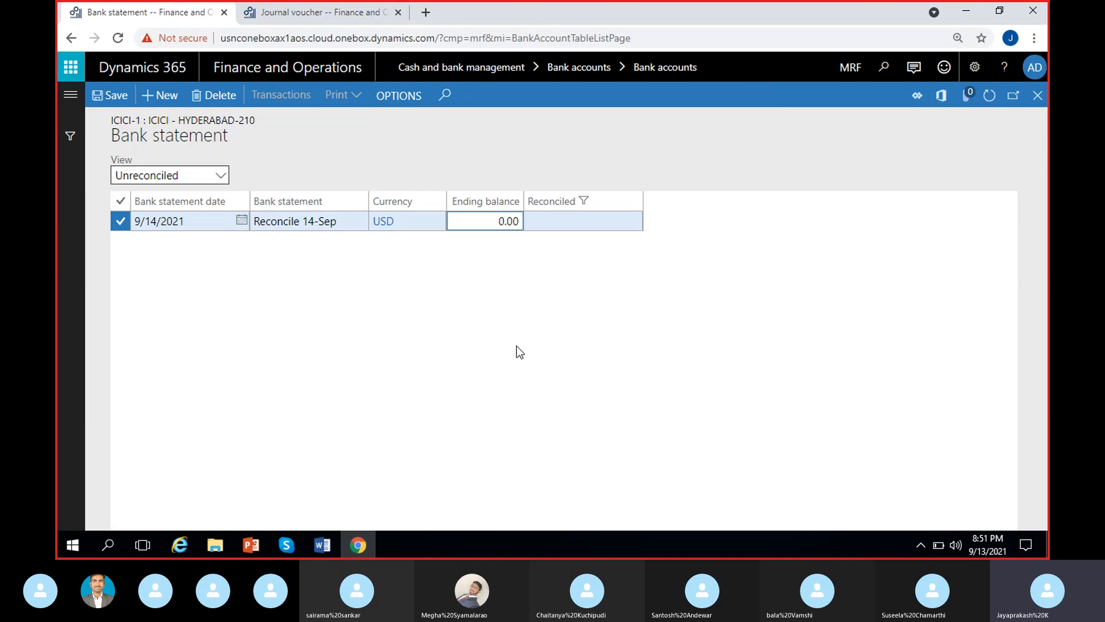
{"action": "type", "text": "2000"}
{"action": "left_click", "coordinate": [516, 345]}
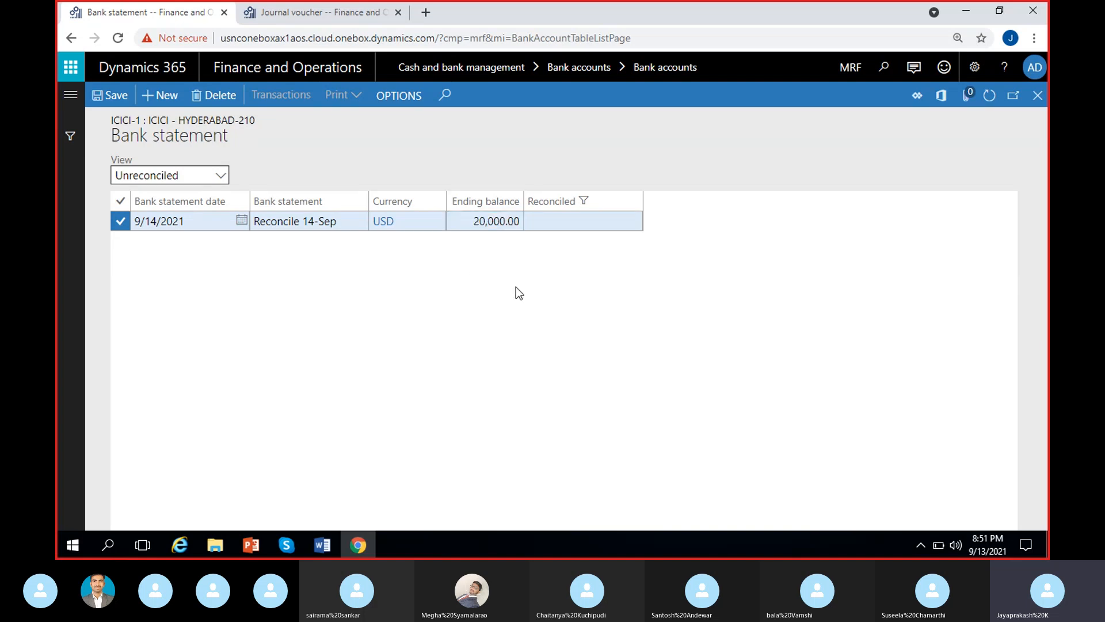
{"action": "left_click", "coordinate": [113, 99]}
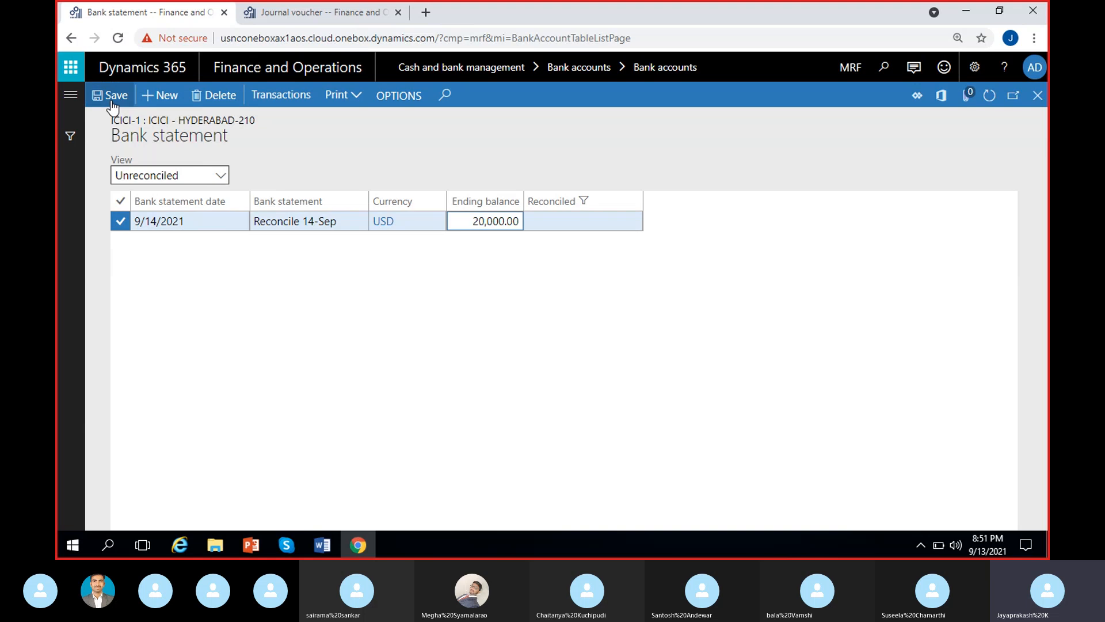
{"action": "left_click", "coordinate": [279, 104]}
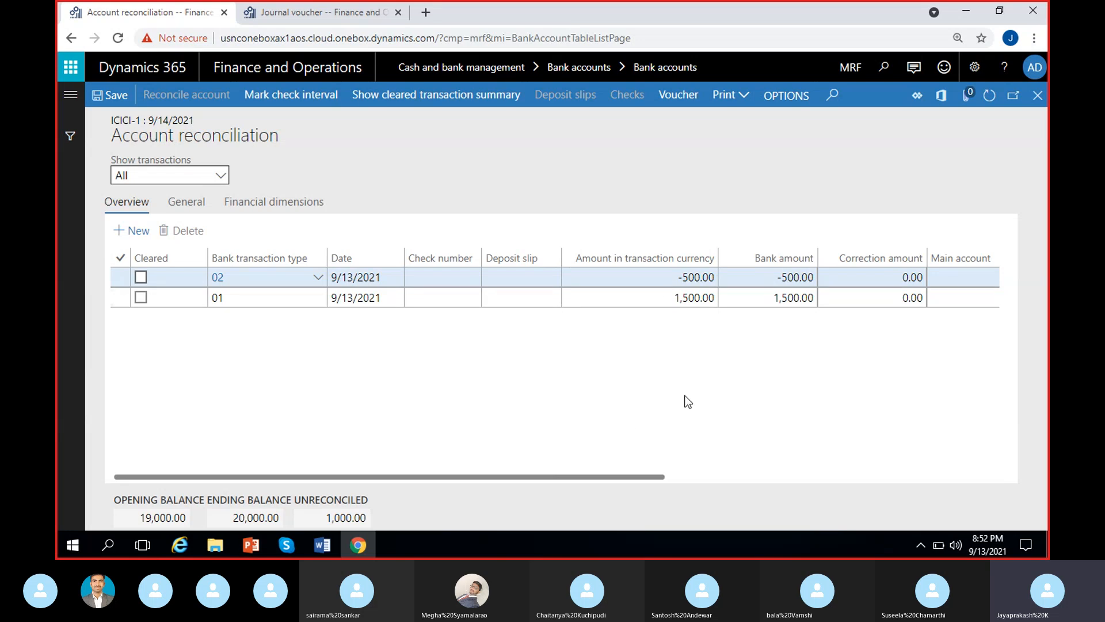
Examine the opening balance, ending balance and unreconciled amount of the account reconciliation.
{"action": "left_click_drag", "start_coordinate": [134, 518], "coordinate": [184, 525]}
{"action": "left_click", "coordinate": [225, 440]}
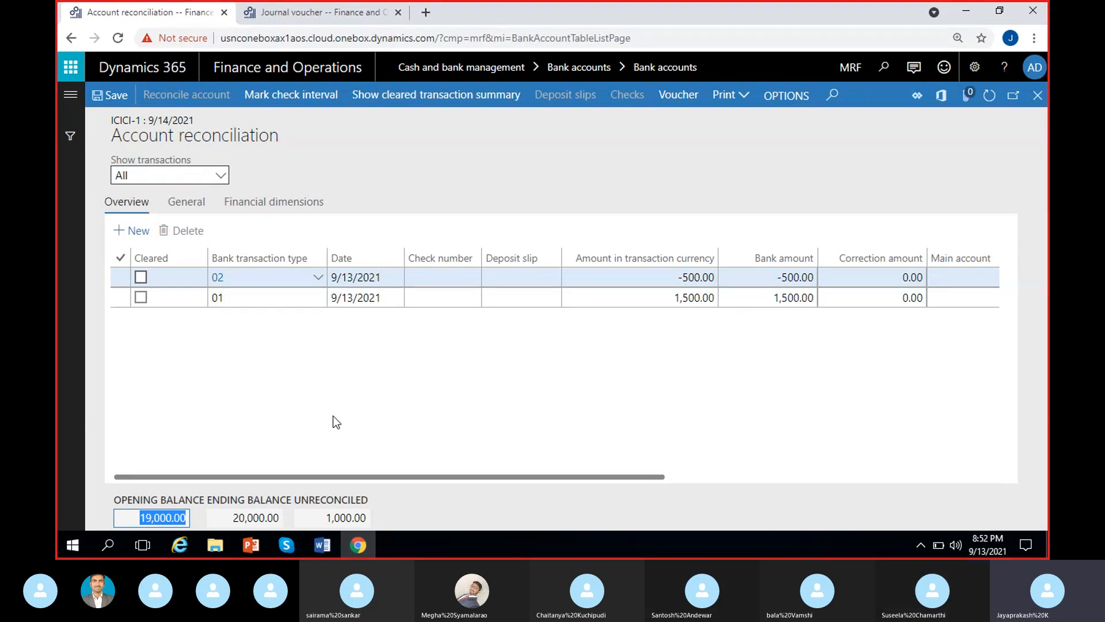
{"action": "left_click", "coordinate": [187, 517]}
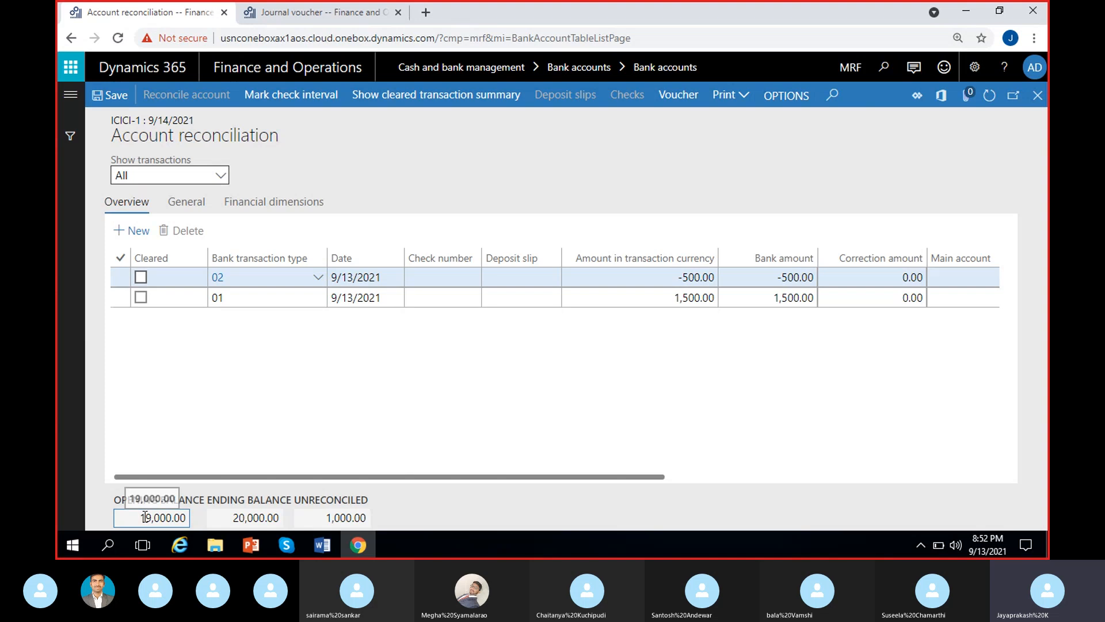
{"action": "left_click_drag", "start_coordinate": [142, 517], "coordinate": [287, 517]}
{"action": "left_click", "coordinate": [202, 517]}
{"action": "left_click", "coordinate": [292, 513]}
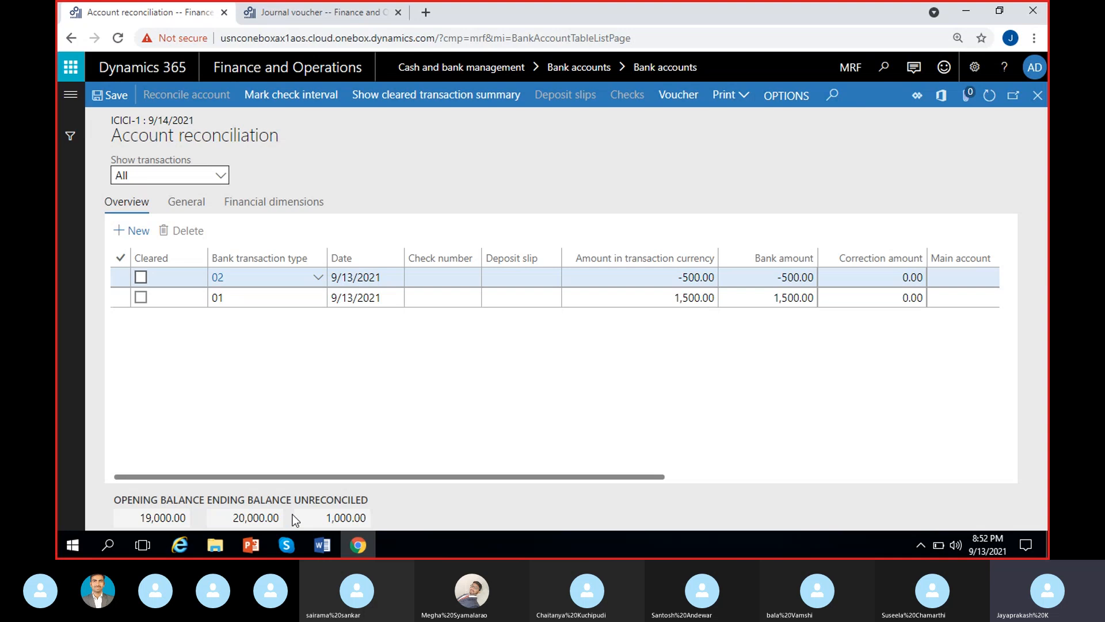
{"action": "left_click_drag", "start_coordinate": [322, 514], "coordinate": [430, 511]}
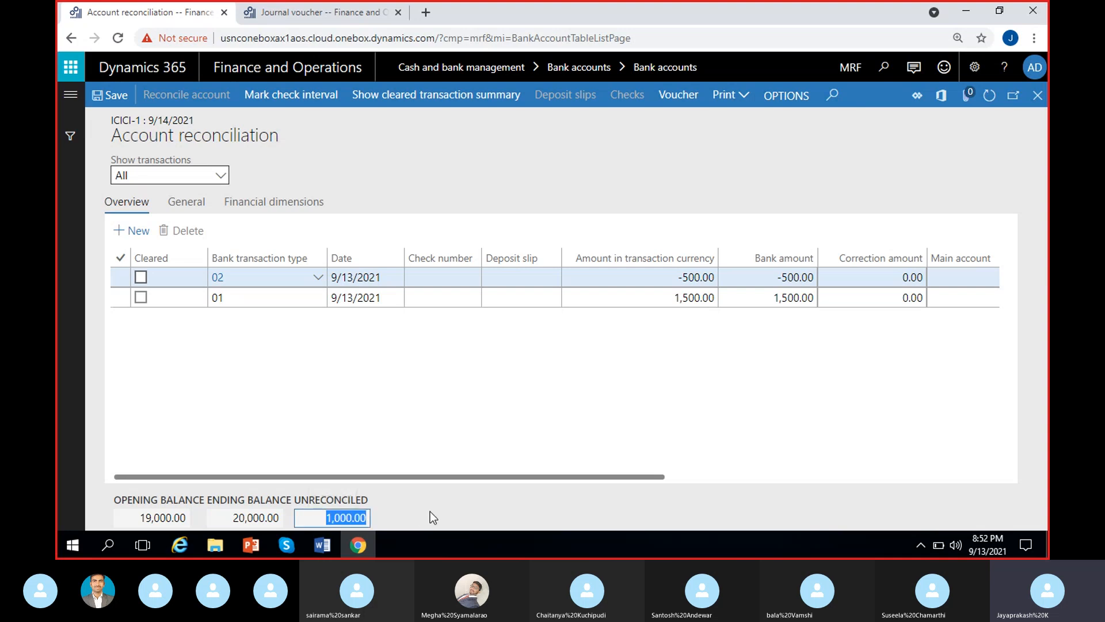
{"action": "left_click", "coordinate": [453, 509]}
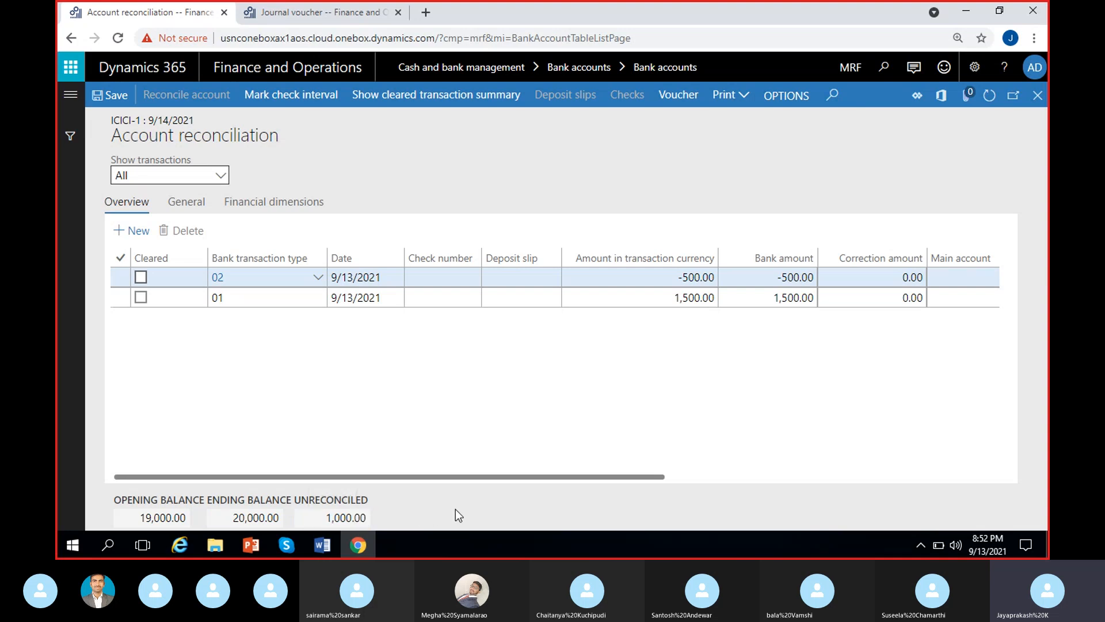
Mark the type 02 and type 01 transactions as cleared and check the unreconciled amount.
{"action": "left_click", "coordinate": [140, 277]}
{"action": "left_click", "coordinate": [141, 298]}
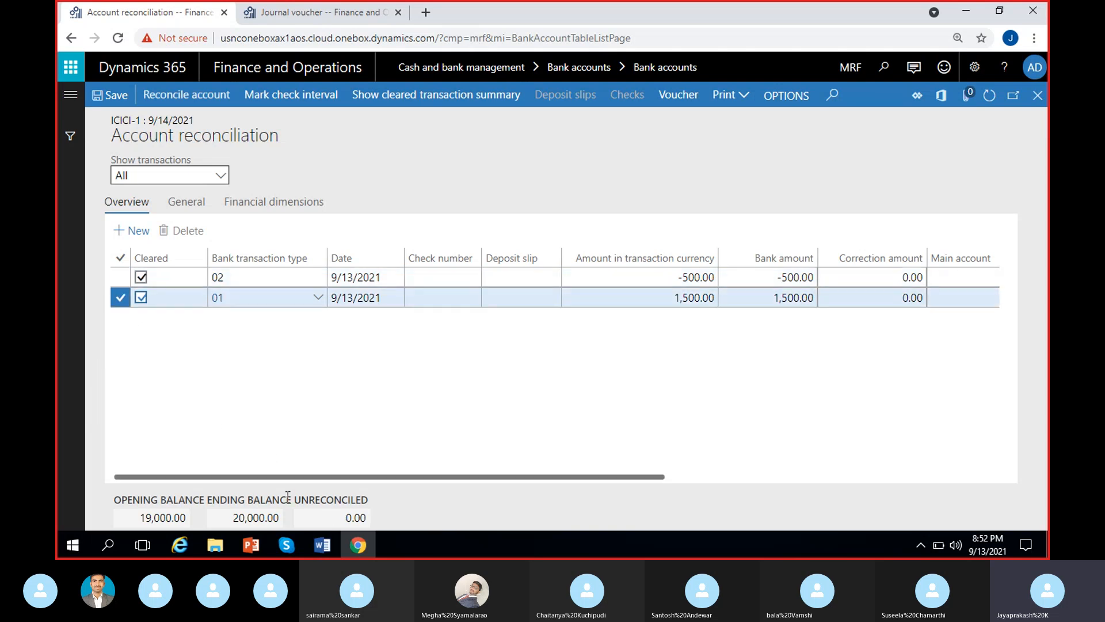
{"action": "left_click", "coordinate": [329, 518]}
{"action": "left_click", "coordinate": [498, 419]}
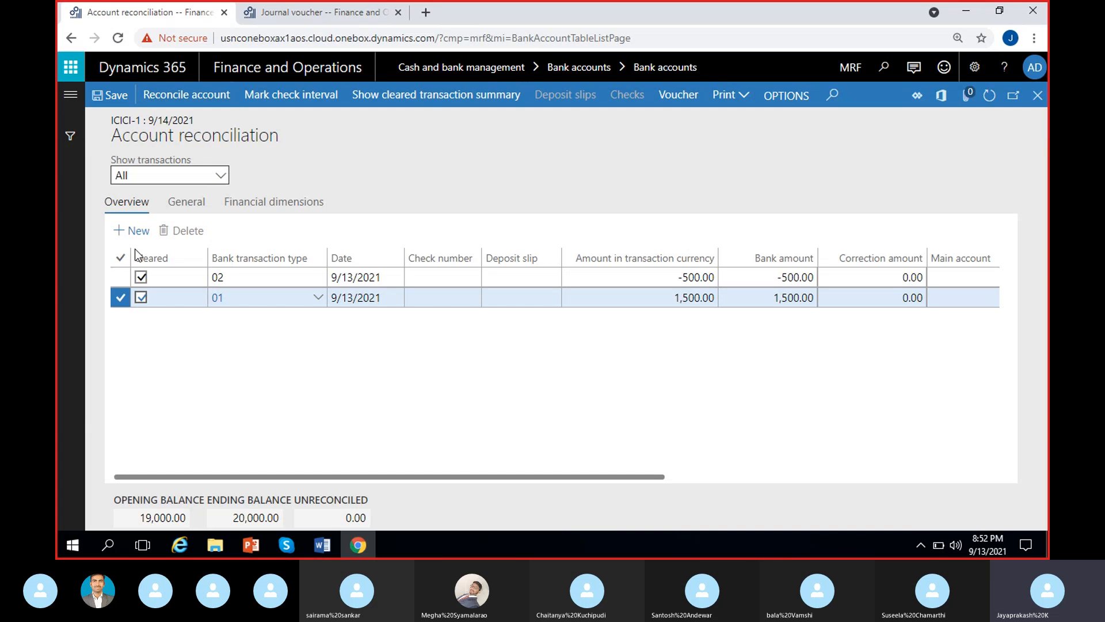
Unmark the type 02 transaction as cleared, mark it again and check the unreconciled amount.
{"action": "left_click", "coordinate": [140, 277]}
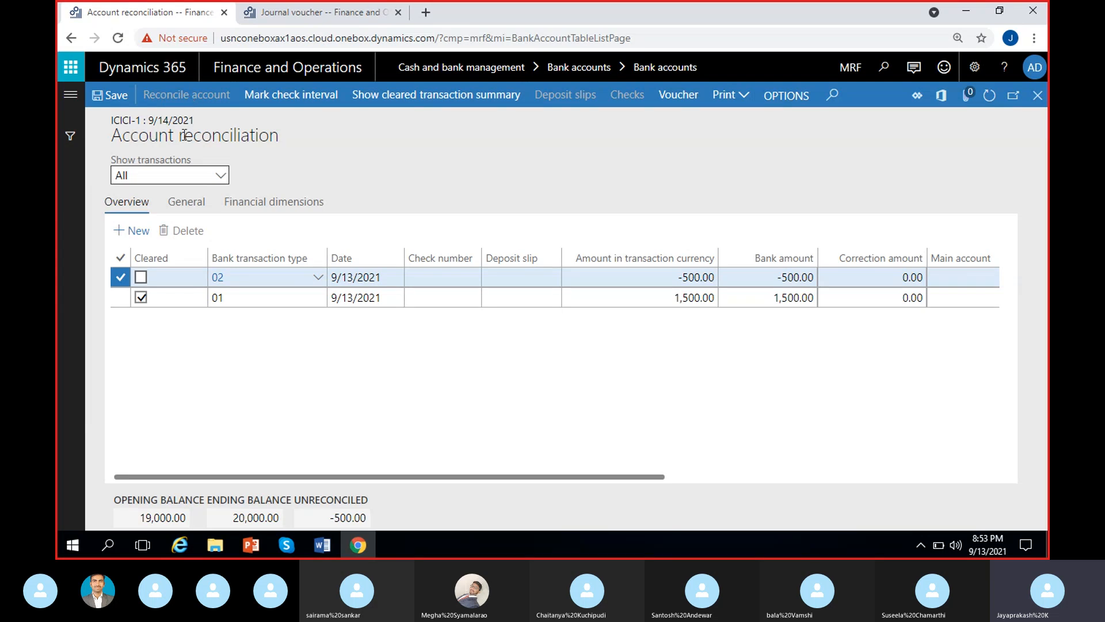
{"action": "left_click", "coordinate": [140, 278]}
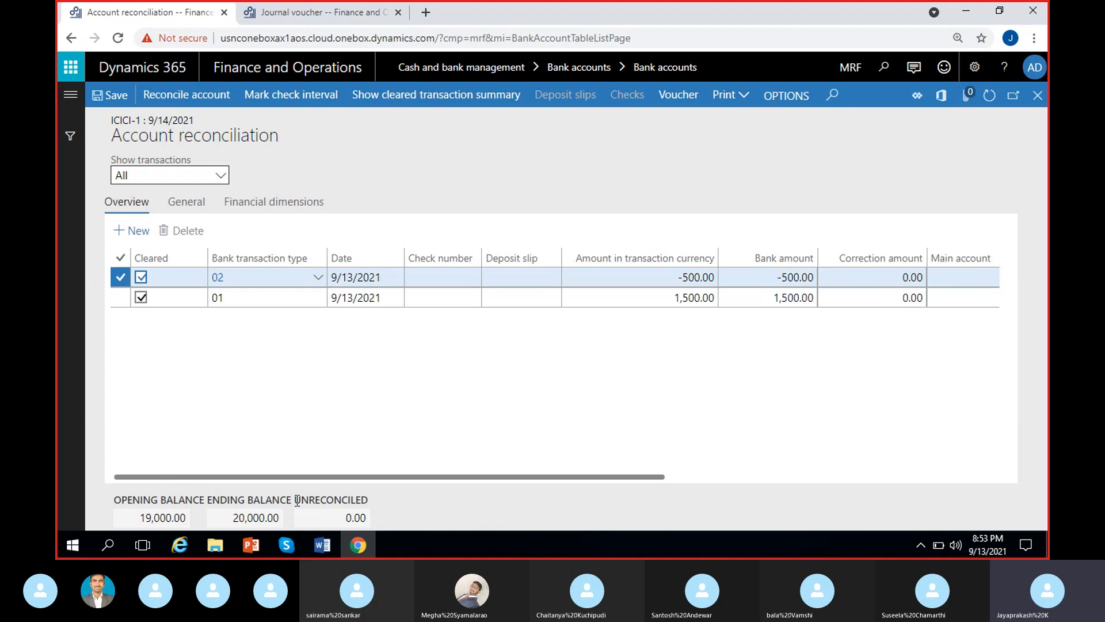
{"action": "left_click", "coordinate": [347, 516]}
{"action": "left_click", "coordinate": [453, 516]}
Reconcile the account, dismiss the completion message and close the account reconciliation.
{"action": "left_click", "coordinate": [188, 95]}
{"action": "left_click_drag", "start_coordinate": [107, 119], "coordinate": [222, 120]}
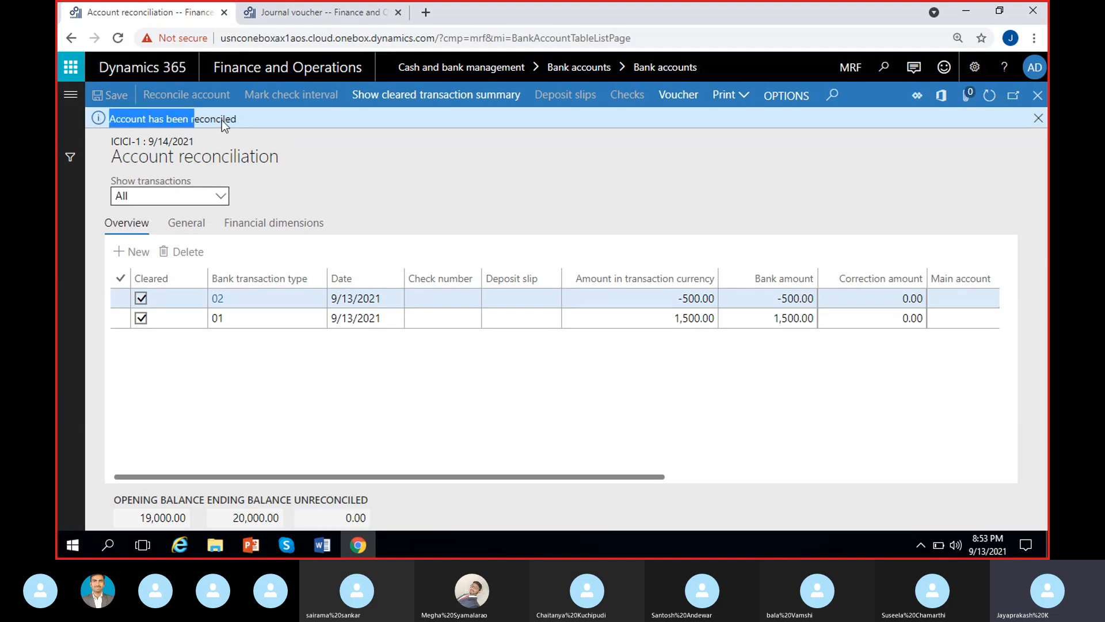
{"action": "left_click", "coordinate": [420, 203]}
{"action": "left_click", "coordinate": [1038, 118]}
{"action": "left_click", "coordinate": [1038, 97]}
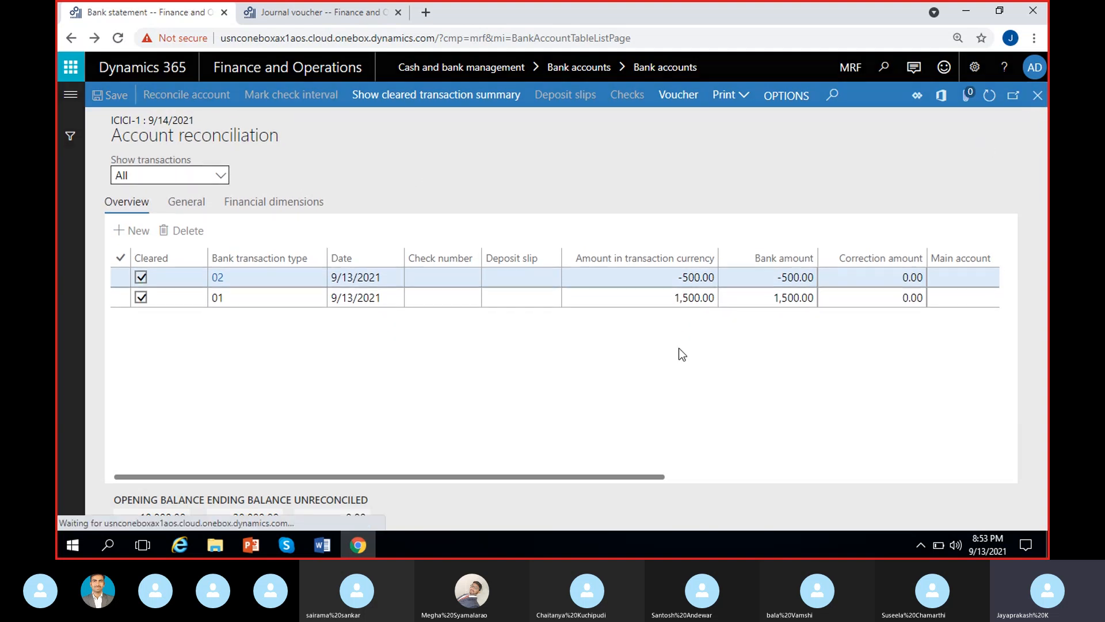
Refresh the bank statement list and set its view to All.
{"action": "left_click", "coordinate": [990, 95]}
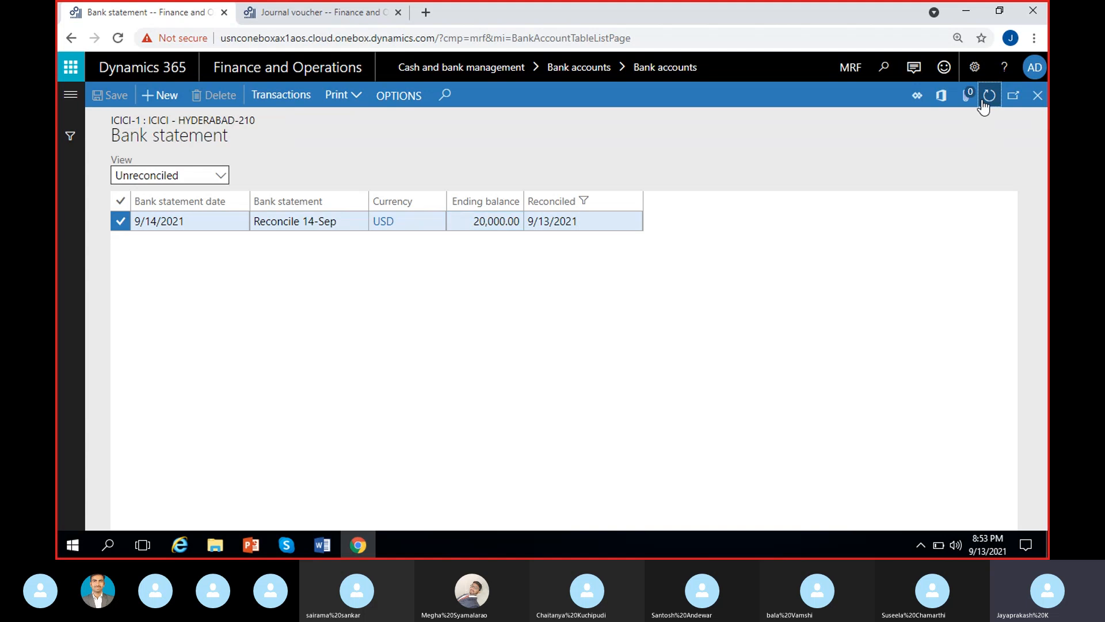
{"action": "left_click", "coordinate": [220, 175]}
{"action": "left_click", "coordinate": [120, 196]}
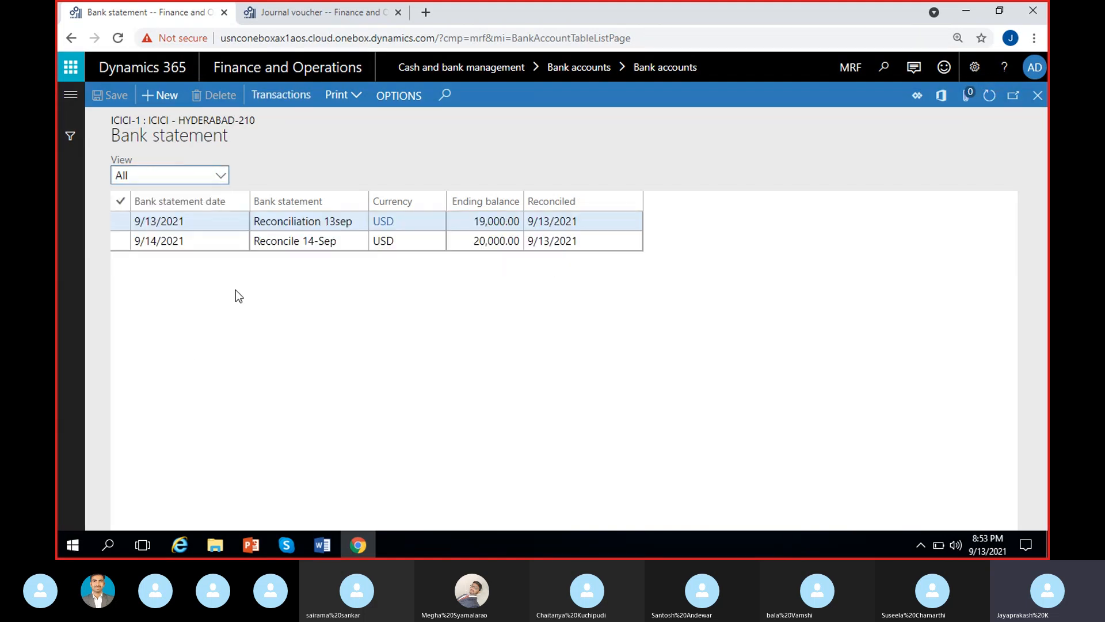
Compare the ending balances of the 9/13/2021 and 9/14/2021 bank statements.
{"action": "left_click", "coordinate": [196, 240]}
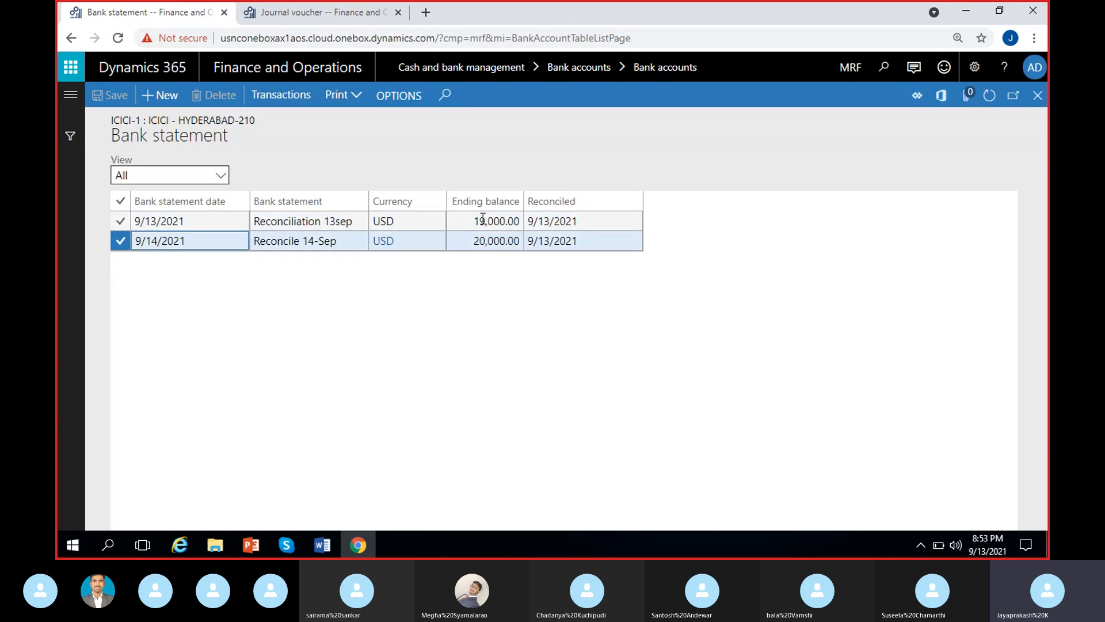
{"action": "left_click", "coordinate": [466, 221]}
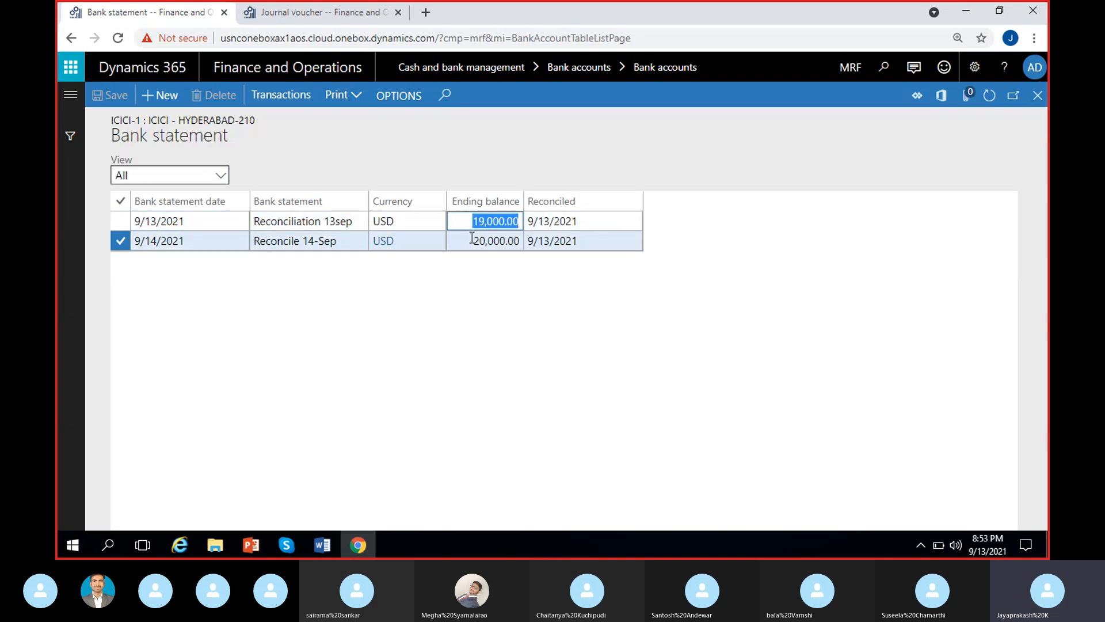
{"action": "left_click_drag", "start_coordinate": [474, 240], "coordinate": [526, 244]}
{"action": "left_click", "coordinate": [484, 338]}
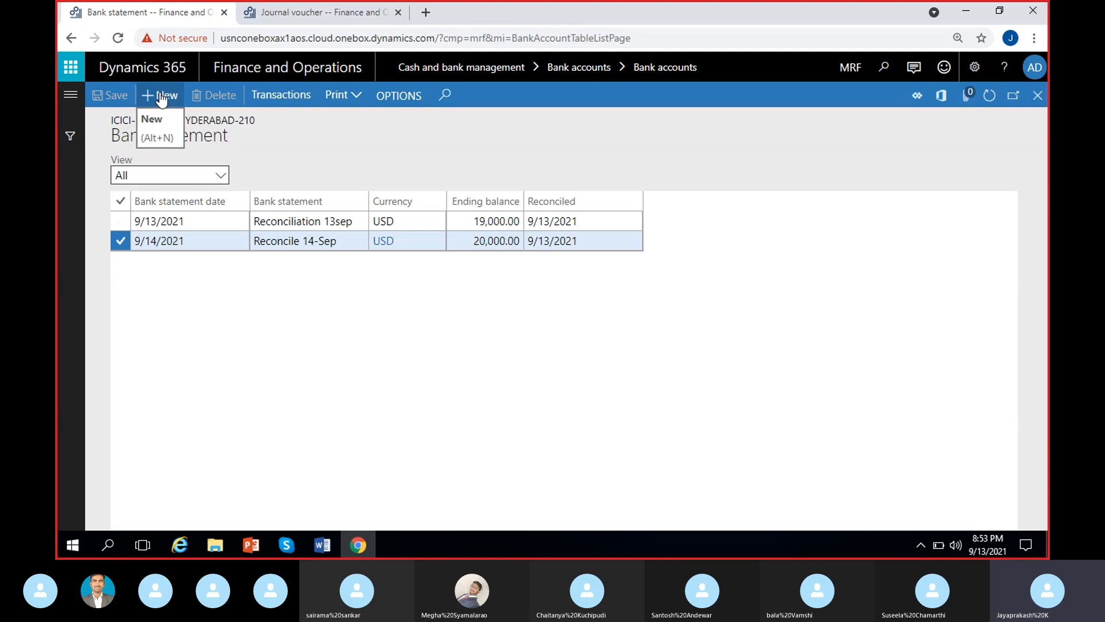
{"action": "left_click", "coordinate": [473, 242]}
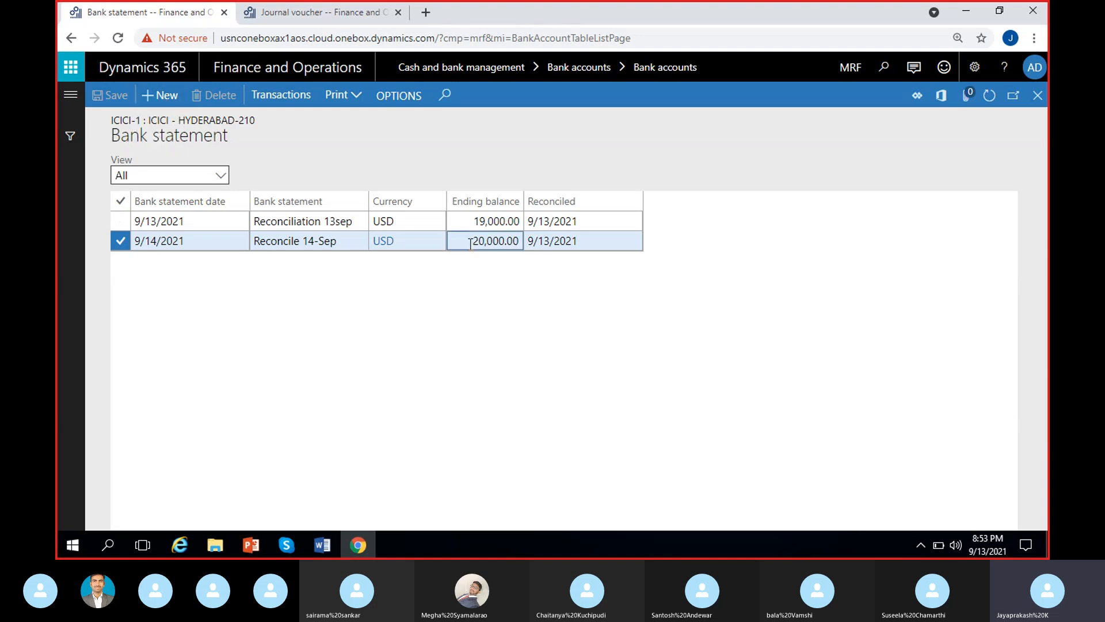
{"action": "left_click", "coordinate": [524, 326]}
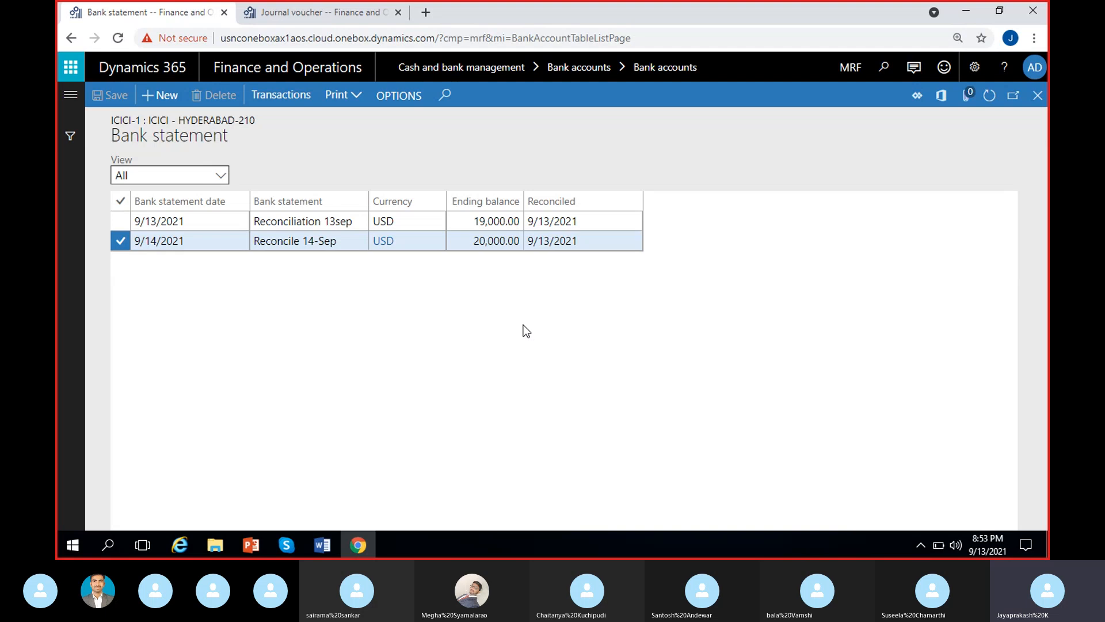
Check the ending balance of the 9/14/2021 bank statement.
{"action": "left_click", "coordinate": [473, 242]}
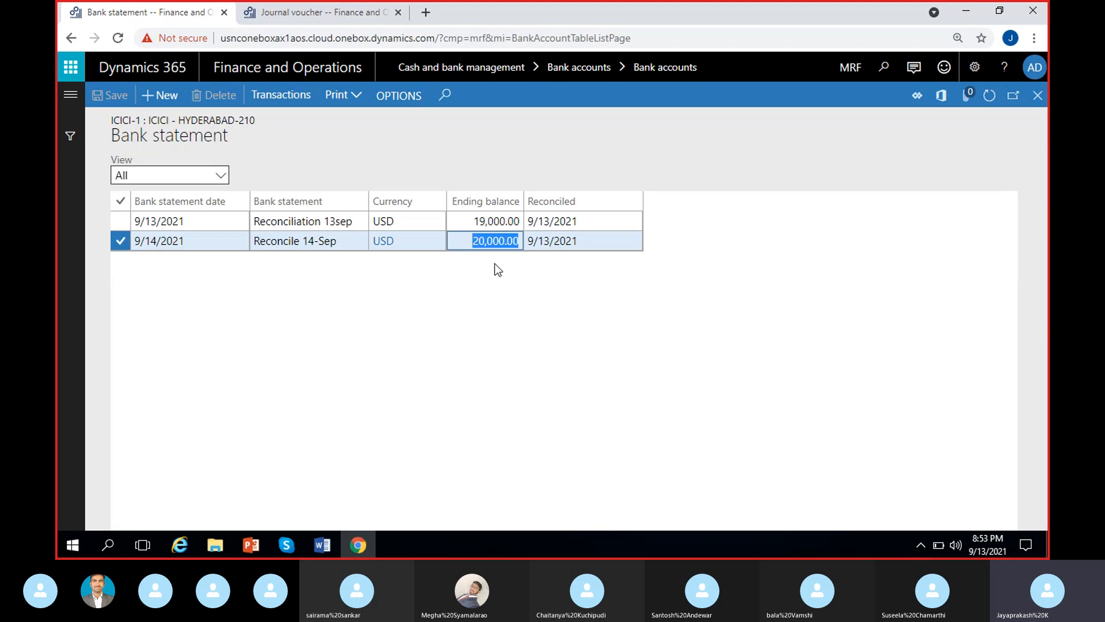
{"action": "left_click", "coordinate": [495, 264]}
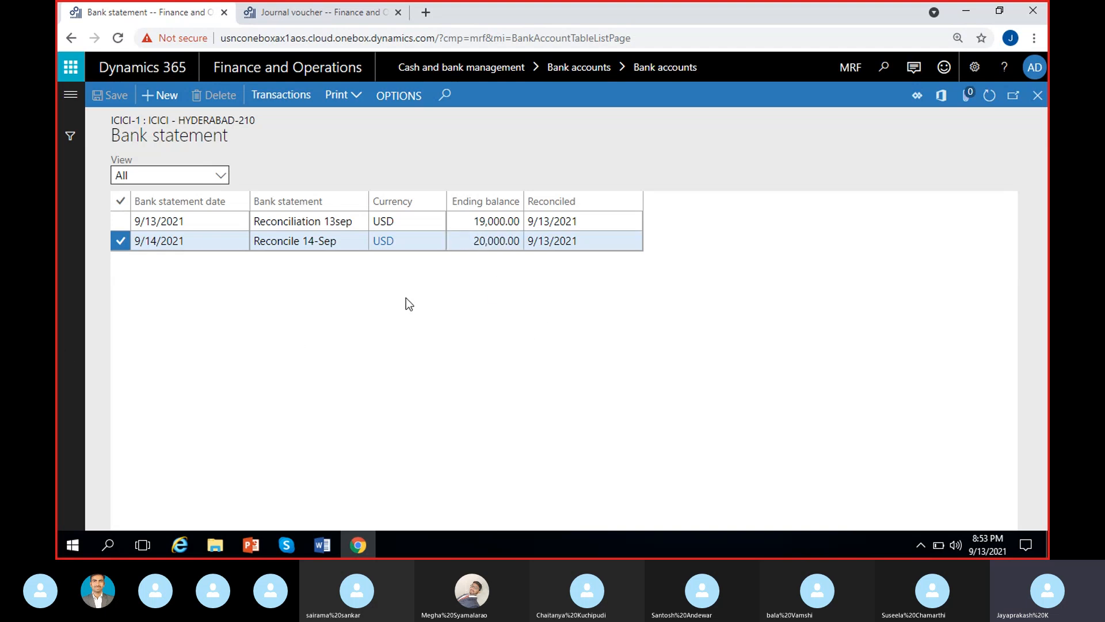
{"action": "left_click", "coordinate": [469, 241]}
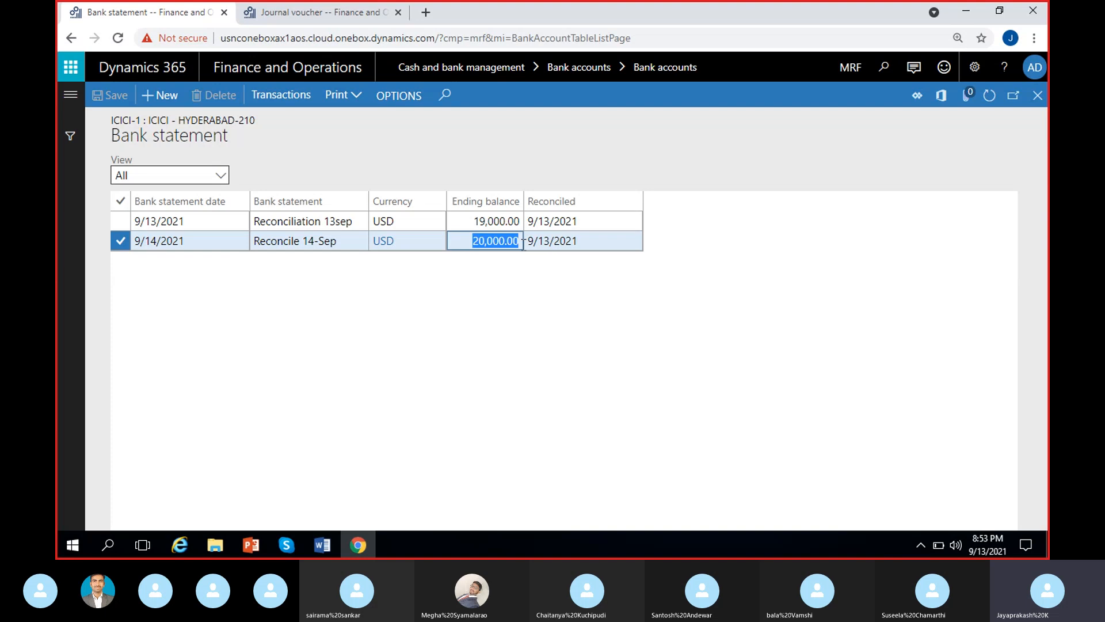
{"action": "left_click", "coordinate": [493, 322]}
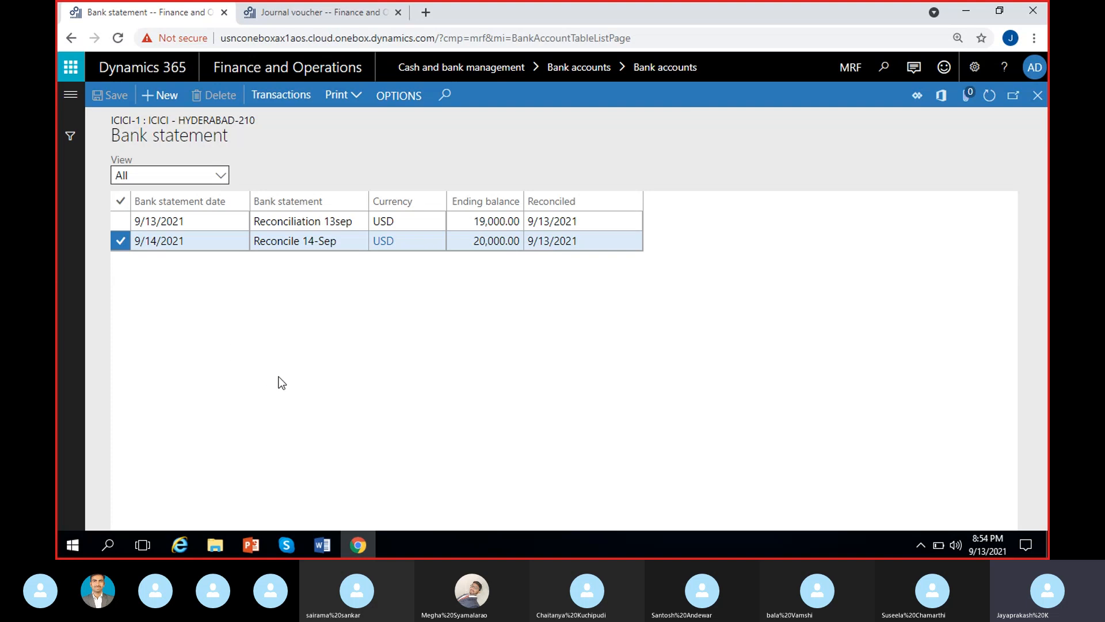
Open the transactions of the 9/13/2021 bank statement, Reconciliation 13sep.
{"action": "left_click", "coordinate": [370, 219]}
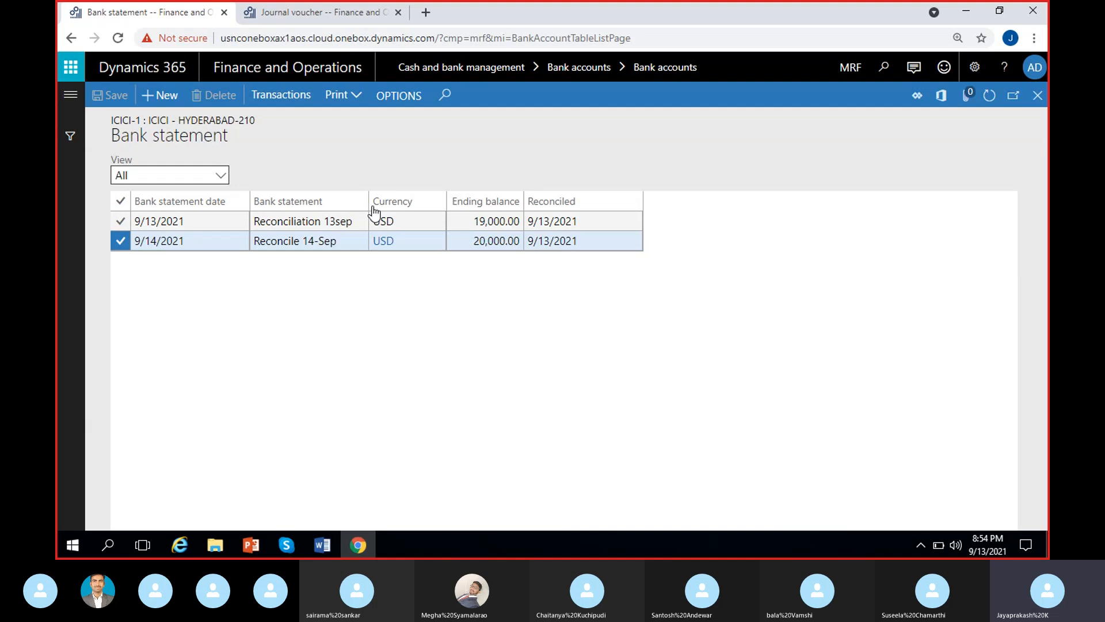
{"action": "left_click", "coordinate": [327, 220]}
{"action": "left_click", "coordinate": [281, 94]}
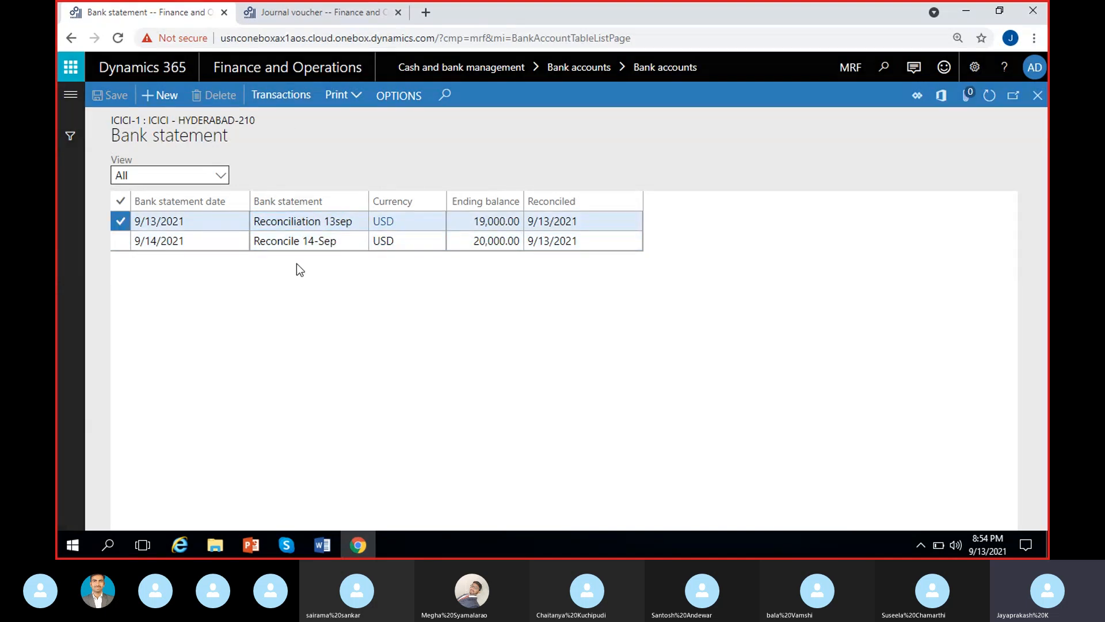
Review the dates and check numbers of the cleared transactions in the 9/13/2021 account reconciliation.
{"action": "left_click", "coordinate": [370, 262]}
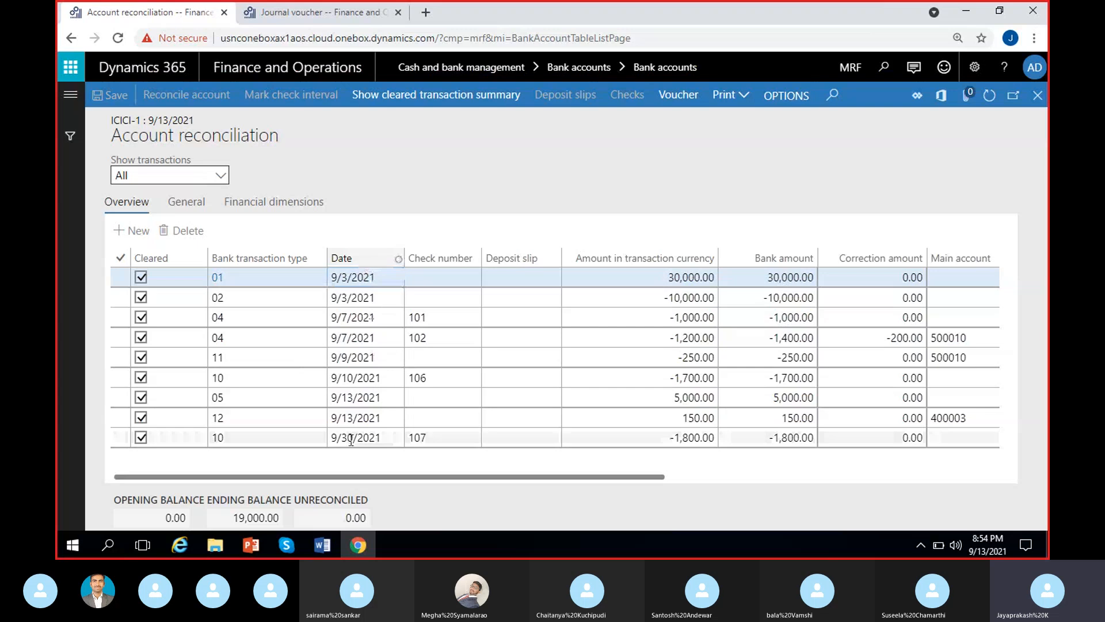
{"action": "left_click", "coordinate": [547, 163]}
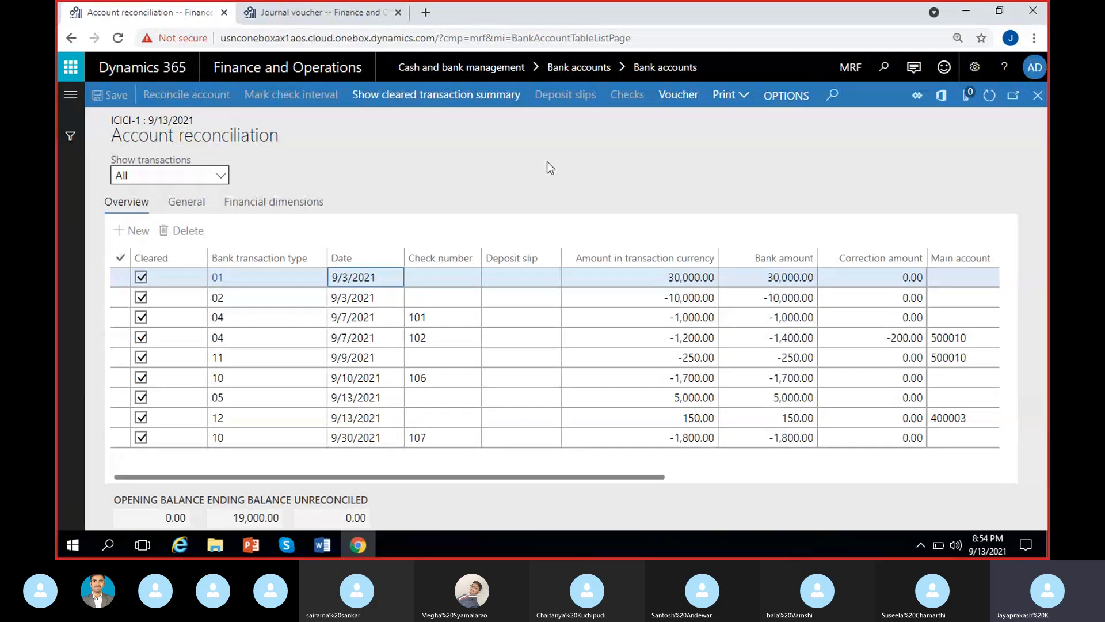
{"action": "left_click", "coordinate": [377, 260]}
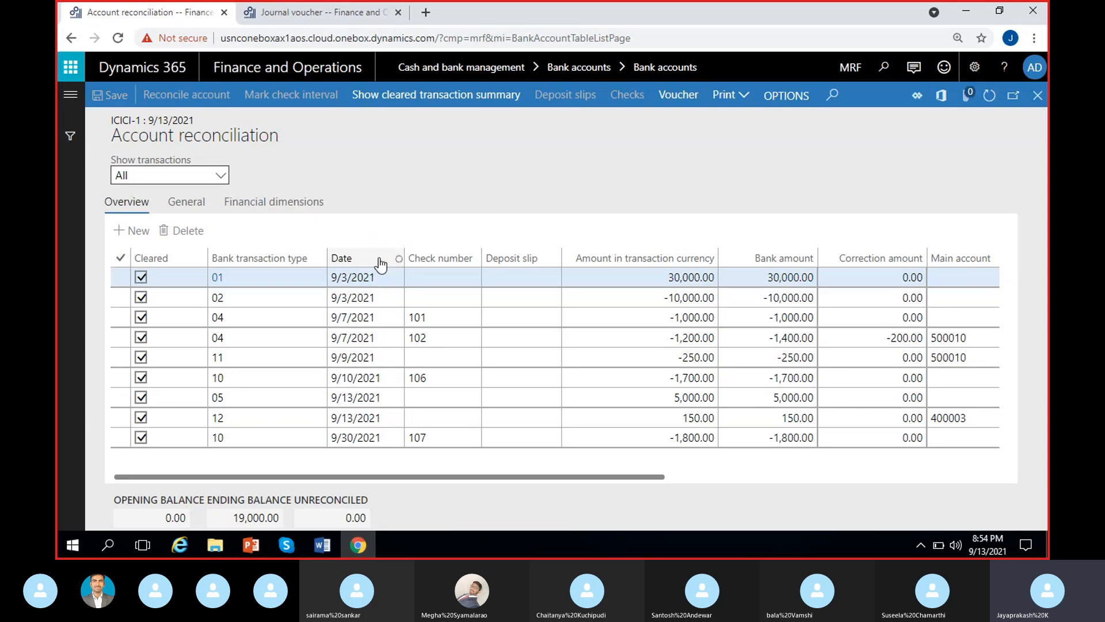
{"action": "left_click", "coordinate": [478, 176]}
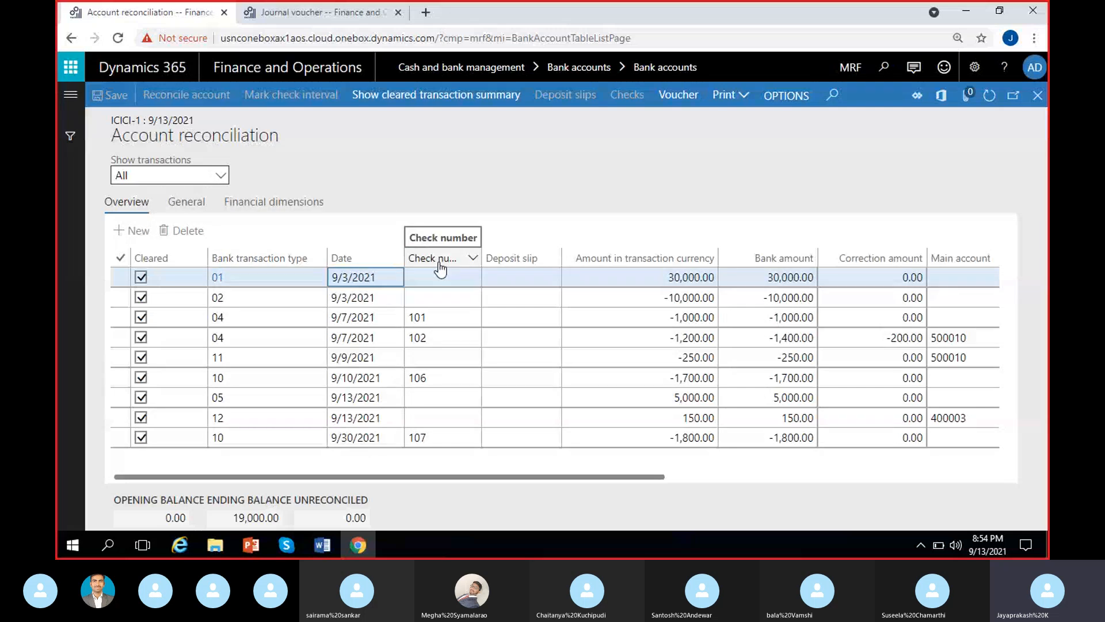
{"action": "left_click", "coordinate": [589, 179]}
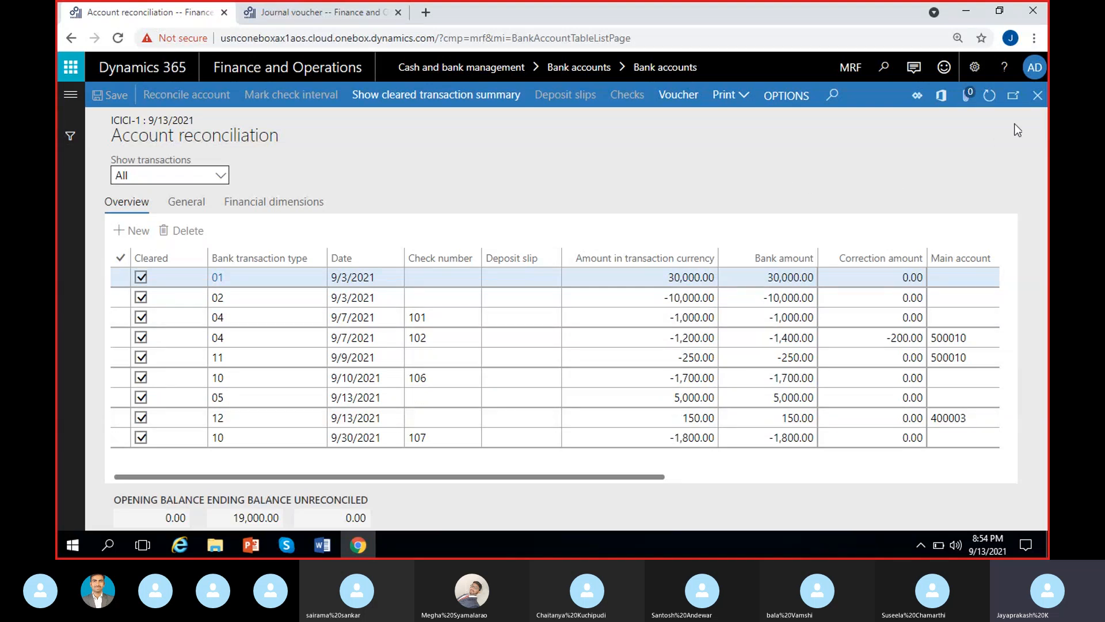
Close the account reconciliation and switch to the Skype call window.
{"action": "left_click", "coordinate": [1038, 95]}
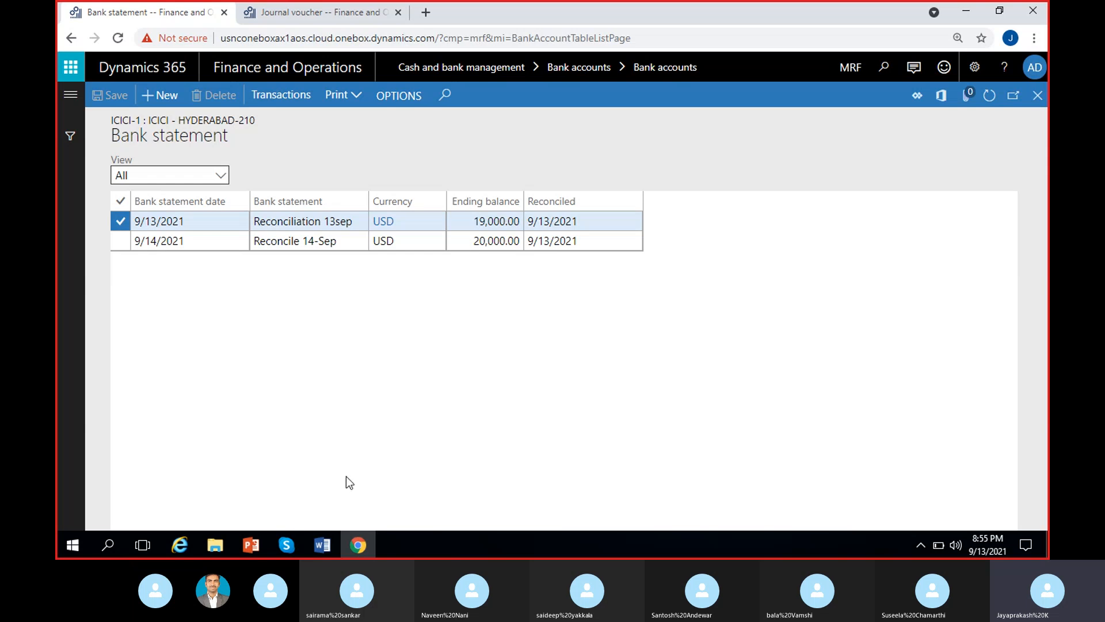
{"action": "left_click", "coordinate": [286, 544]}
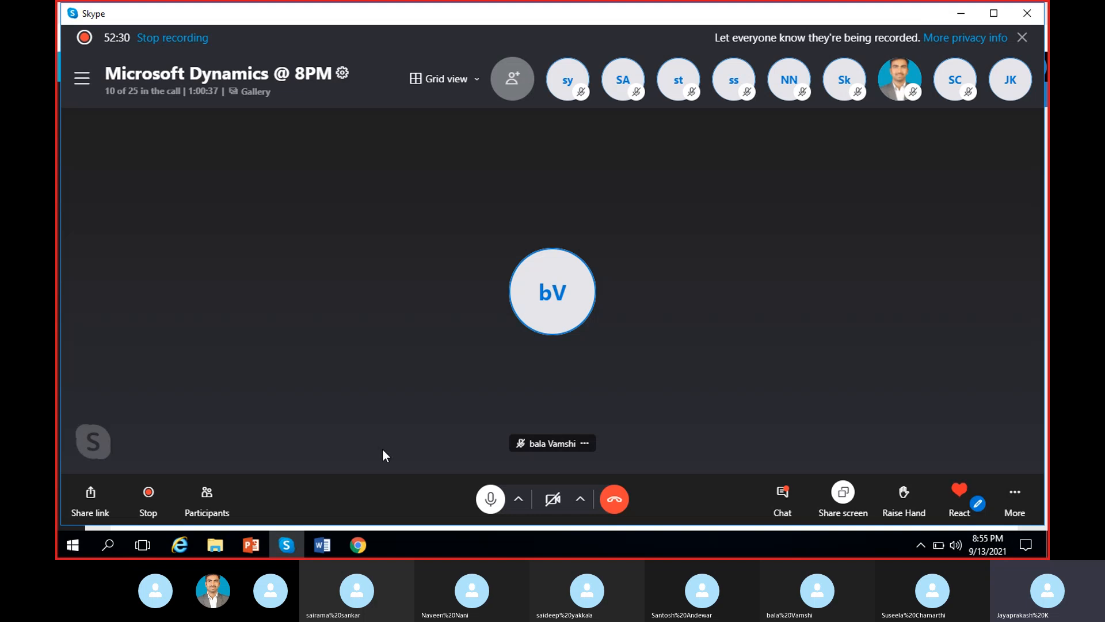